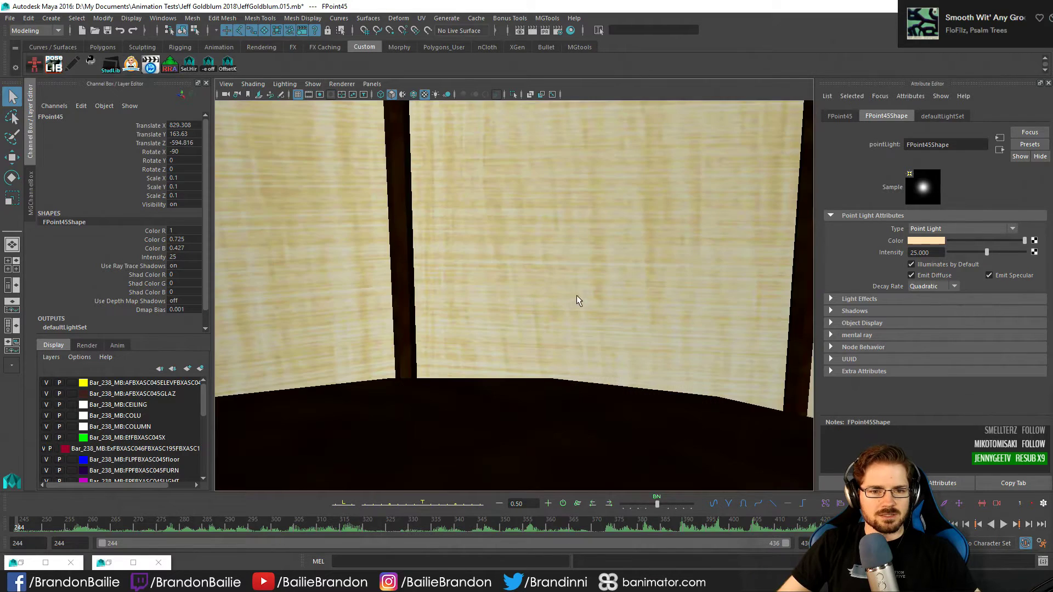
Duplicate the point light in the wall sconce's lit lampshade and move the copy sideways into the neighbouring lampshade
{"action": "key", "text": "f"}
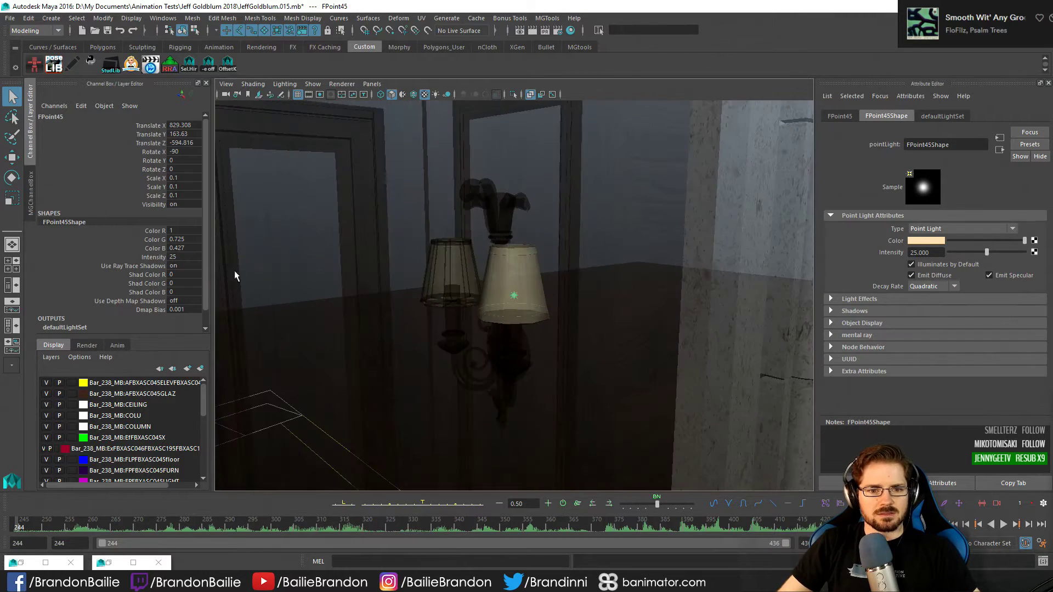
{"action": "left_click_drag", "start_coordinate": [235, 275], "coordinate": [474, 317], "text": "alt"}
{"action": "right_click_drag", "start_coordinate": [430, 313], "coordinate": [537, 325], "text": "alt"}
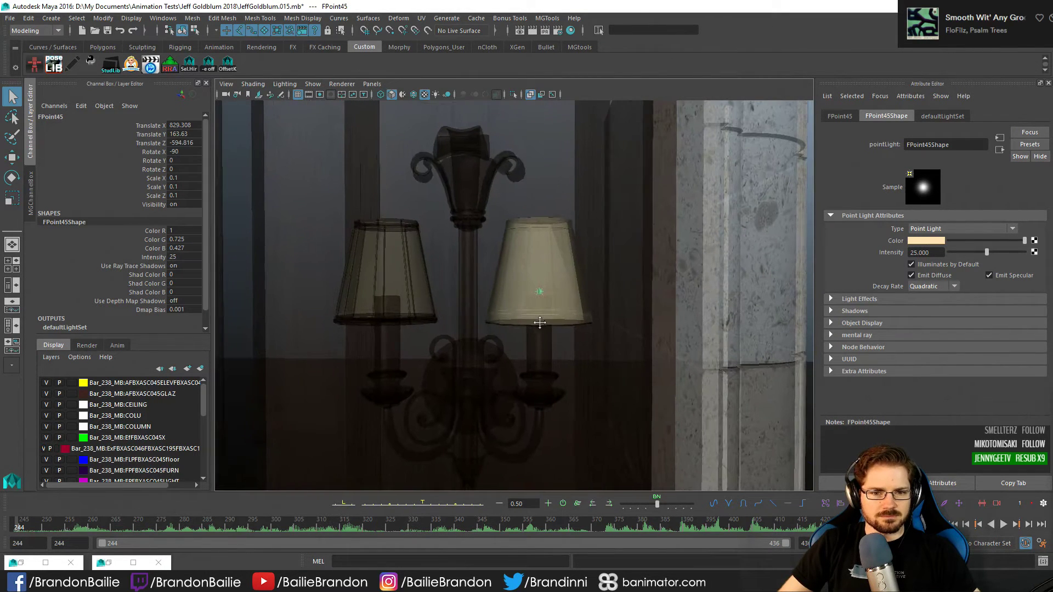
{"action": "key", "text": "w"}
{"action": "key", "text": "ctrl+d"}
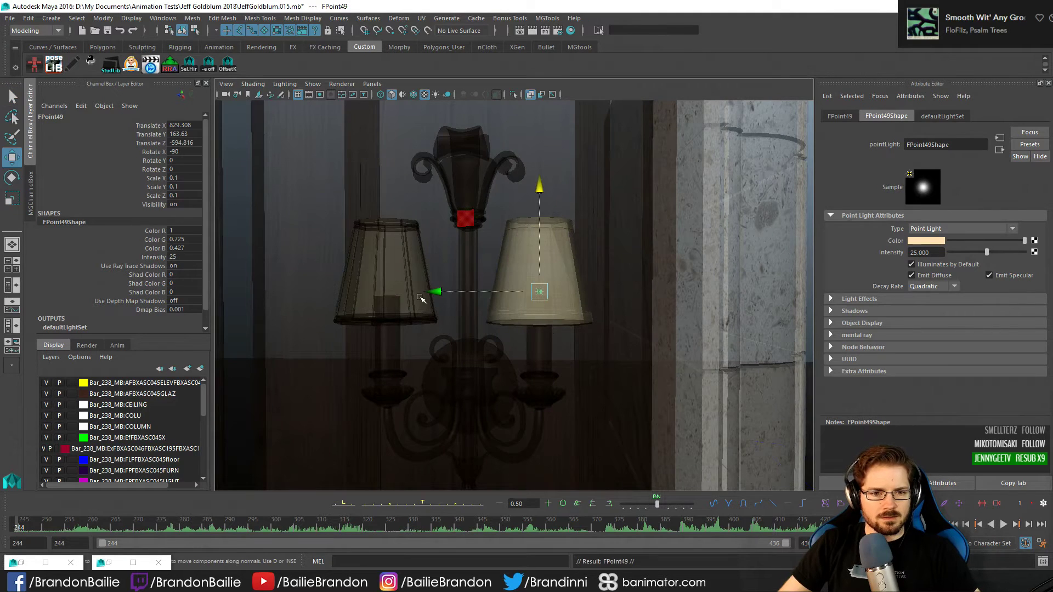
{"action": "left_click_drag", "start_coordinate": [426, 294], "coordinate": [495, 298]}
{"action": "key", "text": "q"}
Duplicate the sconce light again and place the copy in the other sconce's lampshade at X 614.581, Y 175.506, Z -630.428
{"action": "key", "text": "w"}
{"action": "key", "text": "ctrl+d"}
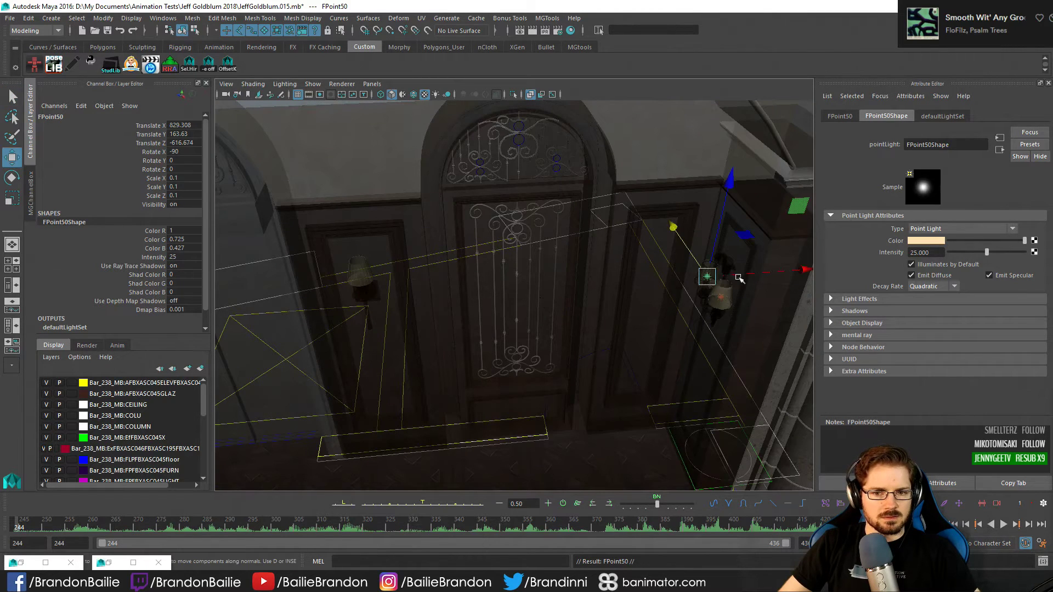
{"action": "left_click_drag", "start_coordinate": [798, 271], "coordinate": [589, 308]}
{"action": "middle_click_drag", "start_coordinate": [665, 315], "coordinate": [590, 252]}
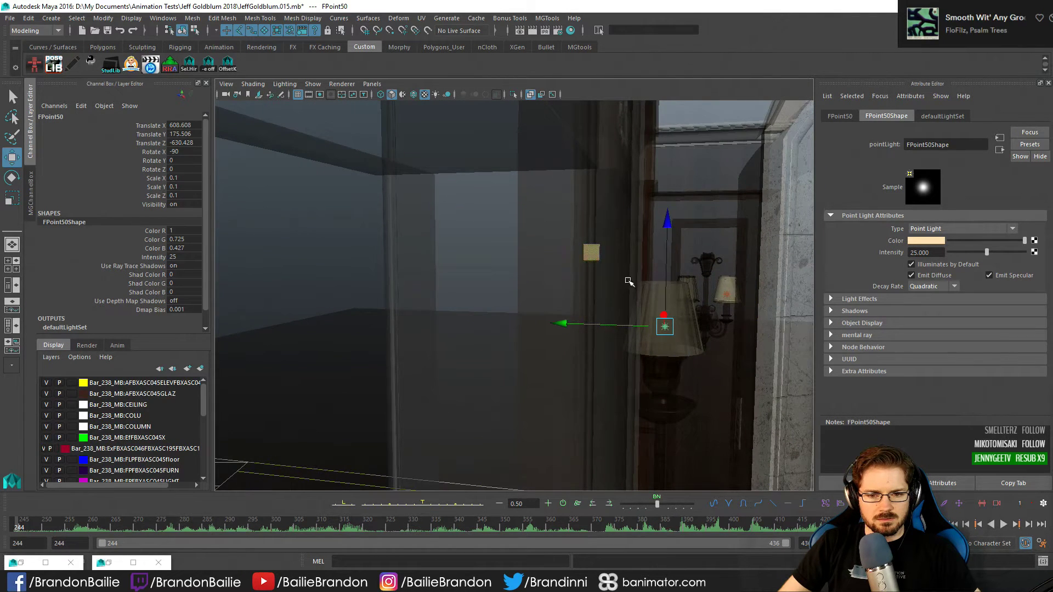
{"action": "key", "text": "f"}
{"action": "mouse_move", "coordinate": [452, 298]}
{"action": "left_mouse_down", "text": "alt"}
{"action": "mouse_move", "coordinate": [412, 291]}
{"action": "mouse_move", "coordinate": [439, 298]}
{"action": "left_mouse_up", "text": "alt"}
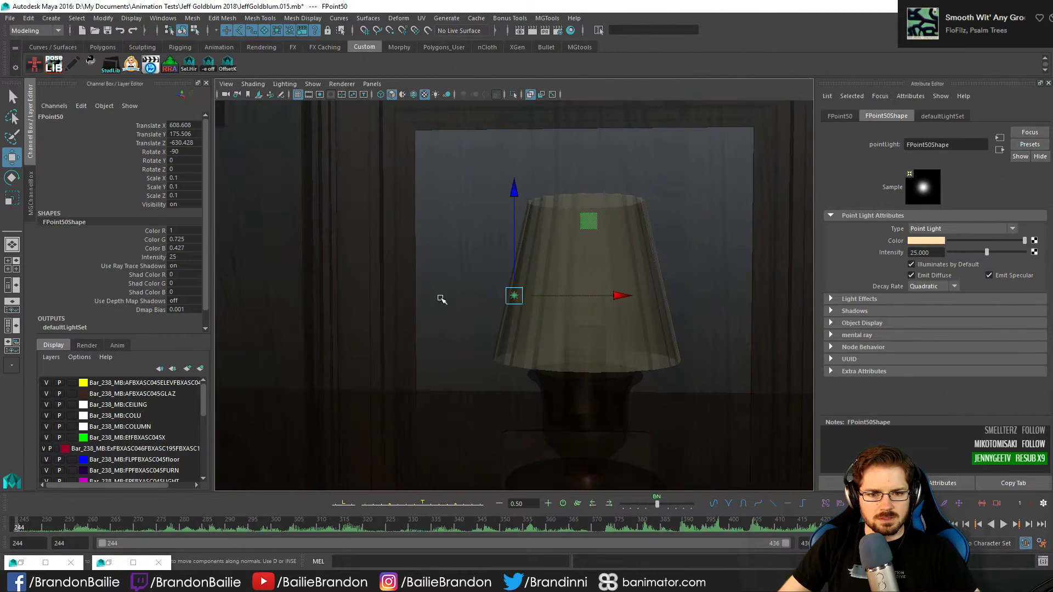
{"action": "left_click_drag", "start_coordinate": [617, 302], "coordinate": [516, 327]}
{"action": "key", "text": "q"}
Return to the shot camera view and turn off X-ray display to show the solid textured scene
{"action": "right_click_drag", "start_coordinate": [516, 327], "coordinate": [445, 296], "text": "alt"}
{"action": "middle_click_drag", "start_coordinate": [445, 296], "coordinate": [219, 229], "text": "alt"}
{"action": "key", "text": "space"}
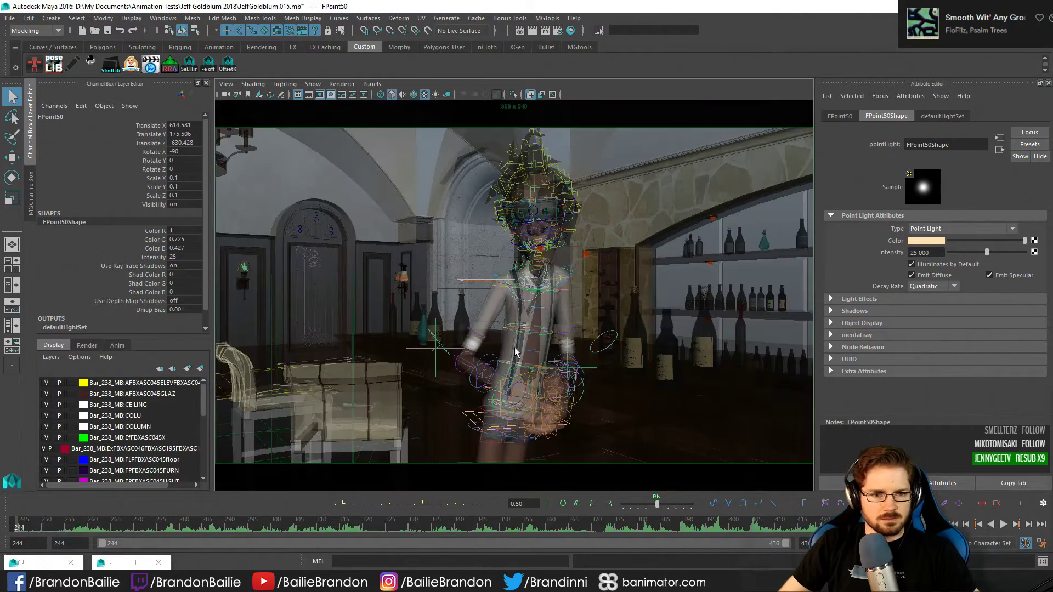
{"action": "key", "text": "alt+c"}
{"action": "key", "text": "alt+c"}
{"action": "key", "text": "alt+x"}
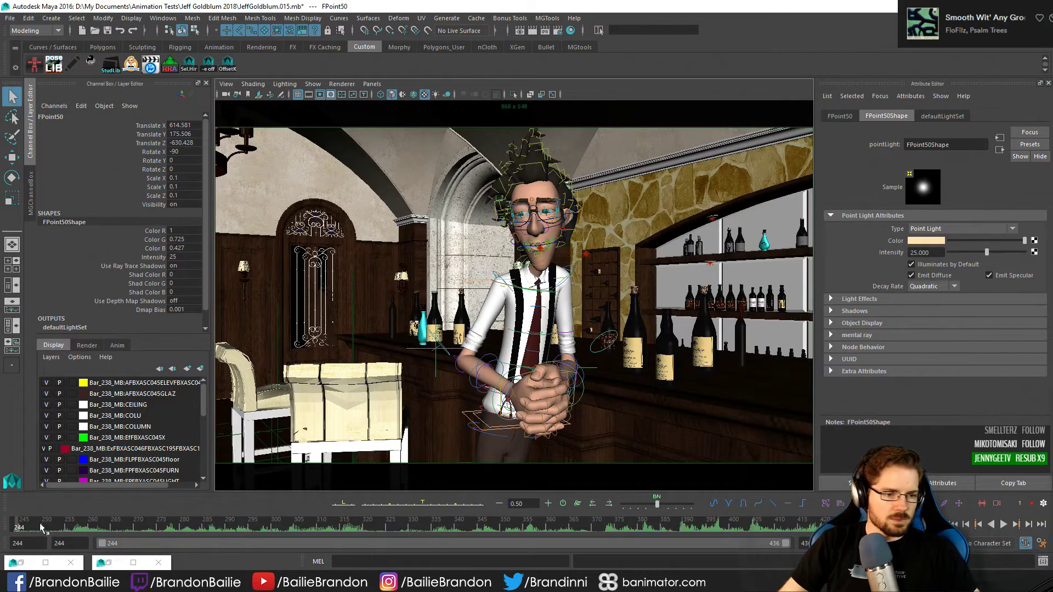
Review the bar scene render in the V-Ray frame buffer and minimize it
{"action": "left_click", "coordinate": [16, 563]}
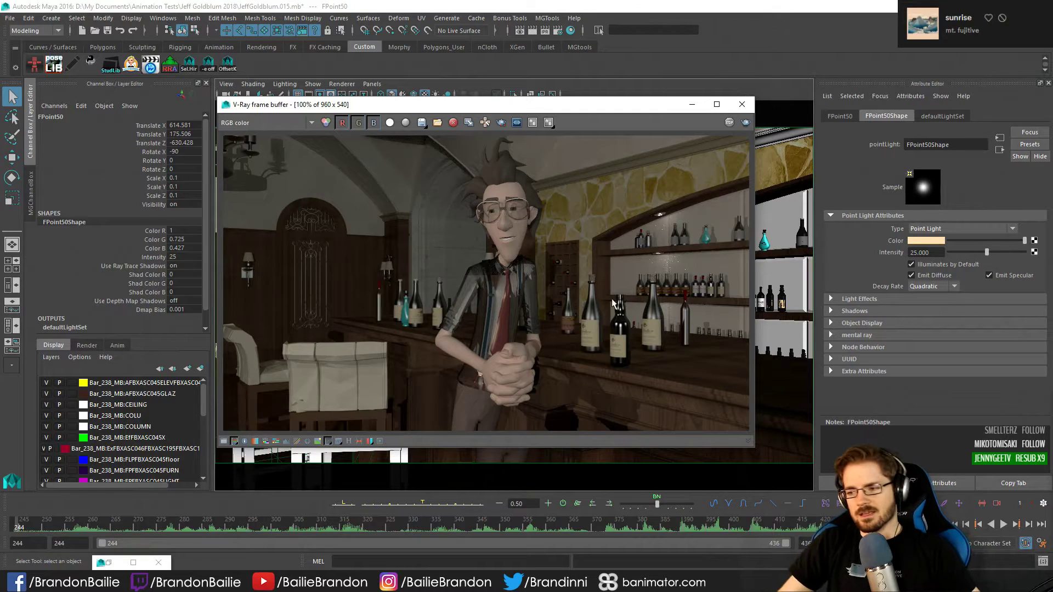
{"action": "left_click_drag", "start_coordinate": [509, 106], "coordinate": [488, 110]}
{"action": "left_click", "coordinate": [670, 108]}
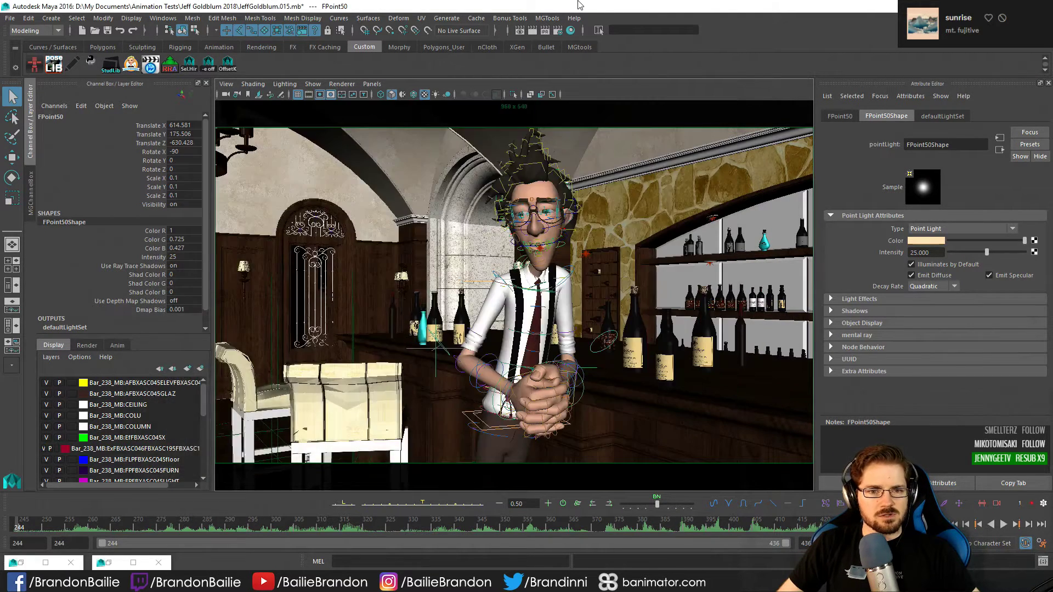
Hide the rig controls and look through the point lights in the Outliner's _oldLighting group
{"action": "key", "text": "alt+1"}
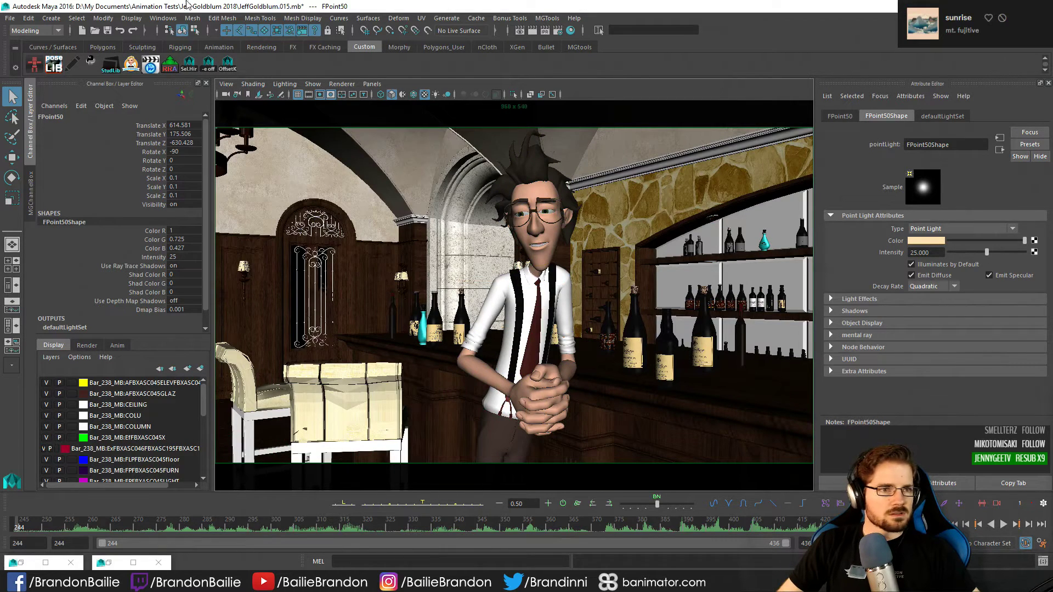
{"action": "left_click", "coordinate": [163, 20]}
{"action": "left_click", "coordinate": [198, 118]}
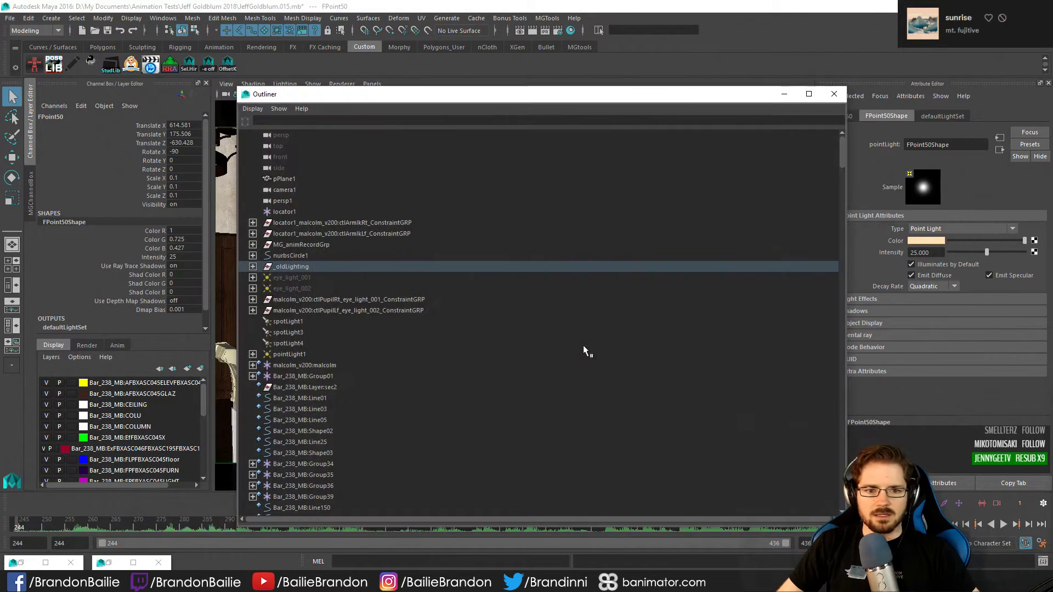
{"action": "left_click", "coordinate": [253, 266]}
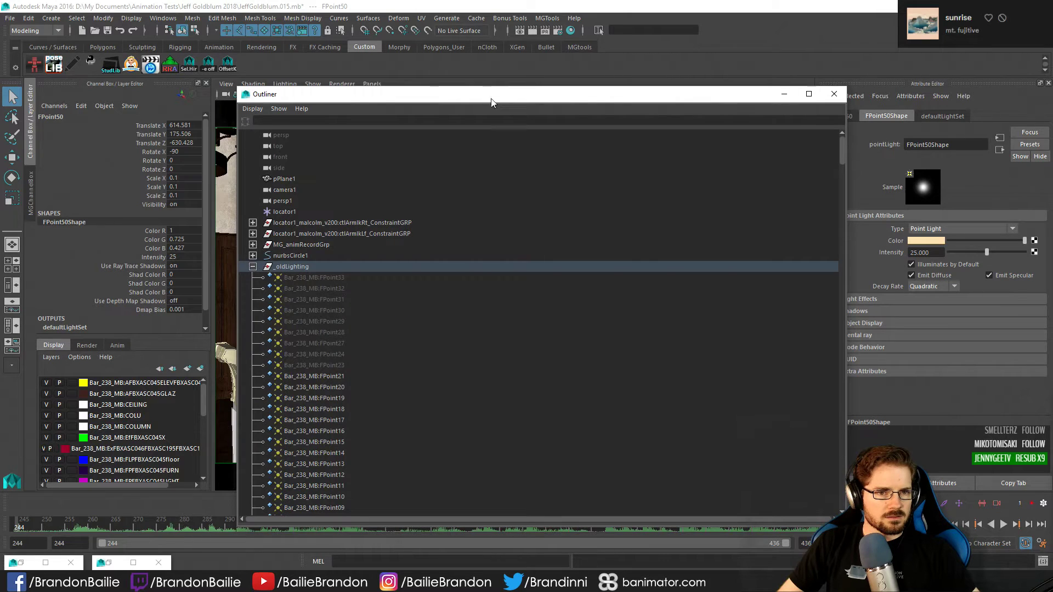
{"action": "left_click_drag", "start_coordinate": [464, 87], "coordinate": [493, 160]}
{"action": "left_click_drag", "start_coordinate": [635, 169], "coordinate": [1052, 168]}
{"action": "key", "text": "Down"}
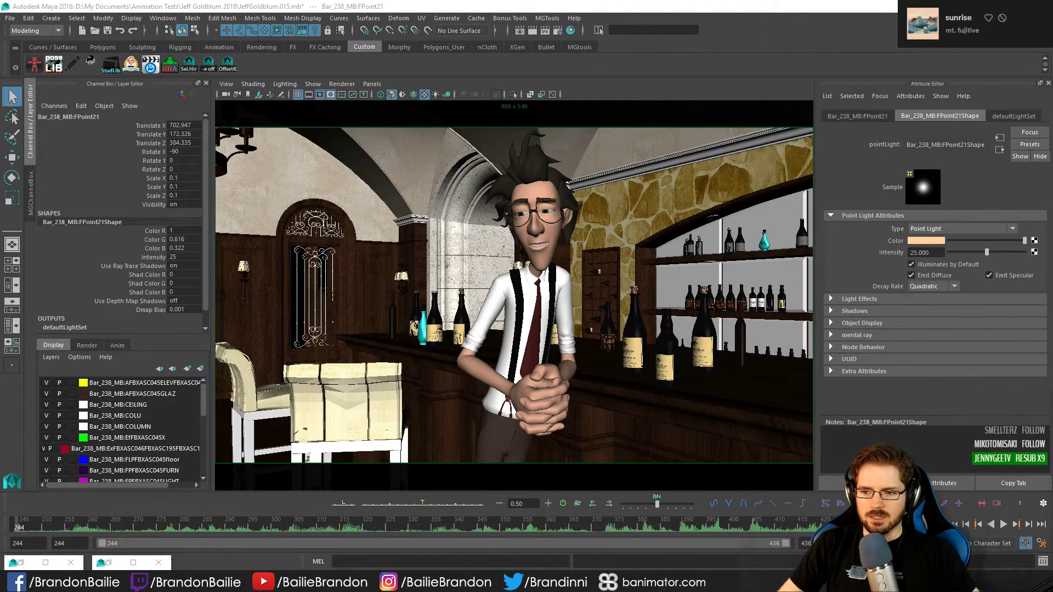
{"action": "key", "text": "Down"}
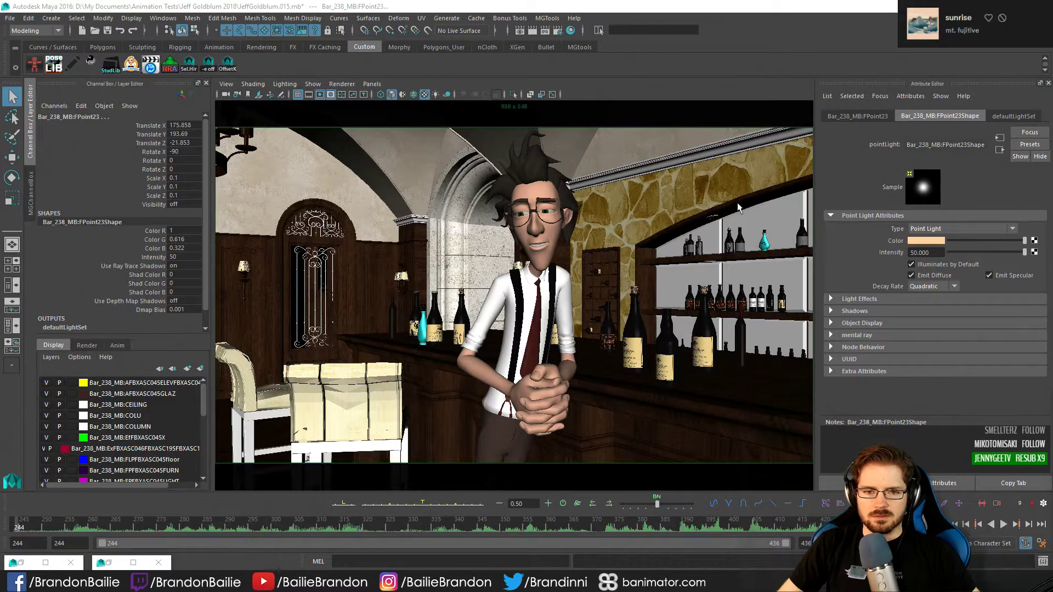
Limit the viewport display to lights only and clear the selection to view the lighting layout
{"action": "left_click", "coordinate": [313, 84]}
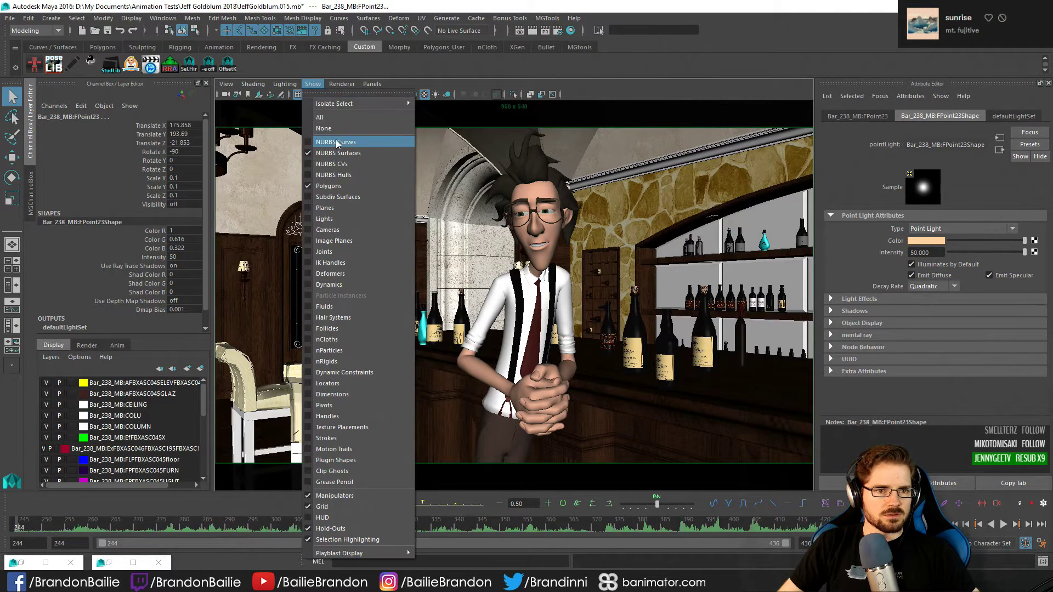
{"action": "left_click", "coordinate": [340, 128]}
{"action": "left_click", "coordinate": [312, 83]}
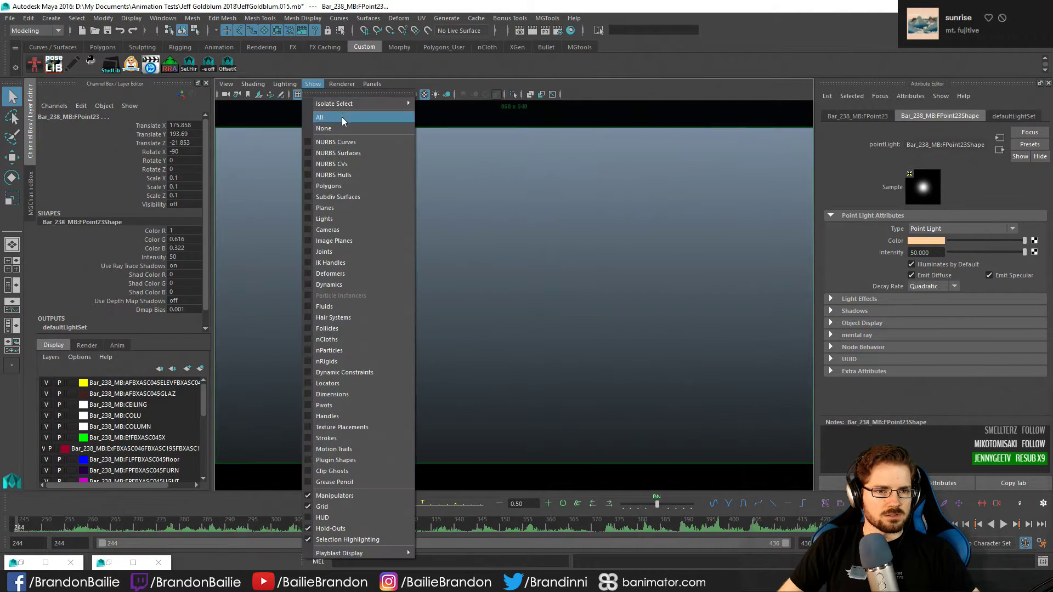
{"action": "left_click", "coordinate": [348, 219]}
{"action": "left_click", "coordinate": [517, 224]}
{"action": "mouse_move", "coordinate": [518, 224]}
{"action": "left_mouse_down", "text": "alt"}
{"action": "mouse_move", "coordinate": [594, 263]}
{"action": "mouse_move", "coordinate": [532, 316]}
{"action": "mouse_move", "coordinate": [535, 296]}
{"action": "mouse_move", "coordinate": [548, 305]}
{"action": "mouse_move", "coordinate": [538, 235]}
{"action": "mouse_move", "coordinate": [528, 263]}
{"action": "mouse_move", "coordinate": [531, 238]}
{"action": "left_mouse_up", "text": "alt"}
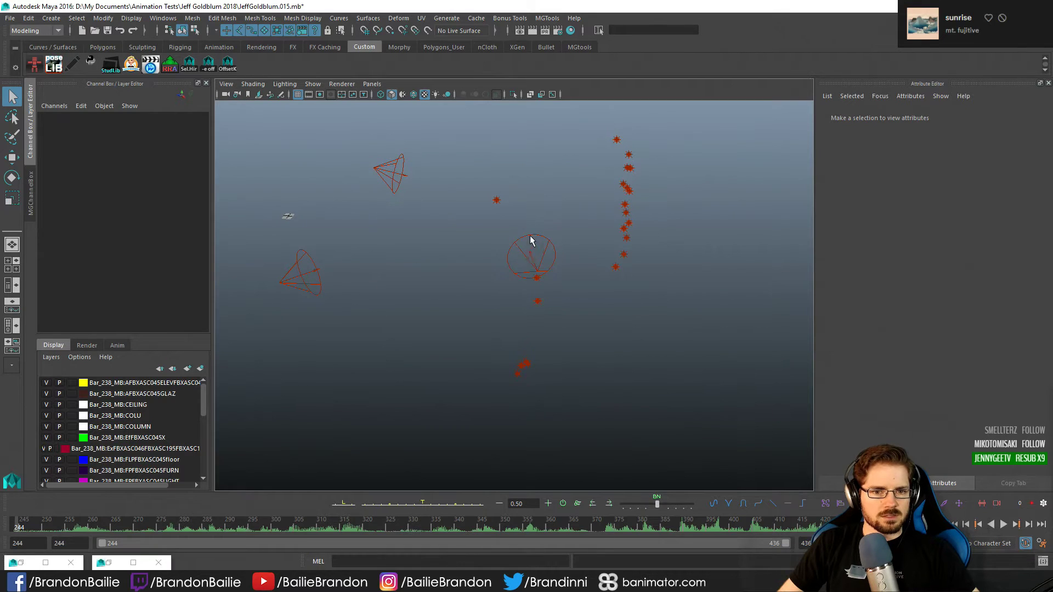
Try to group the three spotlights, and undo the grouping
{"action": "left_click", "coordinate": [532, 238]}
{"action": "left_click", "coordinate": [394, 193], "text": "shift"}
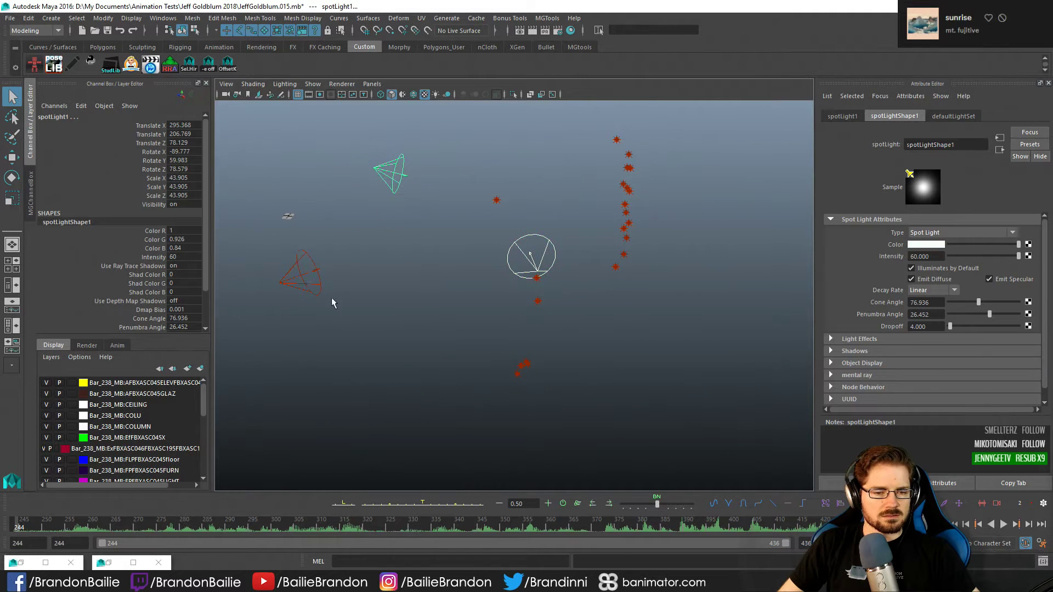
{"action": "left_click", "coordinate": [320, 293], "text": "shift"}
{"action": "left_click_drag", "start_coordinate": [329, 299], "coordinate": [426, 327], "text": "alt"}
{"action": "right_click_drag", "start_coordinate": [426, 327], "coordinate": [400, 322], "text": "alt"}
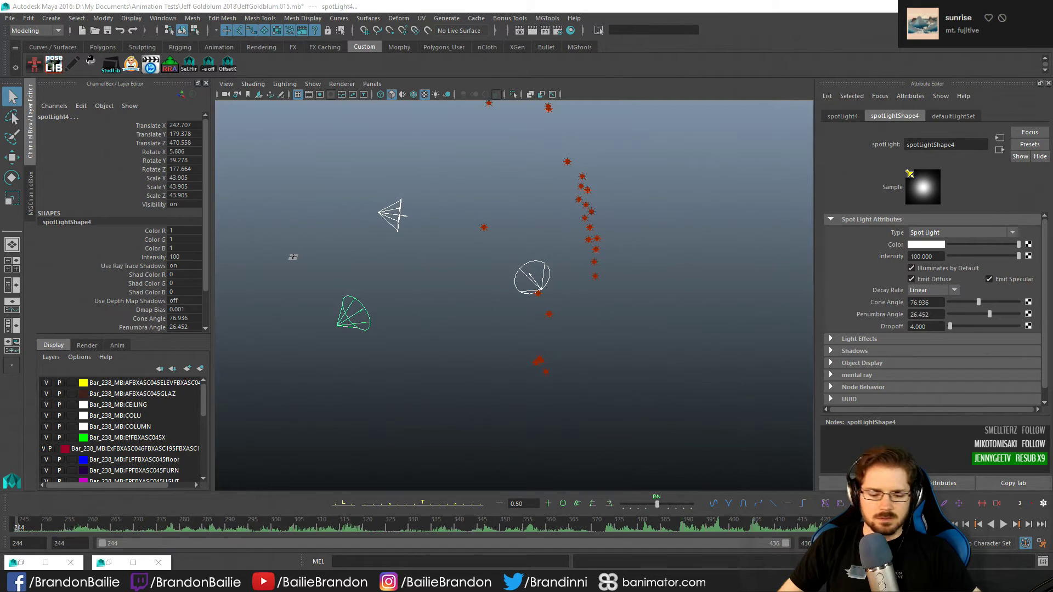
{"action": "left_click_drag", "start_coordinate": [664, 316], "coordinate": [481, 278], "text": "alt"}
{"action": "mouse_move", "coordinate": [547, 348]}
{"action": "left_mouse_down"}
{"action": "mouse_move", "coordinate": [581, 382]}
{"action": "mouse_move", "coordinate": [565, 387]}
{"action": "mouse_move", "coordinate": [628, 357]}
{"action": "mouse_move", "coordinate": [621, 369]}
{"action": "mouse_move", "coordinate": [637, 392]}
{"action": "mouse_move", "coordinate": [538, 261]}
{"action": "mouse_move", "coordinate": [554, 348]}
{"action": "left_mouse_up"}
{"action": "left_click", "coordinate": [501, 227]}
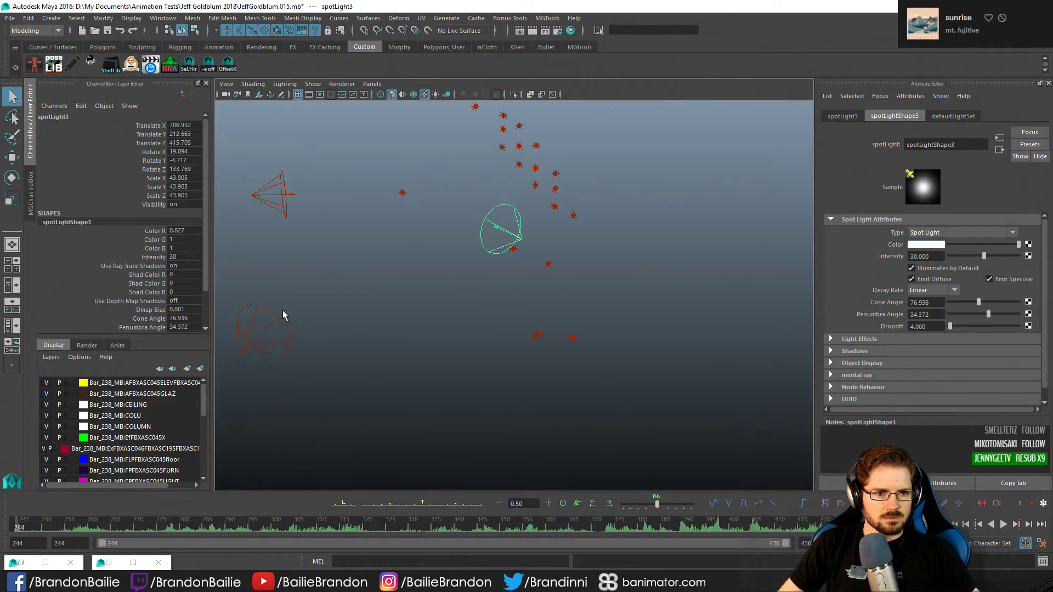
{"action": "left_click", "coordinate": [277, 318], "text": "shift"}
{"action": "left_click", "coordinate": [275, 181], "text": "shift"}
{"action": "key", "text": "ctrl+g"}
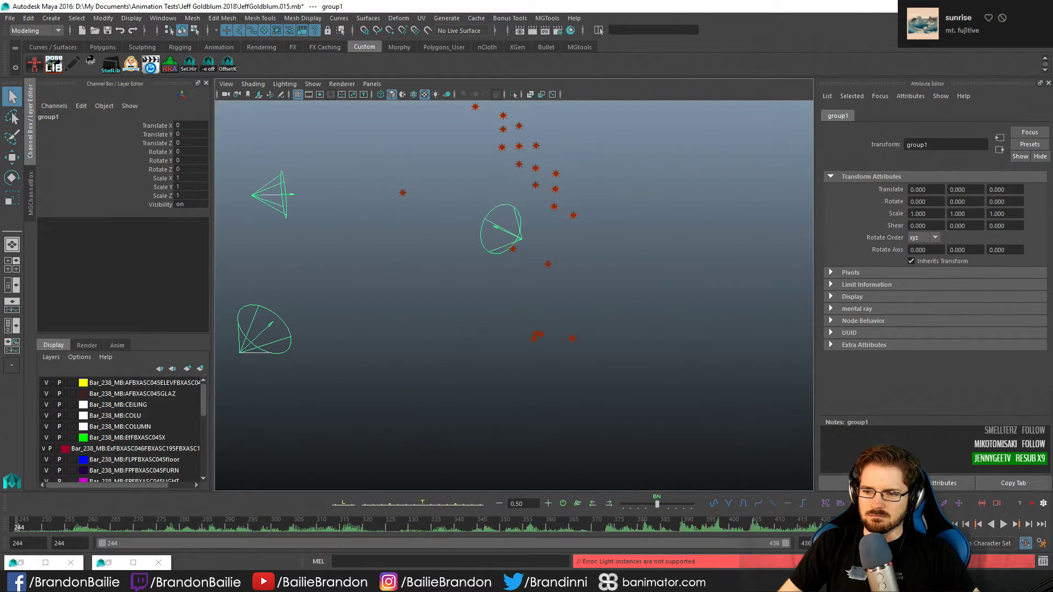
{"action": "key", "text": "ctrl+z"}
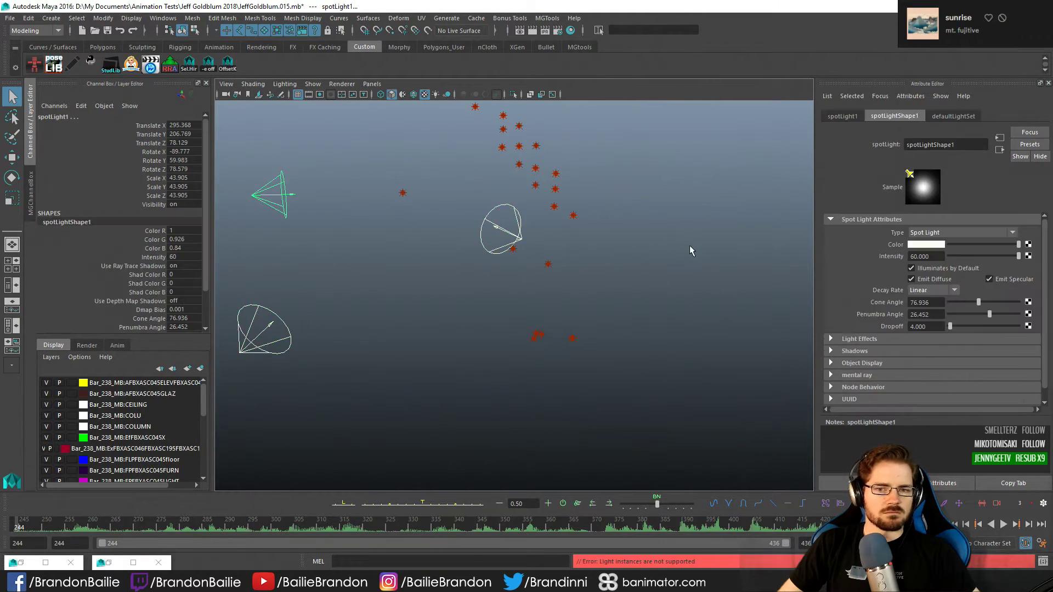
Group the three spotlights, name the group malcolm_light_setup, and clear the selection
{"action": "left_click", "coordinate": [693, 246]}
{"action": "left_click", "coordinate": [523, 222]}
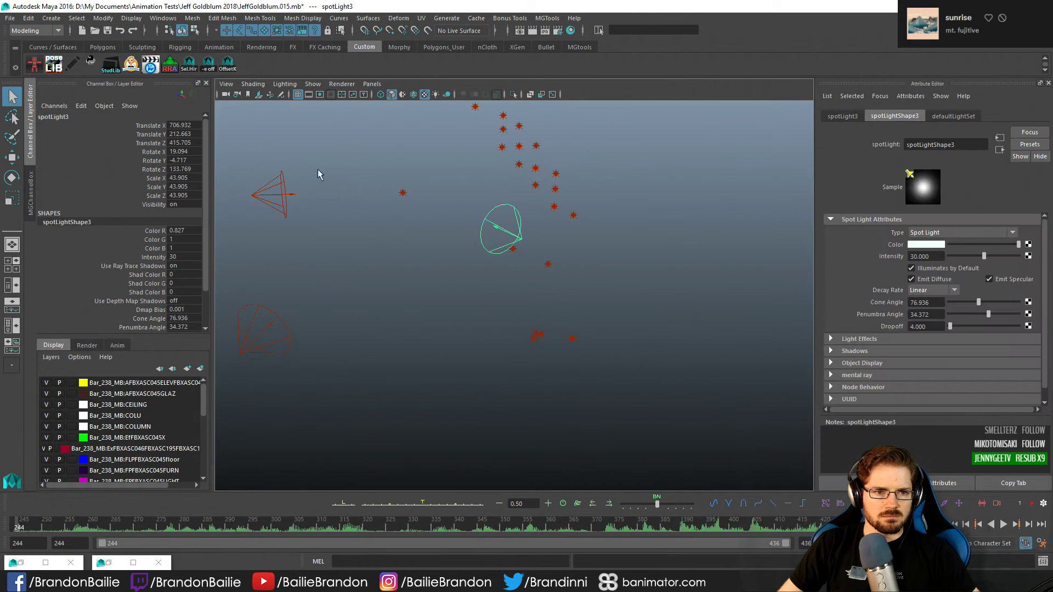
{"action": "left_click", "coordinate": [286, 202], "text": "shift"}
{"action": "left_click", "coordinate": [272, 328], "text": "shift"}
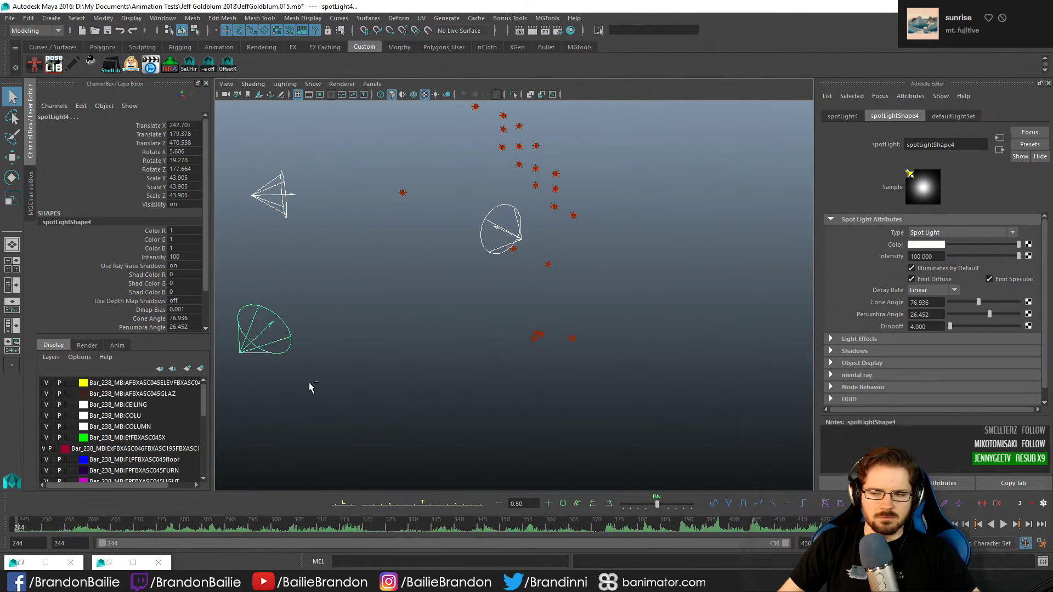
{"action": "key", "text": "ctrl+g"}
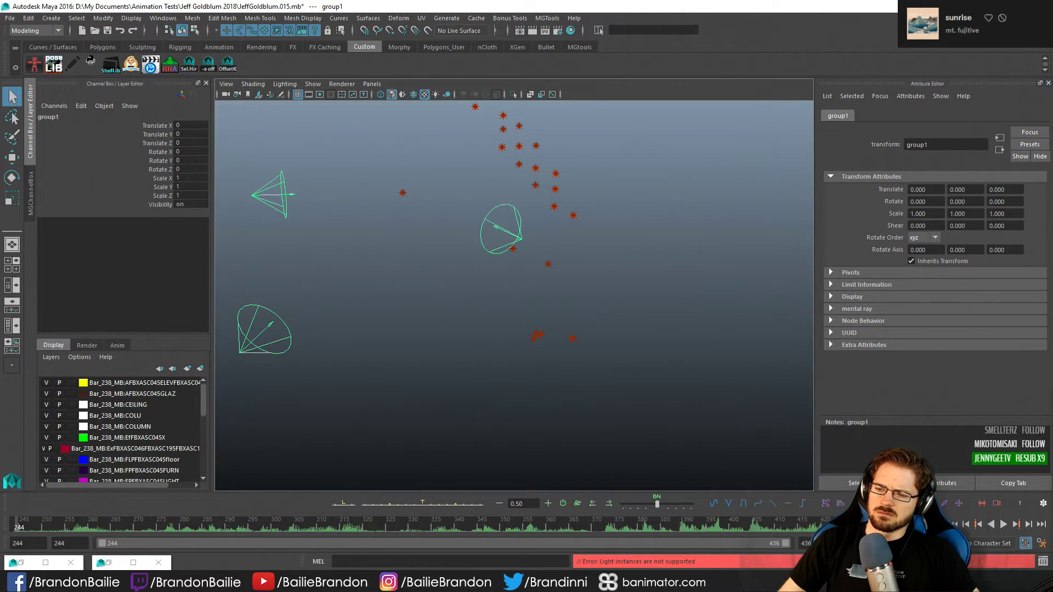
{"action": "key", "text": "Down"}
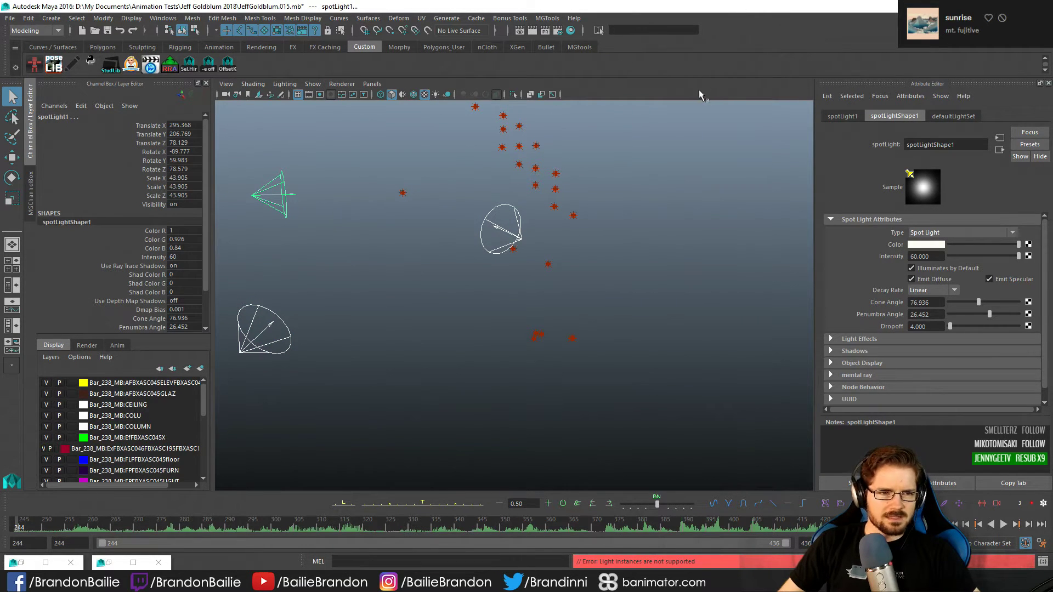
{"action": "key", "text": "ctrl+g"}
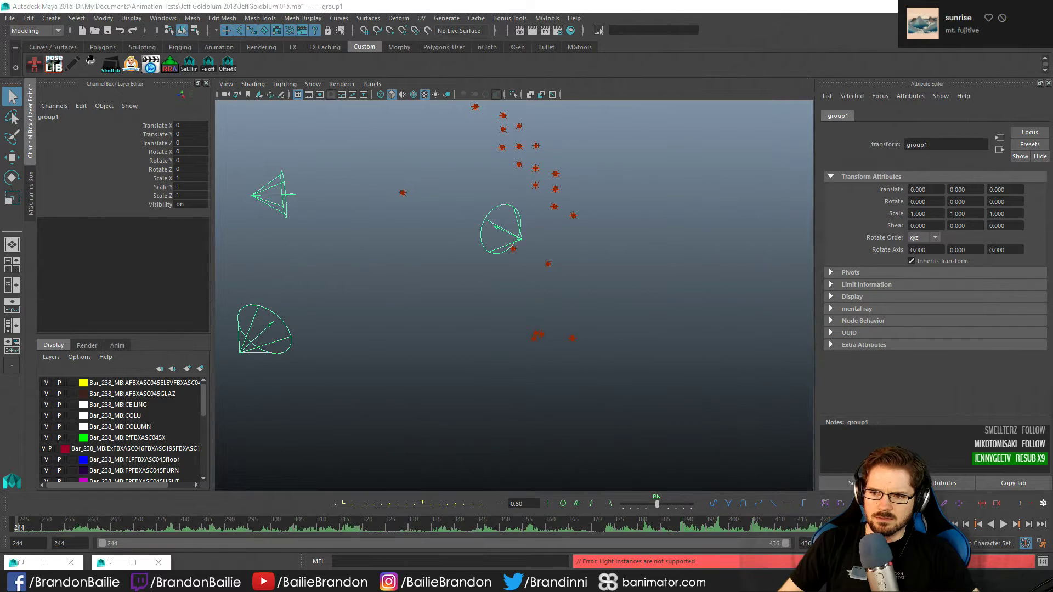
{"action": "key", "text": "Down"}
{"action": "key", "text": "Right"}
{"action": "key", "text": "Up"}
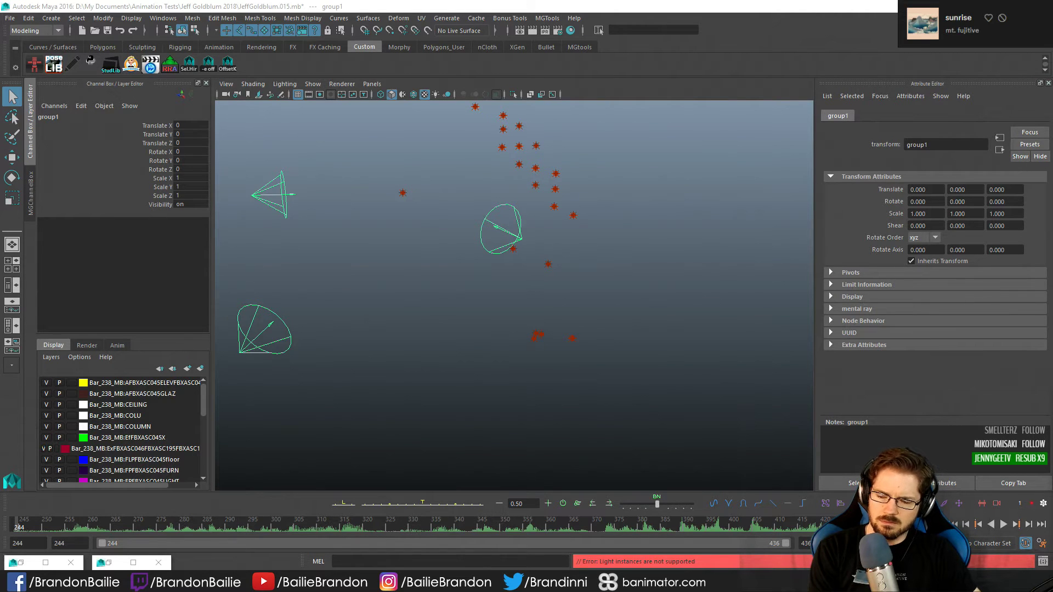
{"action": "key", "text": "Return"}
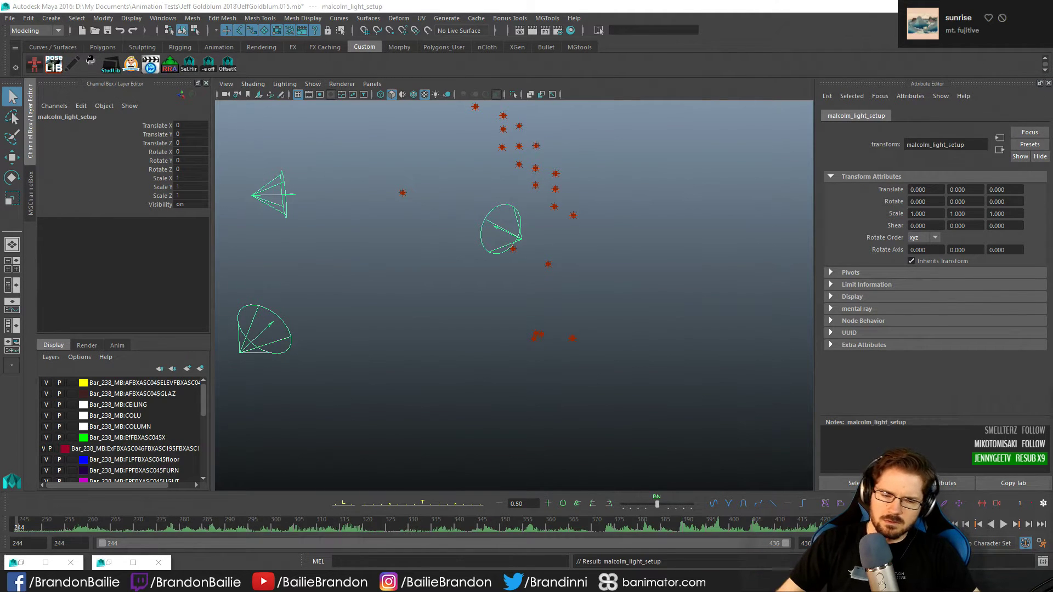
{"action": "left_click", "coordinate": [427, 324]}
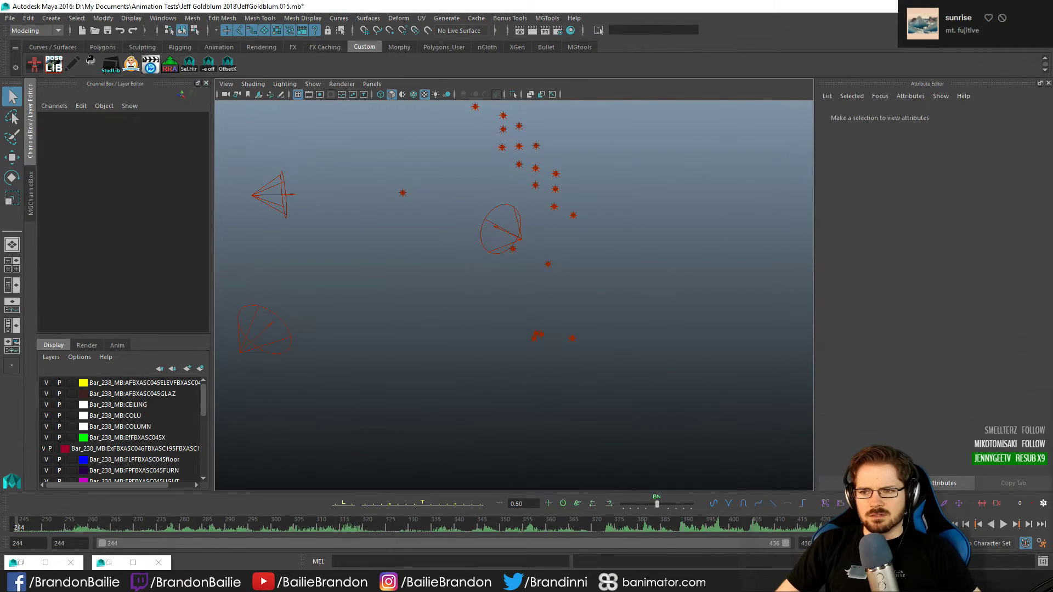
Check the spotlights inside the malcolm_light_setup group in the Outliner one by one
{"action": "key", "text": "o"}
{"action": "left_click", "coordinate": [440, 300]}
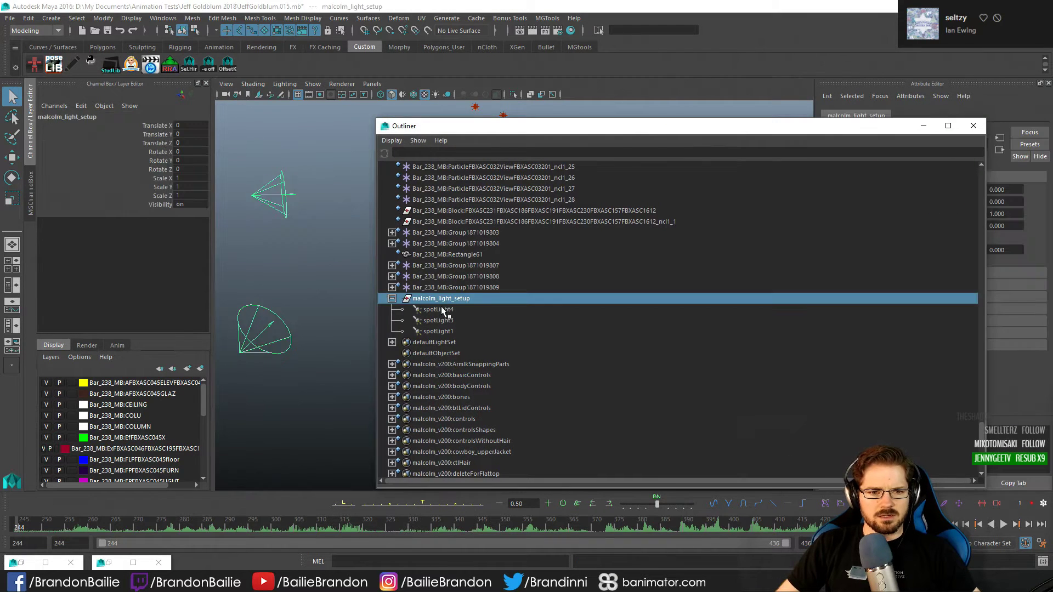
{"action": "left_click", "coordinate": [441, 309]}
{"action": "left_click", "coordinate": [438, 321]}
{"action": "left_click", "coordinate": [436, 332]}
{"action": "left_click", "coordinate": [433, 308]}
{"action": "key", "text": "o"}
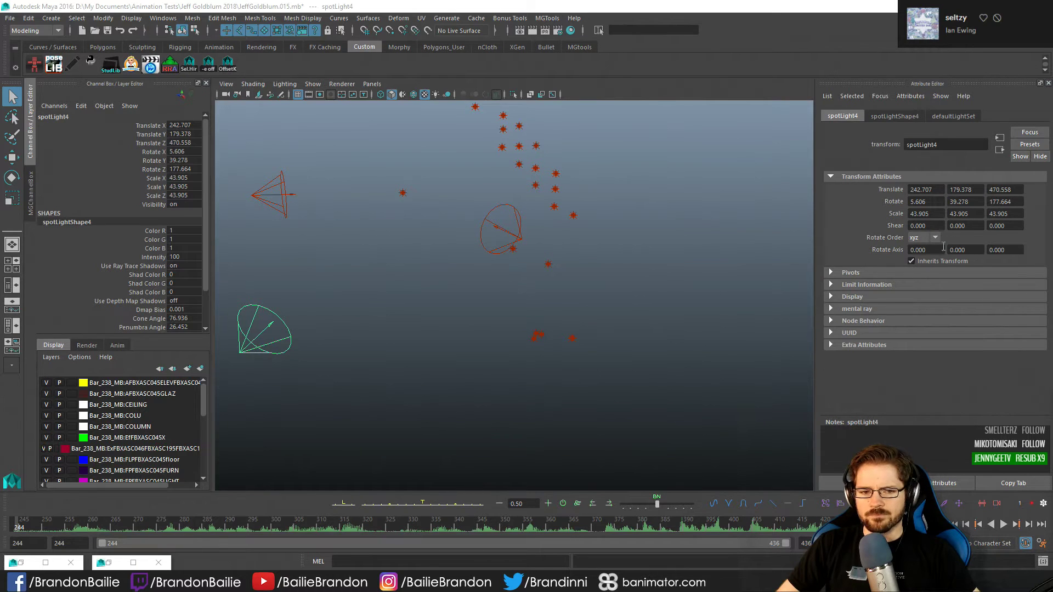
Select the three spotlights together in the viewport and examine their placement among the point lights
{"action": "left_click", "coordinate": [638, 304]}
{"action": "middle_click_drag", "start_coordinate": [373, 245], "coordinate": [536, 277], "text": "alt"}
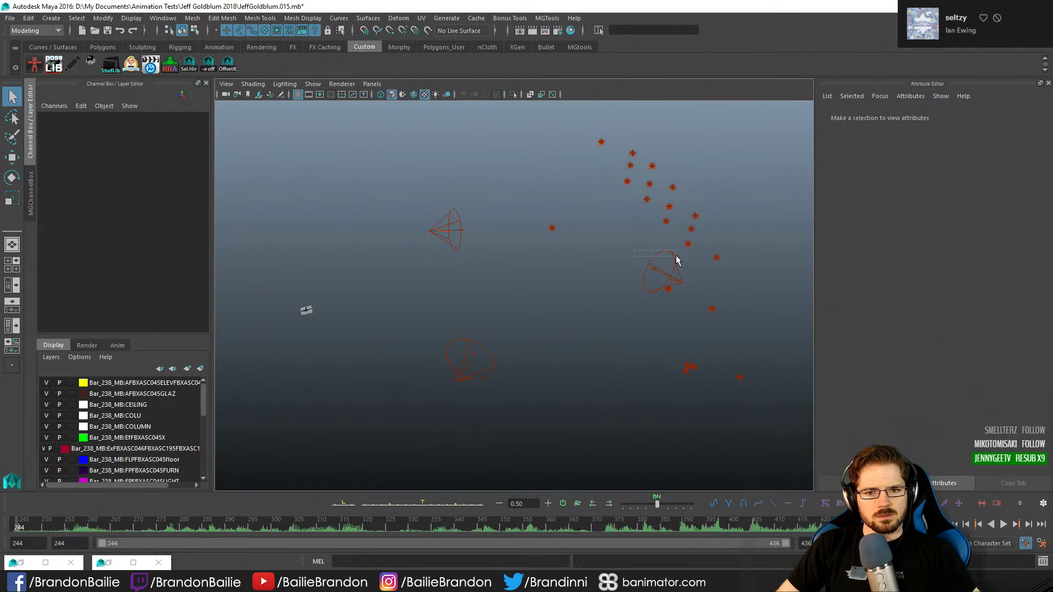
{"action": "left_click", "coordinate": [675, 257]}
{"action": "left_click_drag", "start_coordinate": [459, 329], "coordinate": [483, 359], "text": "shift"}
{"action": "left_click_drag", "start_coordinate": [445, 221], "coordinate": [486, 277], "text": "shift"}
{"action": "left_click_drag", "start_coordinate": [488, 280], "coordinate": [466, 309], "text": "alt"}
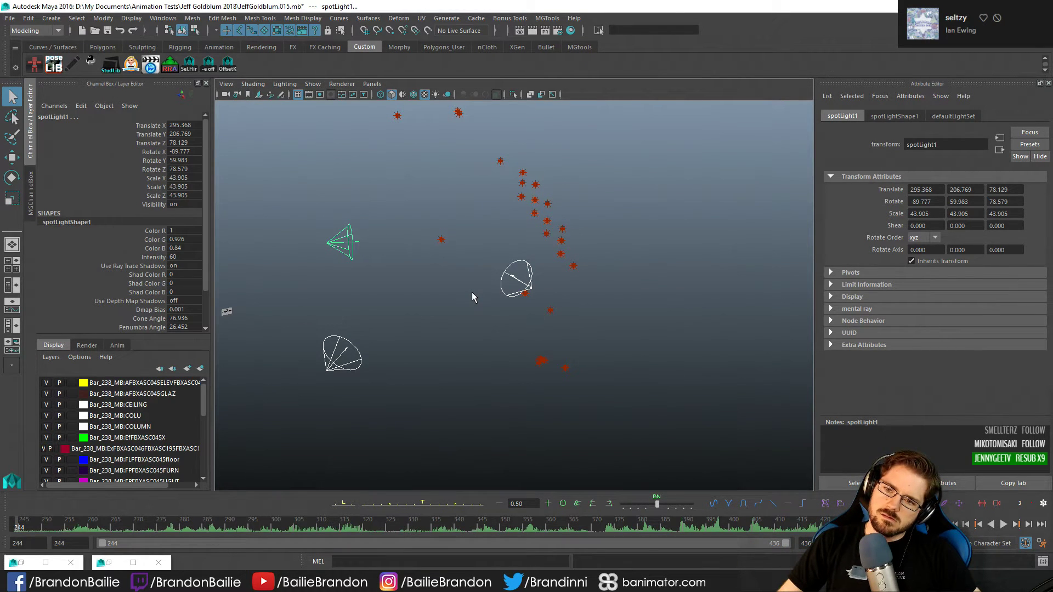
Select the cluster of wall point lights, examine its placement around the spotlights, and select the spotlight nearest to it
{"action": "left_click_drag", "start_coordinate": [630, 324], "coordinate": [569, 285], "text": "alt"}
{"action": "left_click_drag", "start_coordinate": [540, 213], "coordinate": [619, 332]}
{"action": "middle_click_drag", "start_coordinate": [619, 332], "coordinate": [521, 328], "text": "alt"}
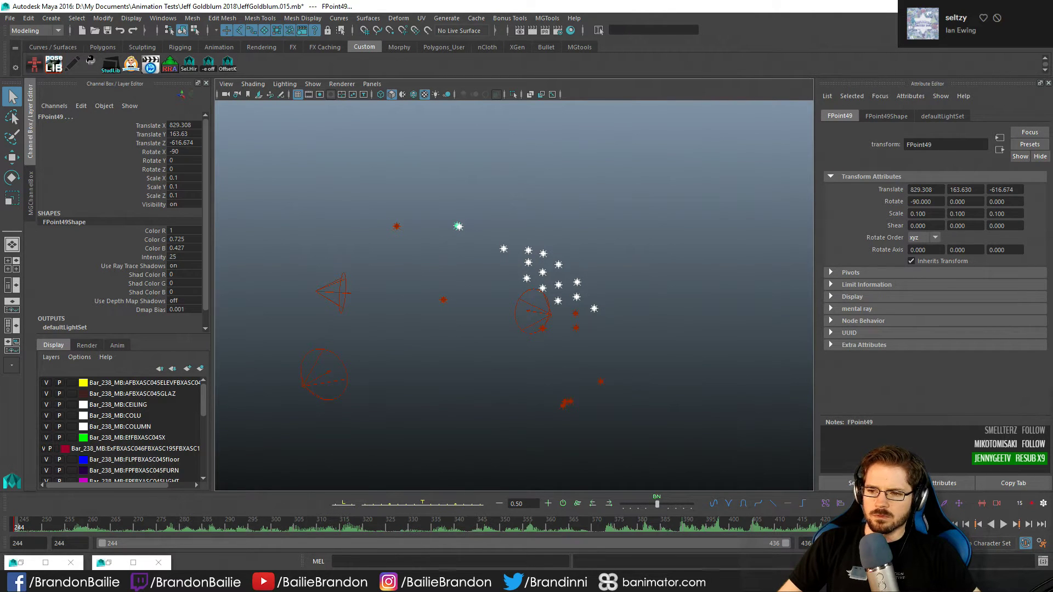
{"action": "mouse_move", "coordinate": [542, 229]}
{"action": "left_mouse_down", "text": "alt"}
{"action": "mouse_move", "coordinate": [517, 219]}
{"action": "mouse_move", "coordinate": [543, 224]}
{"action": "mouse_move", "coordinate": [543, 234]}
{"action": "left_mouse_up", "text": "alt"}
{"action": "left_click_drag", "start_coordinate": [627, 265], "coordinate": [661, 244], "text": "alt"}
{"action": "mouse_move", "coordinate": [581, 275]}
{"action": "left_mouse_down", "text": "alt"}
{"action": "mouse_move", "coordinate": [571, 284]}
{"action": "mouse_move", "coordinate": [566, 267]}
{"action": "mouse_move", "coordinate": [576, 286]}
{"action": "left_mouse_up", "text": "alt"}
{"action": "left_click", "coordinate": [596, 288]}
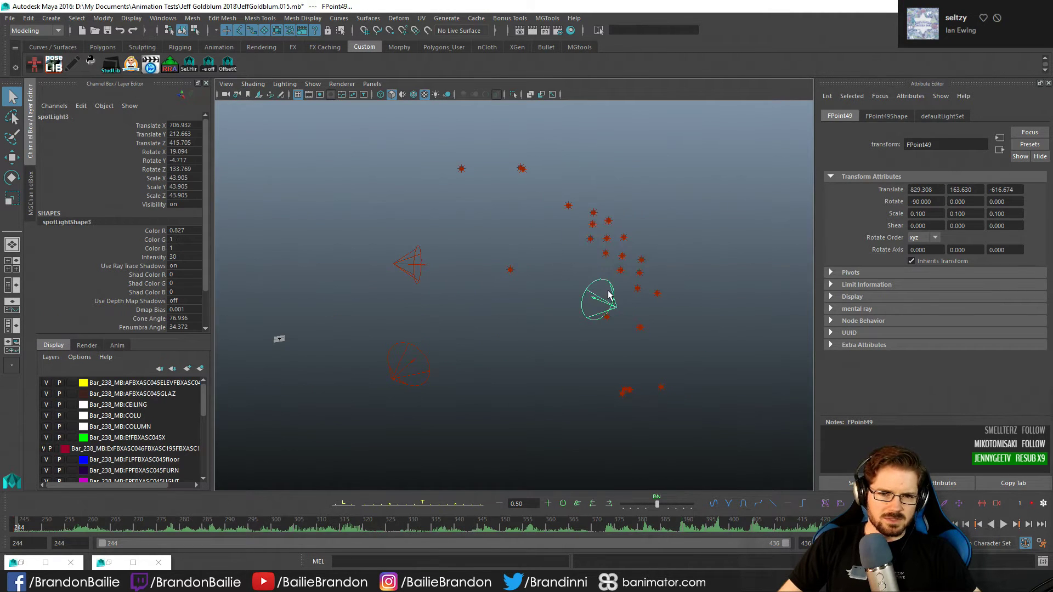
Inspect the clustered point lights singly and in small sets, including the light attributes of Bar_238_MB:FPoint07, and clear the selection
{"action": "left_click", "coordinate": [593, 214]}
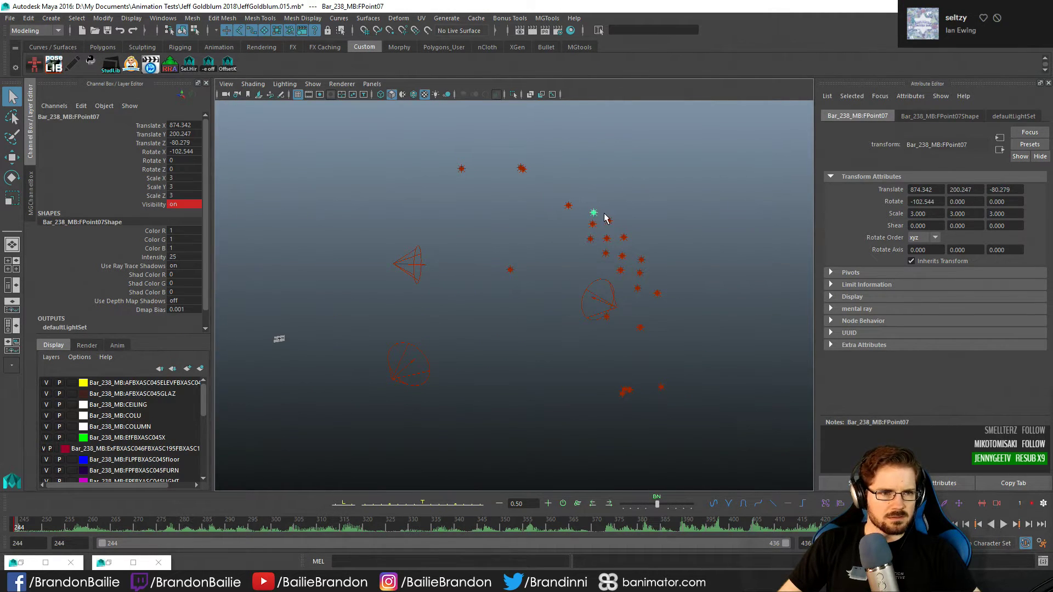
{"action": "left_click", "coordinate": [940, 116]}
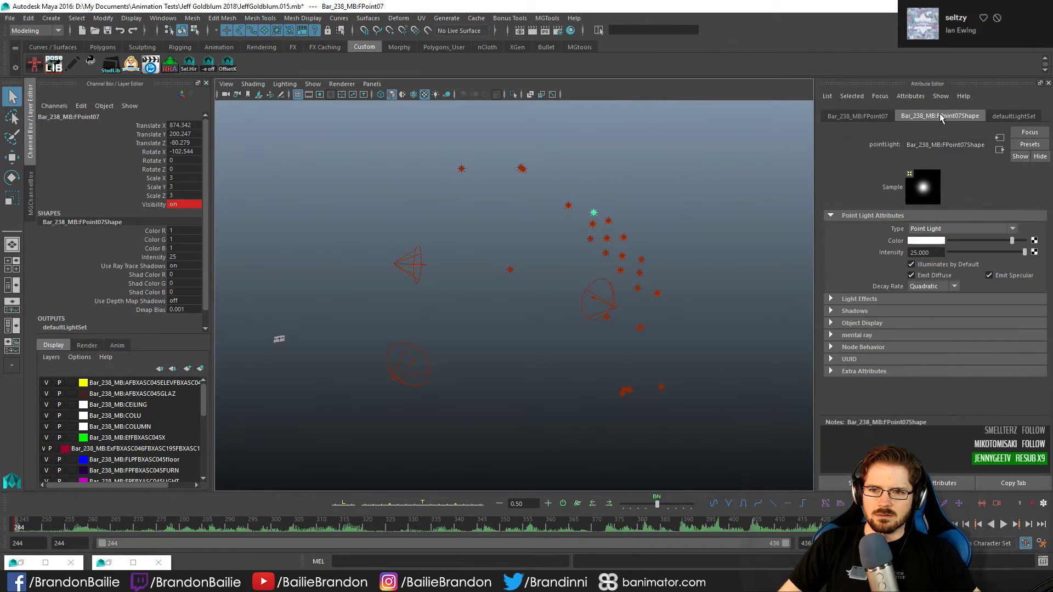
{"action": "left_click", "coordinate": [616, 228]}
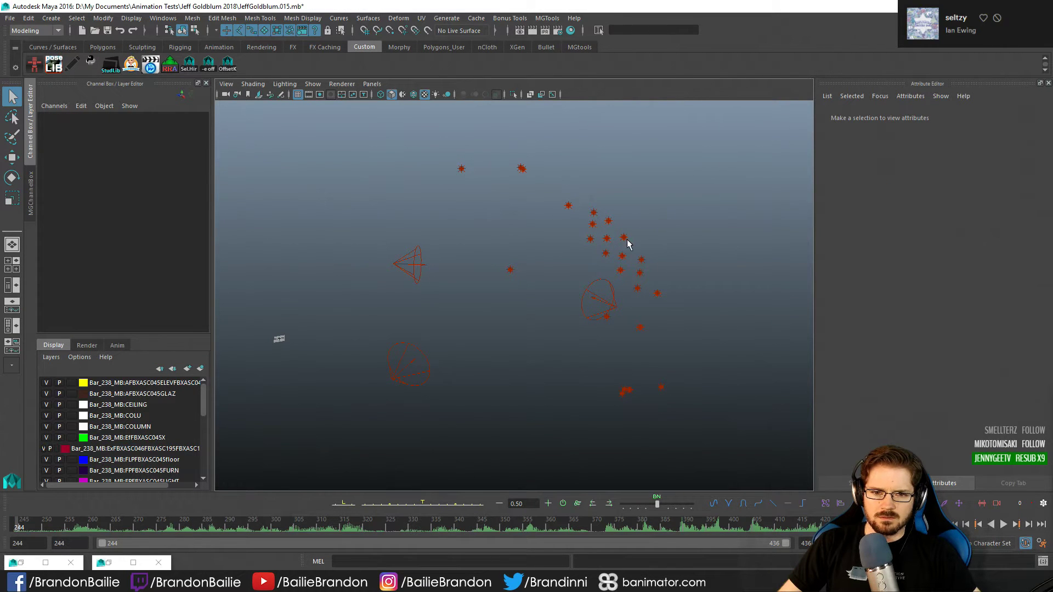
{"action": "left_click_drag", "start_coordinate": [615, 229], "coordinate": [666, 298]}
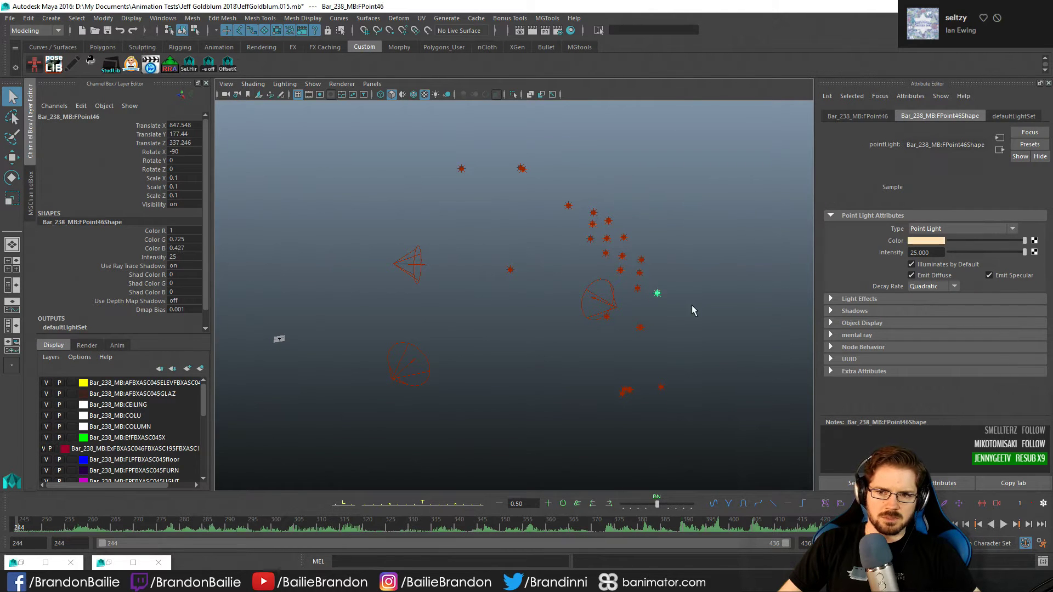
{"action": "left_click_drag", "start_coordinate": [616, 239], "coordinate": [650, 261]}
{"action": "left_click_drag", "start_coordinate": [575, 220], "coordinate": [600, 245]}
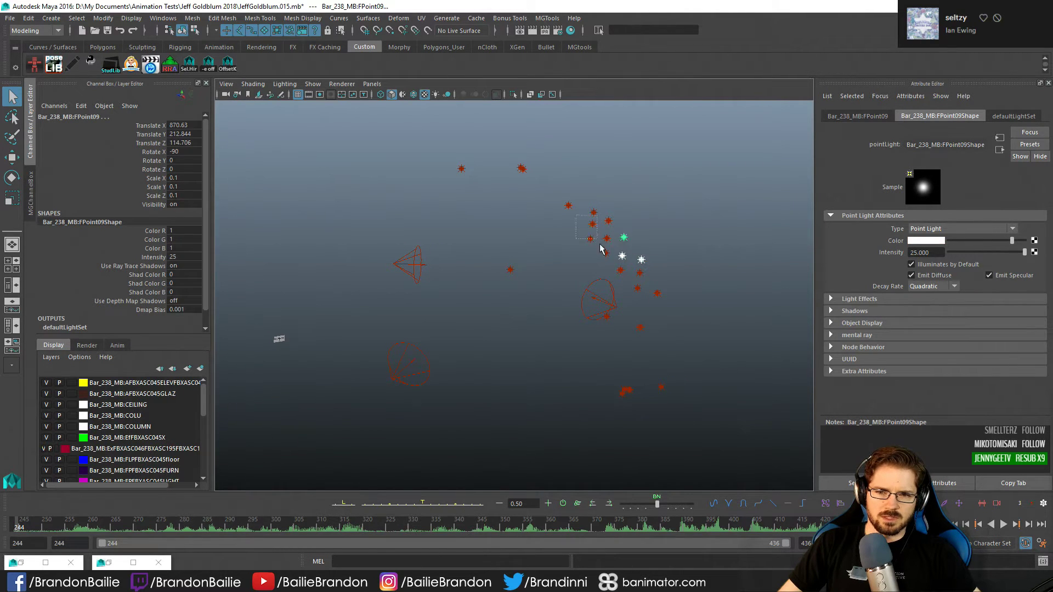
{"action": "left_click", "coordinate": [682, 305]}
Reselect spotLight3 and add the other two character spotlights to the selection
{"action": "middle_click_drag", "start_coordinate": [450, 307], "coordinate": [505, 314], "text": "alt"}
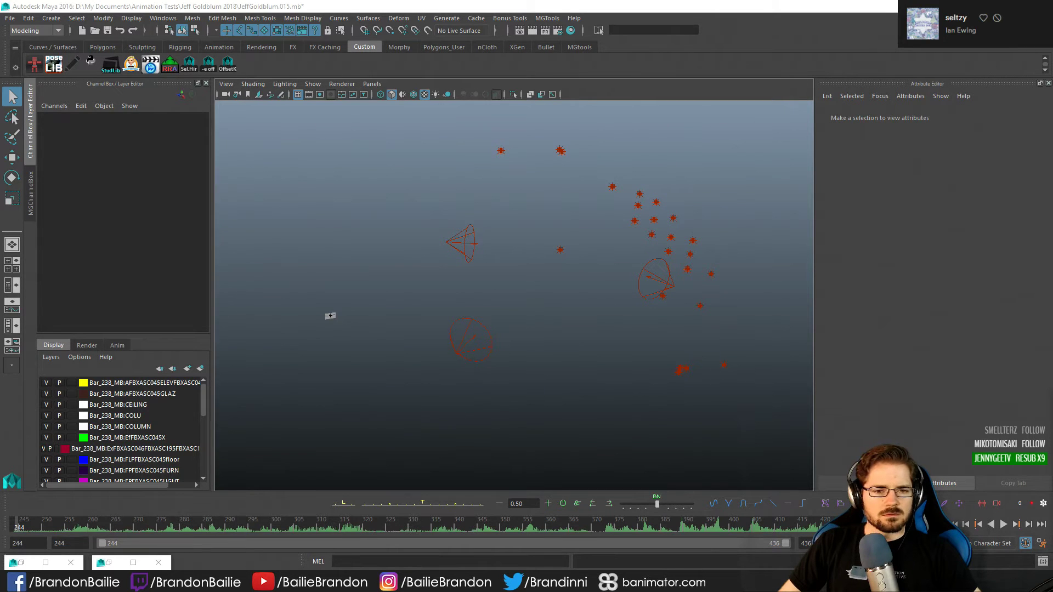
{"action": "left_click", "coordinate": [640, 260]}
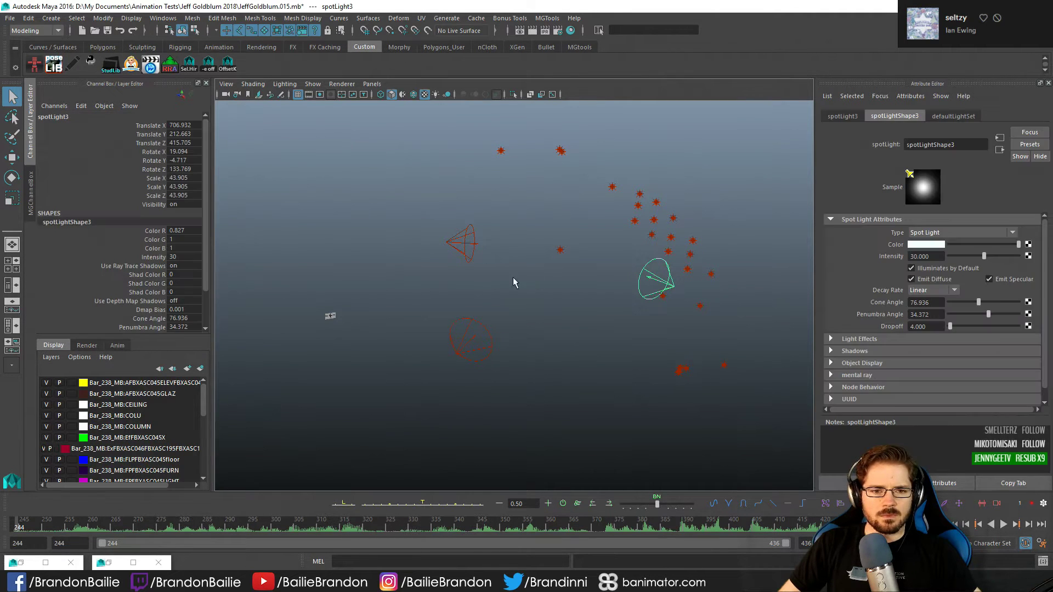
{"action": "left_click", "coordinate": [474, 242], "text": "shift"}
{"action": "left_click", "coordinate": [474, 339], "text": "shift"}
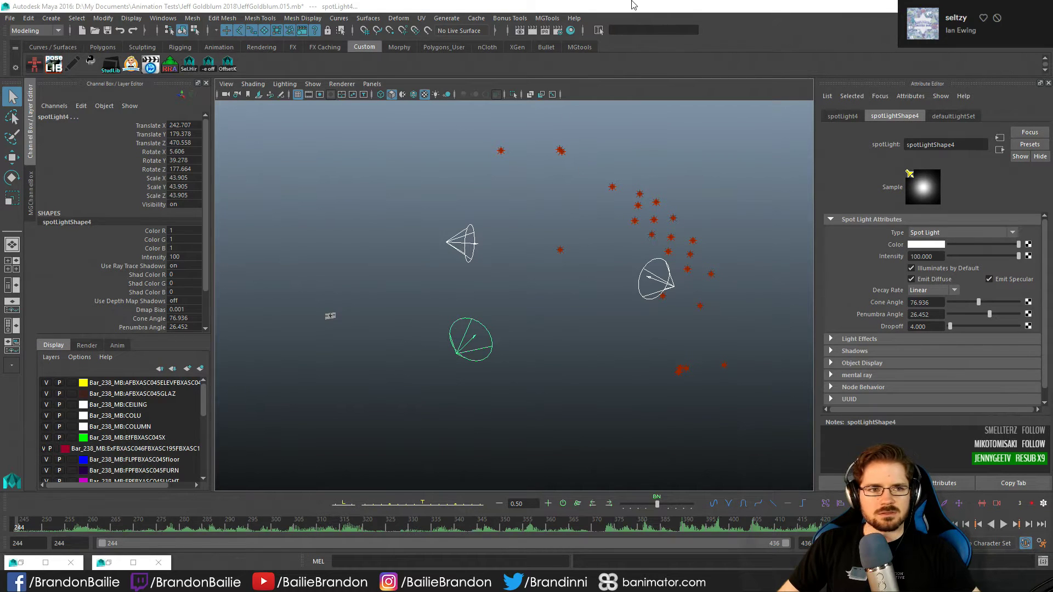
{"action": "mouse_move", "coordinate": [538, 337]}
{"action": "left_mouse_down", "text": "alt"}
{"action": "mouse_move", "coordinate": [522, 318]}
{"action": "mouse_move", "coordinate": [514, 327]}
{"action": "mouse_move", "coordinate": [541, 294]}
{"action": "mouse_move", "coordinate": [536, 317]}
{"action": "left_mouse_up", "text": "alt"}
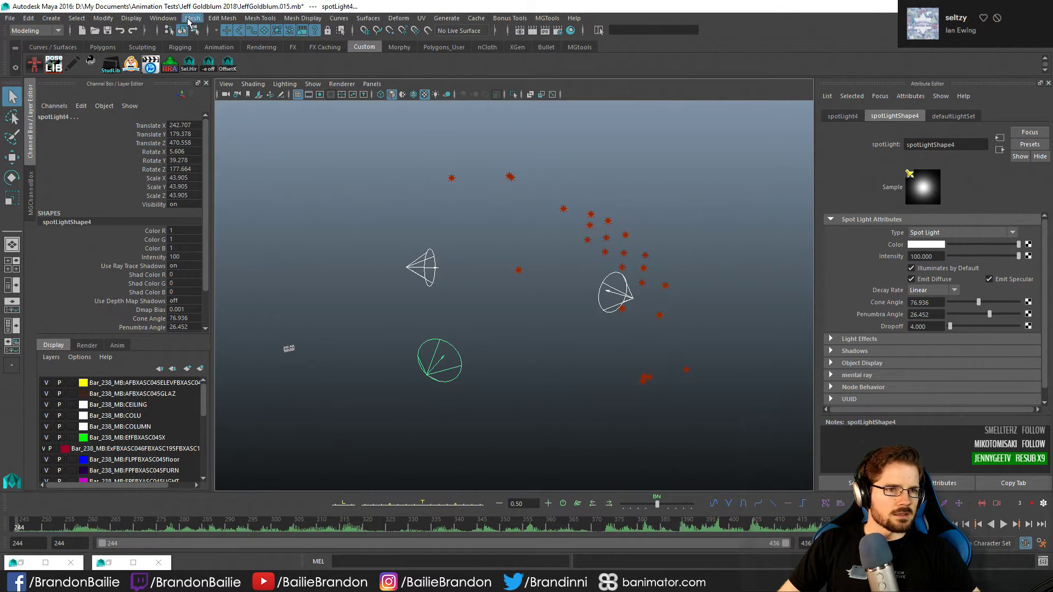
Open the light-centric light linking editor and choose malcolm_light_setup as the light source
{"action": "left_click", "coordinate": [162, 18]}
{"action": "mouse_move", "coordinate": [225, 71]}
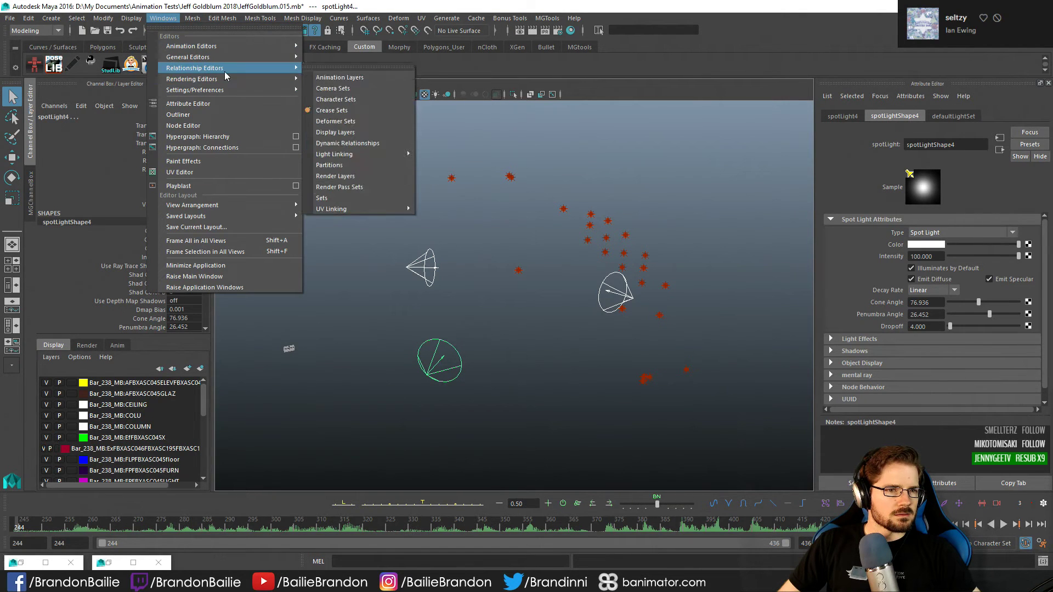
{"action": "mouse_move", "coordinate": [364, 159]}
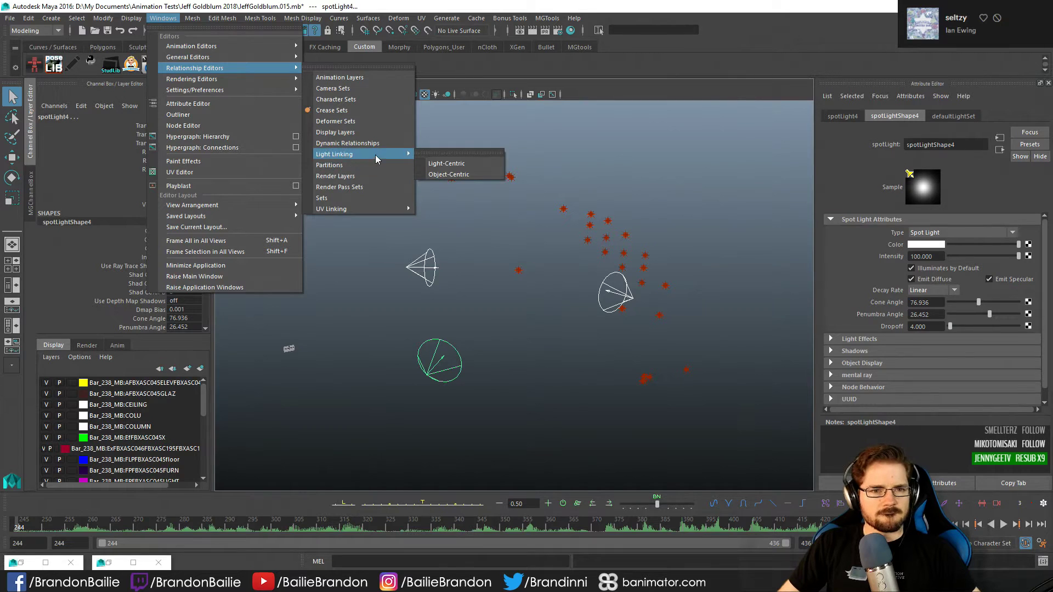
{"action": "left_click", "coordinate": [446, 163]}
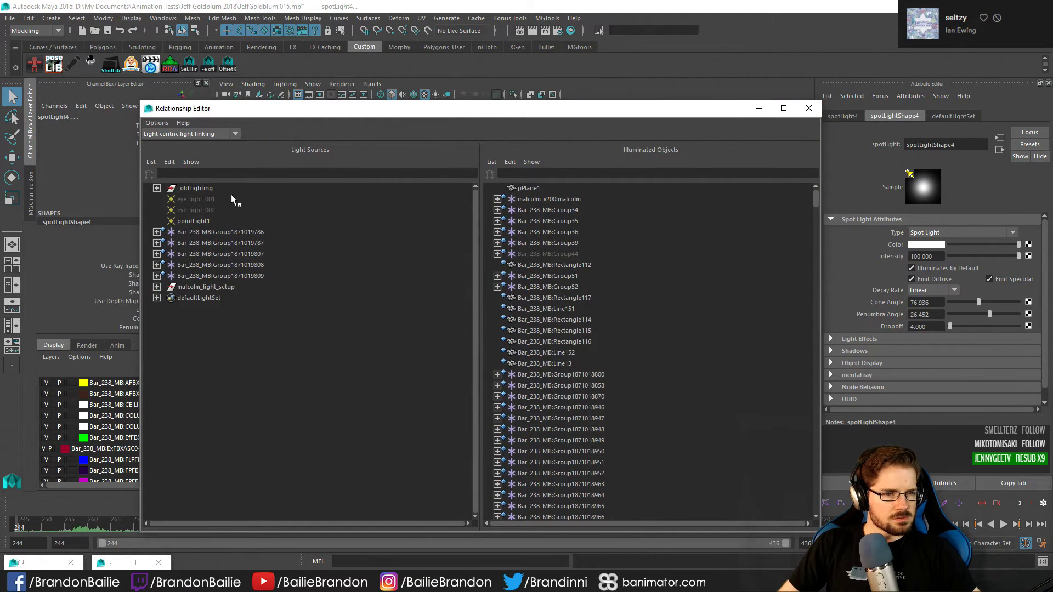
{"action": "left_click", "coordinate": [208, 290]}
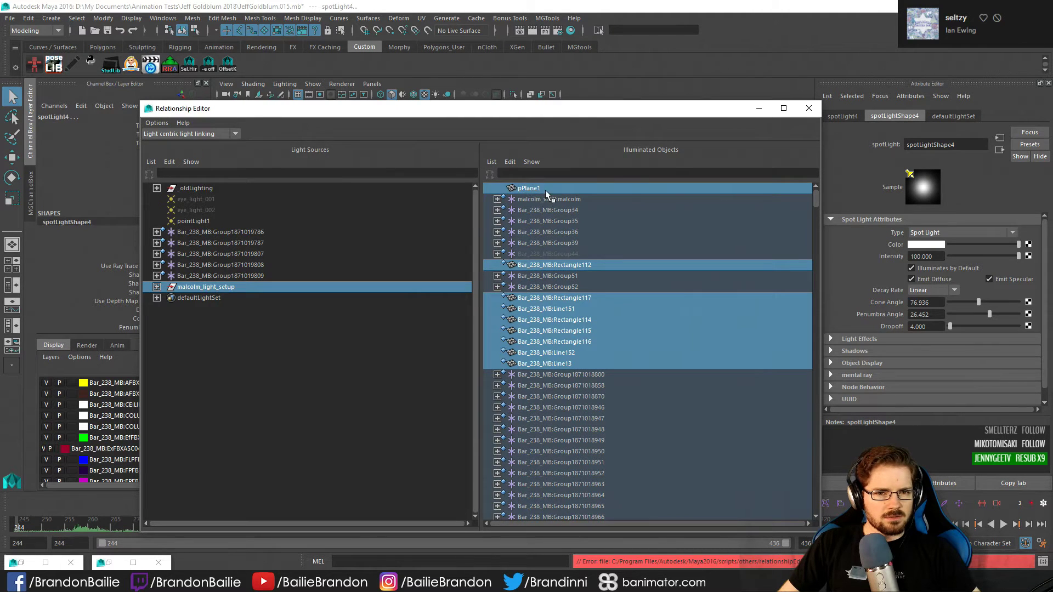
Unlink pPlane1 from malcolm_light_setup, reselecting the light group to check its linked objects
{"action": "left_click", "coordinate": [545, 190]}
{"action": "left_click", "coordinate": [211, 339]}
{"action": "left_click", "coordinate": [219, 287]}
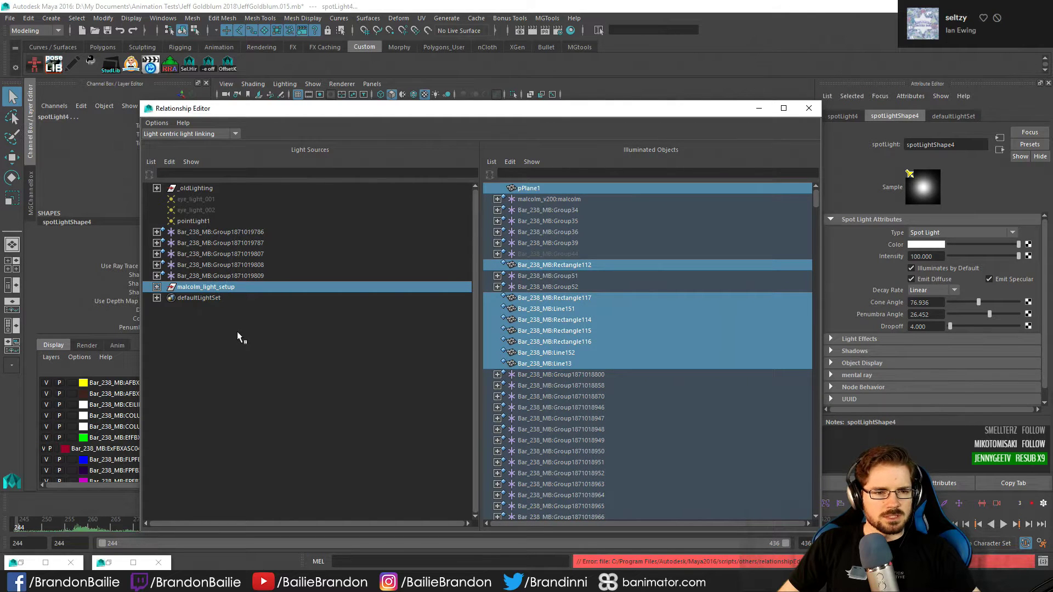
{"action": "left_click", "coordinate": [237, 331]}
{"action": "left_click", "coordinate": [231, 286]}
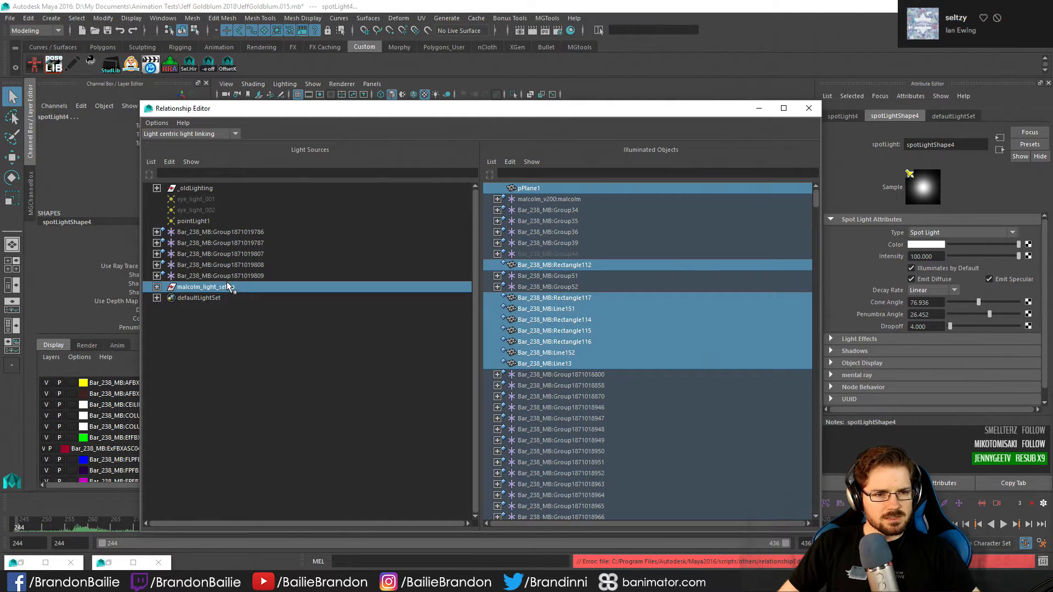
{"action": "left_click", "coordinate": [542, 189]}
Try to adjust the malcolm_light_setup links for malcolm_v200:malcolm and the objects from Bar_238_MB:Group34 through Bar_238_MB:Group44
{"action": "left_click_drag", "start_coordinate": [534, 211], "coordinate": [539, 256]}
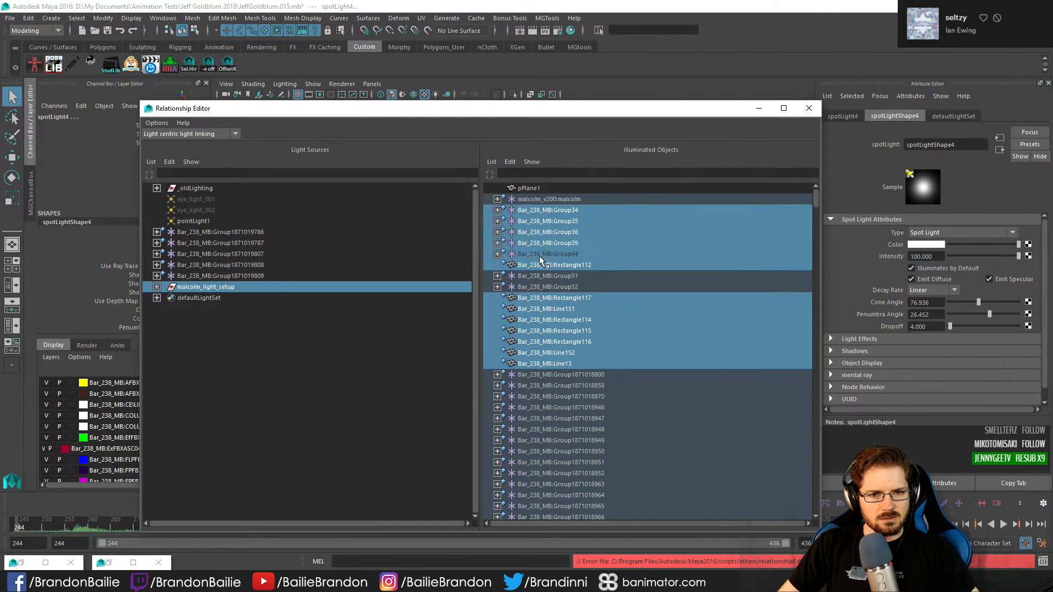
{"action": "left_click_drag", "start_coordinate": [529, 208], "coordinate": [530, 253]}
{"action": "left_click_drag", "start_coordinate": [545, 201], "coordinate": [548, 242]}
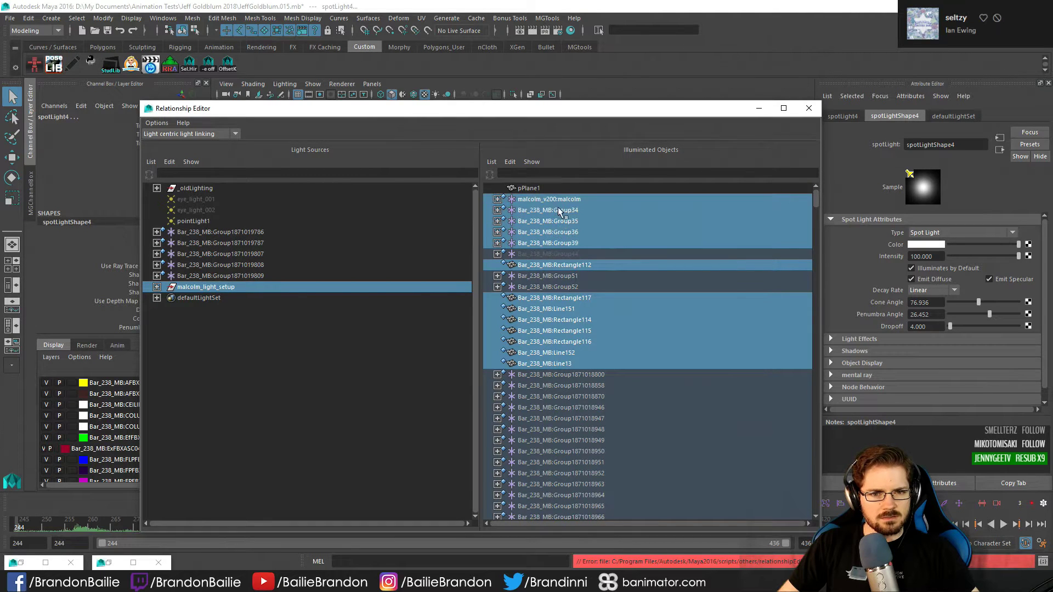
{"action": "left_click", "coordinate": [558, 210]}
{"action": "left_click", "coordinate": [554, 199]}
{"action": "left_click", "coordinate": [552, 198]}
{"action": "double_click", "coordinate": [552, 199]}
{"action": "left_click", "coordinate": [533, 210]}
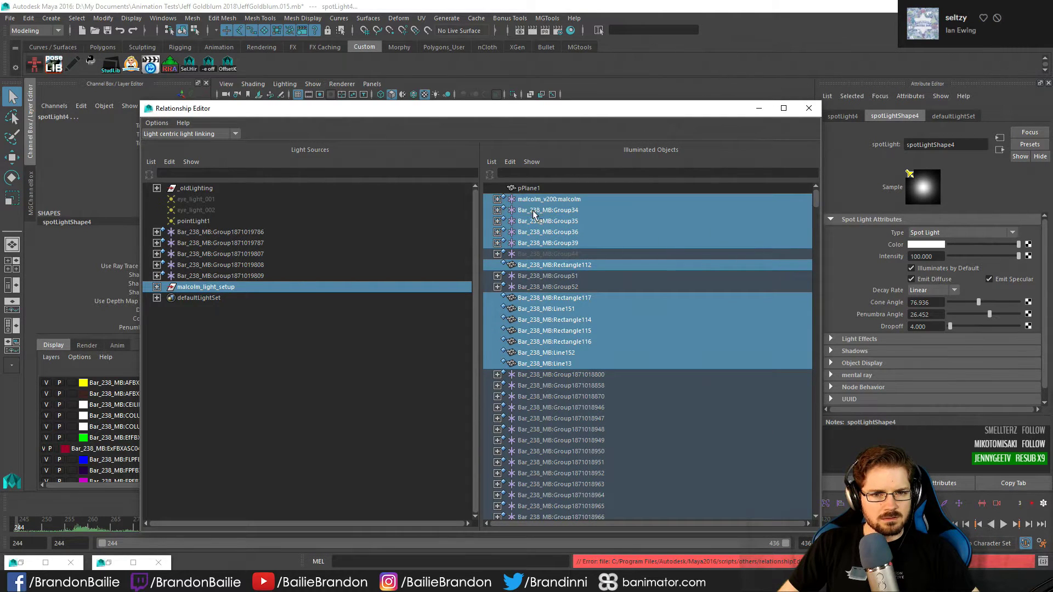
{"action": "right_click", "coordinate": [529, 201]}
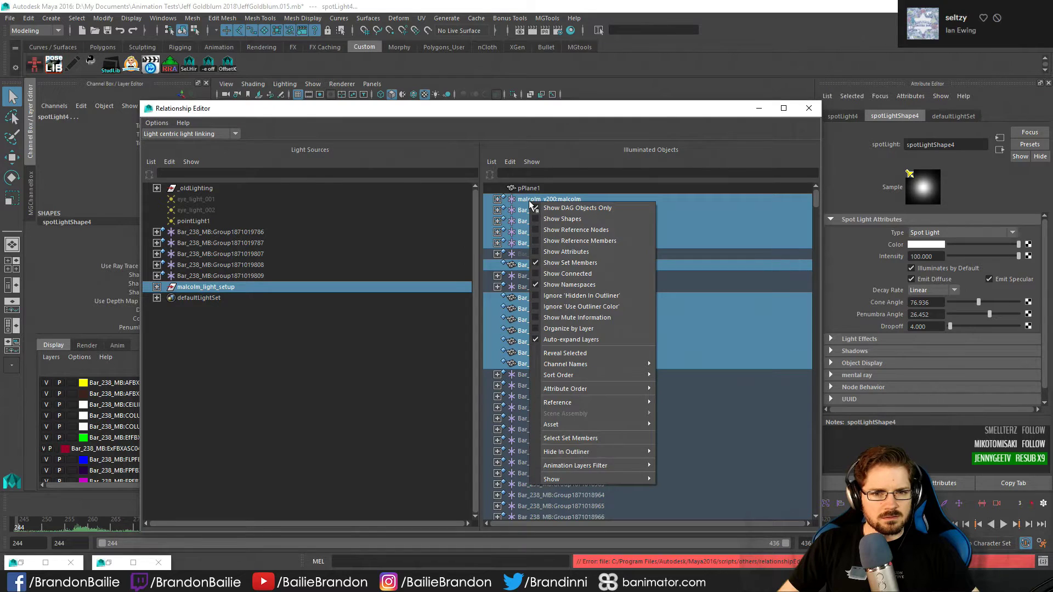
{"action": "left_click", "coordinate": [369, 363]}
Switch to object-centric light linking and unlink malcolm_light_setup from Bar_238_MB:Group35
{"action": "left_click", "coordinate": [176, 134]}
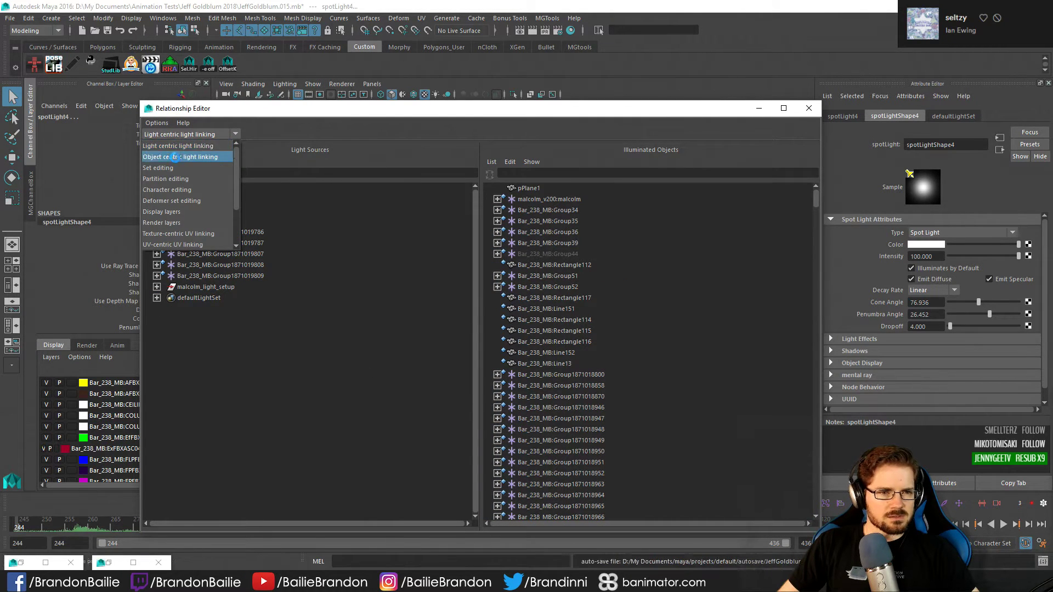
{"action": "left_click", "coordinate": [174, 157]}
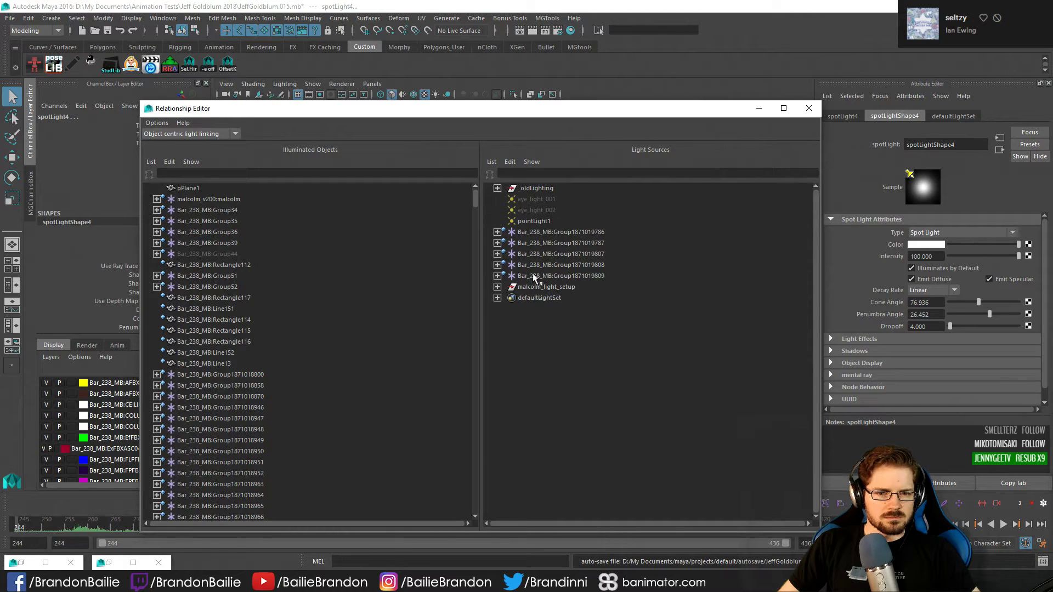
{"action": "left_click", "coordinate": [210, 188]}
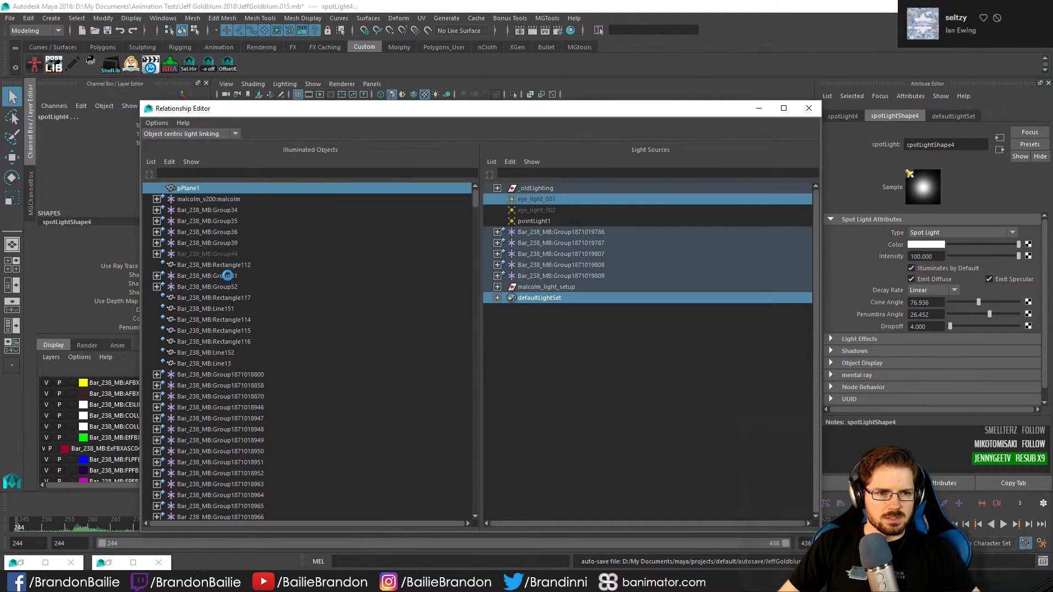
{"action": "left_click", "coordinate": [227, 274], "text": "shift"}
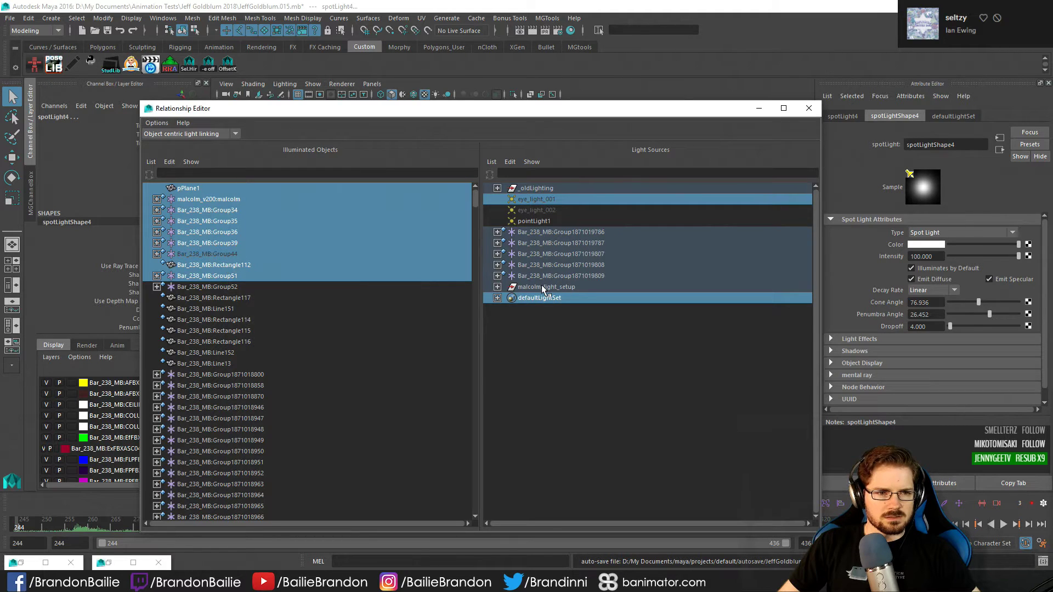
{"action": "left_click", "coordinate": [278, 286]}
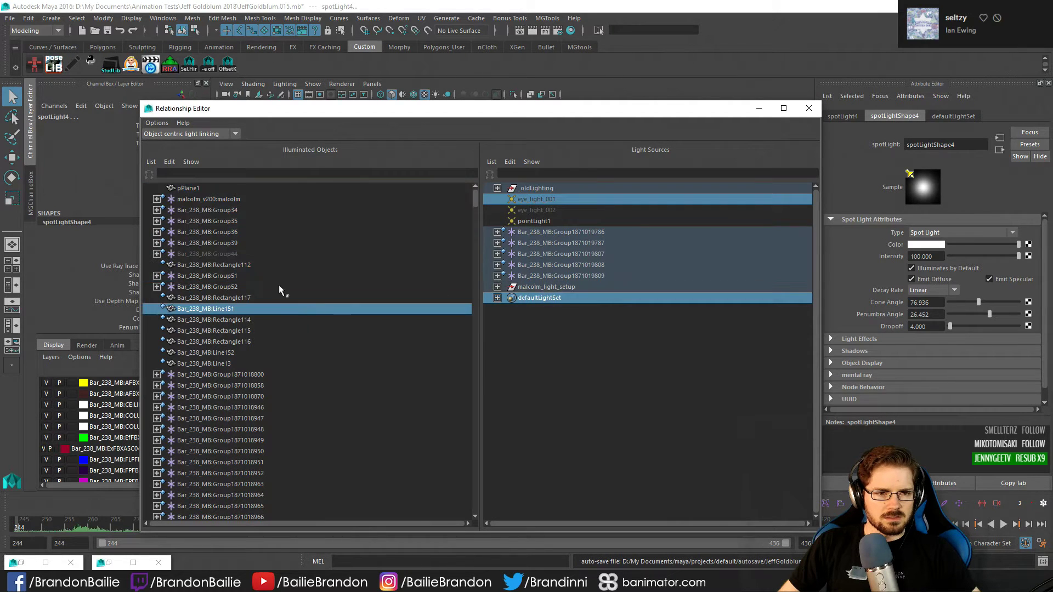
{"action": "left_click", "coordinate": [232, 221]}
{"action": "left_click", "coordinate": [570, 287]}
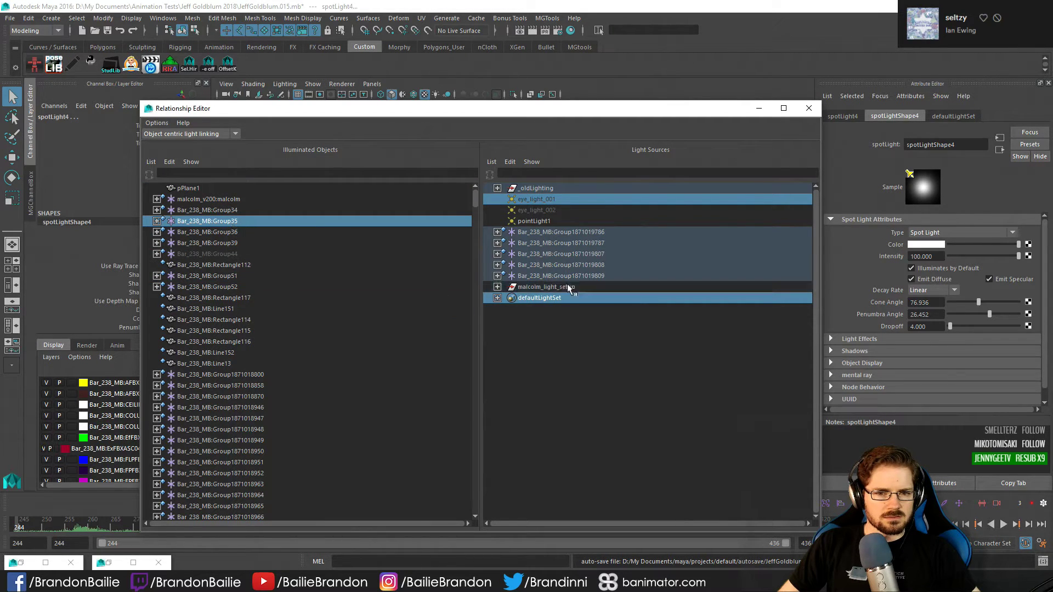
Toggle the malcolm_light_setup link for malcolm_v200:malcolm and for Bar_238_MB:Group34
{"action": "left_click", "coordinate": [217, 188]}
{"action": "left_click", "coordinate": [219, 199]}
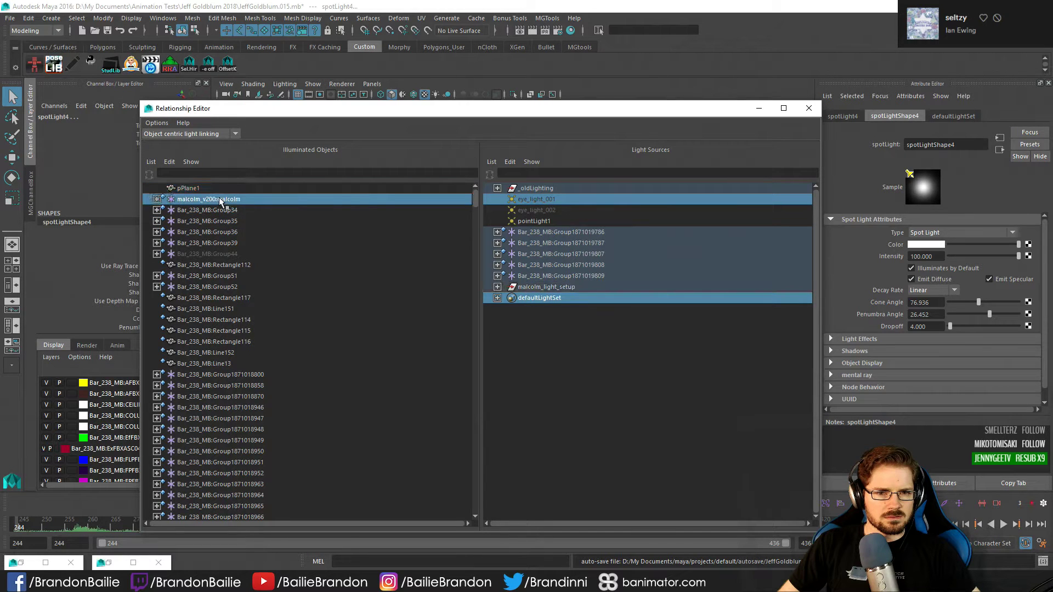
{"action": "left_click", "coordinate": [529, 287]}
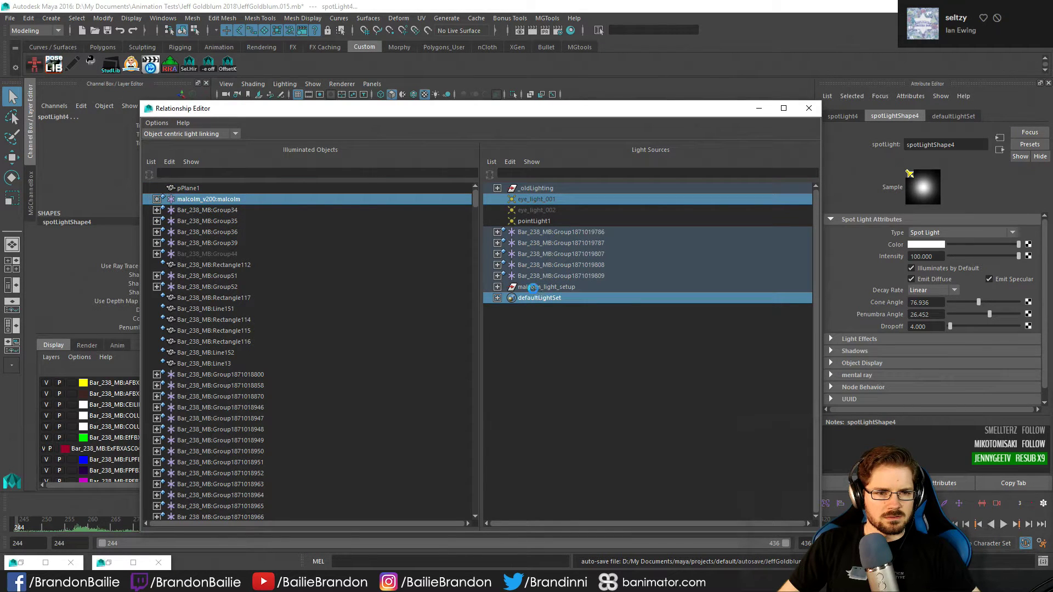
{"action": "left_click", "coordinate": [222, 210]}
{"action": "left_click", "coordinate": [565, 287]}
Try to unlink malcolm_light_setup from the objects Bar_238_MB:Group36 through Bar_238_MB:Rectangle115 in one selection
{"action": "left_click_drag", "start_coordinate": [219, 220], "coordinate": [219, 341]}
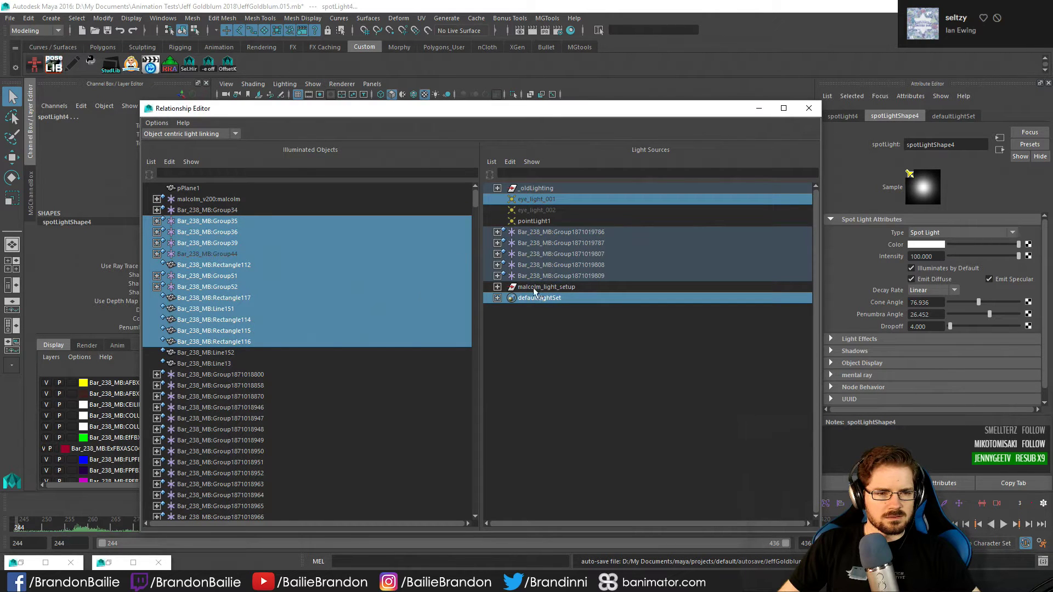
{"action": "left_click", "coordinate": [246, 231]}
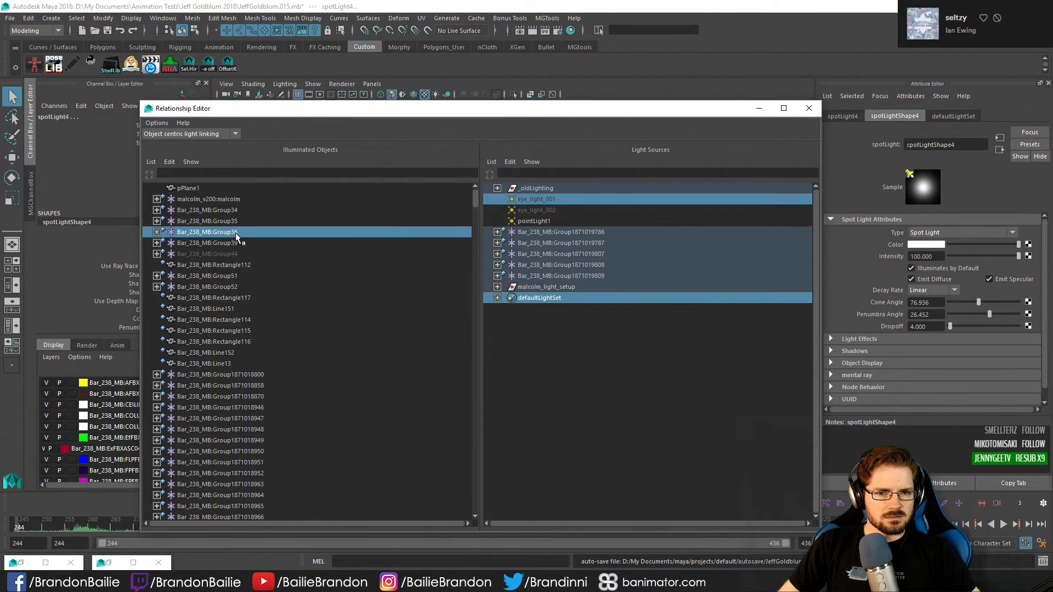
{"action": "left_click_drag", "start_coordinate": [237, 236], "coordinate": [234, 331]}
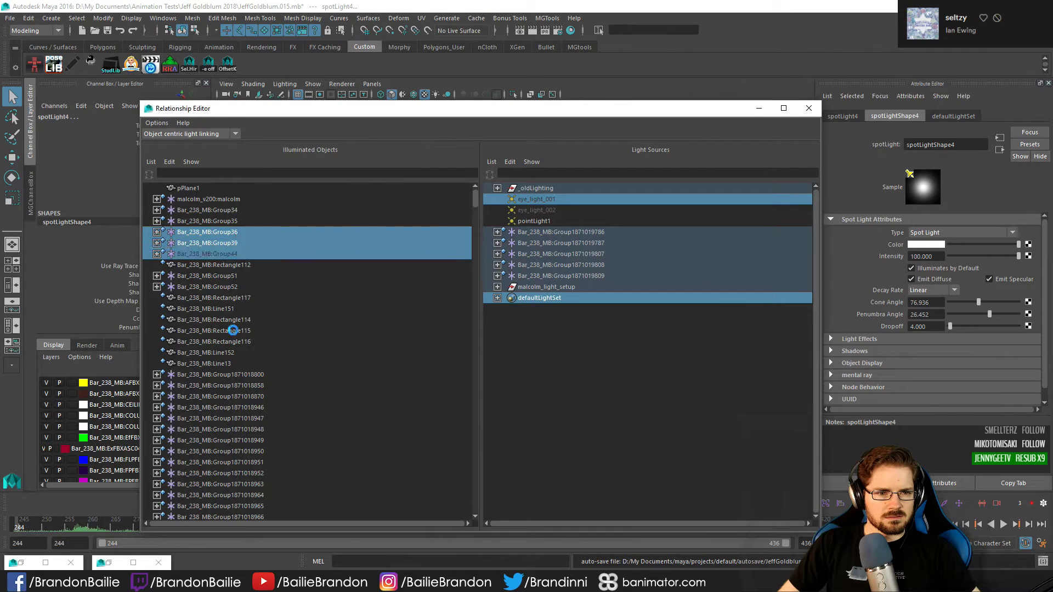
{"action": "left_click", "coordinate": [534, 287]}
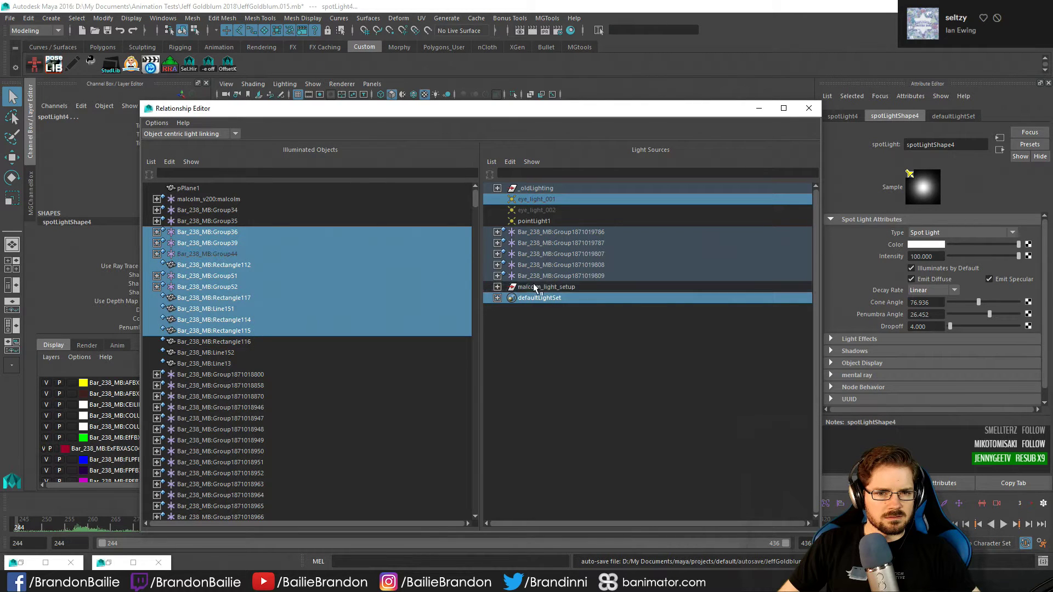
{"action": "left_click", "coordinate": [561, 277]}
Check the light links of Bar_238_MB:Group36 and Bar_238_MB:Group39 and look through the remaining illuminated objects
{"action": "left_click", "coordinate": [222, 235]}
{"action": "left_click", "coordinate": [227, 245]}
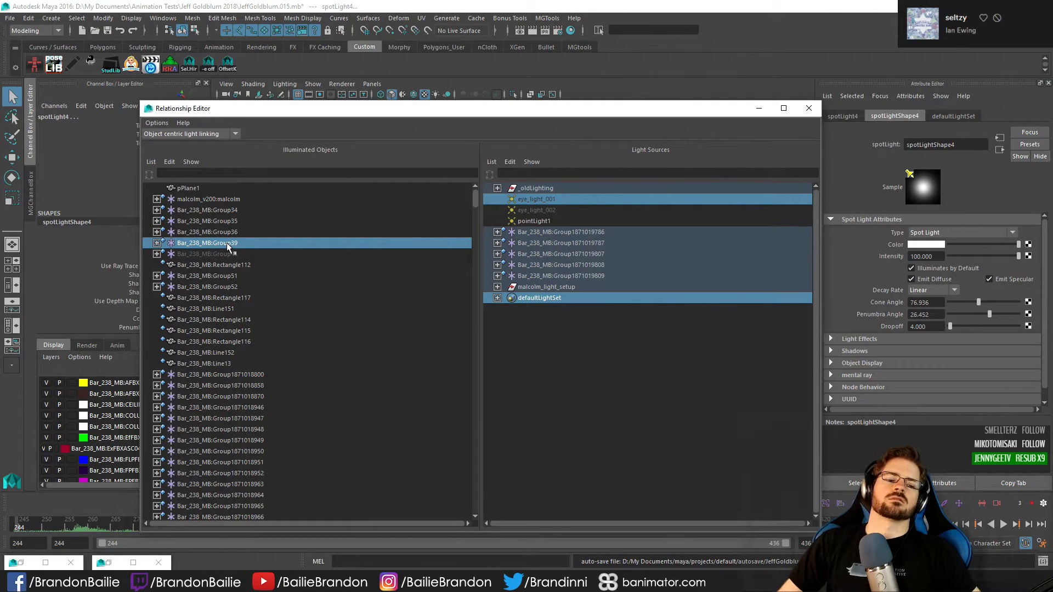
{"action": "scroll", "coordinate": [318, 307], "scroll_direction": "down", "scroll_amount": 10}
{"action": "scroll", "coordinate": [318, 305], "scroll_direction": "down", "scroll_amount": 10}
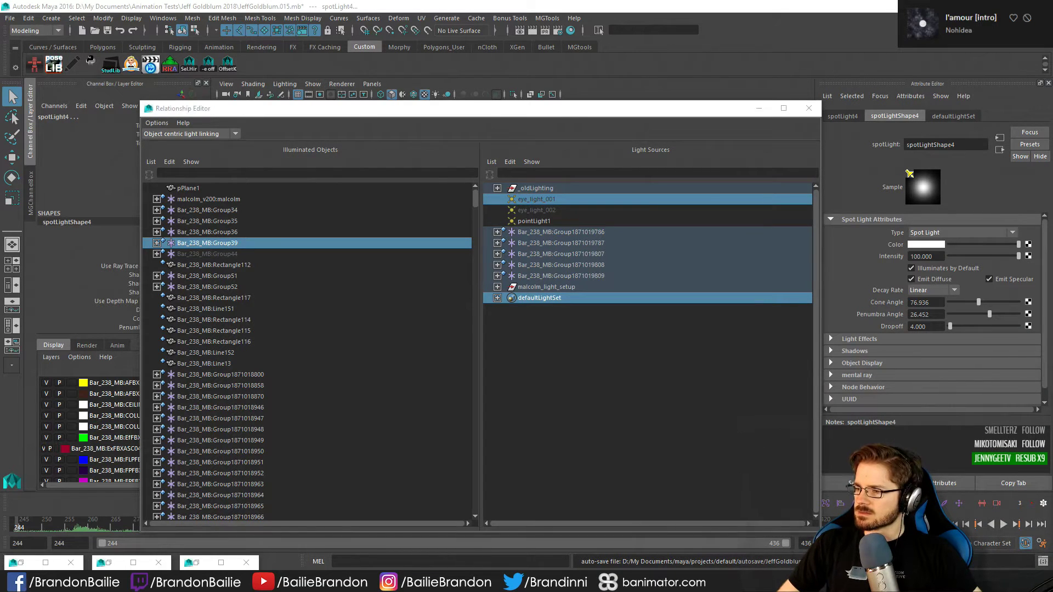
Switch to the browser, read the SimplyMaya thread on assigning lights to objects, and look through the Maya light linking search results
{"action": "key", "text": "alt+Tab"}
{"action": "scroll", "coordinate": [661, 430], "scroll_direction": "down", "scroll_amount": 5}
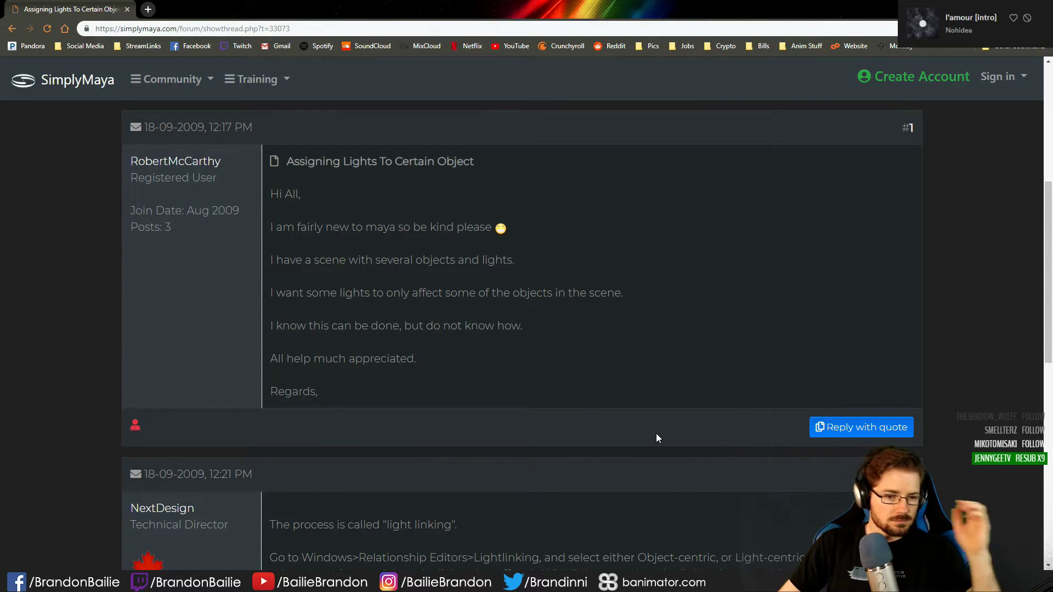
{"action": "scroll", "coordinate": [656, 433], "scroll_direction": "down", "scroll_amount": 4}
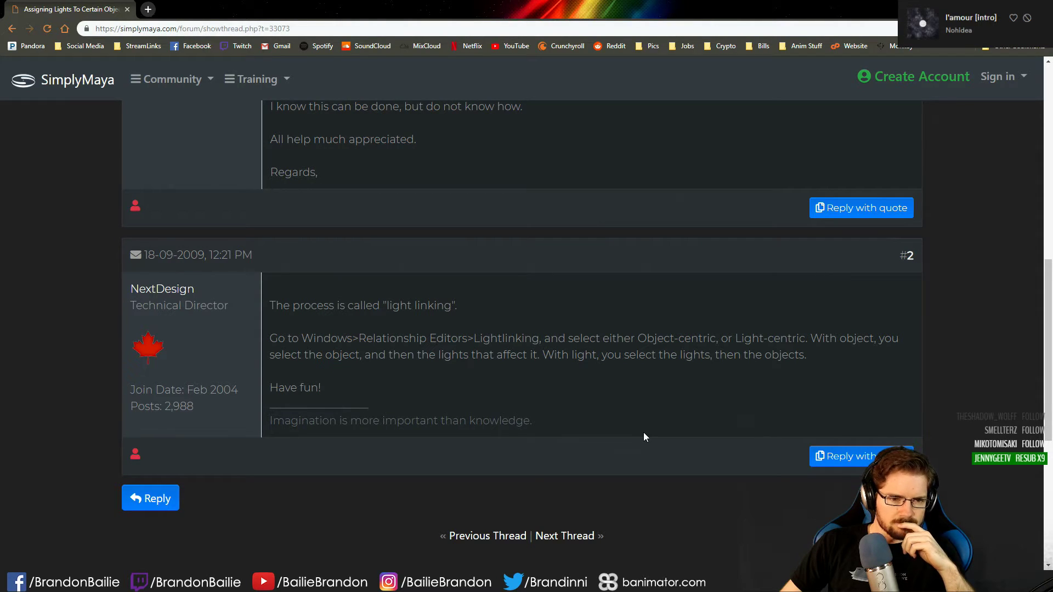
{"action": "scroll", "coordinate": [642, 434], "scroll_direction": "down", "scroll_amount": 3}
{"action": "scroll", "coordinate": [631, 437], "scroll_direction": "up", "scroll_amount": 5}
{"action": "key", "text": "alt+Left"}
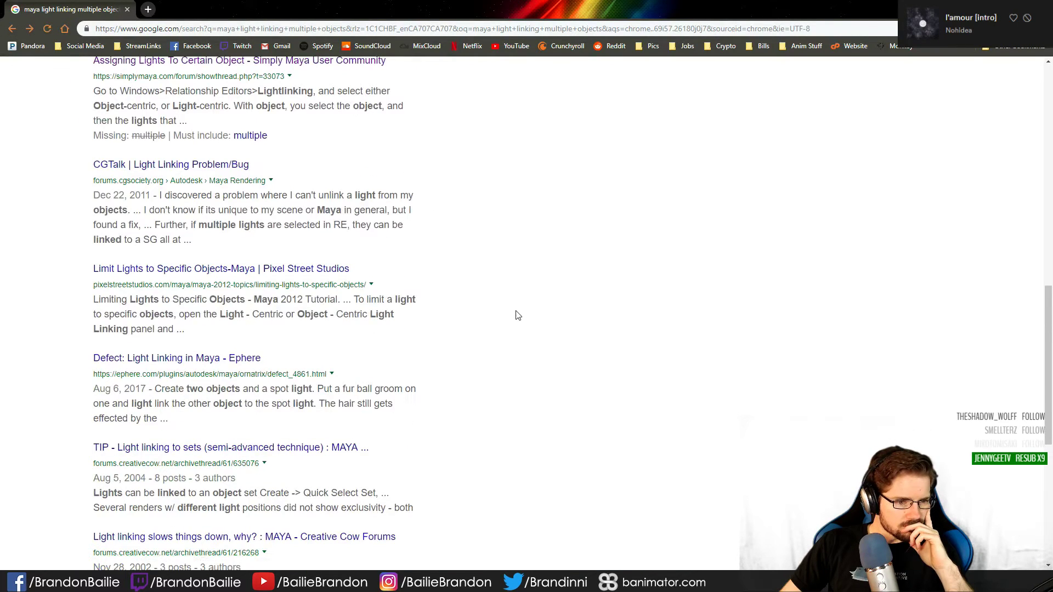
{"action": "scroll", "coordinate": [515, 315], "scroll_direction": "down", "scroll_amount": 5}
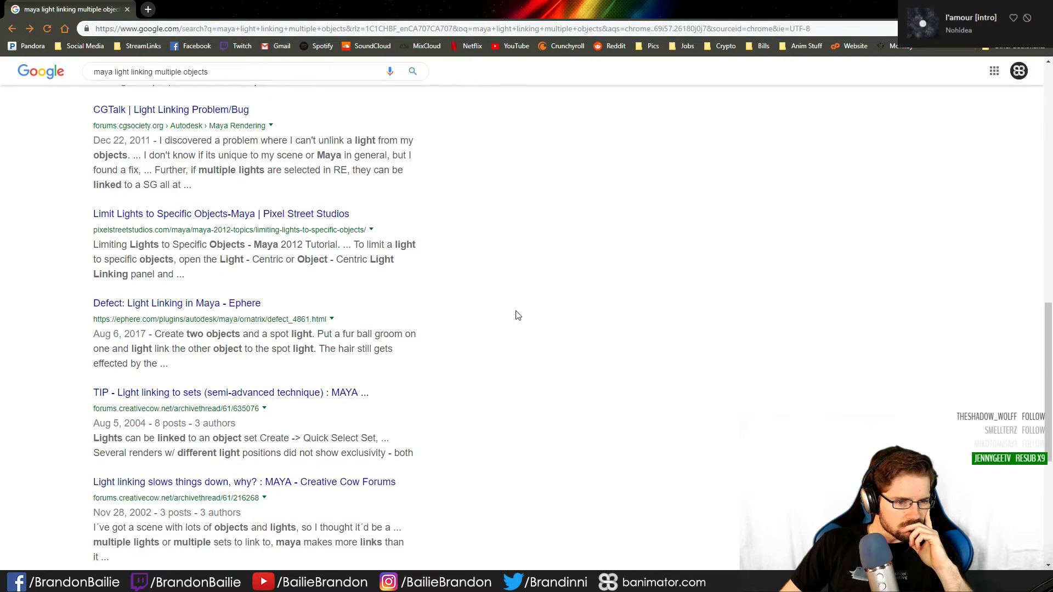
{"action": "scroll", "coordinate": [515, 315], "scroll_direction": "down", "scroll_amount": 3}
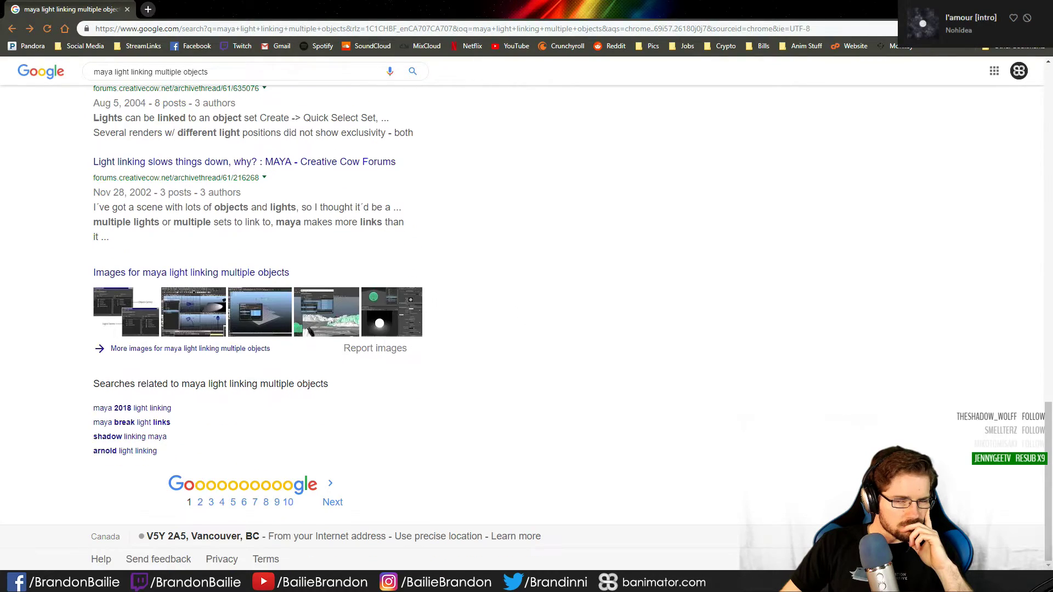
Return to Maya, switch to light-centric light linking, and review the objects linked to malcolm_light_setup
{"action": "key", "text": "alt+Tab"}
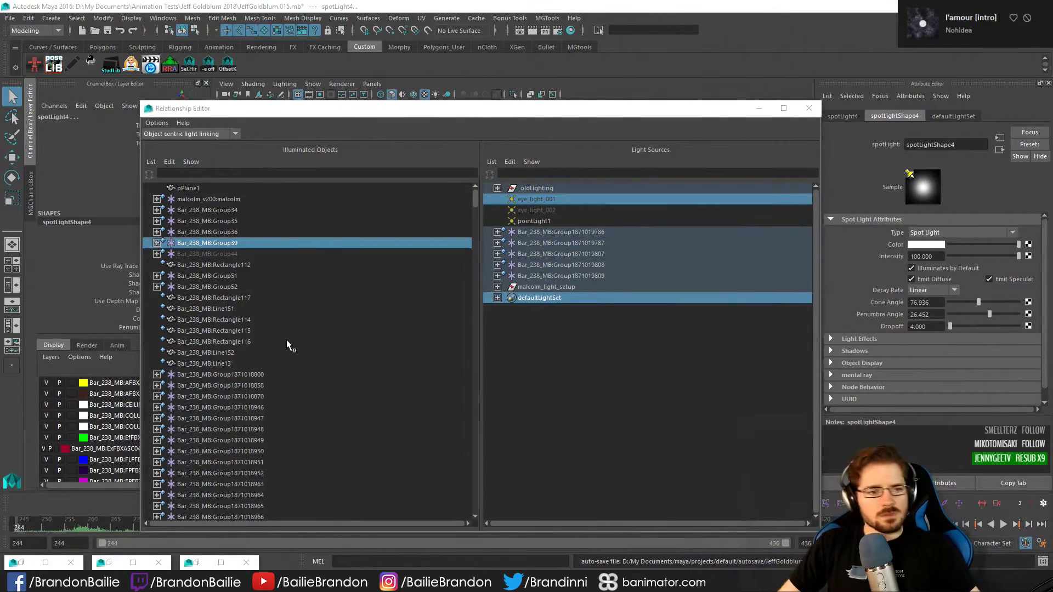
{"action": "left_click", "coordinate": [198, 141]}
{"action": "left_click", "coordinate": [195, 147]}
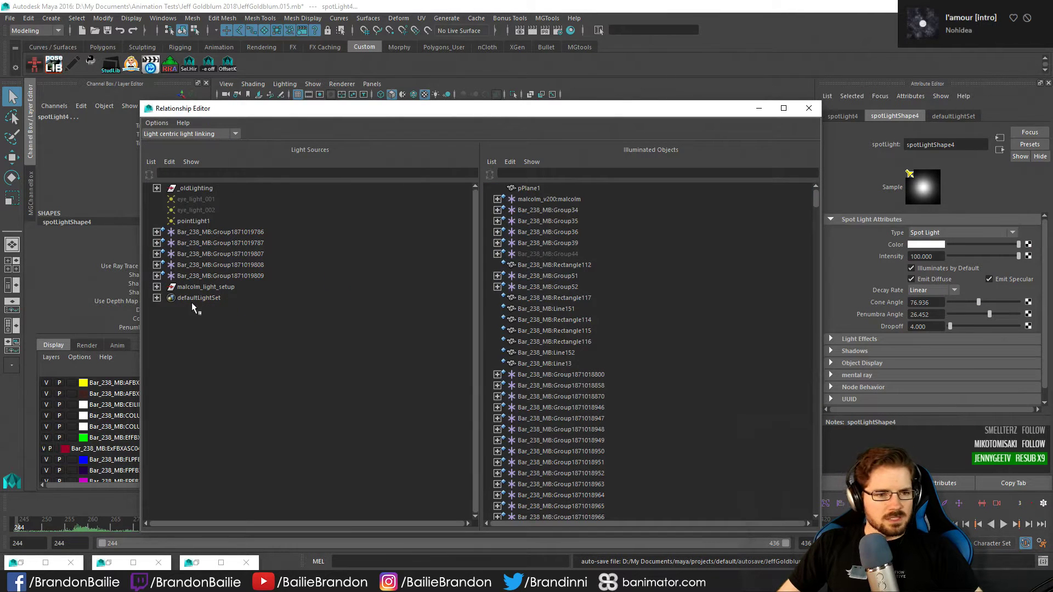
{"action": "left_click", "coordinate": [203, 287]}
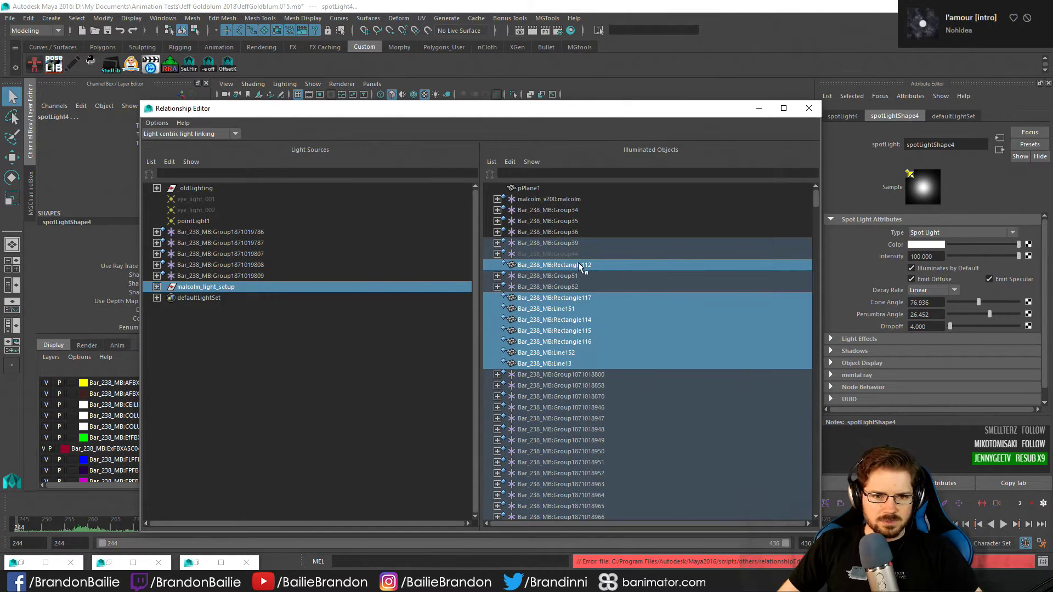
{"action": "scroll", "coordinate": [593, 396], "scroll_direction": "down", "scroll_amount": 1}
{"action": "scroll", "coordinate": [588, 223], "scroll_direction": "down", "scroll_amount": 1}
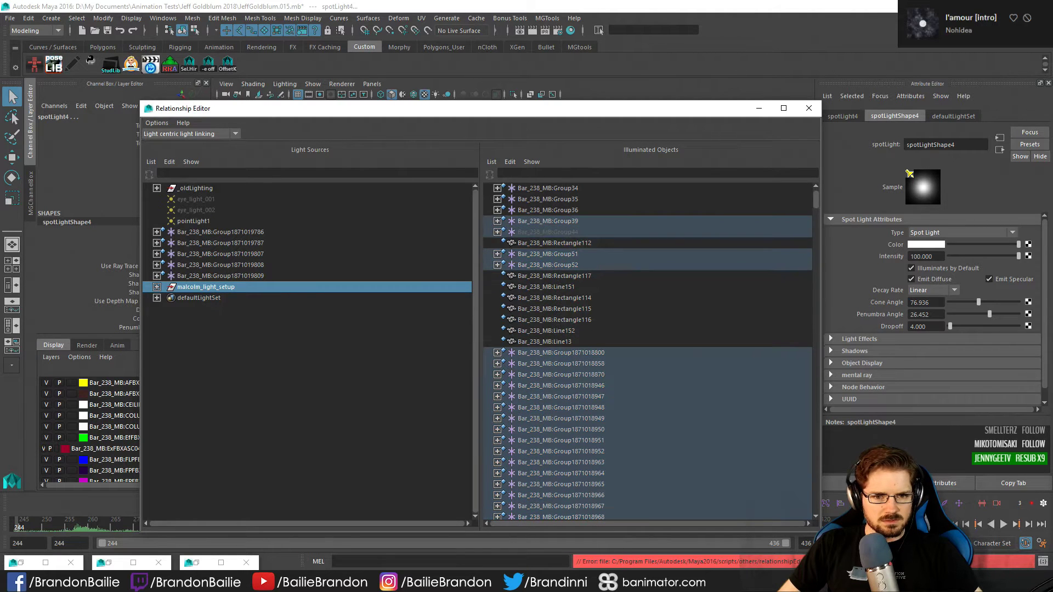
{"action": "scroll", "coordinate": [610, 356], "scroll_direction": "down", "scroll_amount": 1}
{"action": "scroll", "coordinate": [618, 353], "scroll_direction": "down", "scroll_amount": 1}
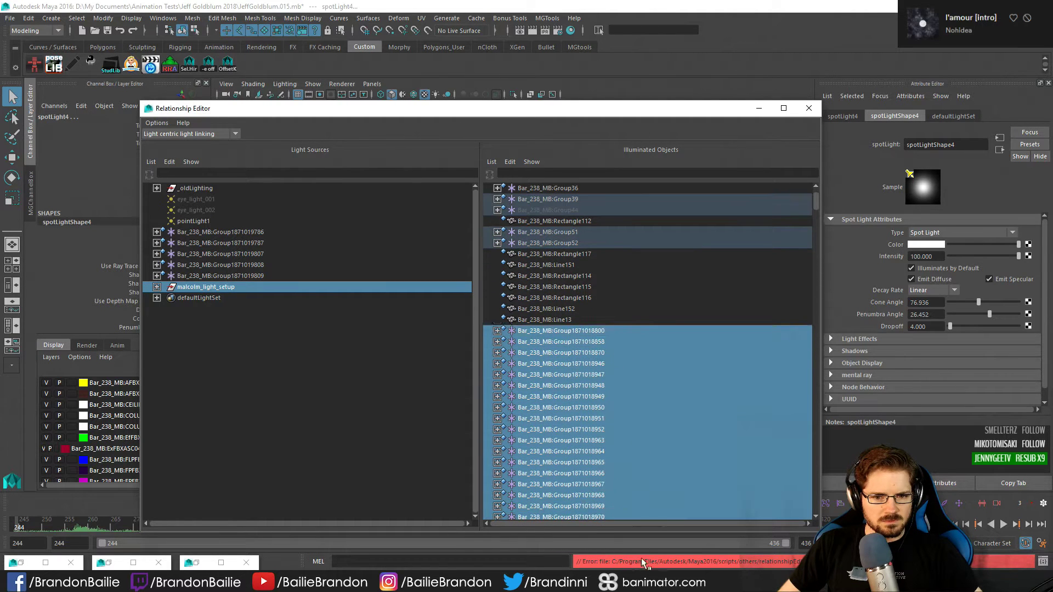
{"action": "scroll", "coordinate": [598, 340], "scroll_direction": "down", "scroll_amount": 1}
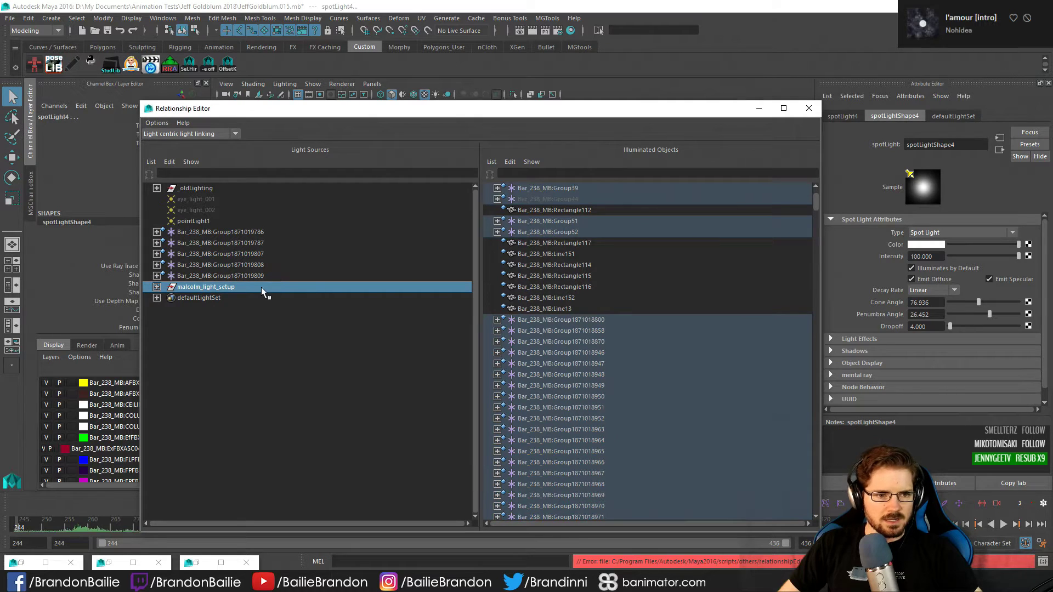
Expand malcolm_light_setup and check which objects spotLight4 and spotLight3 illuminate
{"action": "left_click", "coordinate": [157, 286]}
{"action": "left_click", "coordinate": [217, 297]}
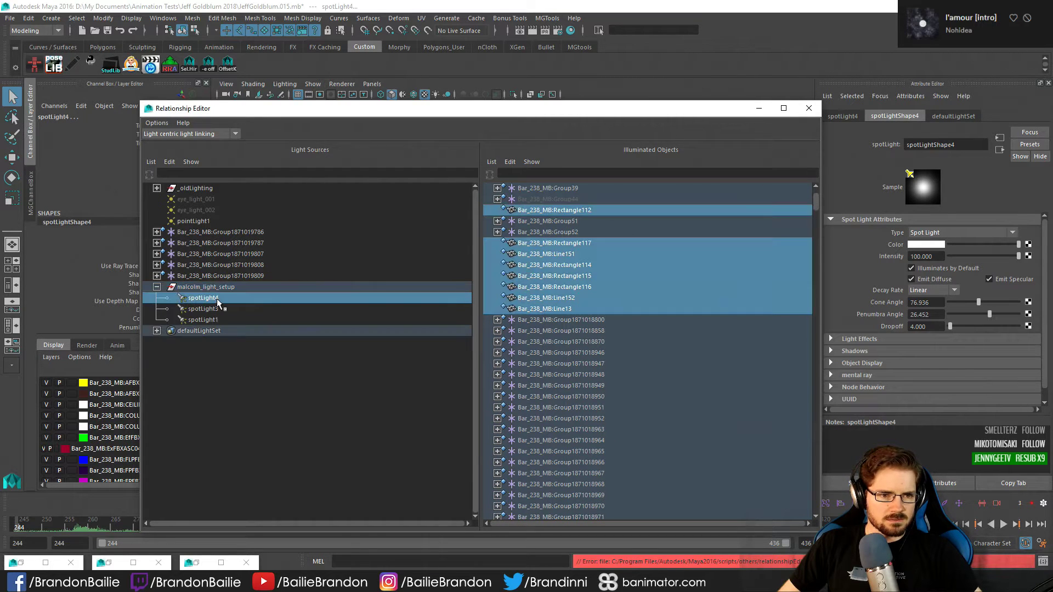
{"action": "left_click_drag", "start_coordinate": [564, 242], "coordinate": [561, 289]}
{"action": "left_click", "coordinate": [218, 309]}
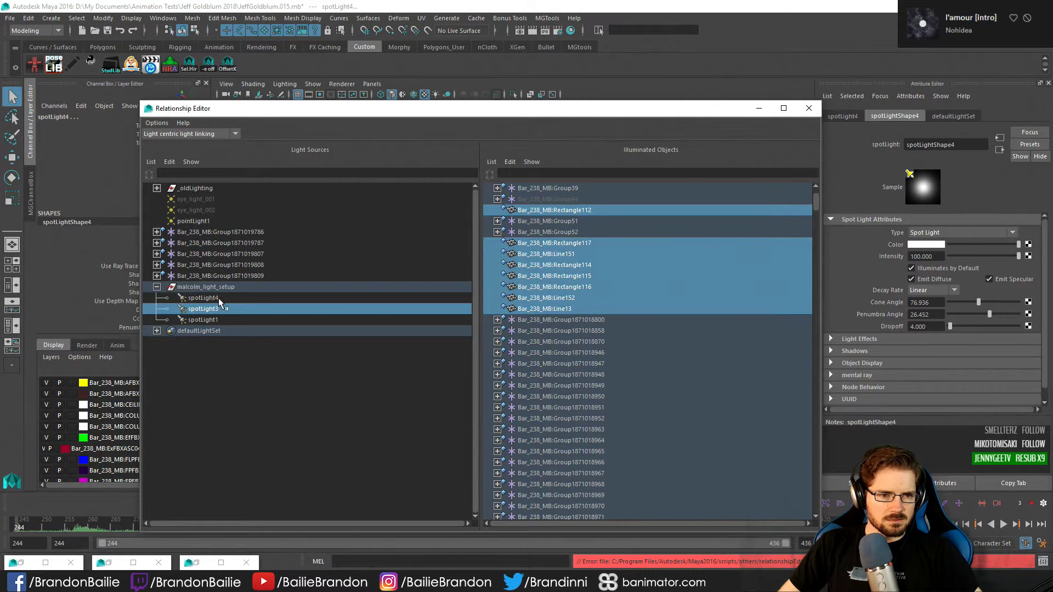
{"action": "left_click", "coordinate": [218, 297]}
{"action": "right_click", "coordinate": [553, 247]}
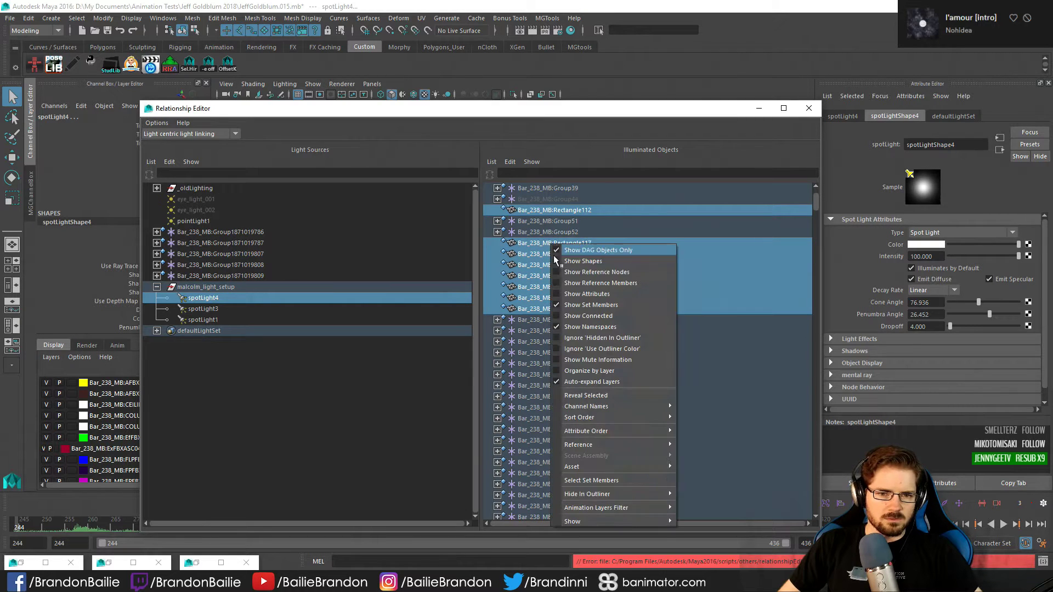
{"action": "left_click", "coordinate": [517, 261]}
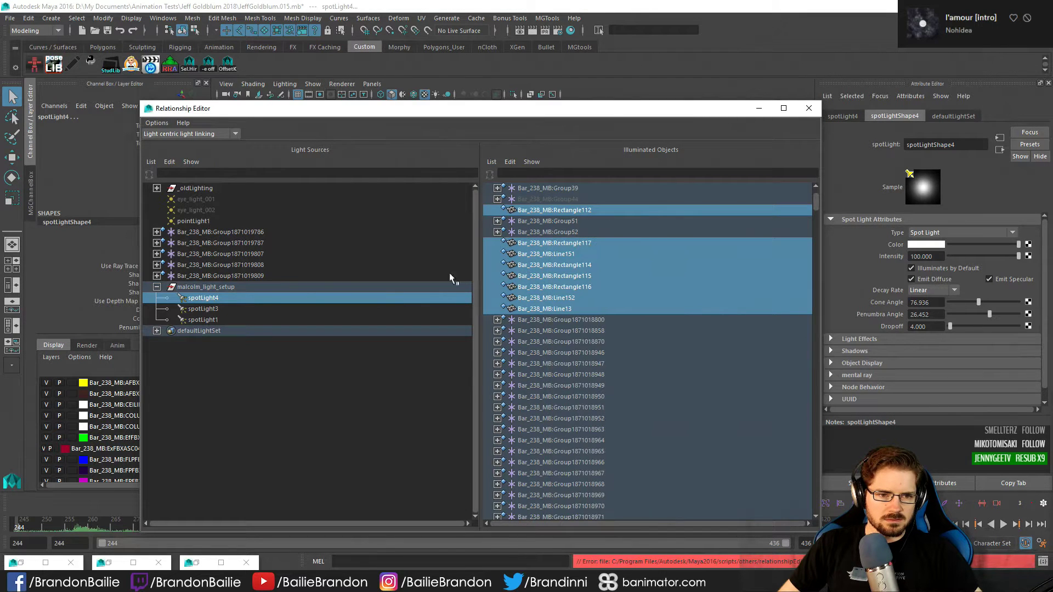
Compare the links of spotLight3 and spotLight4 with those of the whole malcolm_light_setup group, and collapse the group
{"action": "left_click", "coordinate": [262, 307]}
{"action": "left_click", "coordinate": [265, 294]}
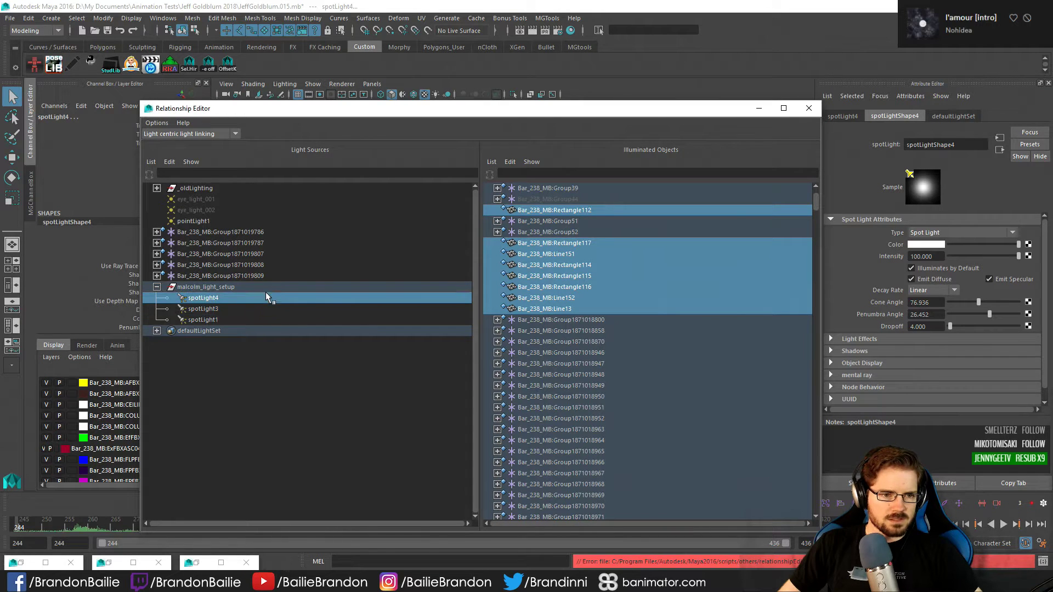
{"action": "left_click", "coordinate": [231, 286]}
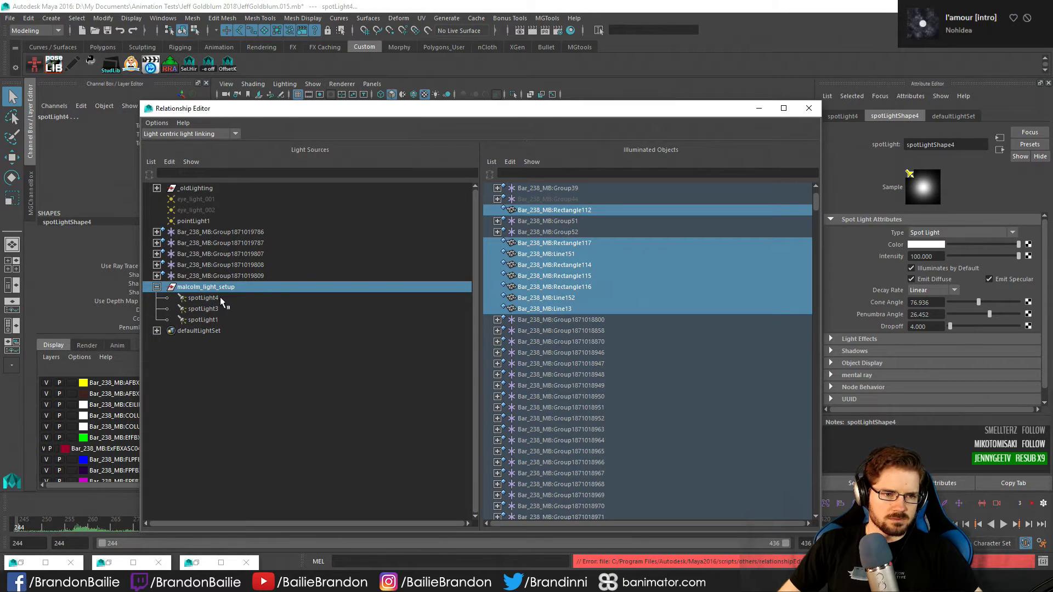
{"action": "left_click", "coordinate": [219, 298]}
{"action": "left_click", "coordinate": [221, 287]}
{"action": "left_click", "coordinate": [157, 287]}
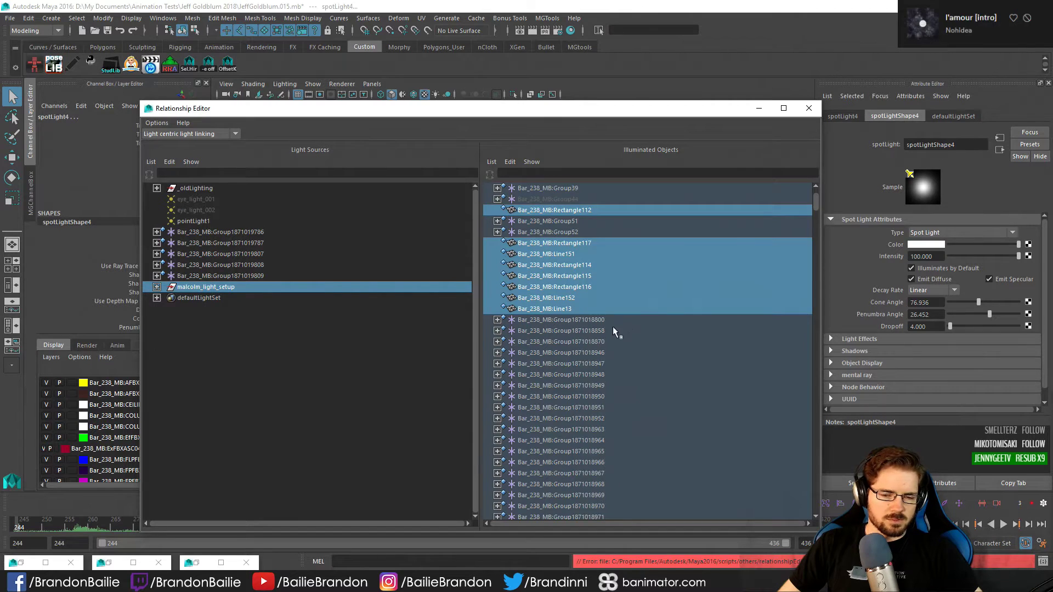
Toggle the malcolm_light_setup link for Bar_238_MB:Group39 on and off again
{"action": "scroll", "coordinate": [609, 329], "scroll_direction": "down", "scroll_amount": 5}
{"action": "scroll", "coordinate": [603, 331], "scroll_direction": "up", "scroll_amount": 5}
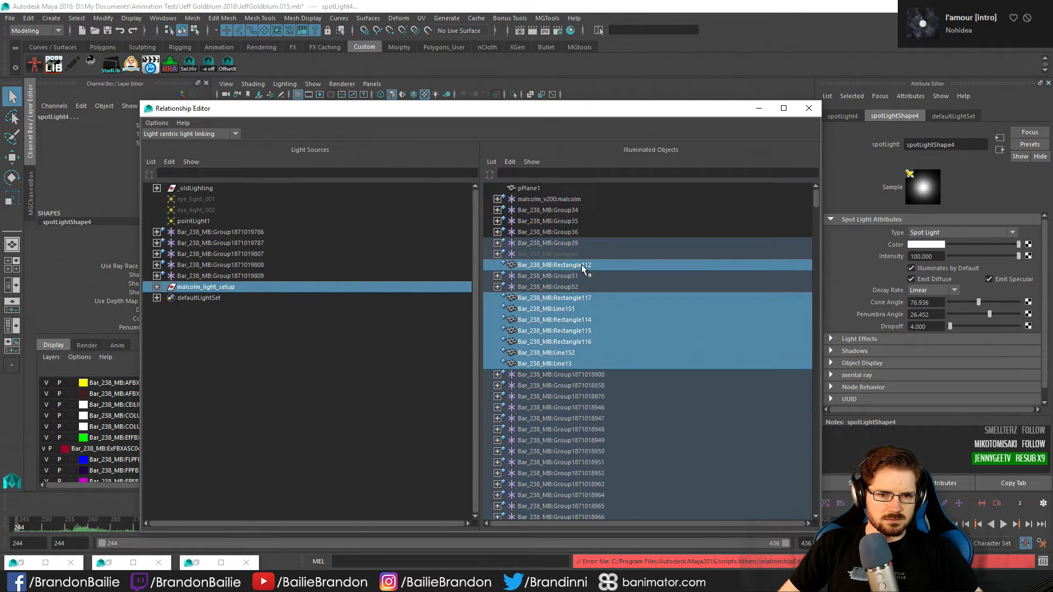
{"action": "left_click", "coordinate": [583, 243]}
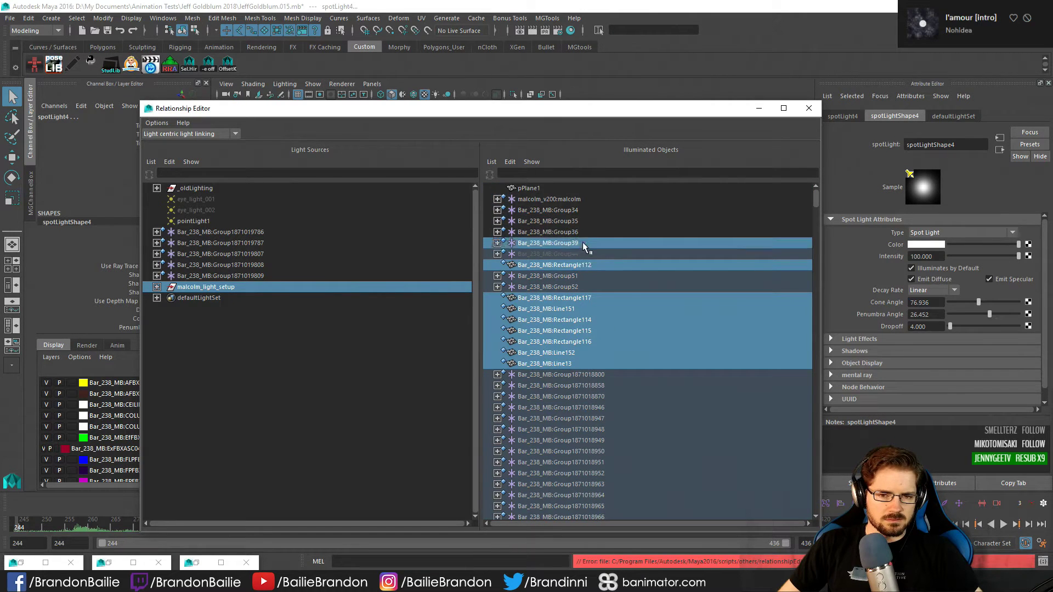
{"action": "left_click", "coordinate": [510, 162]}
{"action": "left_click", "coordinate": [510, 163]}
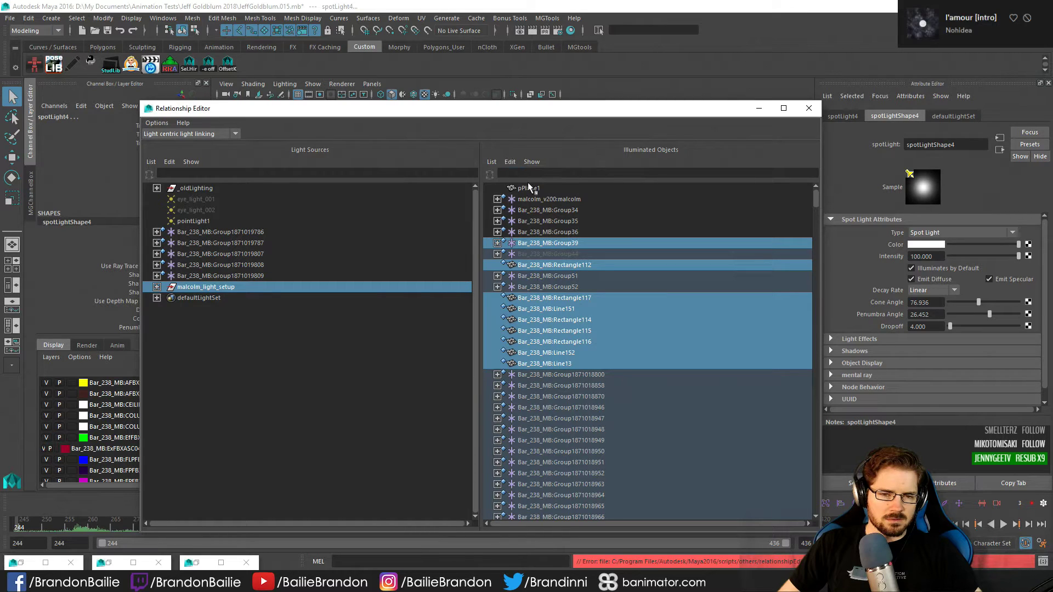
{"action": "left_click", "coordinate": [583, 243]}
Examine the loading, selection and object filter options of the illuminated objects list for malcolm_light_setup
{"action": "left_click", "coordinate": [492, 162]}
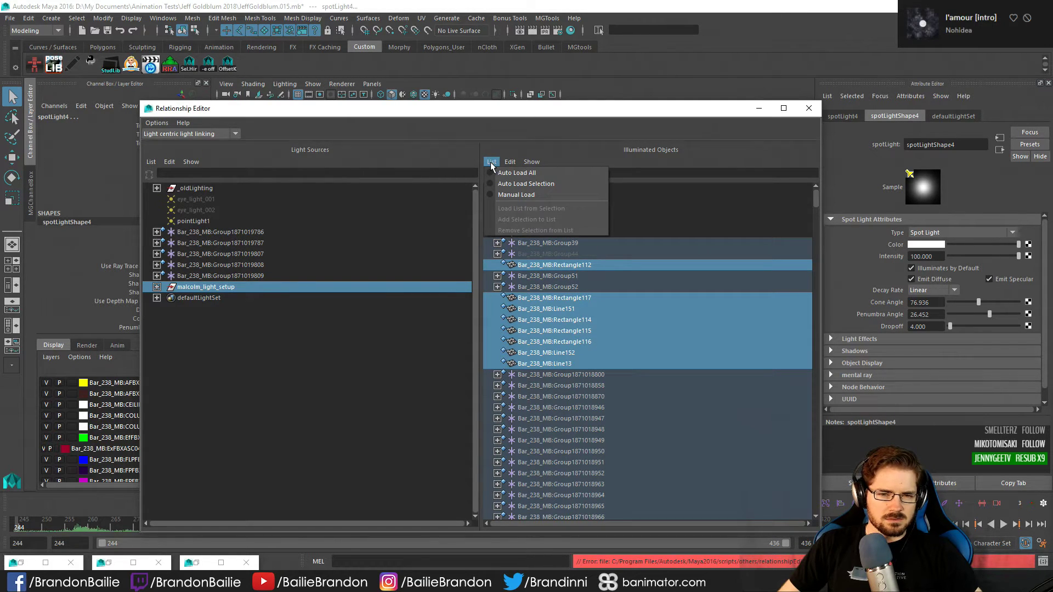
{"action": "mouse_move", "coordinate": [535, 163]}
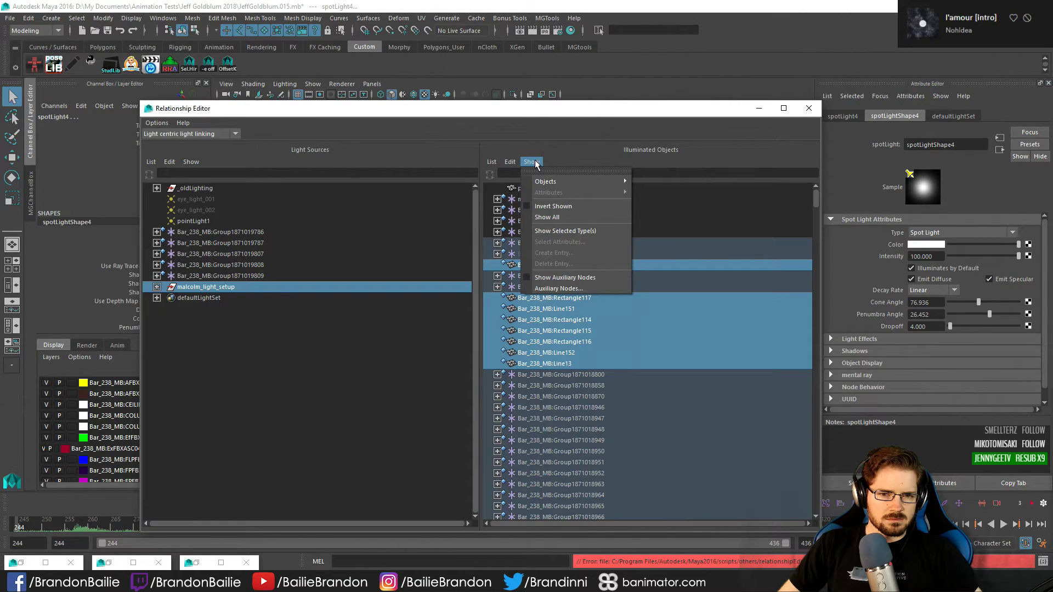
{"action": "mouse_move", "coordinate": [499, 162]}
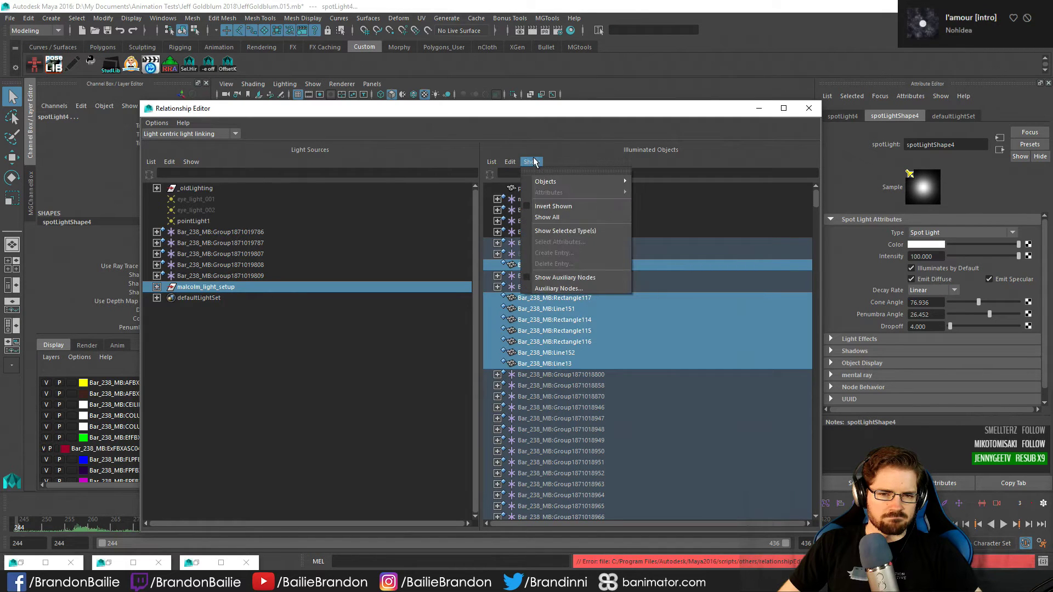
{"action": "mouse_move", "coordinate": [572, 181]}
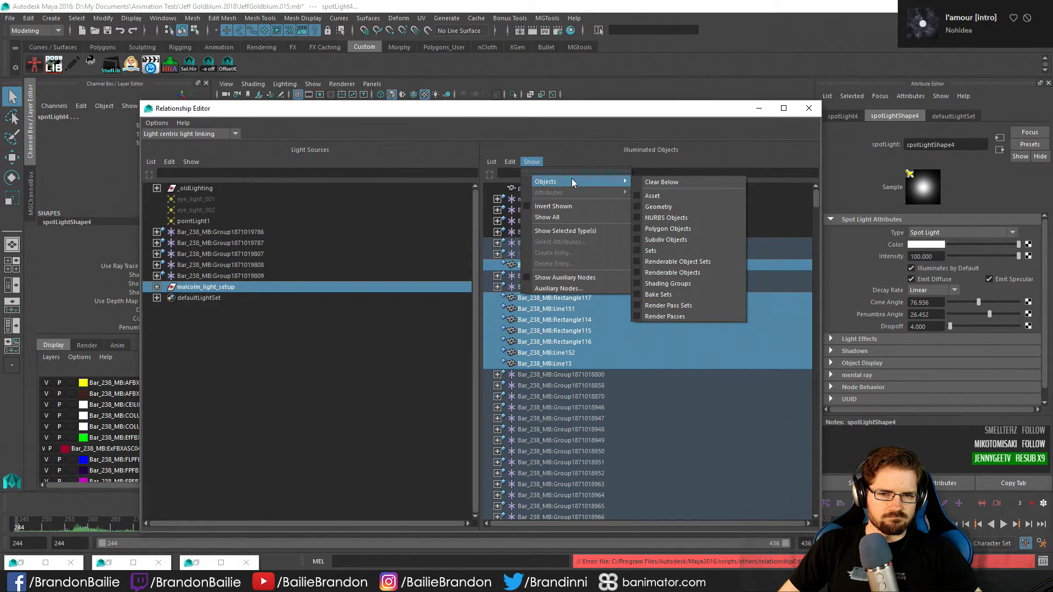
{"action": "left_click", "coordinate": [688, 182]}
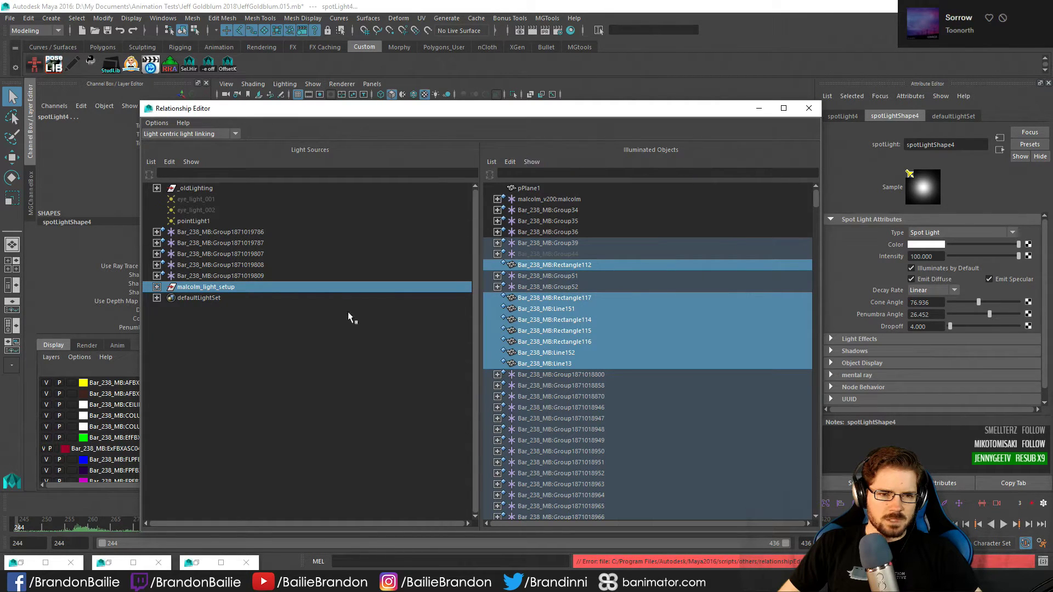
{"action": "left_click", "coordinate": [261, 276]}
{"action": "left_click", "coordinate": [242, 287]}
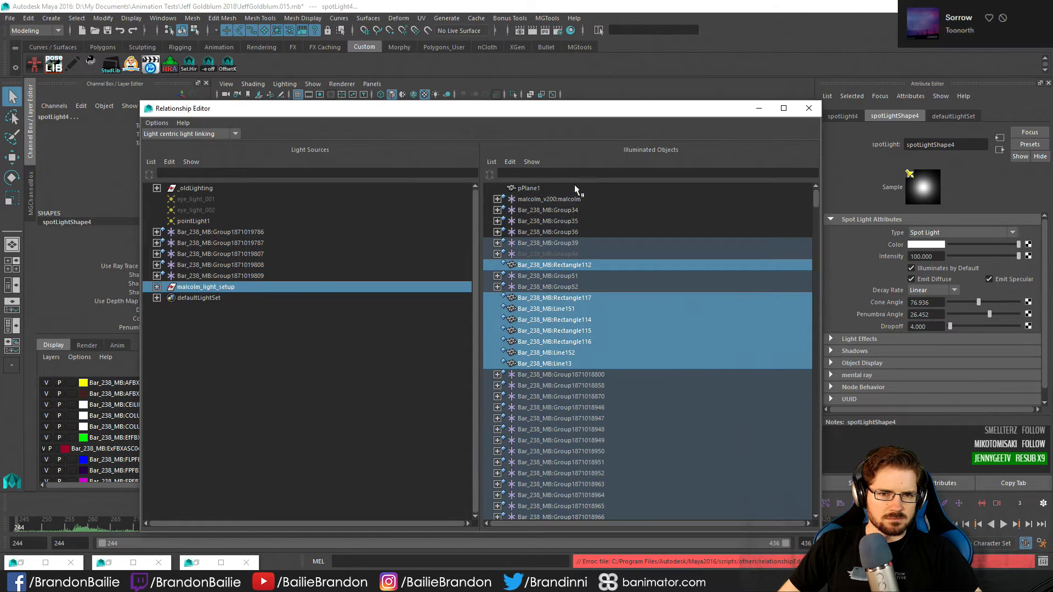
{"action": "left_click", "coordinate": [539, 162]}
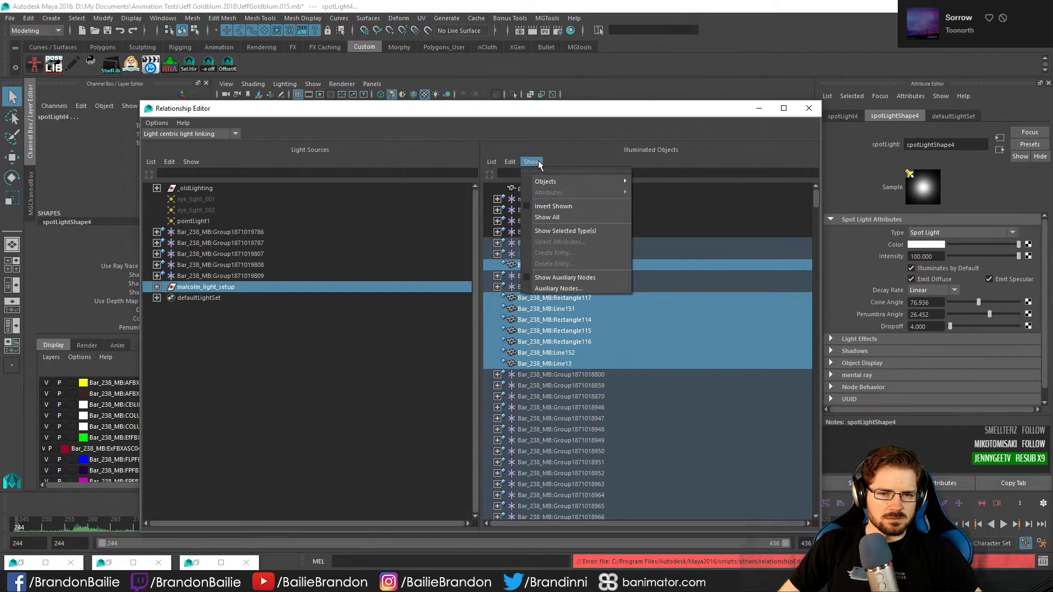
{"action": "left_click", "coordinate": [535, 162]}
{"action": "left_click", "coordinate": [492, 162]}
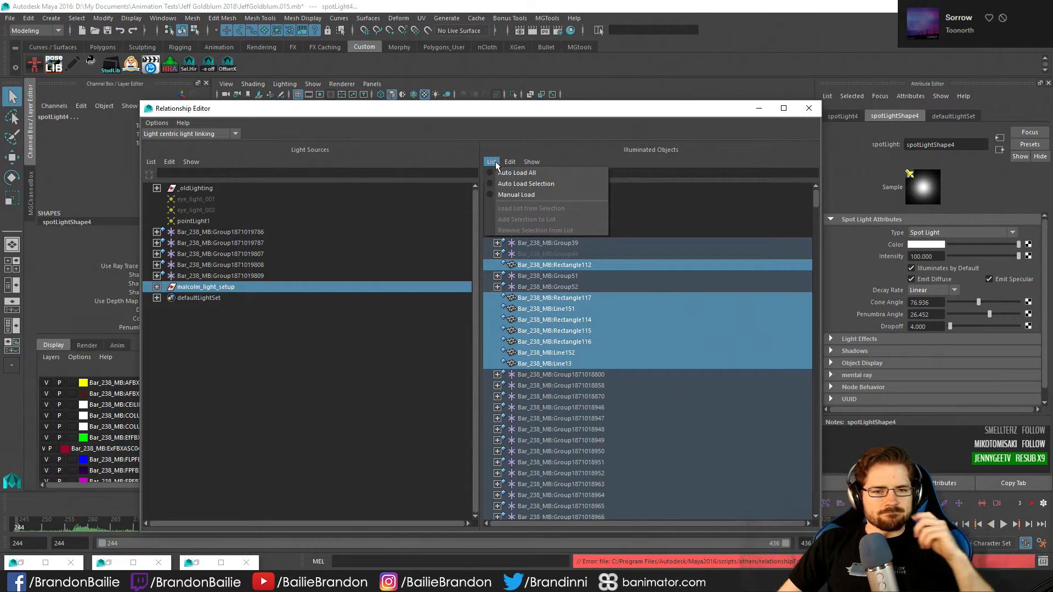
{"action": "left_click", "coordinate": [530, 163]}
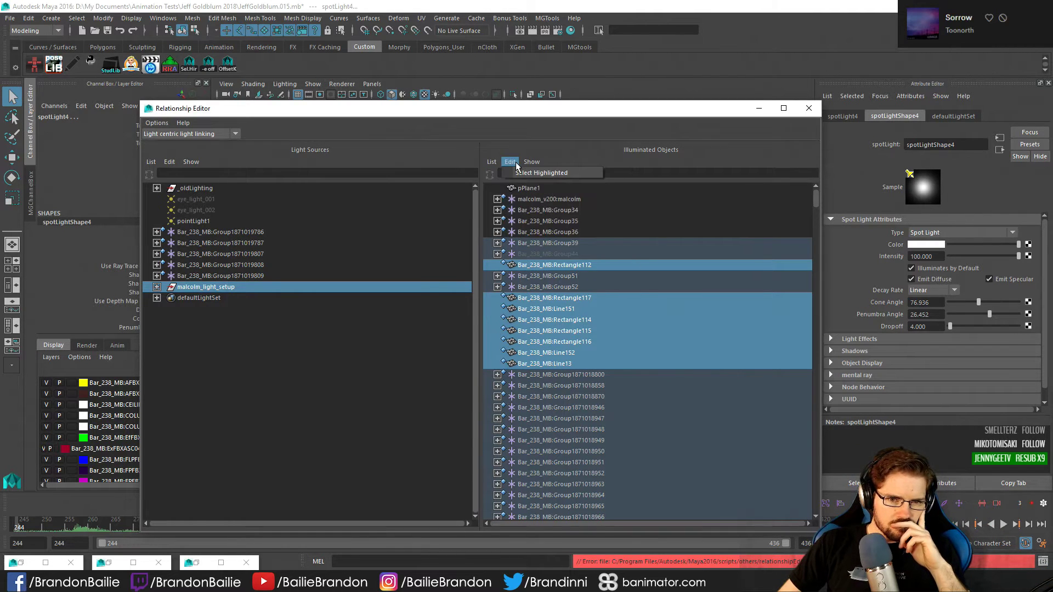
{"action": "mouse_move", "coordinate": [518, 162]}
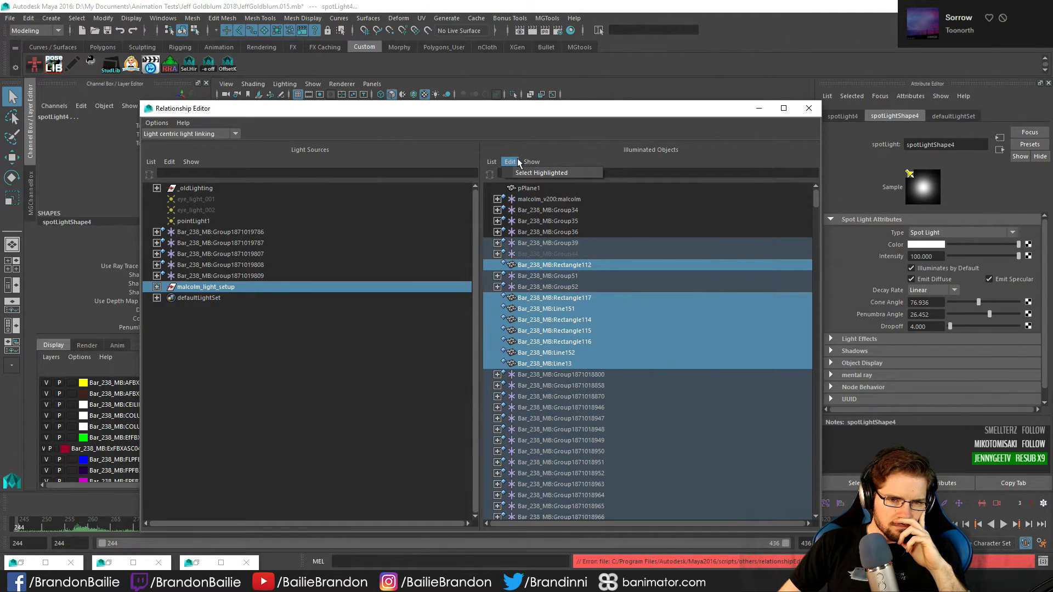
{"action": "mouse_move", "coordinate": [547, 182]}
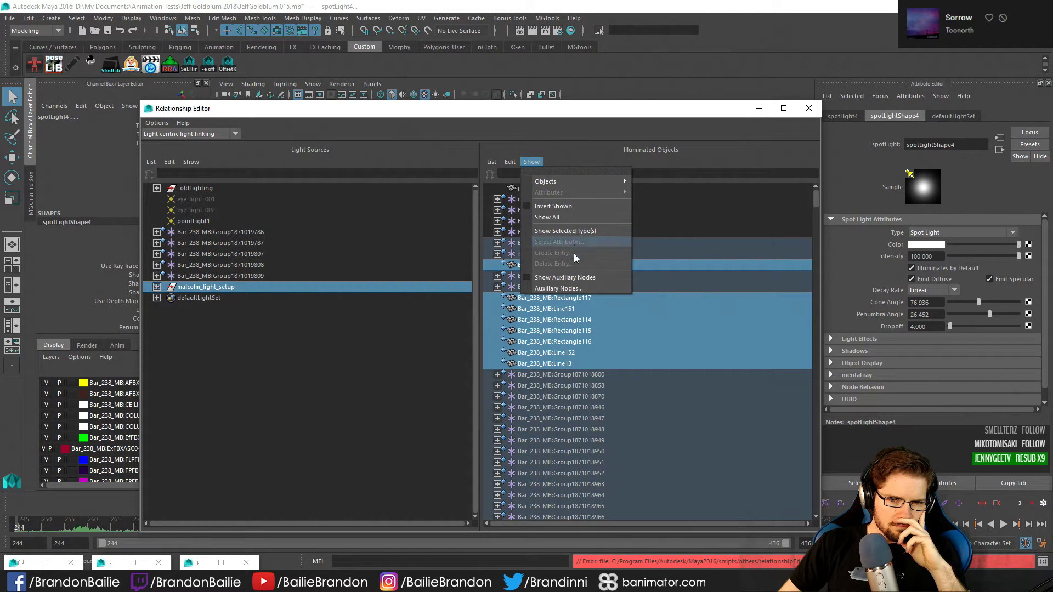
Clear the light source selection and switch the Relationship Editor to object-centric light linking
{"action": "left_click", "coordinate": [265, 349]}
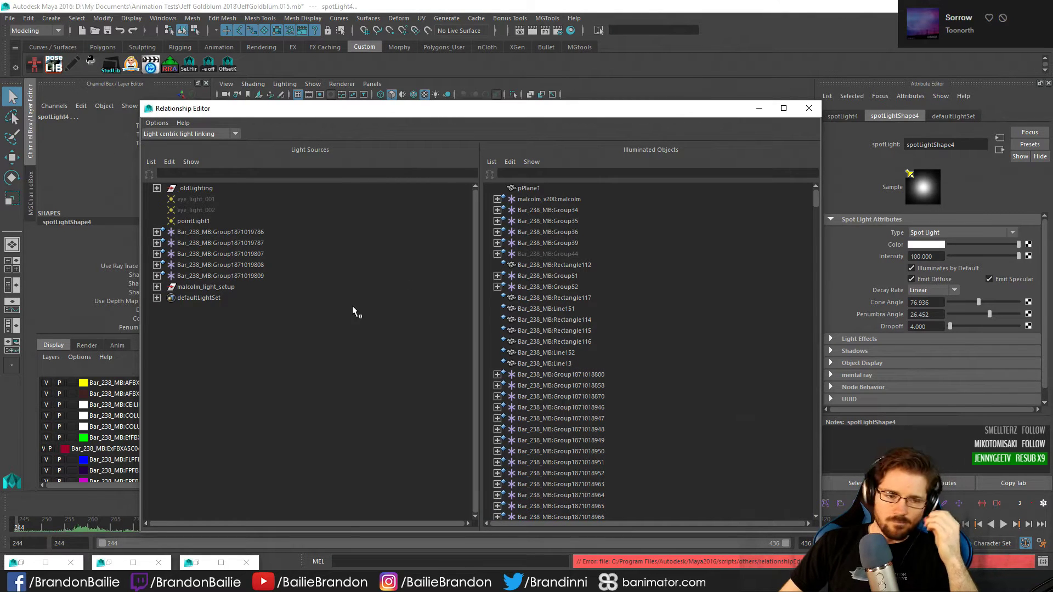
{"action": "left_click_drag", "start_coordinate": [419, 114], "coordinate": [451, 136]}
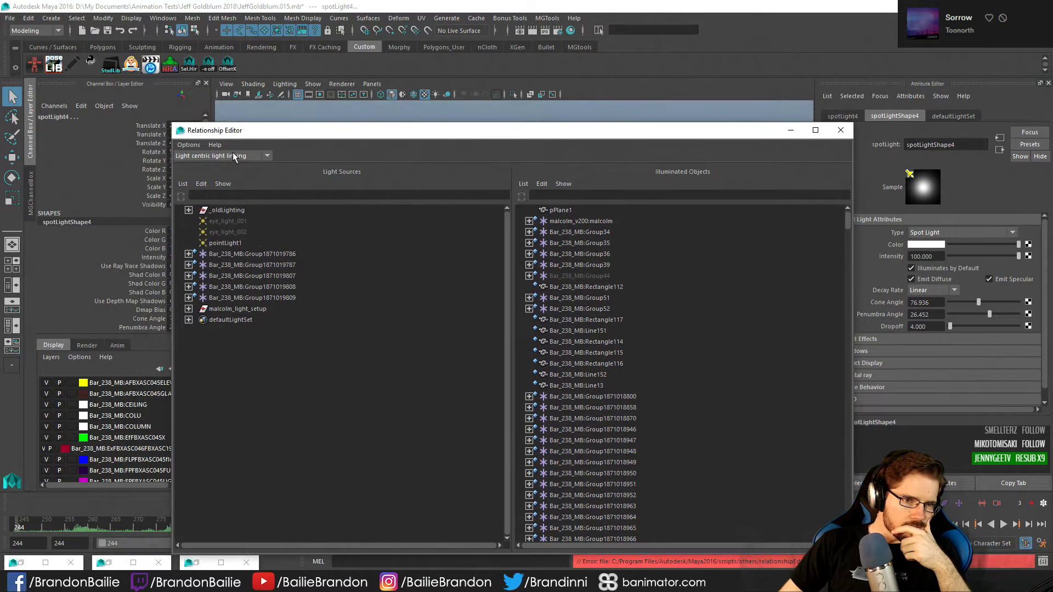
{"action": "left_click", "coordinate": [233, 155]}
{"action": "left_click", "coordinate": [225, 166]}
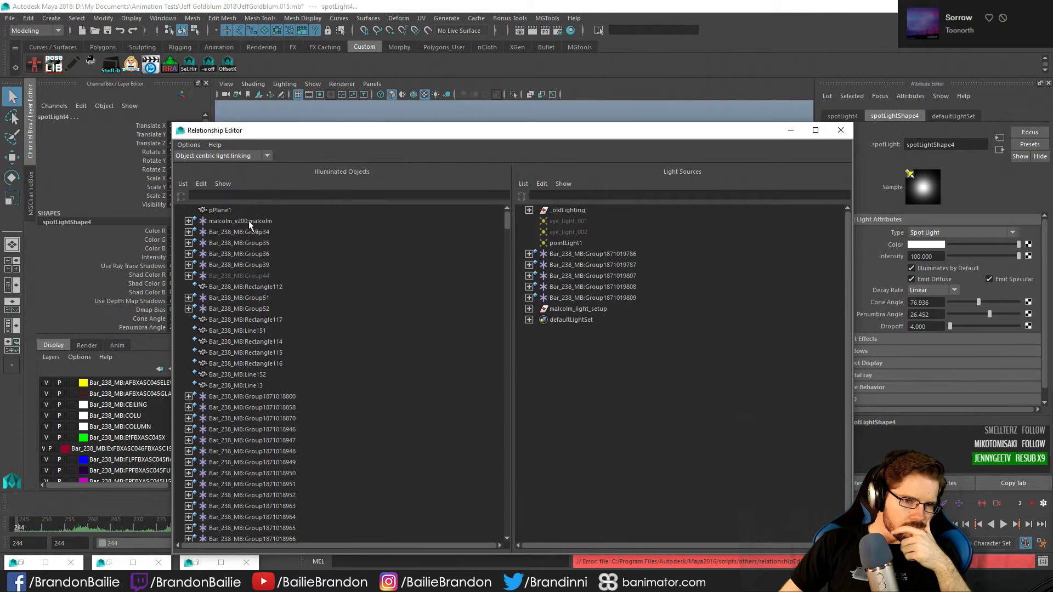
Try to toggle the malcolm_light_setup link for the objects from malcolm_v200:malcolm to Bar_238_MB:Rectangle115, then for malcolm_v200:malcolm alone
{"action": "left_click_drag", "start_coordinate": [248, 221], "coordinate": [265, 352]}
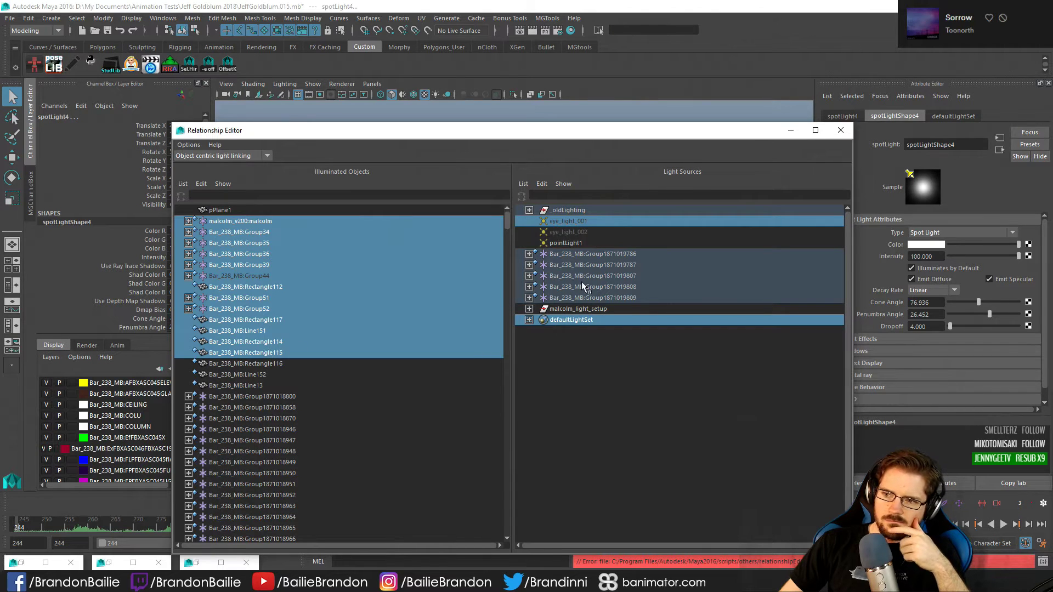
{"action": "left_click", "coordinate": [565, 308]}
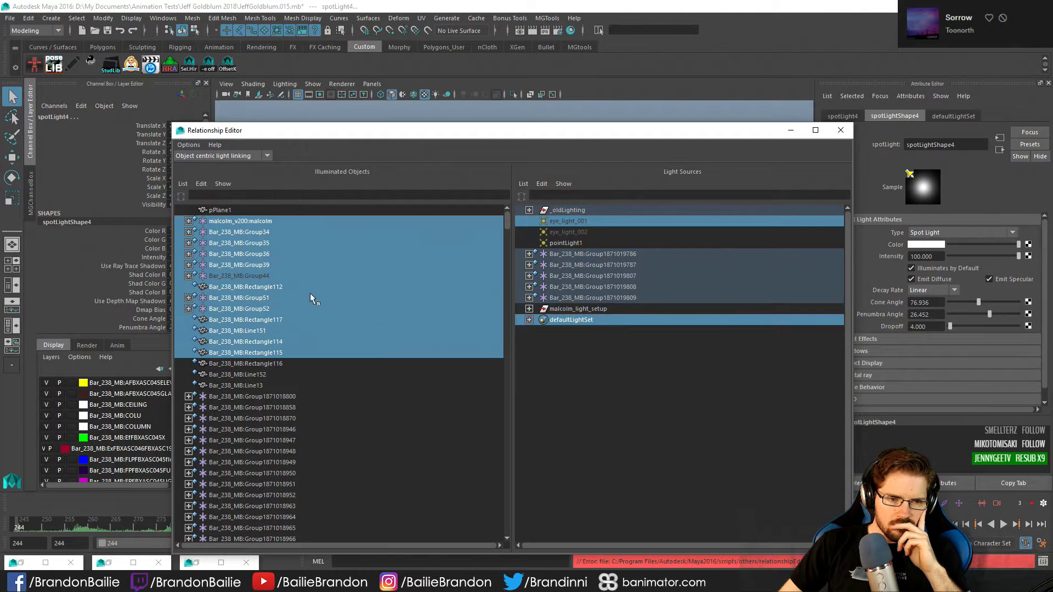
{"action": "left_click", "coordinate": [270, 220]}
{"action": "left_click", "coordinate": [270, 232]}
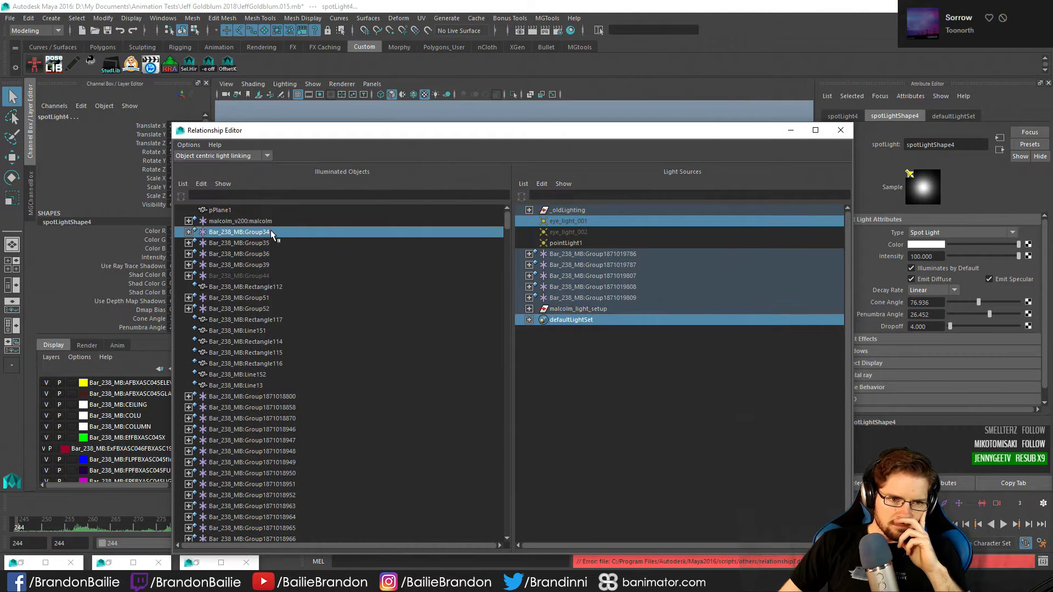
{"action": "left_click", "coordinate": [278, 221]}
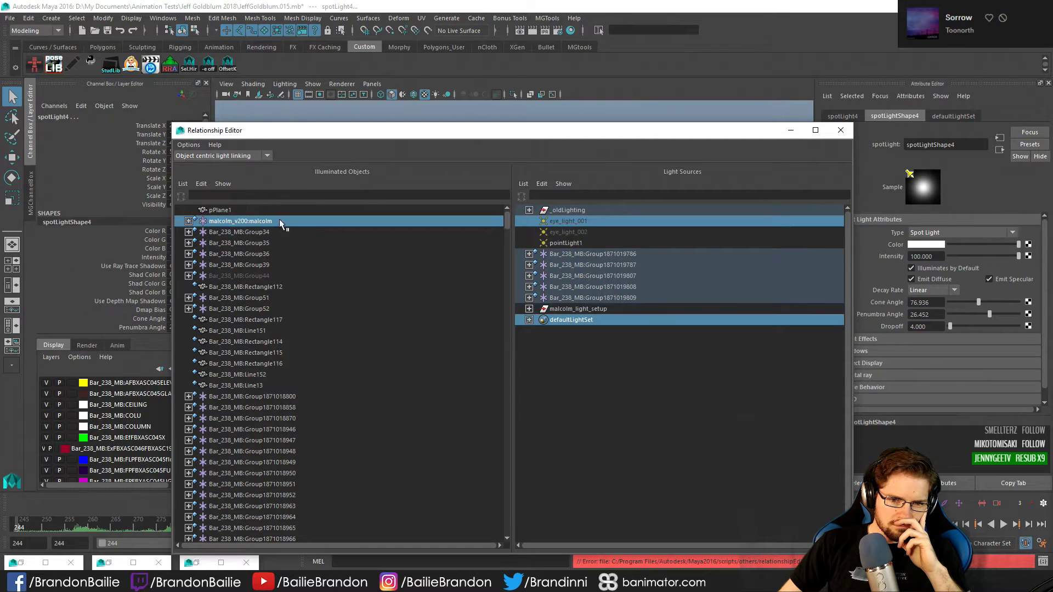
{"action": "left_click", "coordinate": [564, 309]}
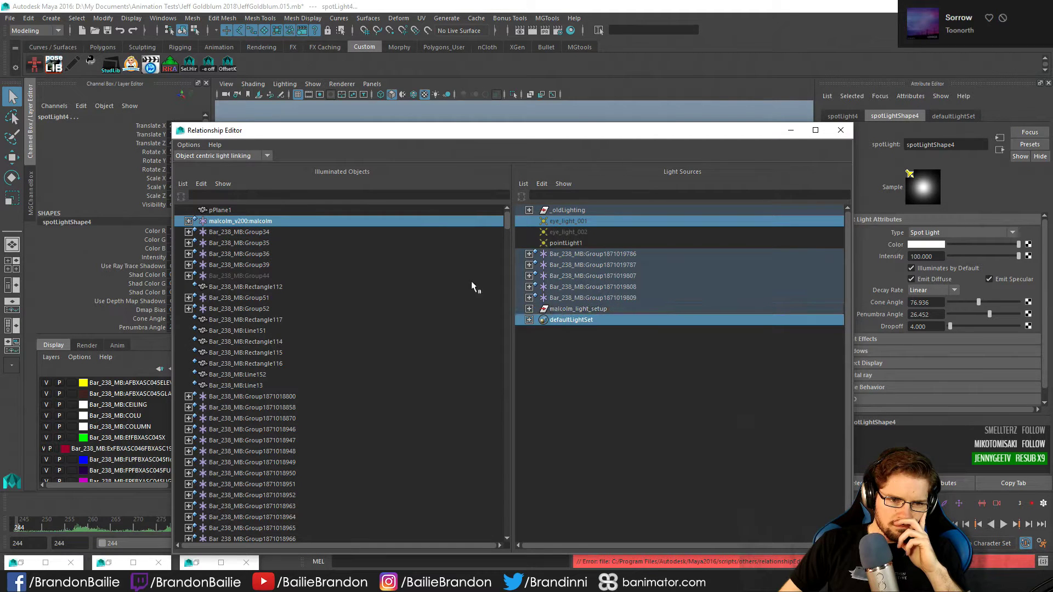
{"action": "left_click_drag", "start_coordinate": [294, 232], "coordinate": [318, 420]}
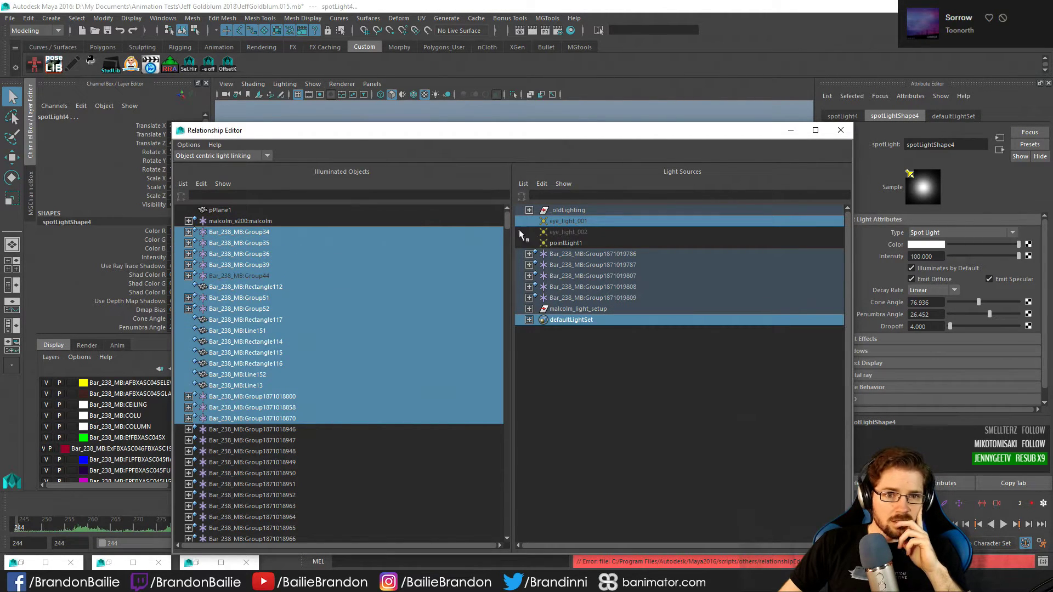
{"action": "scroll", "coordinate": [510, 226], "scroll_direction": "down", "scroll_amount": 1}
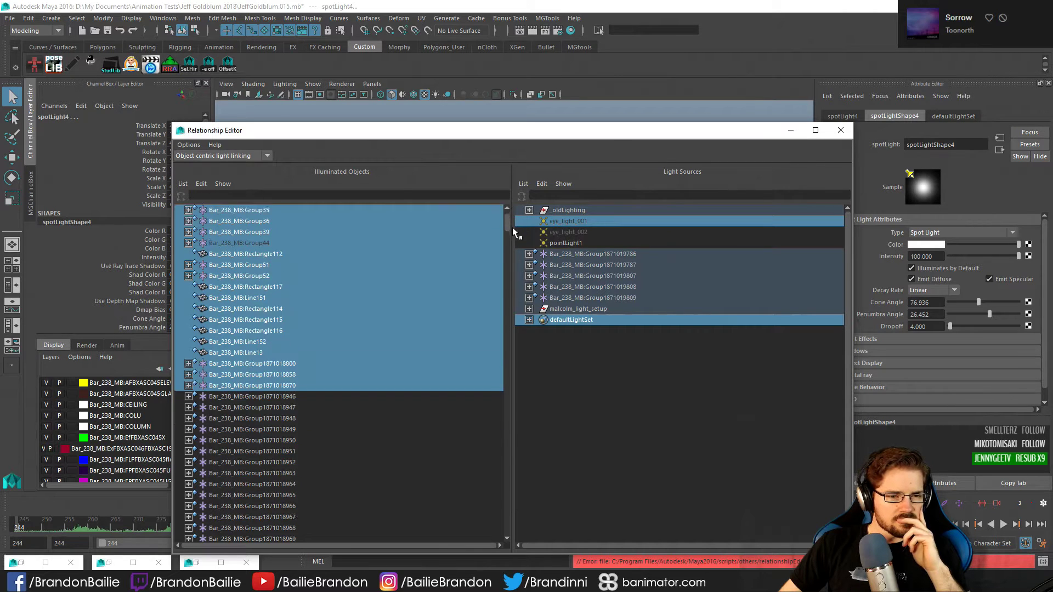
{"action": "left_click_drag", "start_coordinate": [512, 227], "coordinate": [545, 372]}
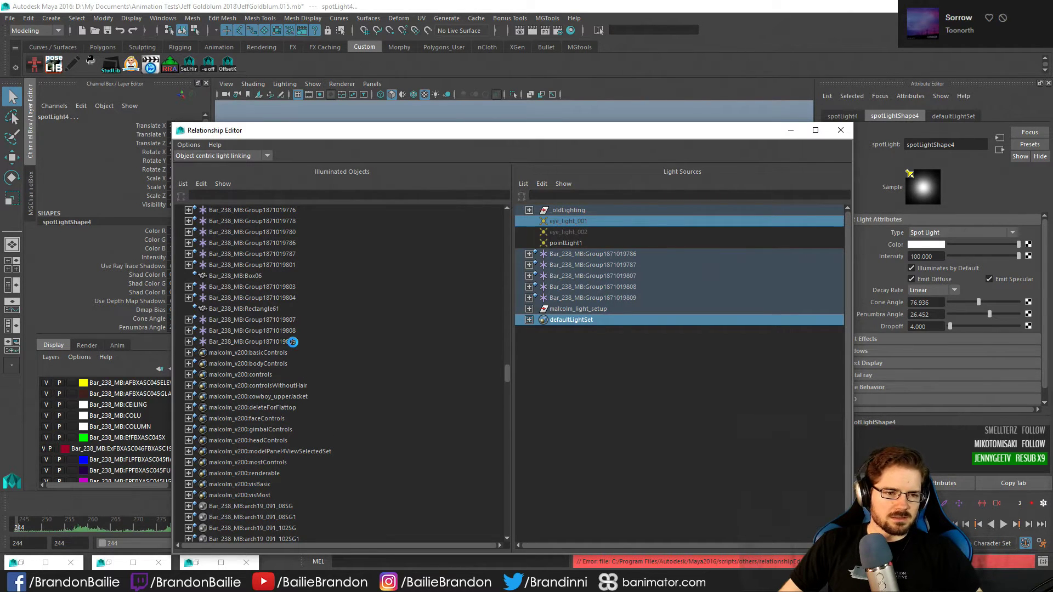
{"action": "left_click", "coordinate": [292, 341], "text": "shift"}
{"action": "left_click_drag", "start_coordinate": [505, 368], "coordinate": [544, 213]}
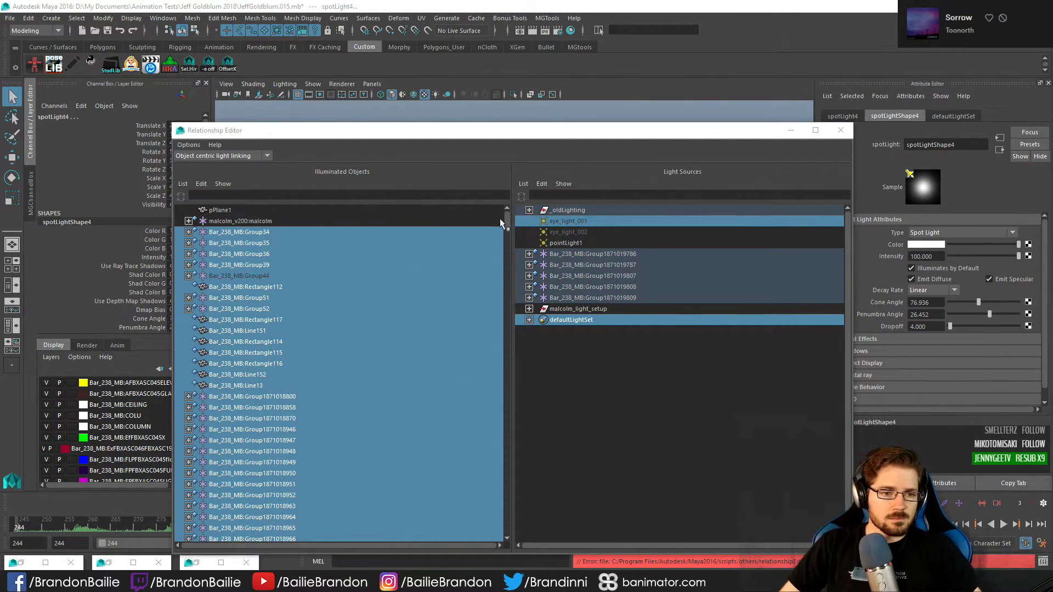
Compare the light links of Bar_238_MB:Group34, Group35 and Group36 one at a time
{"action": "left_click", "coordinate": [262, 234]}
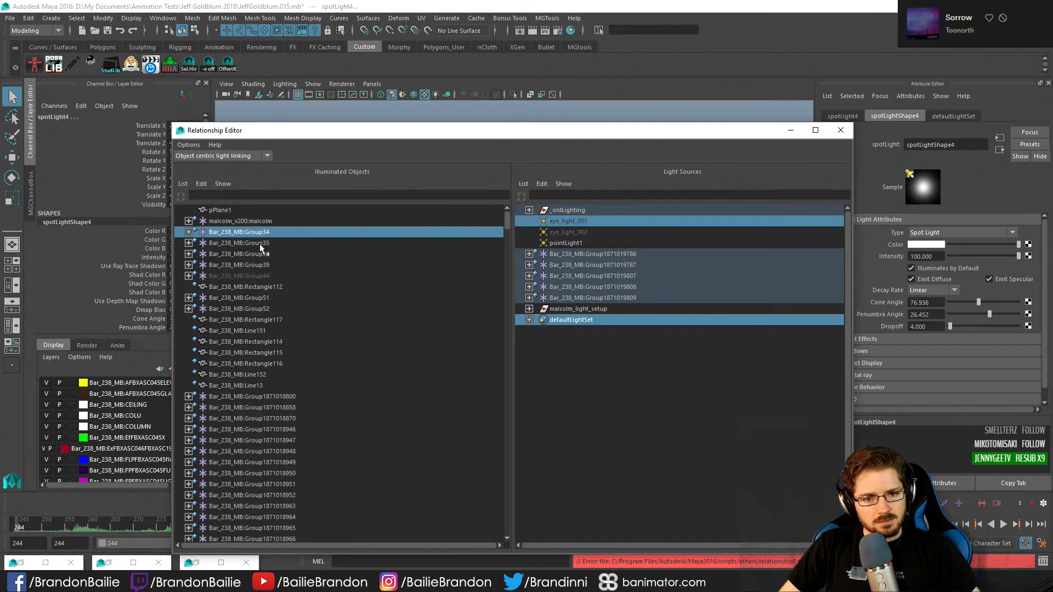
{"action": "left_click", "coordinate": [260, 244]}
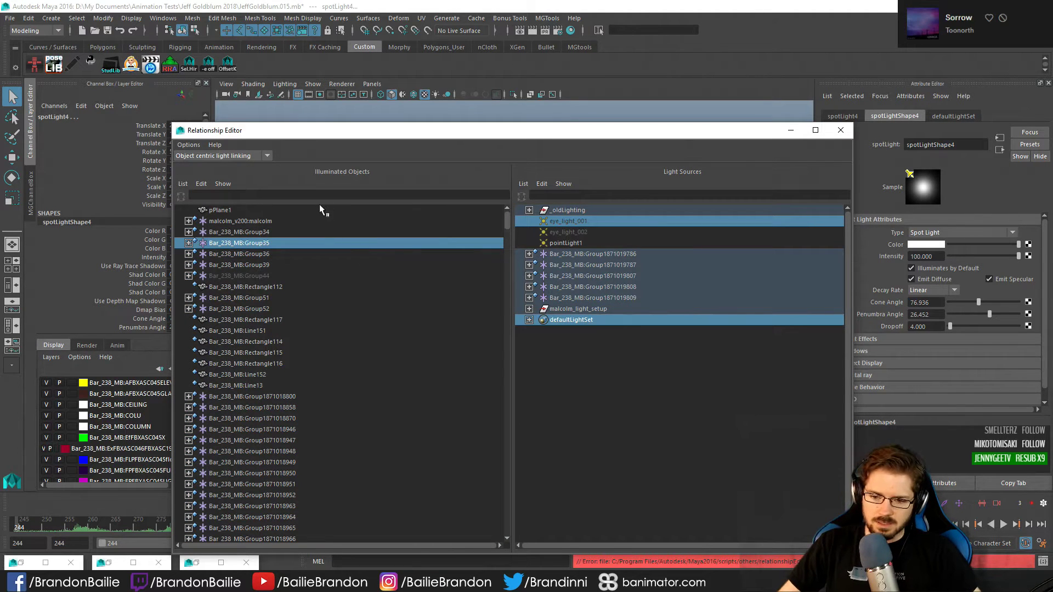
{"action": "left_click", "coordinate": [277, 252]}
{"action": "left_click", "coordinate": [271, 244]}
{"action": "left_click", "coordinate": [268, 235]}
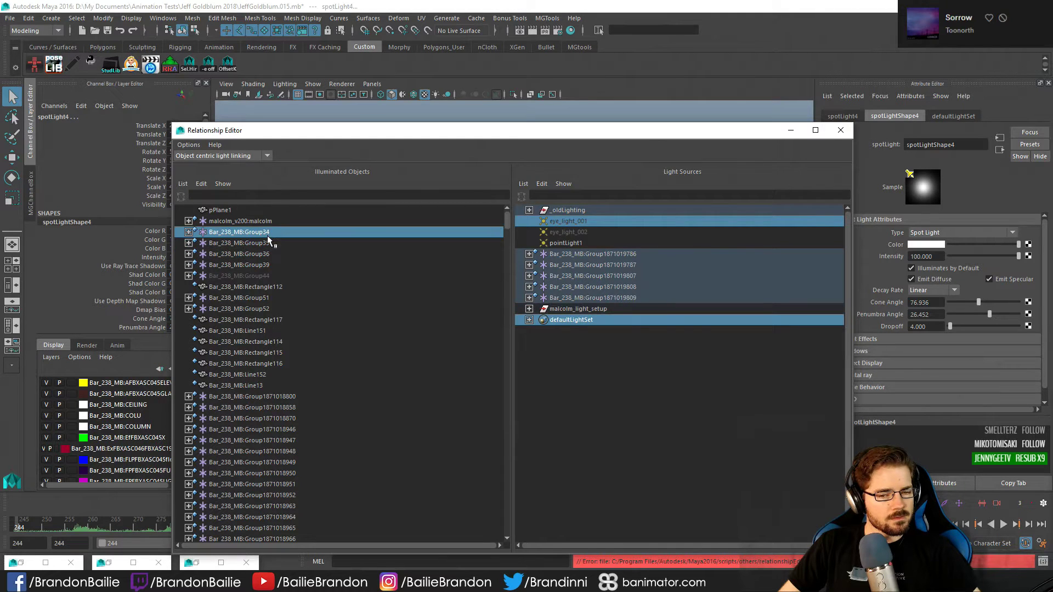
{"action": "left_click", "coordinate": [268, 242]}
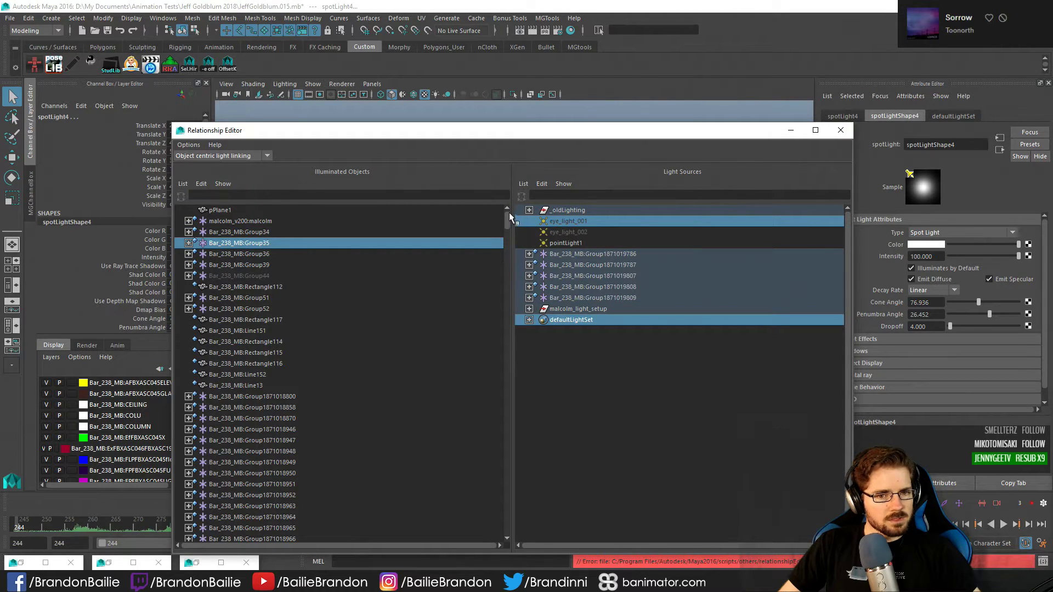
{"action": "left_click_drag", "start_coordinate": [508, 213], "coordinate": [505, 362]}
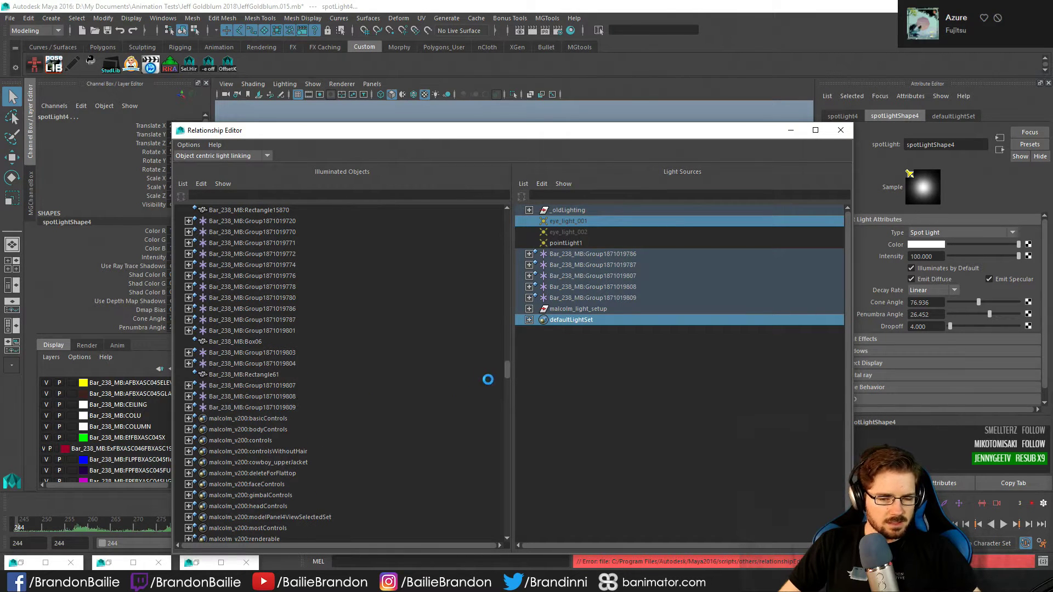
{"action": "left_click_drag", "start_coordinate": [509, 373], "coordinate": [508, 218]}
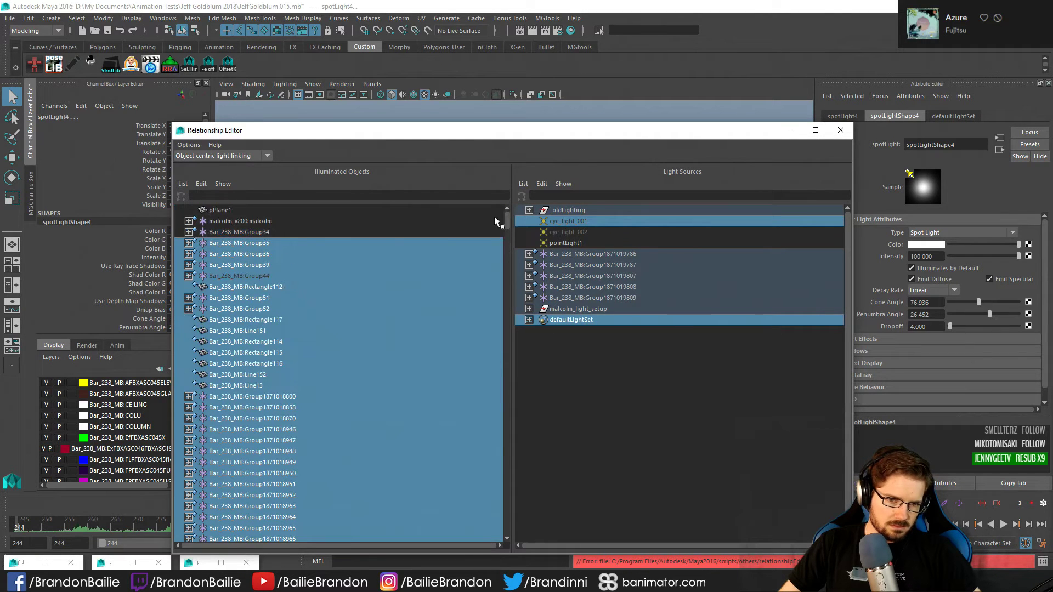
{"action": "right_click", "coordinate": [569, 311]}
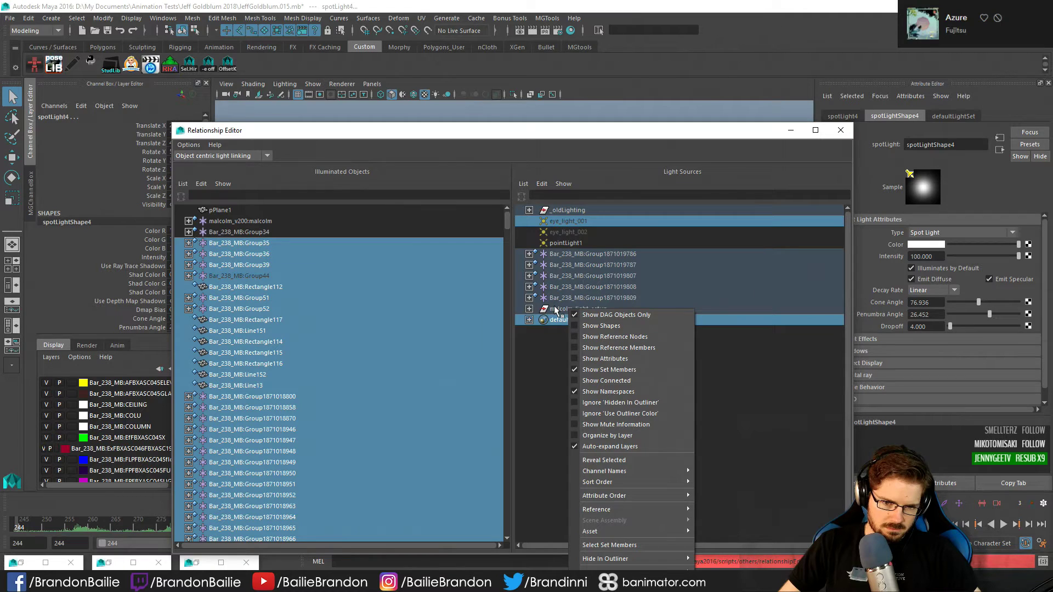
{"action": "left_click", "coordinate": [555, 307]}
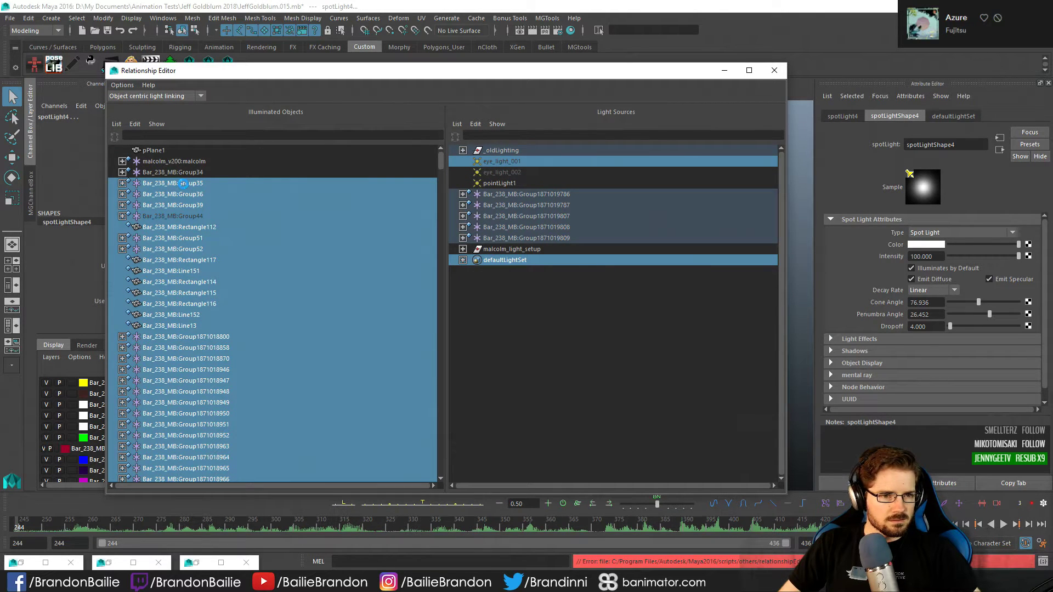
Toggle the malcolm_light_setup link for the selected bar objects, from Bar_238_MB:Group36 onward
{"action": "right_click", "coordinate": [516, 250]}
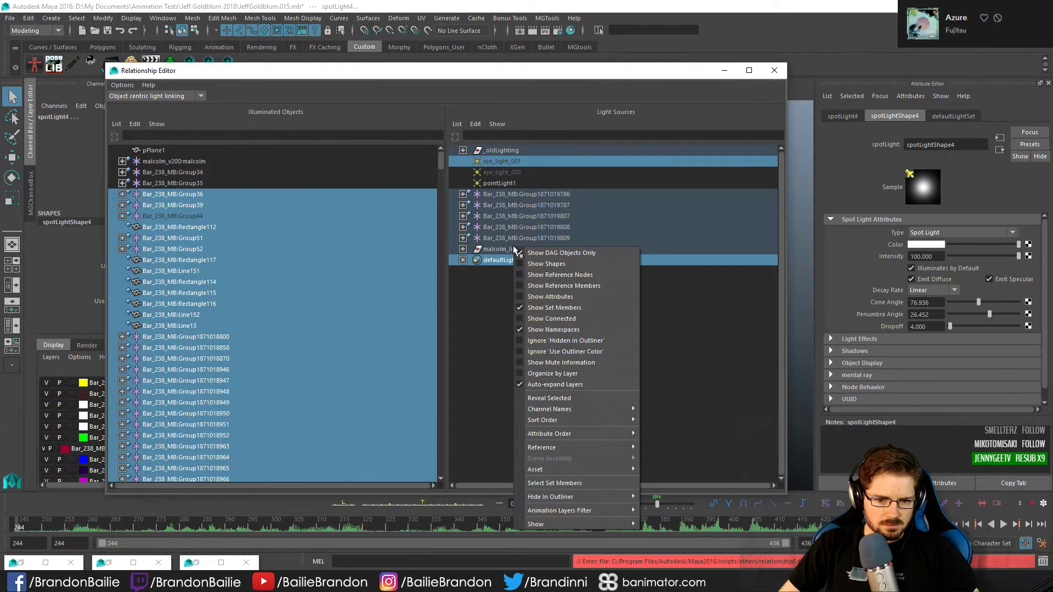
{"action": "left_click", "coordinate": [490, 82]}
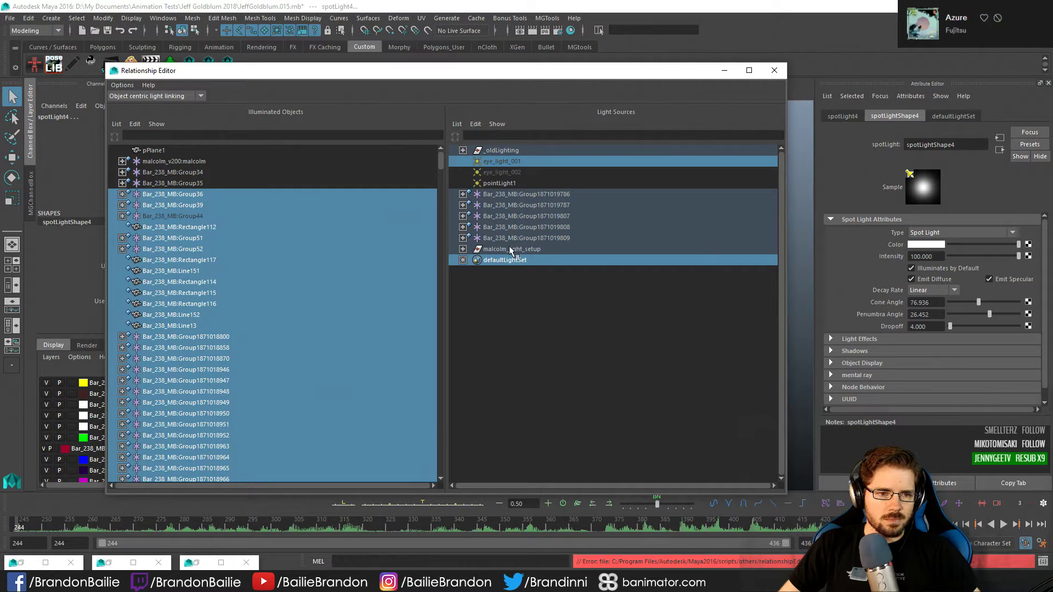
{"action": "scroll", "coordinate": [399, 260], "scroll_direction": "down", "scroll_amount": 10}
{"action": "left_click_drag", "start_coordinate": [441, 203], "coordinate": [465, 149]}
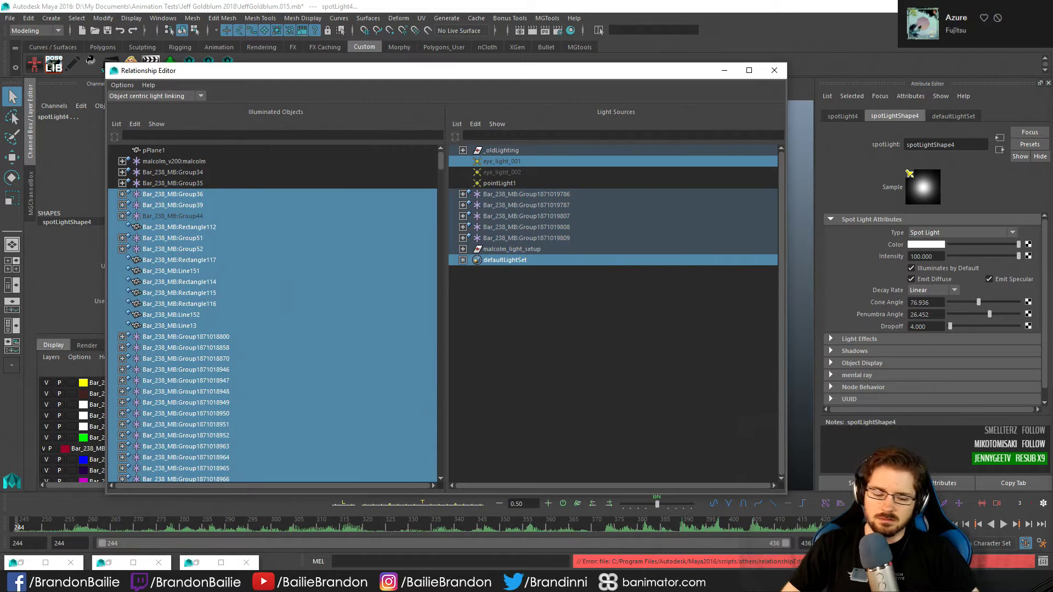
{"action": "left_click", "coordinate": [511, 249]}
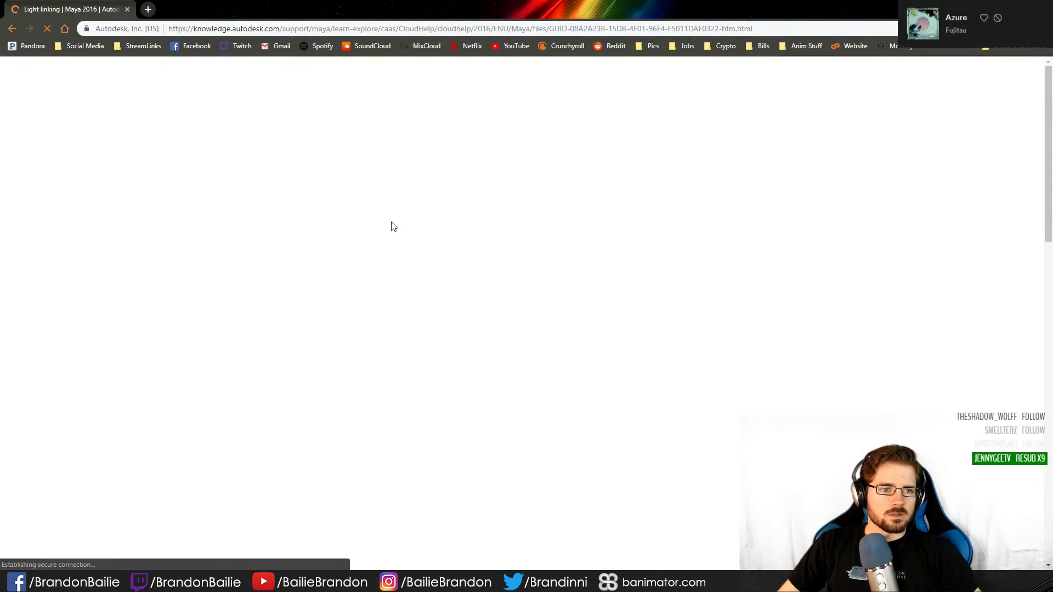
Switch to the browser and read the Autodesk help page on light linking in Maya 2016
{"action": "scroll", "coordinate": [475, 257], "scroll_direction": "down", "scroll_amount": 5}
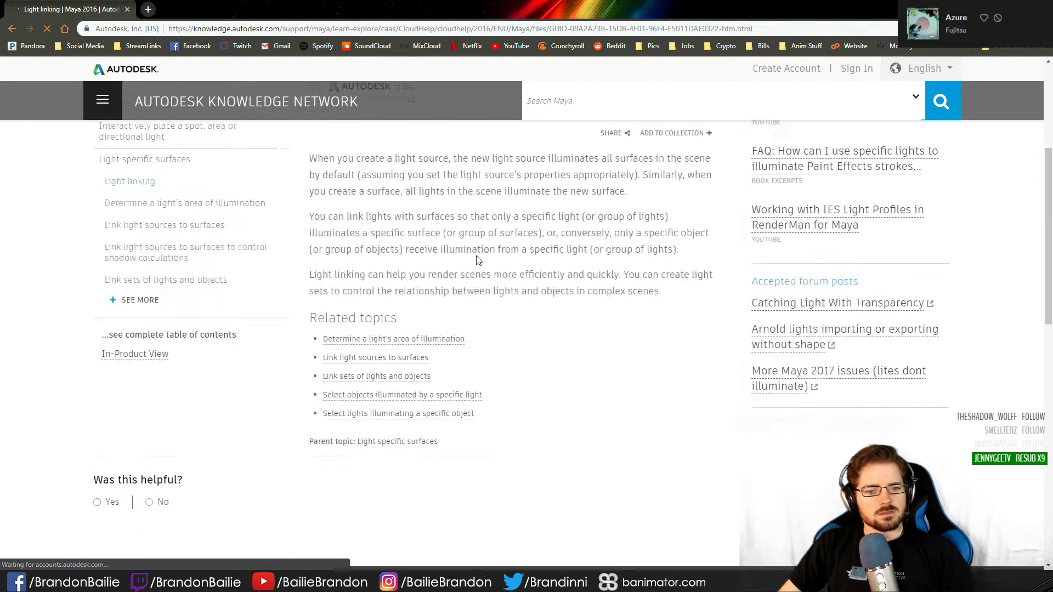
{"action": "scroll", "coordinate": [510, 258], "scroll_direction": "up", "scroll_amount": 3}
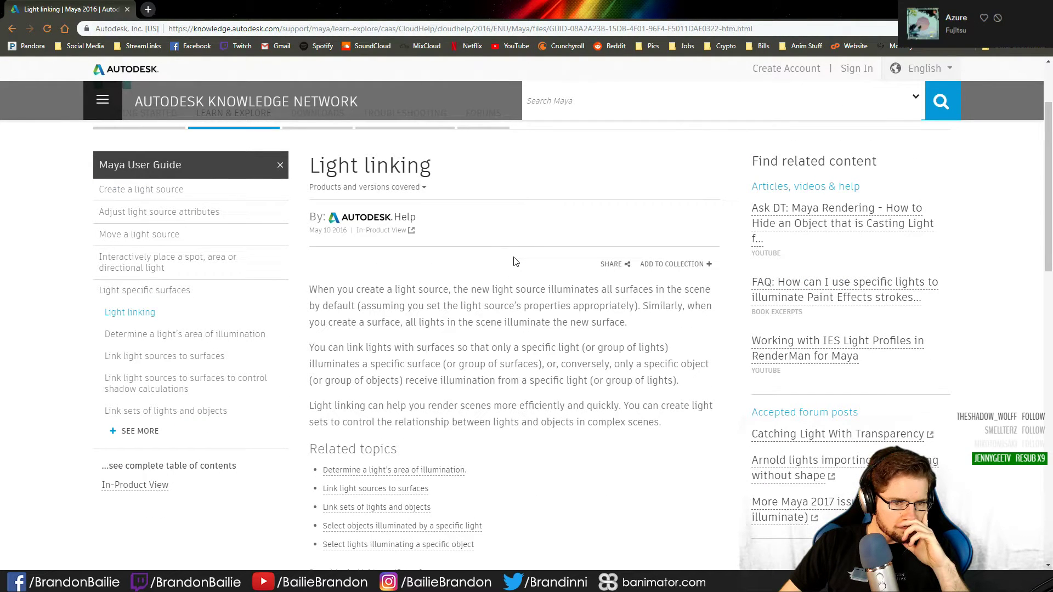
{"action": "scroll", "coordinate": [513, 262], "scroll_direction": "down", "scroll_amount": 1}
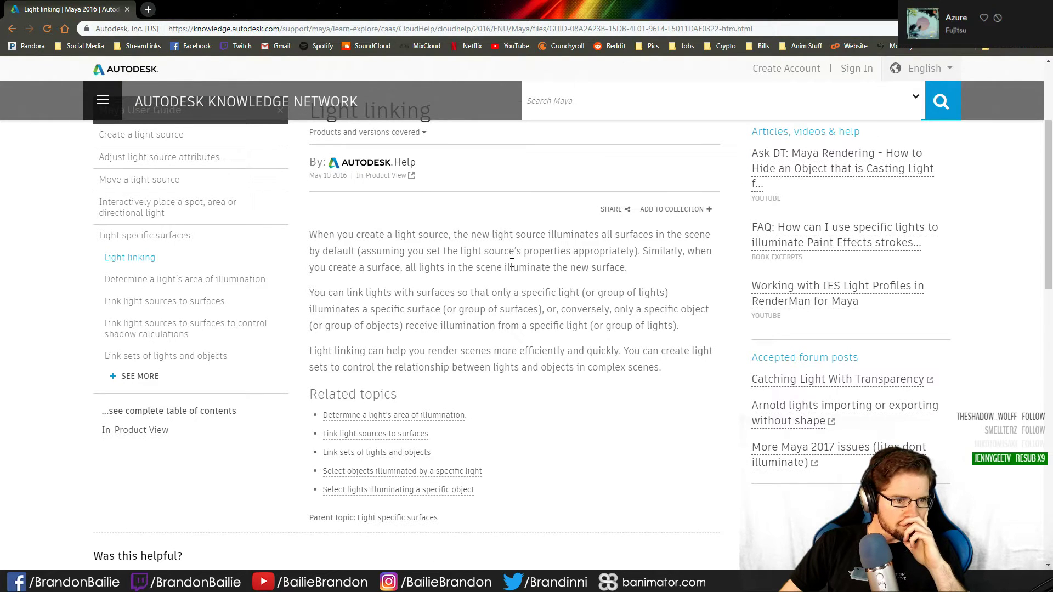
{"action": "scroll", "coordinate": [512, 266], "scroll_direction": "up", "scroll_amount": 1}
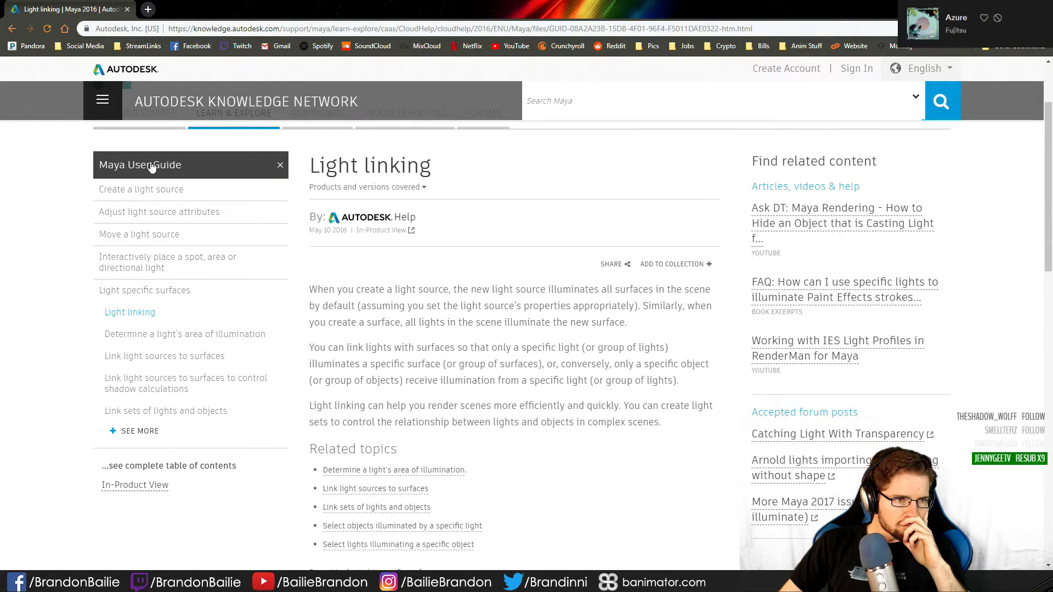
Return to the search results, open the YouTube video "Maya tutorial : Light Linking" and mute it
{"action": "left_click", "coordinate": [12, 29]}
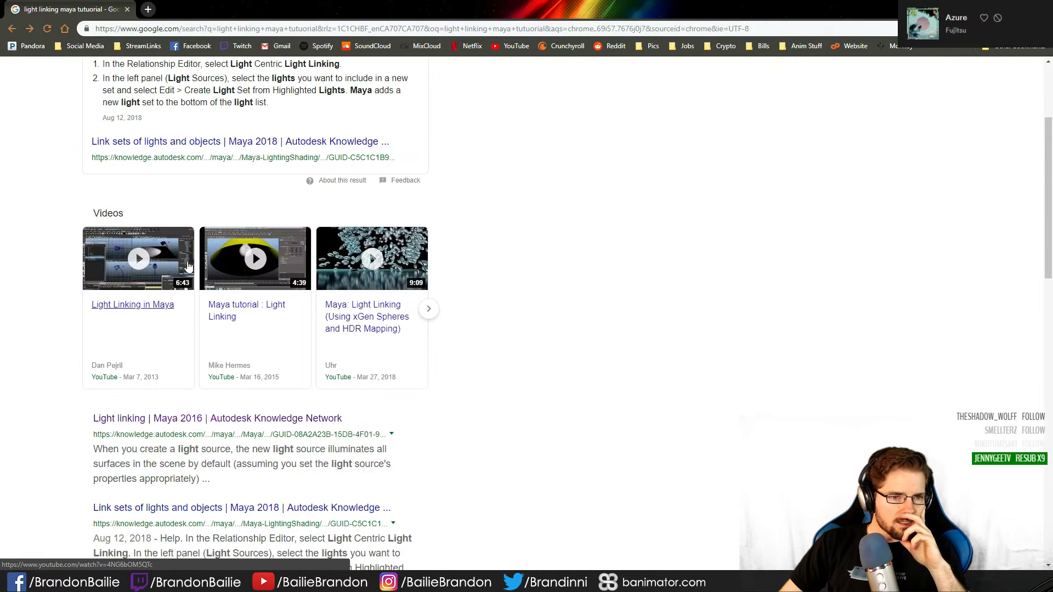
{"action": "left_click", "coordinate": [257, 310]}
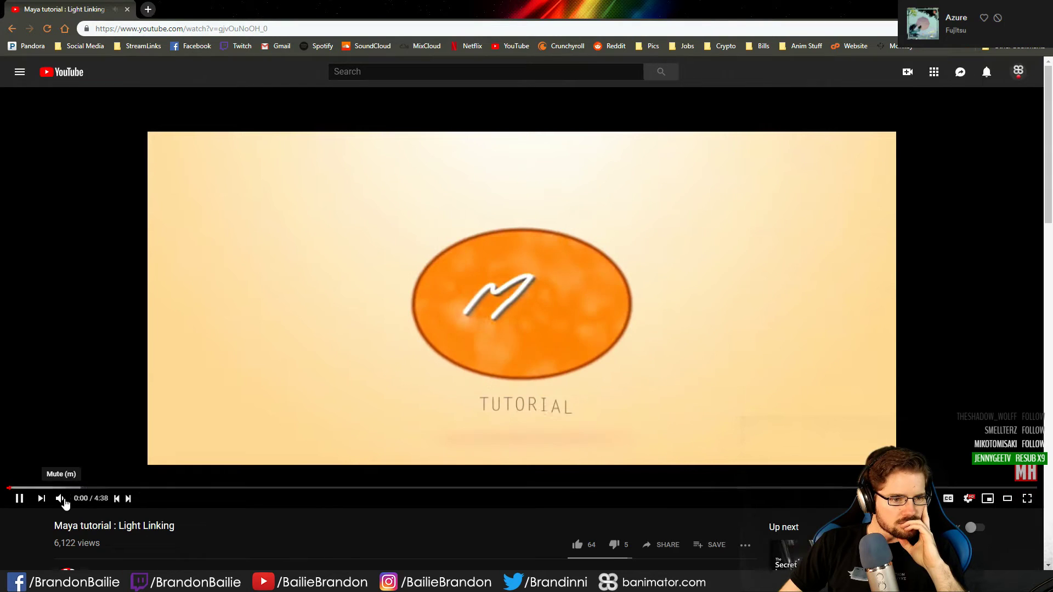
{"action": "left_click", "coordinate": [63, 499]}
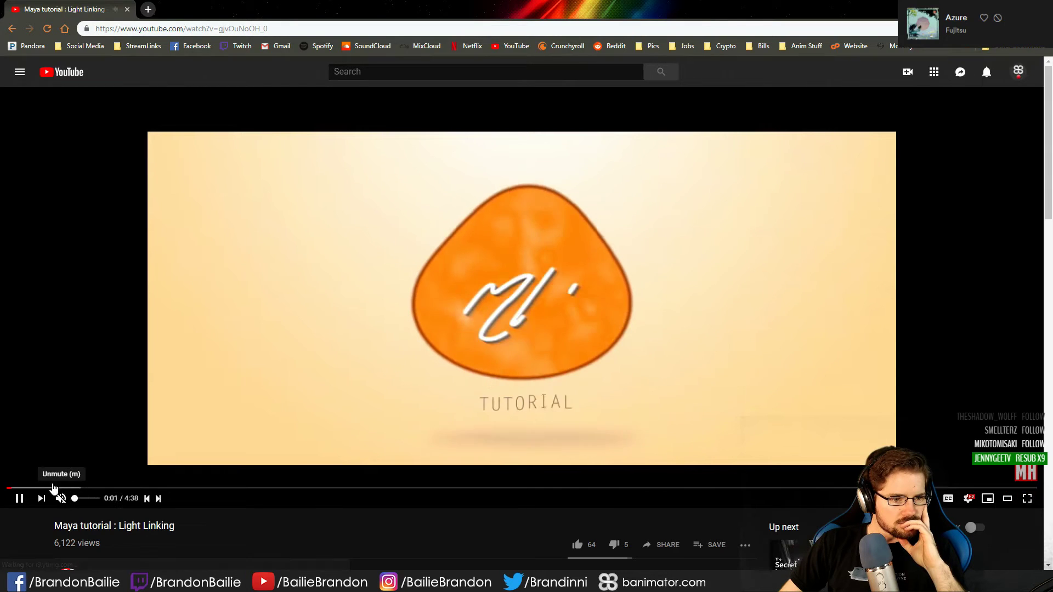
Skim the light linking tutorial video up to about 3:49, examining how the Relationship Editor is used to link lights
{"action": "left_click", "coordinate": [78, 488]}
{"action": "left_click_drag", "start_coordinate": [77, 488], "coordinate": [341, 491]}
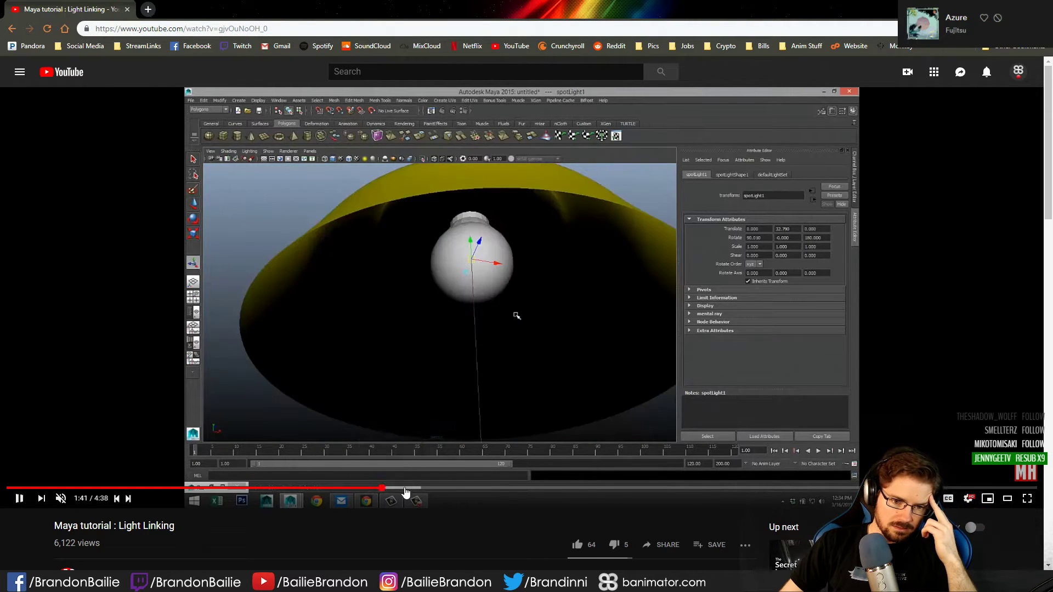
{"action": "left_click", "coordinate": [487, 489]}
{"action": "left_click", "coordinate": [557, 490]}
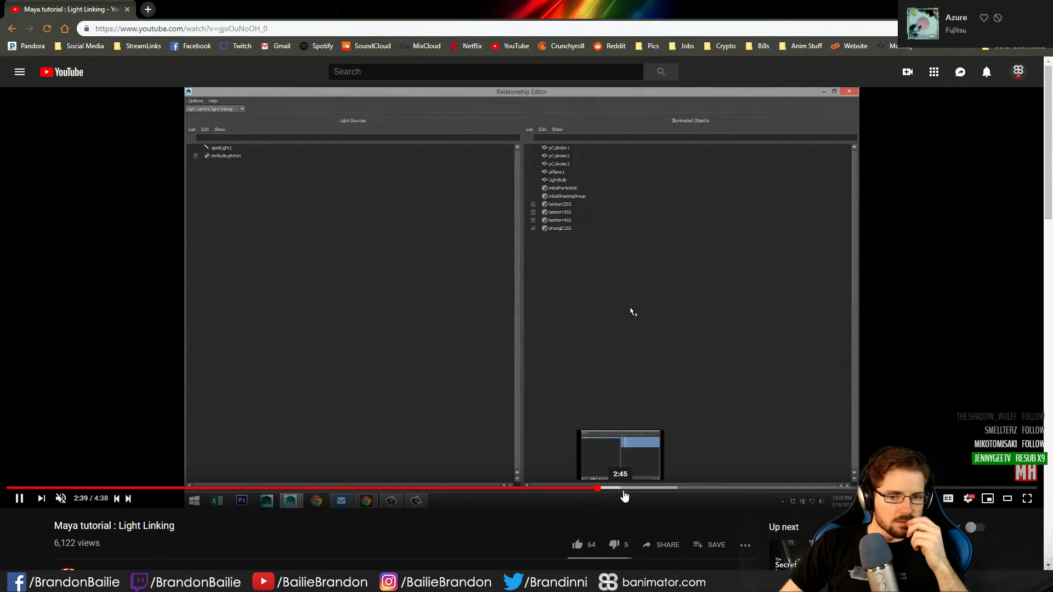
{"action": "left_click", "coordinate": [633, 489]}
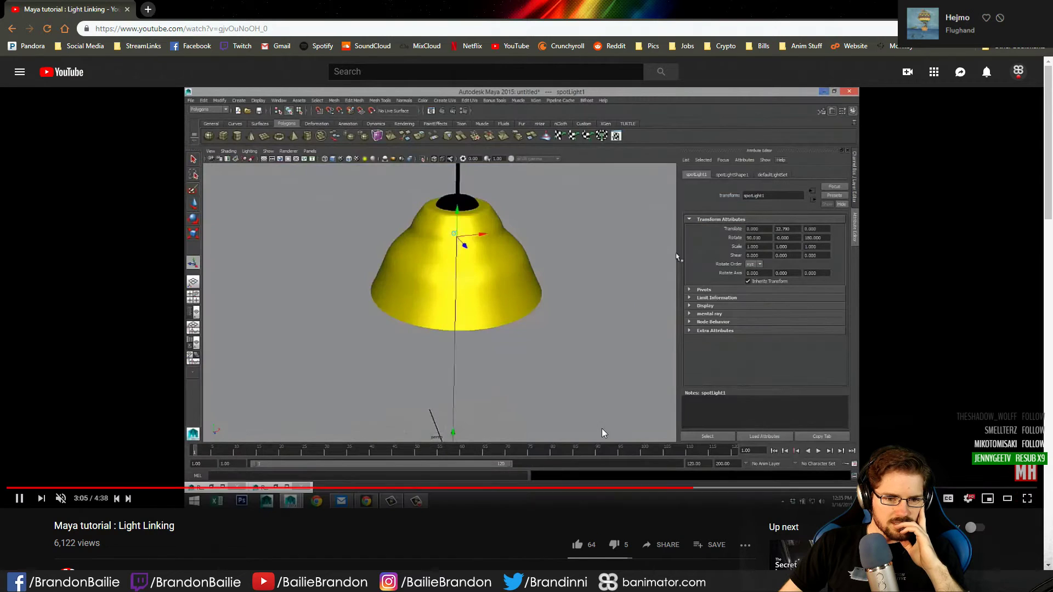
{"action": "left_click", "coordinate": [725, 487]}
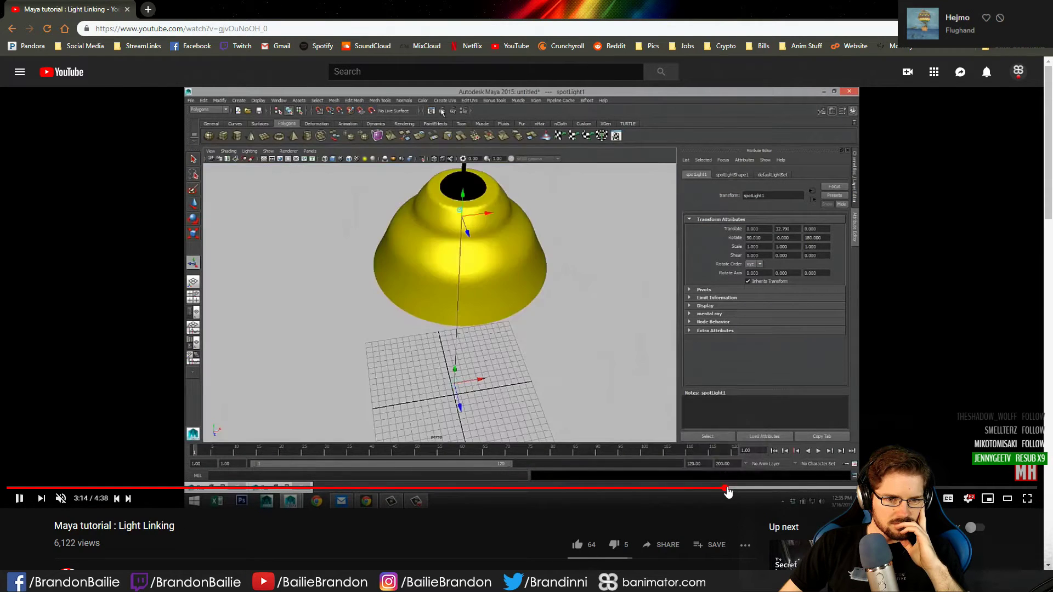
{"action": "left_click", "coordinate": [752, 488]}
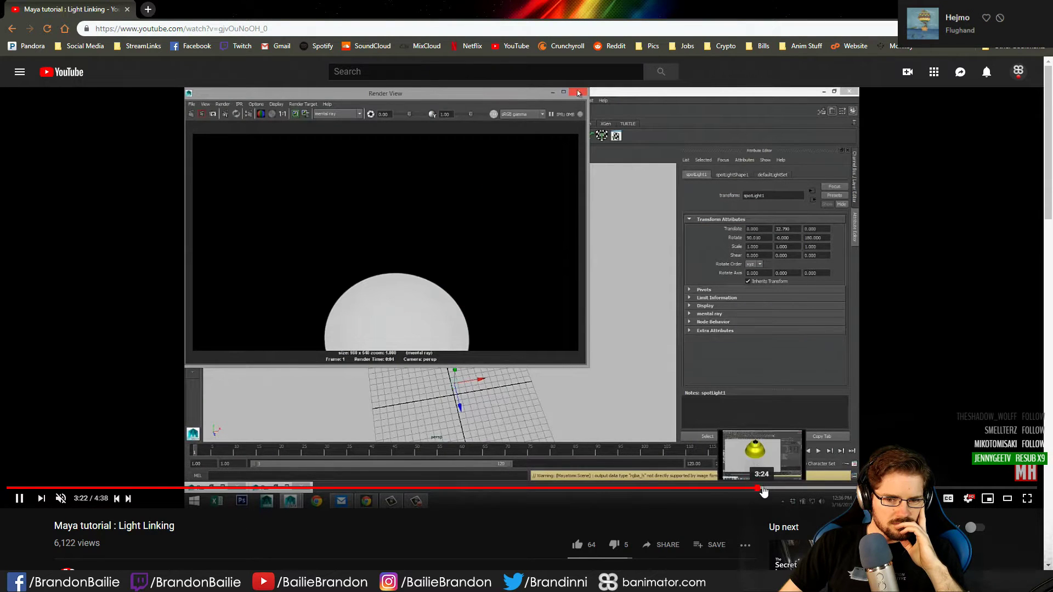
{"action": "left_click", "coordinate": [777, 487]}
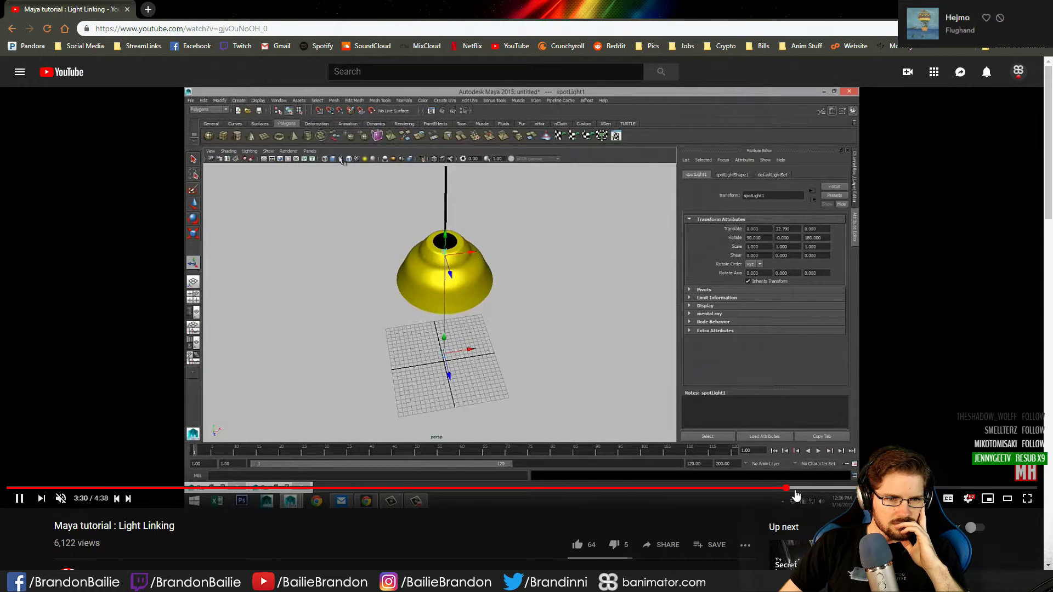
{"action": "left_click", "coordinate": [839, 493]}
{"action": "left_click", "coordinate": [852, 493]}
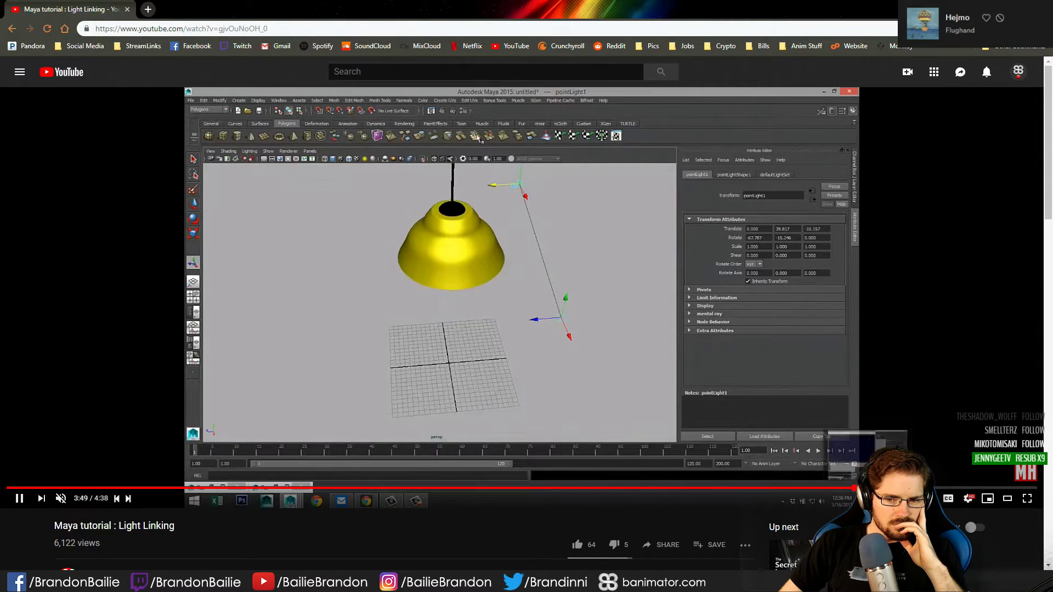
Watch the light linking tutorial up to about 4:17, pause it, and switch back to Maya
{"action": "left_click", "coordinate": [876, 487]}
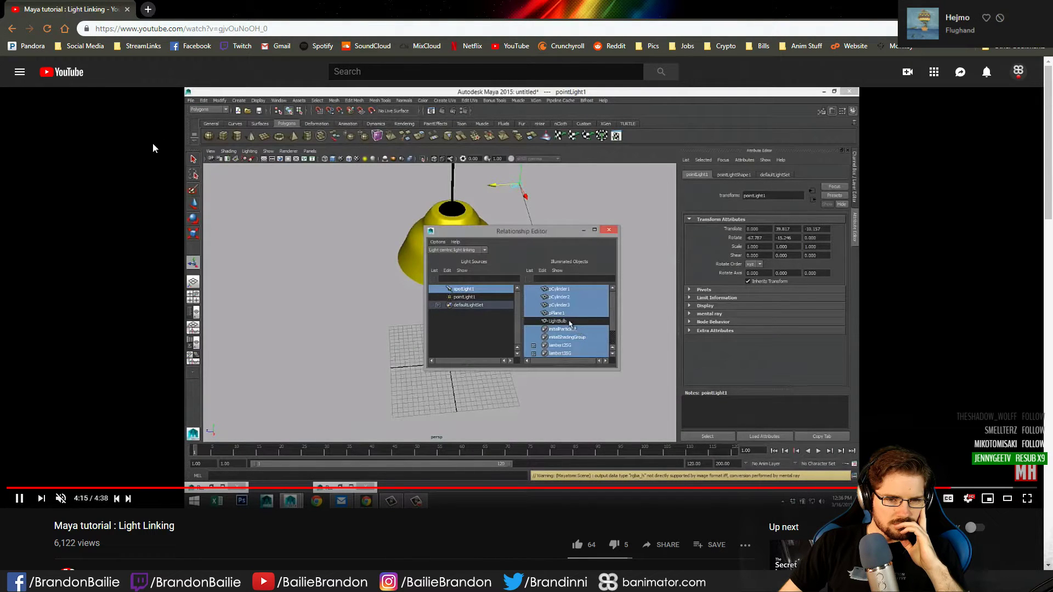
{"action": "left_click", "coordinate": [382, 275]}
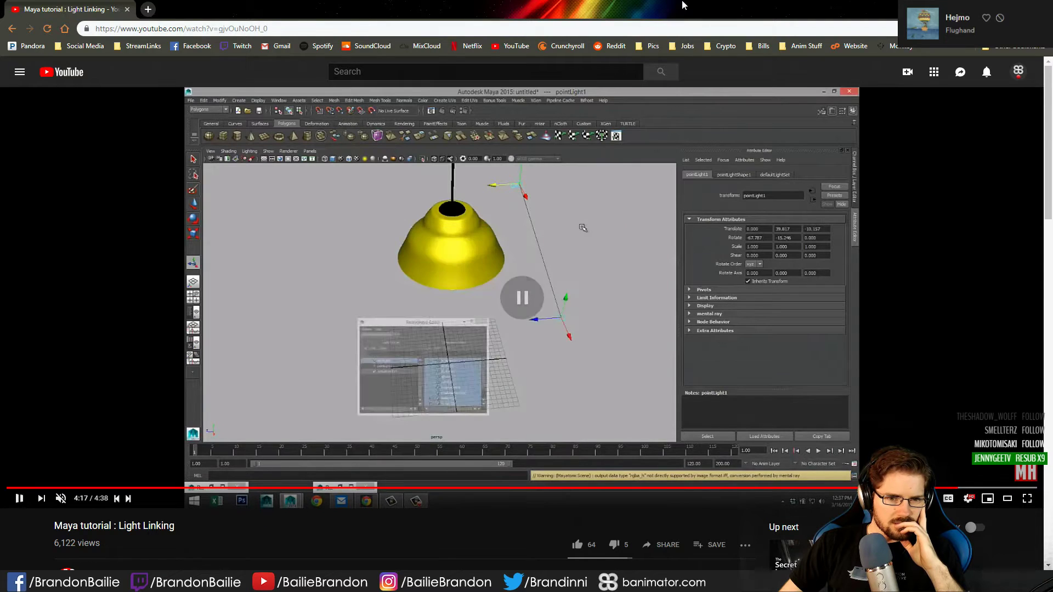
{"action": "left_click_drag", "start_coordinate": [683, 4], "coordinate": [510, 0]}
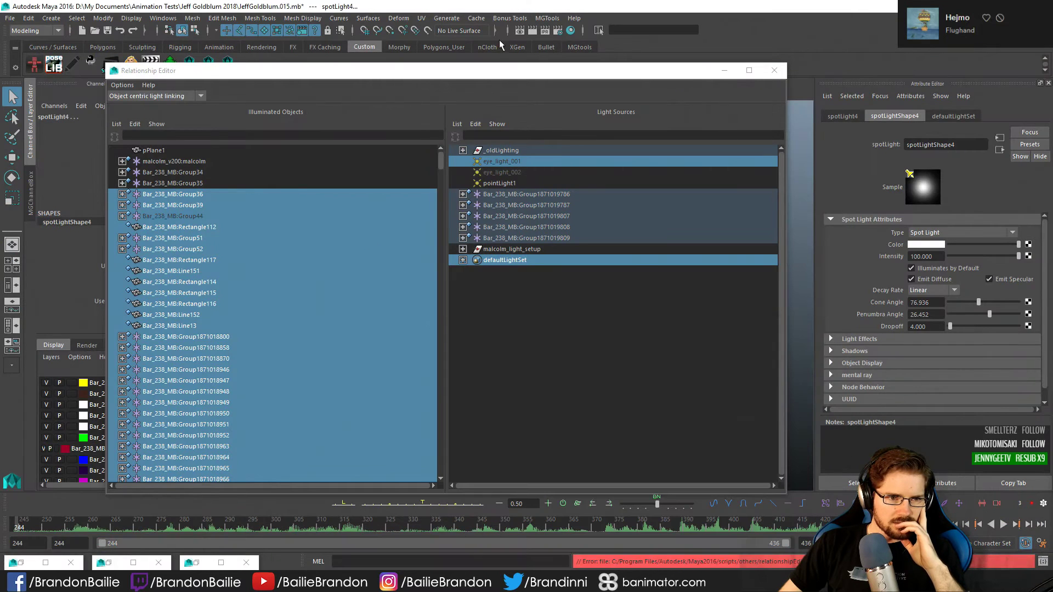
Switch the Relationship Editor to light-centric light linking and check which objects malcolm_light_setup illuminates, then clear the selection
{"action": "left_click", "coordinate": [176, 96]}
{"action": "left_click", "coordinate": [174, 109]}
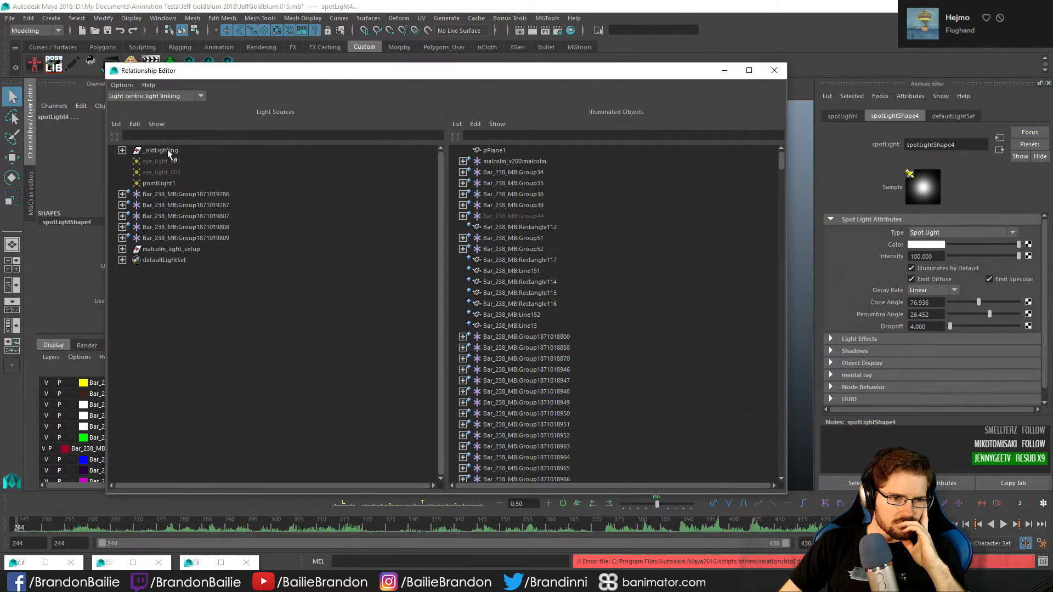
{"action": "left_click", "coordinate": [171, 249]}
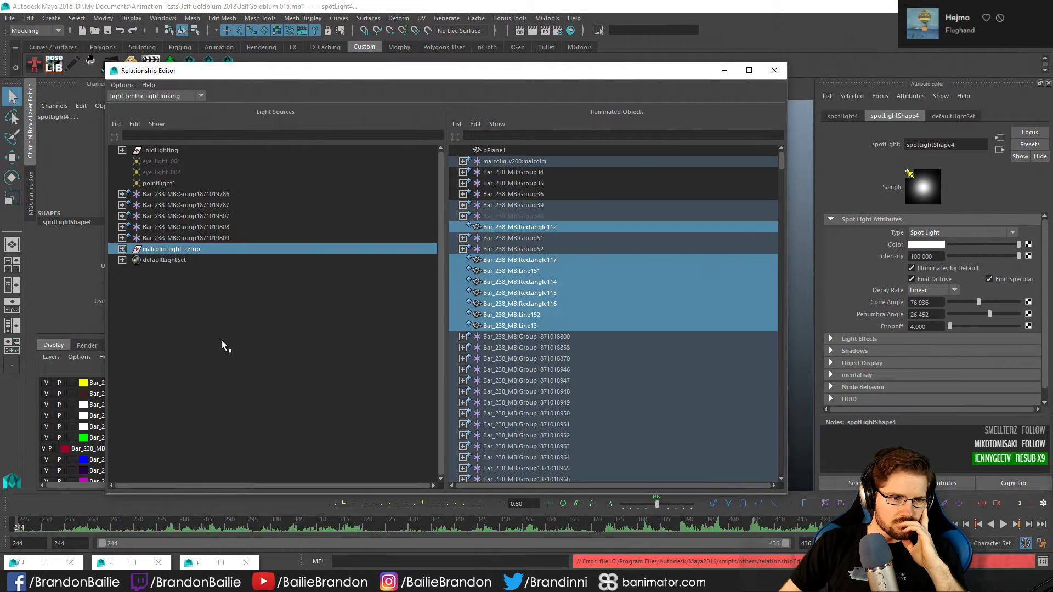
{"action": "right_click", "coordinate": [520, 206]}
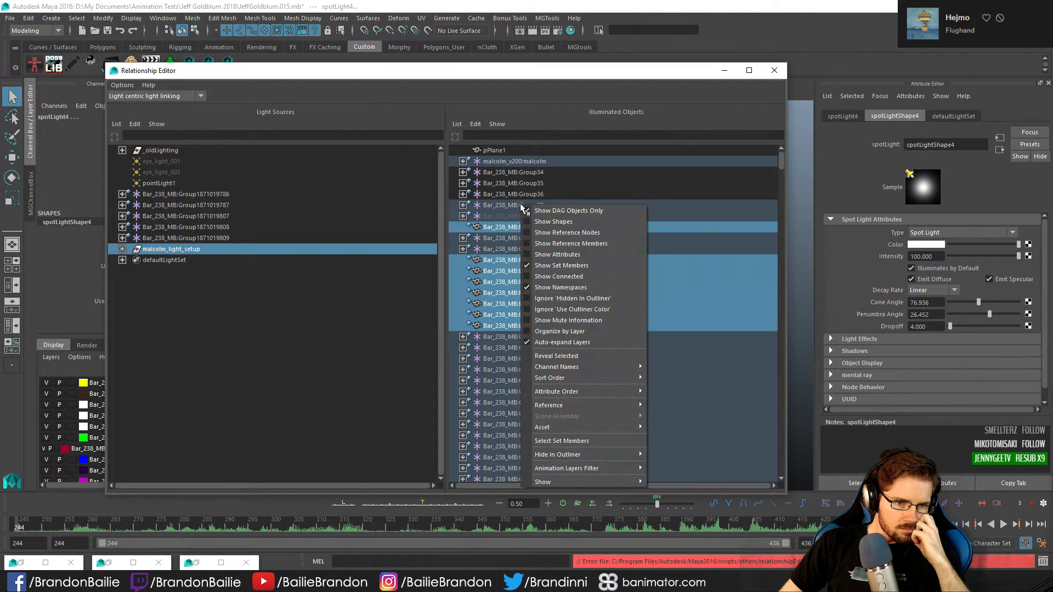
{"action": "left_click", "coordinate": [240, 275]}
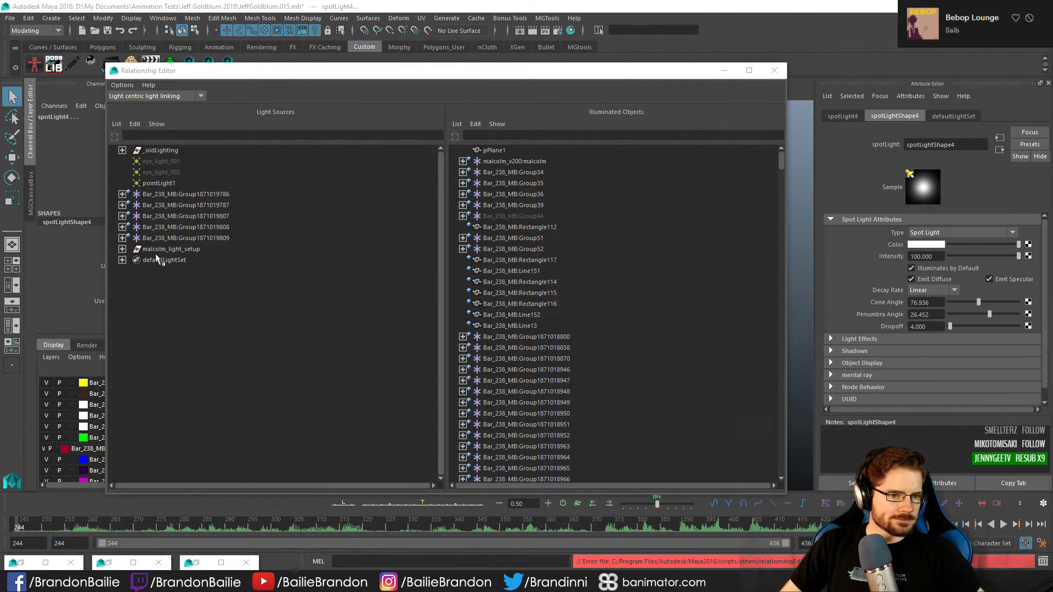
Expand malcolm_light_setup, select its three spotlights, and try to unlink the bar objects from Bar_238_MB:Rectangle117 through Bar_238_MB:Line152
{"action": "left_click", "coordinate": [137, 252]}
{"action": "left_click", "coordinate": [121, 249]}
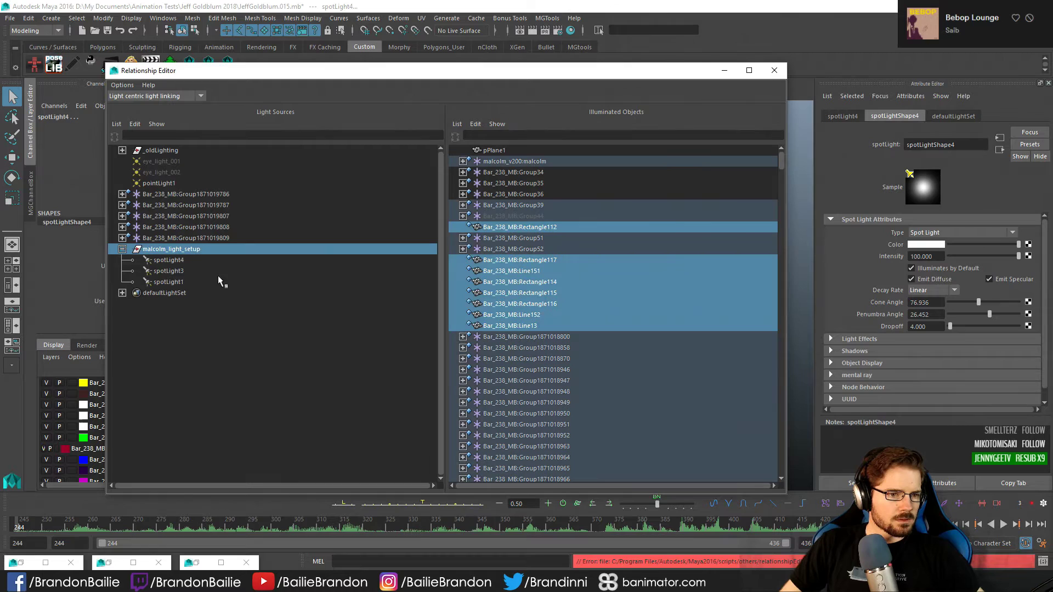
{"action": "left_click", "coordinate": [189, 262]}
{"action": "left_click", "coordinate": [184, 281], "text": "shift"}
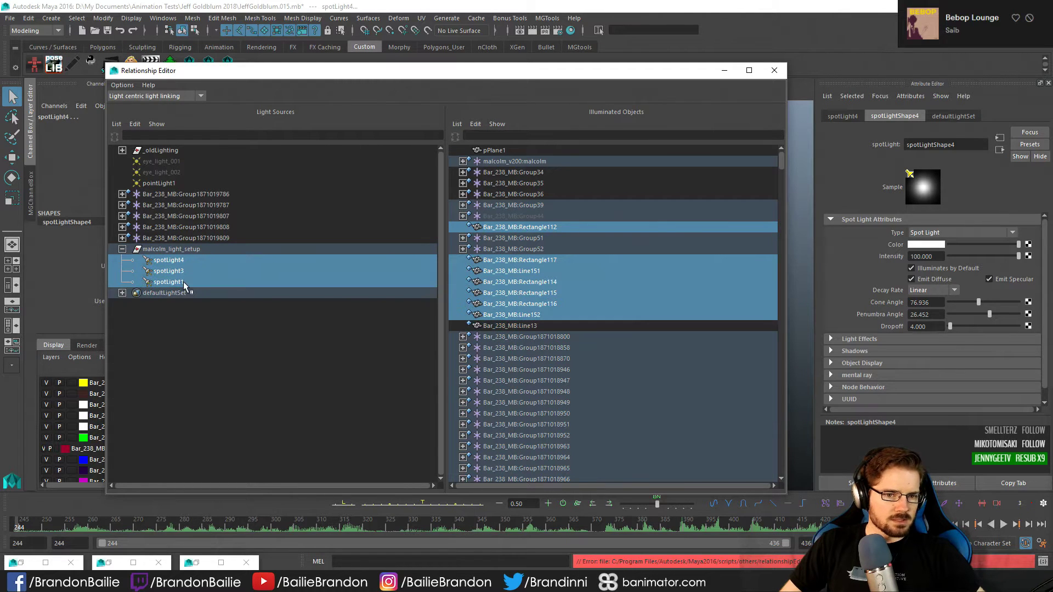
{"action": "left_click_drag", "start_coordinate": [542, 259], "coordinate": [538, 314]}
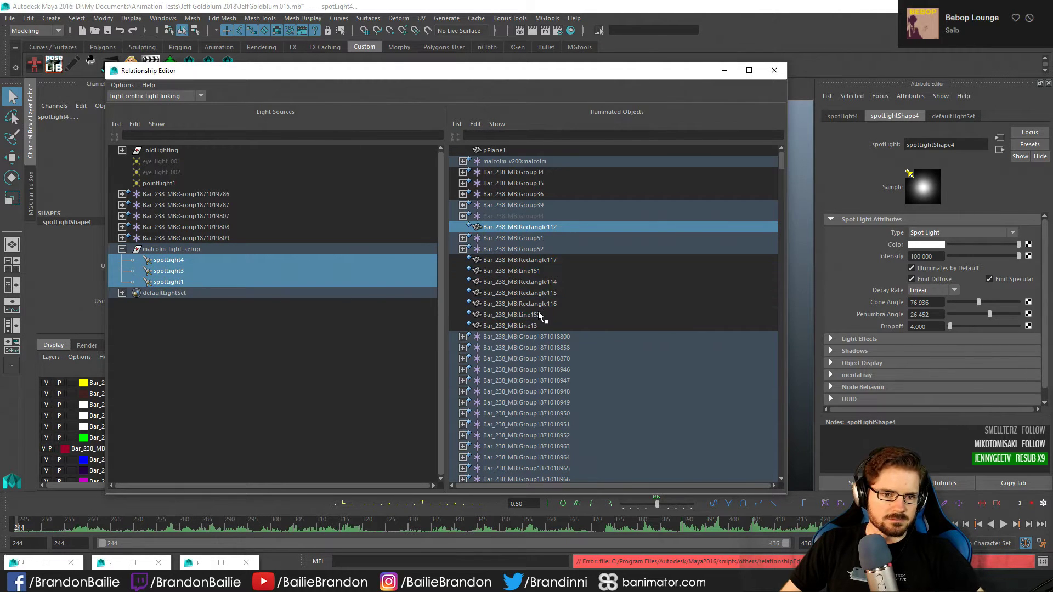
Check the illuminated objects of spotLight4, spotLight3 and spotLight1 one at a time
{"action": "left_click", "coordinate": [222, 261]}
{"action": "left_click", "coordinate": [219, 274]}
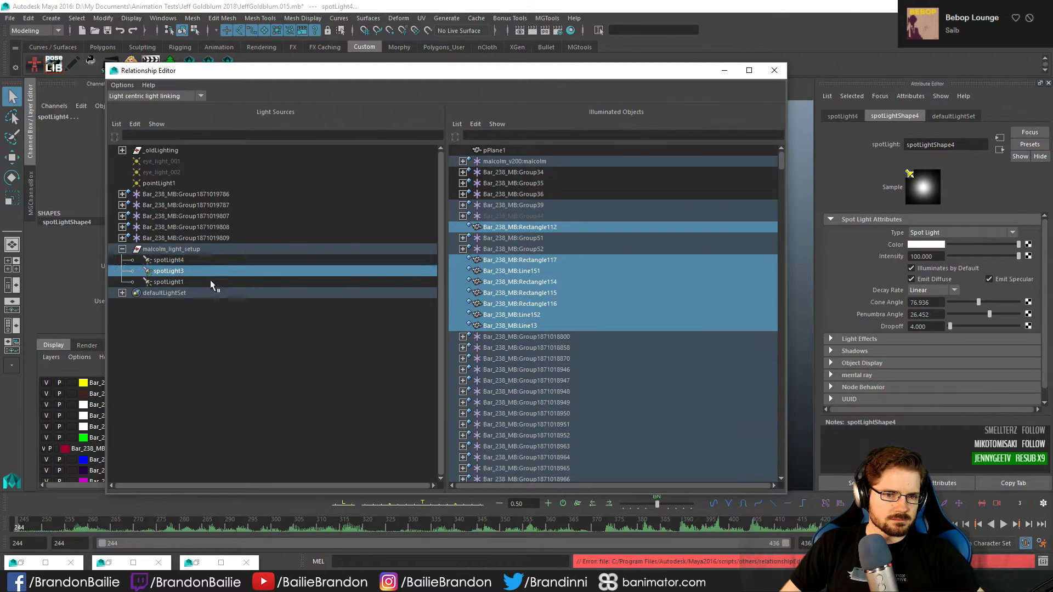
{"action": "left_click", "coordinate": [211, 283]}
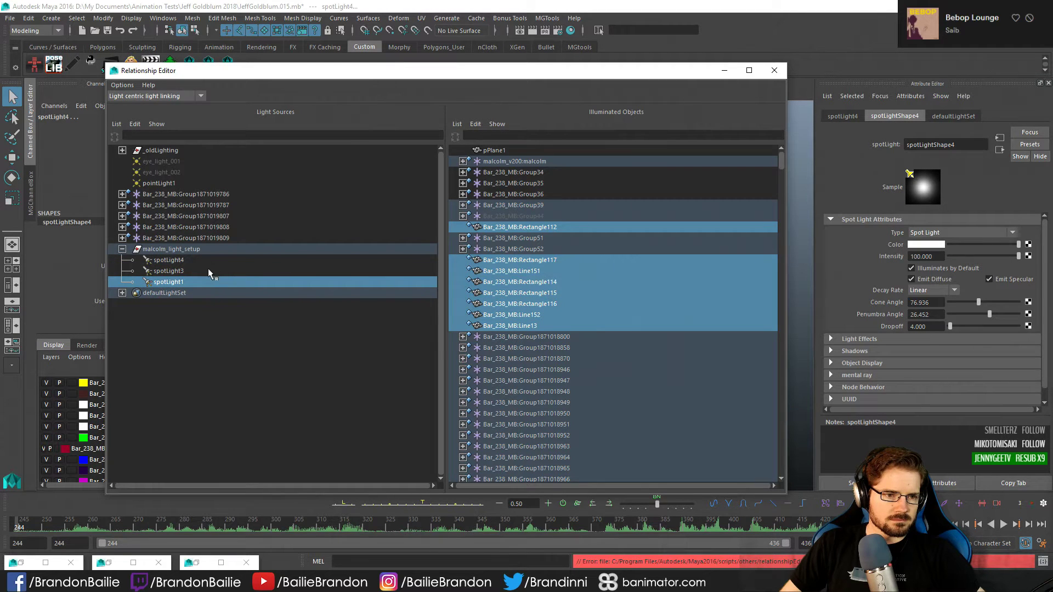
Reselect spotLight1, spotLight3 and spotLight4 together and retry unlinking the bar objects between Bar_238_MB:Line152 and Bar_238_MB:Rectangle117
{"action": "left_click", "coordinate": [208, 271], "text": "ctrl"}
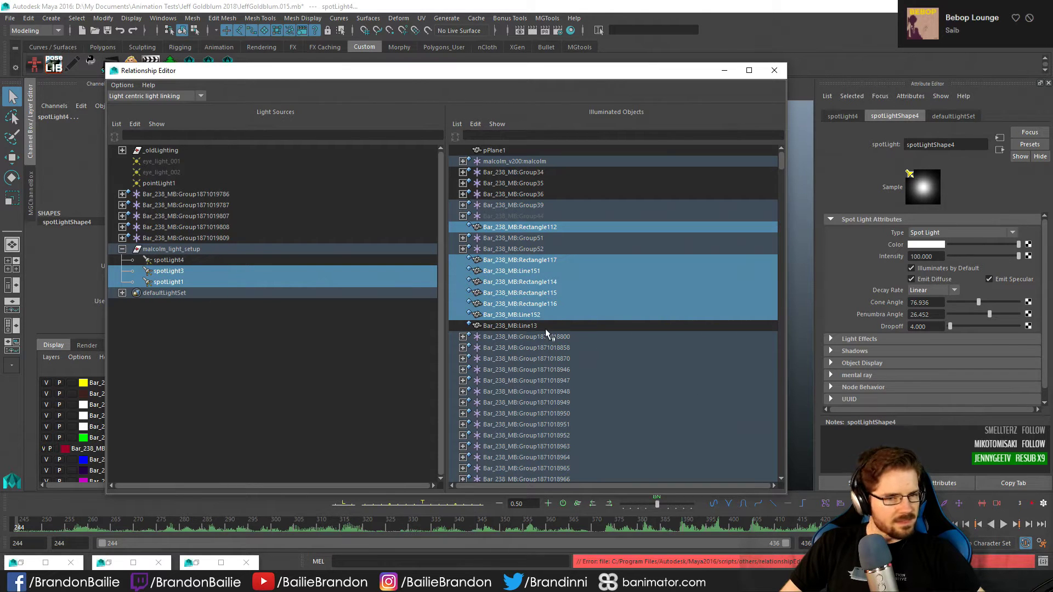
{"action": "left_click", "coordinate": [178, 272], "text": "ctrl"}
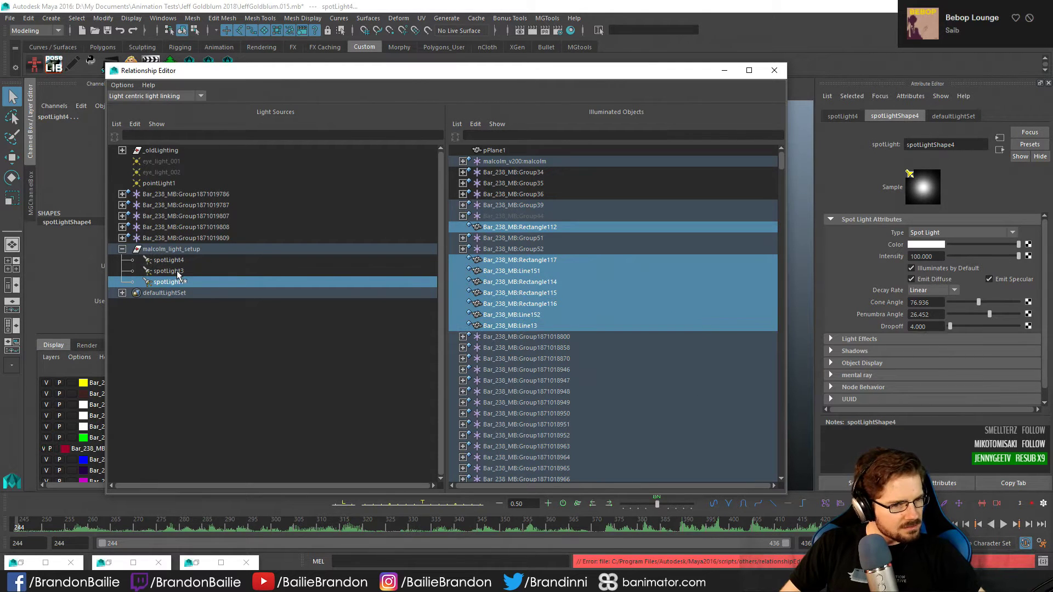
{"action": "left_click", "coordinate": [176, 272], "text": "ctrl"}
{"action": "left_click", "coordinate": [187, 261], "text": "ctrl"}
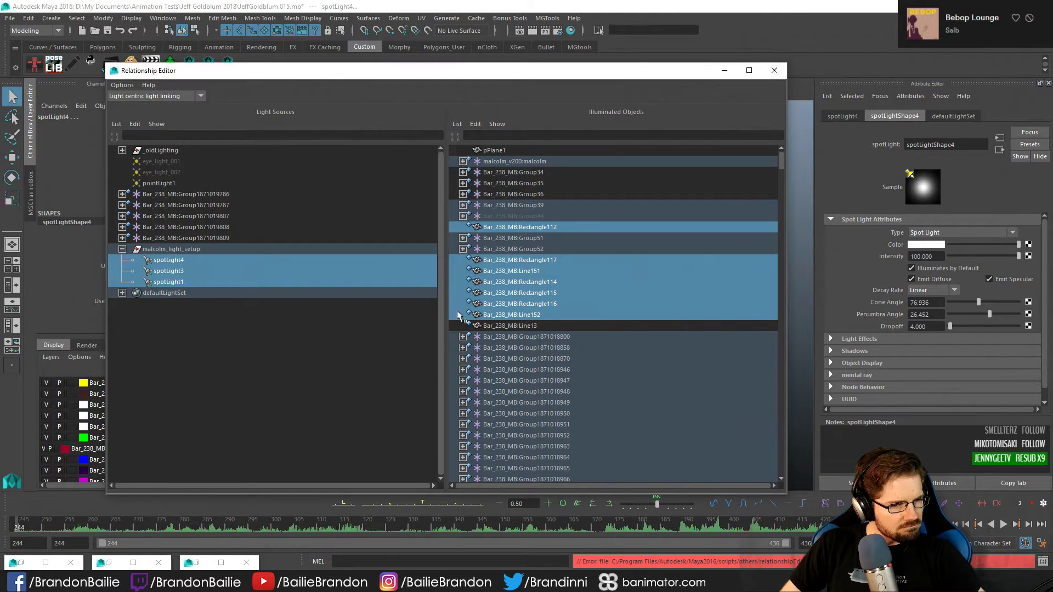
{"action": "left_click", "coordinate": [503, 317]}
{"action": "left_click_drag", "start_coordinate": [508, 306], "coordinate": [518, 260]}
Compare the illuminated objects of each individual spotlight with those of the malcolm_light_setup group
{"action": "left_click", "coordinate": [195, 287]}
{"action": "left_click", "coordinate": [193, 282]}
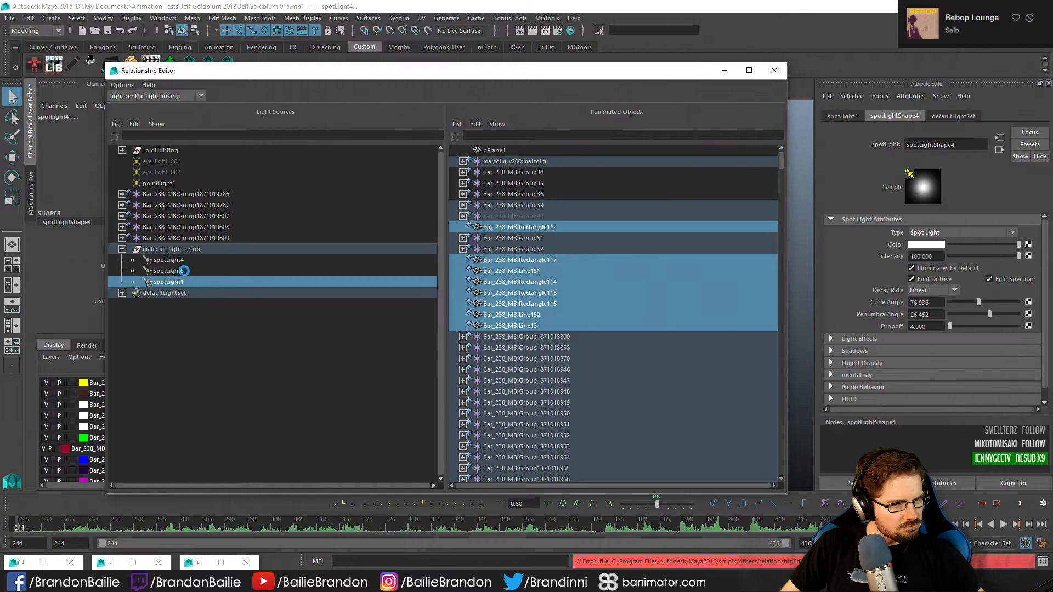
{"action": "left_click", "coordinate": [184, 271]}
{"action": "left_click", "coordinate": [191, 261]}
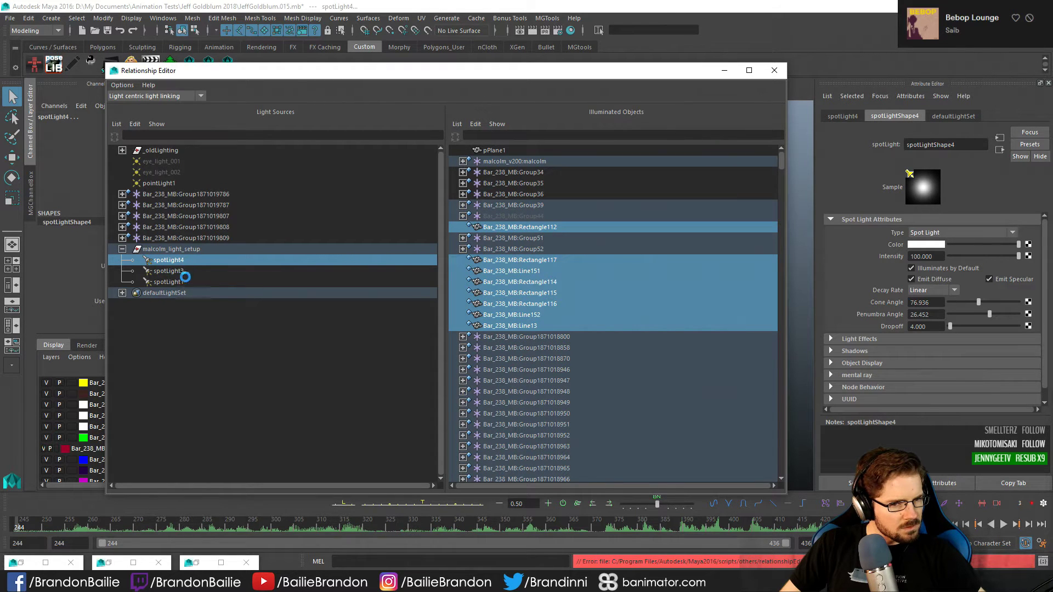
{"action": "left_click_drag", "start_coordinate": [185, 277], "coordinate": [183, 282]}
{"action": "left_click", "coordinate": [190, 250]}
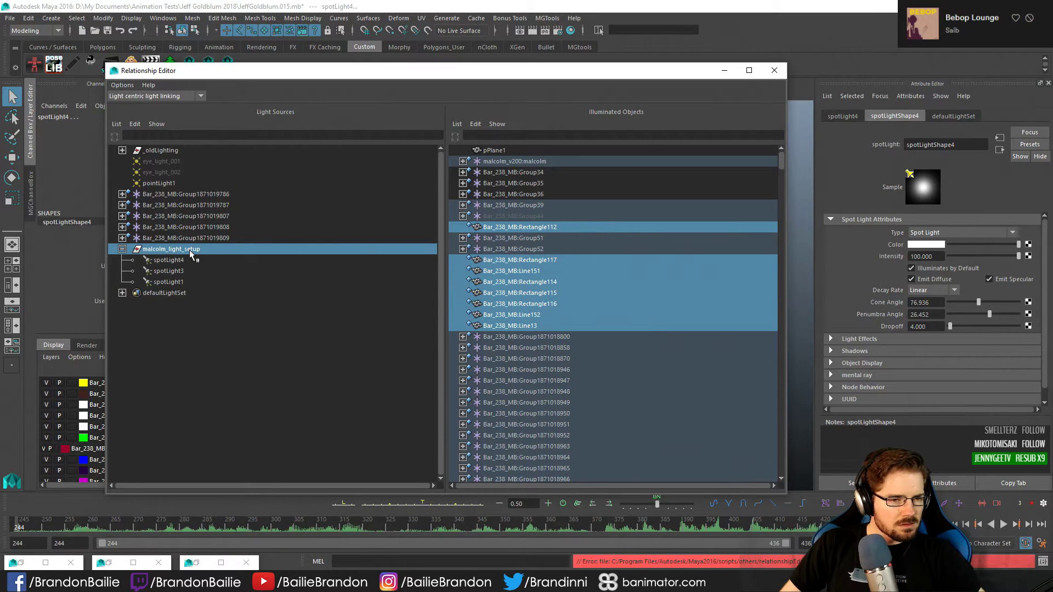
{"action": "left_click", "coordinate": [184, 258]}
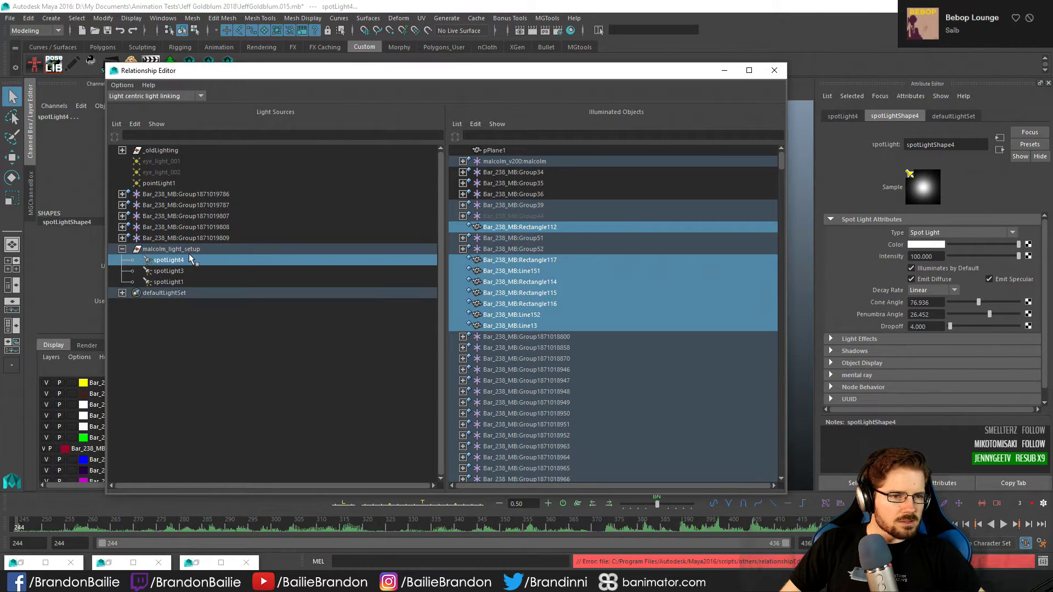
{"action": "left_click", "coordinate": [189, 251]}
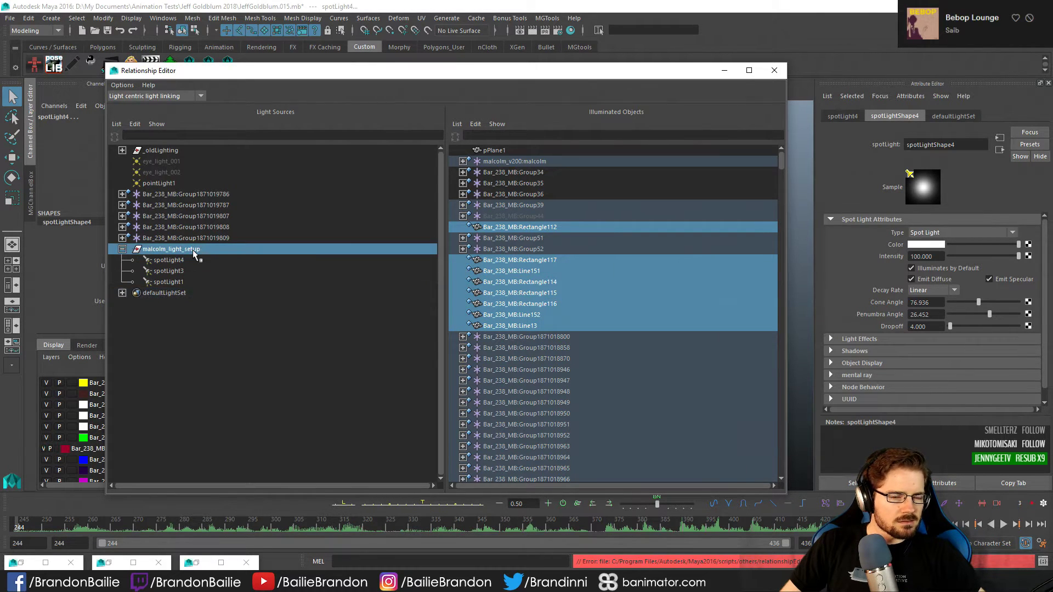
Close the Relationship Editor, clear the selection, and show the bar and character geometry in the viewport
{"action": "left_click", "coordinate": [773, 70]}
{"action": "left_click", "coordinate": [479, 303]}
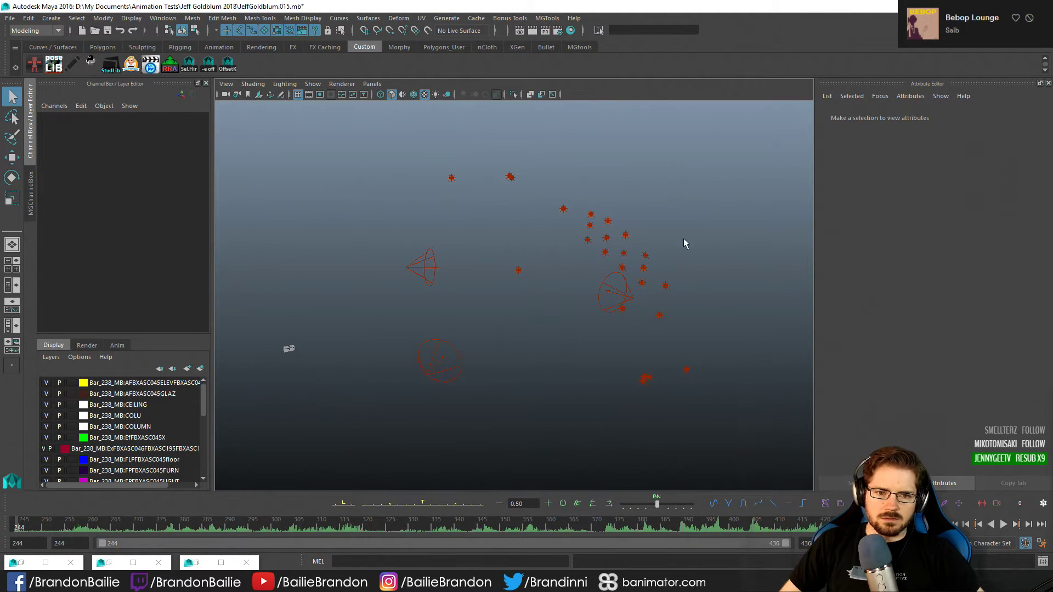
{"action": "left_click", "coordinate": [310, 84]}
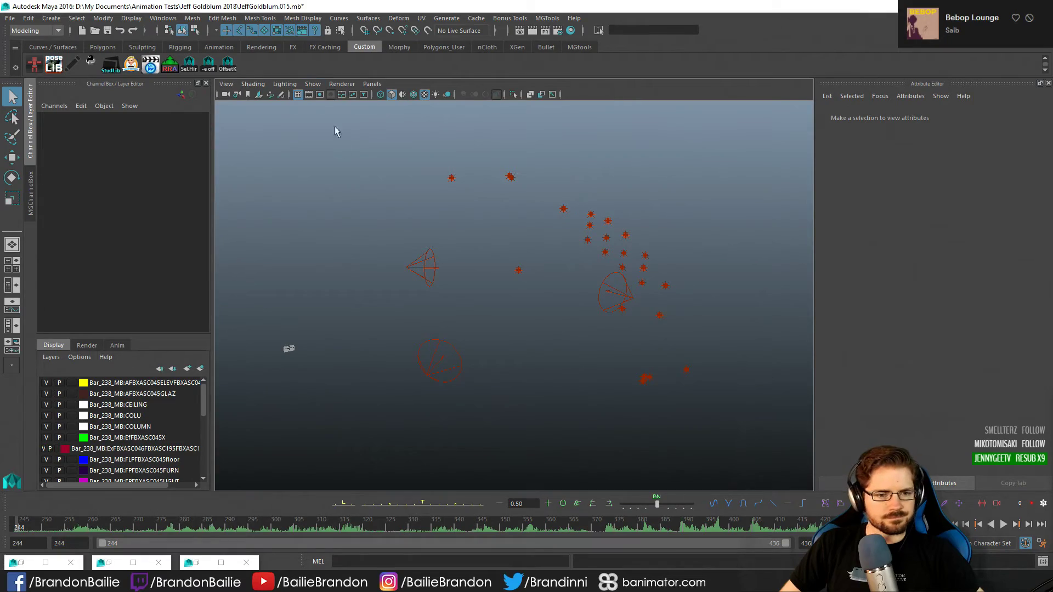
{"action": "left_click", "coordinate": [345, 169]}
Examine the character and bar in the perspective view, and review the existing render in the V-Ray frame buffer
{"action": "right_click_drag", "start_coordinate": [457, 263], "coordinate": [501, 276], "text": "alt"}
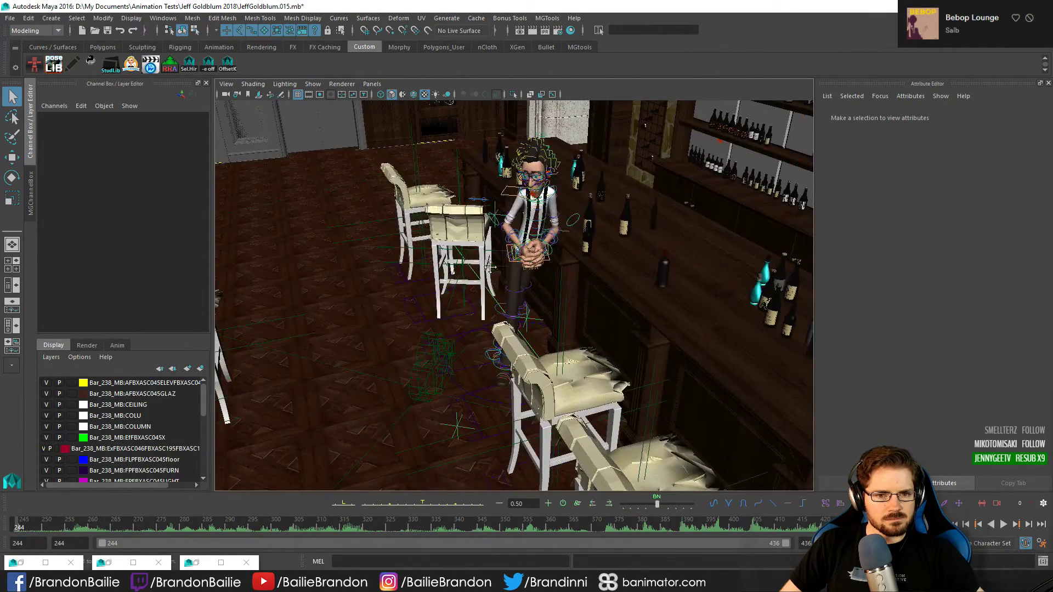
{"action": "middle_click_drag", "start_coordinate": [490, 267], "coordinate": [522, 273], "text": "alt"}
{"action": "right_click_drag", "start_coordinate": [522, 273], "coordinate": [485, 260], "text": "alt"}
{"action": "middle_click_drag", "start_coordinate": [485, 260], "coordinate": [491, 275], "text": "alt"}
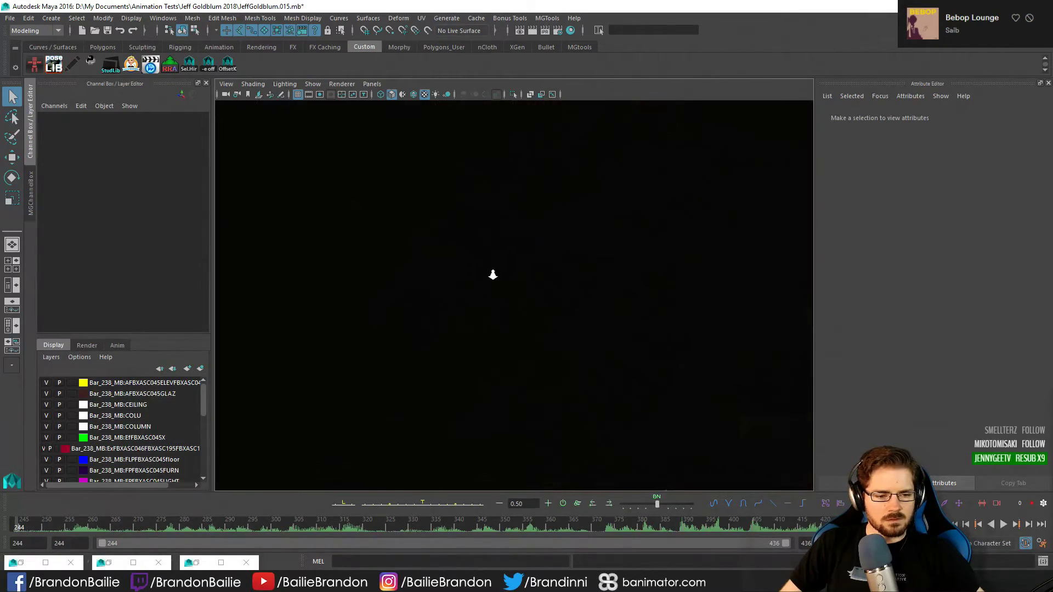
{"action": "right_click_drag", "start_coordinate": [492, 276], "coordinate": [488, 294], "text": "alt"}
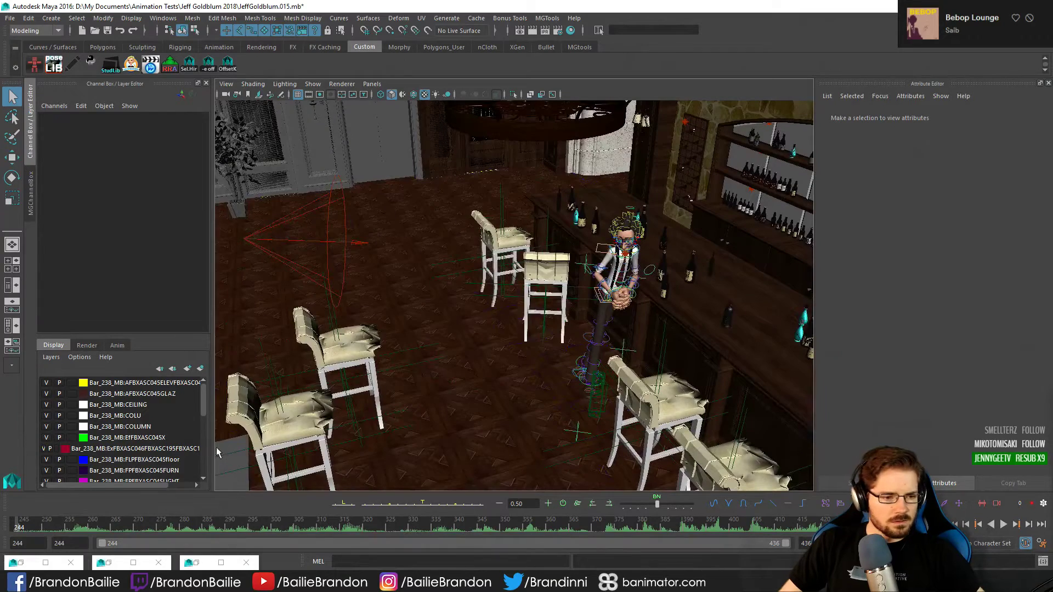
{"action": "left_click", "coordinate": [45, 562]}
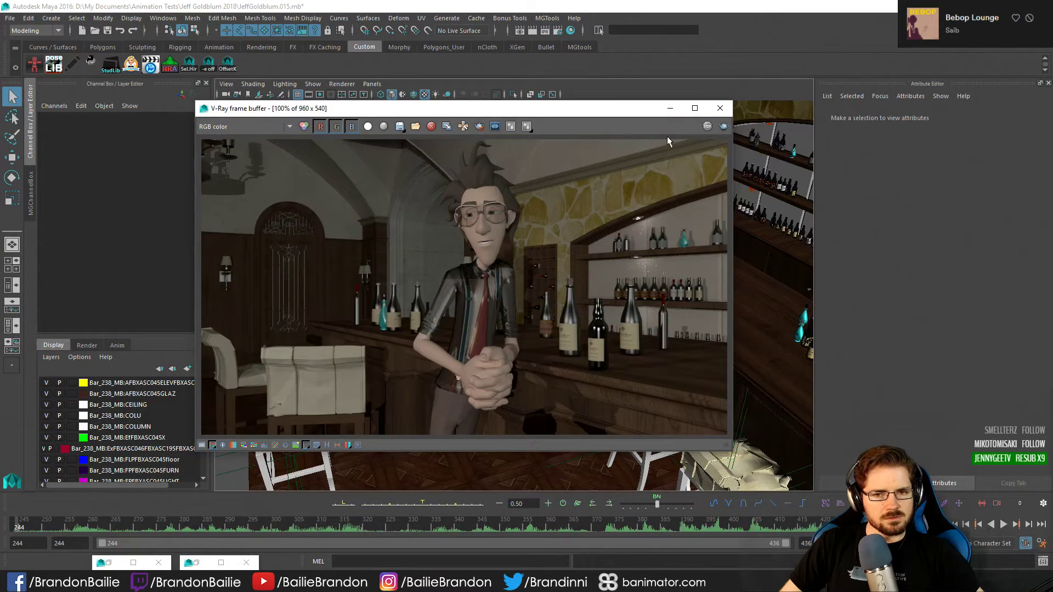
{"action": "left_click", "coordinate": [668, 108]}
Select spotLight1, the spotlight in front of the arched doors facing the character
{"action": "mouse_move", "coordinate": [460, 285]}
{"action": "left_mouse_down", "text": "alt"}
{"action": "mouse_move", "coordinate": [466, 273]}
{"action": "mouse_move", "coordinate": [460, 300]}
{"action": "left_mouse_up", "text": "alt"}
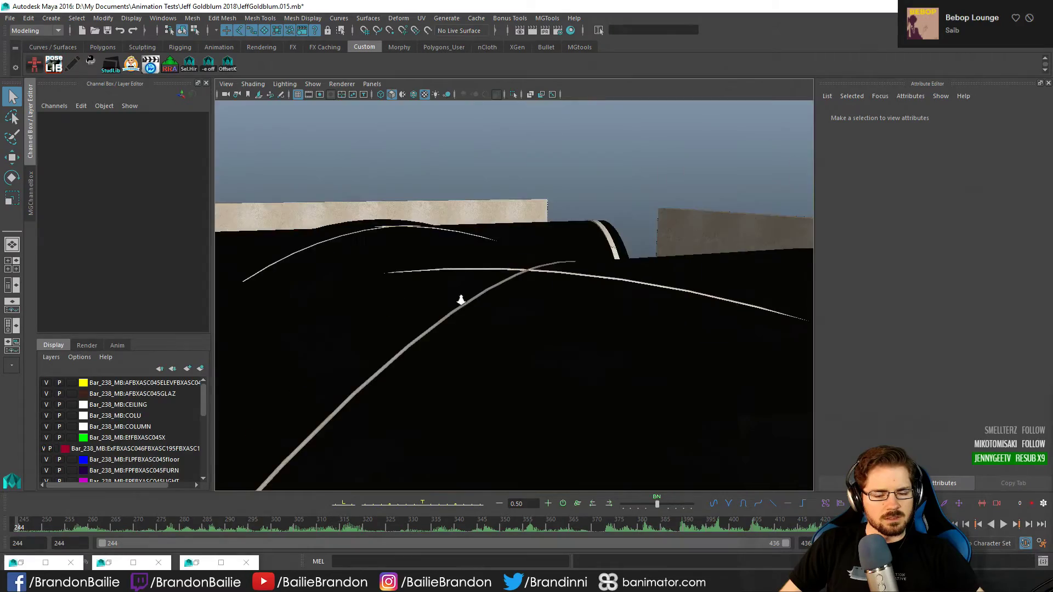
{"action": "right_click_drag", "start_coordinate": [460, 300], "coordinate": [582, 255], "text": "alt"}
{"action": "middle_click_drag", "start_coordinate": [582, 254], "coordinate": [590, 214], "text": "alt"}
{"action": "right_click_drag", "start_coordinate": [589, 214], "coordinate": [437, 222], "text": "alt"}
{"action": "right_click_drag", "start_coordinate": [547, 278], "coordinate": [494, 277], "text": "alt"}
{"action": "left_click_drag", "start_coordinate": [494, 277], "coordinate": [482, 293], "text": "alt"}
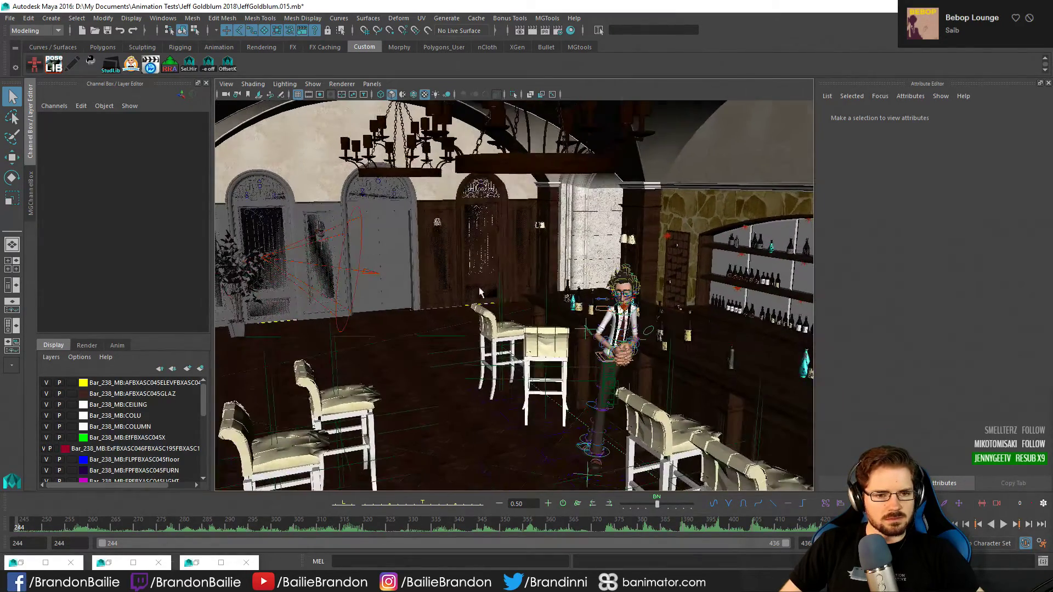
{"action": "left_click", "coordinate": [357, 277]}
{"action": "left_click", "coordinate": [357, 277]}
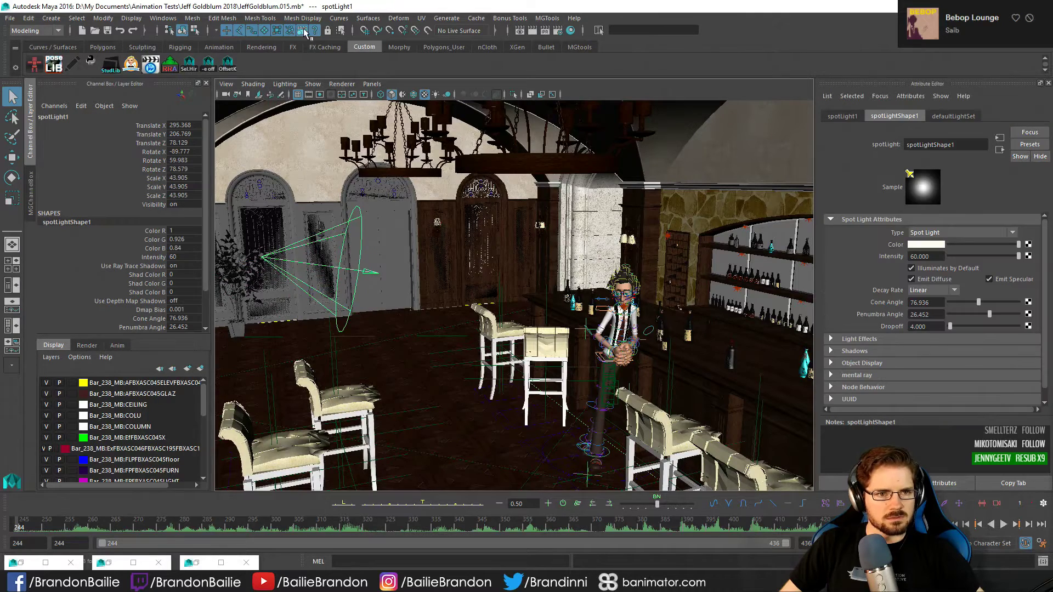
Look through the shot camera with rig controls hidden, compare it with the V-Ray render, and return to the perspective view
{"action": "key", "text": "c"}
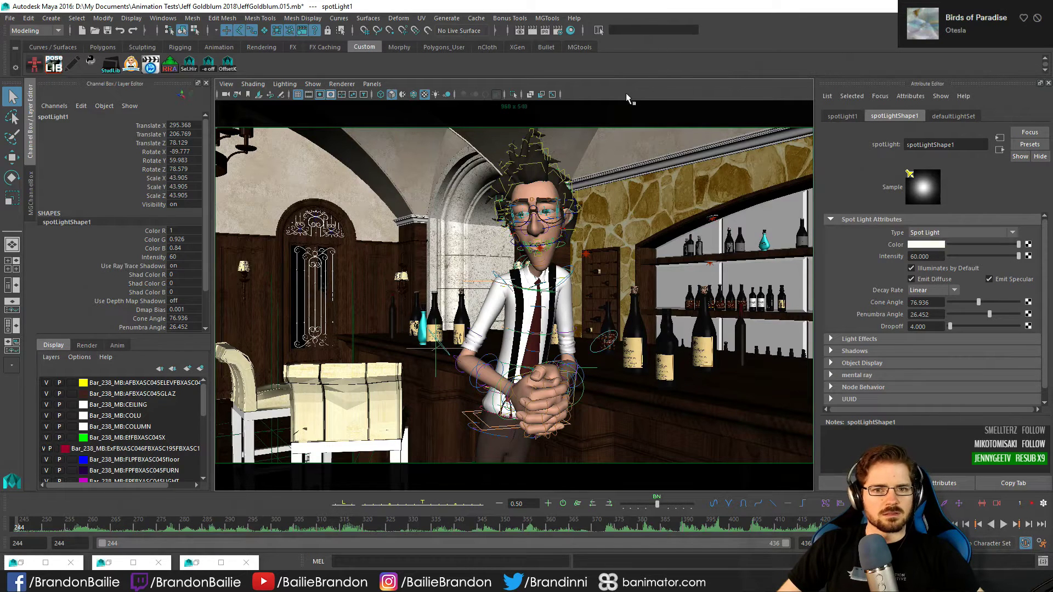
{"action": "key", "text": "alt+1"}
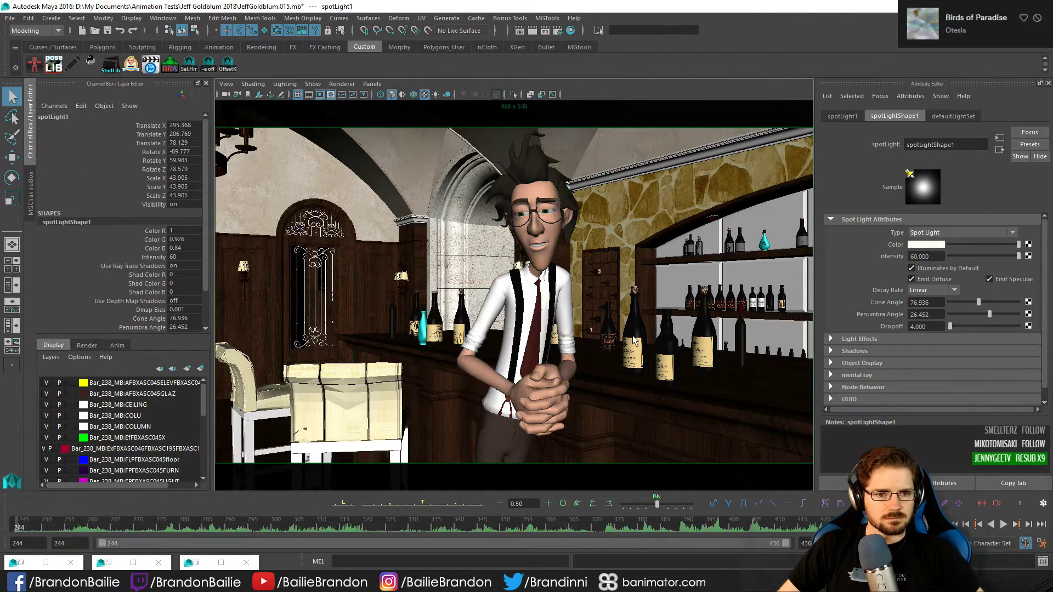
{"action": "left_click", "coordinate": [16, 564]}
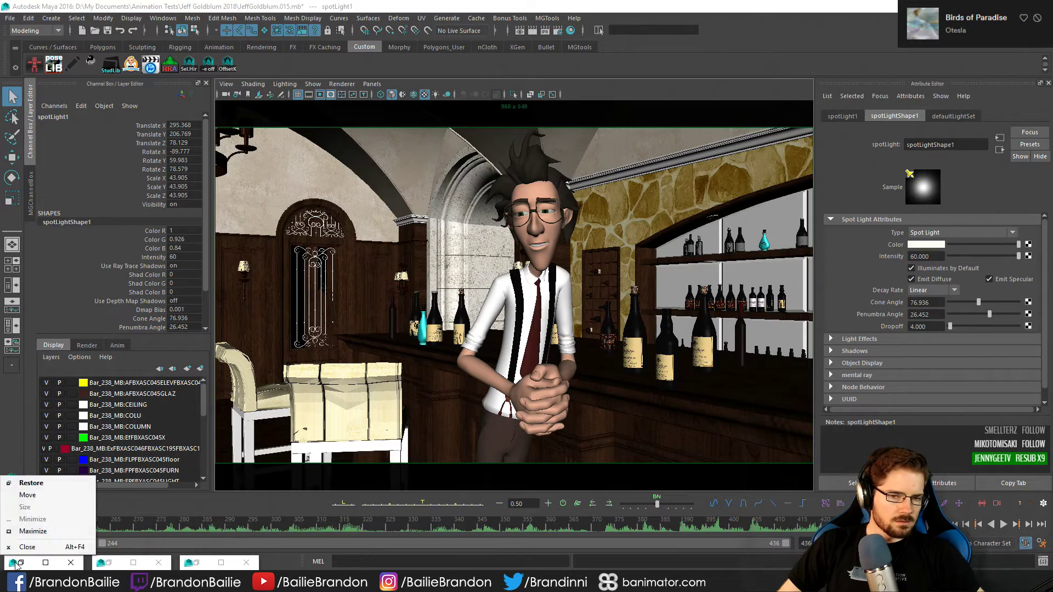
{"action": "left_click", "coordinate": [20, 563]}
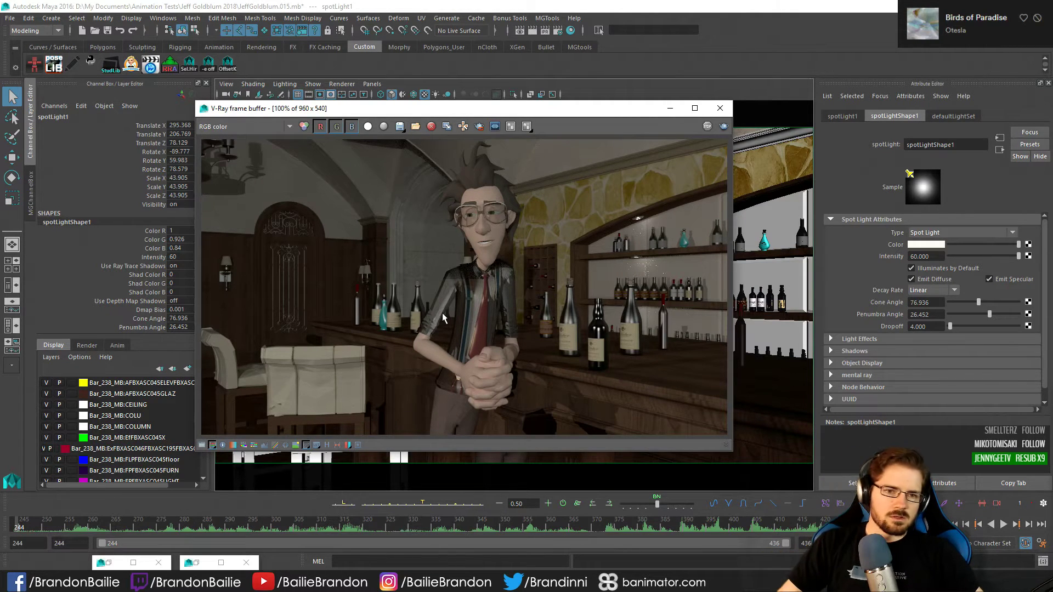
{"action": "left_click", "coordinate": [558, 68]}
{"action": "left_click", "coordinate": [670, 108]}
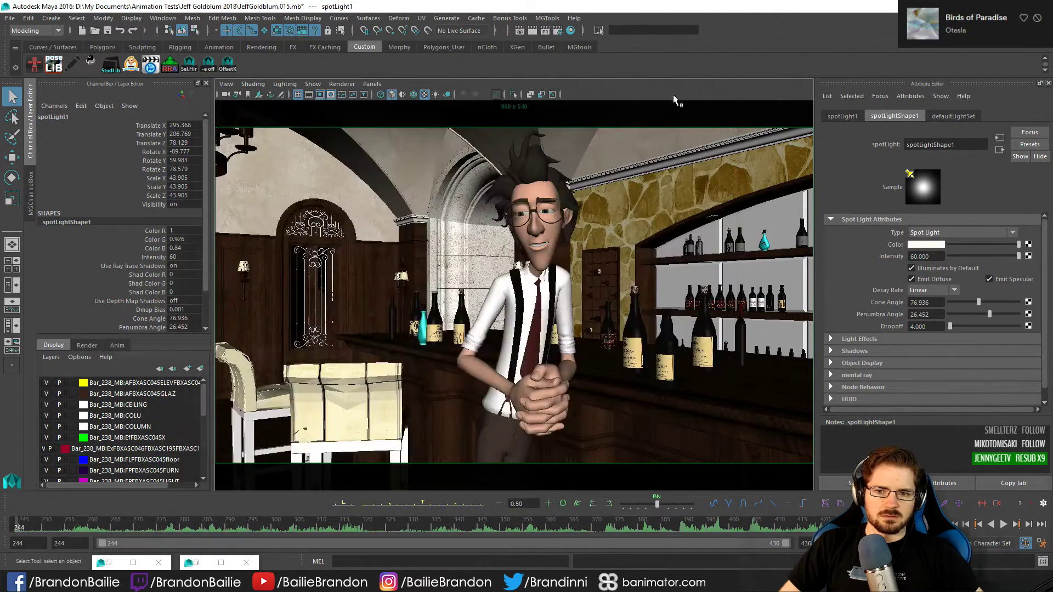
{"action": "key", "text": "alt+2"}
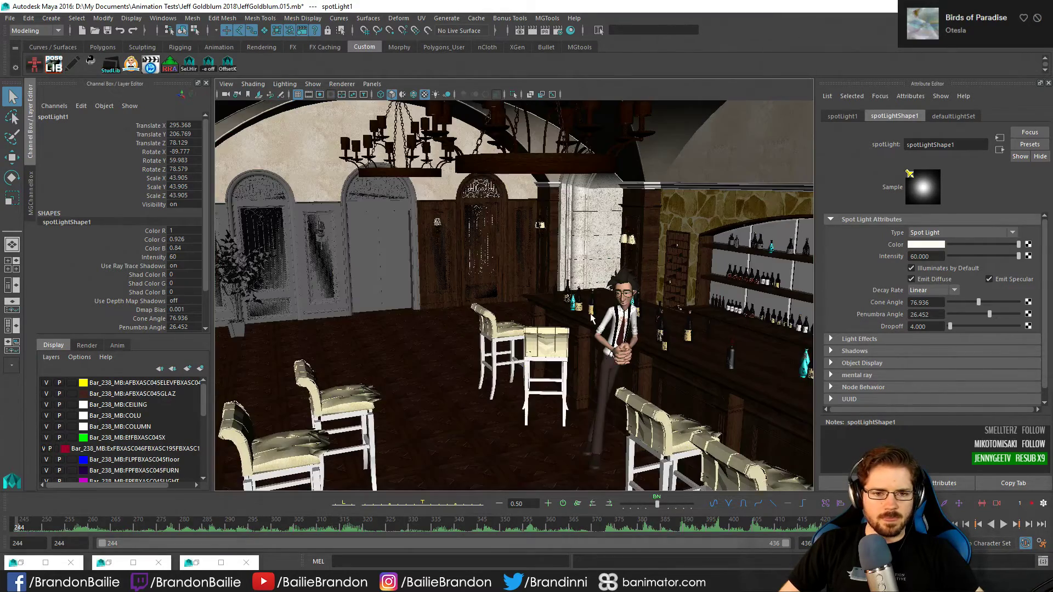
Set the dropoff to 16 on spotLight3, the spotlight above the bar side of the room
{"action": "key", "text": "alt+1"}
{"action": "middle_click_drag", "start_coordinate": [577, 339], "coordinate": [514, 252], "text": "alt"}
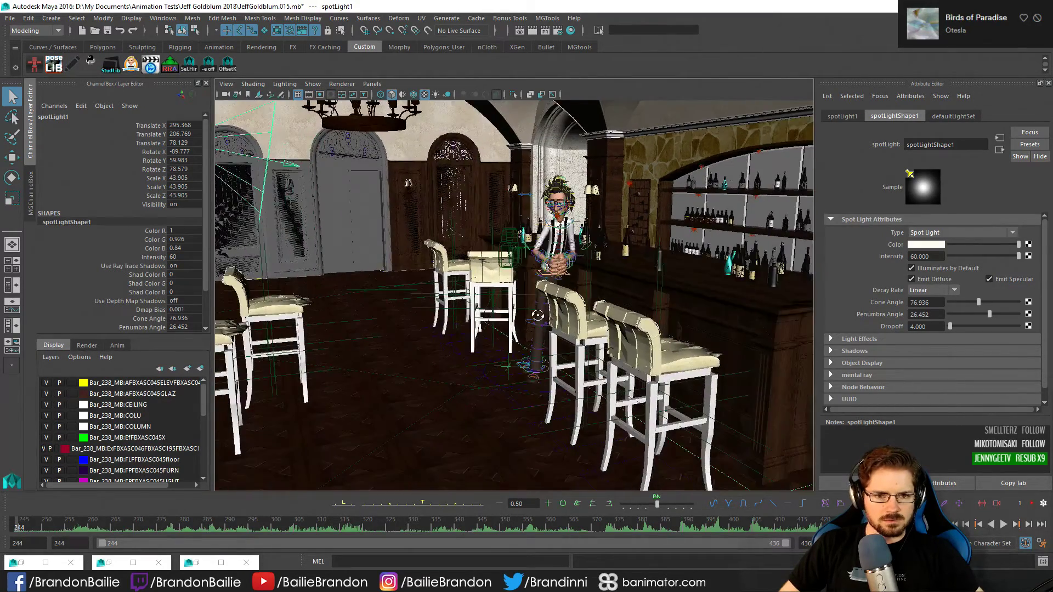
{"action": "mouse_move", "coordinate": [514, 252]}
{"action": "left_mouse_down", "text": "alt"}
{"action": "mouse_move", "coordinate": [549, 269]}
{"action": "mouse_move", "coordinate": [471, 319]}
{"action": "mouse_move", "coordinate": [365, 324]}
{"action": "mouse_move", "coordinate": [424, 334]}
{"action": "mouse_move", "coordinate": [378, 341]}
{"action": "left_mouse_up", "text": "alt"}
{"action": "mouse_move", "coordinate": [378, 341]}
{"action": "middle_mouse_down", "text": "alt"}
{"action": "mouse_move", "coordinate": [535, 314]}
{"action": "mouse_move", "coordinate": [527, 314]}
{"action": "middle_mouse_up", "text": "alt"}
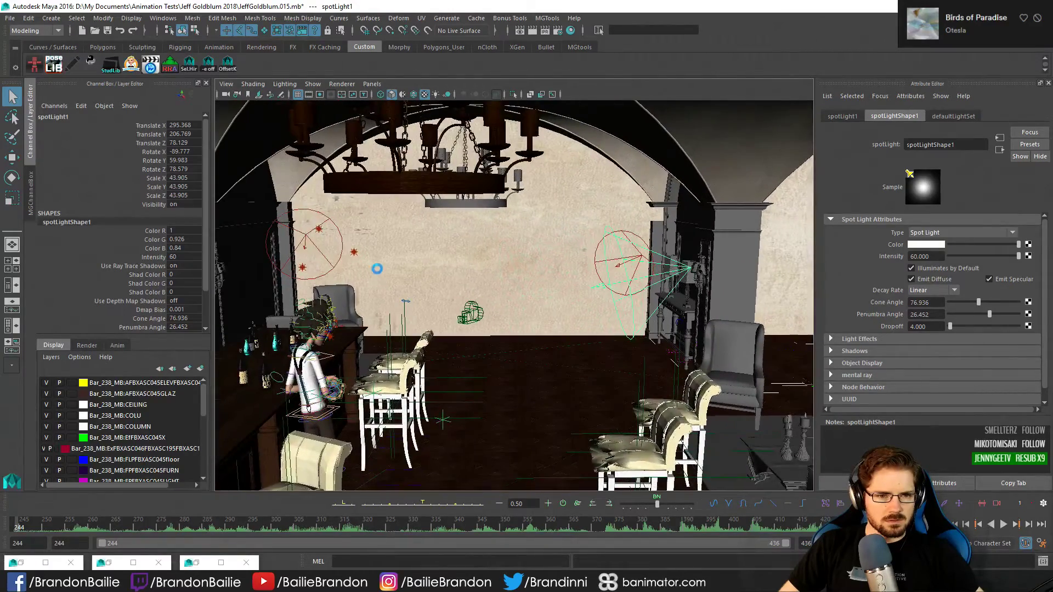
{"action": "middle_click_drag", "start_coordinate": [395, 301], "coordinate": [466, 308], "text": "alt"}
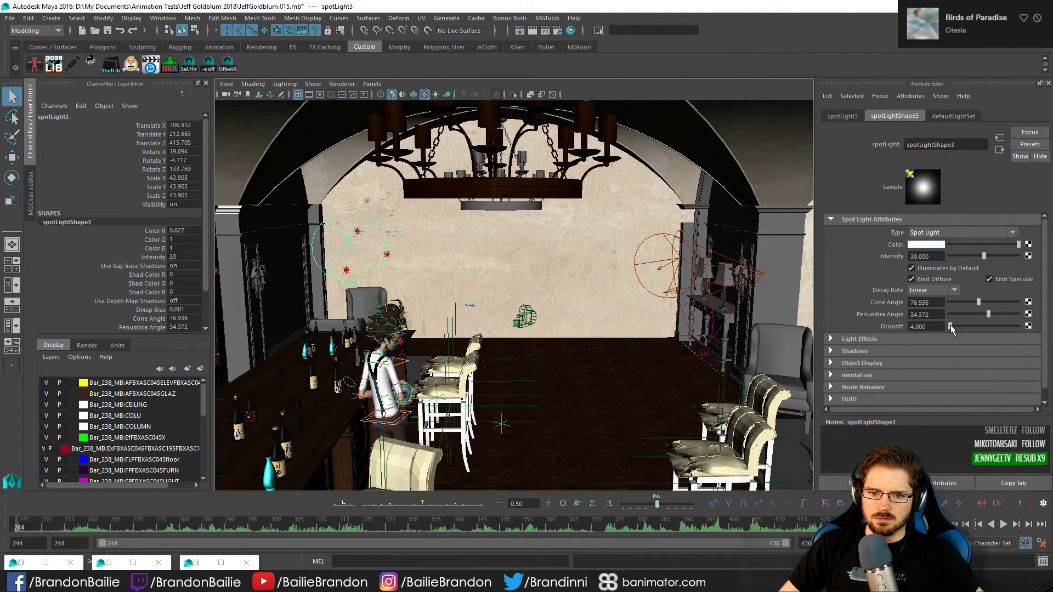
{"action": "left_click", "coordinate": [927, 327]}
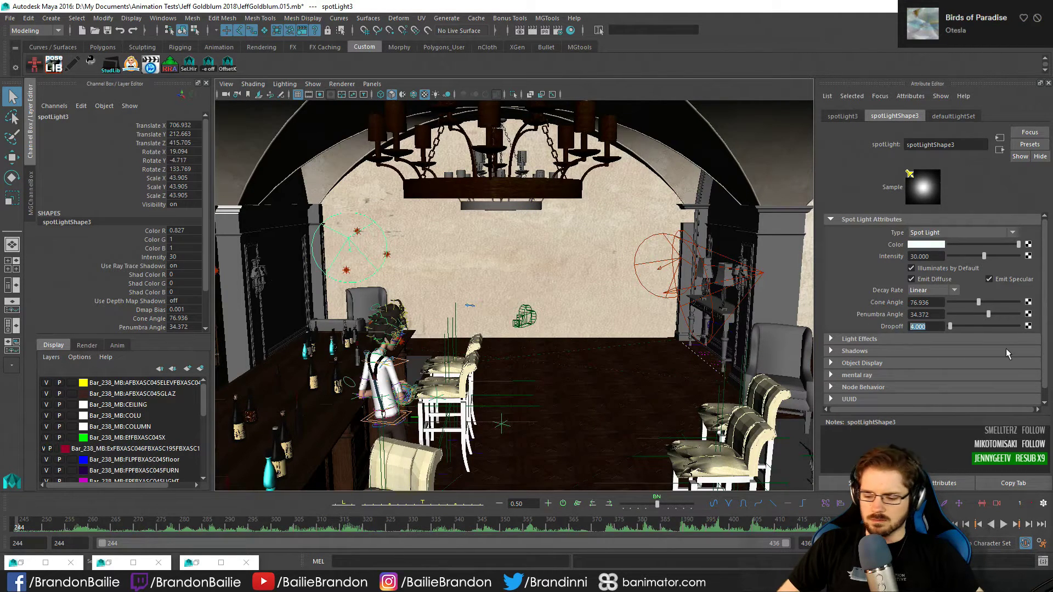
{"action": "type", "text": "16"}
{"action": "key", "text": "Return"}
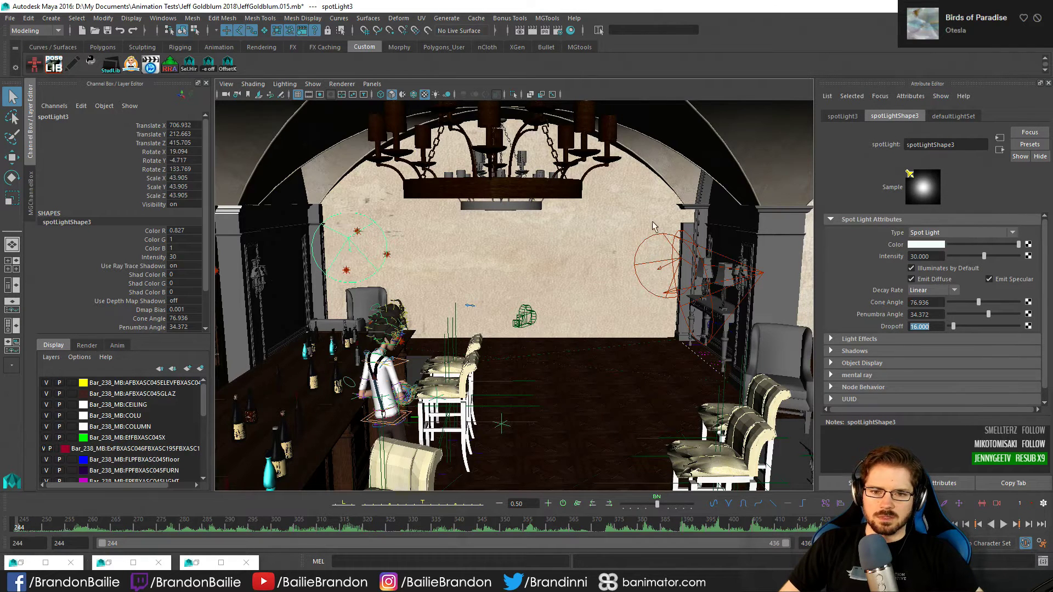
Set the dropoff of spotLight4, beside the side wall across from the bar, to 16
{"action": "left_click", "coordinate": [662, 239]}
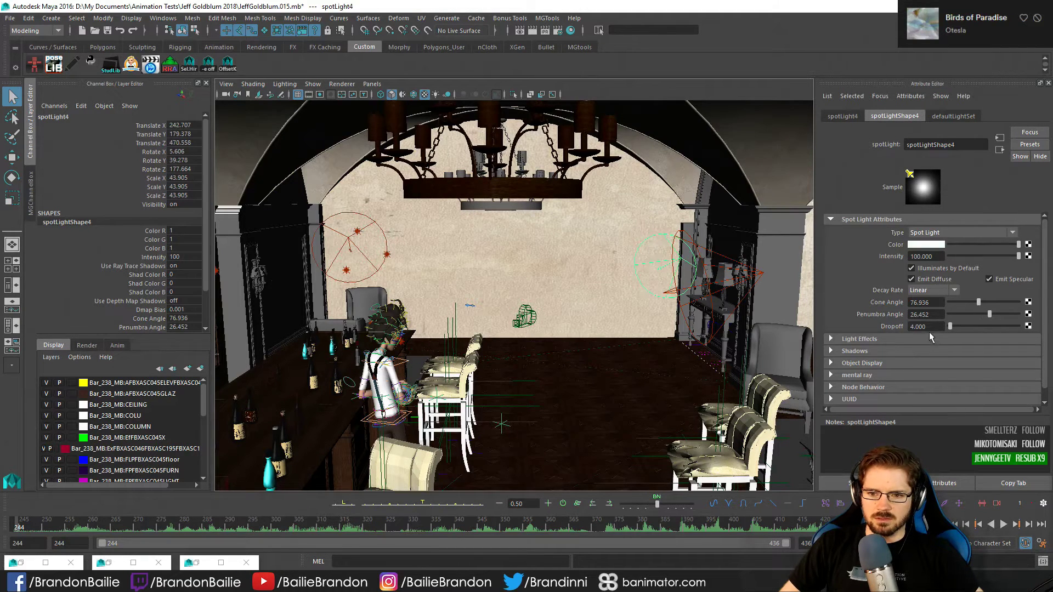
{"action": "left_click_drag", "start_coordinate": [929, 328], "coordinate": [854, 315]}
{"action": "type", "text": "16"}
{"action": "key", "text": "Return"}
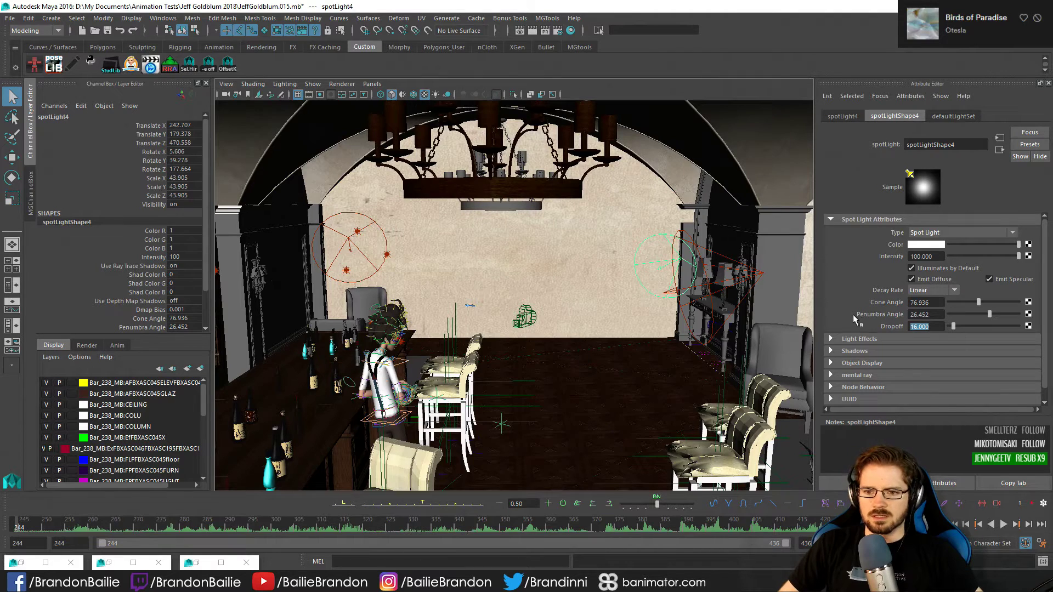
Set the dropoff of spotLight1, the spotlight in front of the arched doors, to 16
{"action": "left_click", "coordinate": [746, 276]}
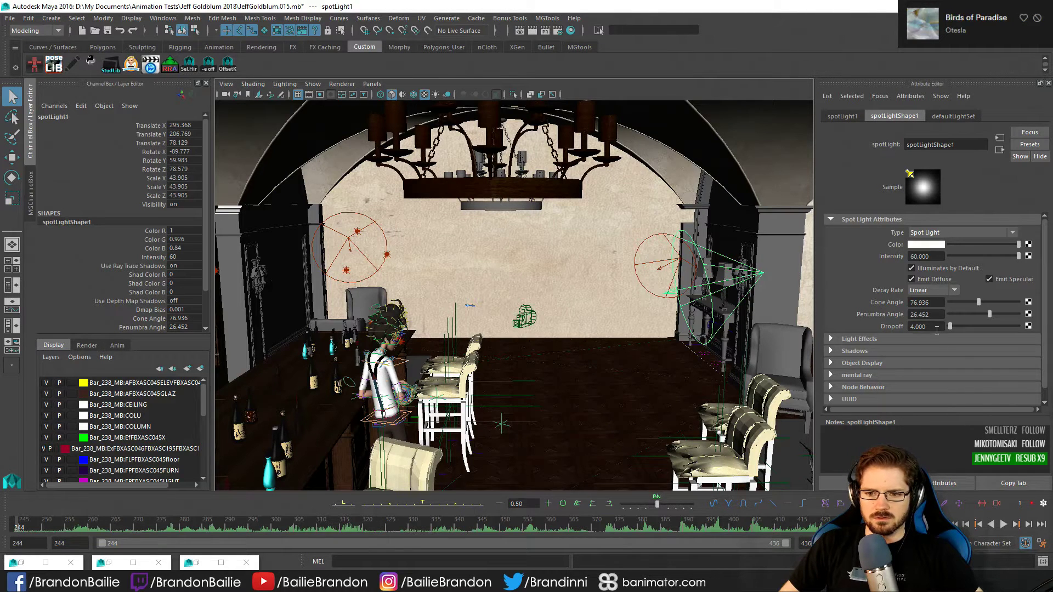
{"action": "left_click_drag", "start_coordinate": [938, 326], "coordinate": [837, 324]}
{"action": "type", "text": "16"}
{"action": "key", "text": "Return"}
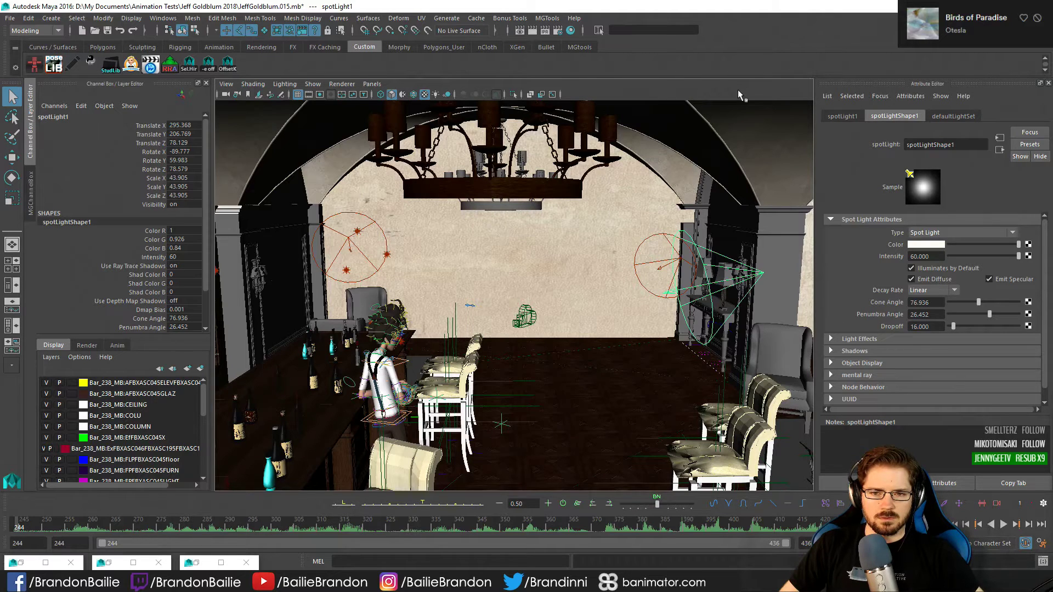
Move spotLight1 slightly to about X 300.92, Y 205.63, Z 78.12 and switch to the shot camera
{"action": "key", "text": "w"}
{"action": "left_click_drag", "start_coordinate": [791, 269], "coordinate": [785, 270]}
{"action": "key", "text": "q"}
{"action": "key", "text": "["}
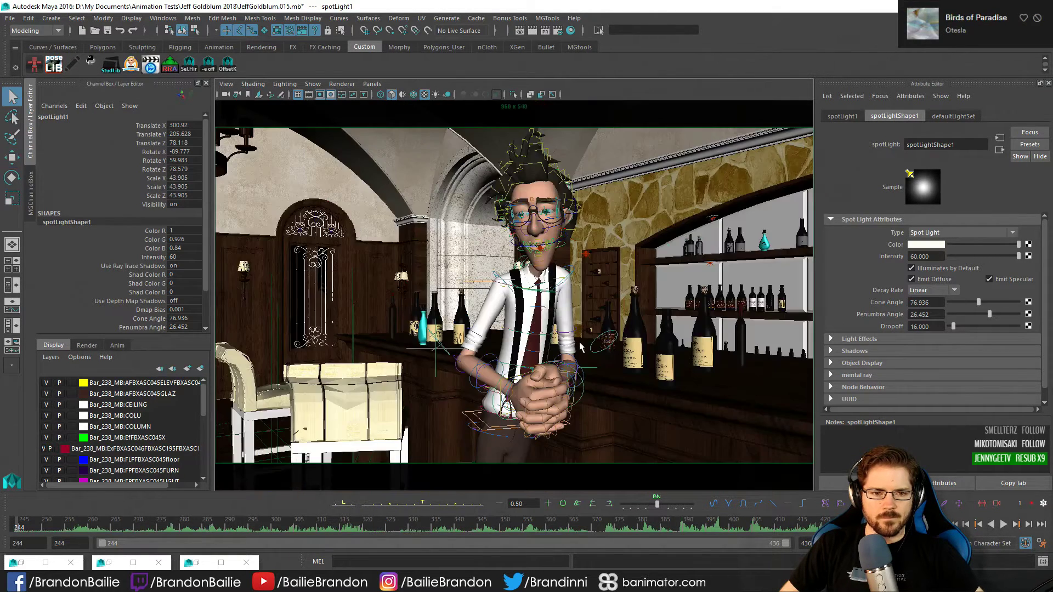
Hide the rig controls, check the lighting in the JeffGoldblum_DRS.mp4 reference video in VLC, and return to Maya with nothing selected
{"action": "key", "text": "alt+1"}
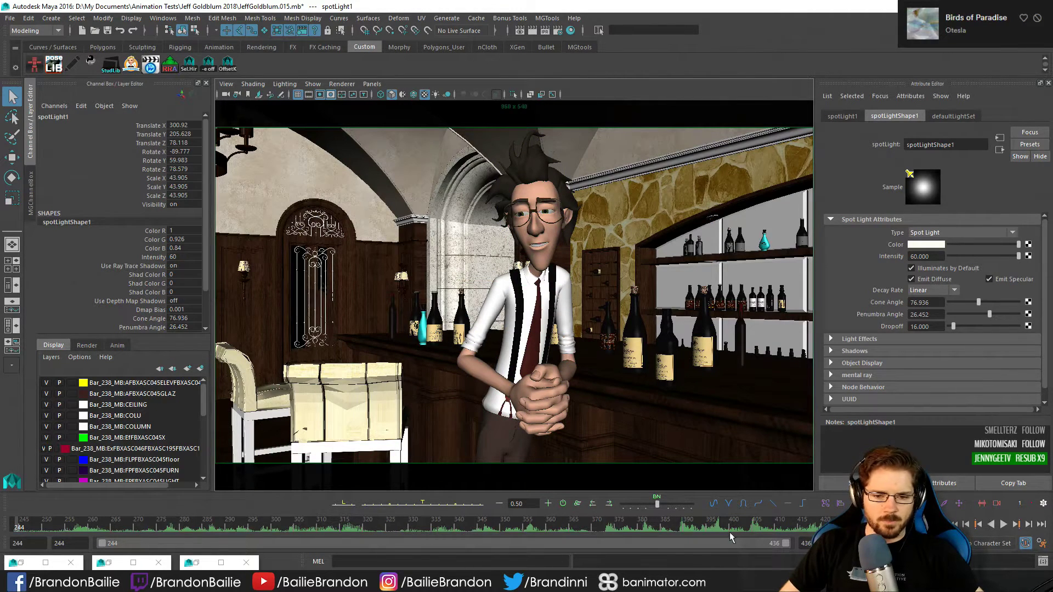
{"action": "key", "text": "alt+Tab"}
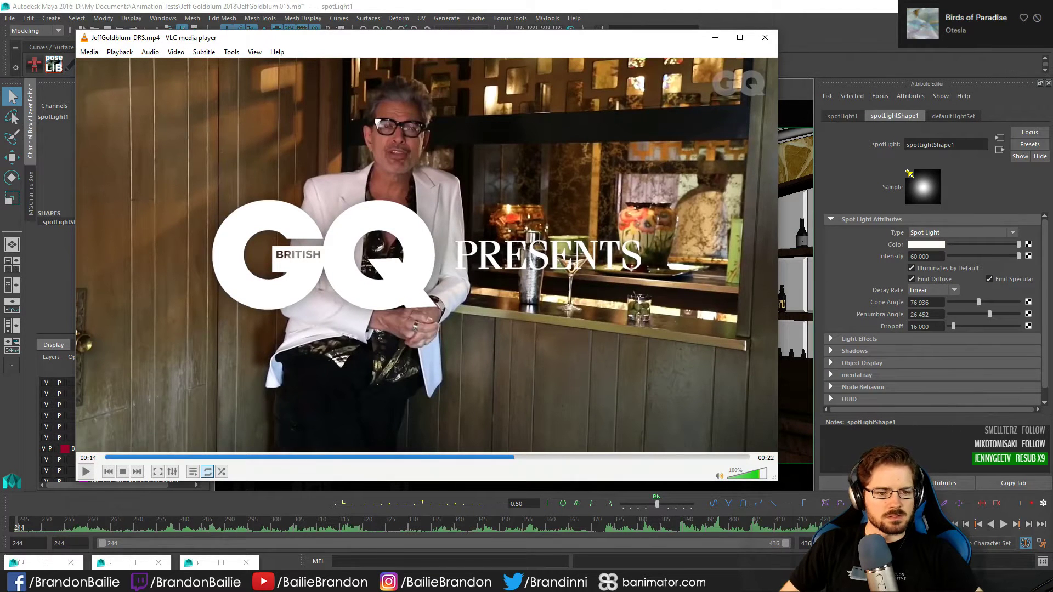
{"action": "key", "text": "alt+Tab"}
{"action": "left_click", "coordinate": [536, 290]}
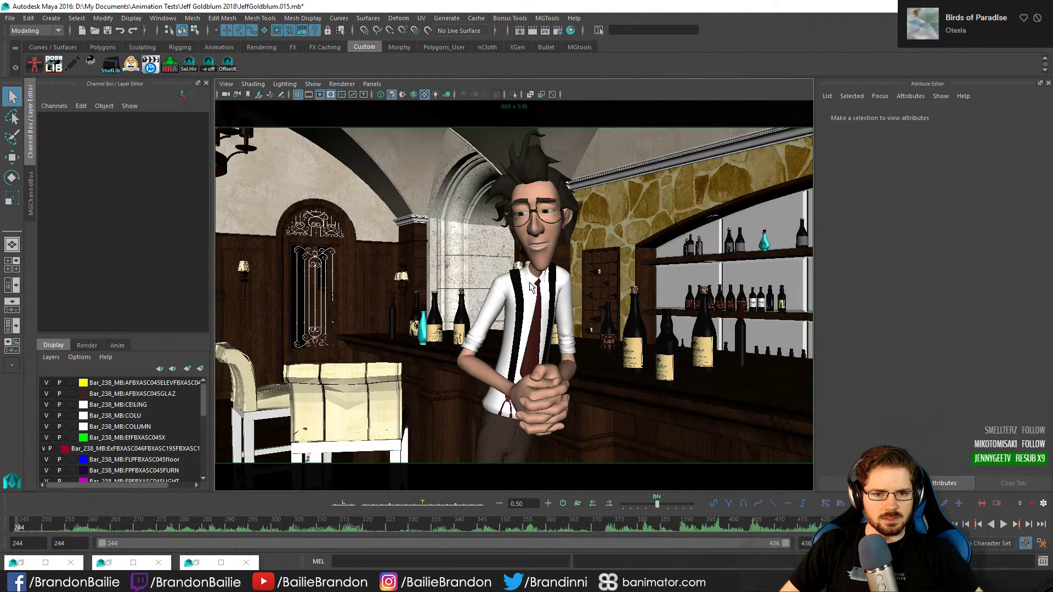
Select the character's ctlPlacement control at its feet in the perspective view and frame the character
{"action": "key", "text": "space"}
{"action": "key", "text": "space"}
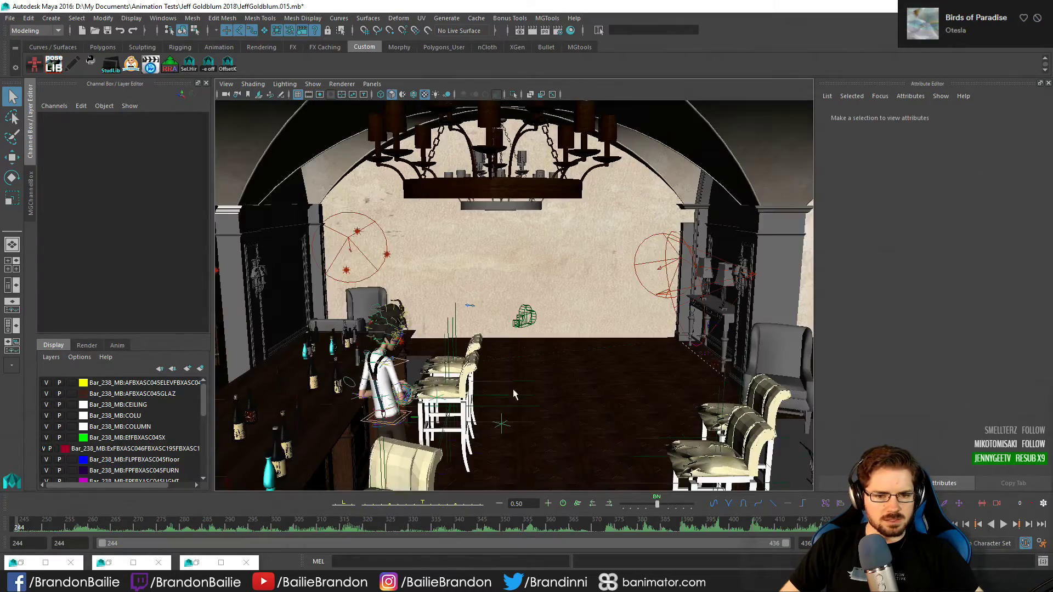
{"action": "left_click_drag", "start_coordinate": [506, 392], "coordinate": [515, 314], "text": "alt"}
{"action": "scroll", "coordinate": [454, 324], "scroll_direction": "up", "scroll_amount": 3}
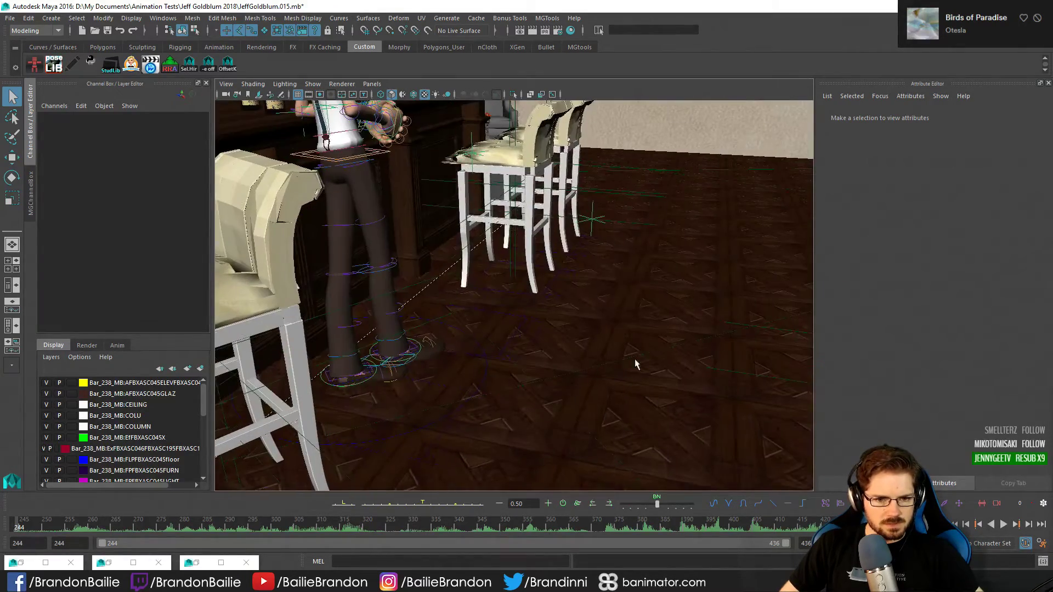
{"action": "left_click", "coordinate": [486, 360]}
{"action": "key", "text": "a"}
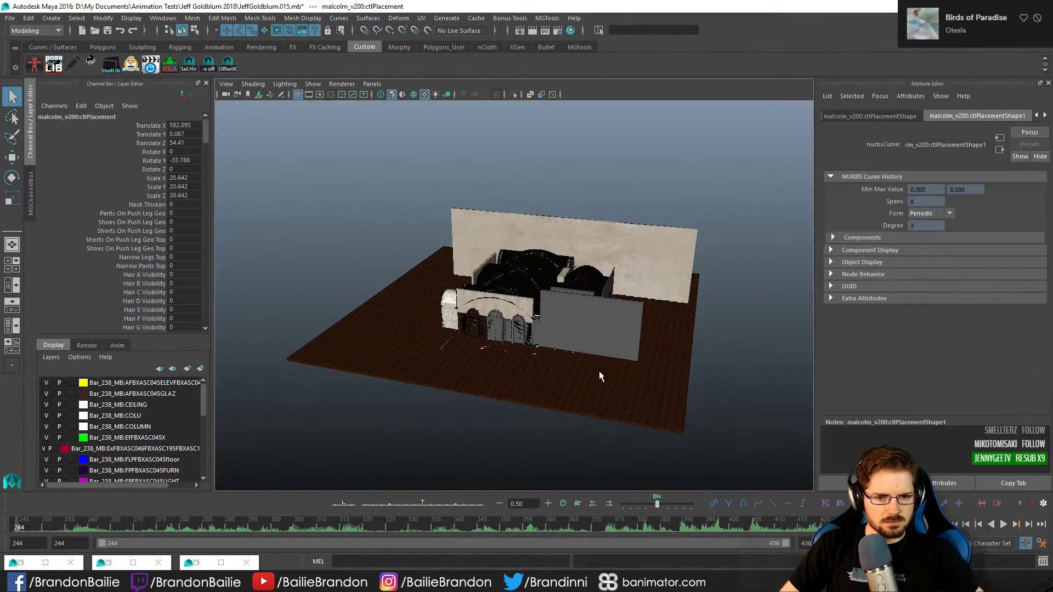
{"action": "left_click_drag", "start_coordinate": [599, 373], "coordinate": [500, 377], "text": "alt"}
{"action": "key", "text": "f"}
{"action": "right_click_drag", "start_coordinate": [392, 273], "coordinate": [507, 286], "text": "alt"}
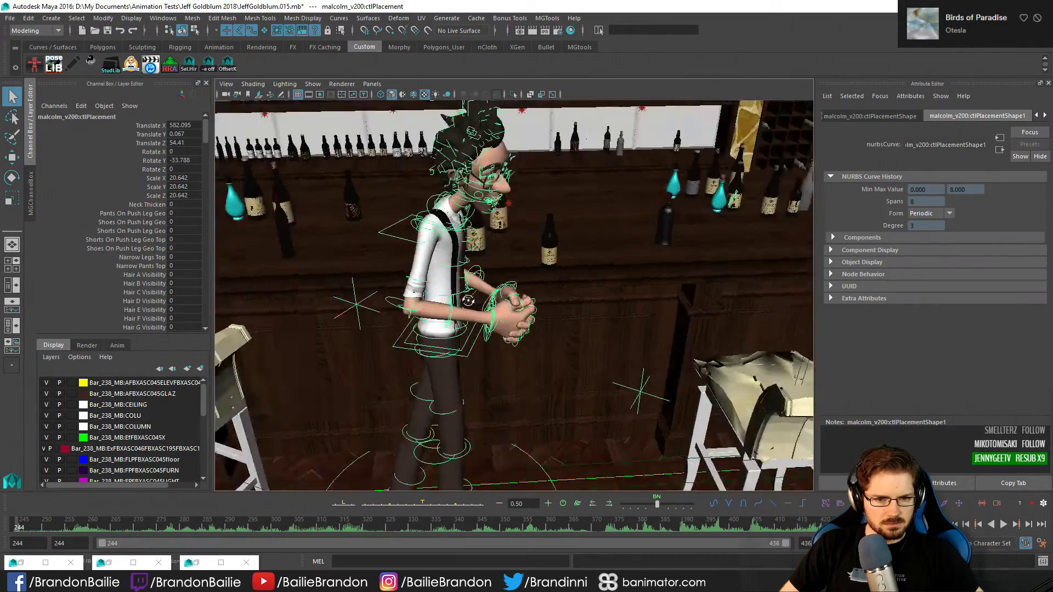
{"action": "left_click_drag", "start_coordinate": [507, 285], "coordinate": [565, 311], "text": "alt"}
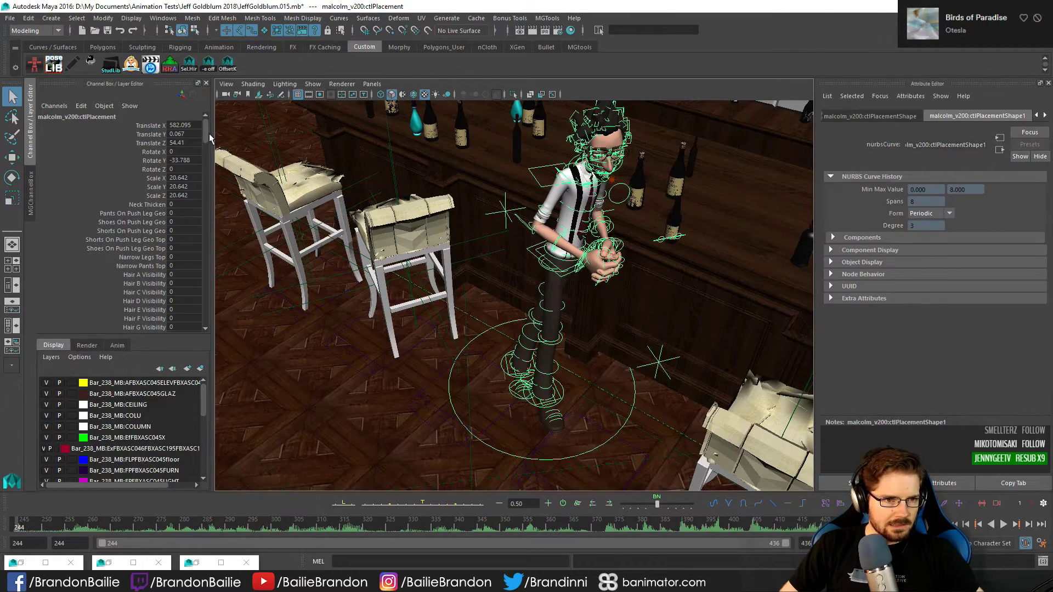
Set Dapperman Shirt Visibility to 0 on the character's placement control
{"action": "left_click_drag", "start_coordinate": [207, 130], "coordinate": [222, 214]}
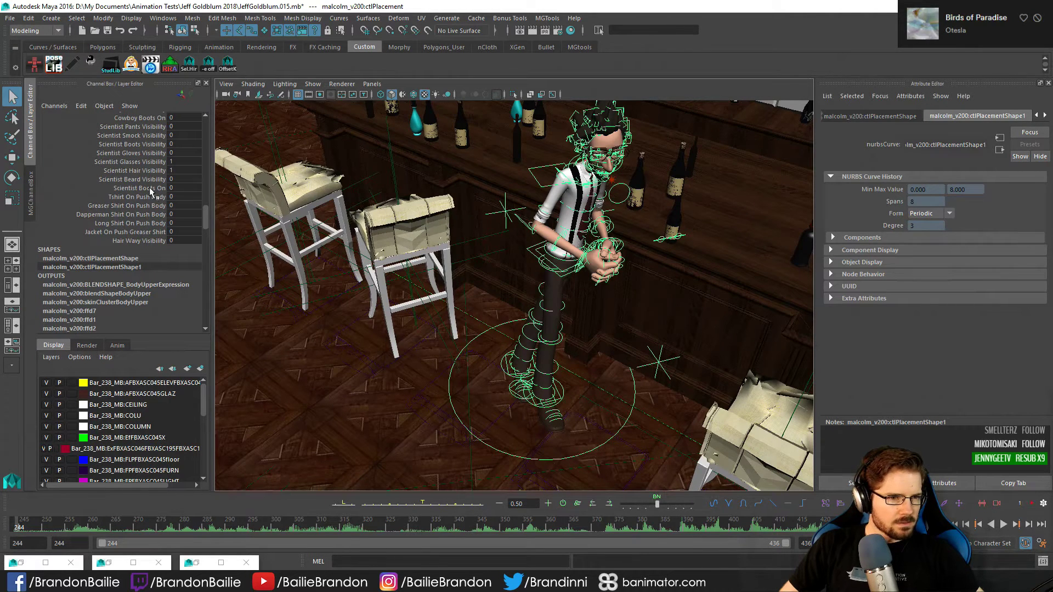
{"action": "scroll", "coordinate": [147, 189], "scroll_direction": "up", "scroll_amount": 1}
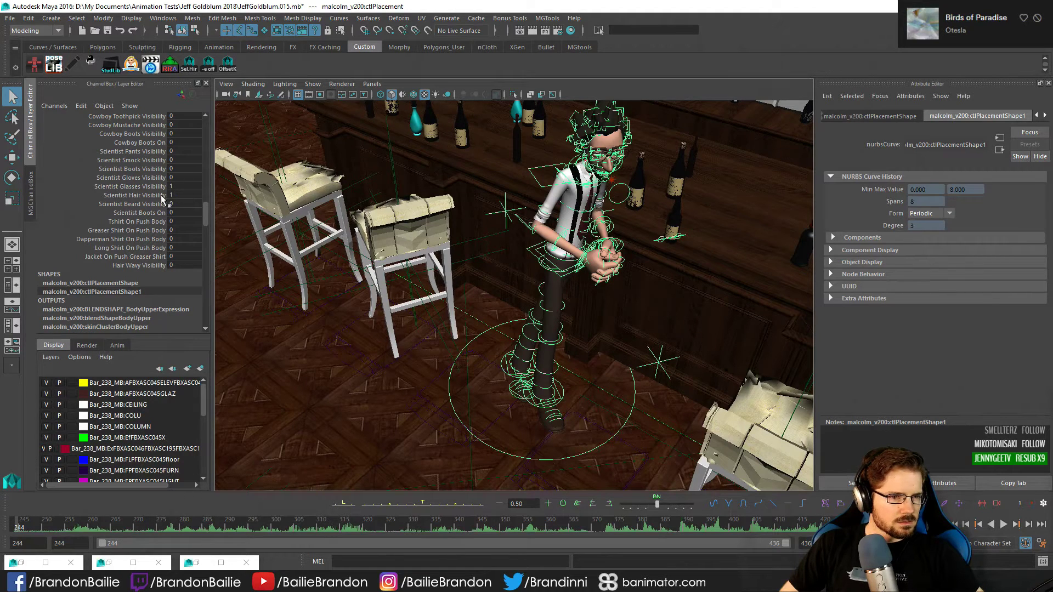
{"action": "scroll", "coordinate": [161, 198], "scroll_direction": "up", "scroll_amount": 8}
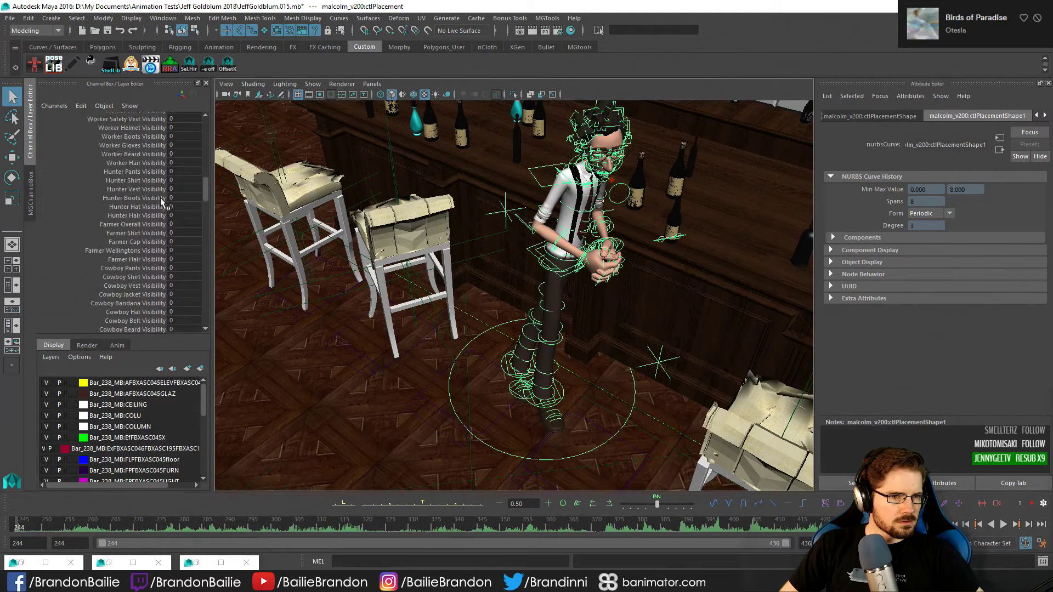
{"action": "scroll", "coordinate": [160, 199], "scroll_direction": "up", "scroll_amount": 5}
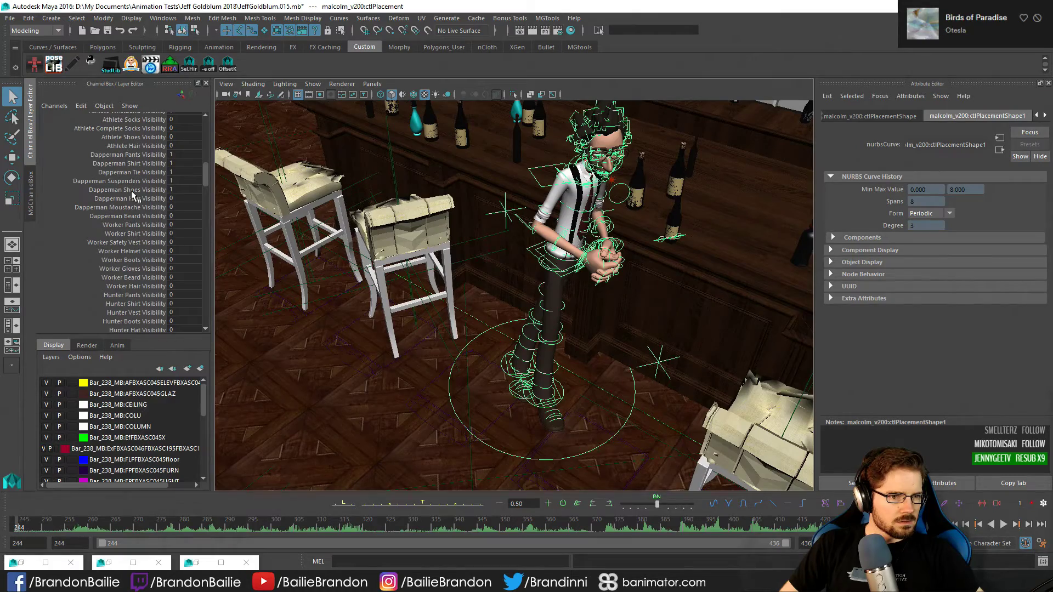
{"action": "left_click", "coordinate": [144, 163]}
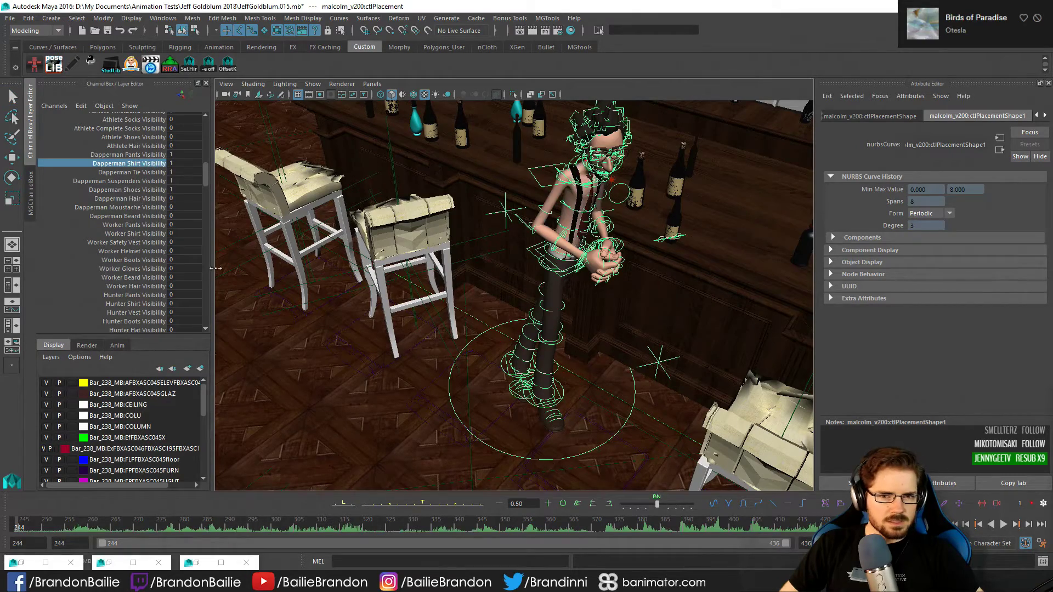
Examine the character's torso and arms without the shirt, up close and through the shot camera with rig controls hidden
{"action": "left_click_drag", "start_coordinate": [556, 310], "coordinate": [471, 280], "text": "alt"}
{"action": "middle_click_drag", "start_coordinate": [471, 280], "coordinate": [401, 300], "text": "alt"}
{"action": "right_click_drag", "start_coordinate": [466, 300], "coordinate": [688, 312], "text": "alt"}
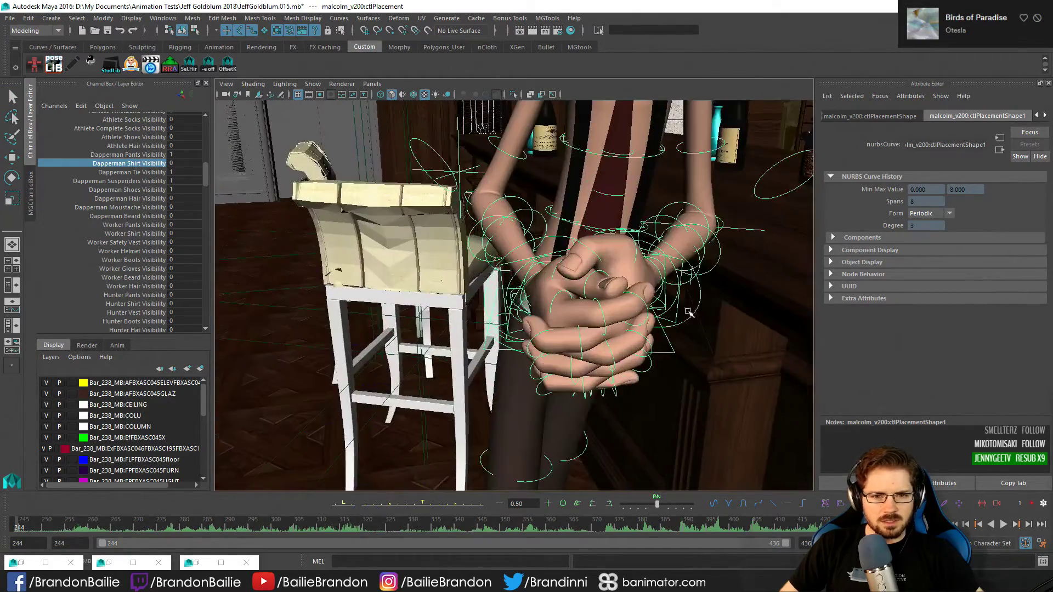
{"action": "middle_click_drag", "start_coordinate": [688, 311], "coordinate": [660, 420], "text": "alt"}
{"action": "right_click_drag", "start_coordinate": [660, 420], "coordinate": [576, 392], "text": "alt"}
{"action": "left_click_drag", "start_coordinate": [576, 392], "coordinate": [591, 351], "text": "alt"}
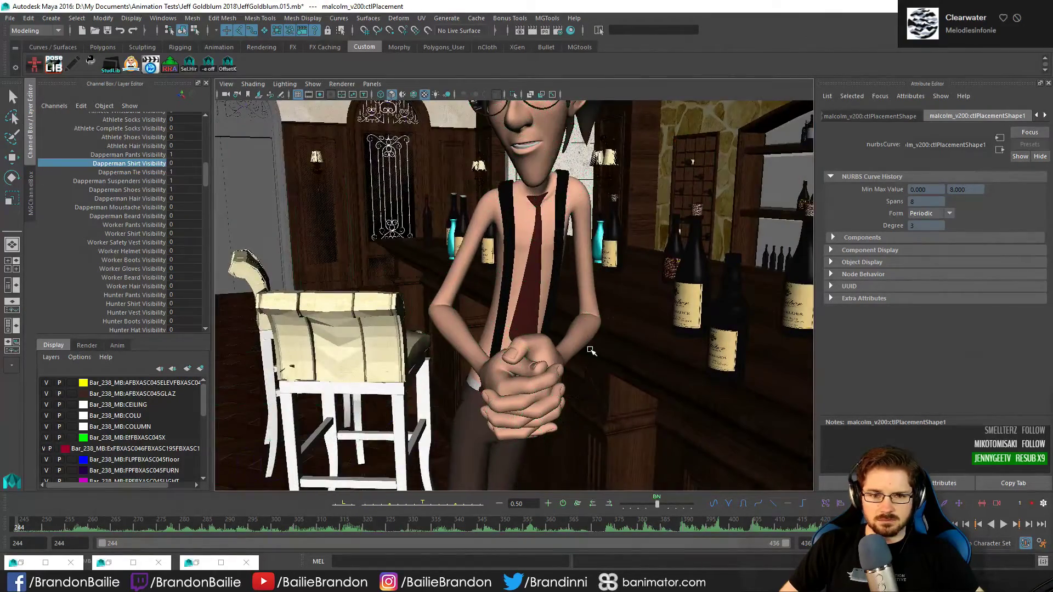
{"action": "key", "text": "F2"}
{"action": "key", "text": "alt+1"}
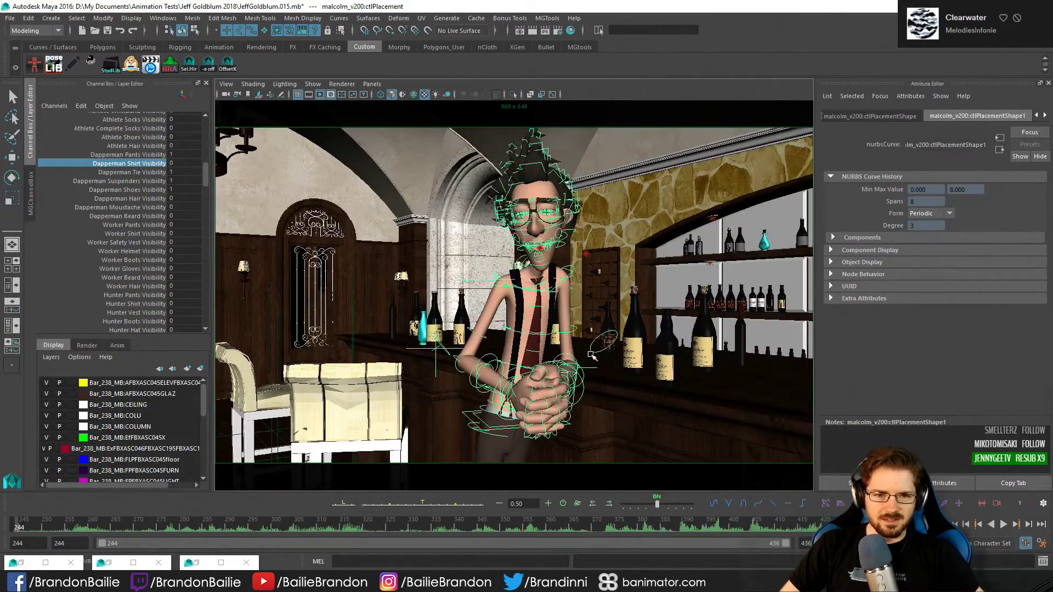
{"action": "key", "text": "alt+1"}
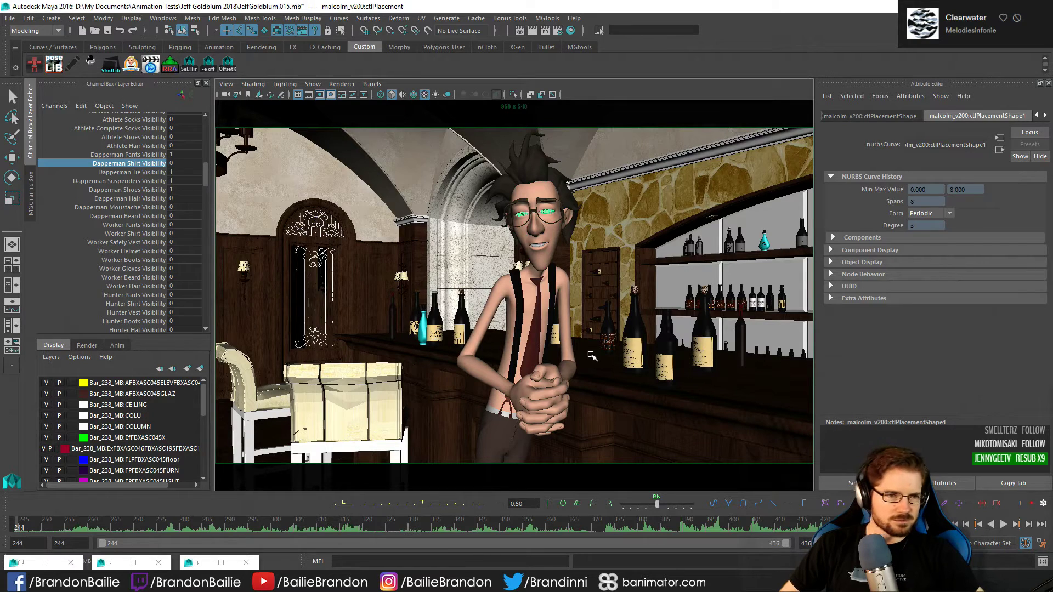
Set Dapperman Shirt Visibility back to 1 on the placement control
{"action": "left_click", "coordinate": [148, 163]}
{"action": "middle_click_drag", "start_coordinate": [620, 348], "coordinate": [659, 346]}
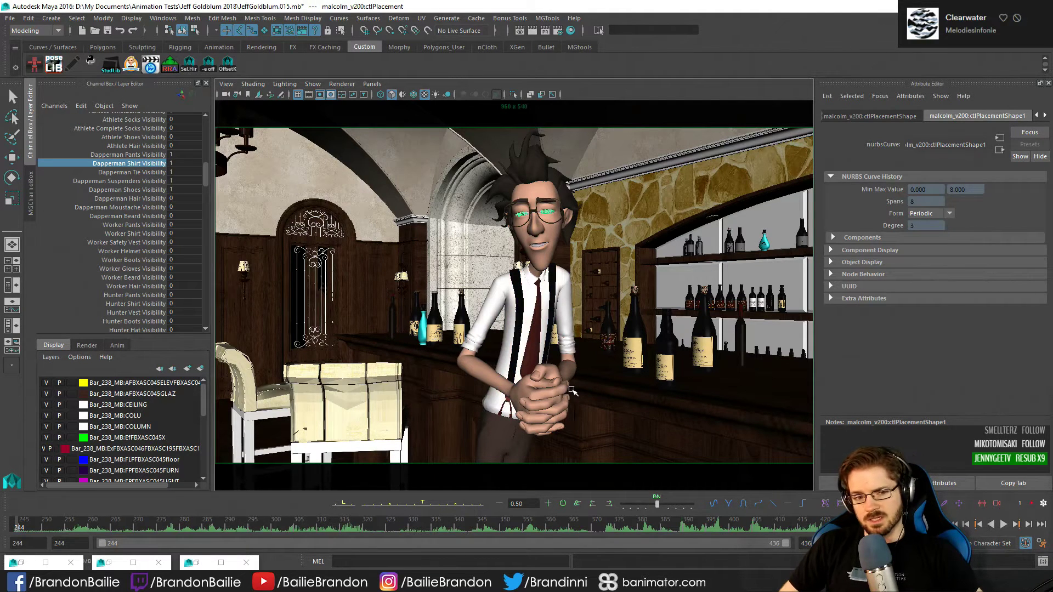
Select the Dapperman Pants Visibility channel and compare the character's clothing with the render in the V-Ray frame buffer
{"action": "left_click", "coordinate": [147, 156]}
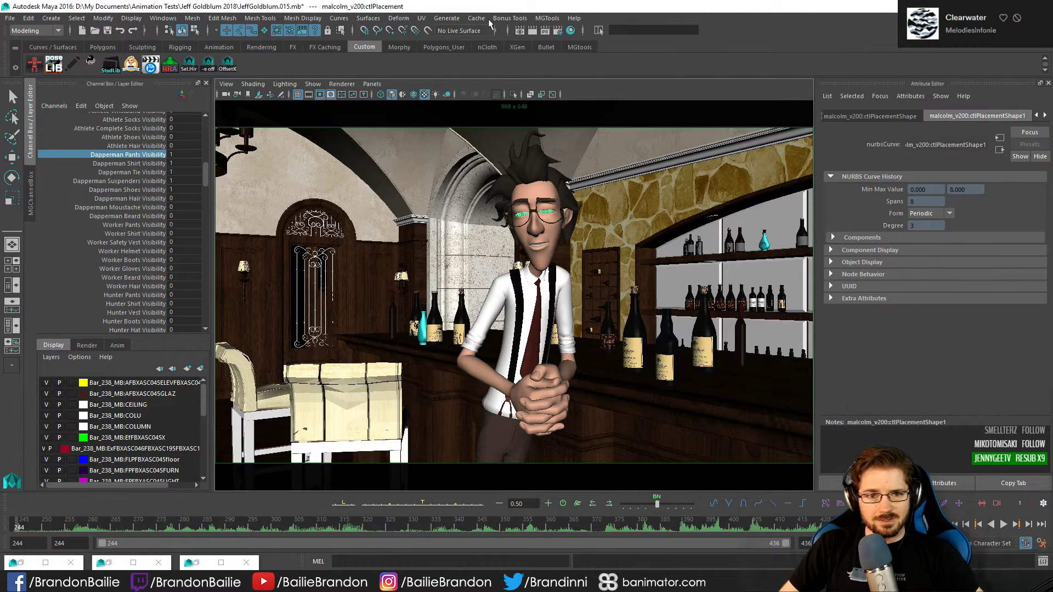
{"action": "left_click", "coordinate": [29, 567]}
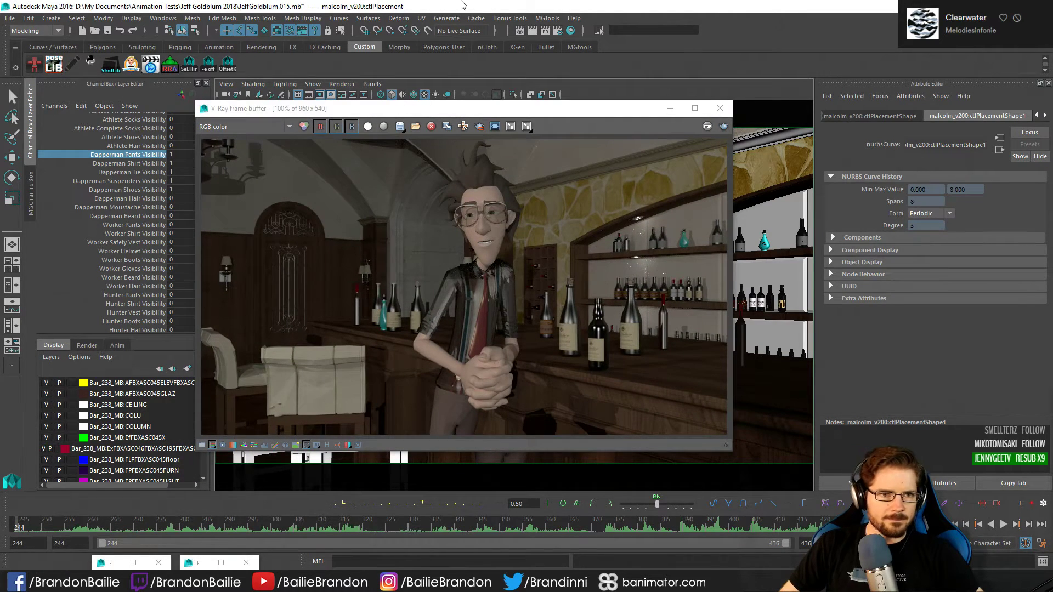
{"action": "left_click", "coordinate": [671, 109]}
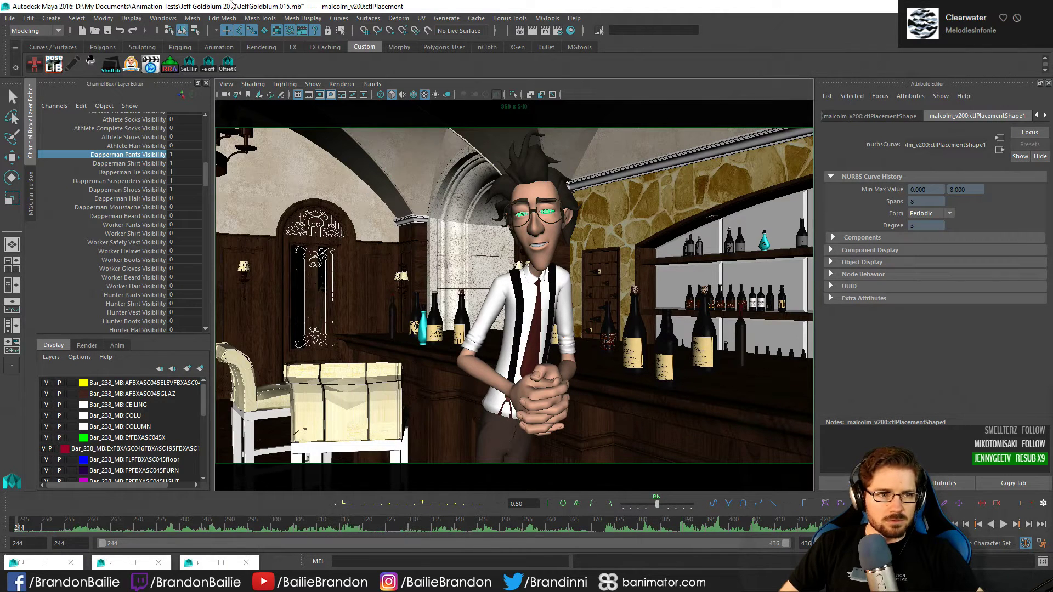
Dock AnimSchoolPicker beside the Attribute Editor on its malcolm_v200_outfits page and use it to hide the Dapperman shirt
{"action": "key", "text": "q"}
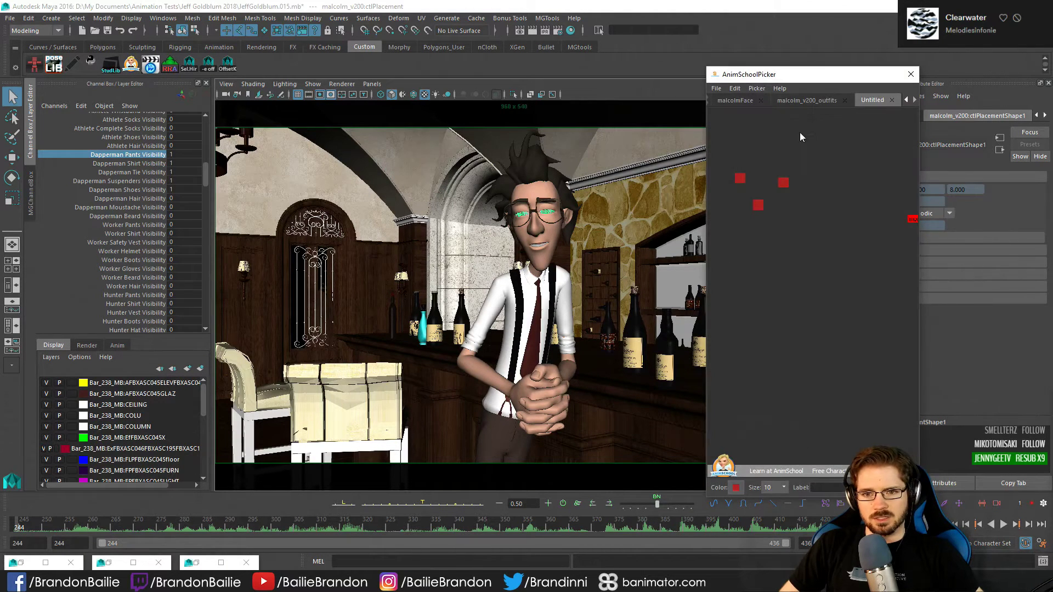
{"action": "left_click", "coordinate": [809, 101]}
{"action": "left_click_drag", "start_coordinate": [804, 79], "coordinate": [942, 96]}
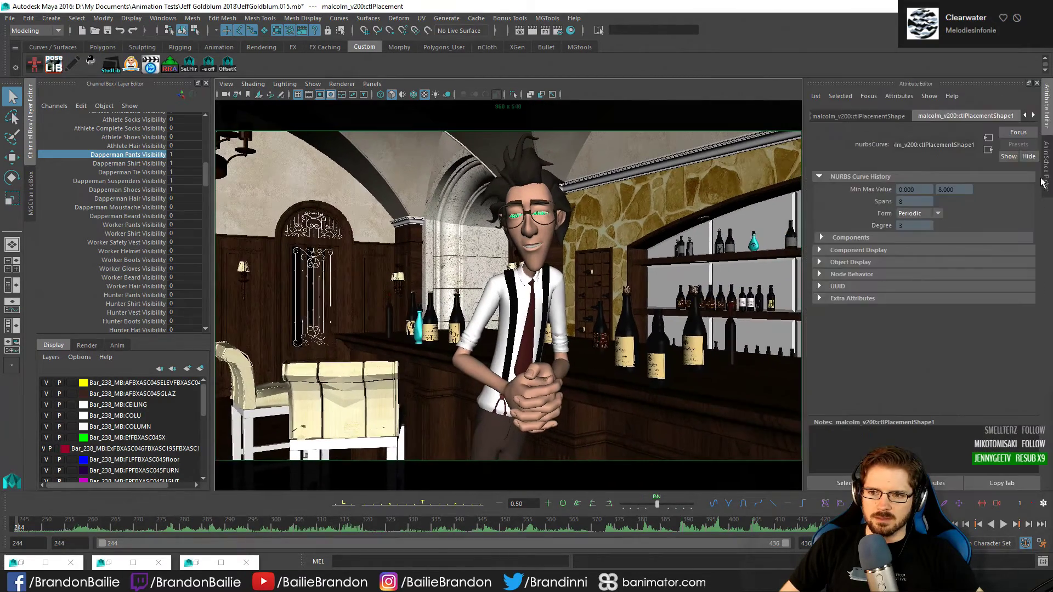
{"action": "left_click_drag", "start_coordinate": [866, 144], "coordinate": [821, 158]}
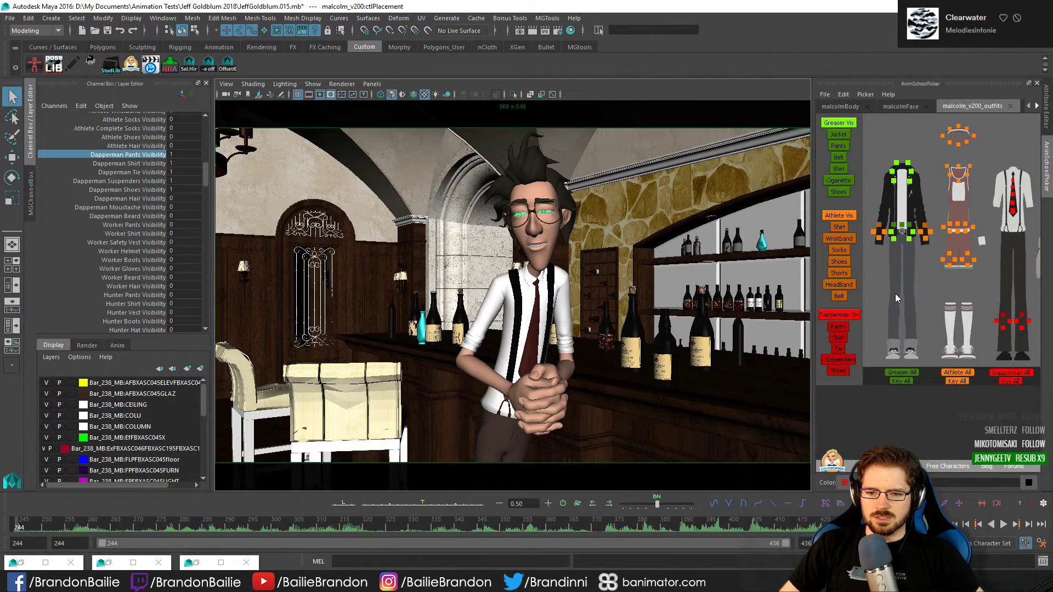
{"action": "left_click", "coordinate": [839, 338]}
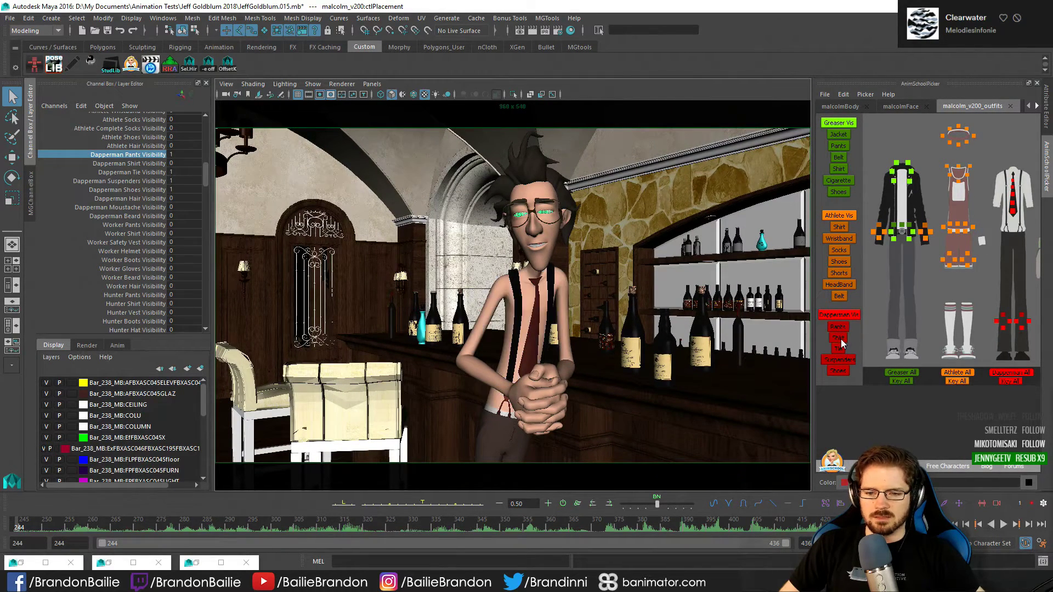
Try the Athlete, Greaser and Worker shirts on the character one at a time, hiding each again
{"action": "left_click", "coordinate": [839, 227]}
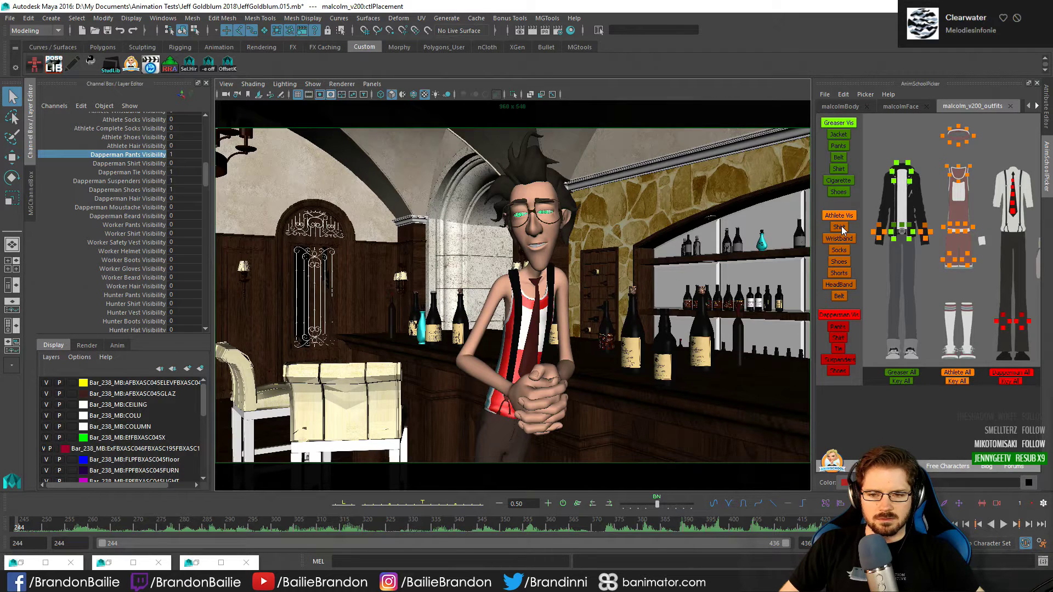
{"action": "left_click", "coordinate": [841, 226]}
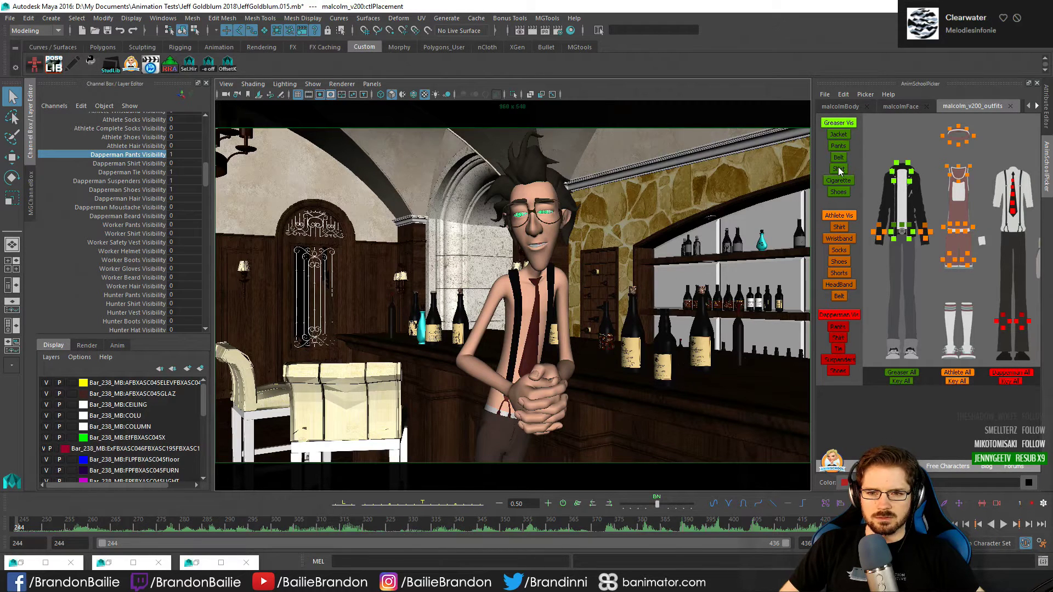
{"action": "left_click", "coordinate": [839, 169]}
{"action": "left_click", "coordinate": [839, 169]}
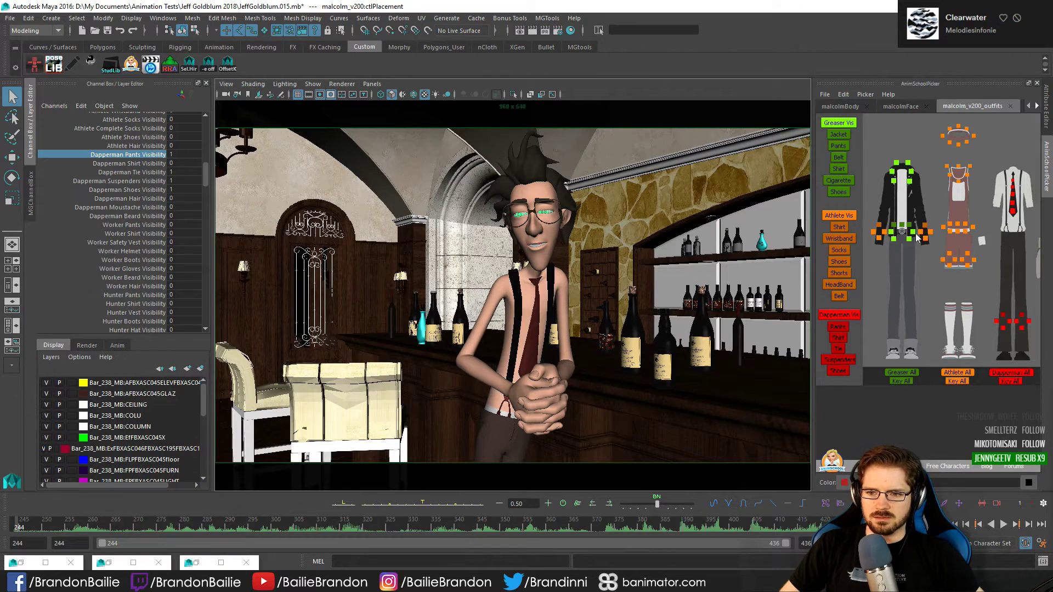
{"action": "middle_click_drag", "start_coordinate": [984, 239], "coordinate": [535, 247], "text": "alt"}
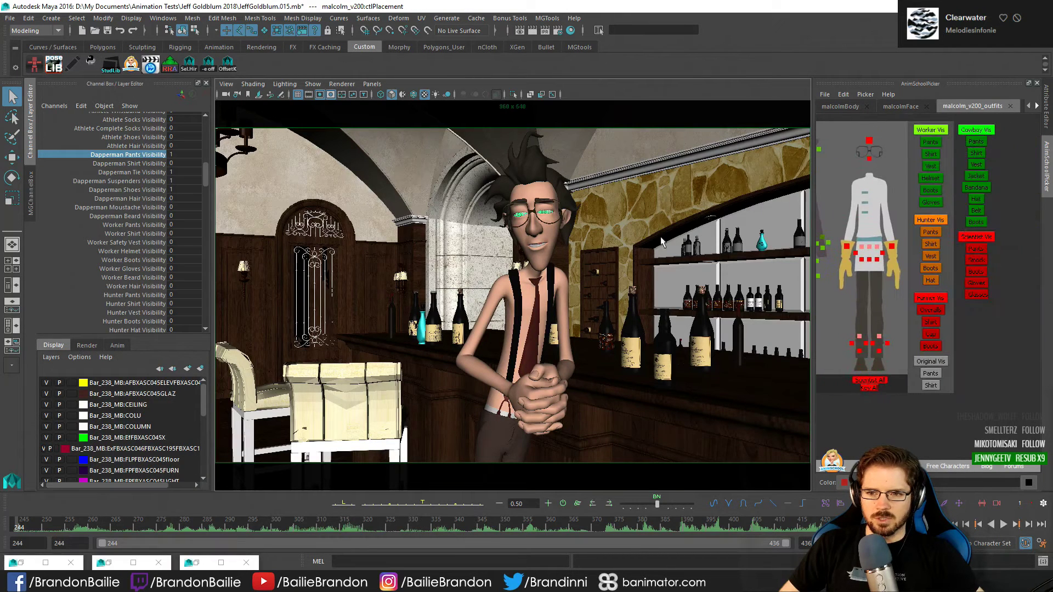
{"action": "left_click", "coordinate": [931, 155]}
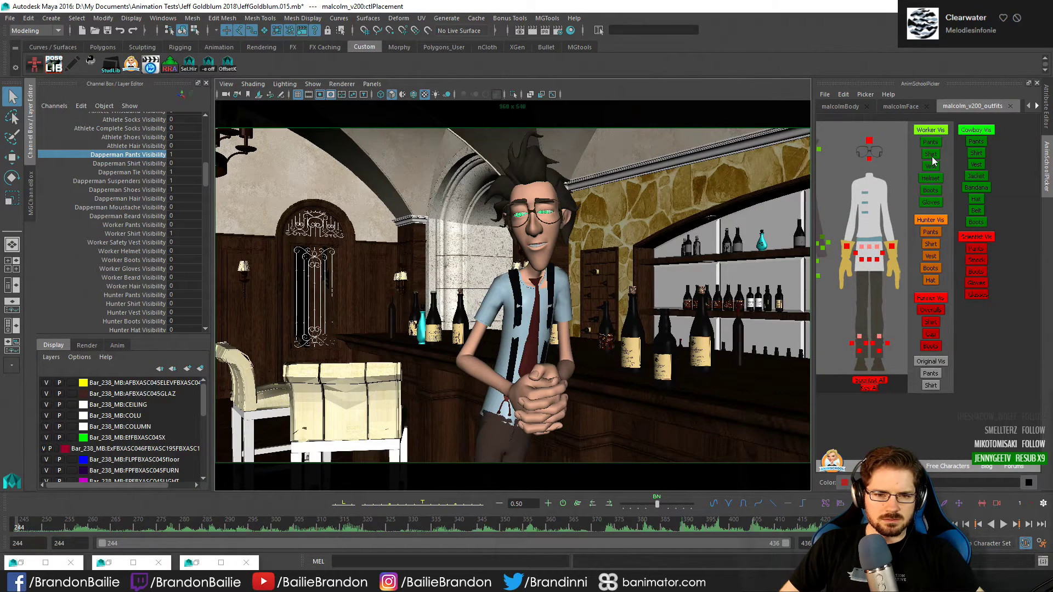
{"action": "left_click", "coordinate": [932, 159]}
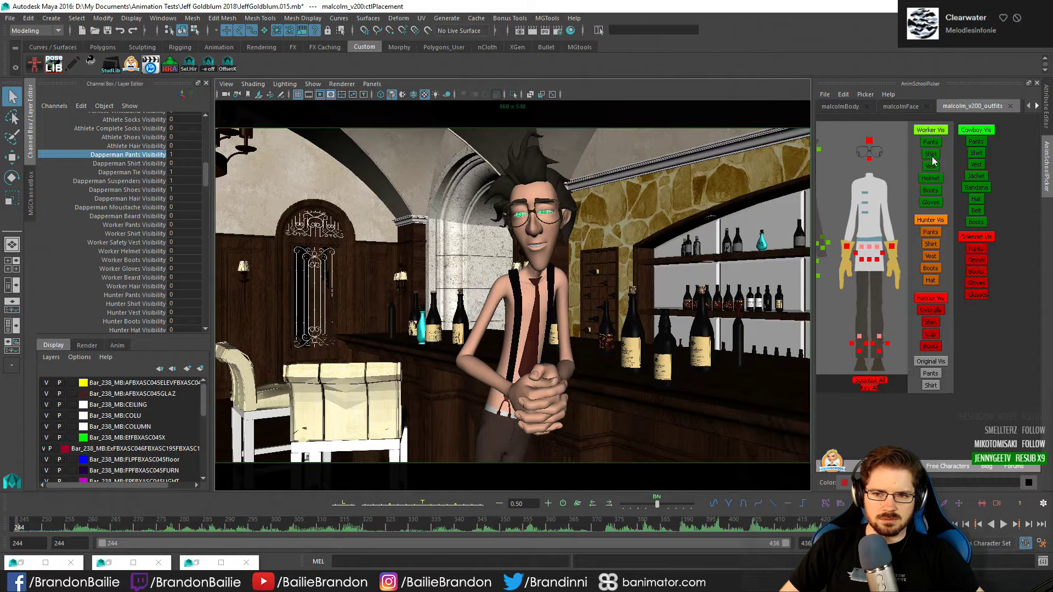
Show the Hunter shirt on the character and select its mesh in the viewport
{"action": "left_click", "coordinate": [932, 245]}
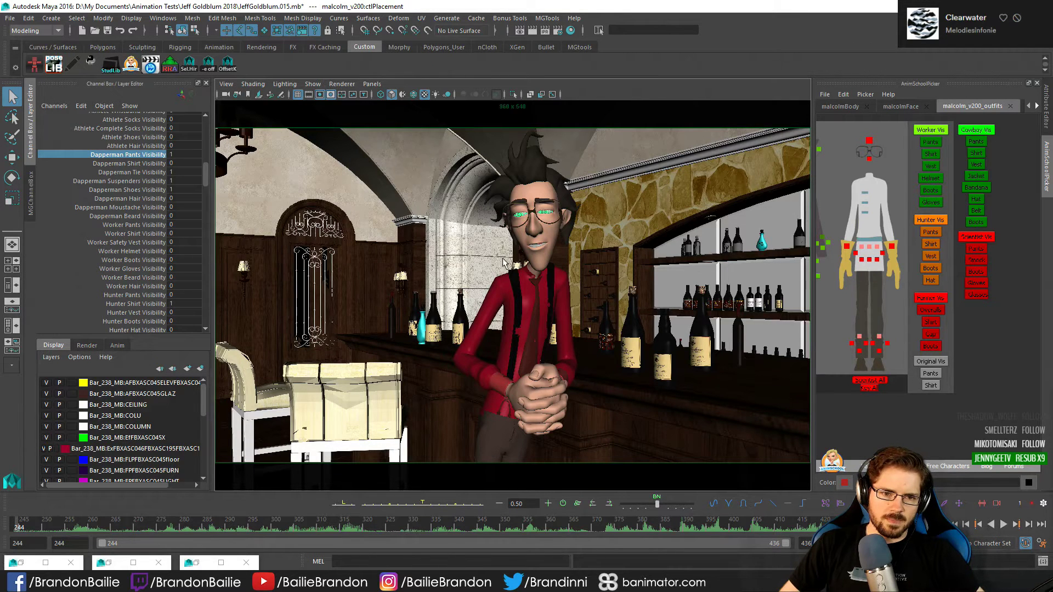
{"action": "left_click", "coordinate": [506, 280]}
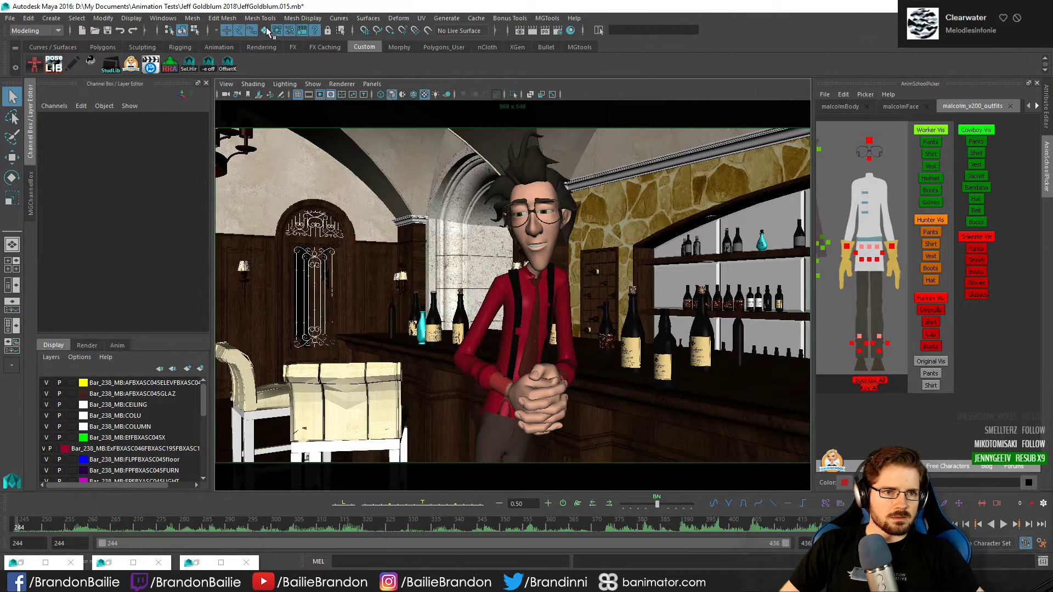
{"action": "left_click", "coordinate": [509, 292]}
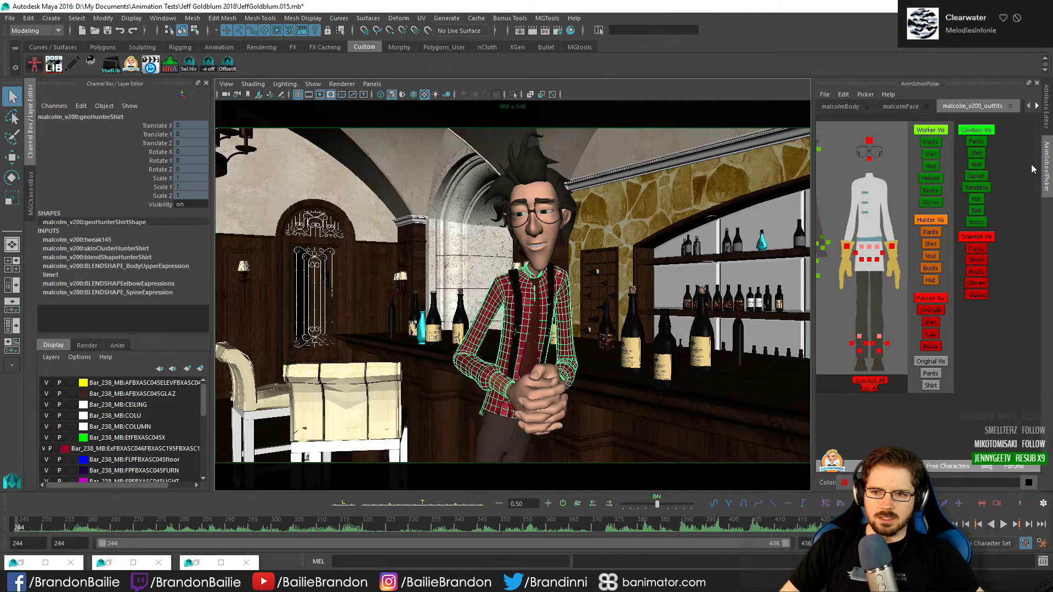
Set the Color of the Hunter shirt's HunterLightRed_phongSH material to white
{"action": "left_click", "coordinate": [1046, 107]}
{"action": "scroll", "coordinate": [964, 119], "scroll_direction": "down", "scroll_amount": 3}
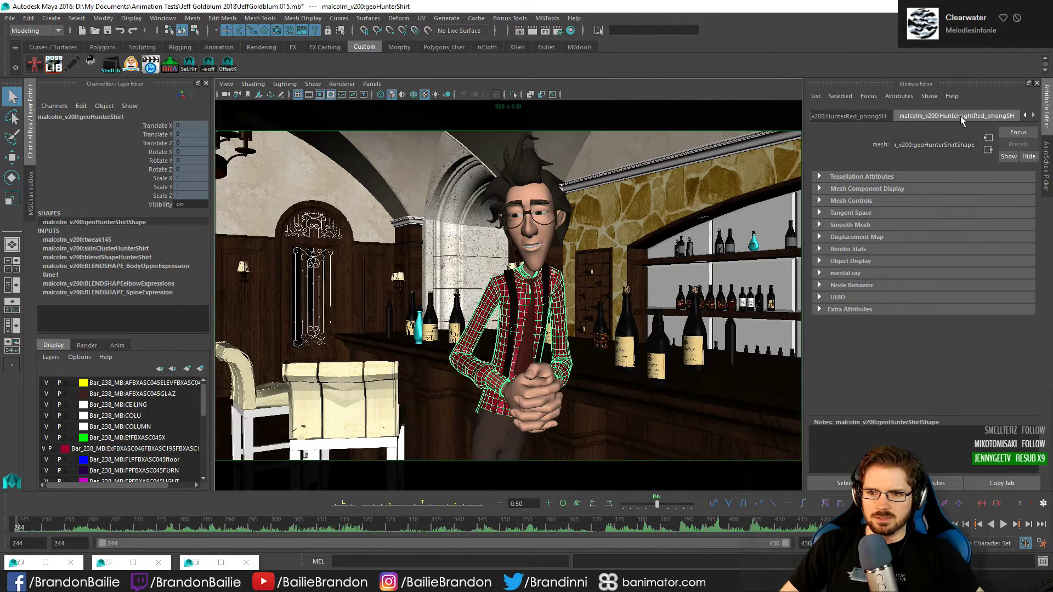
{"action": "left_click", "coordinate": [959, 116]}
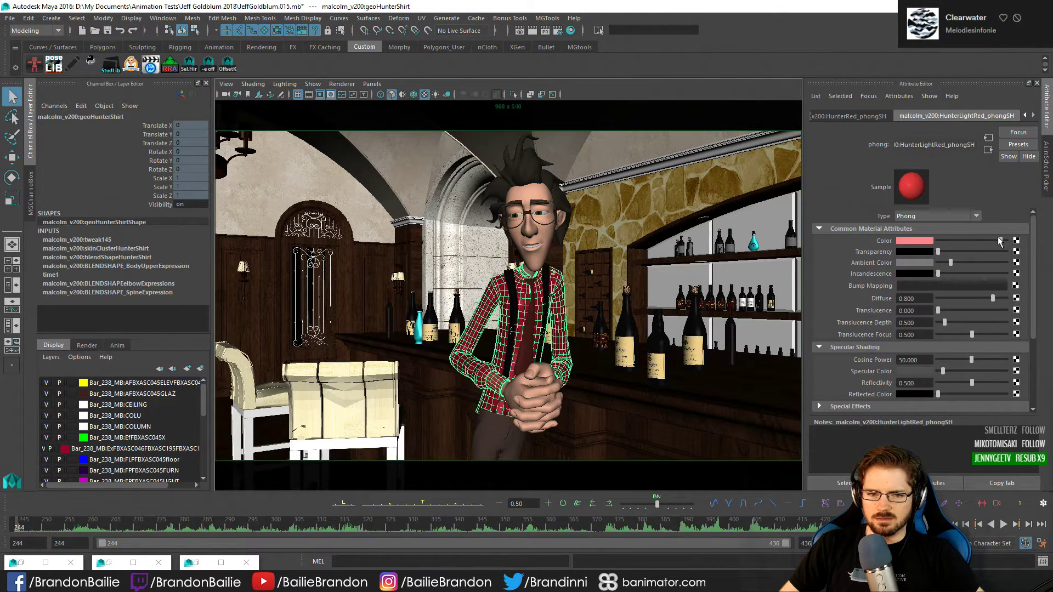
{"action": "left_click", "coordinate": [916, 242]}
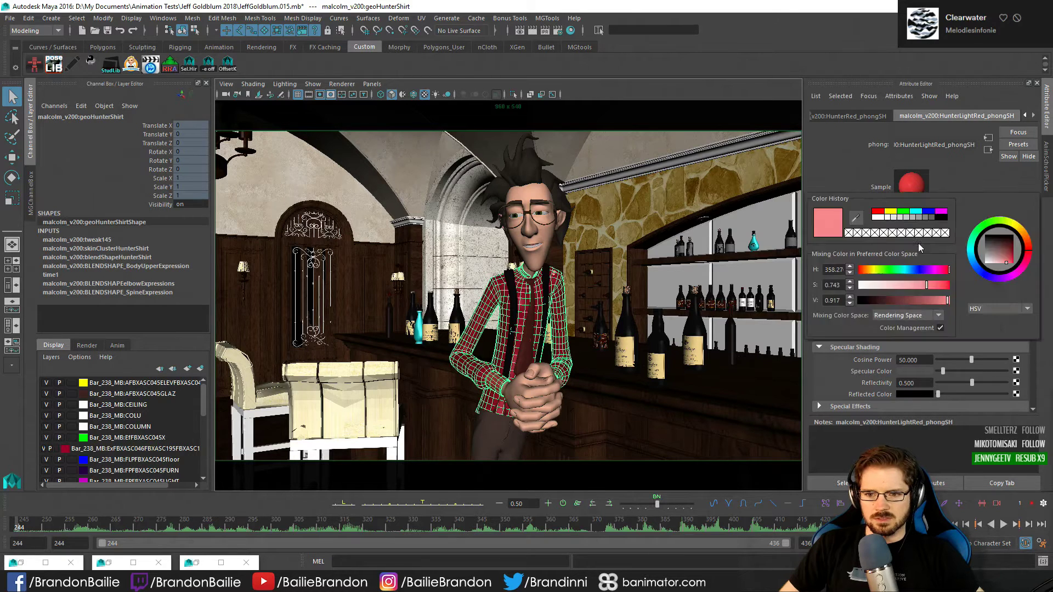
{"action": "left_click", "coordinate": [904, 240]}
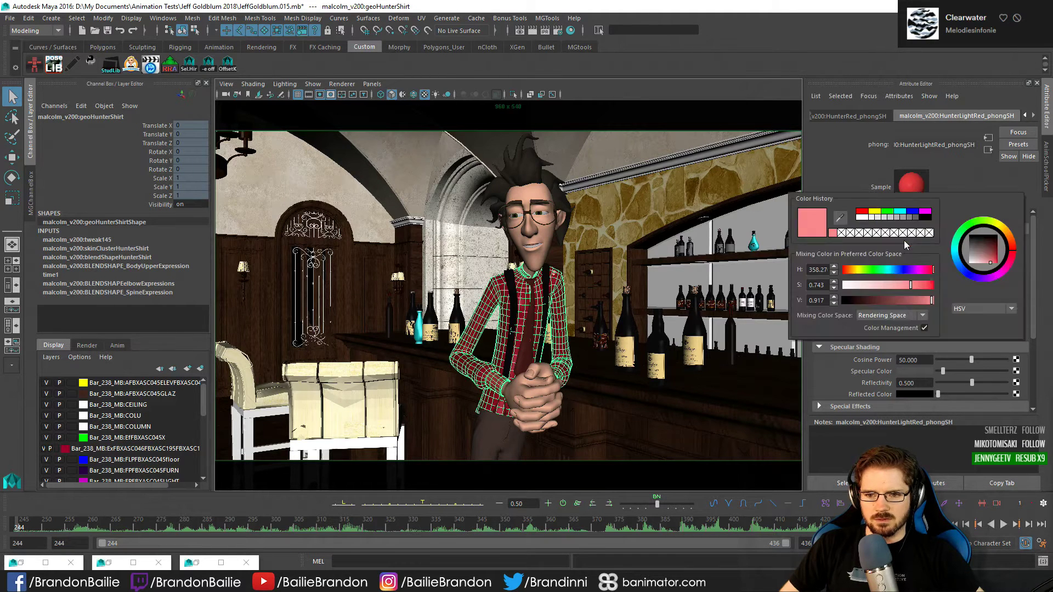
{"action": "left_click", "coordinate": [859, 217]}
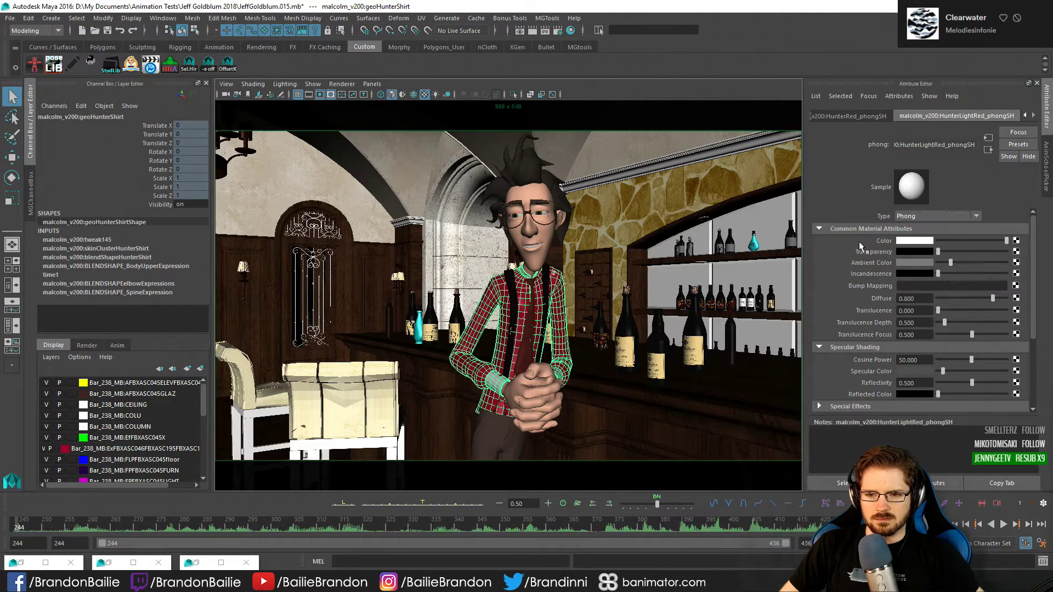
Set the Color of the Hunter shirt's HunterRed_phongSH material to white and deselect the shirt
{"action": "left_click", "coordinate": [590, 147]}
{"action": "left_click", "coordinate": [496, 286]}
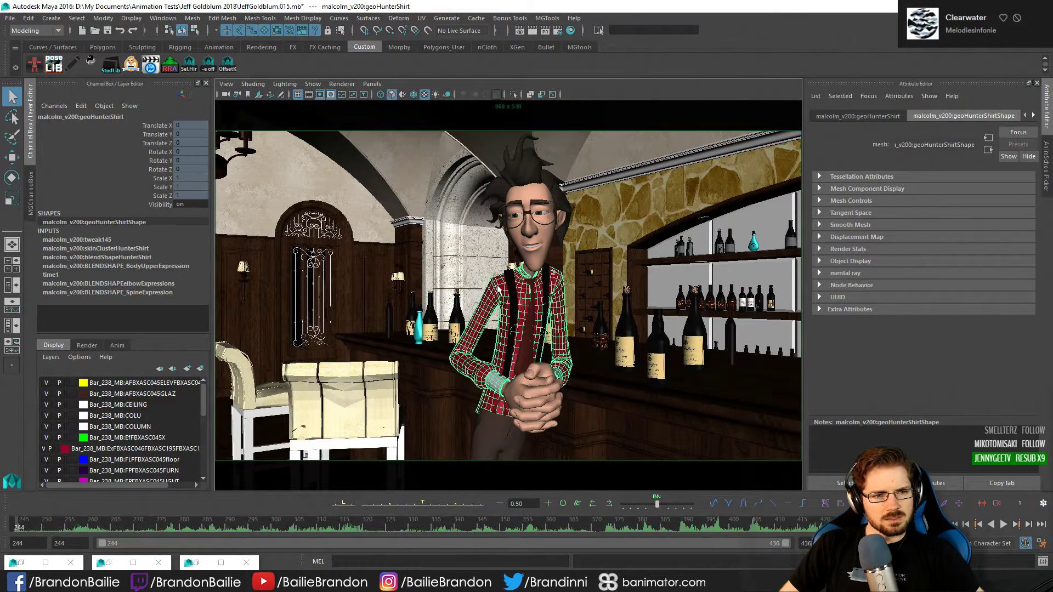
{"action": "scroll", "coordinate": [972, 119], "scroll_direction": "down", "scroll_amount": 5}
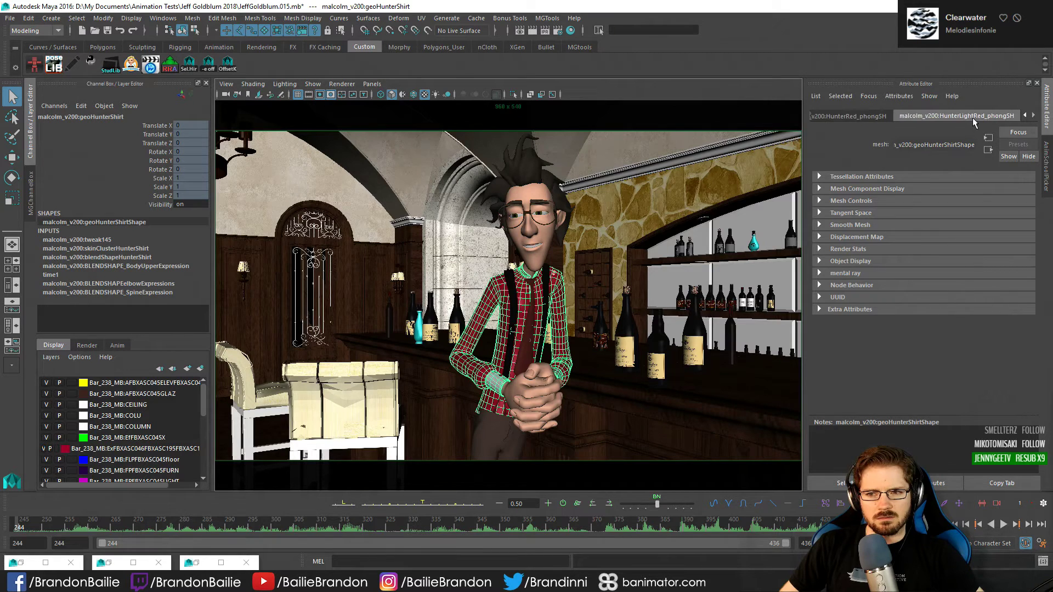
{"action": "left_click", "coordinate": [859, 117]}
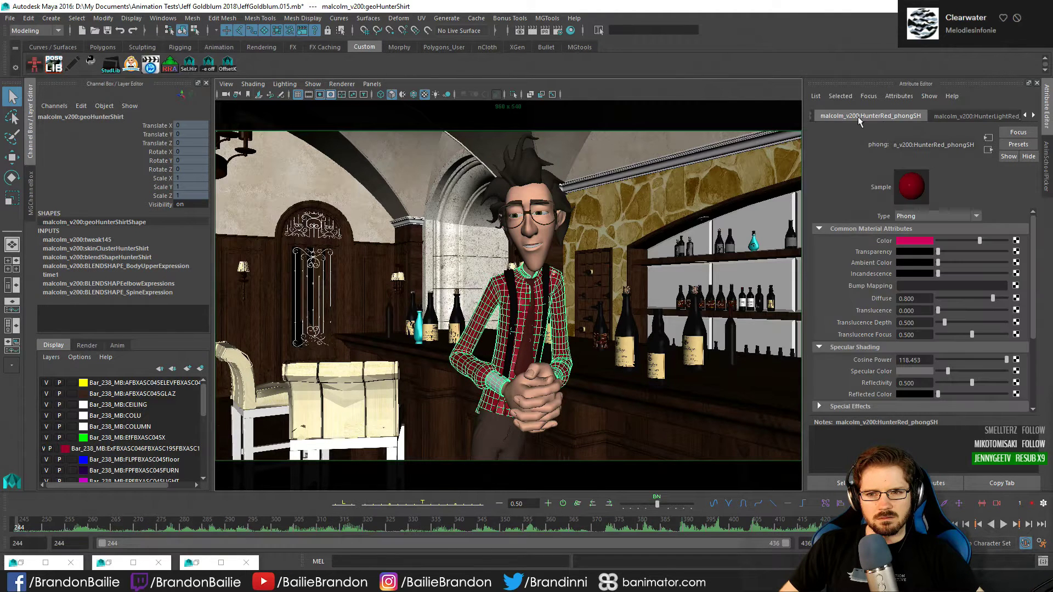
{"action": "left_click", "coordinate": [965, 119]}
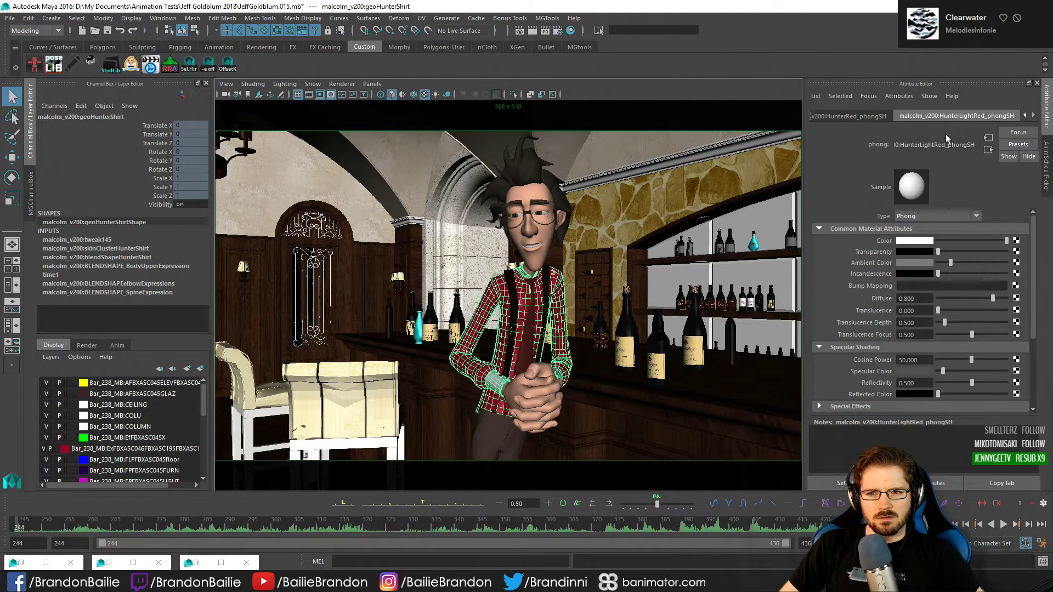
{"action": "left_click", "coordinate": [848, 117]}
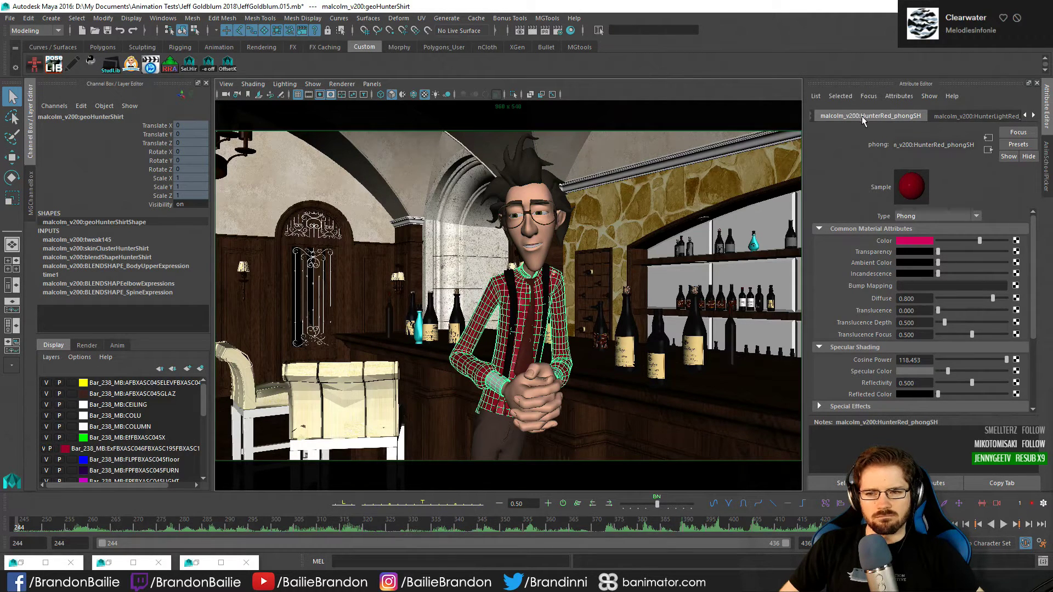
{"action": "left_click_drag", "start_coordinate": [980, 243], "coordinate": [1006, 242]}
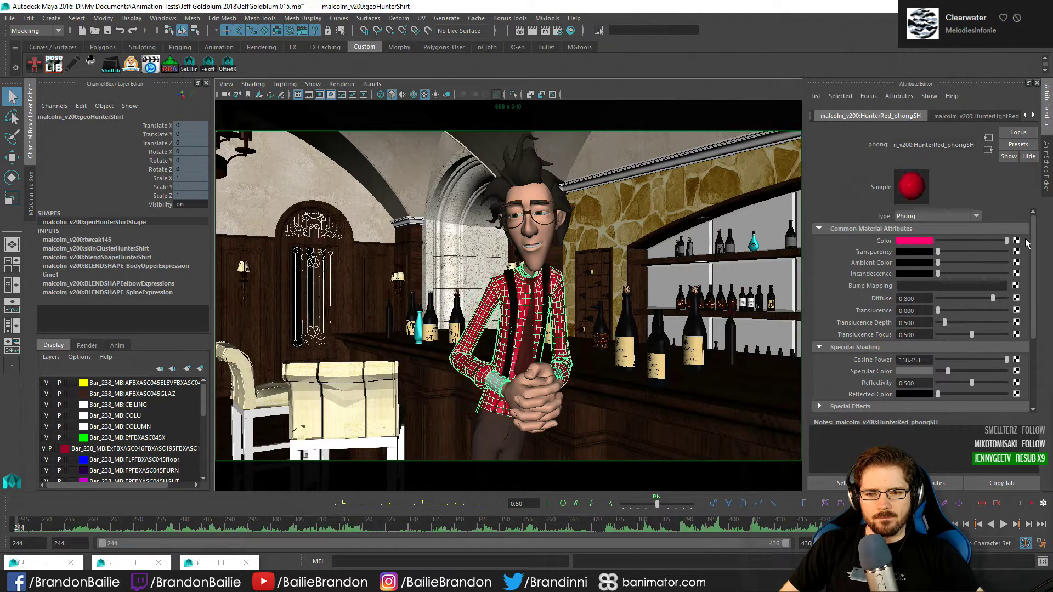
{"action": "left_click", "coordinate": [925, 245]}
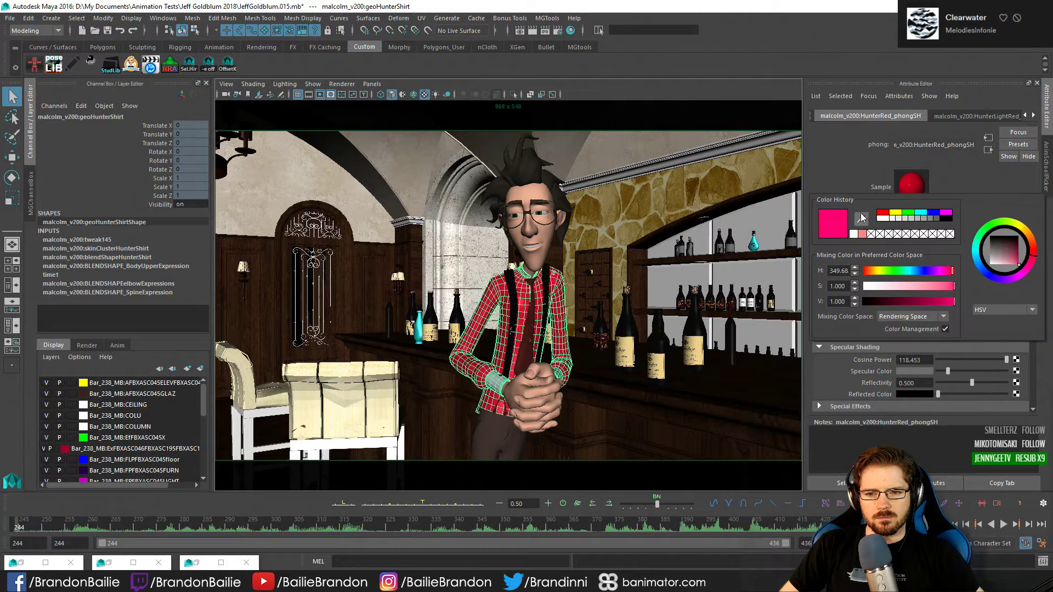
{"action": "left_click", "coordinate": [885, 225]}
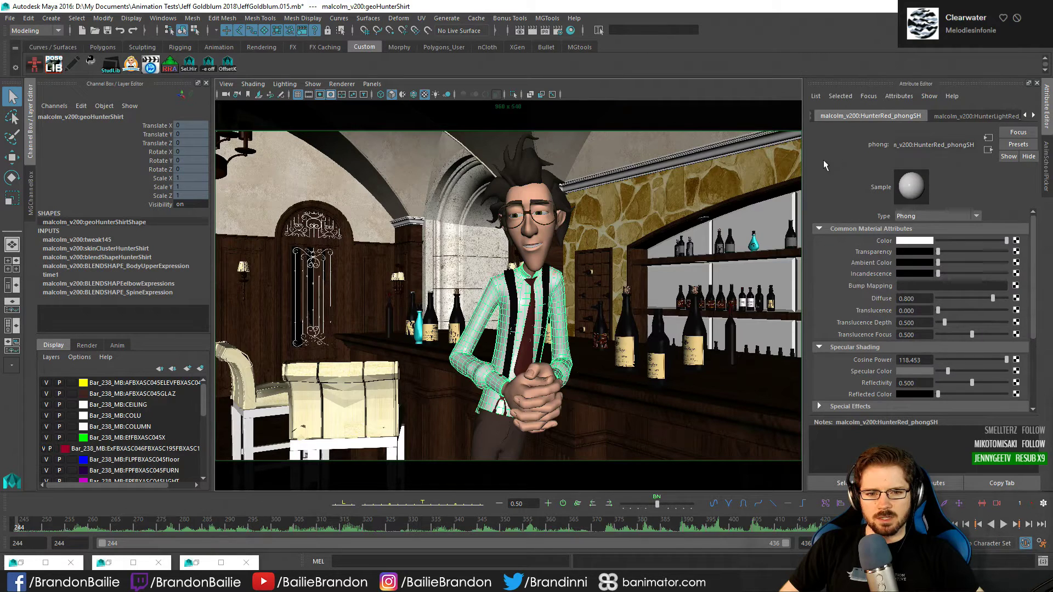
{"action": "left_click", "coordinate": [669, 207]}
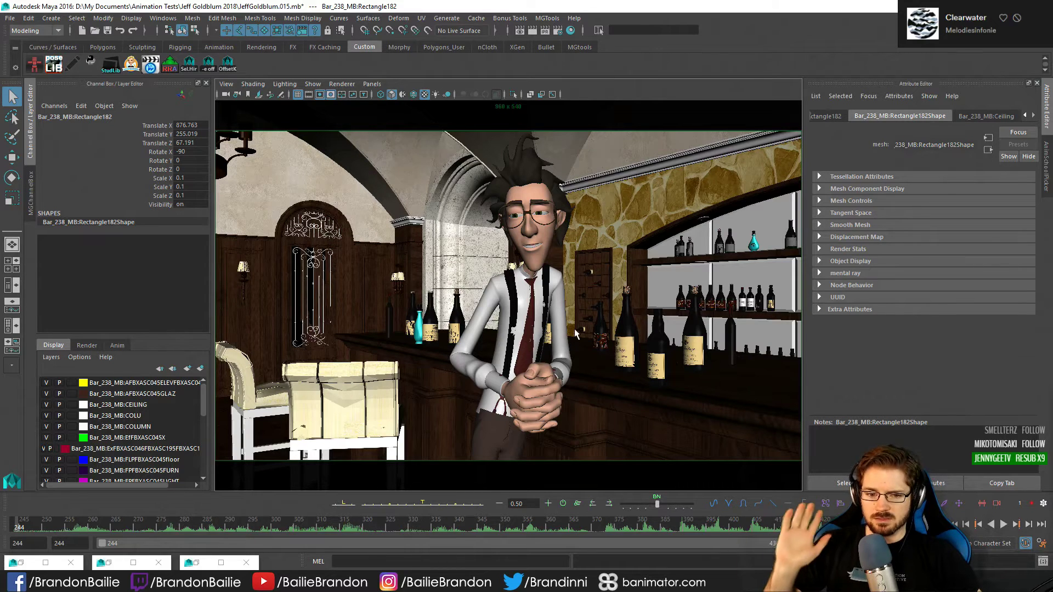
Select the Hunter shirt and set the Reflectivity of its HunterRed_phongSH material to 0
{"action": "left_click", "coordinate": [501, 291]}
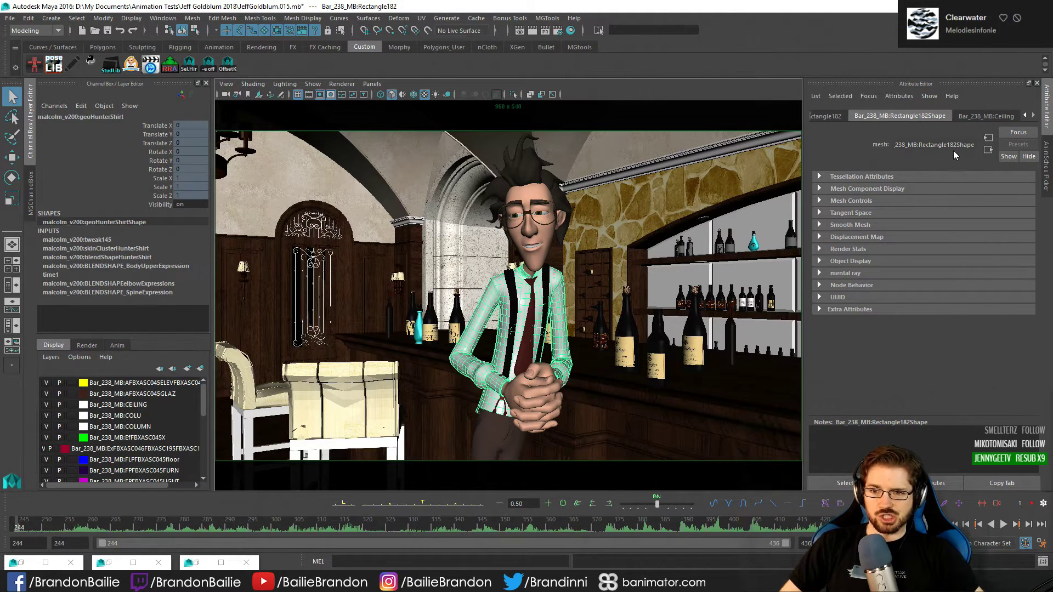
{"action": "scroll", "coordinate": [956, 116], "scroll_direction": "down", "scroll_amount": 2}
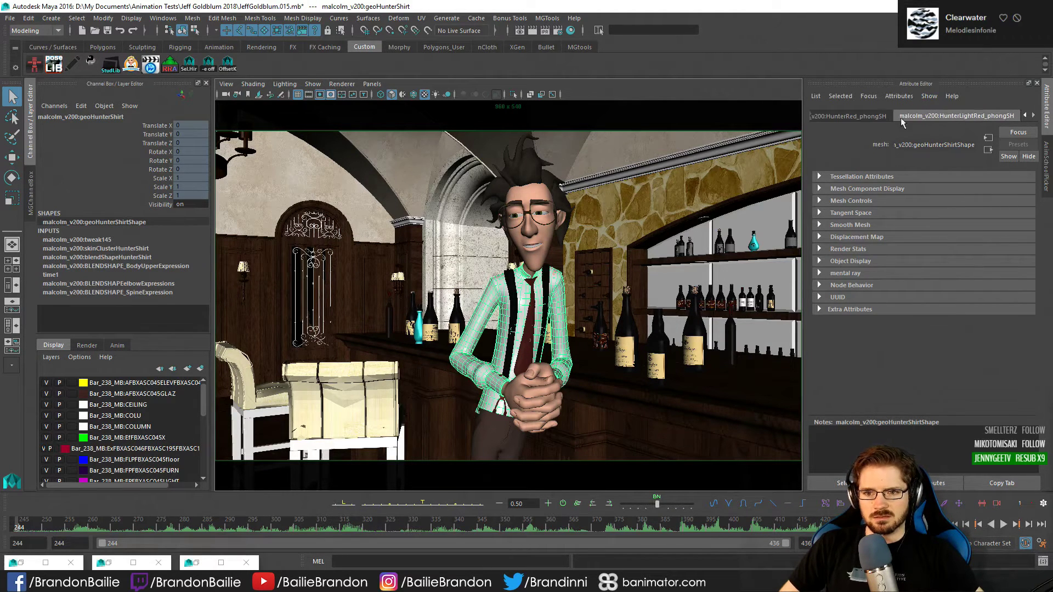
{"action": "left_click", "coordinate": [861, 115]}
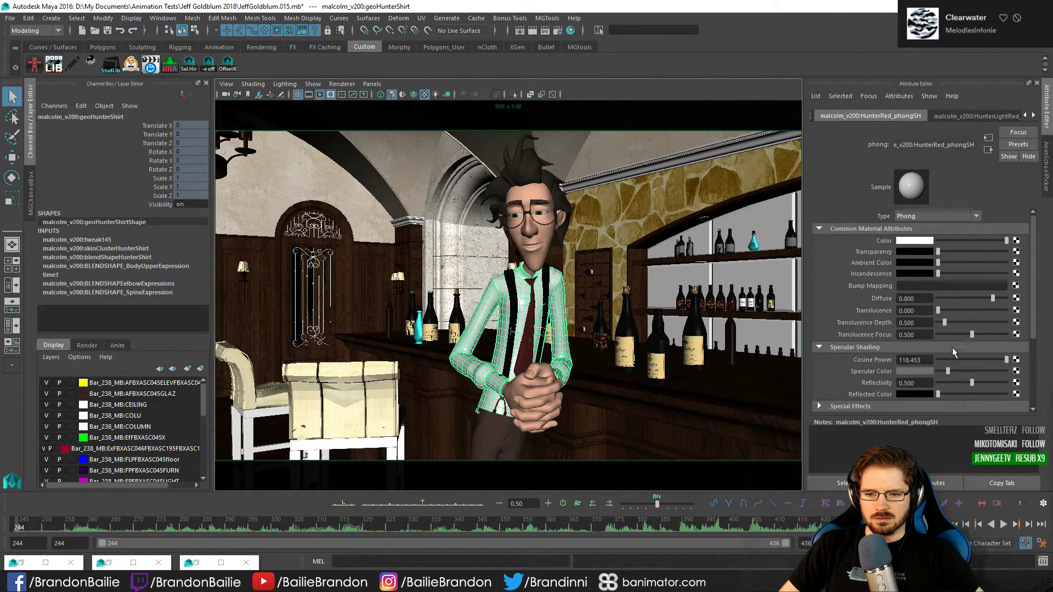
{"action": "left_click_drag", "start_coordinate": [972, 383], "coordinate": [906, 383]}
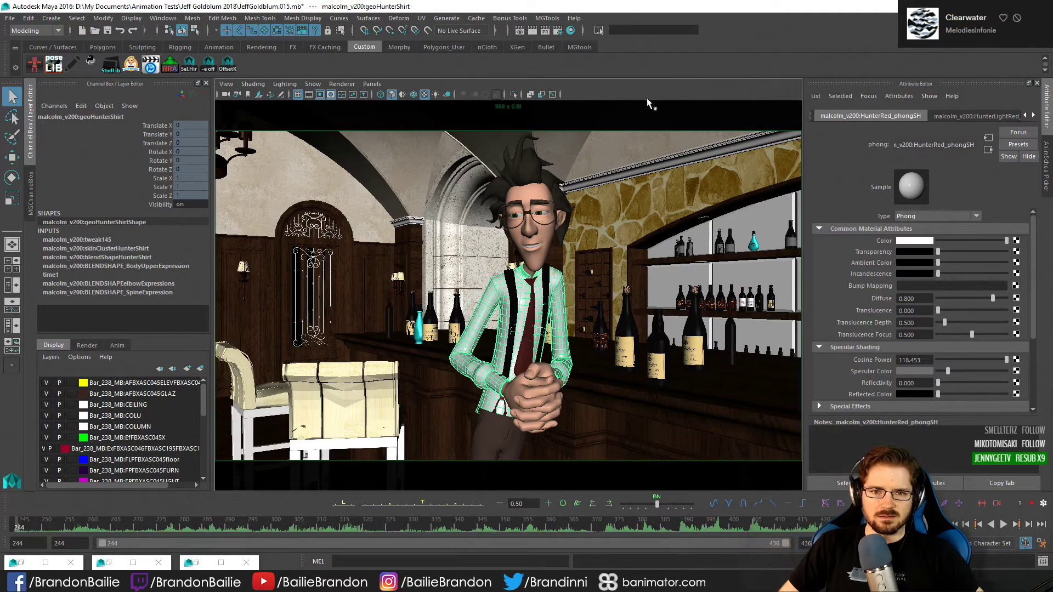
On HunterLightRed_phongSH, set Reflectivity, Translucence Depth and Translucence Focus to 0 and Cosine Power to 54.585, and change the material type to Lambert
{"action": "left_click", "coordinate": [975, 116]}
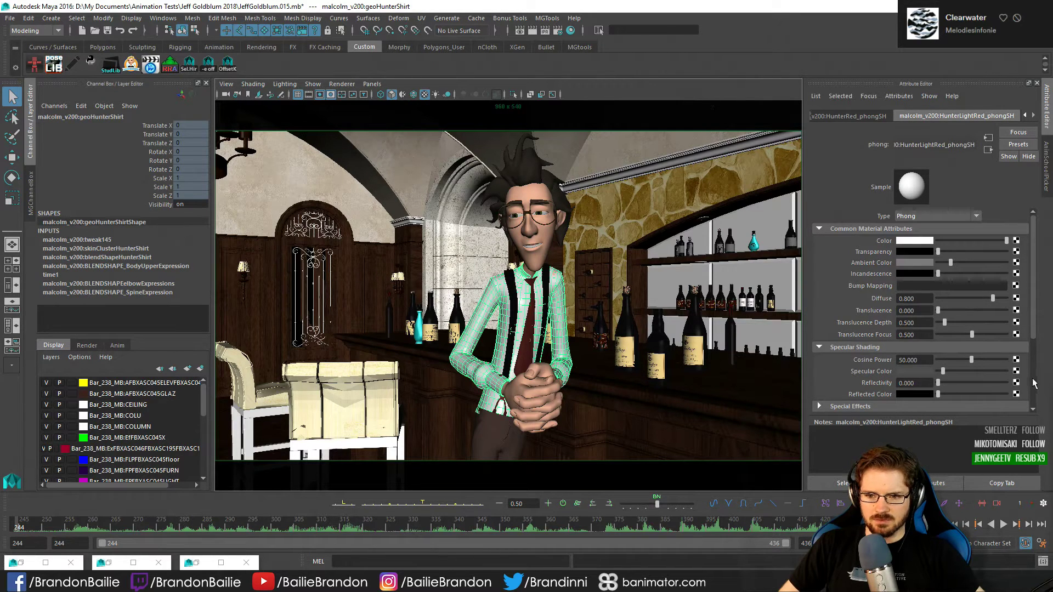
{"action": "mouse_move", "coordinate": [969, 359]}
{"action": "left_mouse_down"}
{"action": "mouse_move", "coordinate": [945, 365]}
{"action": "mouse_move", "coordinate": [974, 368]}
{"action": "left_mouse_up"}
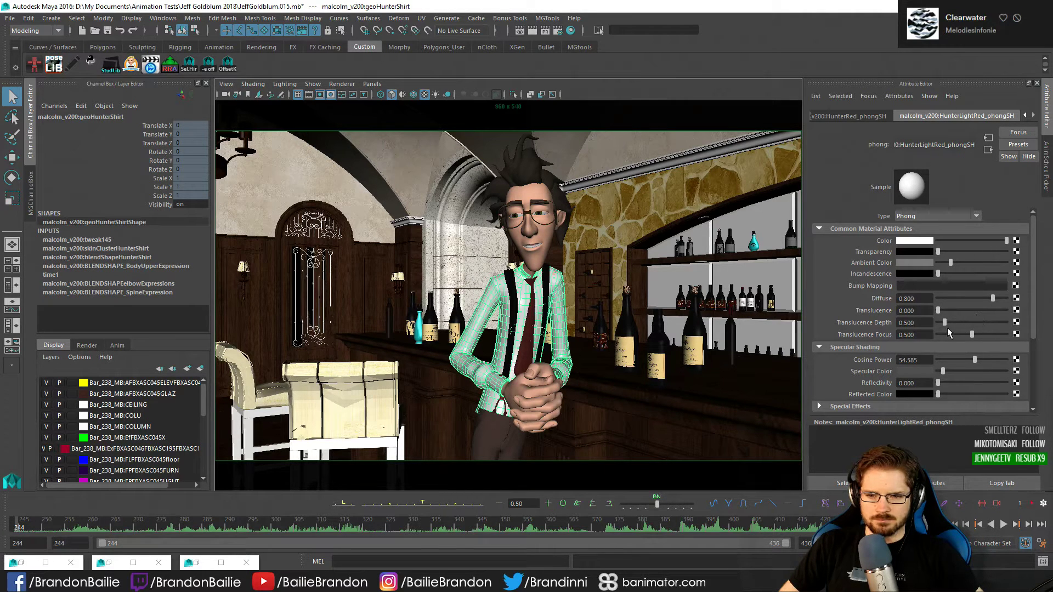
{"action": "left_click_drag", "start_coordinate": [946, 322], "coordinate": [893, 322]}
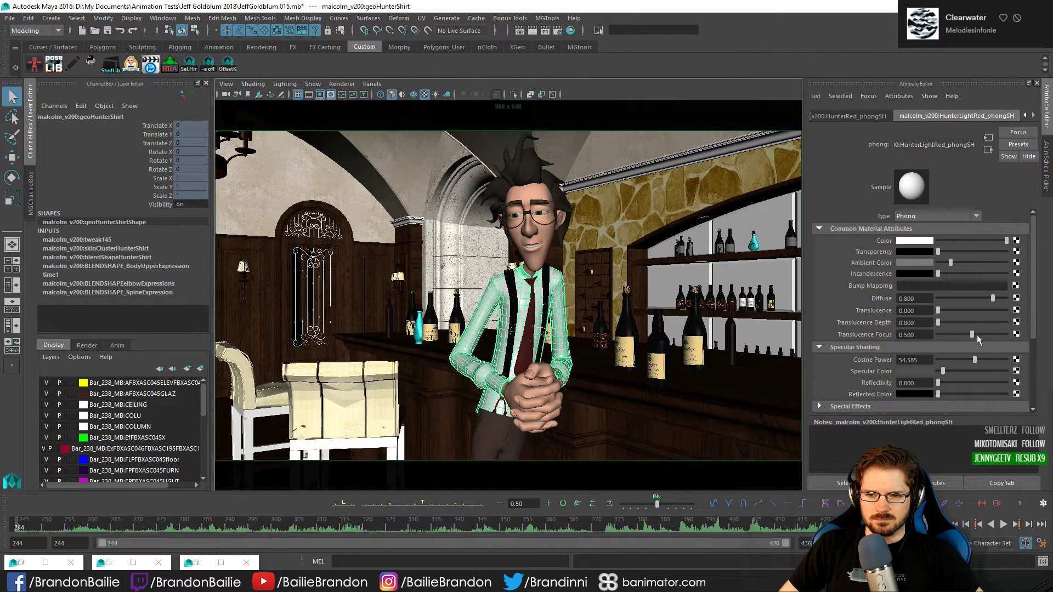
{"action": "left_click_drag", "start_coordinate": [972, 335], "coordinate": [875, 334]}
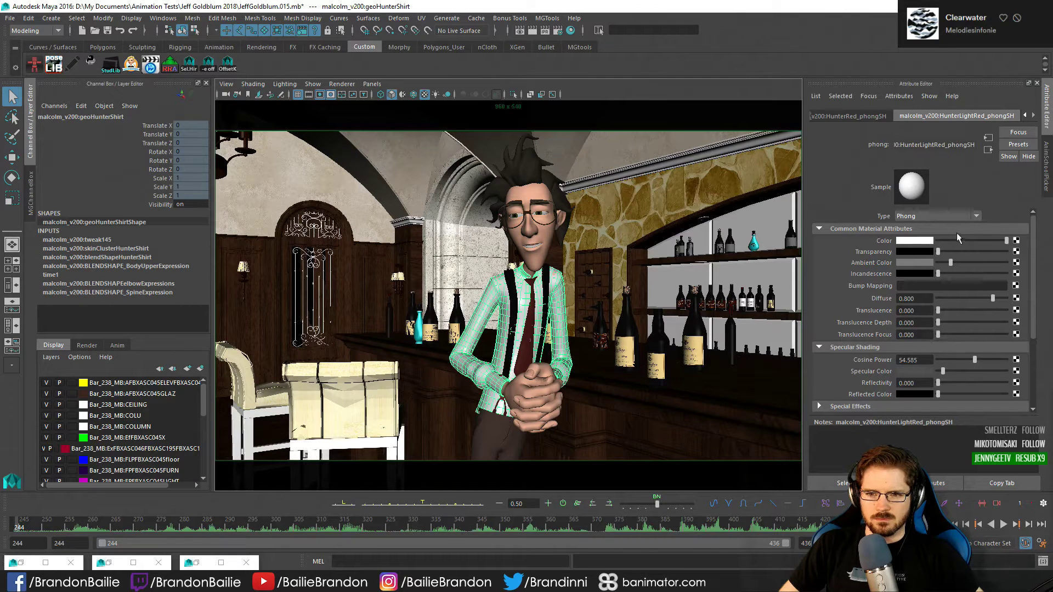
{"action": "left_click", "coordinate": [940, 216]}
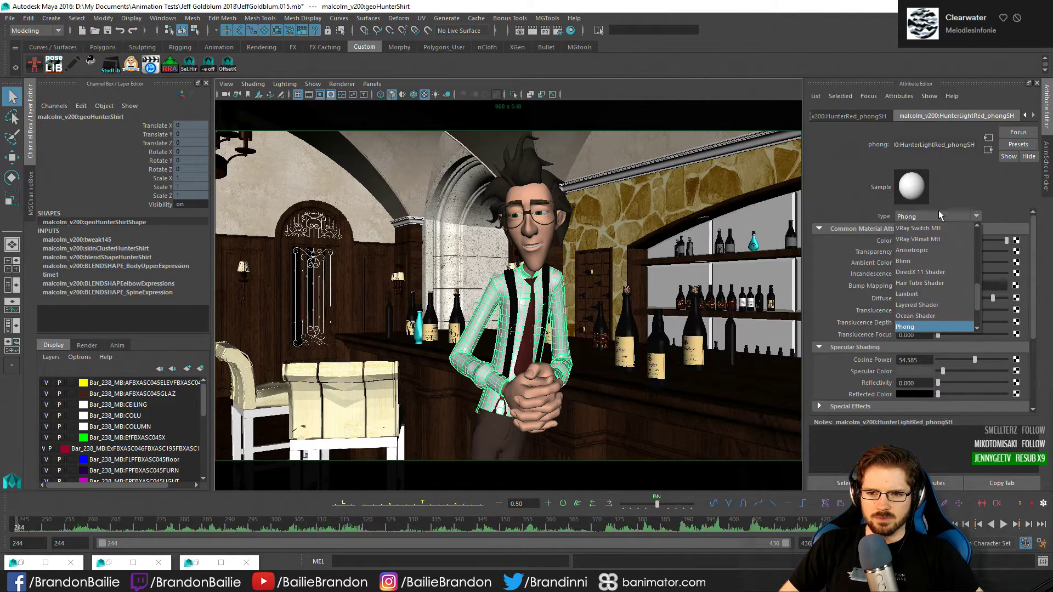
{"action": "left_click", "coordinate": [924, 295]}
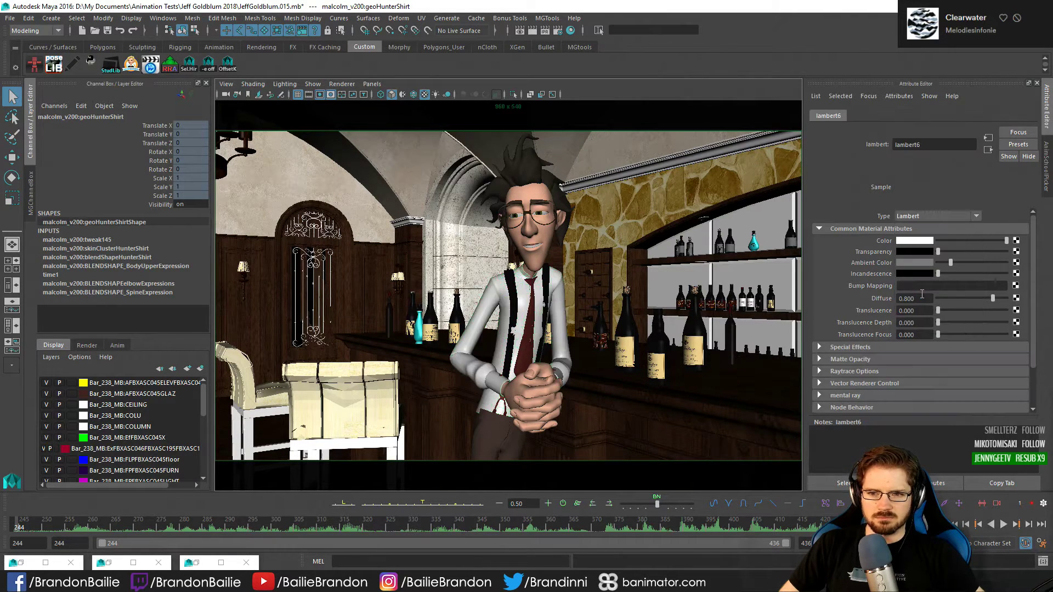
Select the Hunter shirt, change its HunterRed_phongSH material type to Lambert and deselect the shirt
{"action": "left_click", "coordinate": [500, 294]}
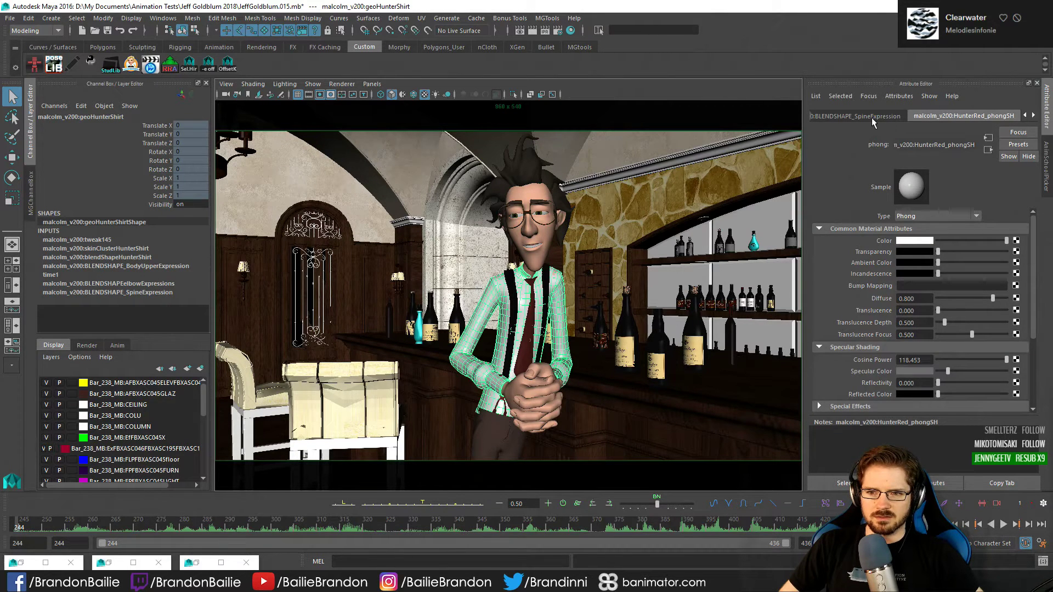
{"action": "scroll", "coordinate": [945, 117], "scroll_direction": "up", "scroll_amount": 1}
{"action": "scroll", "coordinate": [945, 117], "scroll_direction": "down", "scroll_amount": 2}
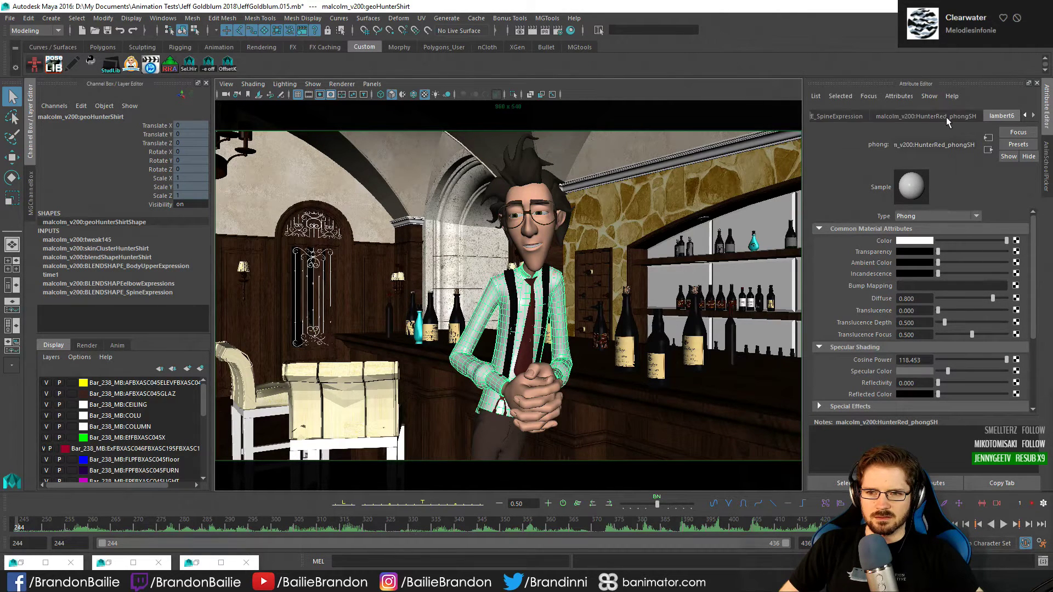
{"action": "left_click", "coordinate": [946, 117]}
{"action": "left_click", "coordinate": [945, 216]}
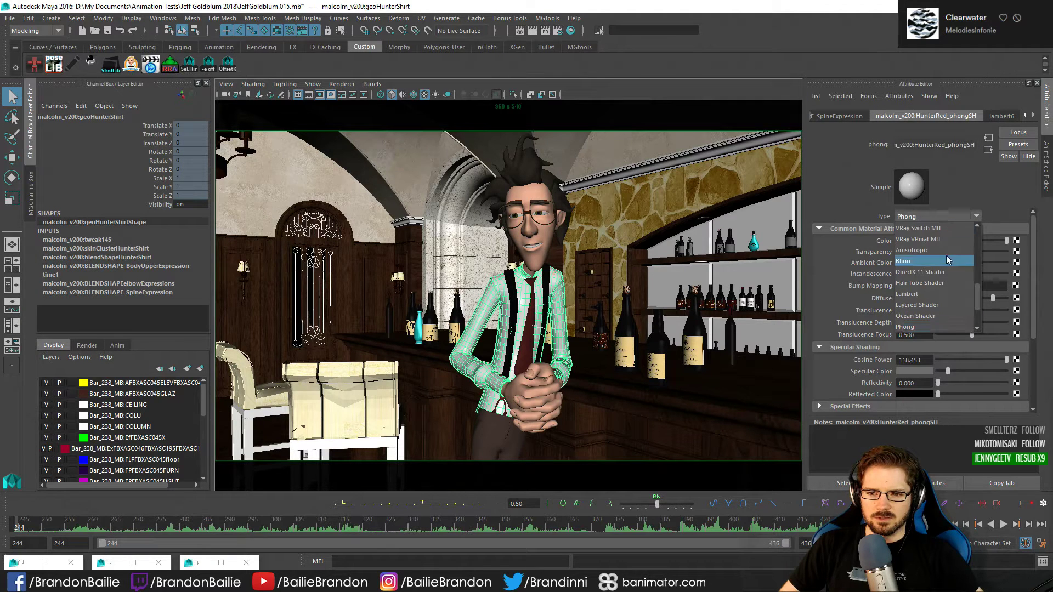
{"action": "left_click", "coordinate": [927, 294]}
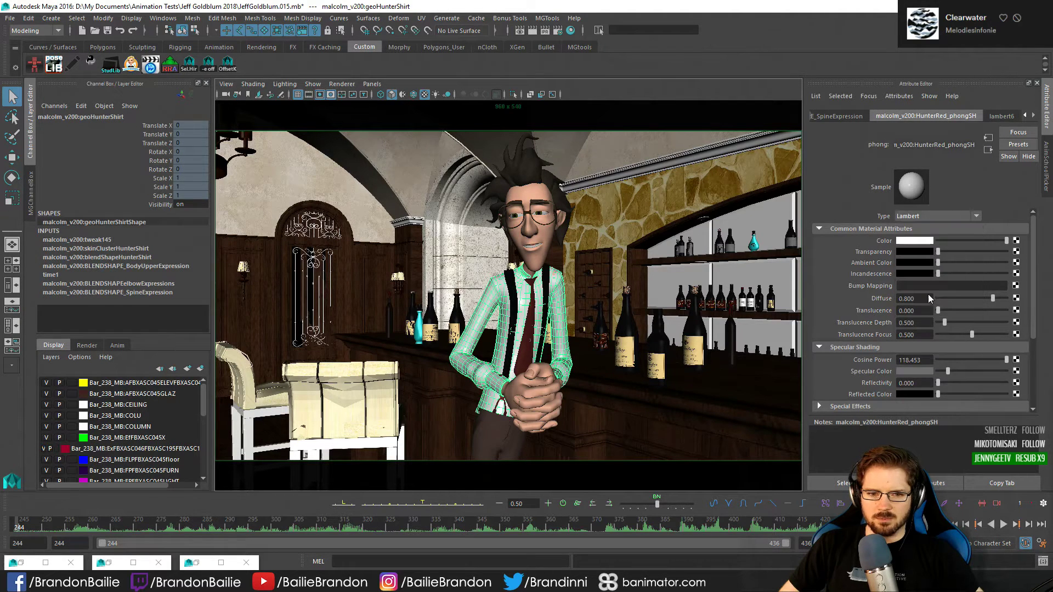
{"action": "left_click", "coordinate": [609, 147]}
{"action": "left_click", "coordinate": [492, 288]}
{"action": "left_click", "coordinate": [697, 155]}
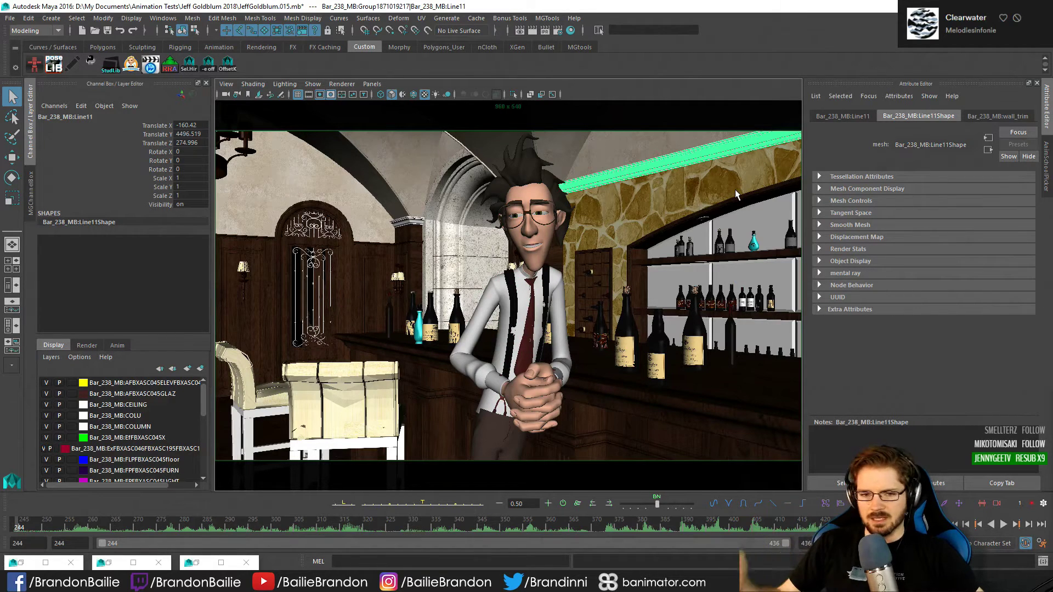
Check the reference video in VLC media player and test-render the current frame in the V-Ray frame buffer
{"action": "left_click", "coordinate": [513, 582]}
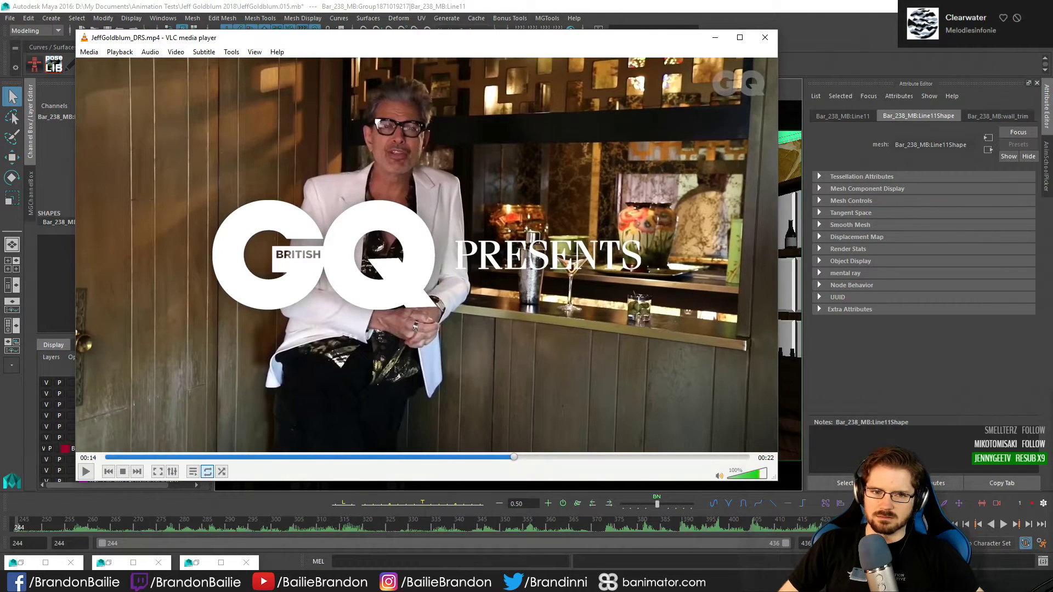
{"action": "left_click", "coordinate": [513, 582]}
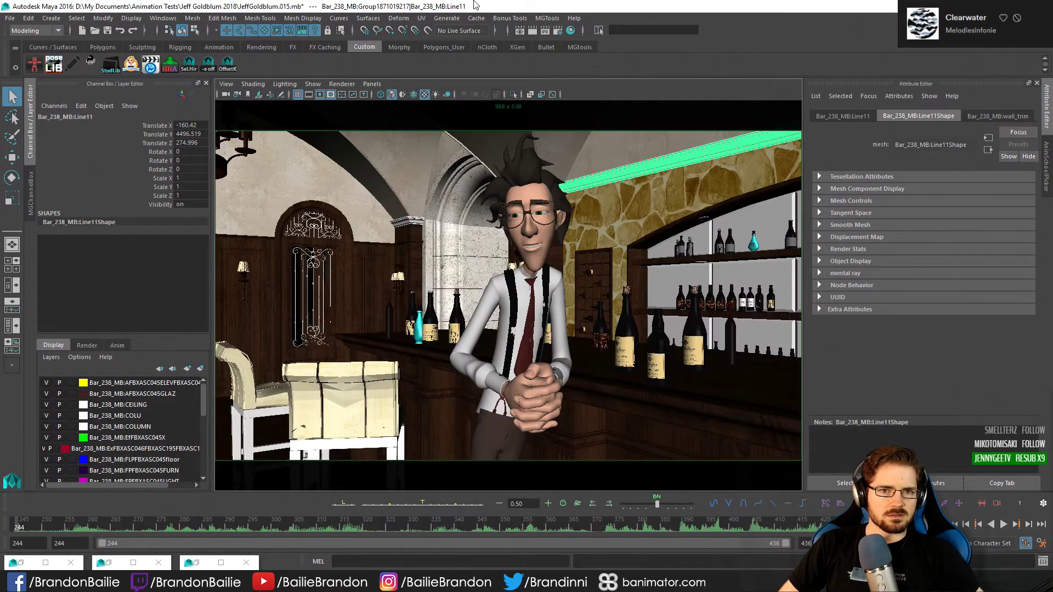
{"action": "left_click", "coordinate": [532, 31]}
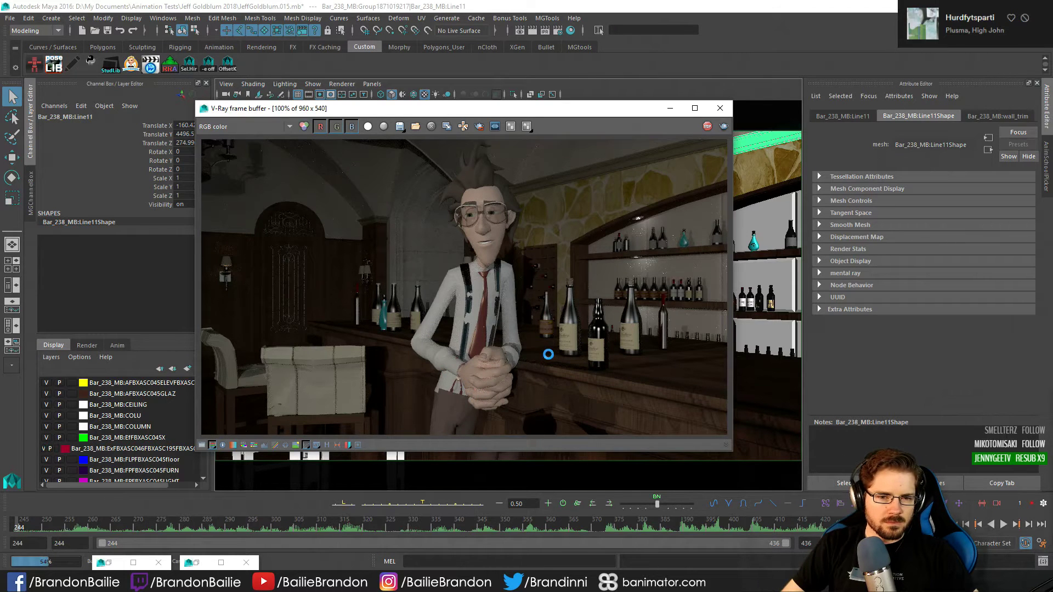
{"action": "key", "text": "Escape"}
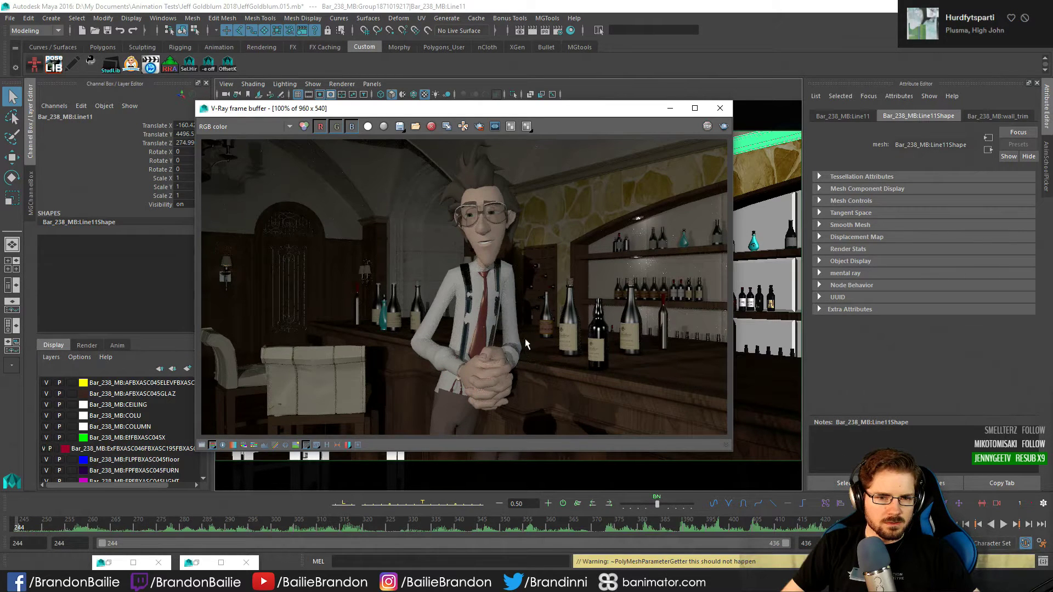
{"action": "left_click", "coordinate": [719, 108]}
Hide the Hunter shirt and show the Dapperman shirt again using the character's outfit picker
{"action": "left_click", "coordinate": [1042, 159]}
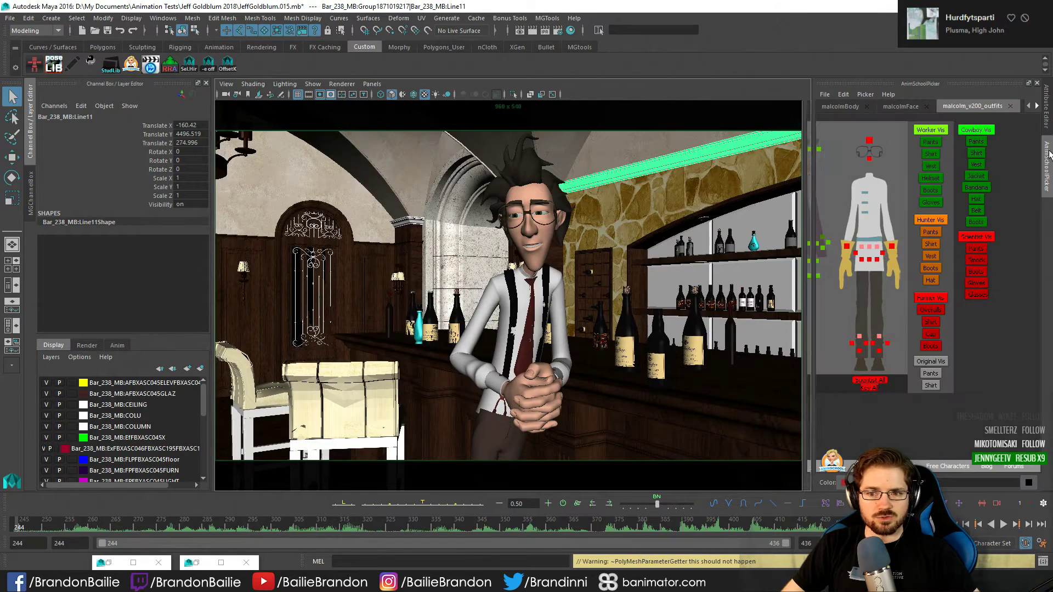
{"action": "left_click", "coordinate": [929, 246]}
{"action": "right_click_drag", "start_coordinate": [890, 279], "coordinate": [856, 289], "text": "alt"}
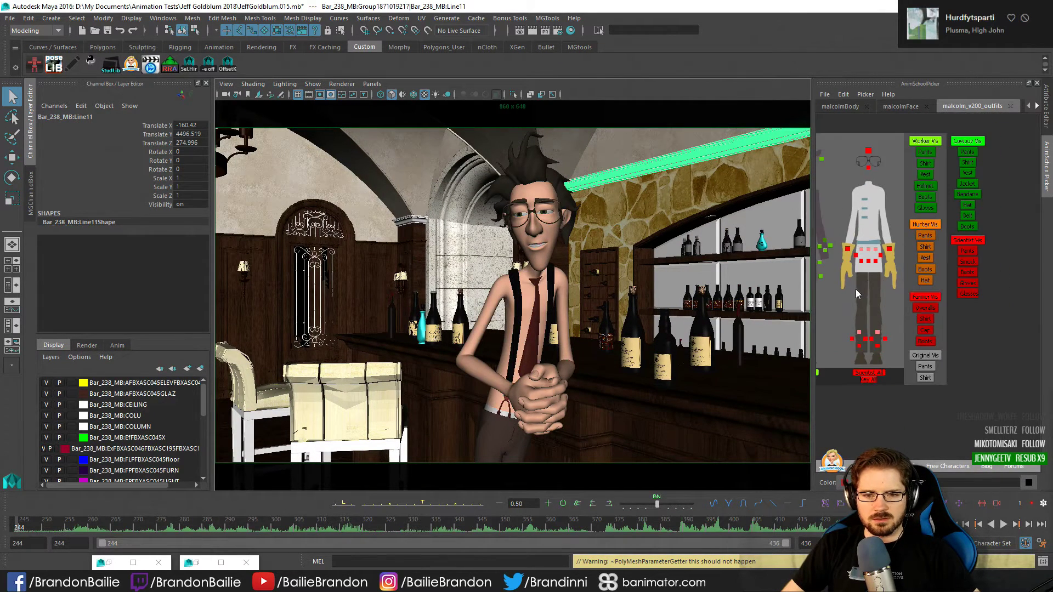
{"action": "middle_click_drag", "start_coordinate": [856, 289], "coordinate": [896, 308], "text": "alt"}
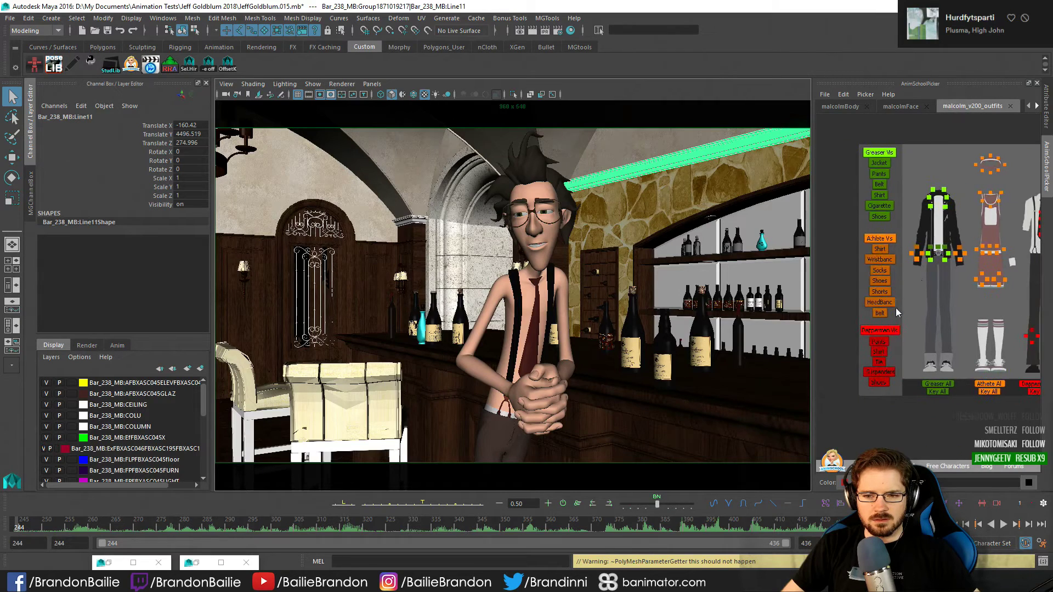
{"action": "left_click", "coordinate": [879, 359]}
Select the Dapperman shirt and change the type of its DappermanWhite_phongSH material to Lambert
{"action": "left_click", "coordinate": [560, 282]}
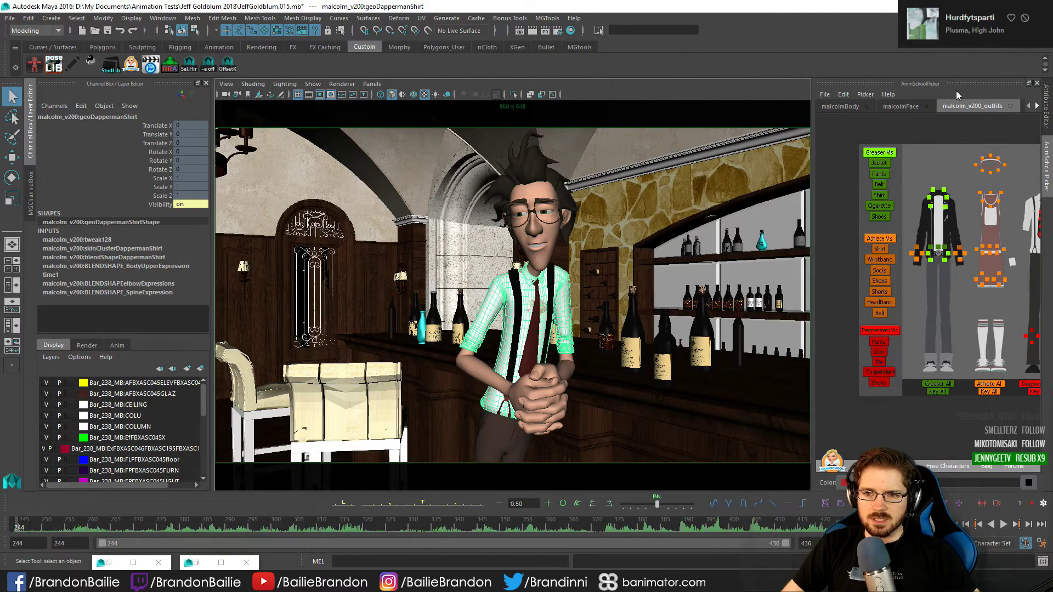
{"action": "left_click", "coordinate": [1045, 110]}
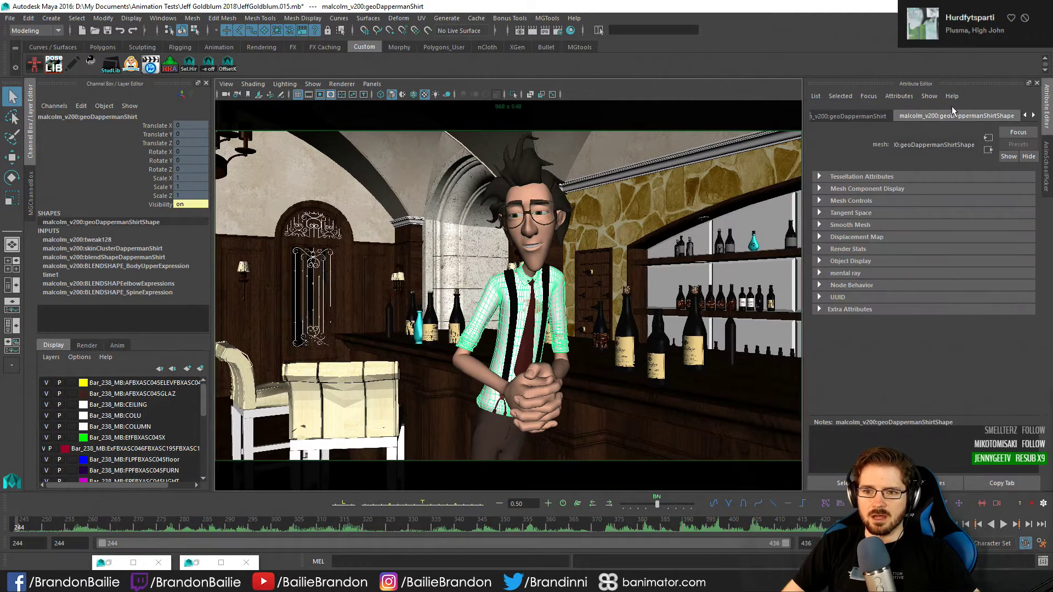
{"action": "scroll", "coordinate": [947, 114], "scroll_direction": "down", "scroll_amount": 8}
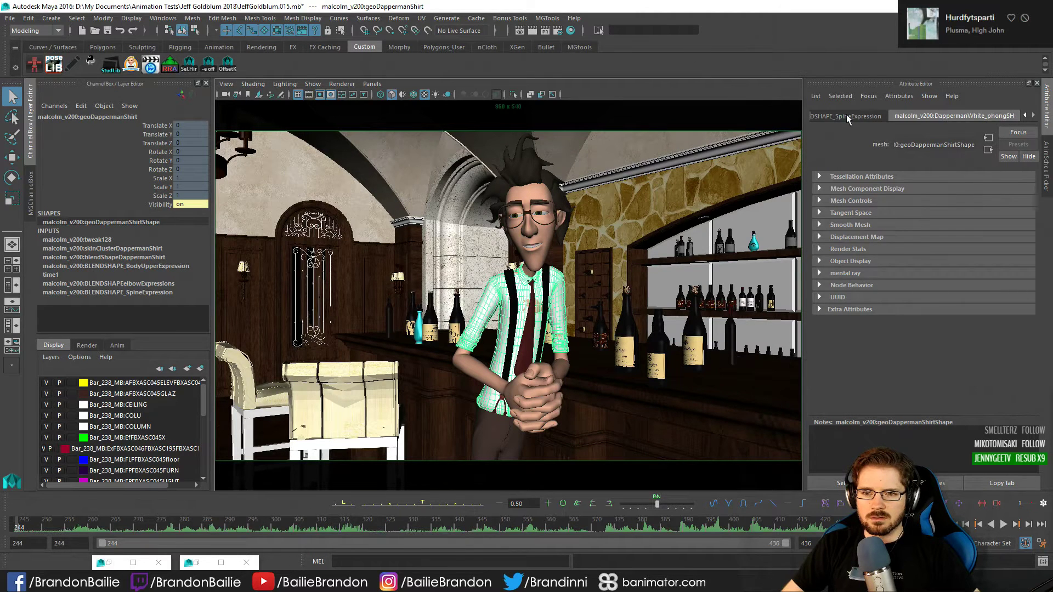
{"action": "left_click", "coordinate": [969, 120]}
{"action": "left_click", "coordinate": [932, 216]}
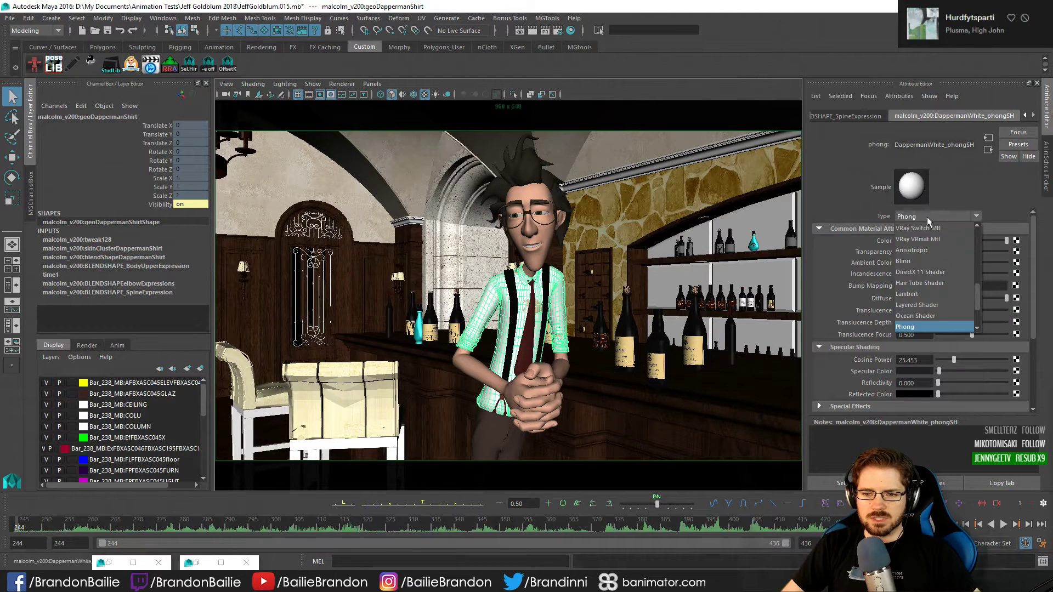
{"action": "left_click", "coordinate": [930, 296]}
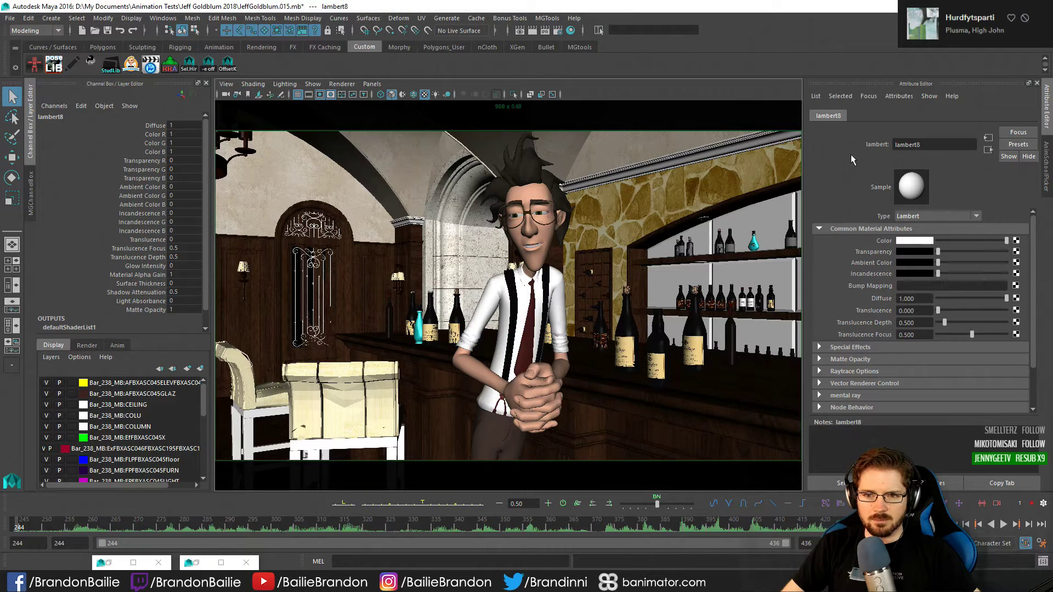
Reselect the Dapperman shirt and review the attributes of its new Lambert material
{"action": "left_click", "coordinate": [496, 307]}
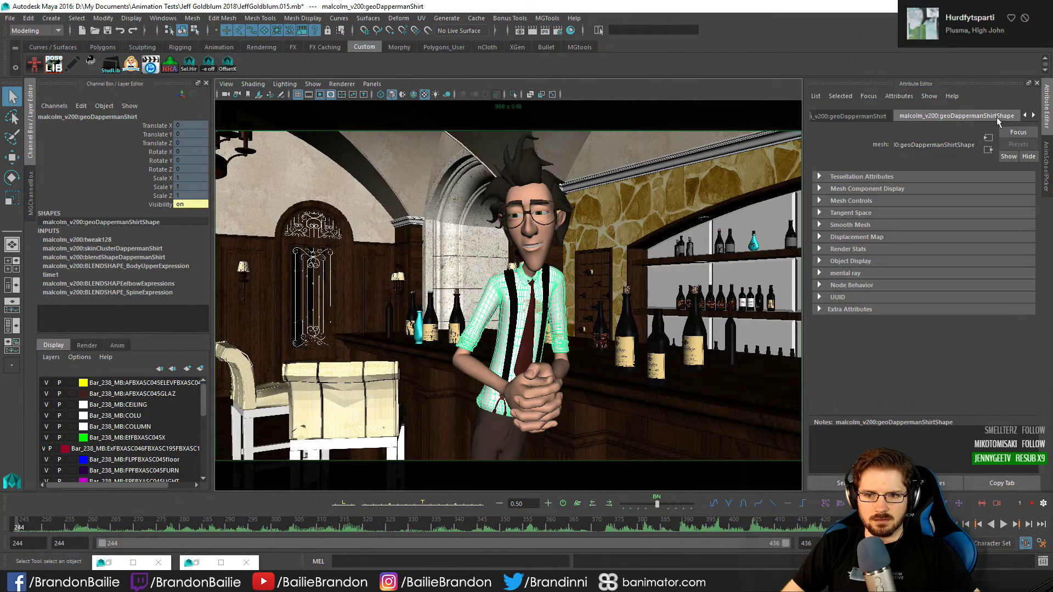
{"action": "scroll", "coordinate": [997, 118], "scroll_direction": "down", "scroll_amount": 6}
{"action": "left_click", "coordinate": [940, 117]}
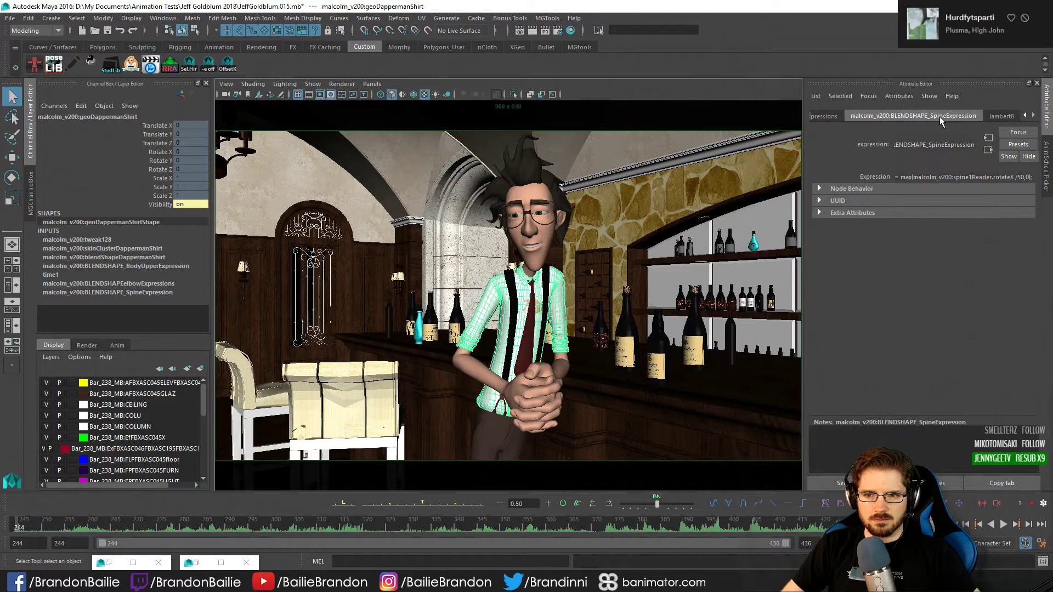
{"action": "left_click", "coordinate": [1003, 116]}
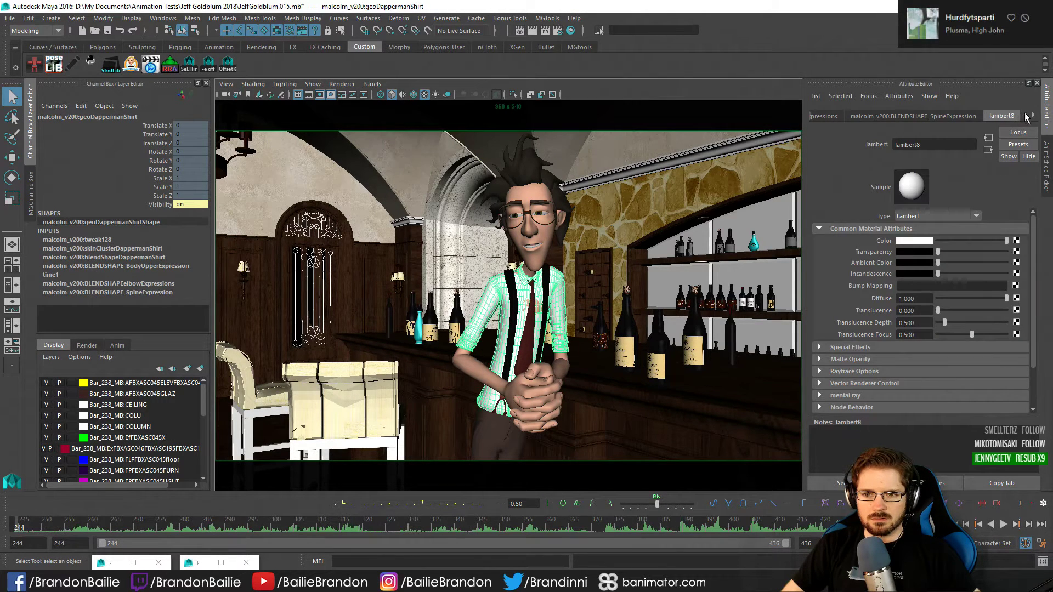
Look through the Dapperman shirt's connected nodes, checking the BLENDSHAPEelbowExpressions node's attributes
{"action": "left_click", "coordinate": [1025, 117]}
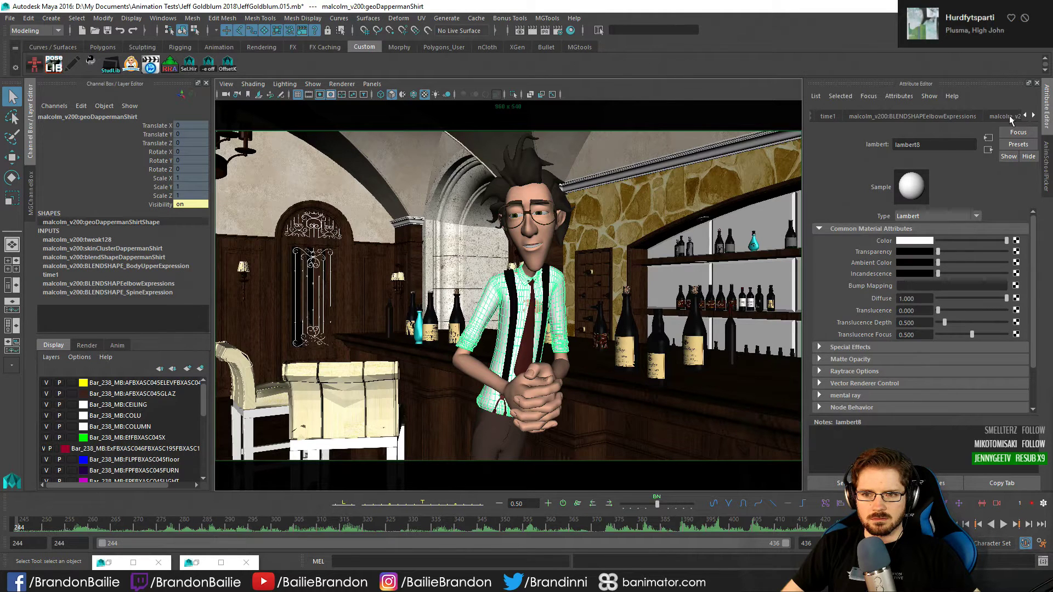
{"action": "left_click", "coordinate": [1009, 115]}
{"action": "left_click", "coordinate": [847, 117]}
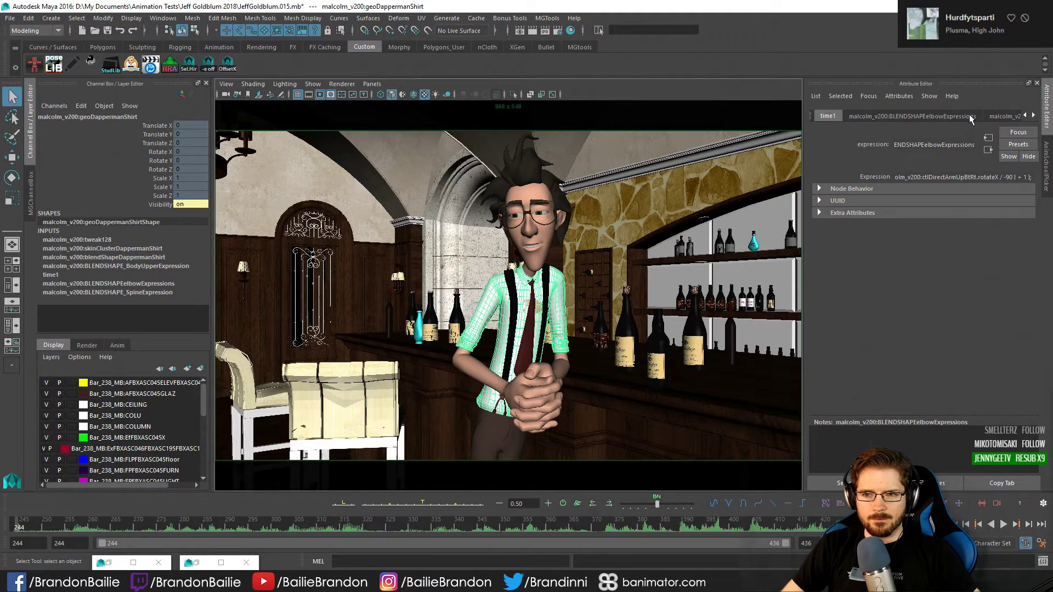
{"action": "scroll", "coordinate": [971, 115], "scroll_direction": "down", "scroll_amount": 3}
{"action": "scroll", "coordinate": [971, 117], "scroll_direction": "up", "scroll_amount": 2}
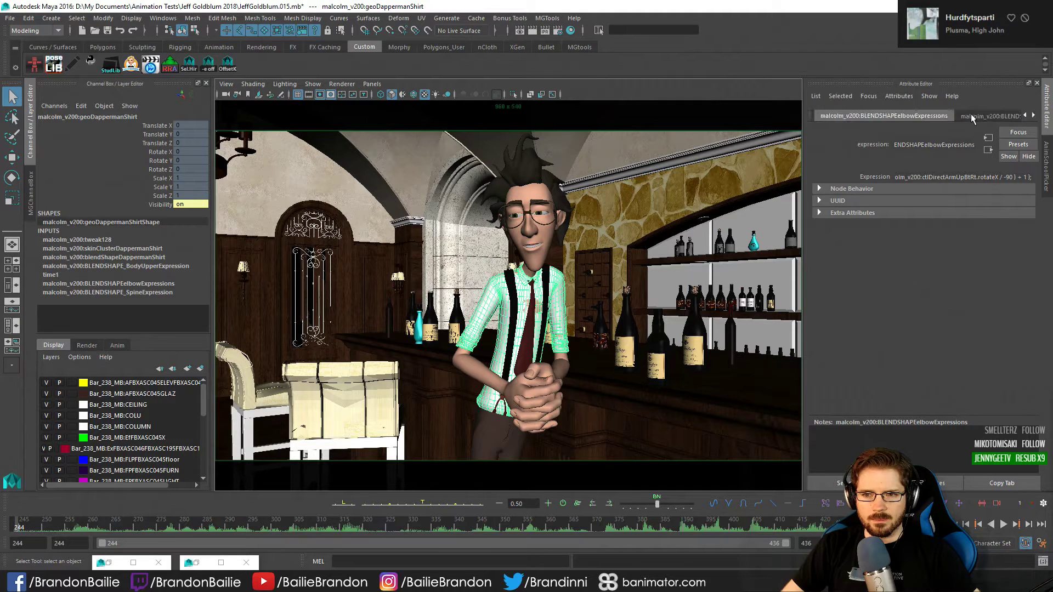
{"action": "scroll", "coordinate": [915, 117], "scroll_direction": "up", "scroll_amount": 3}
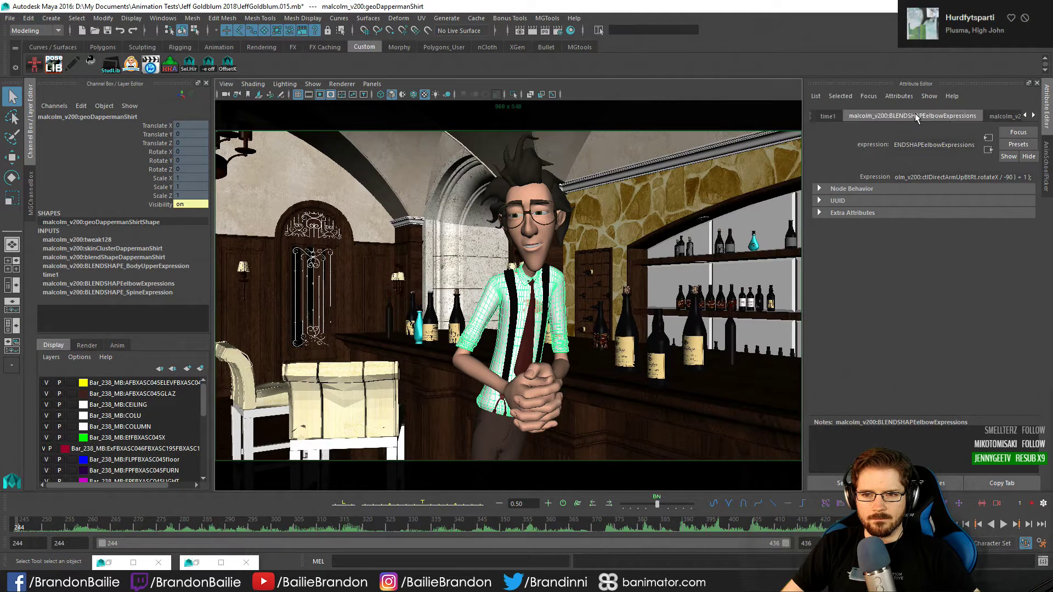
{"action": "scroll", "coordinate": [904, 114], "scroll_direction": "up", "scroll_amount": 3}
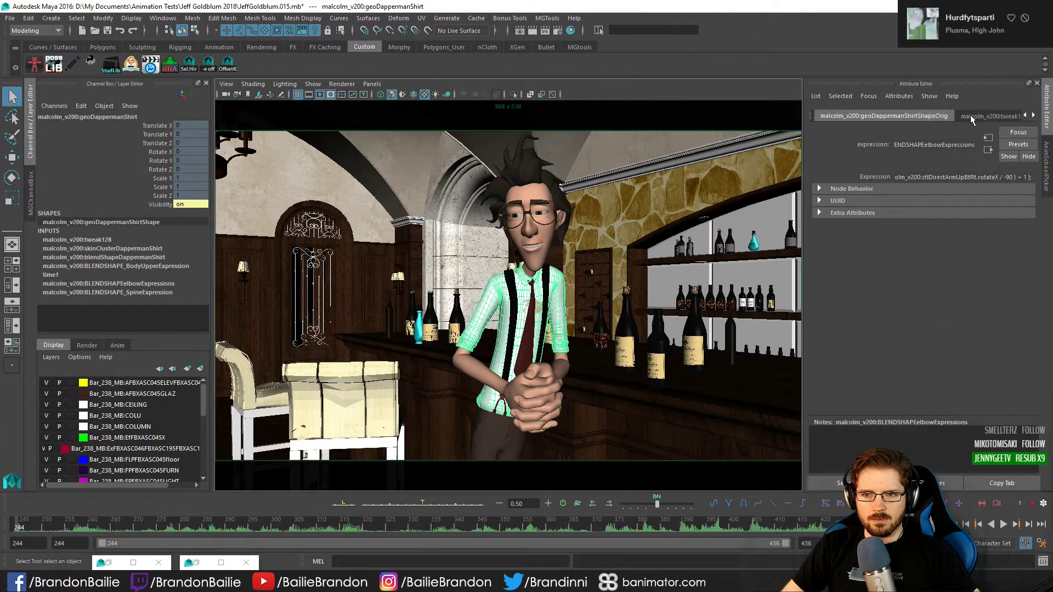
{"action": "scroll", "coordinate": [970, 115], "scroll_direction": "down", "scroll_amount": 3}
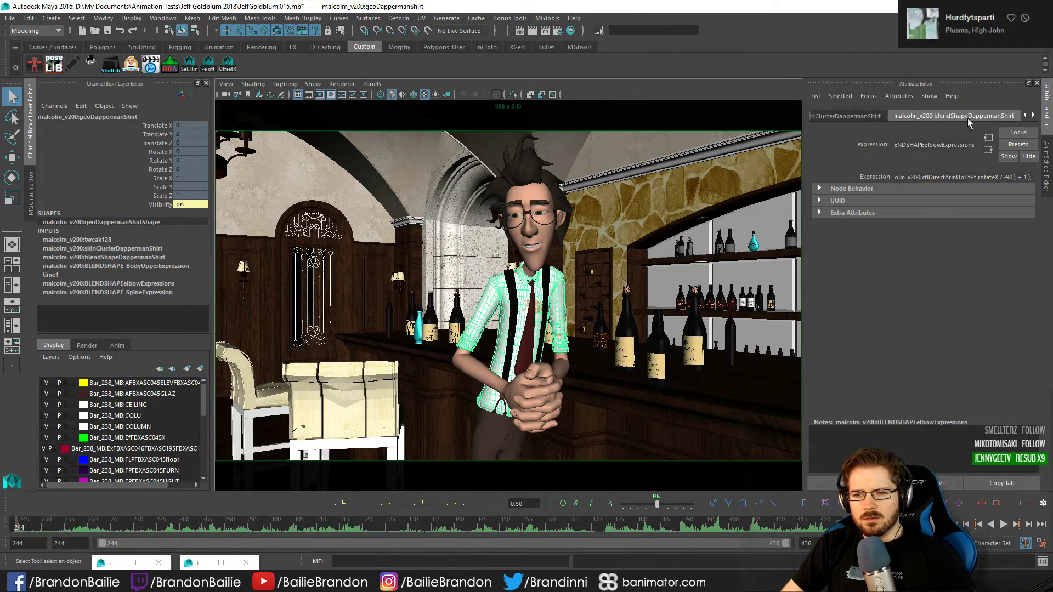
Examine the shirt's skin cluster, shape, blend shape and BLENDSHAPE_BodyUpperExpression nodes for material-related settings
{"action": "left_click", "coordinate": [850, 116]}
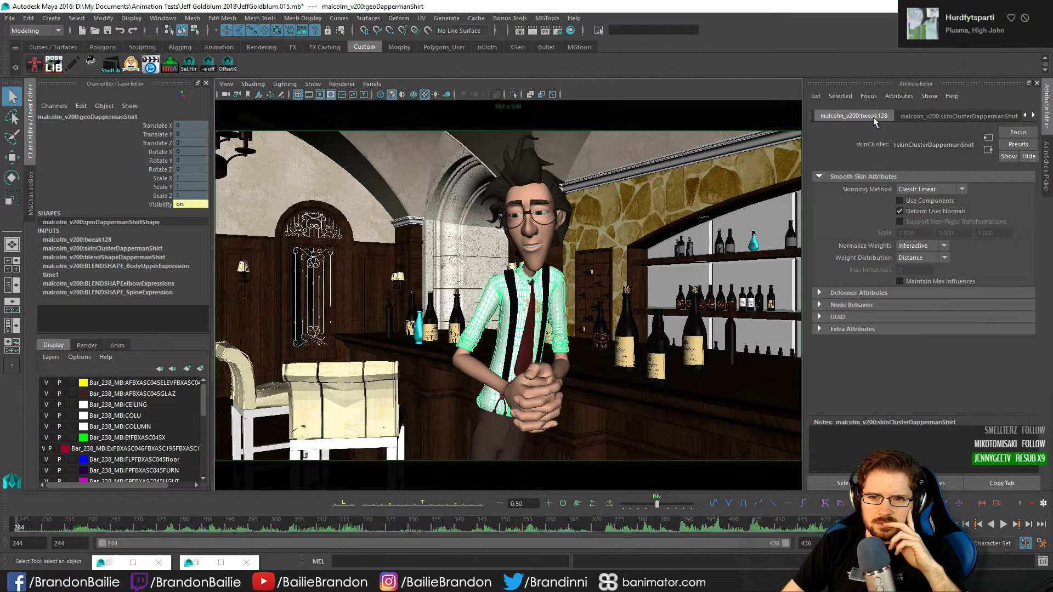
{"action": "scroll", "coordinate": [874, 116], "scroll_direction": "up", "scroll_amount": 2}
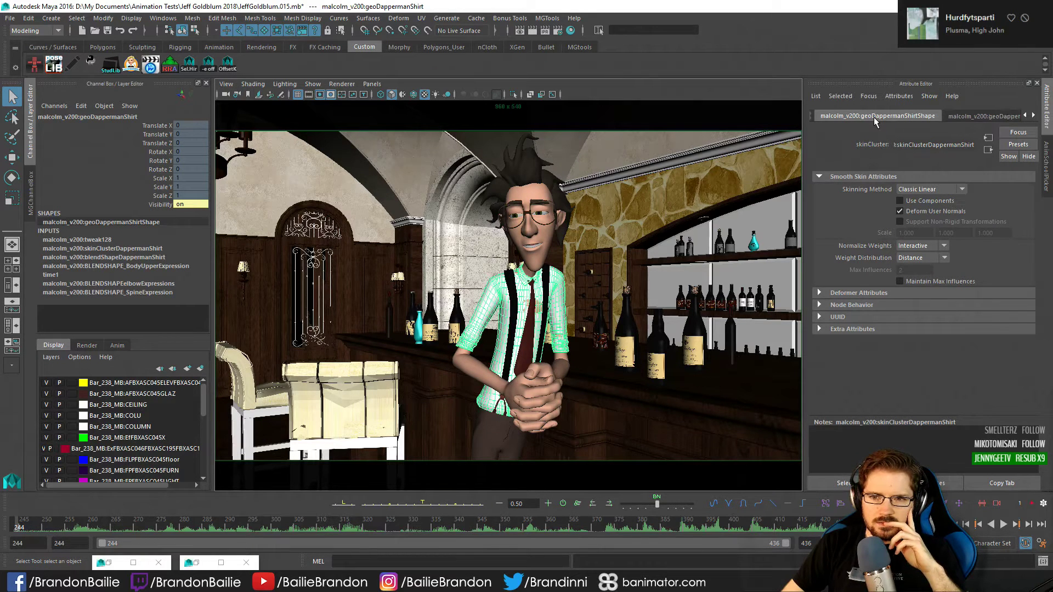
{"action": "scroll", "coordinate": [874, 117], "scroll_direction": "up", "scroll_amount": 1}
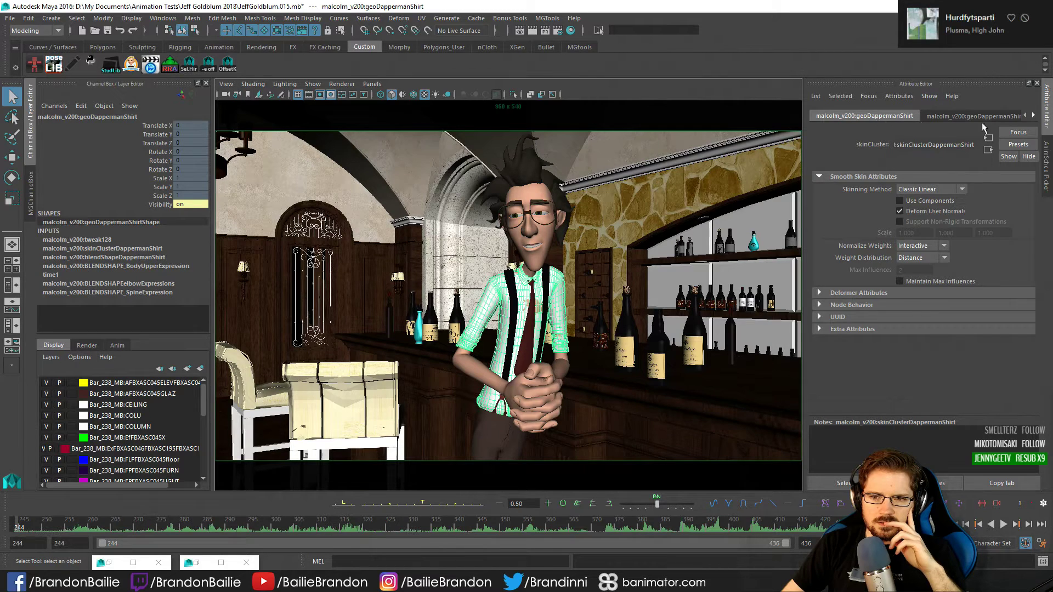
{"action": "left_click", "coordinate": [958, 117]}
{"action": "scroll", "coordinate": [965, 114], "scroll_direction": "down", "scroll_amount": 3}
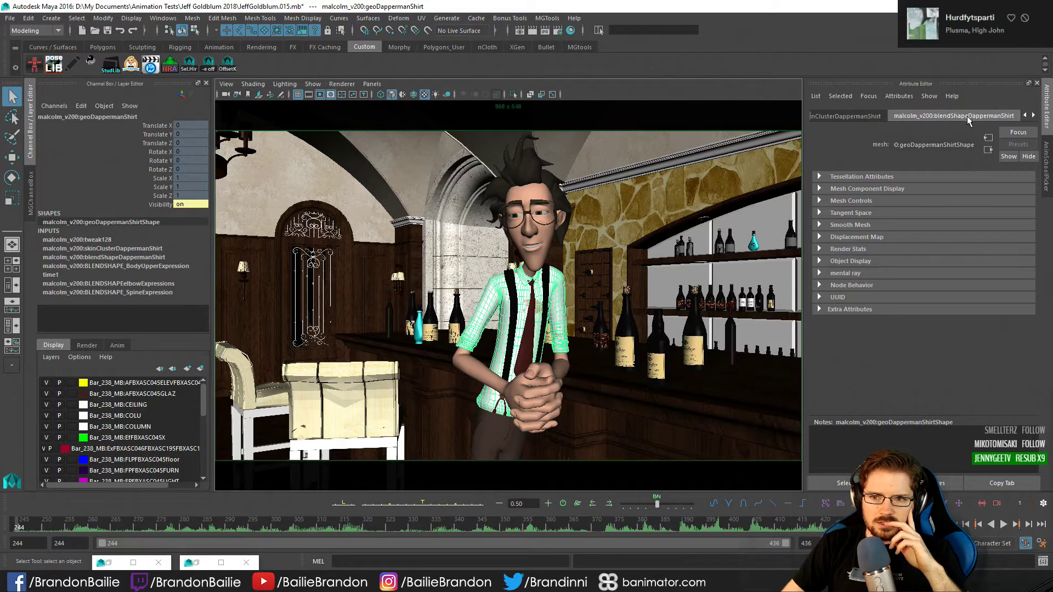
{"action": "scroll", "coordinate": [962, 114], "scroll_direction": "down", "scroll_amount": 2}
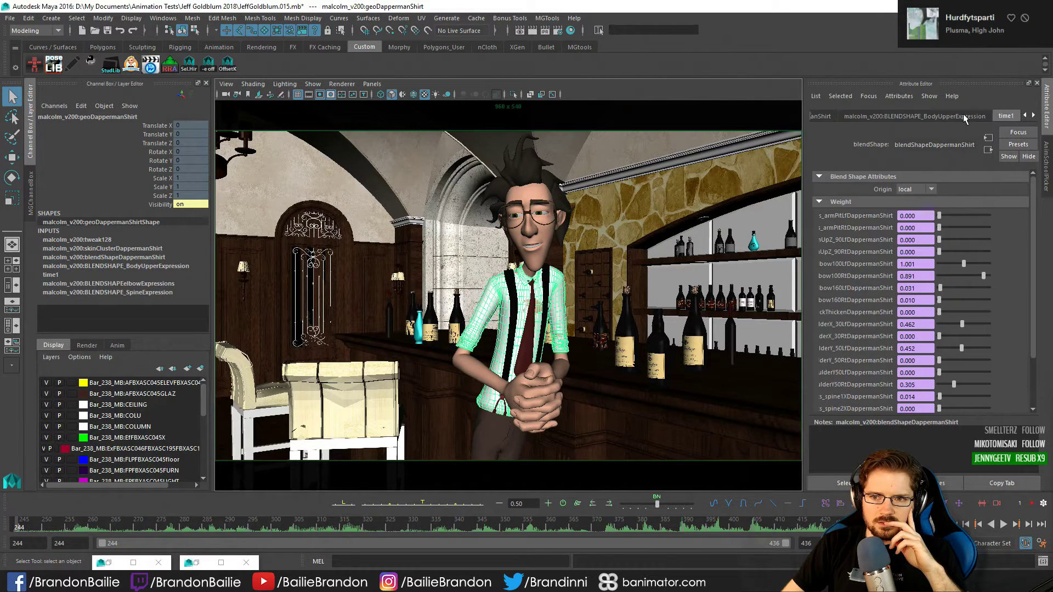
{"action": "left_click", "coordinate": [926, 116]}
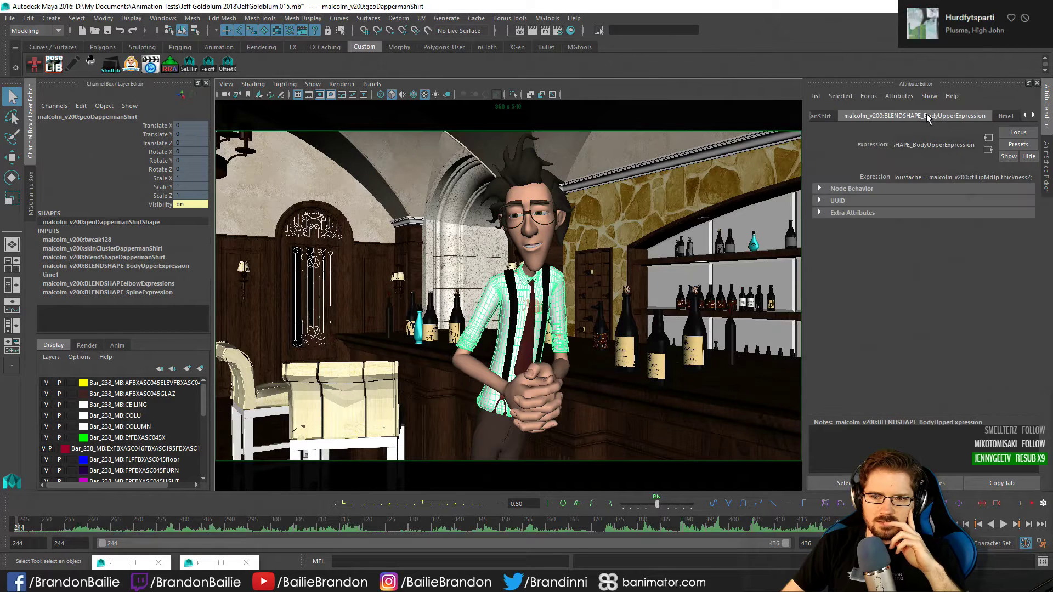
{"action": "scroll", "coordinate": [939, 114], "scroll_direction": "down", "scroll_amount": 3}
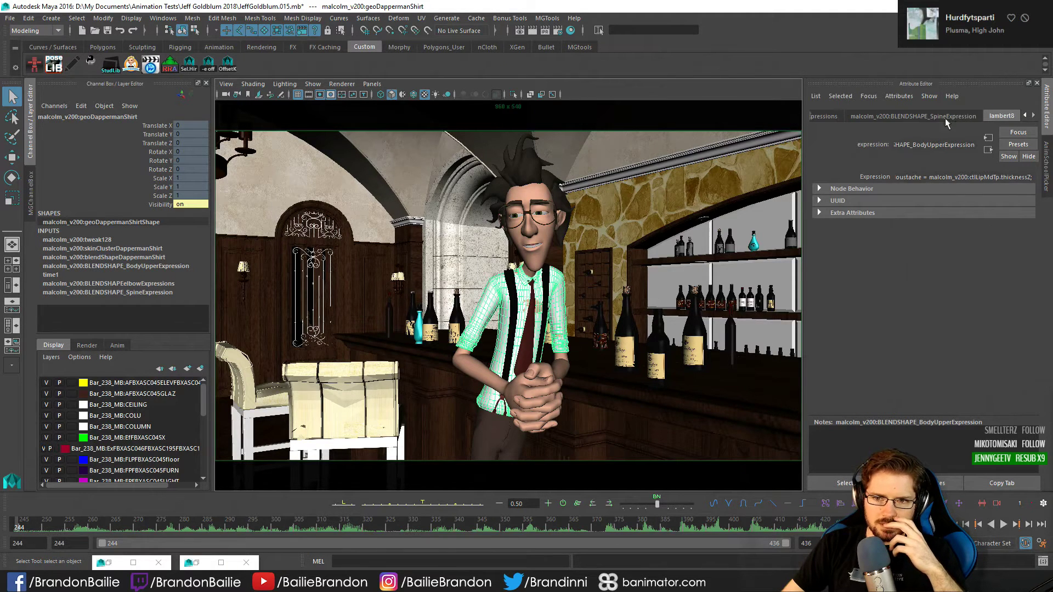
{"action": "scroll", "coordinate": [890, 115], "scroll_direction": "up", "scroll_amount": 3}
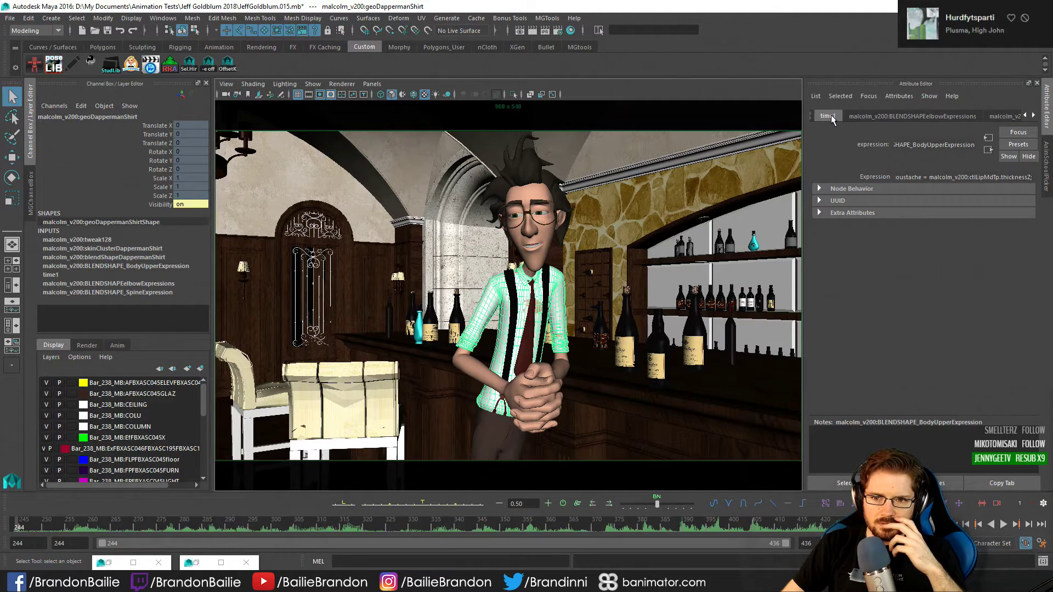
Compare the attributes of the shirt's elbow and spine blend shape expression nodes
{"action": "left_click", "coordinate": [911, 116]}
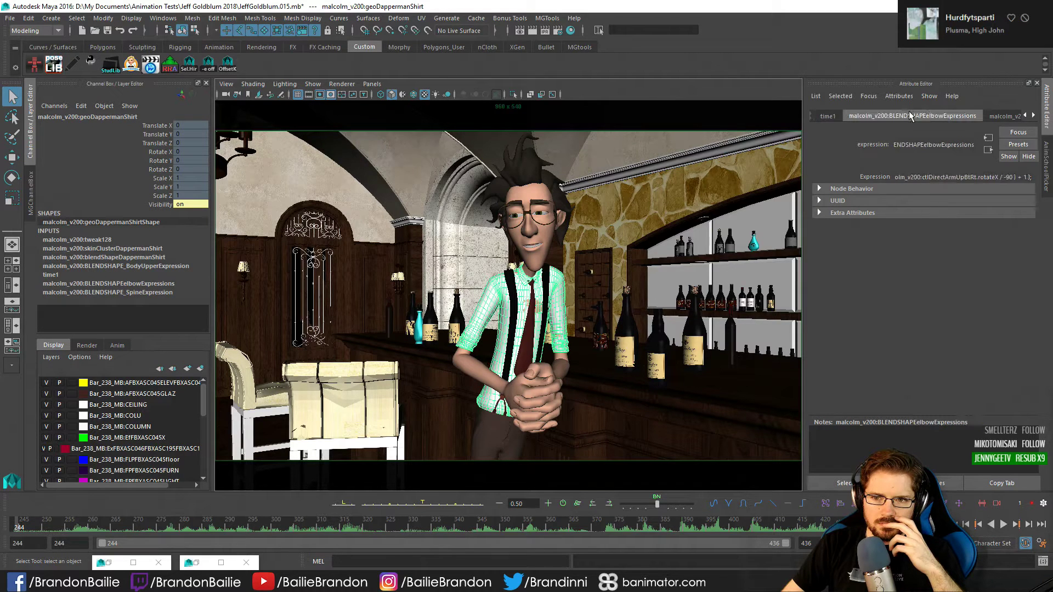
{"action": "left_click", "coordinate": [1011, 116]}
{"action": "scroll", "coordinate": [936, 117], "scroll_direction": "down", "scroll_amount": 1}
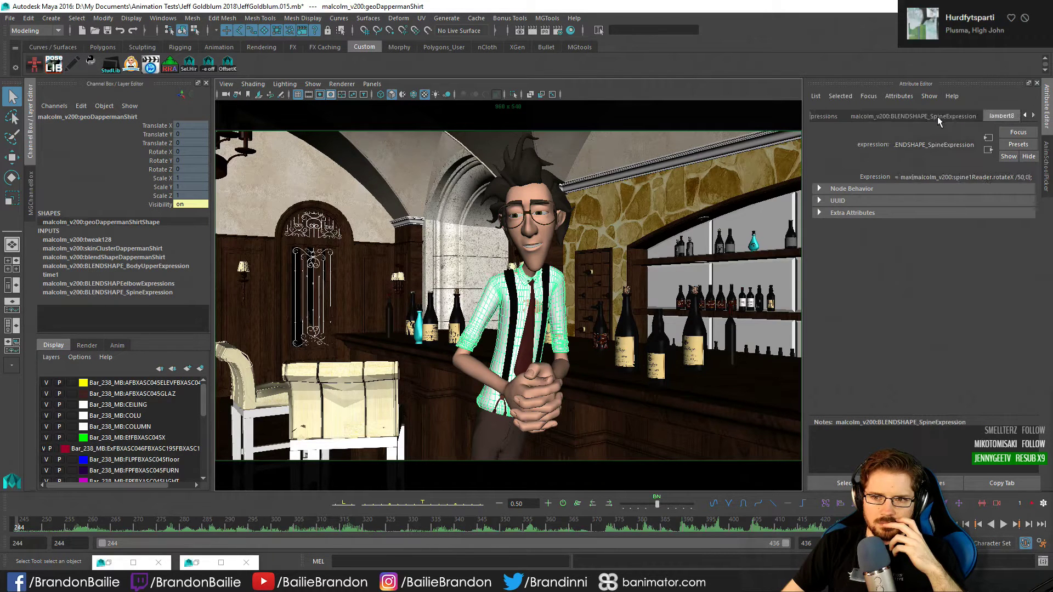
{"action": "left_click", "coordinate": [996, 117]}
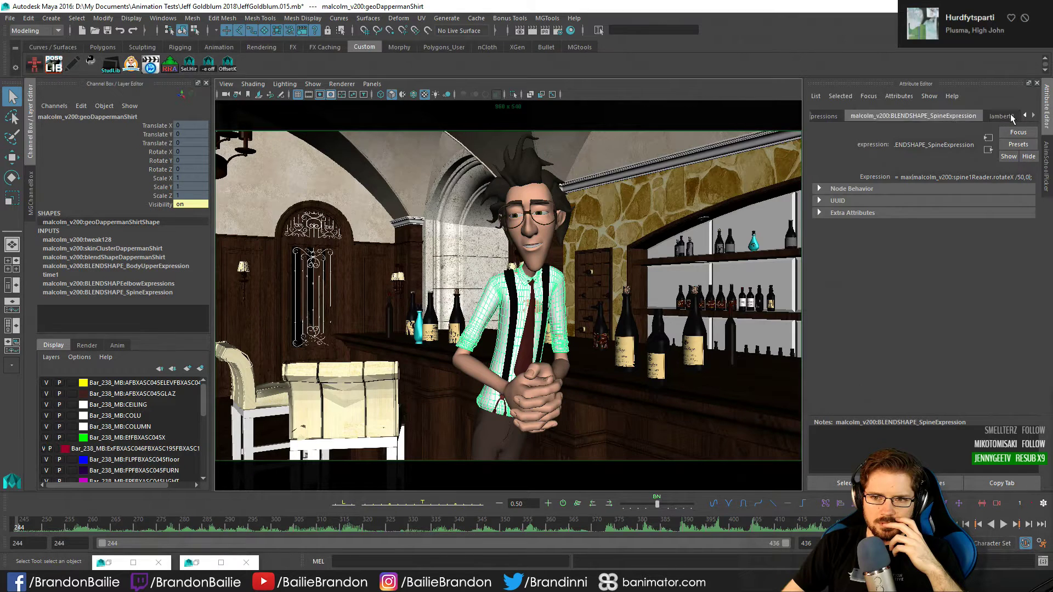
{"action": "left_click", "coordinate": [852, 115]}
{"action": "left_click", "coordinate": [826, 117]}
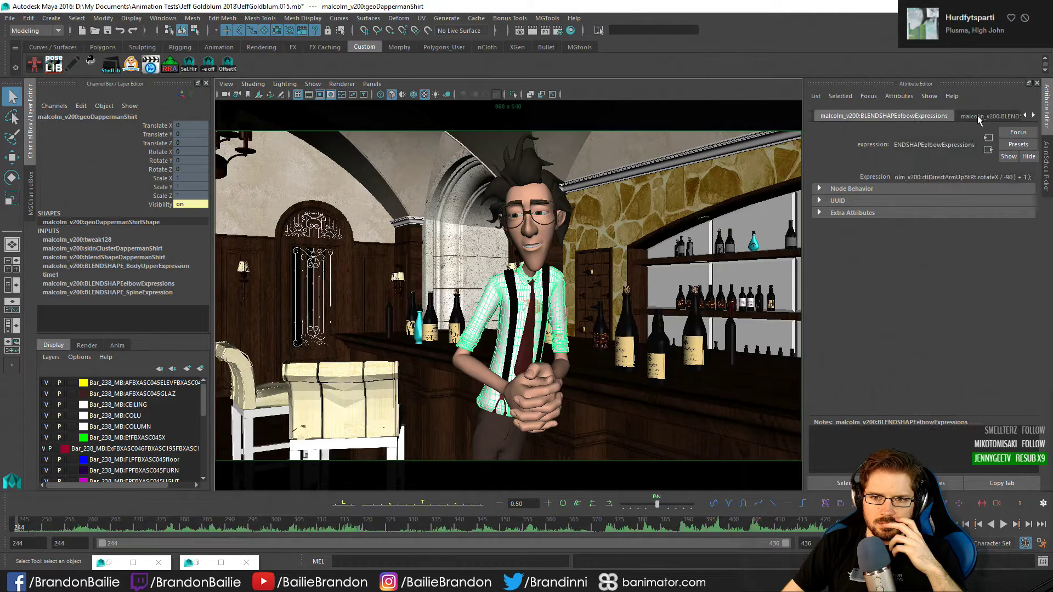
Inspect the attributes of geoDappermanShirtShape, geoDappermanShirtShapeOrig and the shirt's tweak128 node
{"action": "scroll", "coordinate": [977, 115], "scroll_direction": "up", "scroll_amount": 4}
{"action": "scroll", "coordinate": [859, 118], "scroll_direction": "up", "scroll_amount": 1}
{"action": "left_click", "coordinate": [947, 117]}
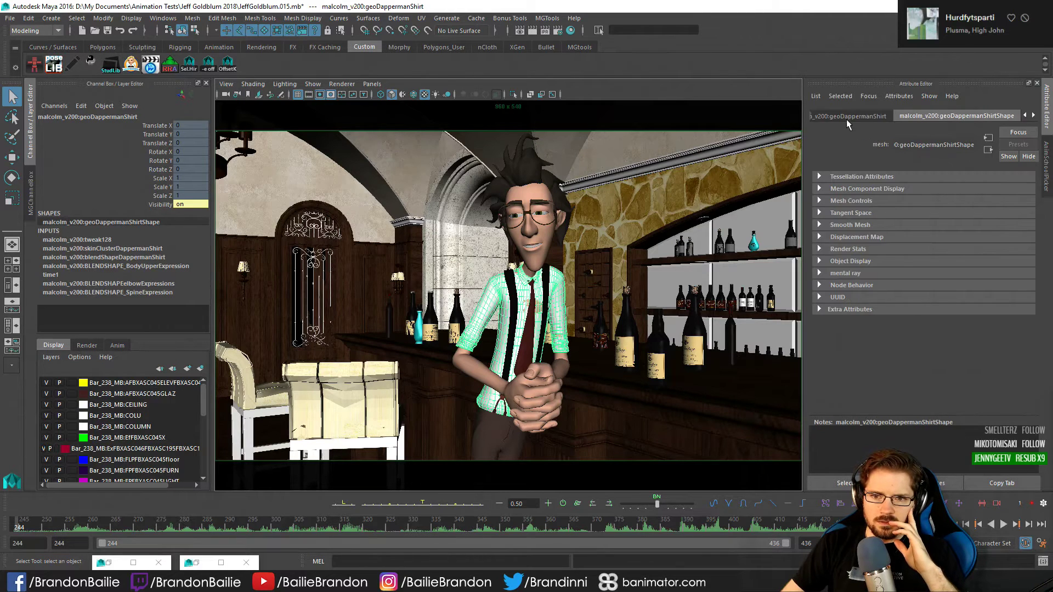
{"action": "left_click", "coordinate": [847, 118]}
{"action": "left_click", "coordinate": [969, 115]}
{"action": "scroll", "coordinate": [968, 117], "scroll_direction": "down", "scroll_amount": 1}
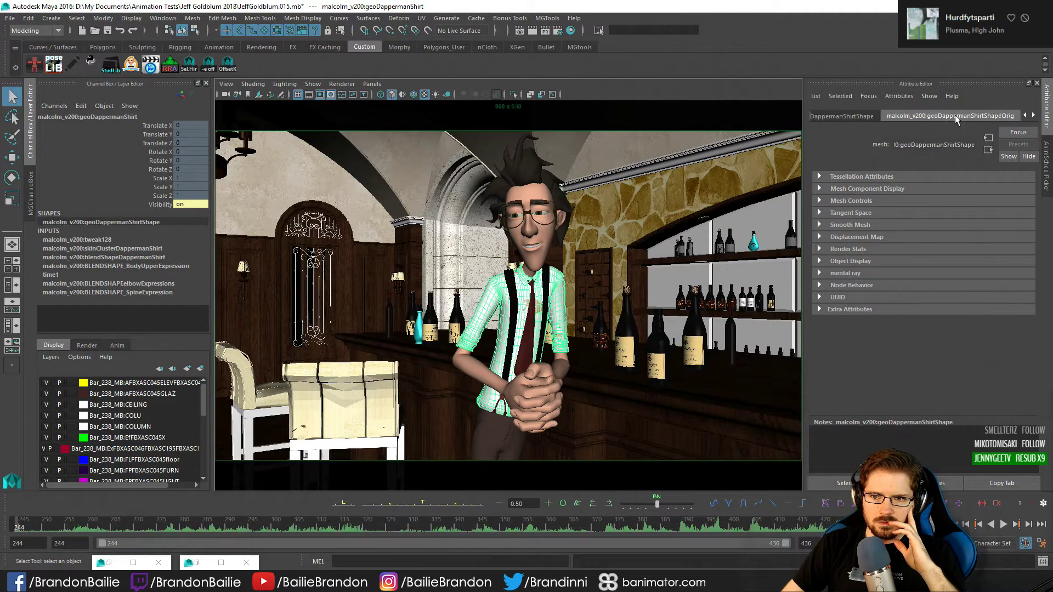
{"action": "left_click", "coordinate": [864, 115]}
{"action": "left_click", "coordinate": [962, 117]}
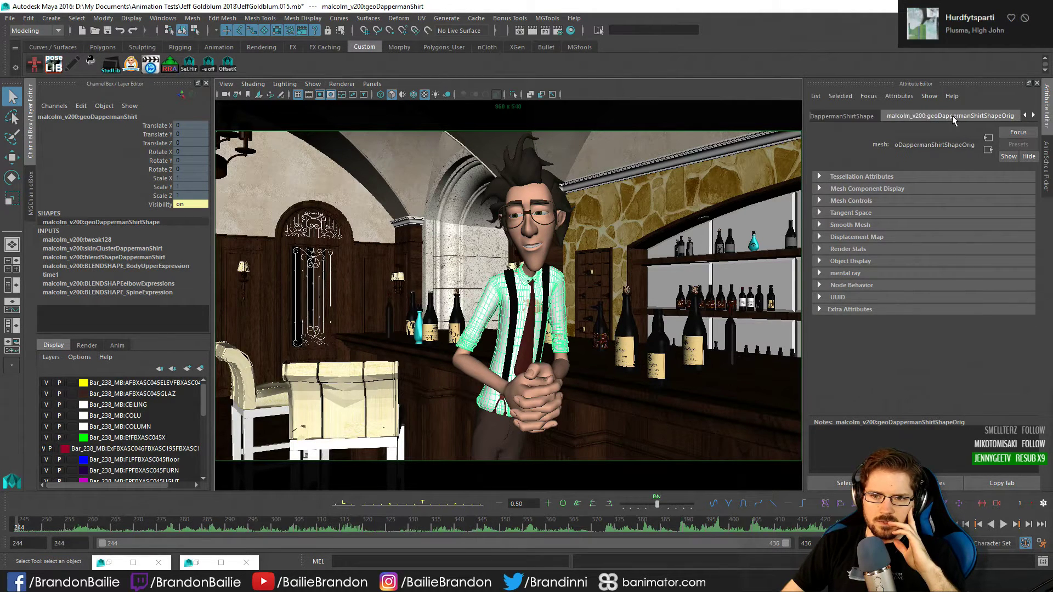
{"action": "scroll", "coordinate": [952, 116], "scroll_direction": "up", "scroll_amount": 1}
{"action": "scroll", "coordinate": [895, 116], "scroll_direction": "down", "scroll_amount": 2}
{"action": "left_click", "coordinate": [975, 116]}
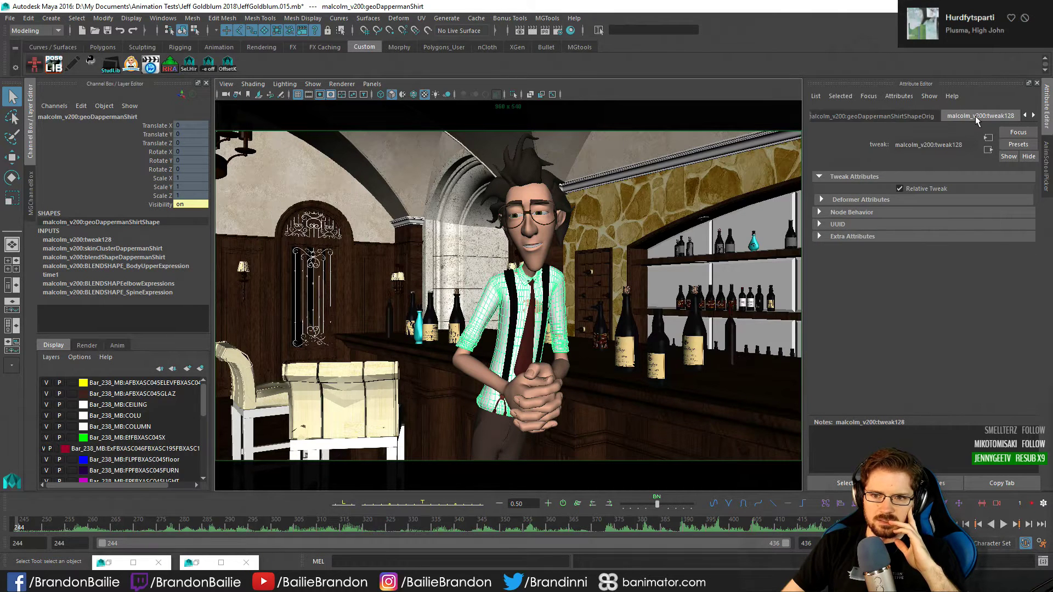
Review the shirt's skinClusterDappermanShirt, blendShapeDappermanShirt and time1 nodes
{"action": "scroll", "coordinate": [975, 117], "scroll_direction": "down", "scroll_amount": 1}
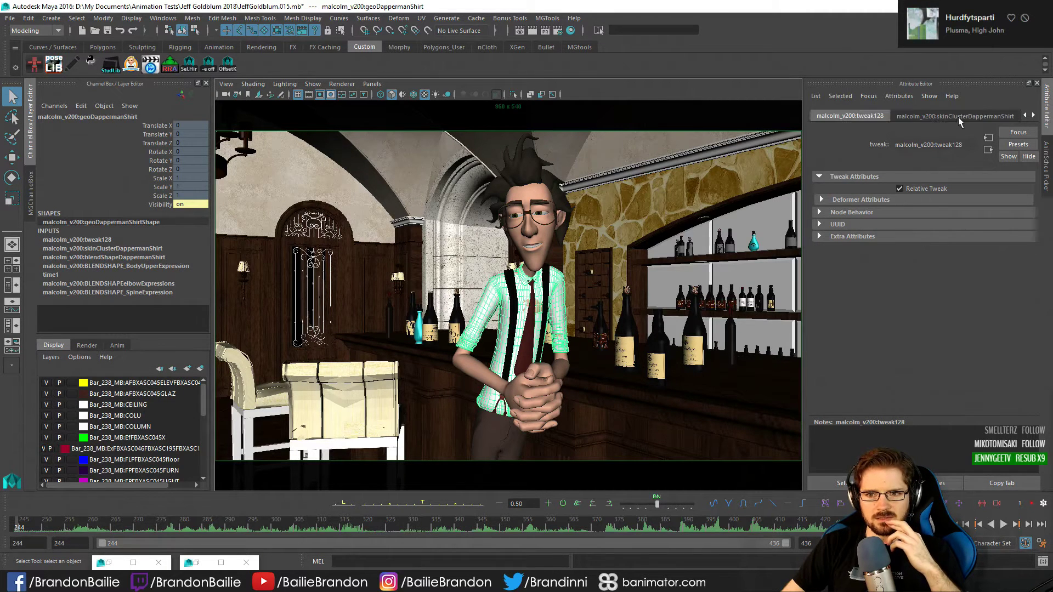
{"action": "left_click", "coordinate": [958, 117]}
{"action": "scroll", "coordinate": [965, 114], "scroll_direction": "down", "scroll_amount": 1}
{"action": "left_click", "coordinate": [961, 116]}
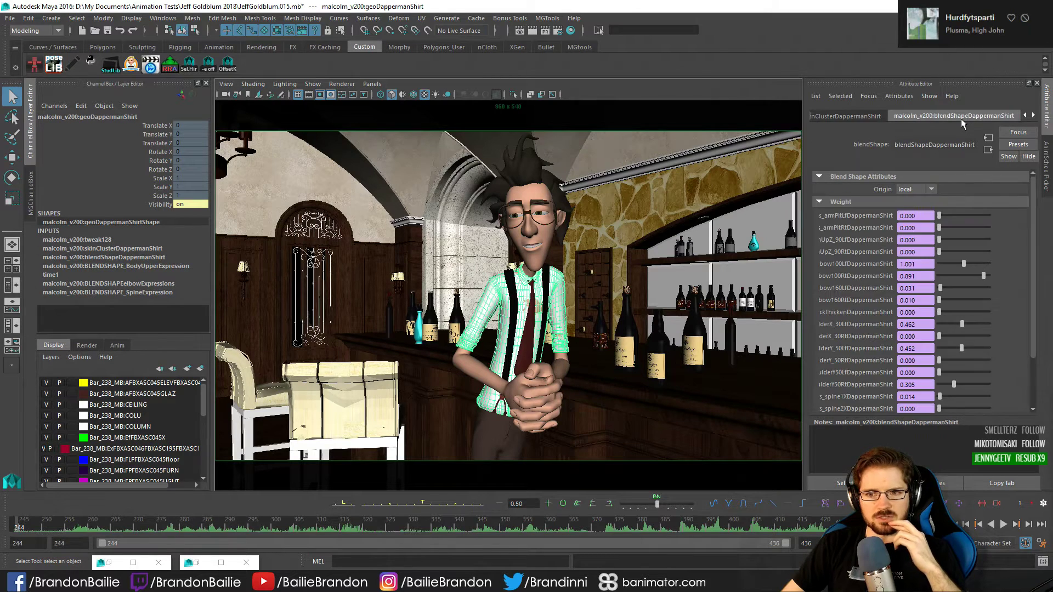
{"action": "scroll", "coordinate": [961, 118], "scroll_direction": "down", "scroll_amount": 1}
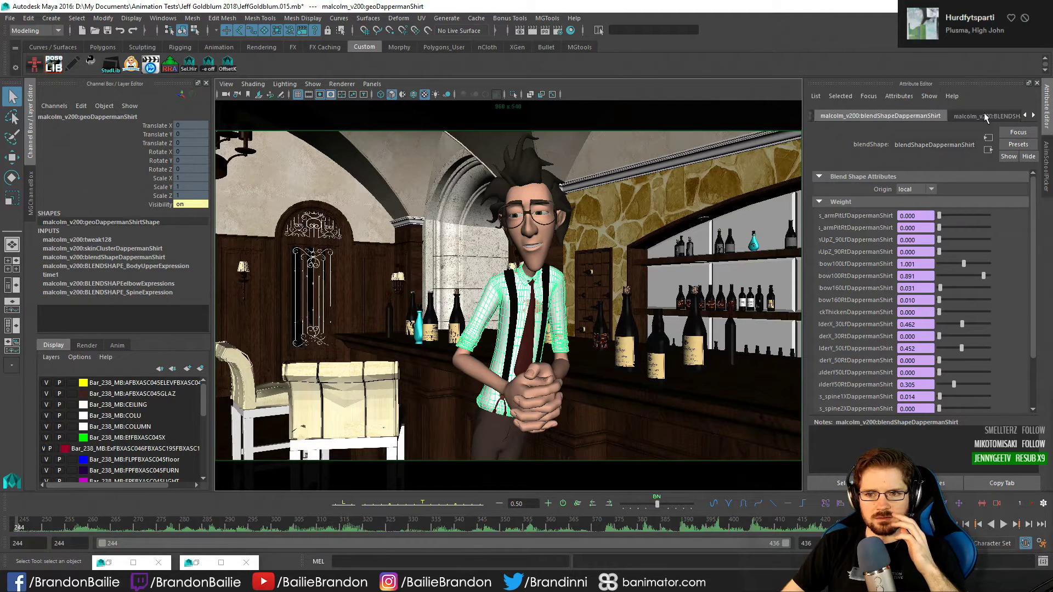
{"action": "left_click", "coordinate": [875, 116]}
{"action": "scroll", "coordinate": [865, 118], "scroll_direction": "down", "scroll_amount": 1}
{"action": "left_click", "coordinate": [848, 116]}
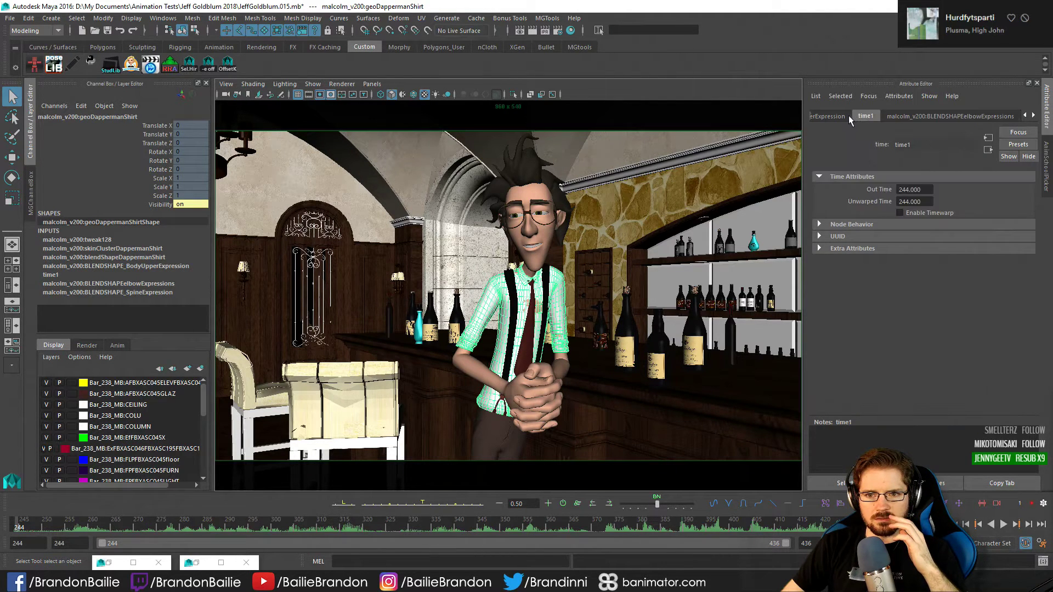
{"action": "left_click", "coordinate": [980, 117]}
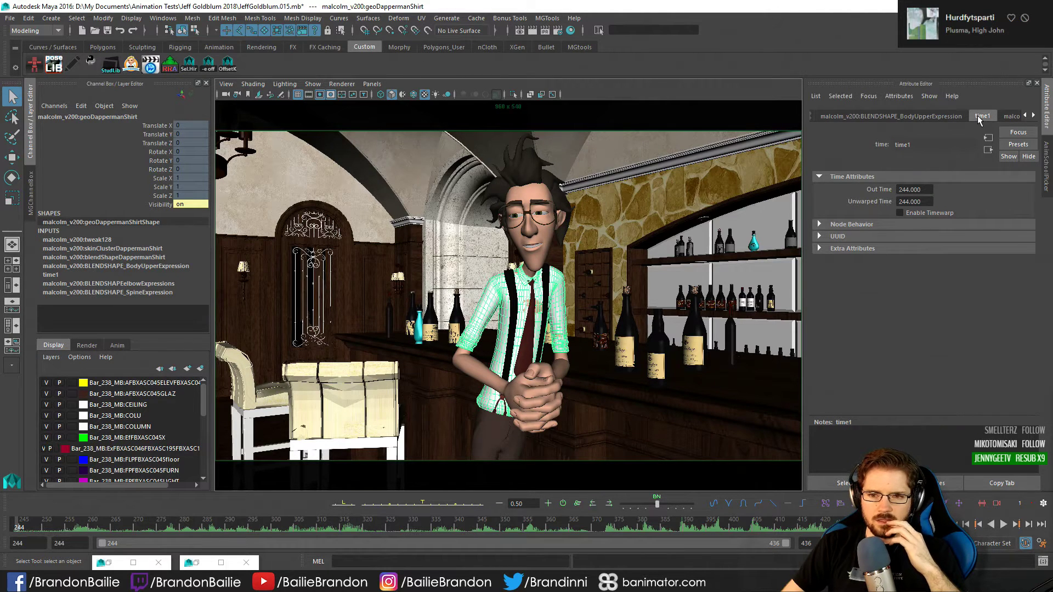
Examine the dapper shirt's input nodes in the Attribute Editor, from time1 through the elbow and spine expressions to the lambert8 material
{"action": "scroll", "coordinate": [977, 116], "scroll_direction": "down", "scroll_amount": 1}
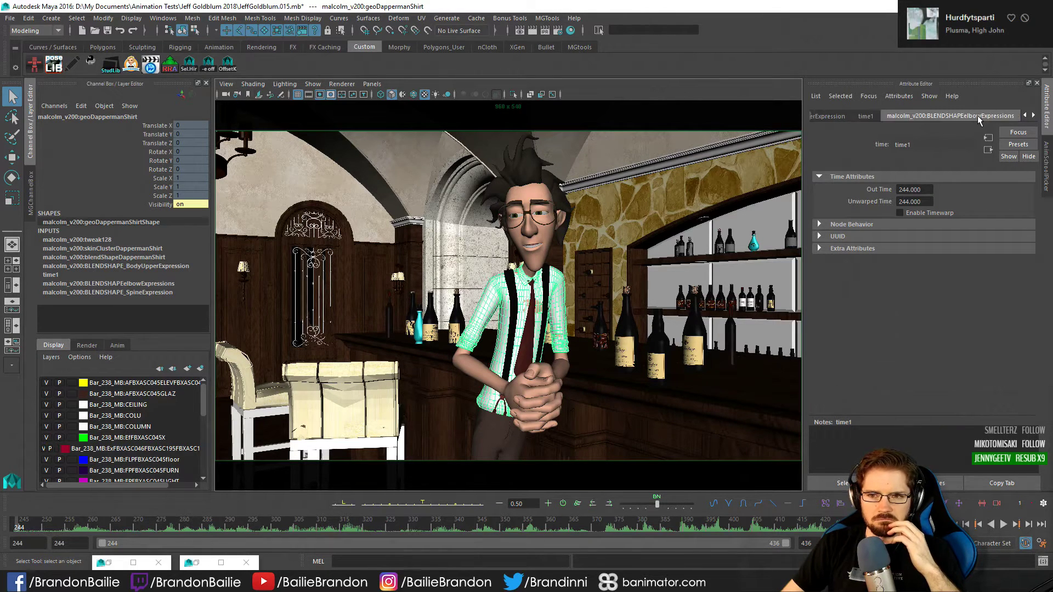
{"action": "left_click", "coordinate": [938, 116]}
{"action": "scroll", "coordinate": [939, 117], "scroll_direction": "down", "scroll_amount": 1}
{"action": "left_click", "coordinate": [866, 118]}
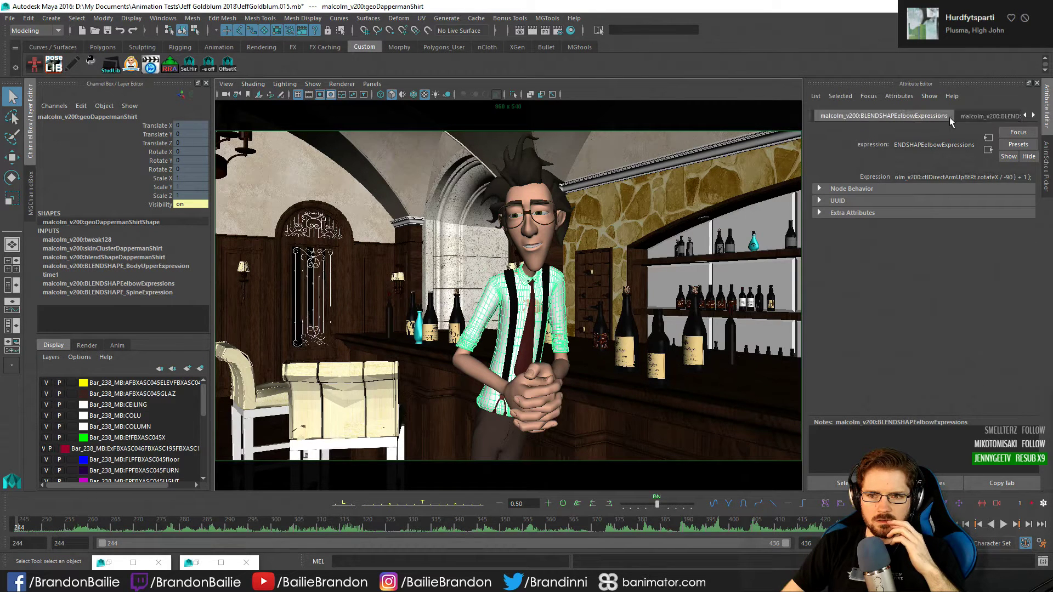
{"action": "left_click", "coordinate": [965, 117]}
{"action": "scroll", "coordinate": [966, 117], "scroll_direction": "down", "scroll_amount": 1}
{"action": "left_click", "coordinate": [1003, 117]}
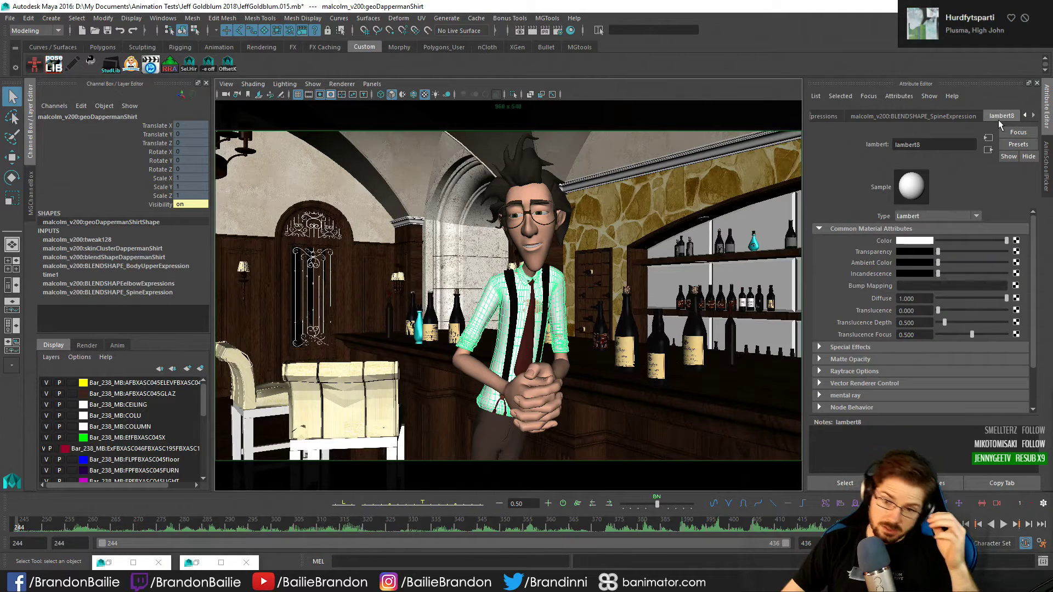
Render the current frame in V-Ray to check how the shirt looks, and close the frame buffer
{"action": "left_click", "coordinate": [533, 31]}
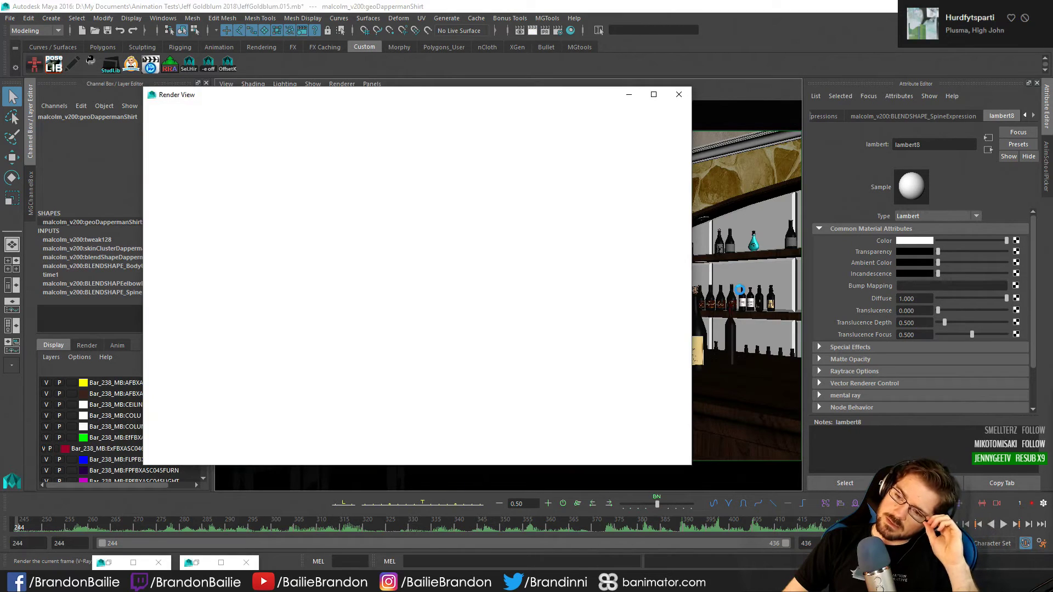
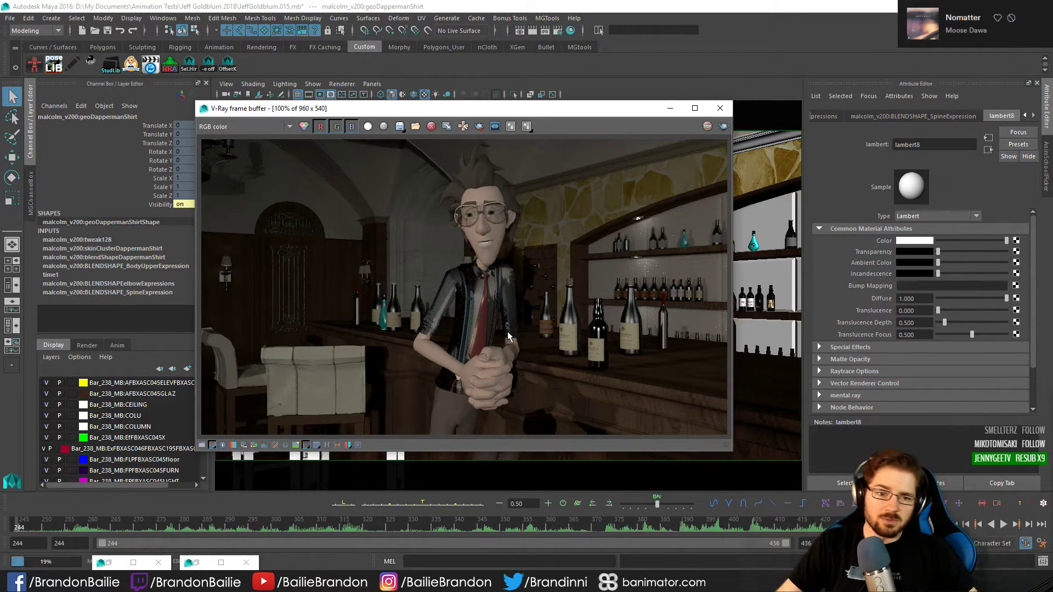
{"action": "left_click", "coordinate": [720, 108]}
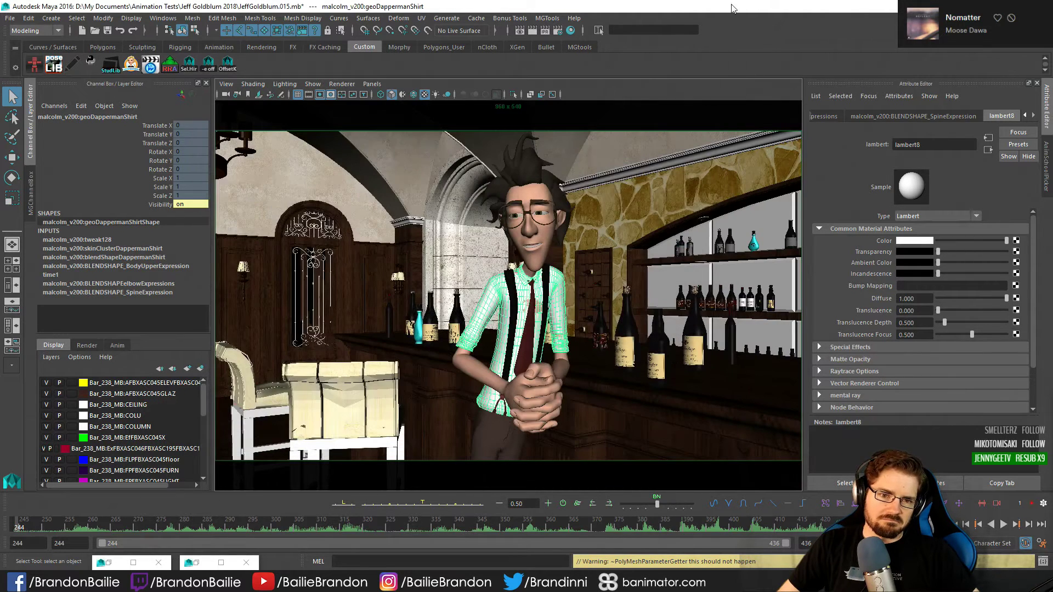
In the outfit picker, hide the Dapperman shirt and show the Hunter shirt instead
{"action": "left_click", "coordinate": [1047, 157]}
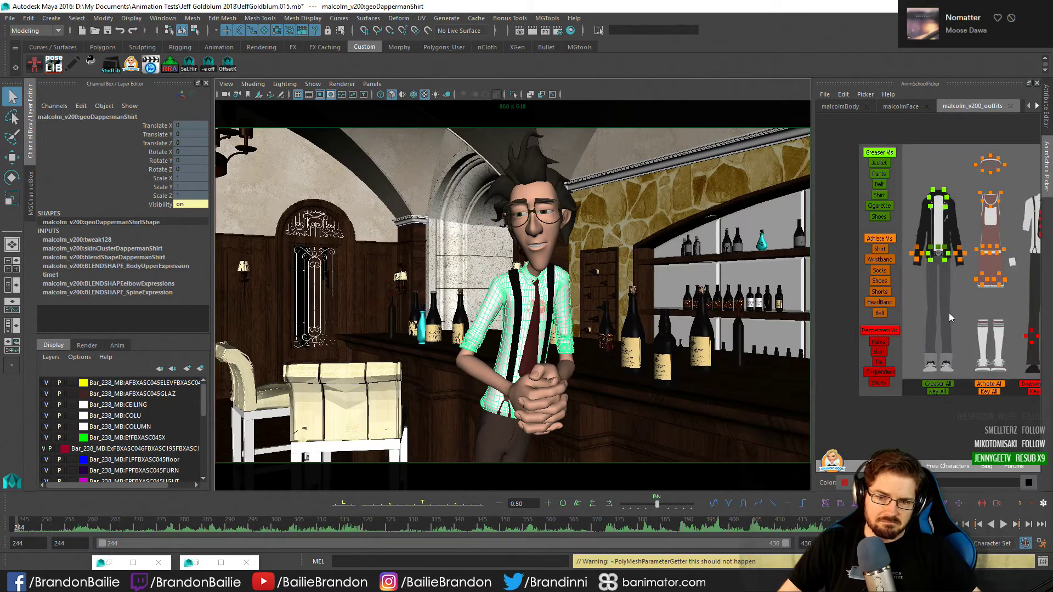
{"action": "left_click", "coordinate": [840, 339]}
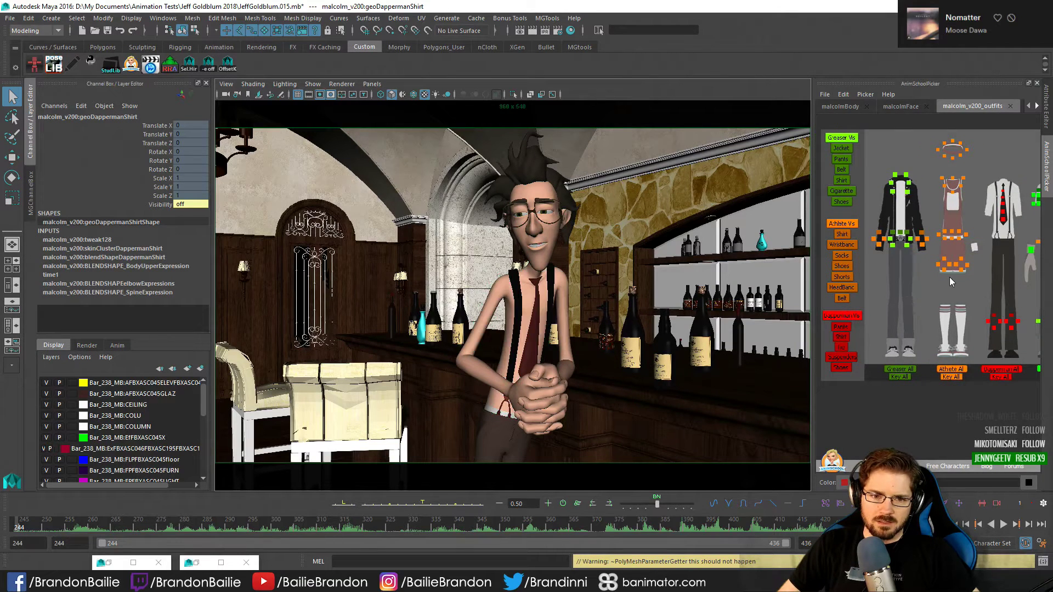
{"action": "middle_click_drag", "start_coordinate": [949, 278], "coordinate": [568, 295], "text": "alt"}
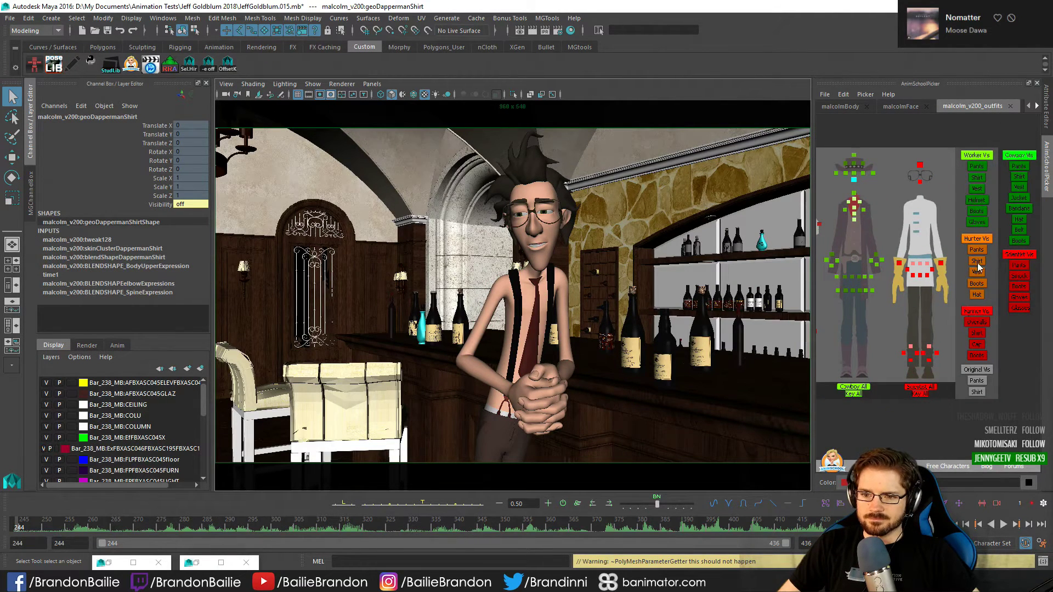
{"action": "left_click", "coordinate": [976, 262]}
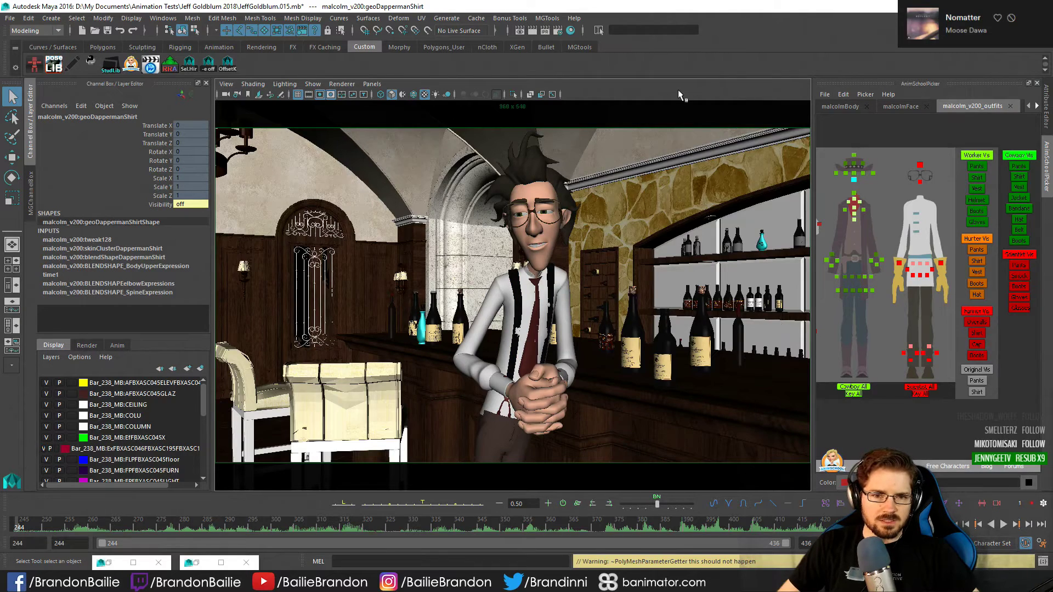
Display the rig controls, select the chest control and switch to the perspective view
{"action": "key", "text": "alt+1"}
{"action": "left_click", "coordinate": [517, 328]}
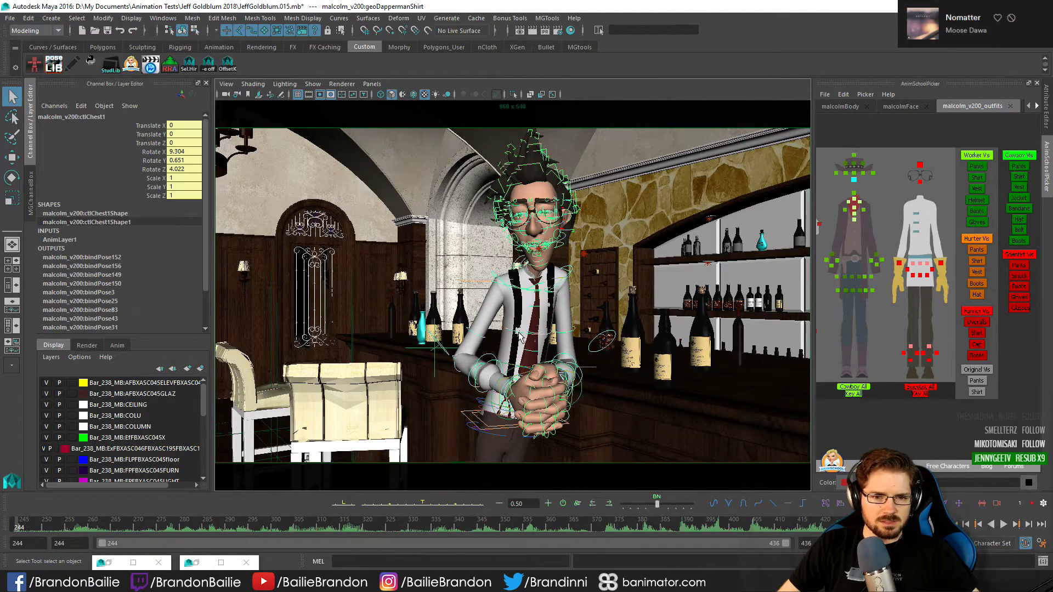
{"action": "key", "text": "f"}
{"action": "key", "text": "space"}
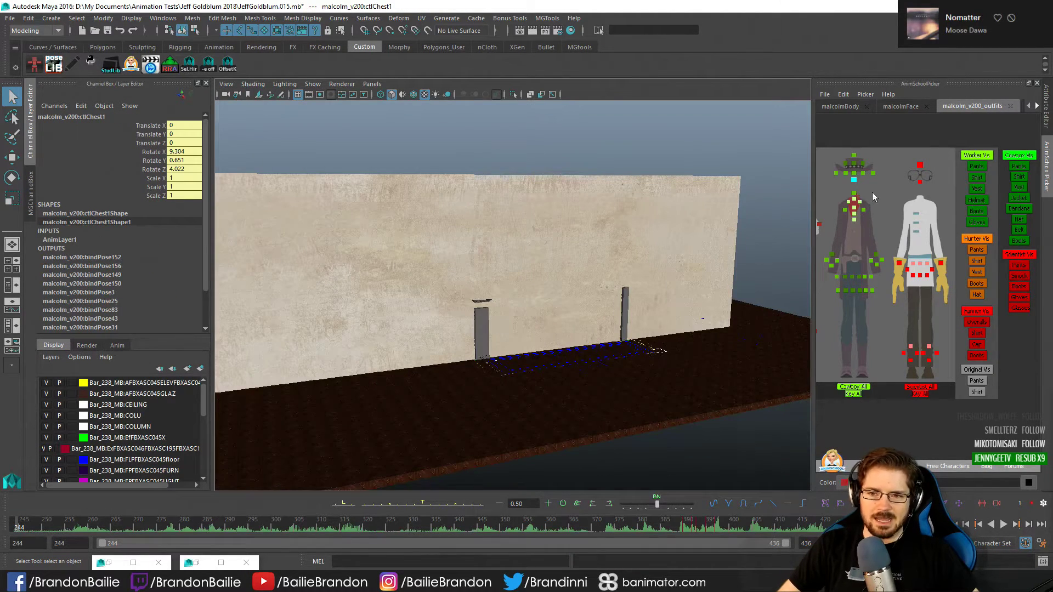
Select the head control in the body picker and frame the character's torso closely in the perspective view
{"action": "left_click", "coordinate": [849, 107]}
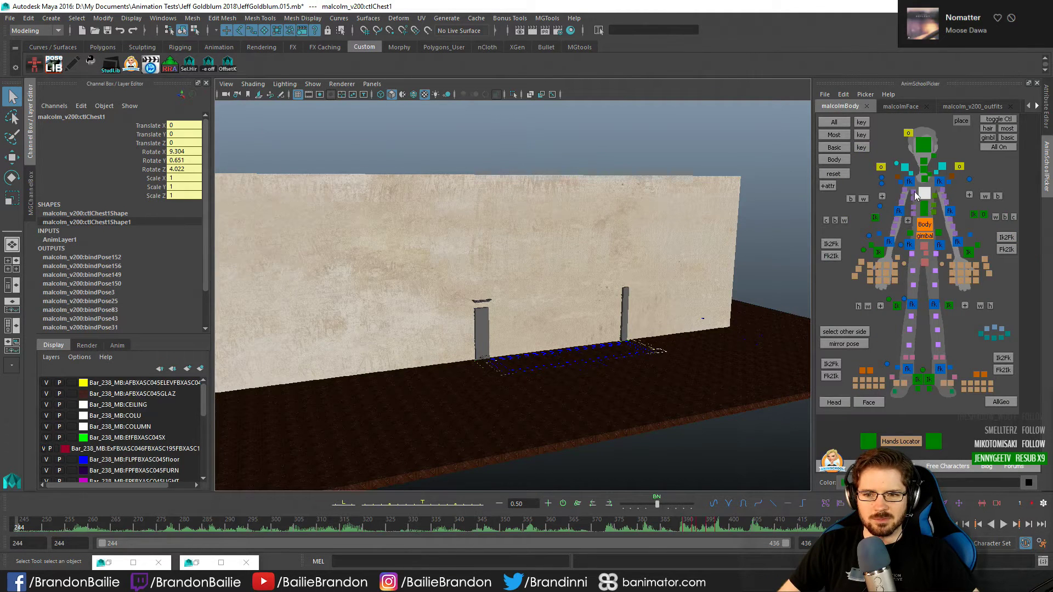
{"action": "left_click", "coordinate": [925, 225]}
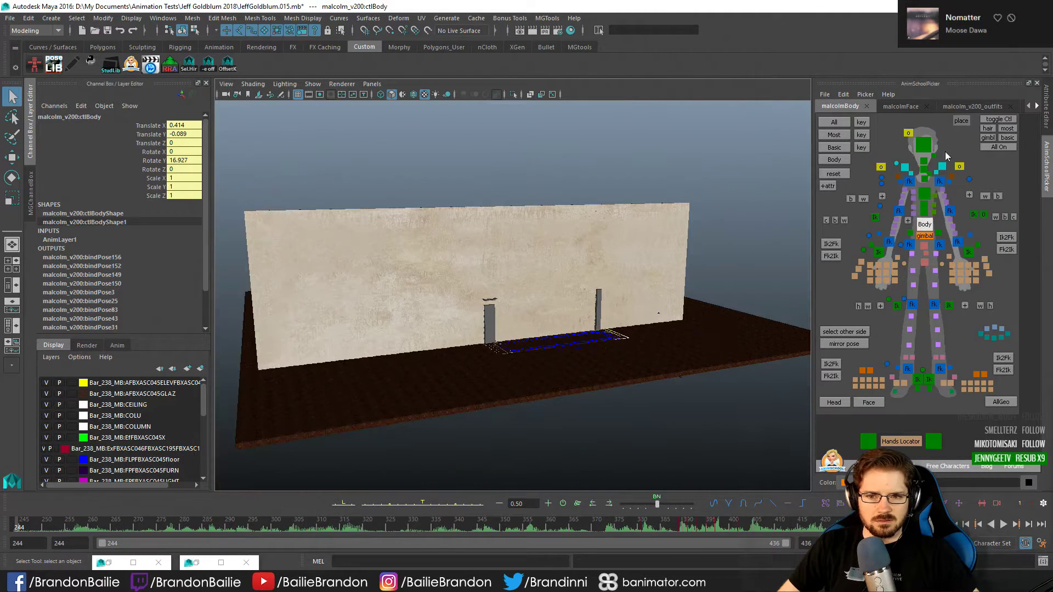
{"action": "left_click", "coordinate": [922, 142]}
{"action": "key", "text": "f"}
{"action": "left_click_drag", "start_coordinate": [526, 346], "coordinate": [554, 354], "text": "alt"}
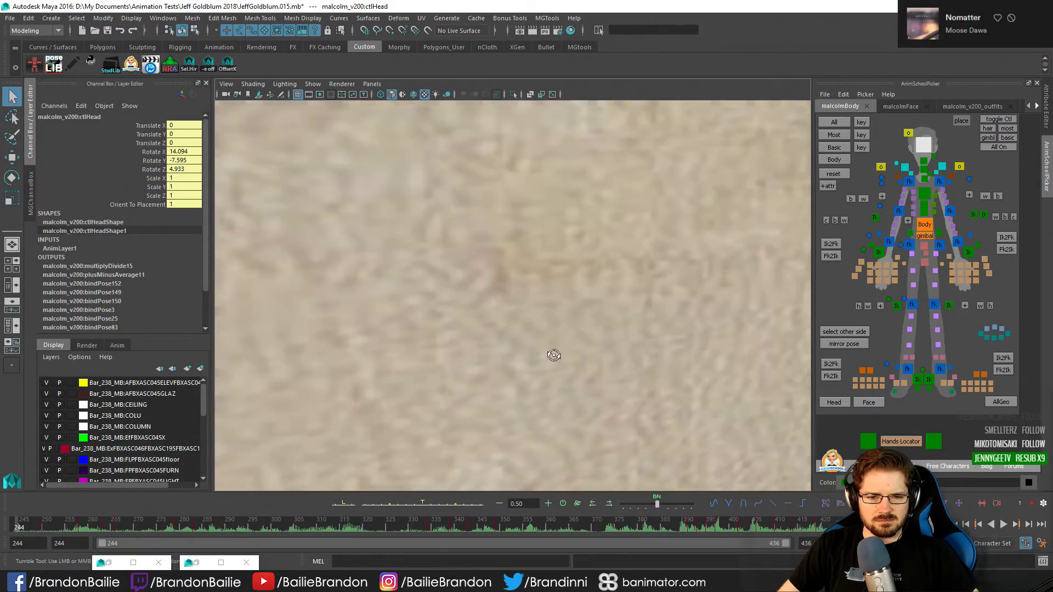
{"action": "right_click_drag", "start_coordinate": [554, 354], "coordinate": [466, 287], "text": "alt"}
{"action": "middle_click_drag", "start_coordinate": [466, 286], "coordinate": [515, 208], "text": "alt"}
{"action": "left_click_drag", "start_coordinate": [515, 208], "coordinate": [655, 296], "text": "alt"}
{"action": "right_click_drag", "start_coordinate": [655, 296], "coordinate": [693, 299], "text": "alt"}
{"action": "middle_click_drag", "start_coordinate": [658, 294], "coordinate": [594, 321], "text": "alt"}
{"action": "right_click_drag", "start_coordinate": [594, 322], "coordinate": [700, 348], "text": "alt"}
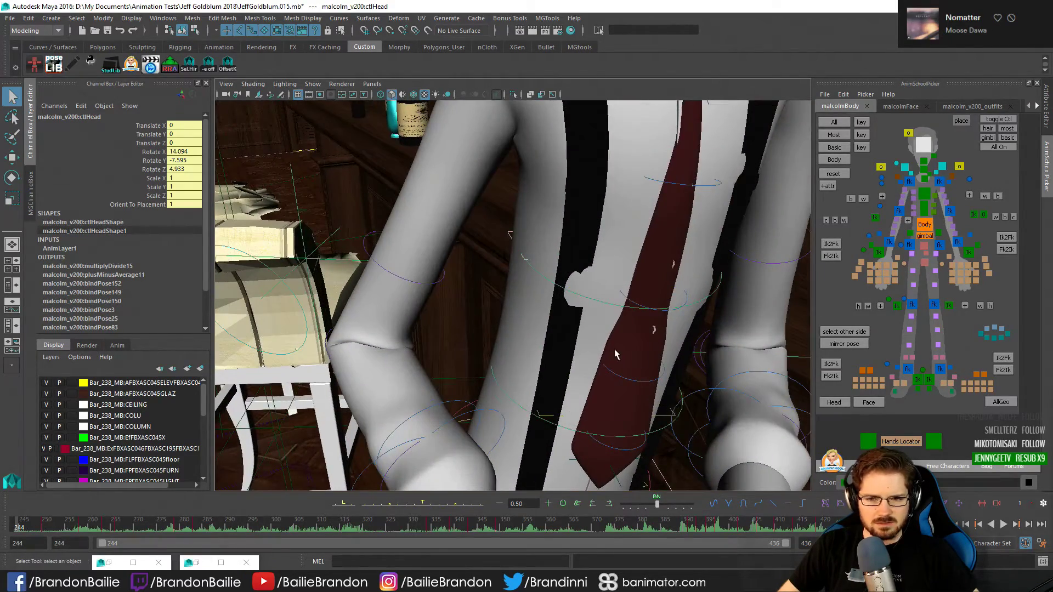
Bring up the outfit controls, view the torso in X-ray and select the Hunter shirt geometry
{"action": "left_click", "coordinate": [969, 107]}
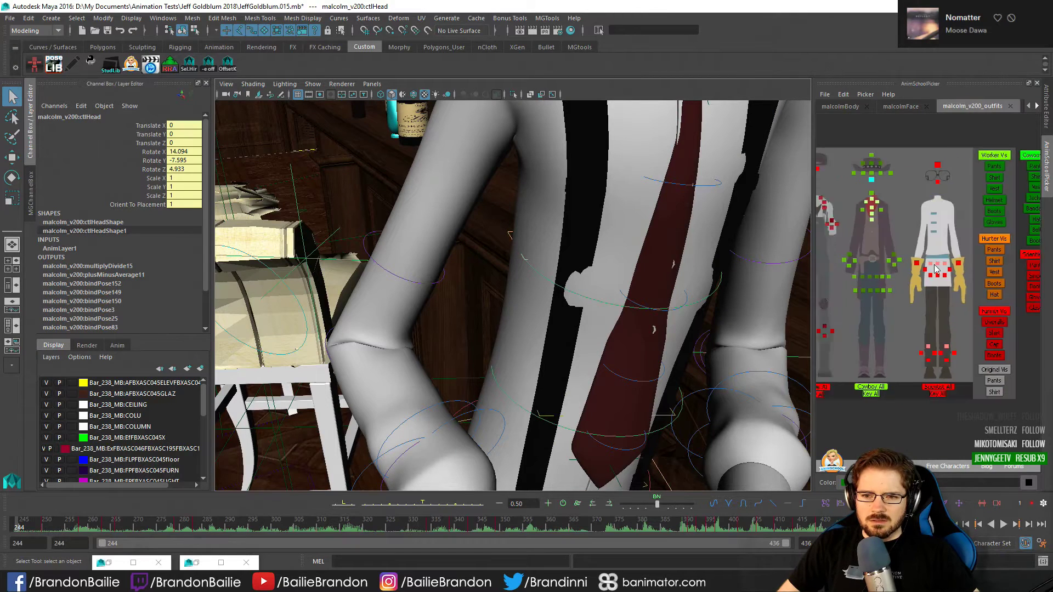
{"action": "scroll", "coordinate": [947, 252], "scroll_direction": "up", "scroll_amount": 2}
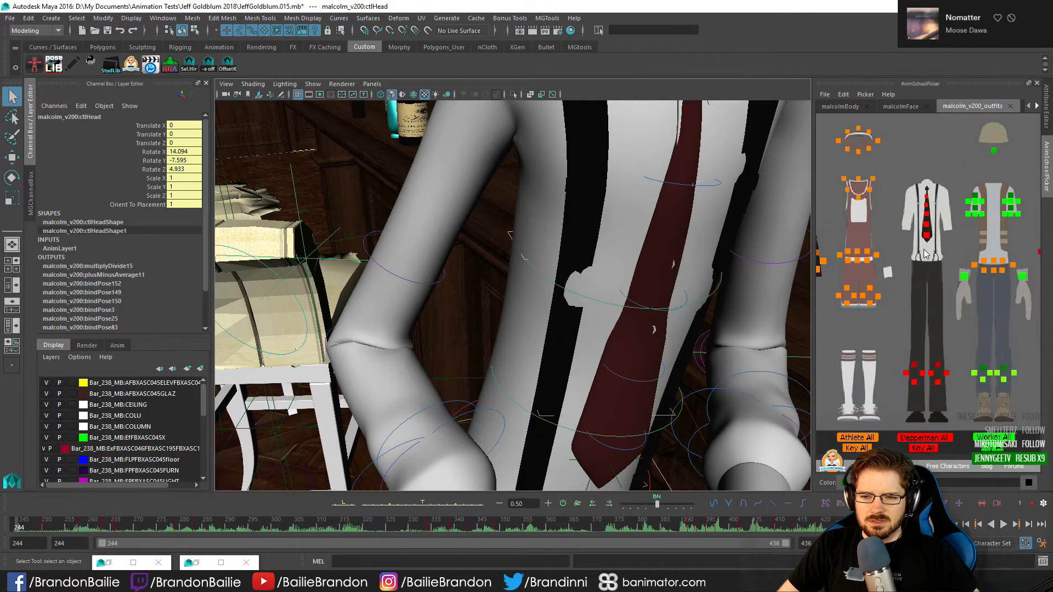
{"action": "key", "text": "alt+x"}
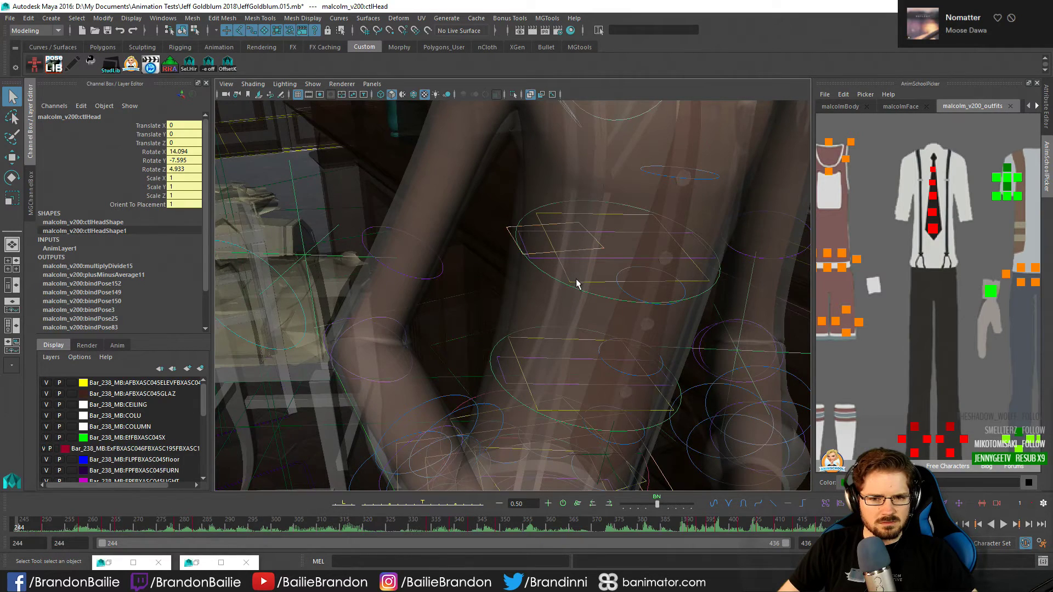
{"action": "left_click", "coordinate": [576, 284]}
{"action": "key", "text": "alt+x"}
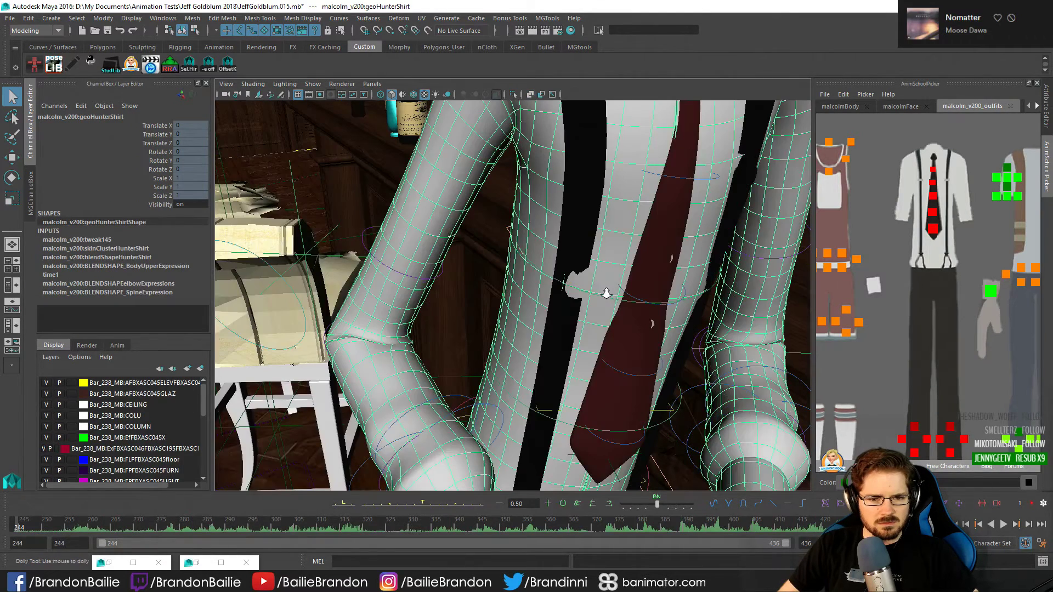
Select the second spine gimbal control and examine the torso's controls in X-ray display
{"action": "right_click_drag", "start_coordinate": [606, 293], "coordinate": [574, 341], "text": "alt"}
{"action": "left_click", "coordinate": [540, 415]}
{"action": "right_click_drag", "start_coordinate": [540, 415], "coordinate": [564, 394], "text": "alt"}
{"action": "key", "text": "alt+x"}
{"action": "mouse_move", "coordinate": [625, 359]}
{"action": "left_mouse_down", "text": "alt"}
{"action": "mouse_move", "coordinate": [665, 341]}
{"action": "mouse_move", "coordinate": [667, 357]}
{"action": "mouse_move", "coordinate": [603, 354]}
{"action": "left_mouse_up", "text": "alt"}
{"action": "middle_click_drag", "start_coordinate": [603, 354], "coordinate": [572, 357], "text": "alt"}
{"action": "key", "text": "alt+x"}
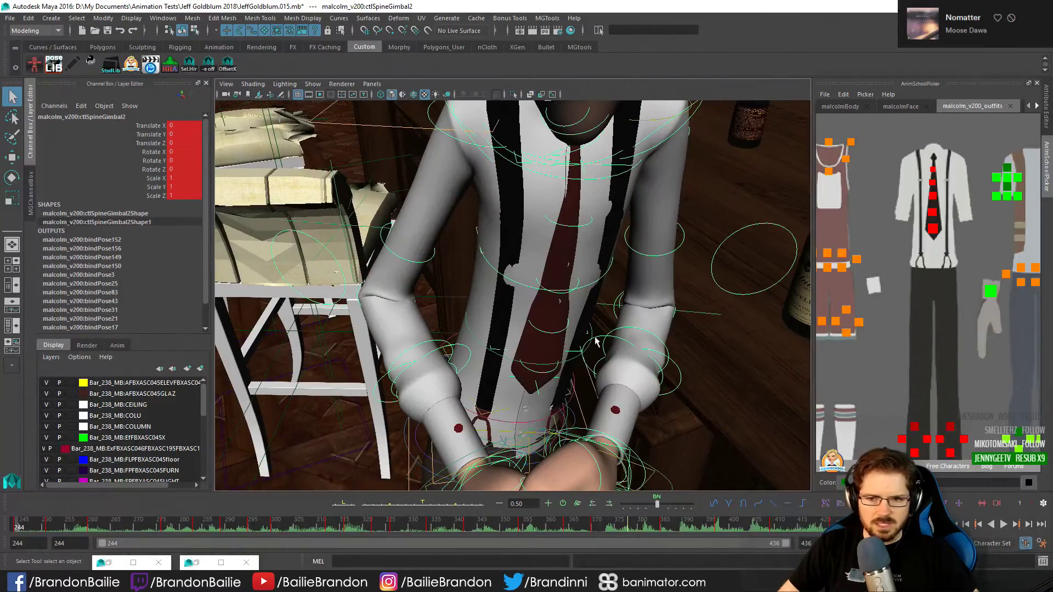
Select the placement control around the character's feet and review its outfit visibility attributes
{"action": "scroll", "coordinate": [961, 298], "scroll_direction": "down", "scroll_amount": 5}
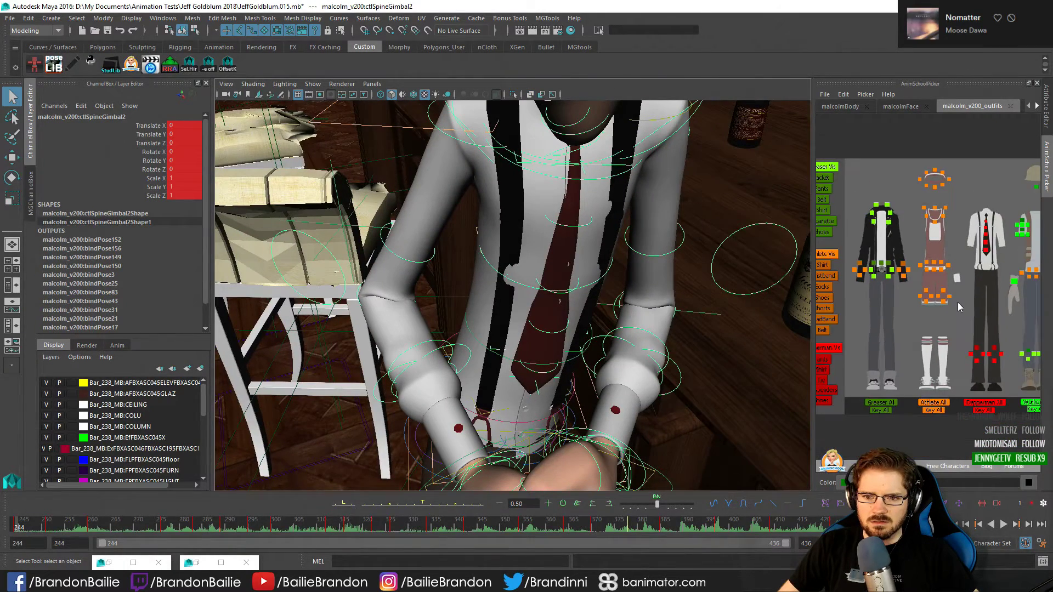
{"action": "middle_click_drag", "start_coordinate": [979, 305], "coordinate": [915, 313]}
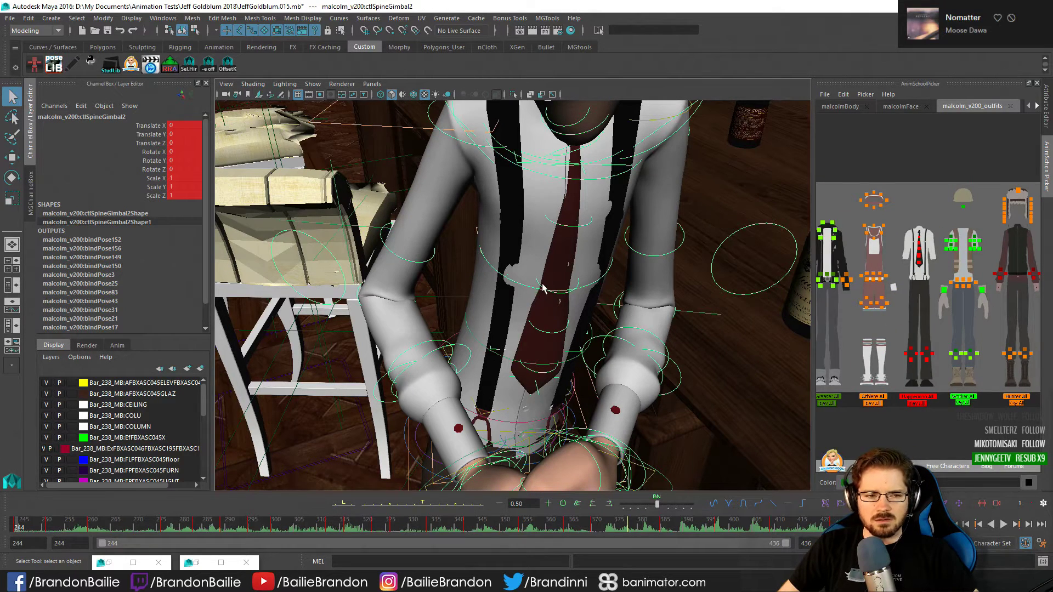
{"action": "scroll", "coordinate": [542, 286], "scroll_direction": "down", "scroll_amount": 5}
{"action": "scroll", "coordinate": [554, 244], "scroll_direction": "up", "scroll_amount": 2}
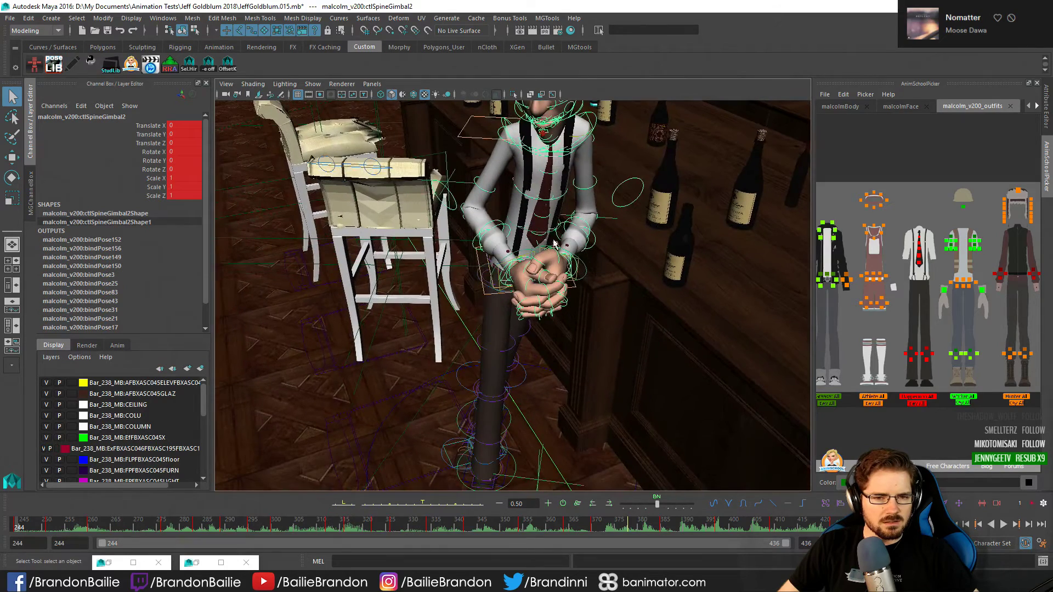
{"action": "middle_click_drag", "start_coordinate": [548, 410], "coordinate": [543, 322], "text": "alt"}
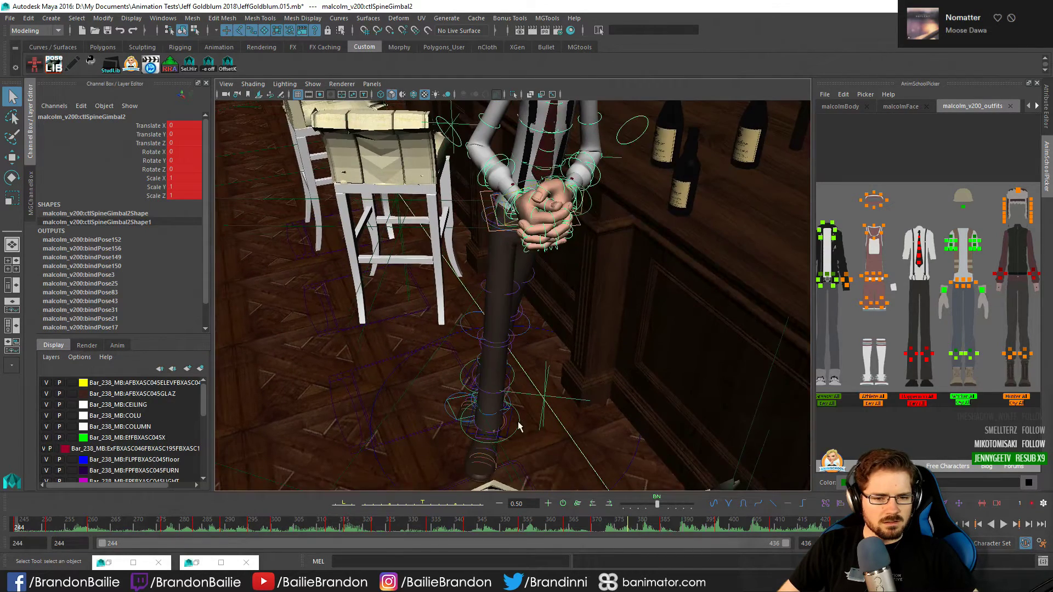
{"action": "key", "text": "alt+x"}
{"action": "left_click", "coordinate": [390, 376]}
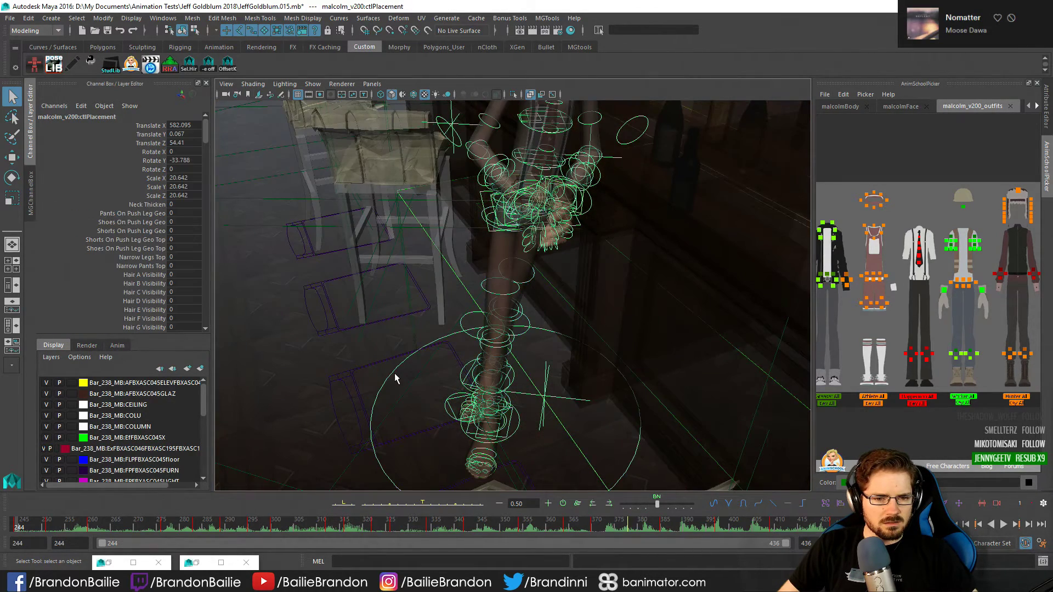
{"action": "key", "text": "alt+x"}
{"action": "left_click_drag", "start_coordinate": [505, 334], "coordinate": [446, 344], "text": "alt"}
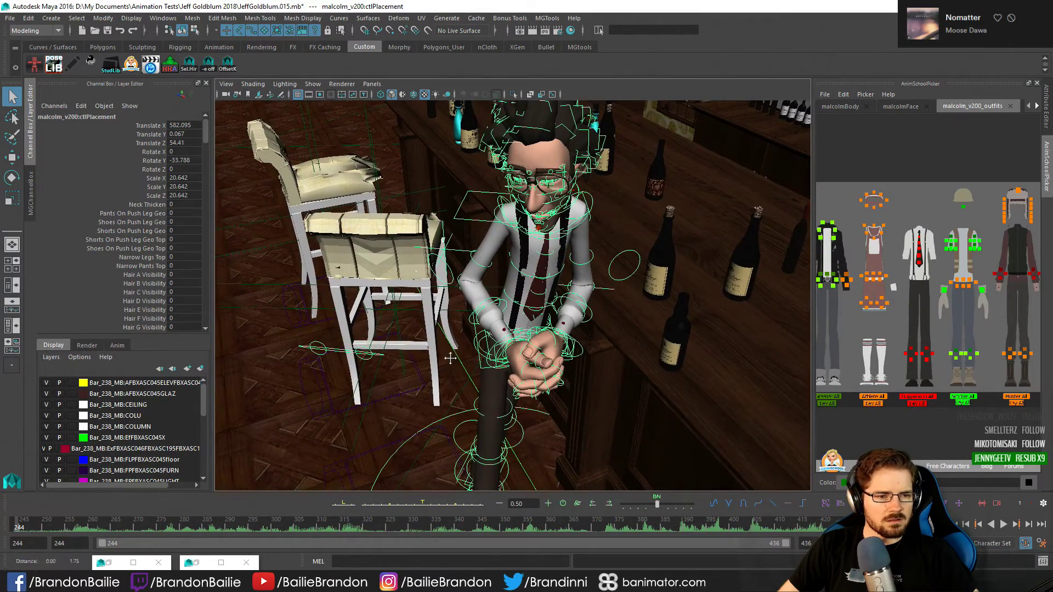
{"action": "scroll", "coordinate": [150, 246], "scroll_direction": "down", "scroll_amount": 4}
{"action": "scroll", "coordinate": [154, 251], "scroll_direction": "down", "scroll_amount": 5}
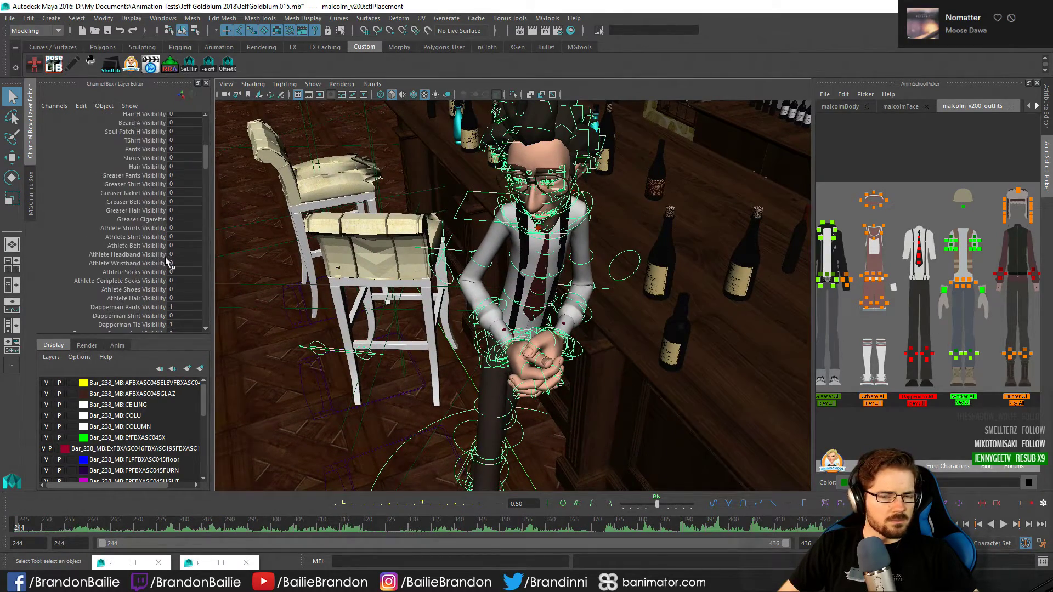
Turn on the display of all rig controls from the body picker, leaving nothing selected
{"action": "left_click", "coordinate": [832, 108]}
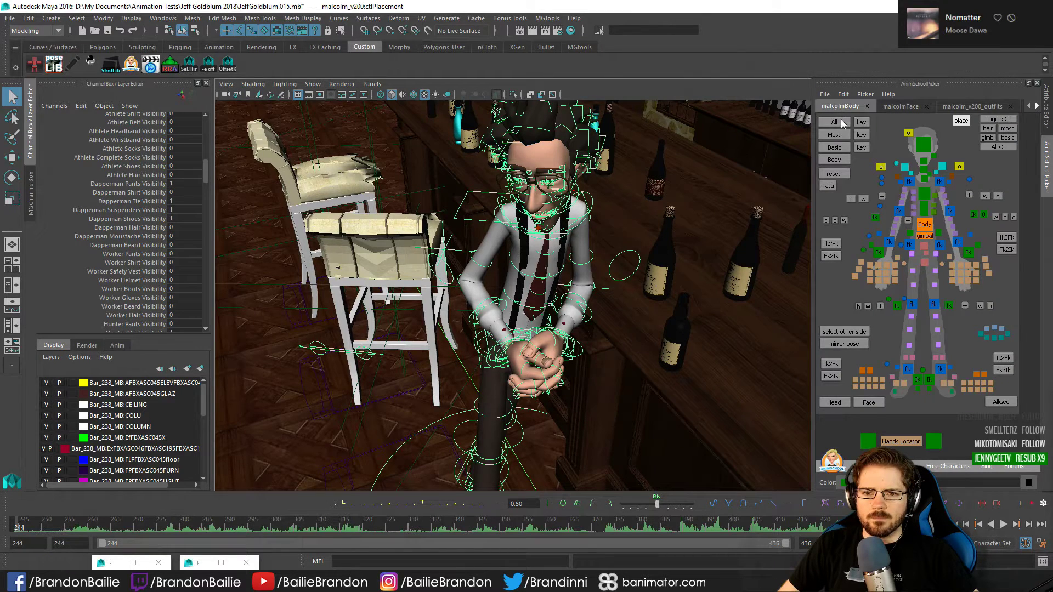
{"action": "left_click", "coordinate": [840, 122]}
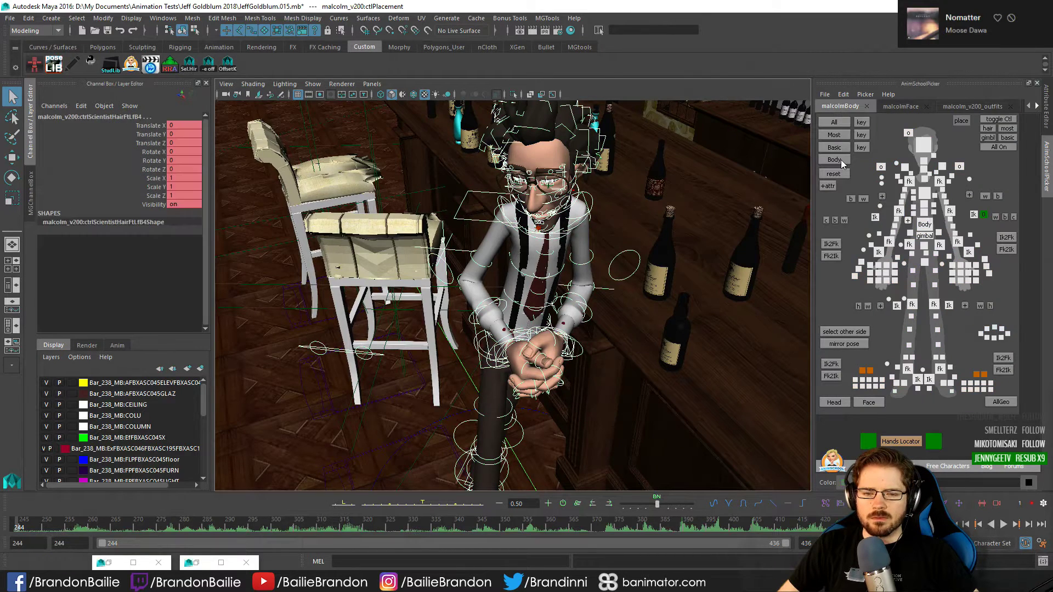
{"action": "left_click", "coordinate": [883, 134]}
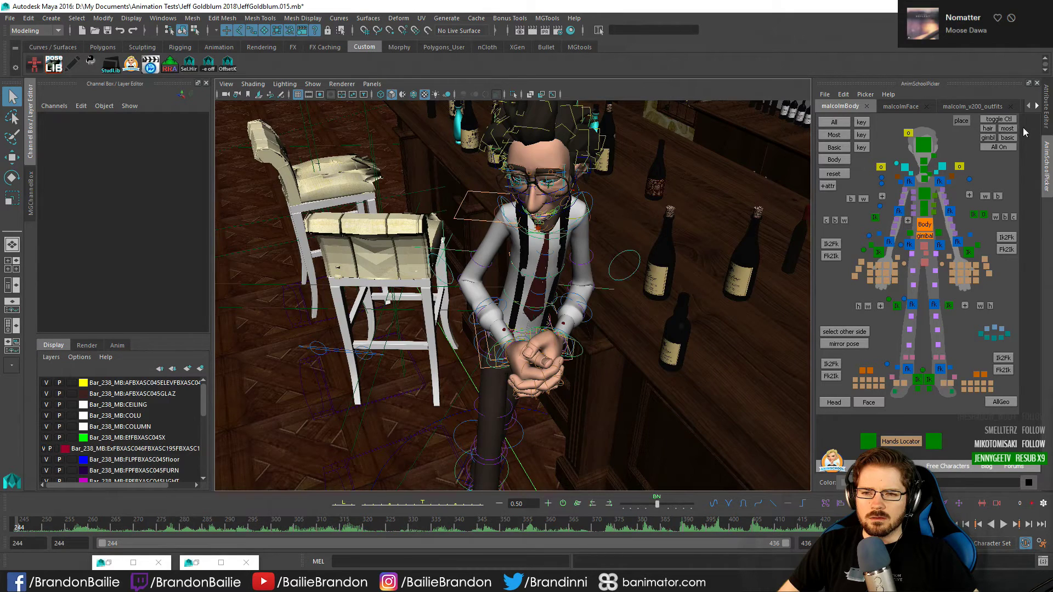
{"action": "left_click", "coordinate": [1005, 147]}
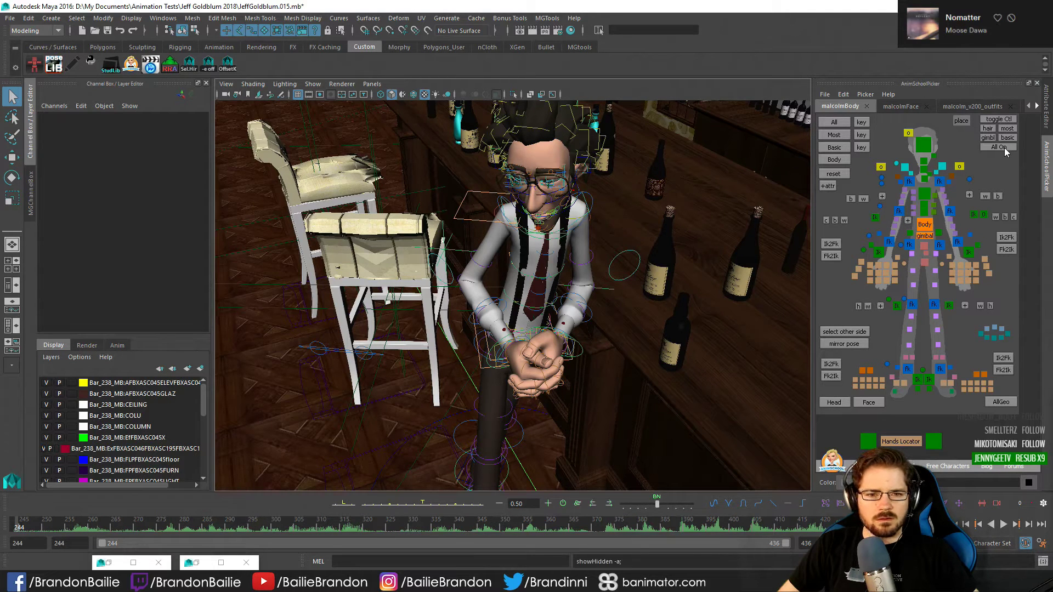
Check the character's body controls in X-ray and inspect the suspenders and shirt up close
{"action": "key", "text": "alt+x"}
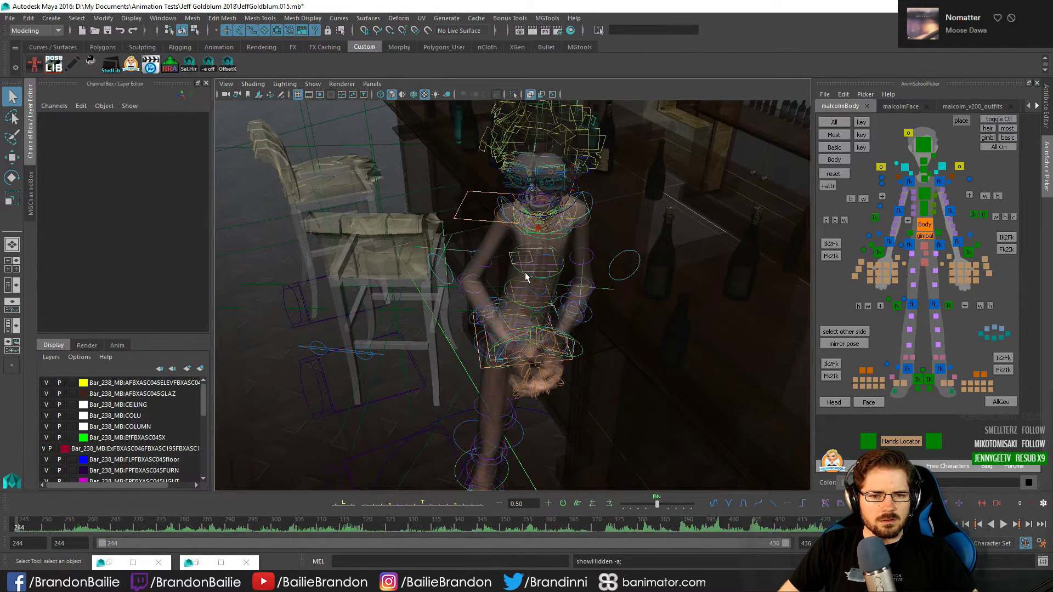
{"action": "key", "text": "alt+x"}
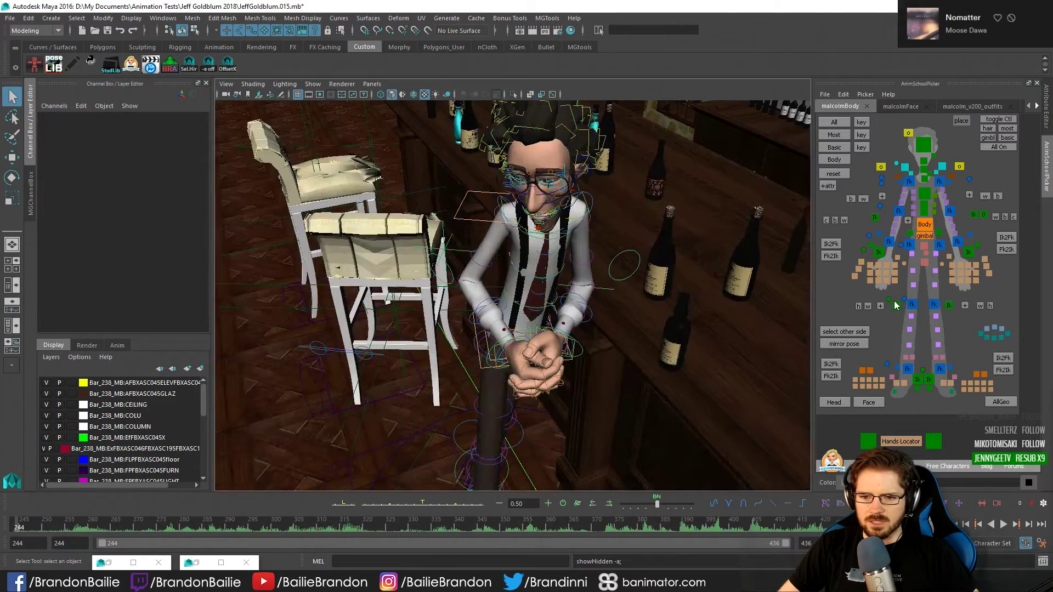
{"action": "right_click_drag", "start_coordinate": [422, 251], "coordinate": [766, 338], "text": "alt"}
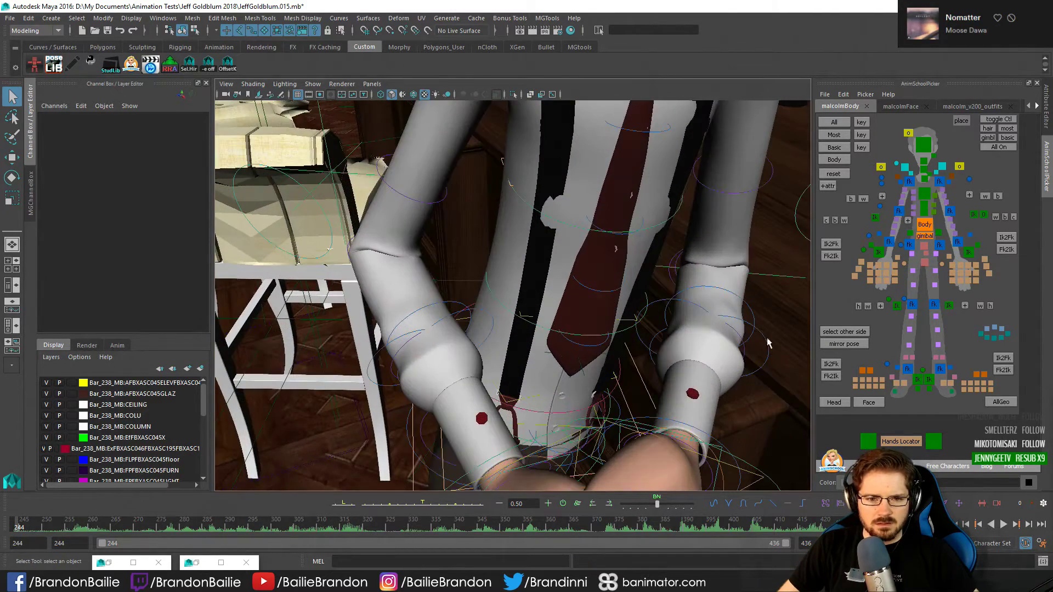
Select the second spine control and the right lower-arm control, and inspect the shirt, suspenders and tie around the torso
{"action": "left_click", "coordinate": [523, 318]}
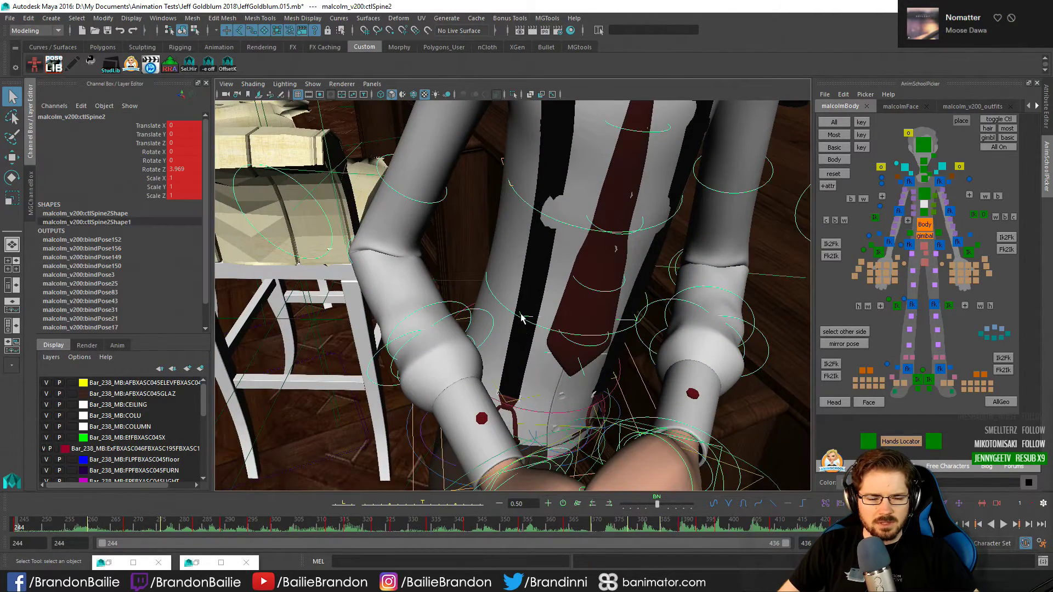
{"action": "key", "text": "a"}
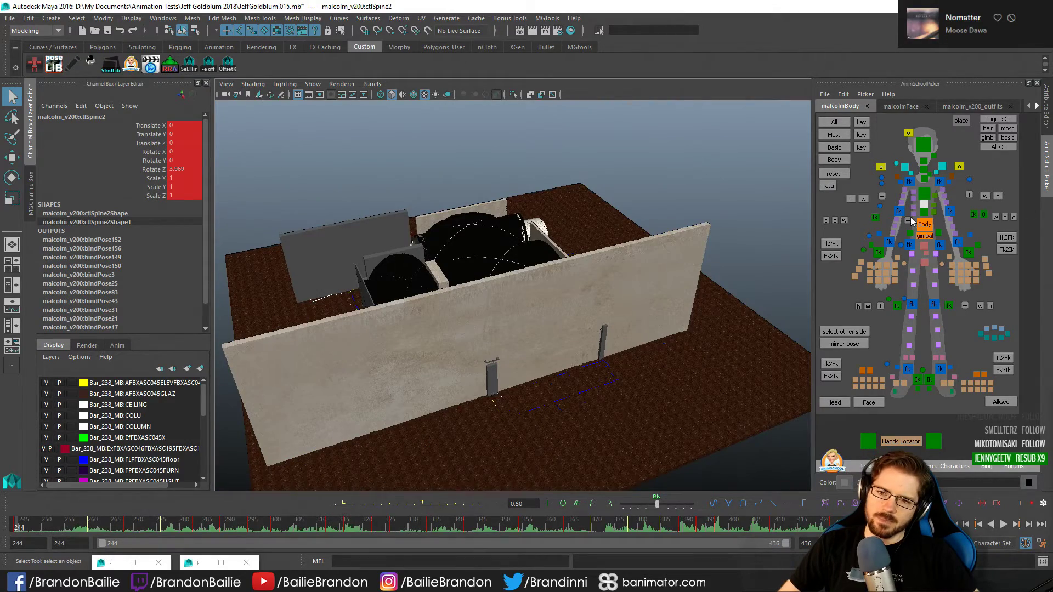
{"action": "left_click", "coordinate": [899, 211]}
{"action": "key", "text": "f"}
{"action": "middle_click_drag", "start_coordinate": [559, 269], "coordinate": [507, 265], "text": "alt"}
{"action": "right_click_drag", "start_coordinate": [507, 265], "coordinate": [629, 335], "text": "alt"}
{"action": "left_click_drag", "start_coordinate": [629, 336], "coordinate": [738, 283], "text": "alt"}
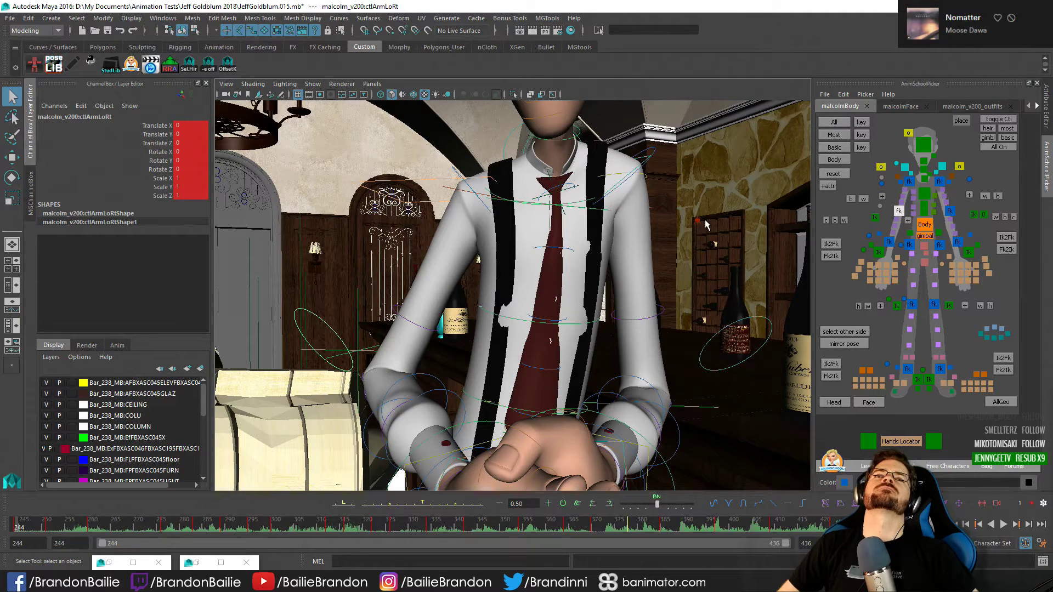
{"action": "left_click_drag", "start_coordinate": [707, 225], "coordinate": [589, 278], "text": "alt"}
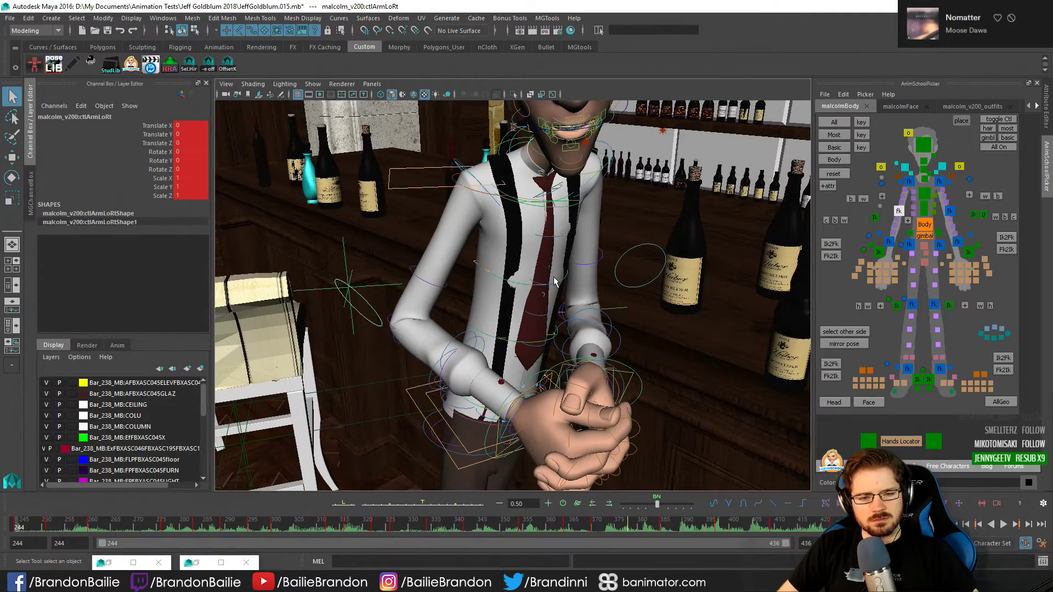
{"action": "left_click", "coordinate": [1046, 107]}
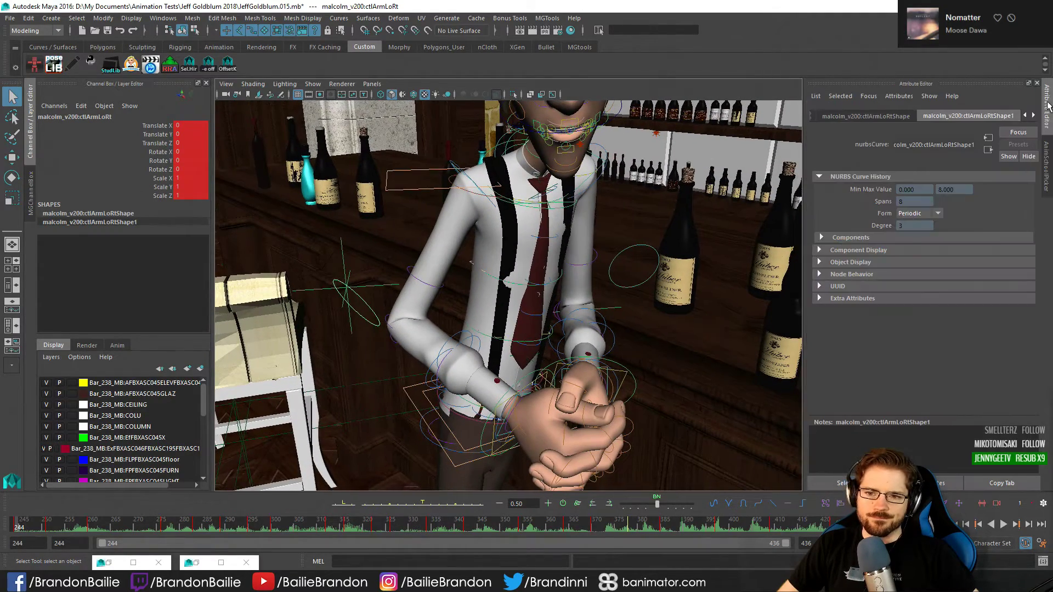
{"action": "left_click", "coordinate": [1045, 154]}
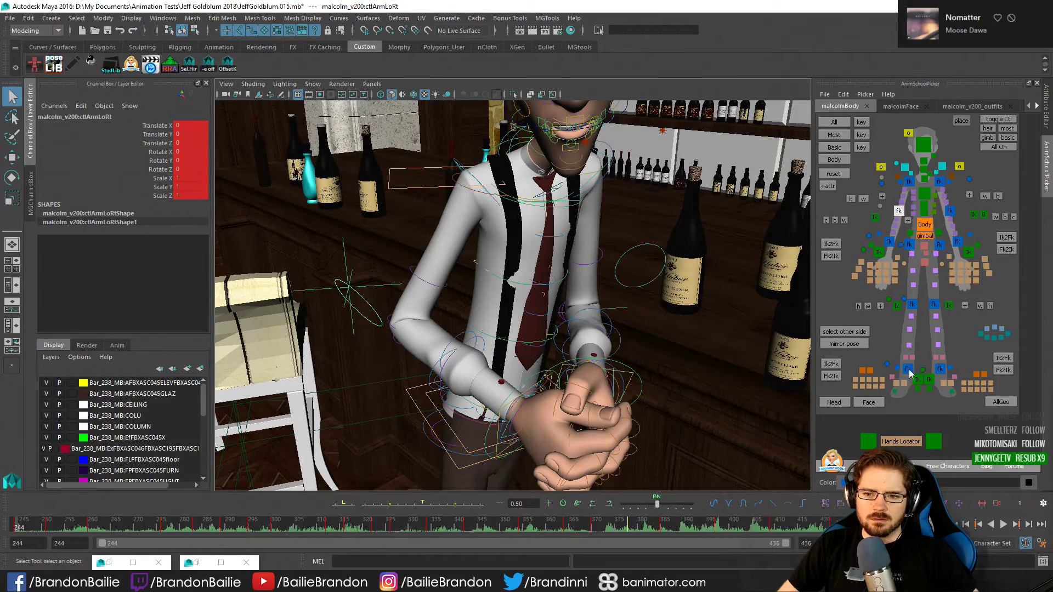
Select the placement control around the character's feet and set its Dapperman Suspenders Visibility to 0
{"action": "right_click_drag", "start_coordinate": [481, 326], "coordinate": [384, 372], "text": "alt"}
{"action": "middle_click_drag", "start_coordinate": [526, 427], "coordinate": [581, 288], "text": "alt"}
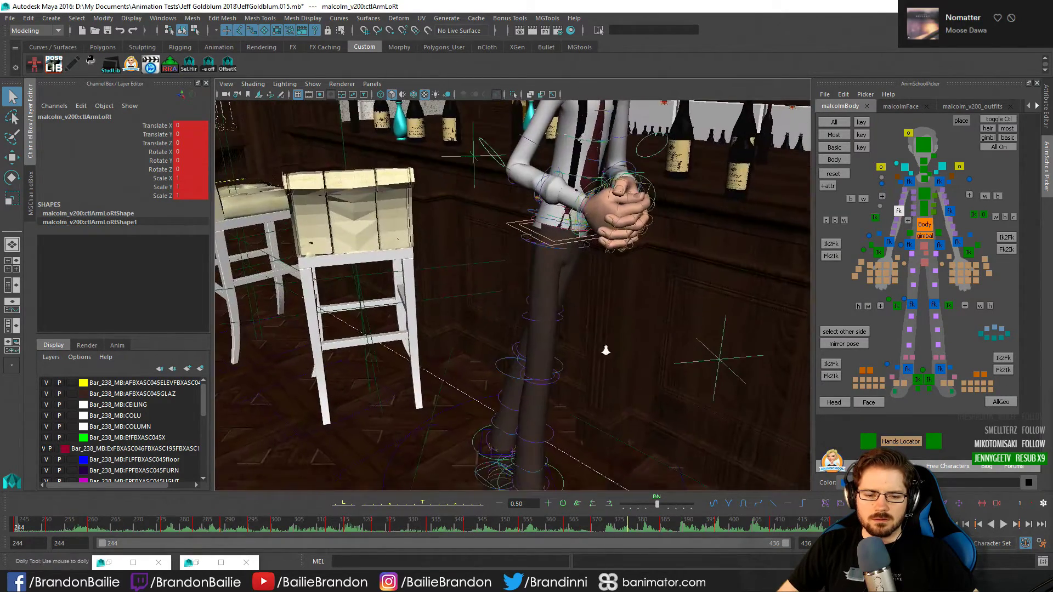
{"action": "right_click_drag", "start_coordinate": [604, 350], "coordinate": [456, 396], "text": "alt"}
{"action": "left_click", "coordinate": [426, 417]}
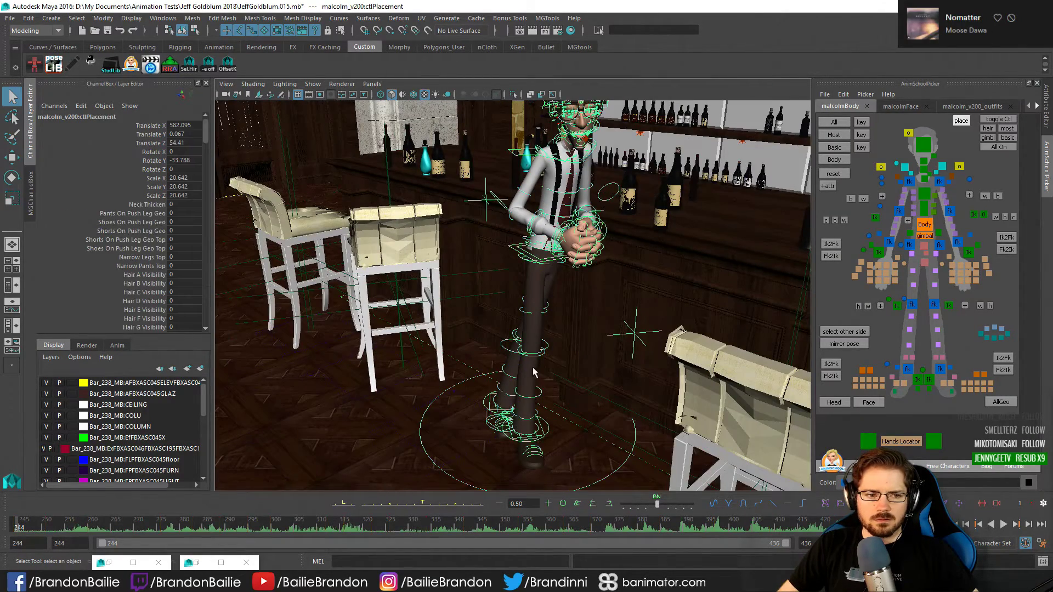
{"action": "middle_click_drag", "start_coordinate": [532, 367], "coordinate": [476, 393], "text": "alt"}
{"action": "scroll", "coordinate": [152, 238], "scroll_direction": "down", "scroll_amount": 2}
{"action": "scroll", "coordinate": [154, 239], "scroll_direction": "down", "scroll_amount": 8}
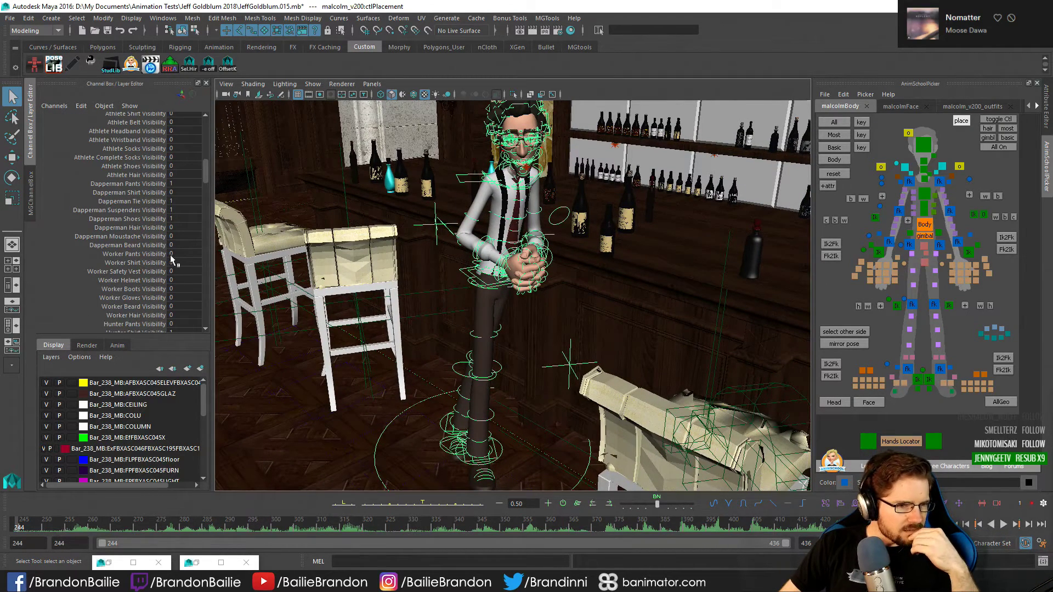
{"action": "left_click", "coordinate": [139, 210]}
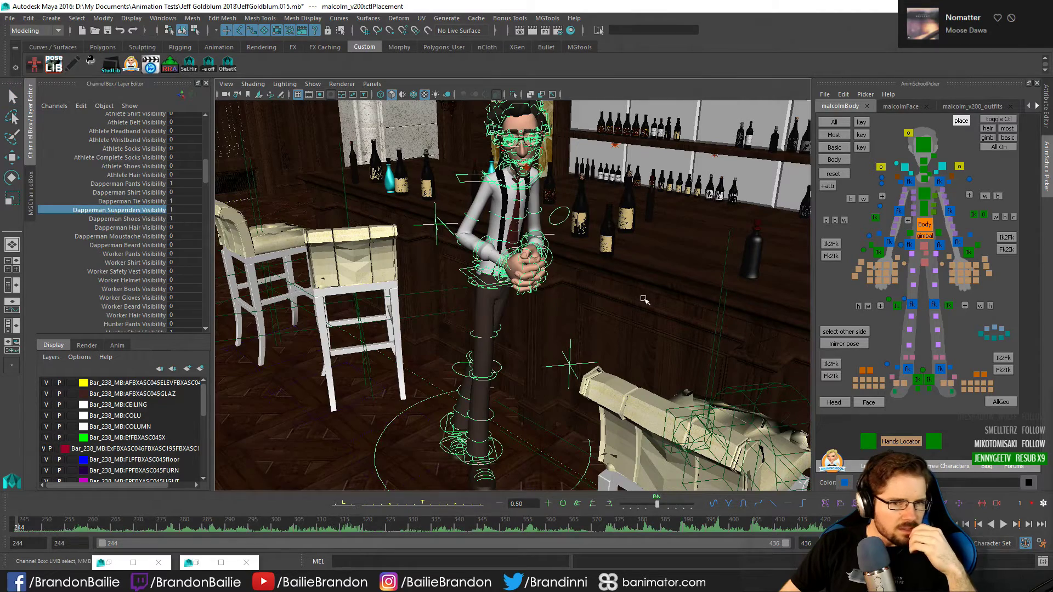
{"action": "type", "text": "0"}
{"action": "key", "text": "Return"}
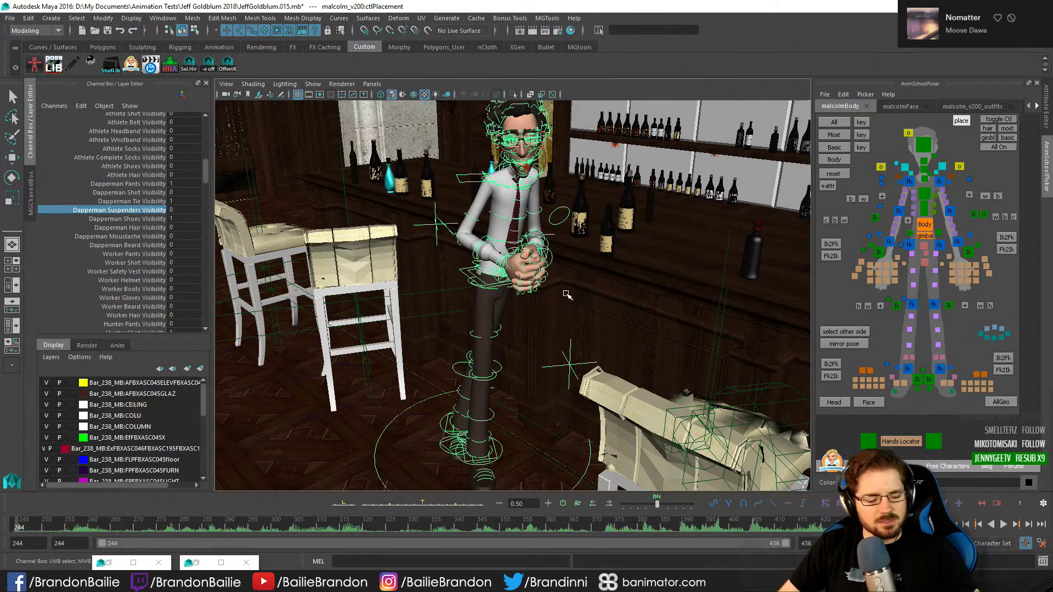
Compare the character's outfit with the rig controls hidden and shown
{"action": "key", "text": "alt+2"}
{"action": "key", "text": "alt+1"}
{"action": "key", "text": "alt+2"}
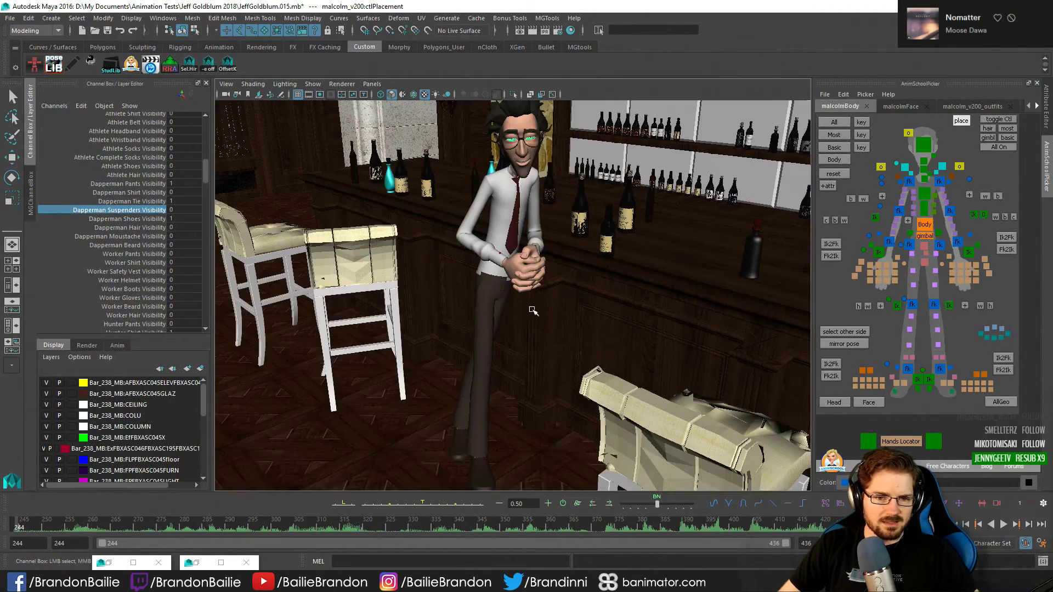
{"action": "key", "text": "alt+1"}
Try to move the second Dapperman tie control away from the chest, and undo the move
{"action": "right_click_drag", "start_coordinate": [529, 308], "coordinate": [612, 212], "text": "alt"}
{"action": "middle_click_drag", "start_coordinate": [612, 212], "coordinate": [600, 435], "text": "alt"}
{"action": "right_click_drag", "start_coordinate": [601, 436], "coordinate": [877, 329], "text": "alt"}
{"action": "left_click", "coordinate": [577, 434]}
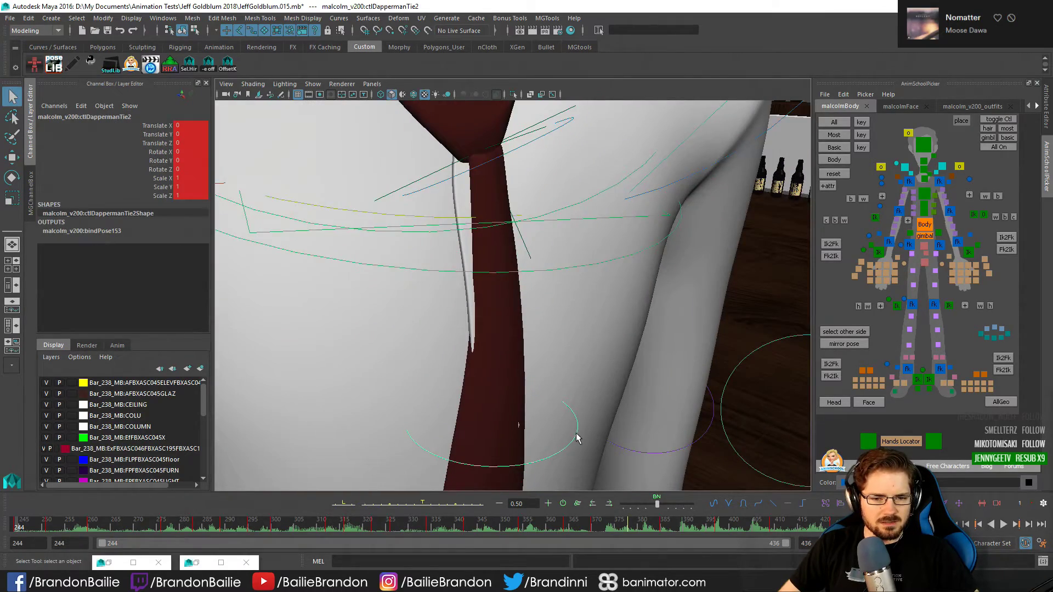
{"action": "key", "text": "f"}
{"action": "right_click_drag", "start_coordinate": [607, 403], "coordinate": [779, 307], "text": "alt"}
{"action": "left_click_drag", "start_coordinate": [472, 351], "coordinate": [624, 305], "text": "alt"}
{"action": "key", "text": "w"}
{"action": "left_click_drag", "start_coordinate": [560, 312], "coordinate": [623, 318], "text": "alt"}
{"action": "key", "text": "ctrl+z"}
{"action": "middle_click_drag", "start_coordinate": [605, 317], "coordinate": [591, 296], "text": "alt"}
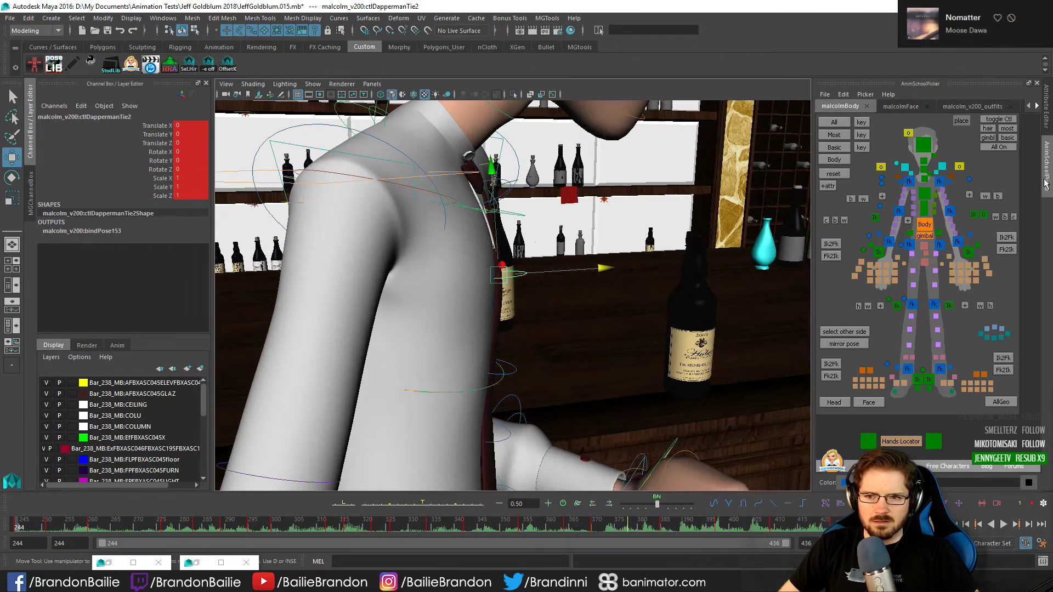
Bring up the outfits picker and select the Dapperman tie controls below the knot
{"action": "left_click", "coordinate": [1044, 117]}
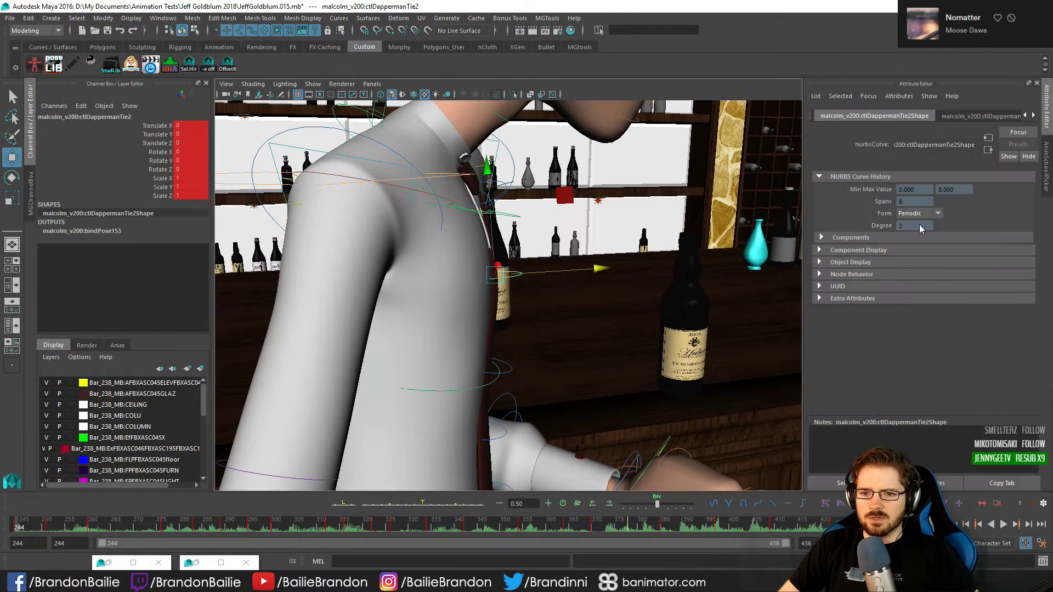
{"action": "left_click", "coordinate": [1046, 165]}
{"action": "left_click", "coordinate": [972, 107]}
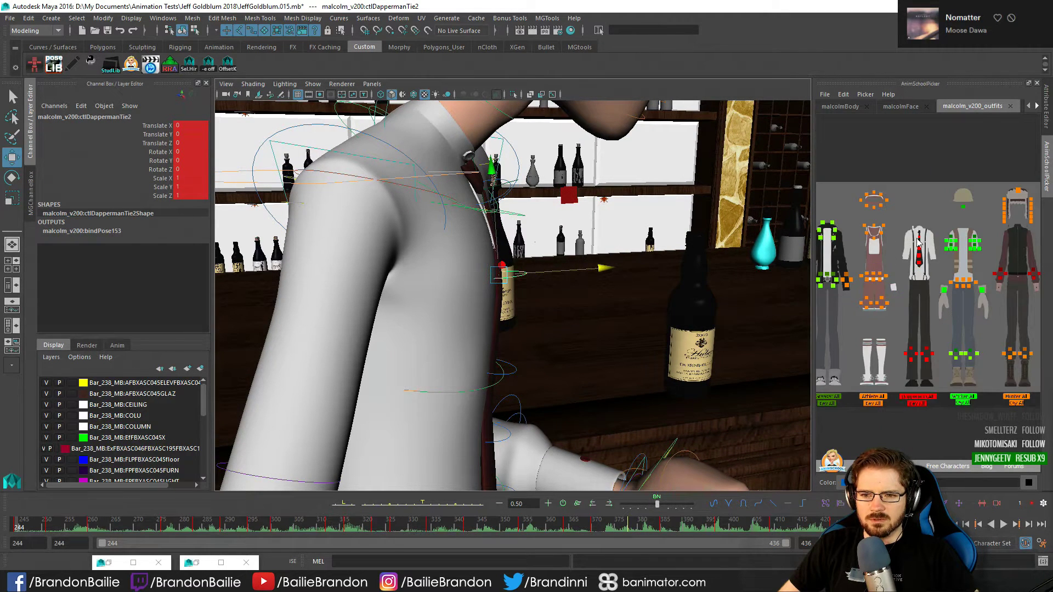
{"action": "left_click_drag", "start_coordinate": [927, 226], "coordinate": [909, 269]}
{"action": "right_click_drag", "start_coordinate": [627, 276], "coordinate": [595, 289], "text": "alt"}
{"action": "middle_click_drag", "start_coordinate": [594, 289], "coordinate": [596, 256], "text": "alt"}
{"action": "left_click_drag", "start_coordinate": [597, 256], "coordinate": [576, 269], "text": "alt"}
{"action": "left_click", "coordinate": [538, 246]}
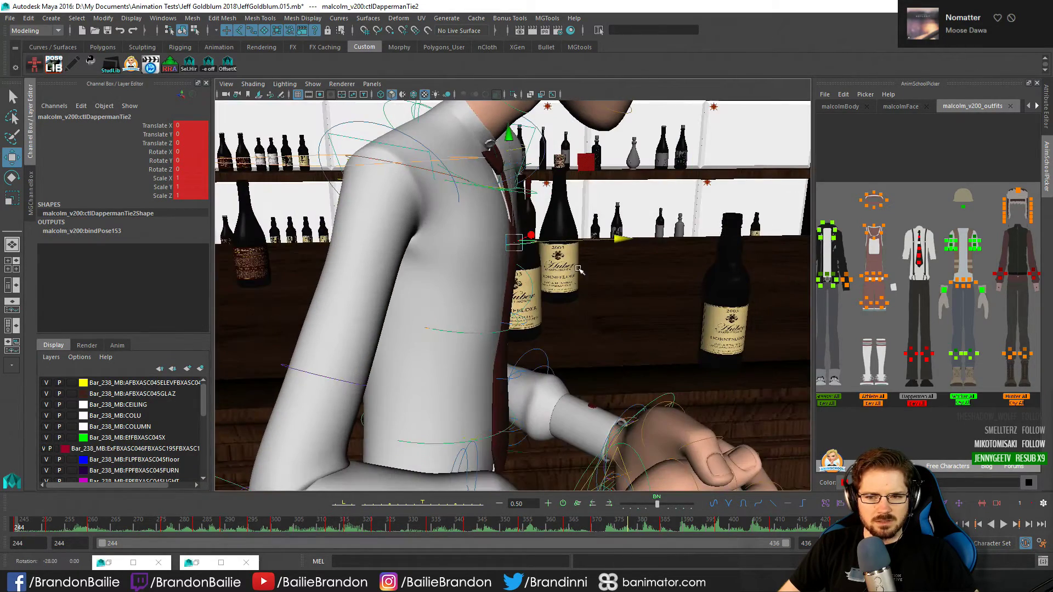
{"action": "scroll", "coordinate": [936, 261], "scroll_direction": "up", "scroll_amount": 2}
{"action": "middle_click_drag", "start_coordinate": [937, 237], "coordinate": [929, 250]}
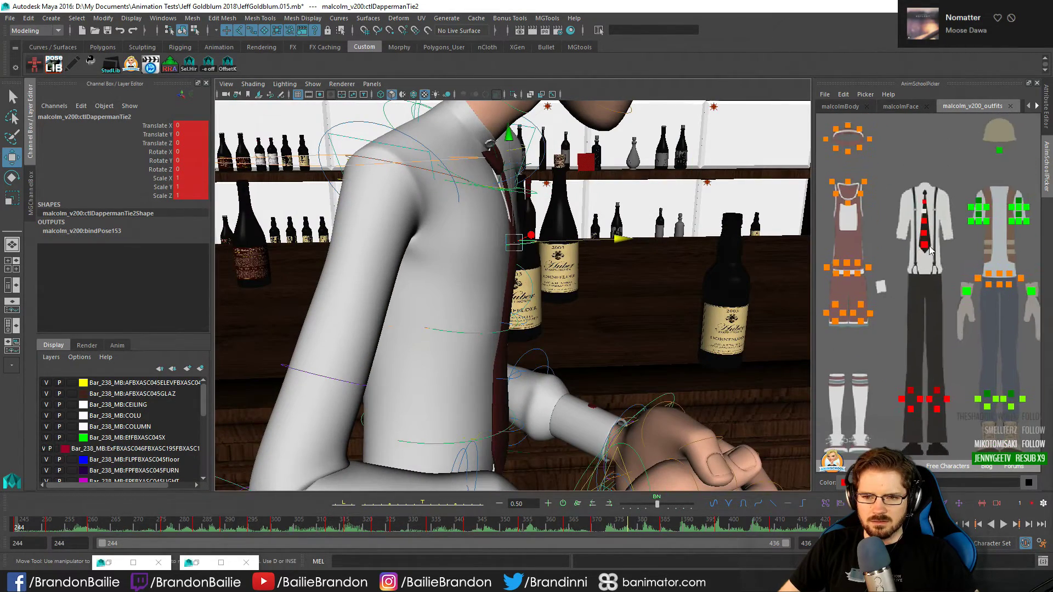
{"action": "left_click_drag", "start_coordinate": [920, 217], "coordinate": [904, 256]}
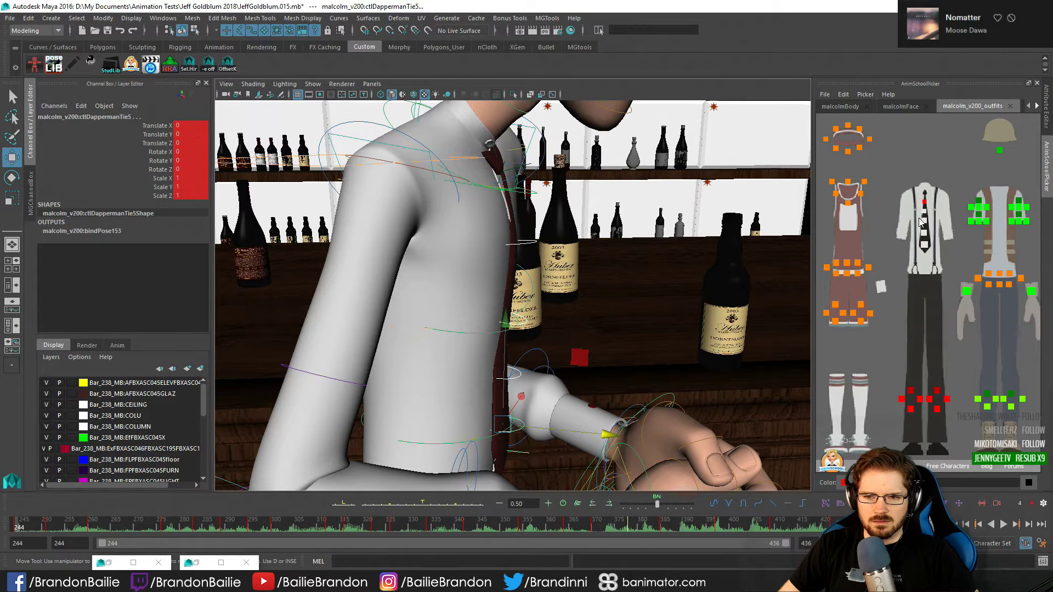
Try moving the middle tie controls together forward from the shirt, and undo the move
{"action": "left_click_drag", "start_coordinate": [918, 208], "coordinate": [933, 238]}
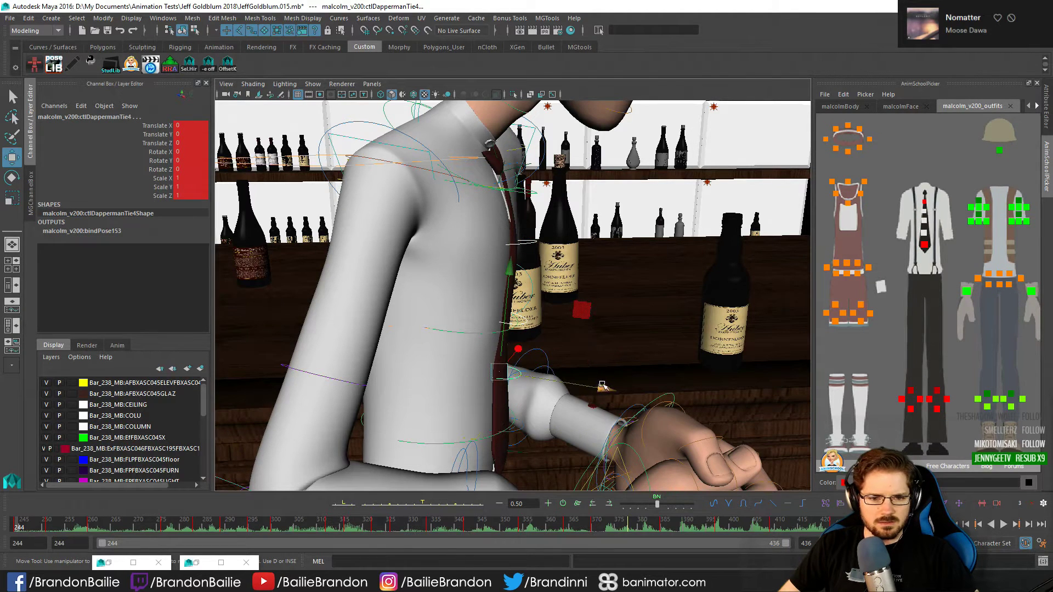
{"action": "left_click_drag", "start_coordinate": [602, 386], "coordinate": [608, 385]}
{"action": "left_click_drag", "start_coordinate": [587, 311], "coordinate": [585, 339], "text": "alt"}
{"action": "key", "text": "ctrl+z"}
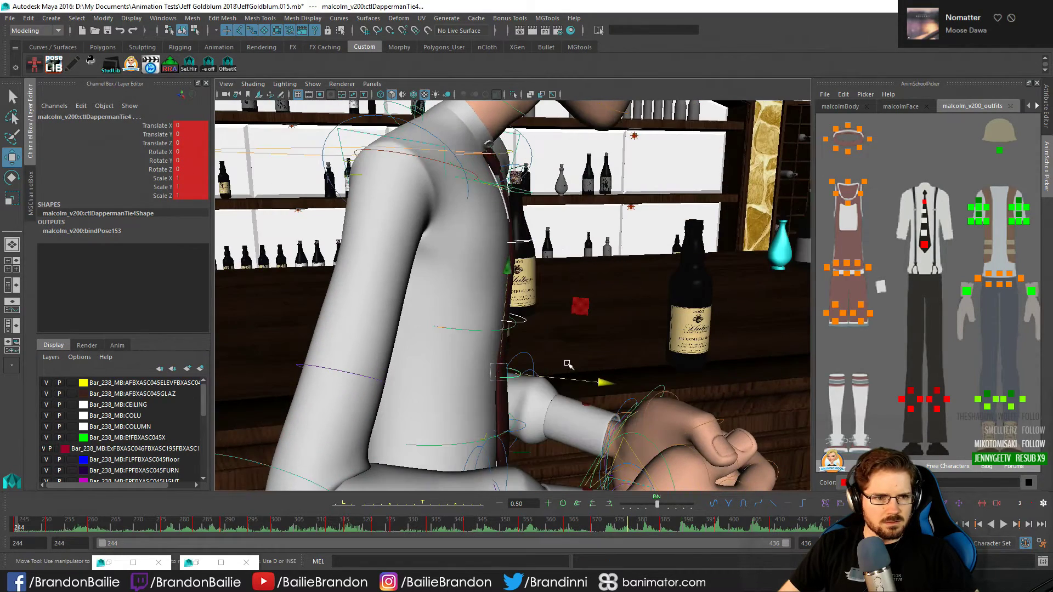
Show the Graph Editor below the viewport and load the animation curves of the tie controls below the knot
{"action": "key", "text": "space"}
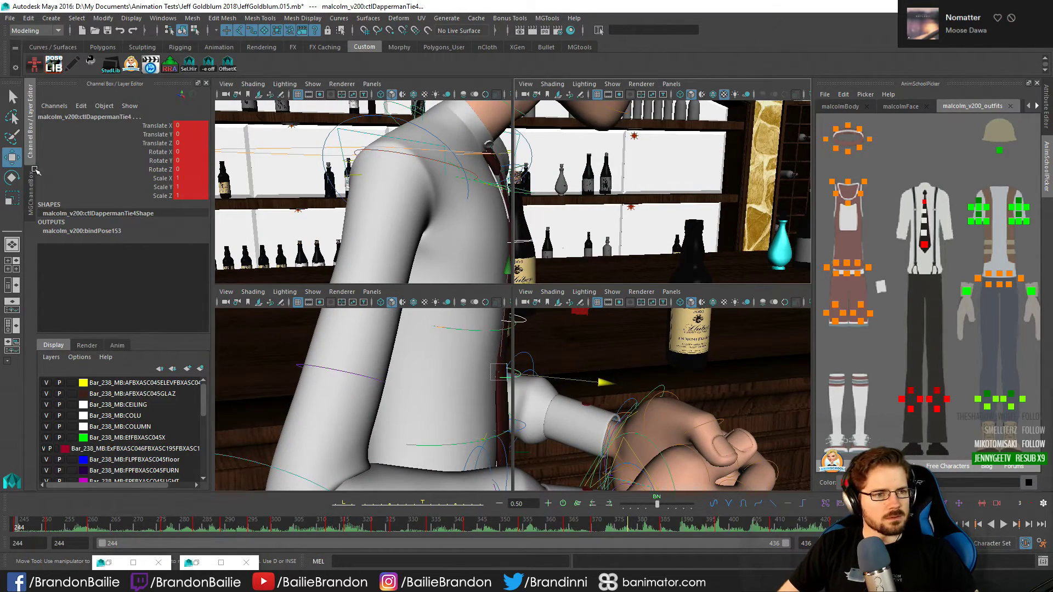
{"action": "left_click", "coordinate": [14, 307]}
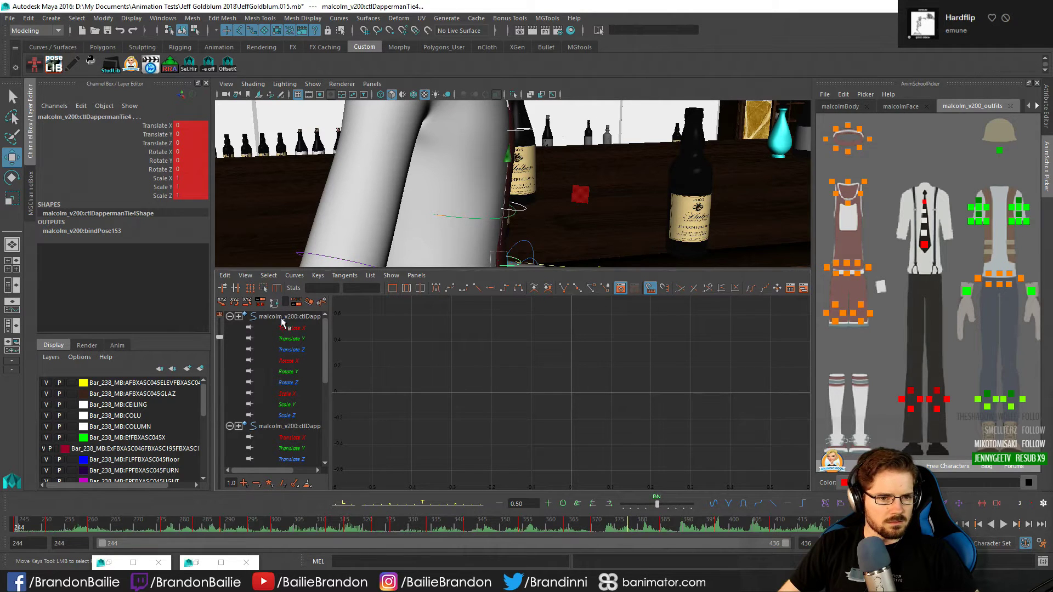
{"action": "left_click", "coordinate": [606, 149]}
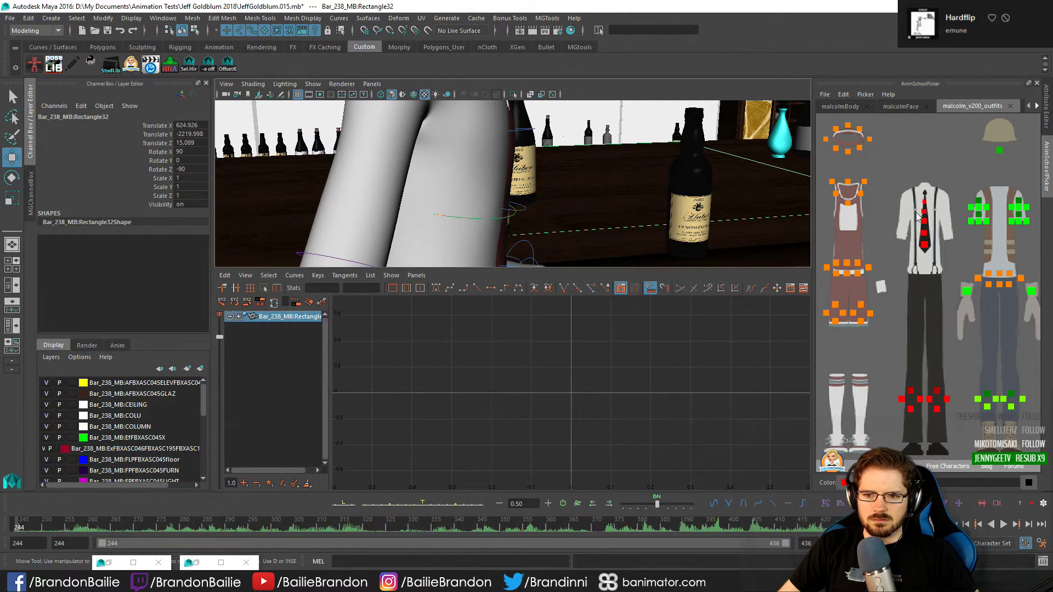
{"action": "left_click_drag", "start_coordinate": [916, 210], "coordinate": [934, 246]}
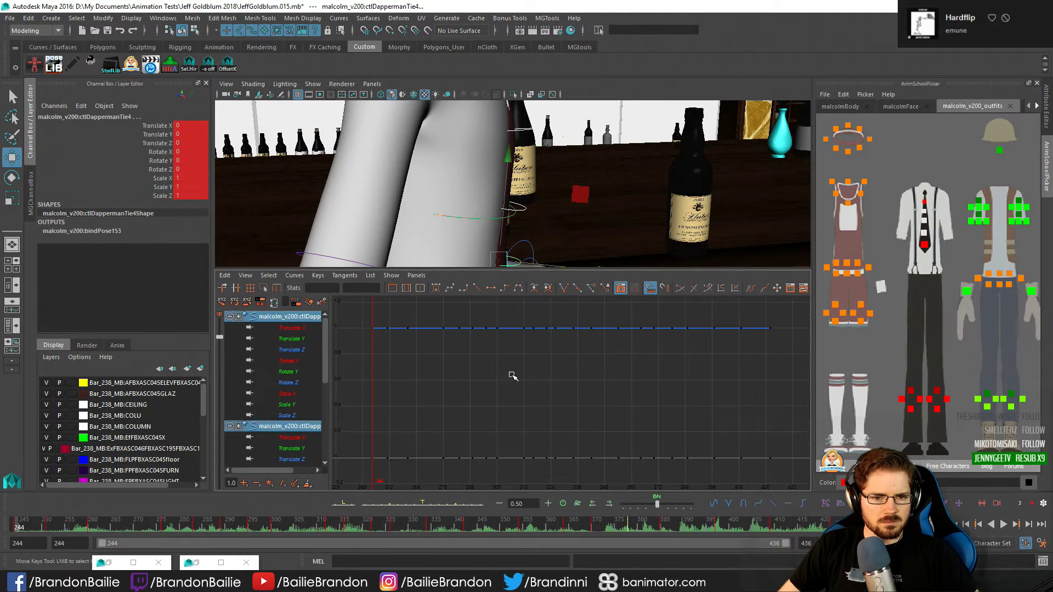
{"action": "left_click_drag", "start_coordinate": [911, 208], "coordinate": [937, 260]}
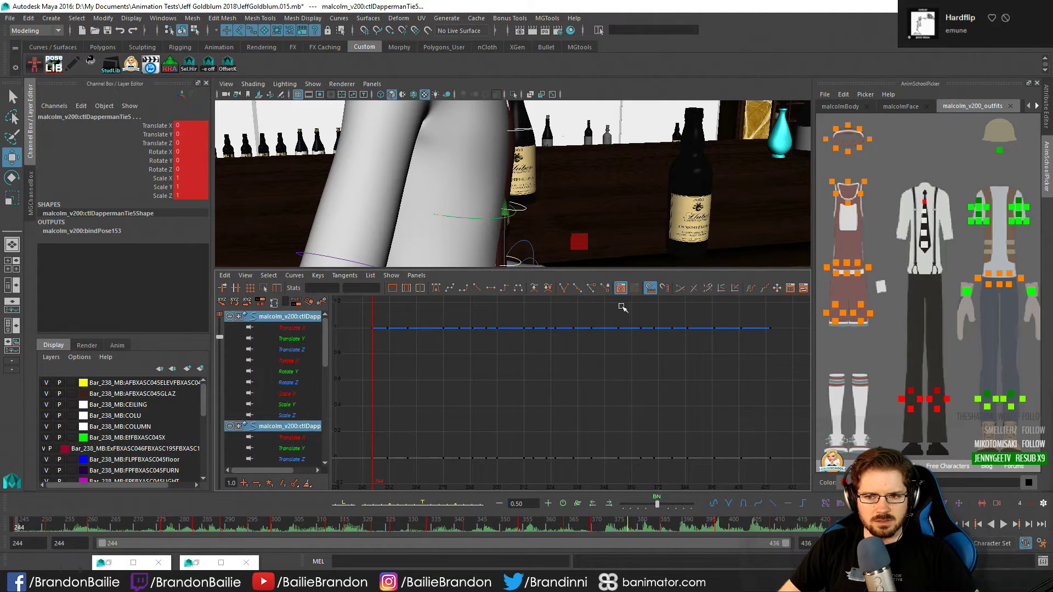
Delete all keys after frame 244 from the selected tie controls and return to the full perspective view
{"action": "left_click_drag", "start_coordinate": [376, 314], "coordinate": [422, 341]}
{"action": "left_click_drag", "start_coordinate": [920, 191], "coordinate": [932, 266]}
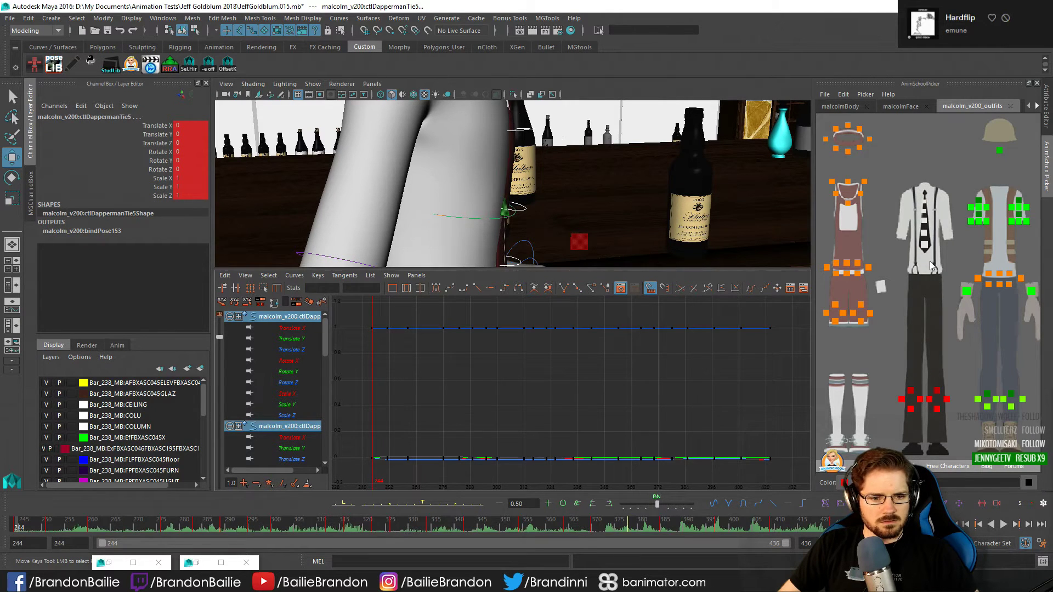
{"action": "left_click_drag", "start_coordinate": [913, 206], "coordinate": [932, 249]}
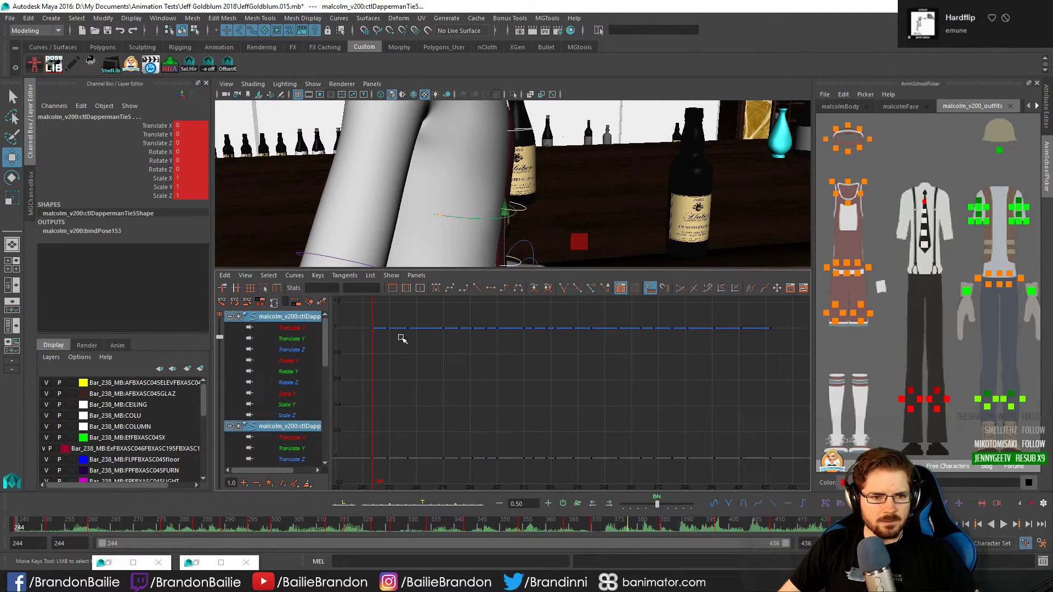
{"action": "left_click_drag", "start_coordinate": [385, 311], "coordinate": [792, 486]}
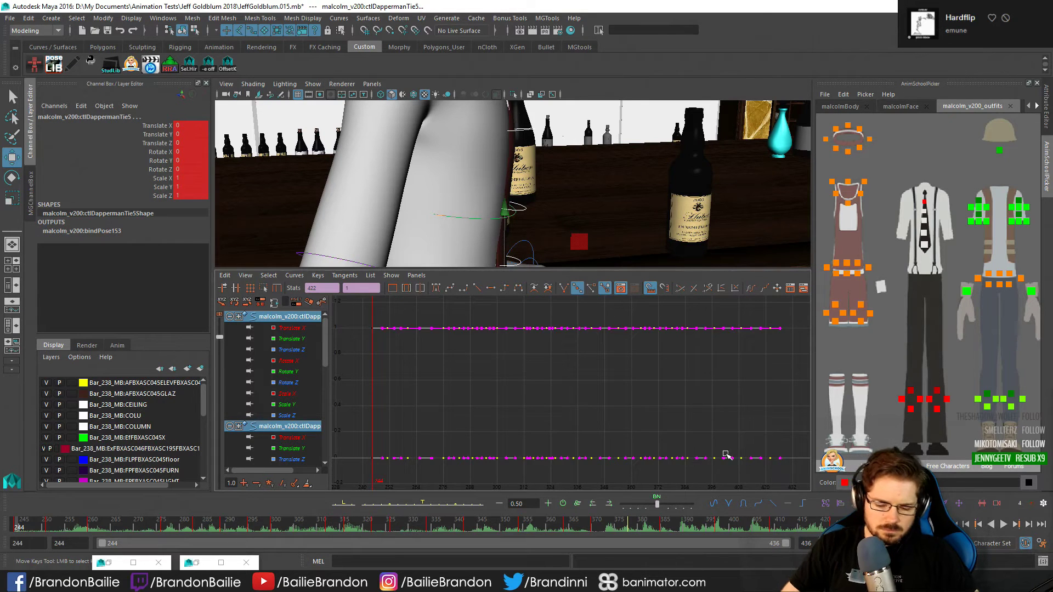
{"action": "key", "text": "Delete"}
{"action": "key", "text": "space"}
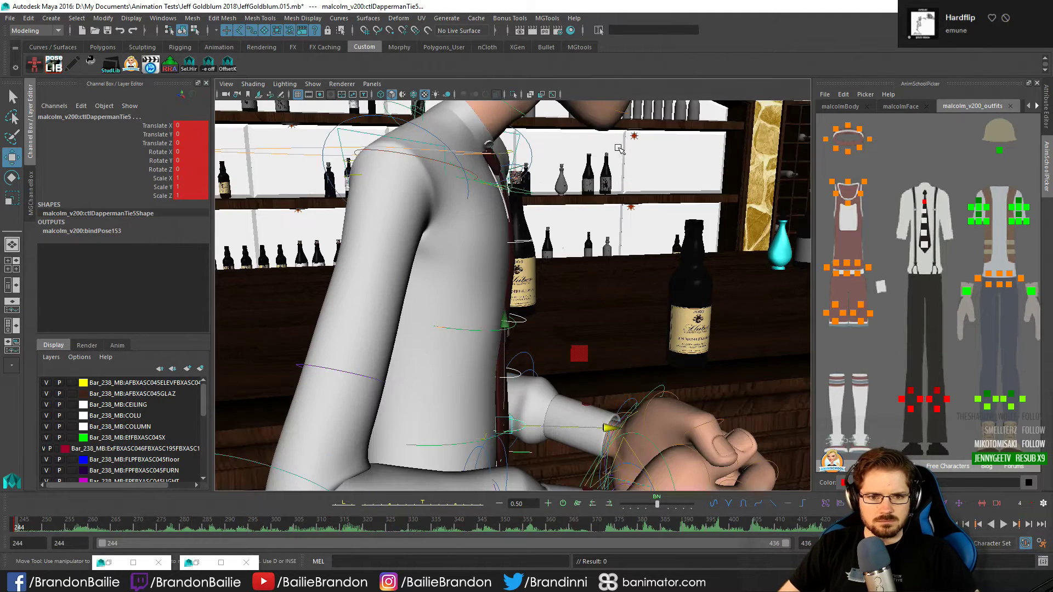
Move the third Dapperman tie control forward from the shirt to a Translate Z of about 0.05
{"action": "key", "text": "q"}
{"action": "middle_click_drag", "start_coordinate": [599, 353], "coordinate": [601, 341], "text": "alt"}
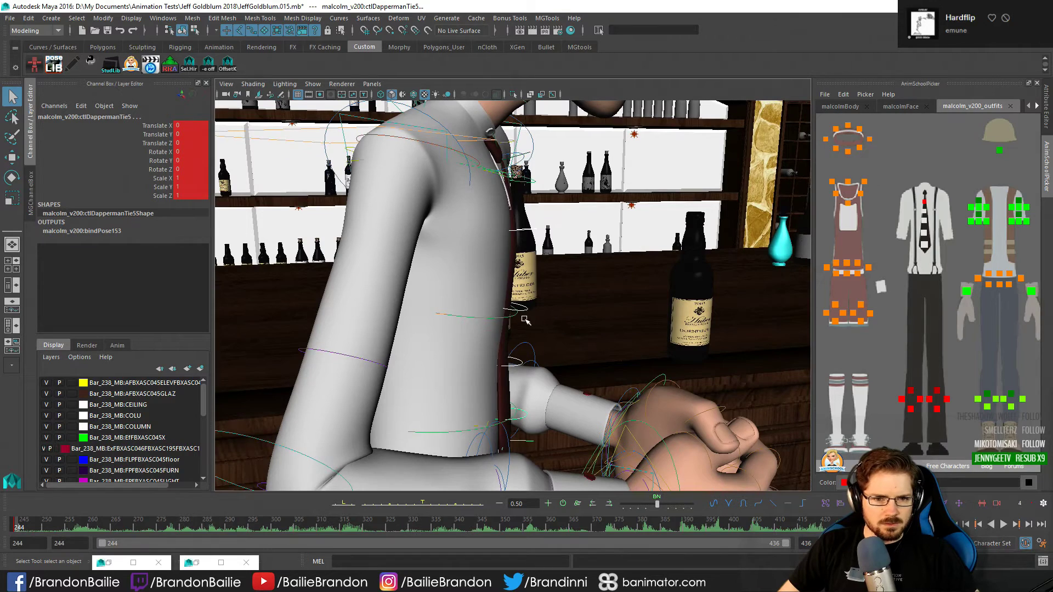
{"action": "left_click", "coordinate": [525, 311]}
{"action": "key", "text": "w"}
{"action": "left_click_drag", "start_coordinate": [525, 317], "coordinate": [609, 321], "text": "alt"}
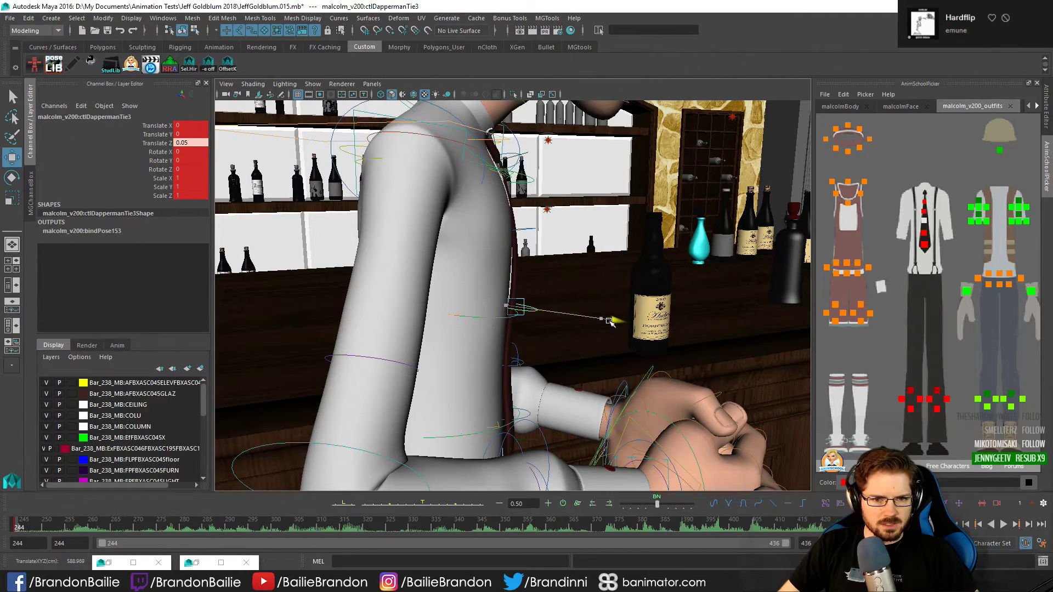
Move the fourth Dapperman tie control forward from the shirt to a Translate Z of about 0.053
{"action": "key", "text": "q"}
{"action": "left_click_drag", "start_coordinate": [581, 266], "coordinate": [531, 347], "text": "alt"}
{"action": "left_click", "coordinate": [921, 217]}
{"action": "key", "text": "w"}
{"action": "key", "text": "q"}
{"action": "left_click", "coordinate": [532, 339]}
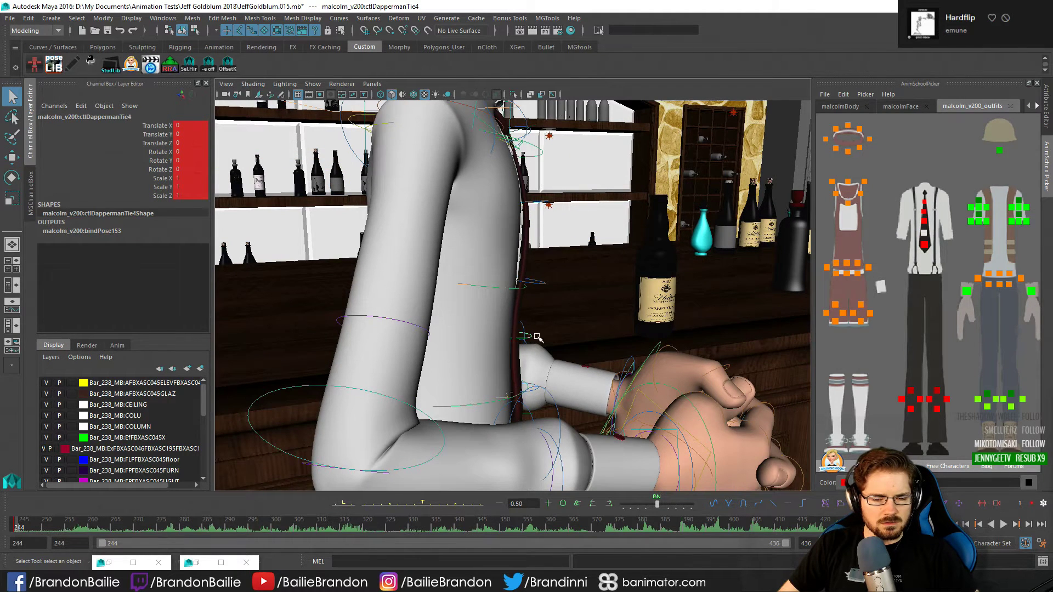
{"action": "key", "text": "w"}
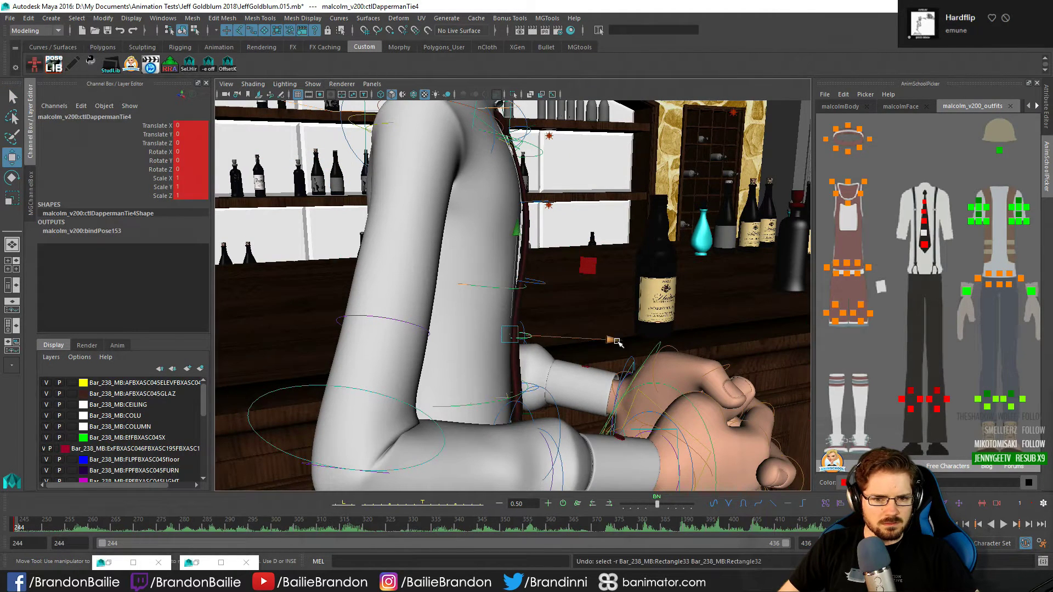
{"action": "left_click_drag", "start_coordinate": [613, 342], "coordinate": [626, 342]}
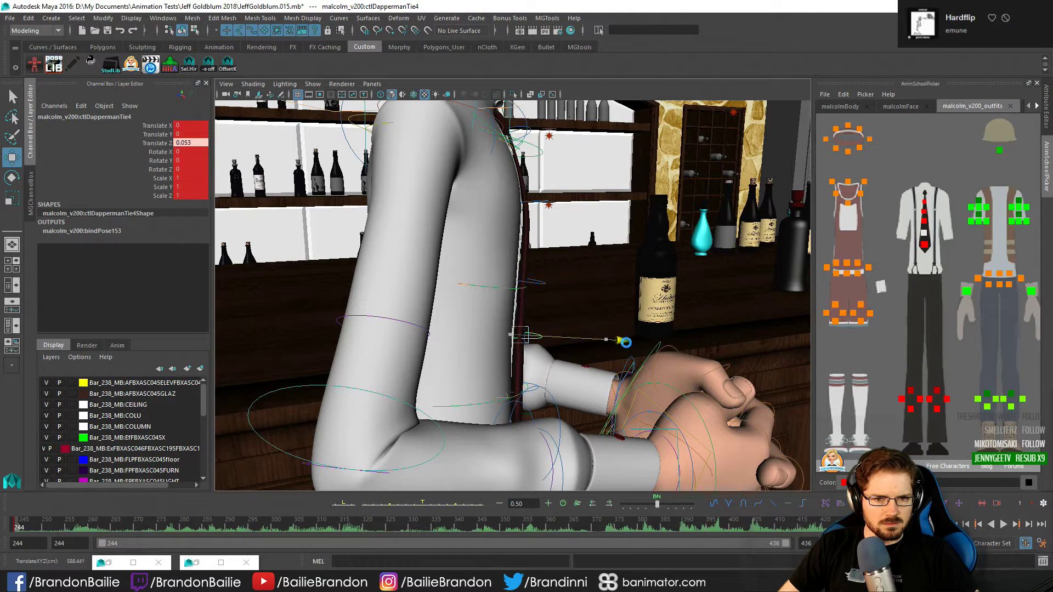
Check the tie's clearance from the shirt, then return to the shot camera view and hide the rig controls
{"action": "left_click_drag", "start_coordinate": [589, 386], "coordinate": [561, 386], "text": "alt"}
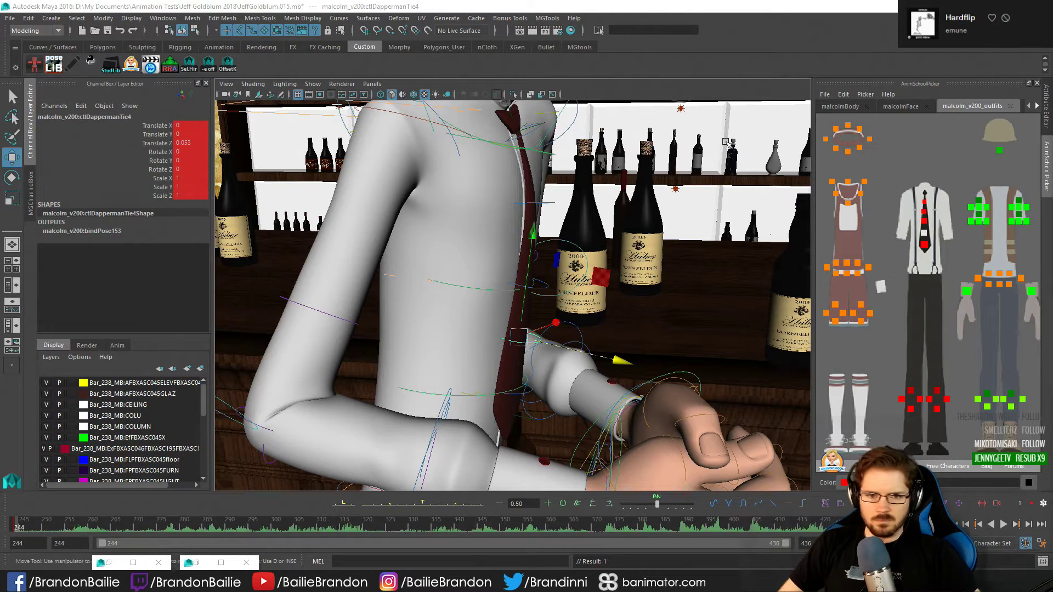
{"action": "left_click_drag", "start_coordinate": [494, 246], "coordinate": [544, 280], "text": "alt"}
{"action": "key", "text": "alt+2"}
{"action": "key", "text": "alt+1"}
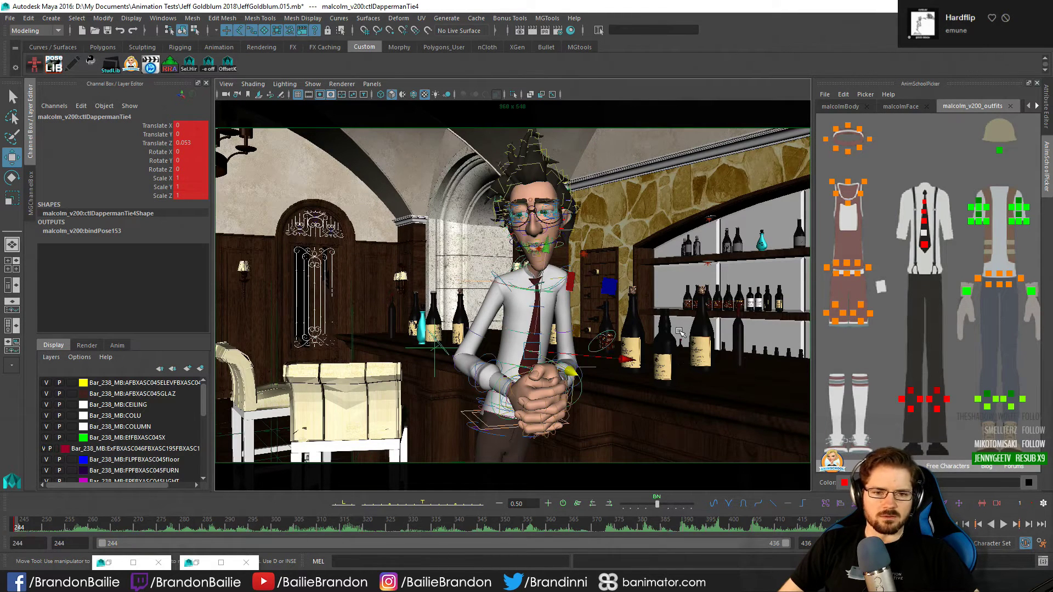
{"action": "key", "text": "q"}
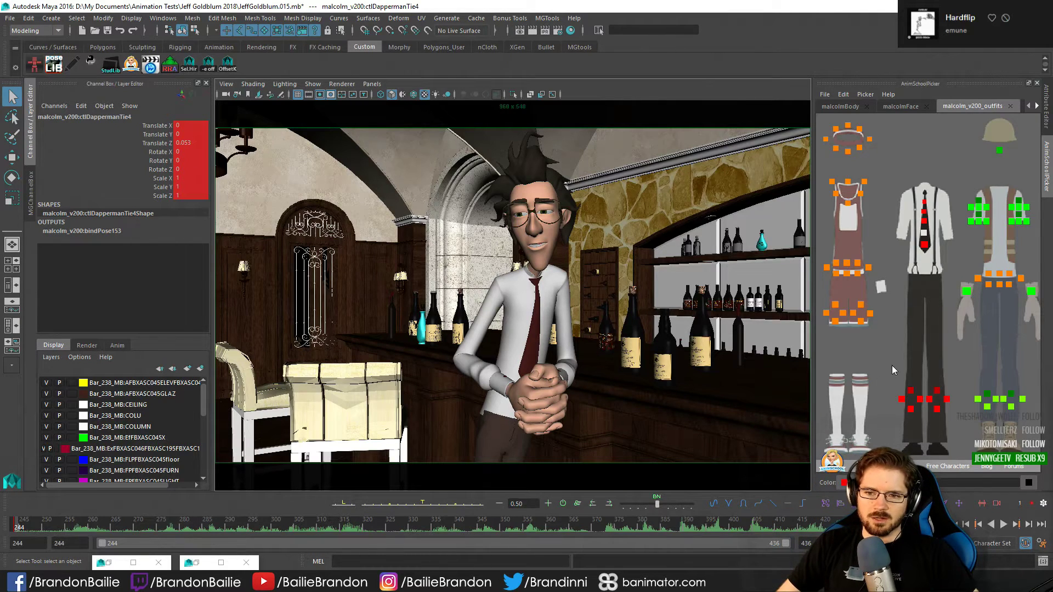
Try the Dapperman shirt in place of the Hunter shirt, then switch back to the Hunter shirt
{"action": "scroll", "coordinate": [891, 365], "scroll_direction": "down", "scroll_amount": 5}
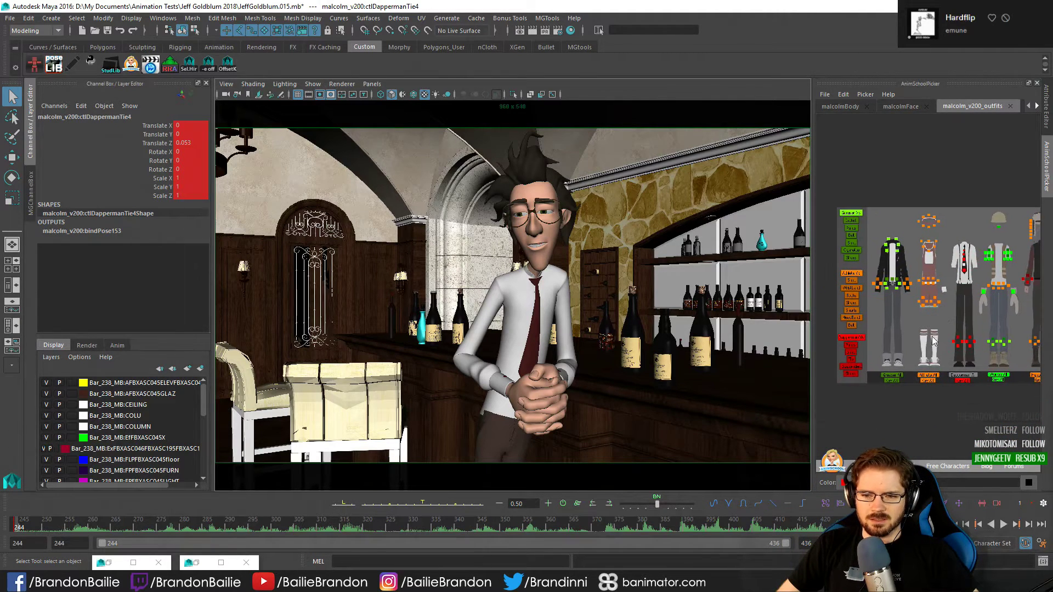
{"action": "middle_click_drag", "start_coordinate": [932, 336], "coordinate": [878, 330], "text": "alt"}
{"action": "scroll", "coordinate": [877, 331], "scroll_direction": "up", "scroll_amount": 2}
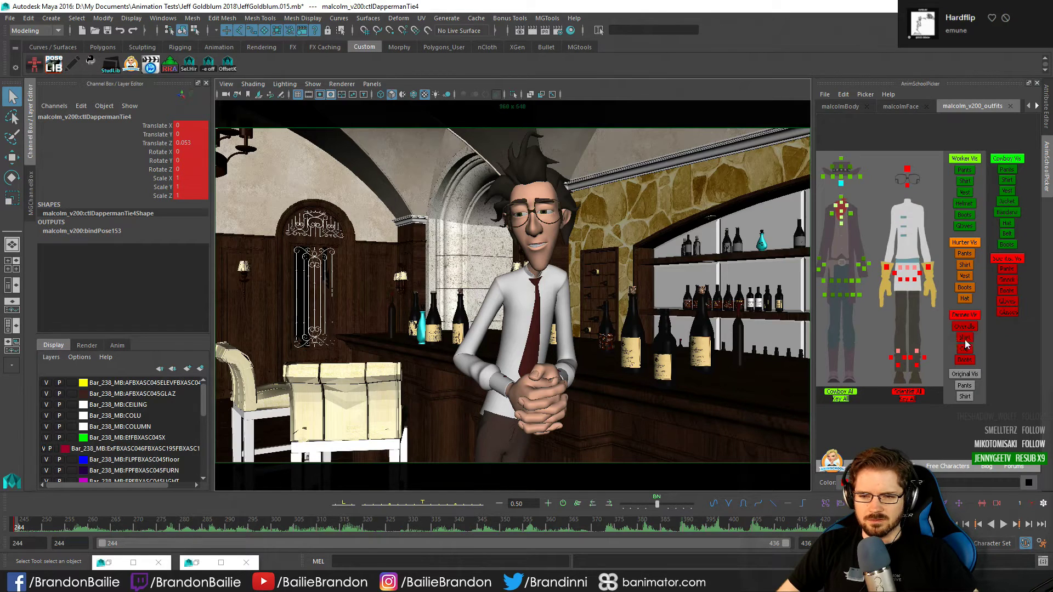
{"action": "left_click", "coordinate": [965, 340]}
{"action": "middle_click_drag", "start_coordinate": [955, 285], "coordinate": [847, 351], "text": "alt"}
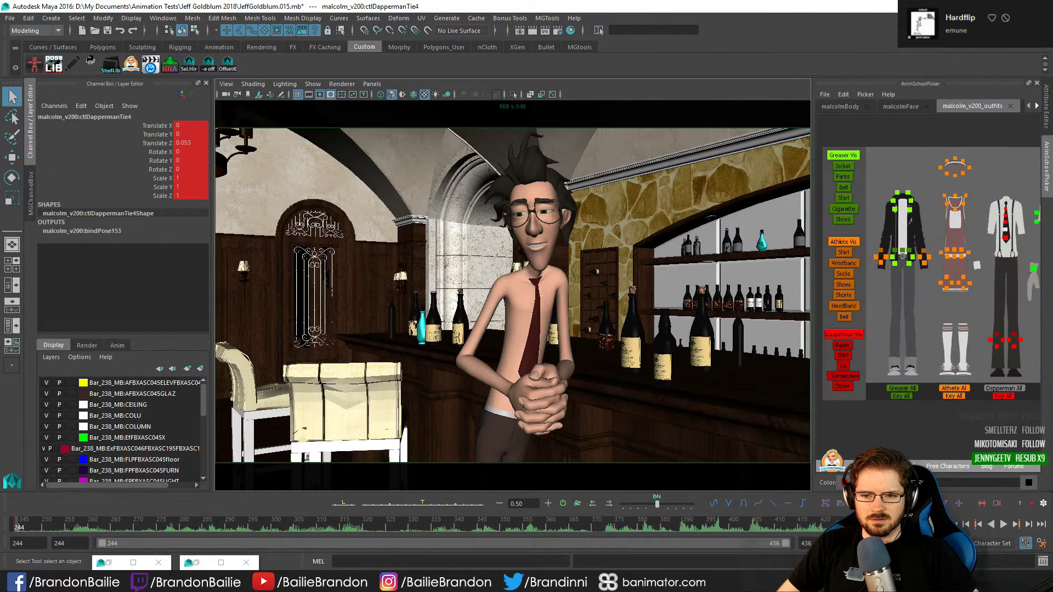
{"action": "left_click", "coordinate": [844, 356]}
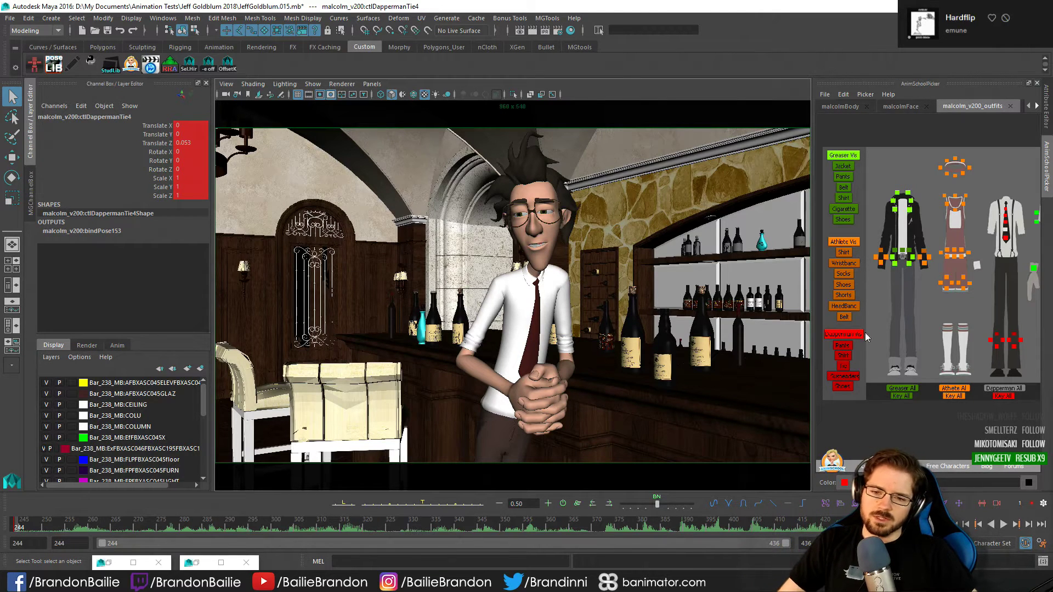
{"action": "left_click", "coordinate": [846, 358]}
{"action": "middle_click_drag", "start_coordinate": [911, 342], "coordinate": [883, 292], "text": "alt"}
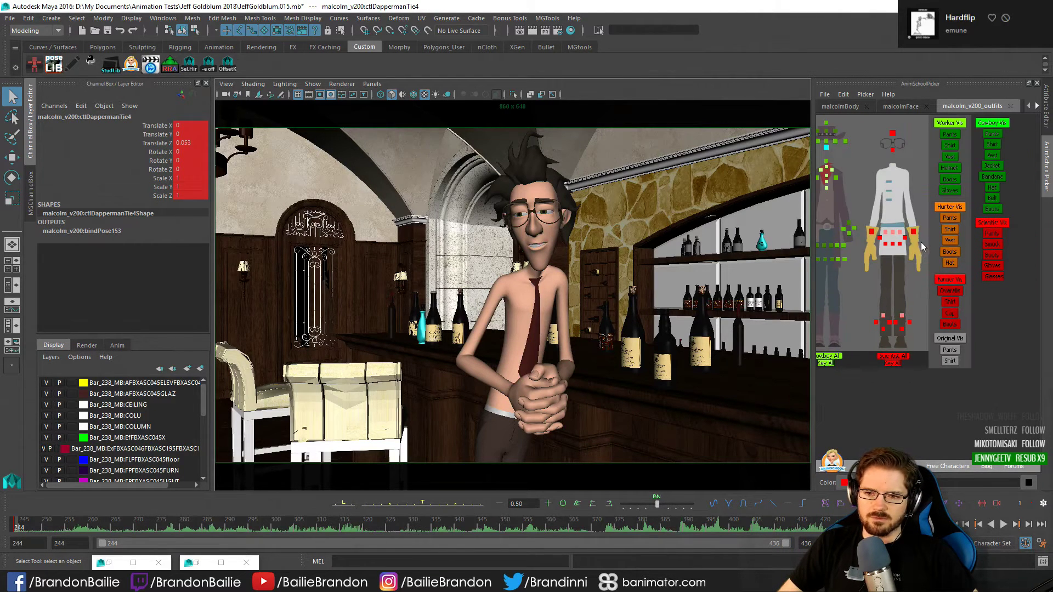
{"action": "left_click", "coordinate": [944, 239]}
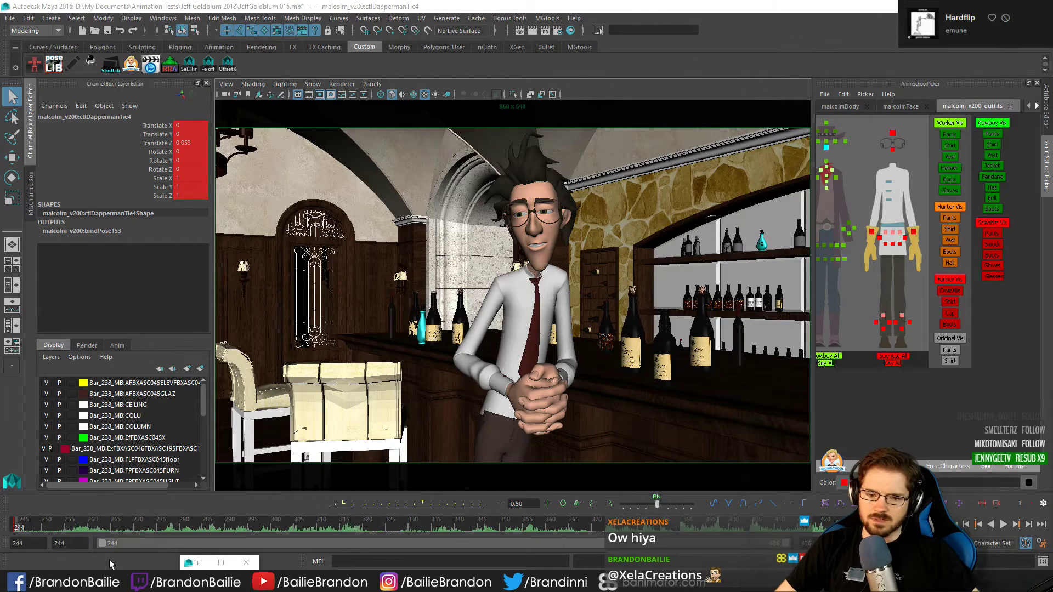
Swap the Hunter shirt for the Dapperman shirt and show the Dapperman suspenders
{"action": "left_click", "coordinate": [109, 561]}
{"action": "left_click", "coordinate": [189, 563]}
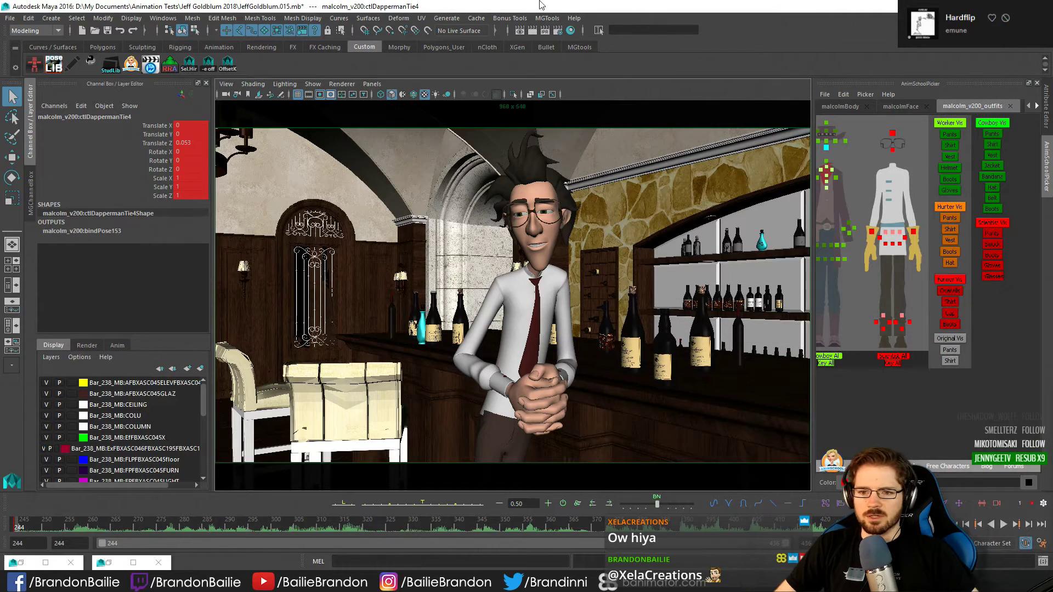
{"action": "left_click", "coordinate": [953, 301]}
{"action": "left_click", "coordinate": [953, 302]}
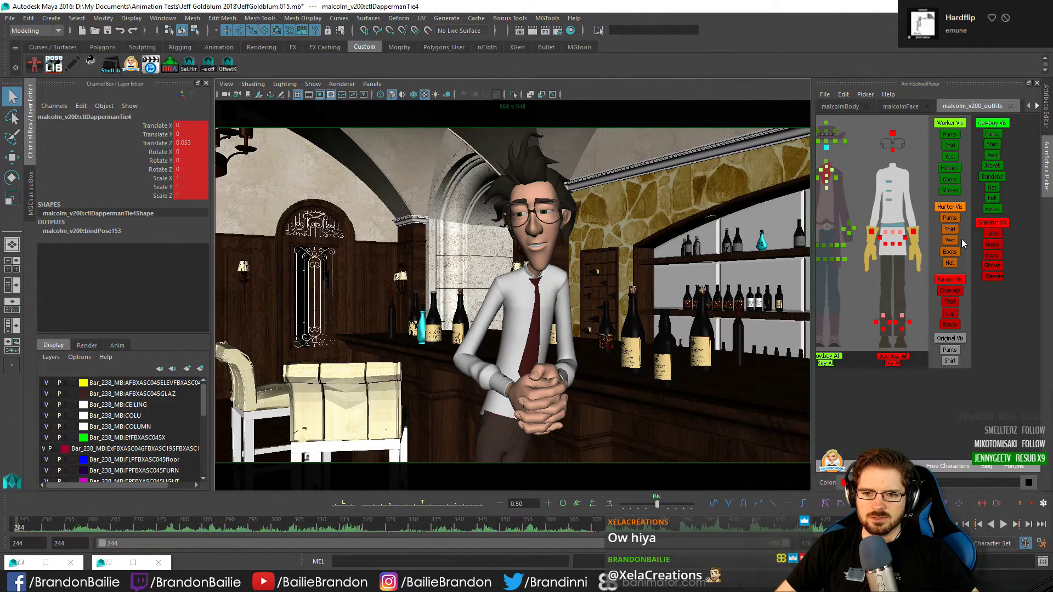
{"action": "left_click", "coordinate": [955, 229]}
{"action": "middle_click_drag", "start_coordinate": [955, 229], "coordinate": [1052, 232], "text": "alt"}
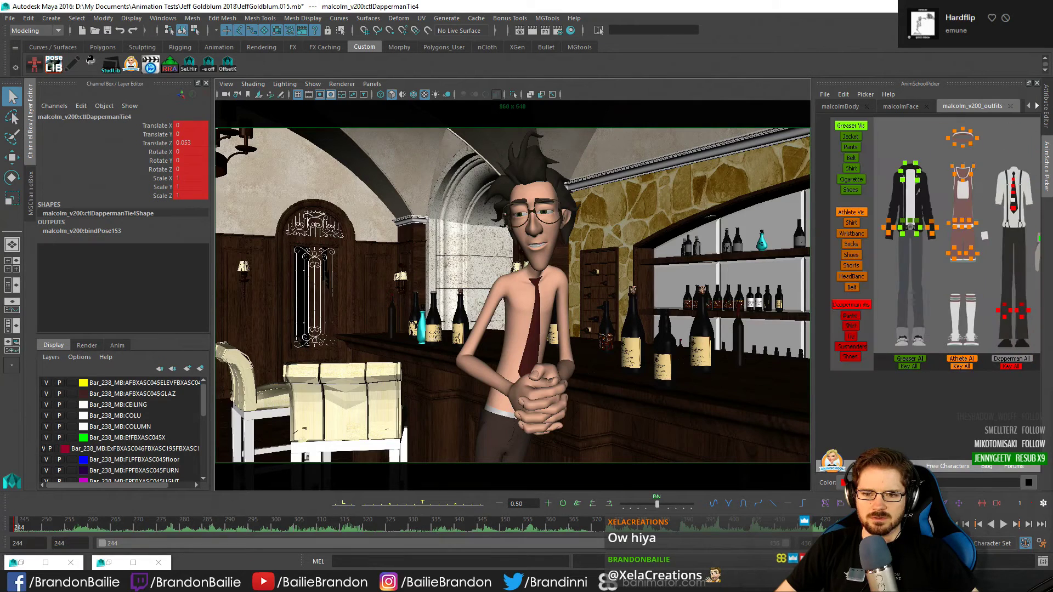
{"action": "left_click", "coordinate": [848, 326]}
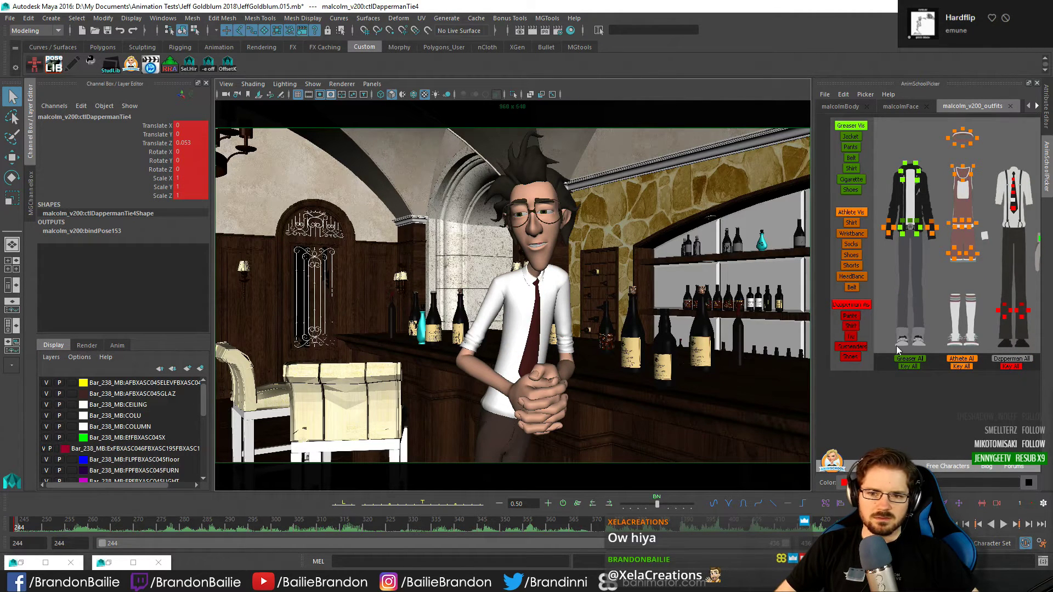
{"action": "left_click", "coordinate": [857, 349]}
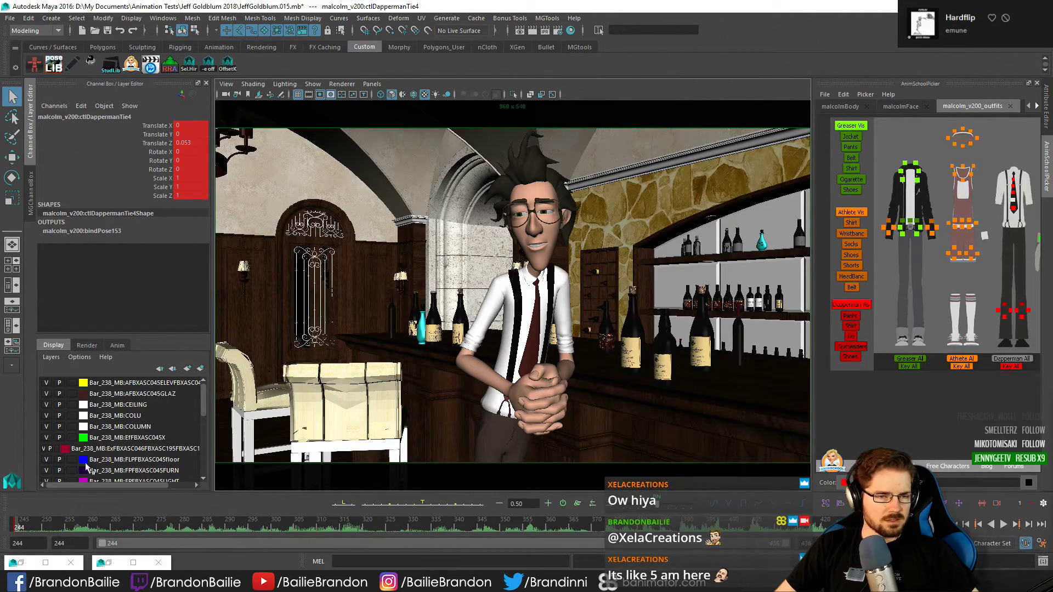
Render the current frame in V-Ray, inspect the shirt and suspenders at 200% zoom, and close the frame buffer
{"action": "left_click", "coordinate": [533, 32]}
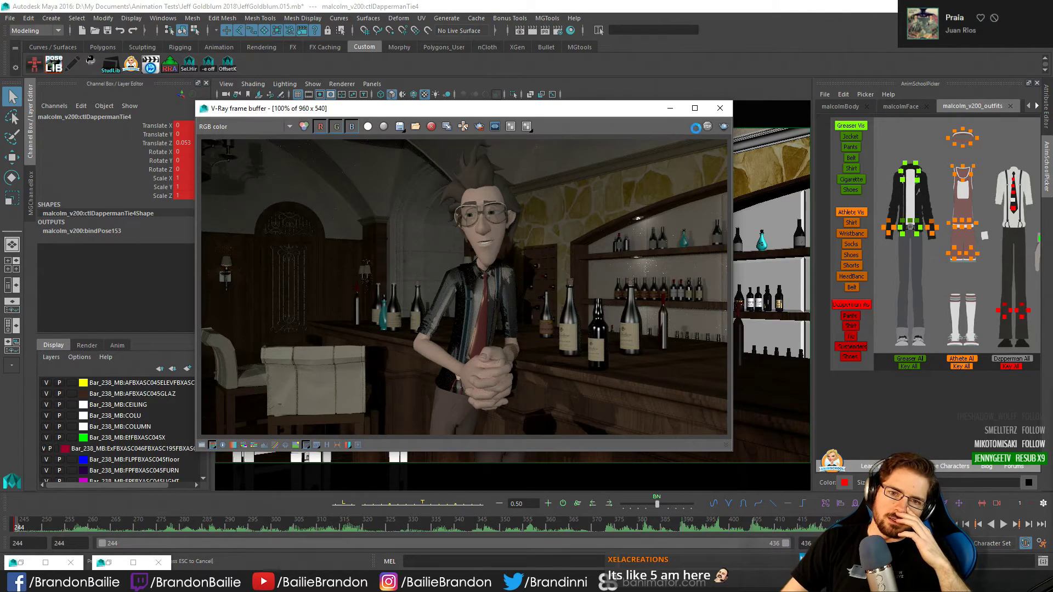
{"action": "left_click", "coordinate": [724, 128]}
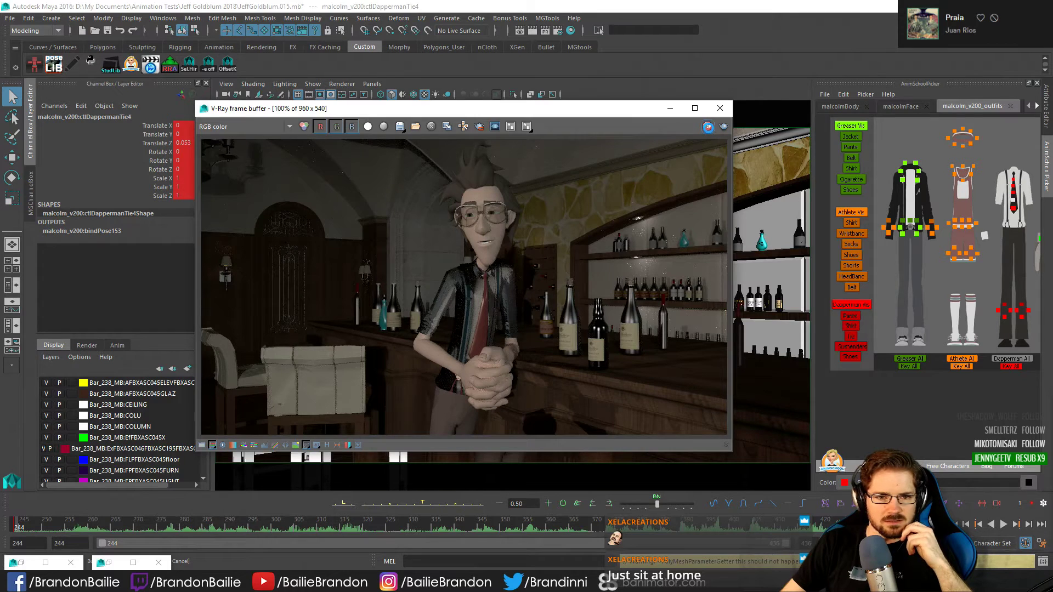
{"action": "left_click", "coordinate": [708, 126]}
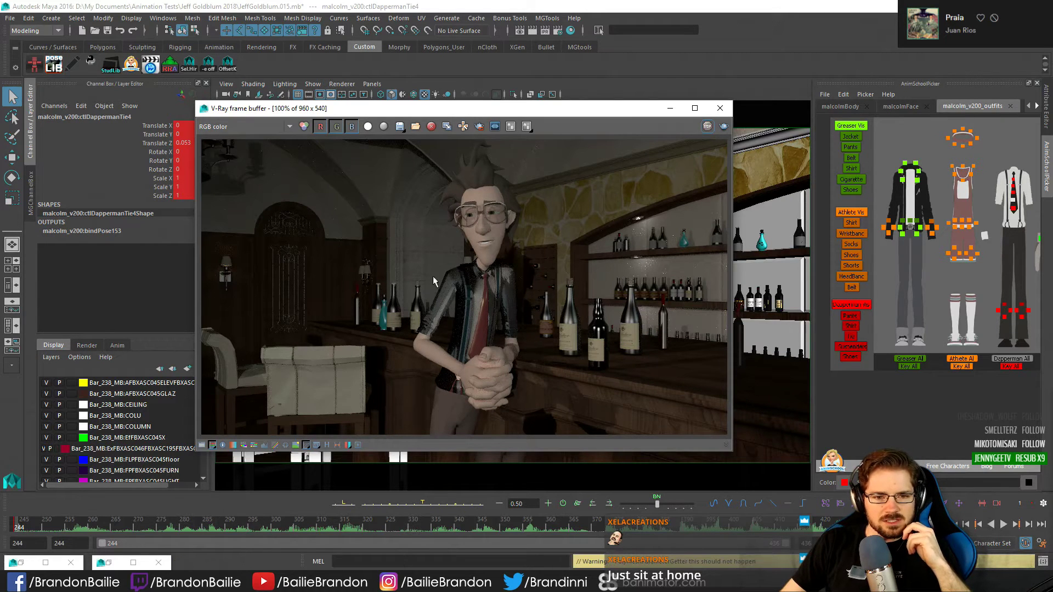
{"action": "scroll", "coordinate": [483, 322], "scroll_direction": "up", "scroll_amount": 5}
{"action": "scroll", "coordinate": [483, 322], "scroll_direction": "down", "scroll_amount": 3}
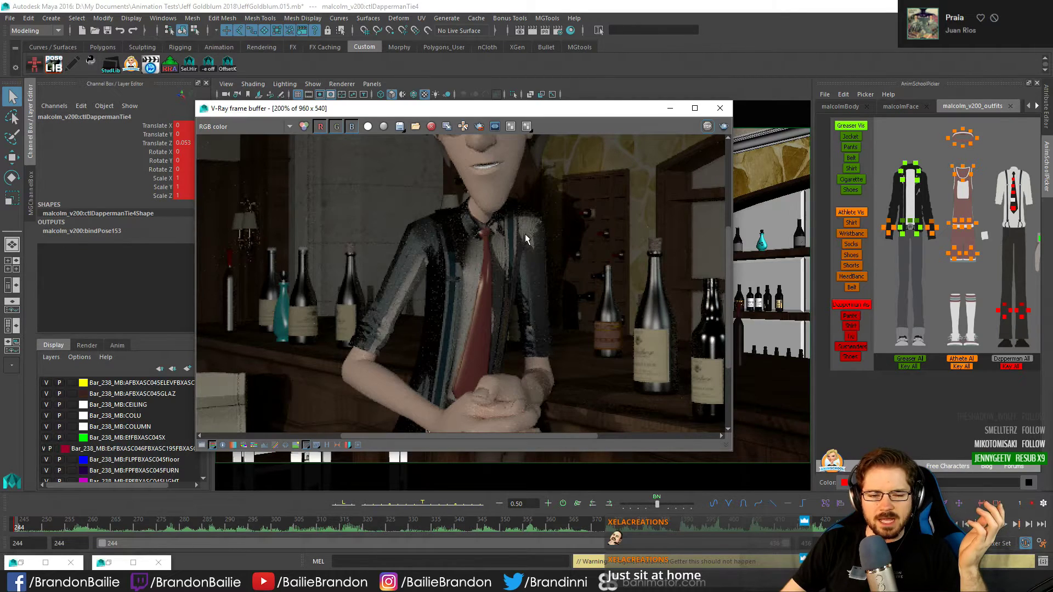
{"action": "left_click", "coordinate": [720, 108]}
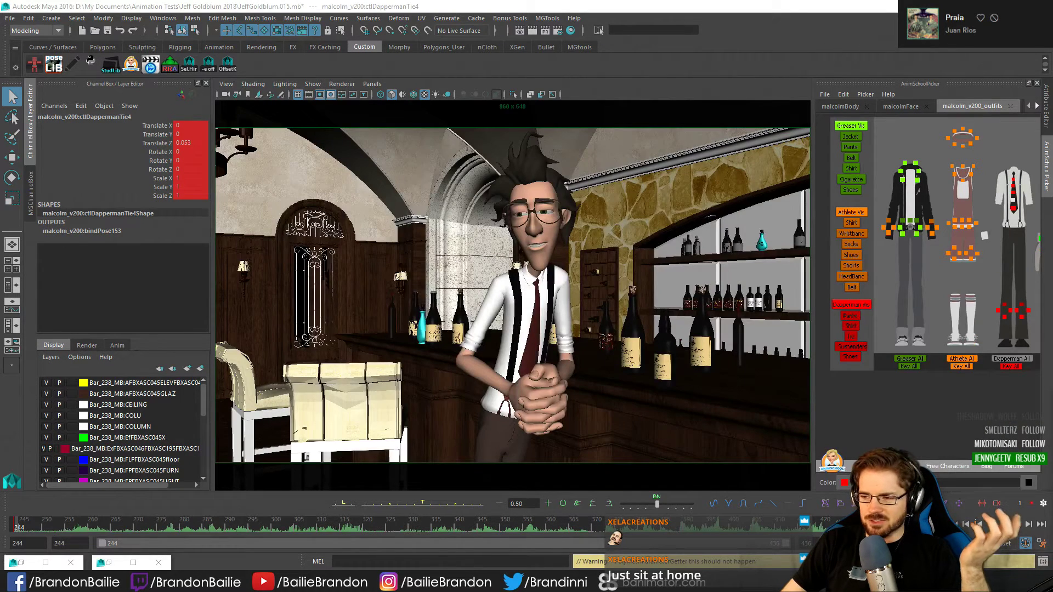
{"action": "left_click_drag", "start_coordinate": [1052, 113], "coordinate": [488, 112]}
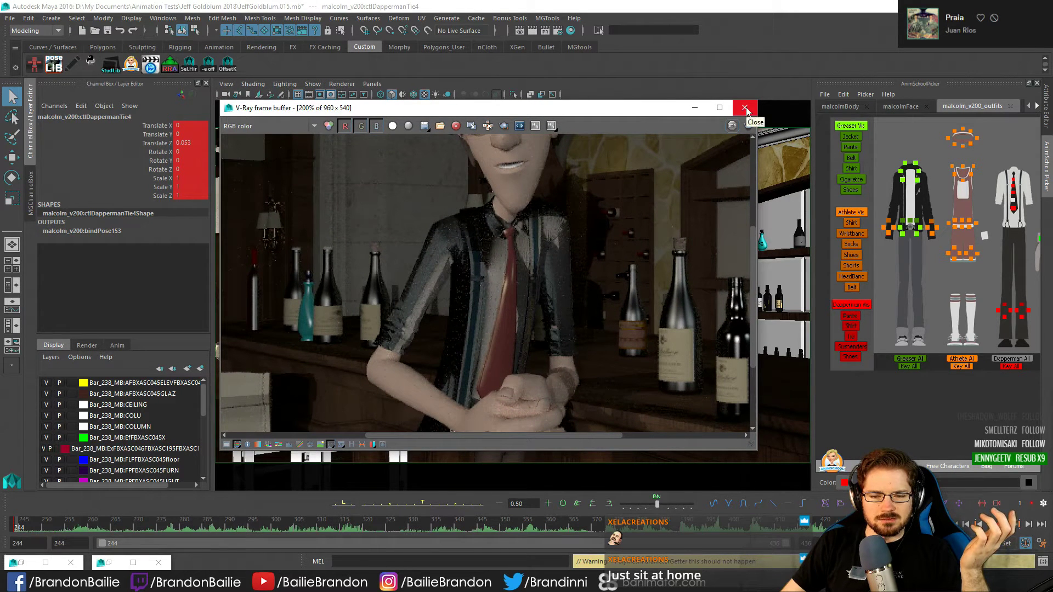
{"action": "left_click", "coordinate": [745, 108]}
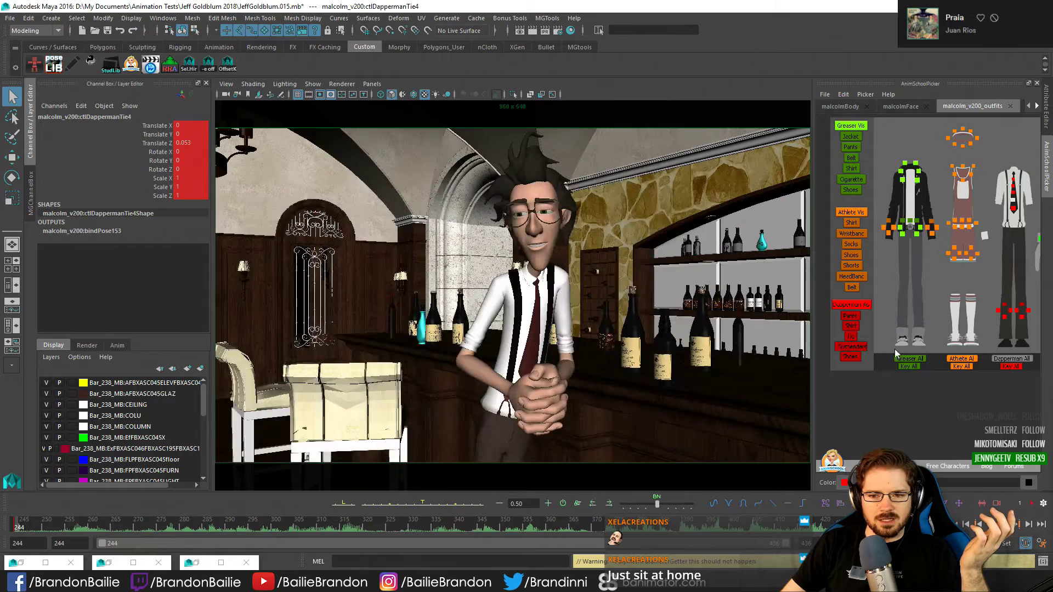
Hide the Dapperman shirt and try the Farmer shirt on the character
{"action": "left_click", "coordinate": [849, 327]}
{"action": "middle_click_drag", "start_coordinate": [937, 326], "coordinate": [546, 334], "text": "alt"}
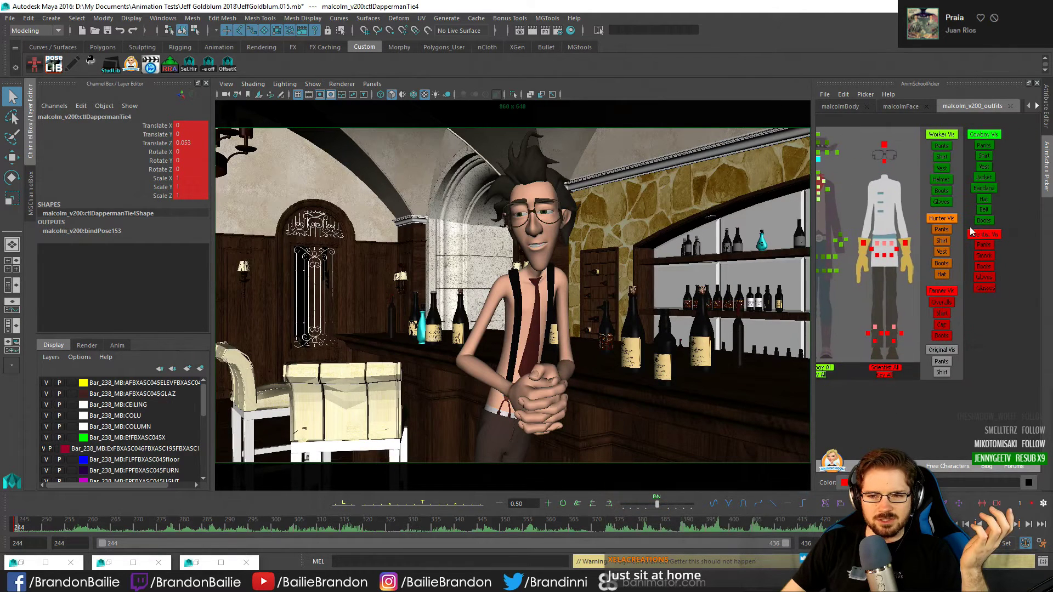
{"action": "left_click", "coordinate": [942, 313]}
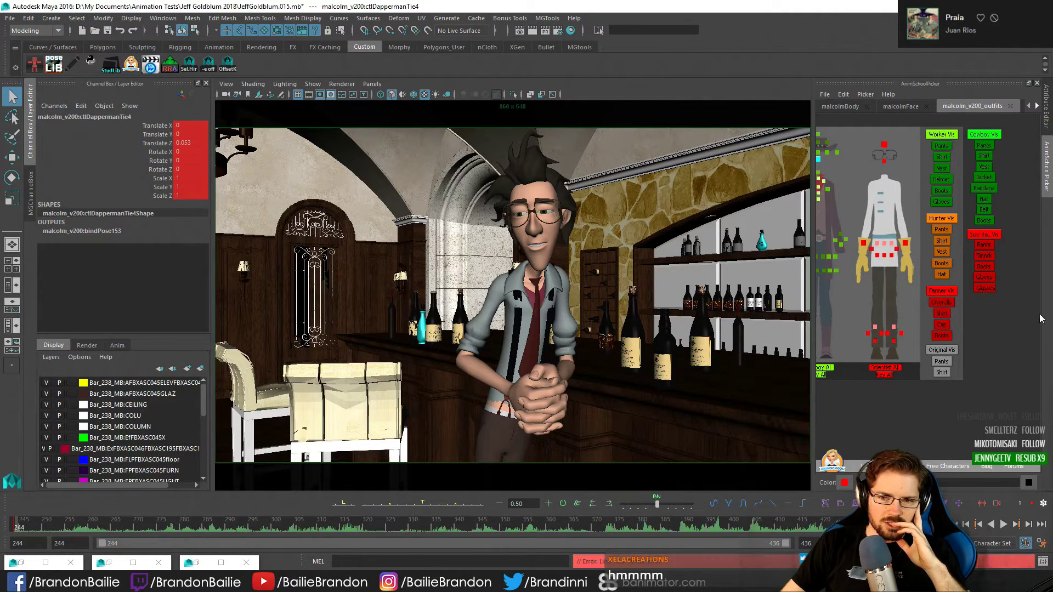
{"action": "left_click", "coordinate": [940, 315]}
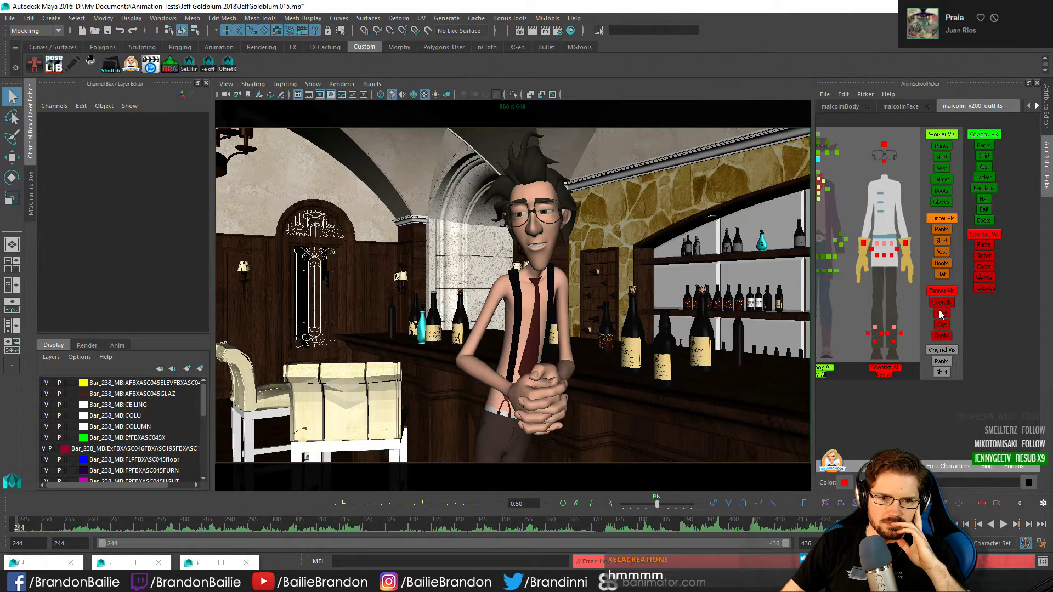
{"action": "middle_click_drag", "start_coordinate": [883, 301], "coordinate": [1042, 310], "text": "alt"}
{"action": "middle_click_drag", "start_coordinate": [834, 337], "coordinate": [881, 327], "text": "alt"}
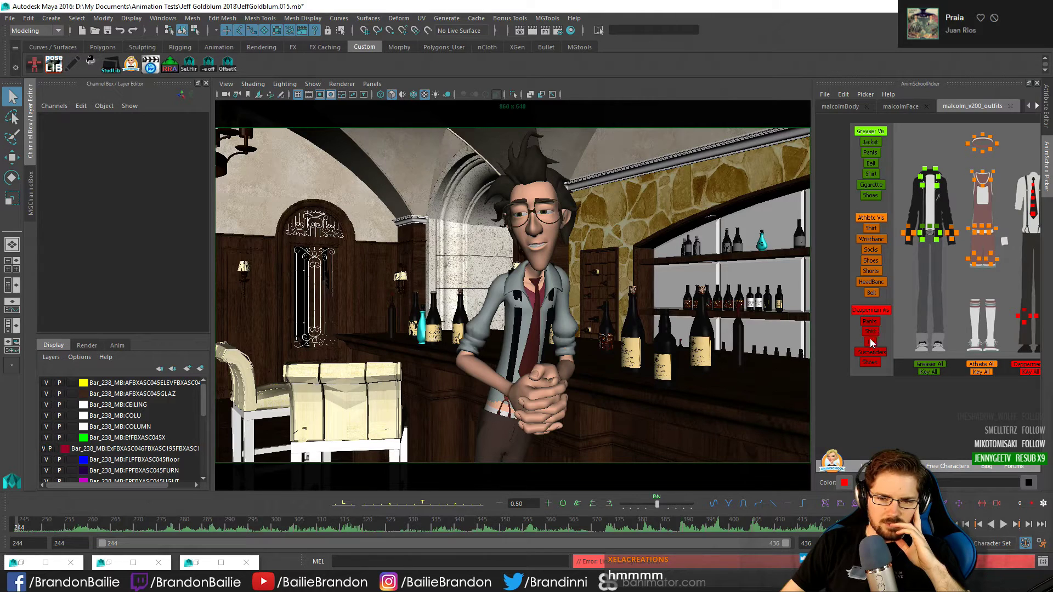
Compare the Farmer shirt with the Dapperman shirt, tie and suspenders toggled, leaving only the tie shown over it
{"action": "left_click", "coordinate": [872, 332]}
{"action": "left_click", "coordinate": [870, 340]}
{"action": "left_click", "coordinate": [874, 350]}
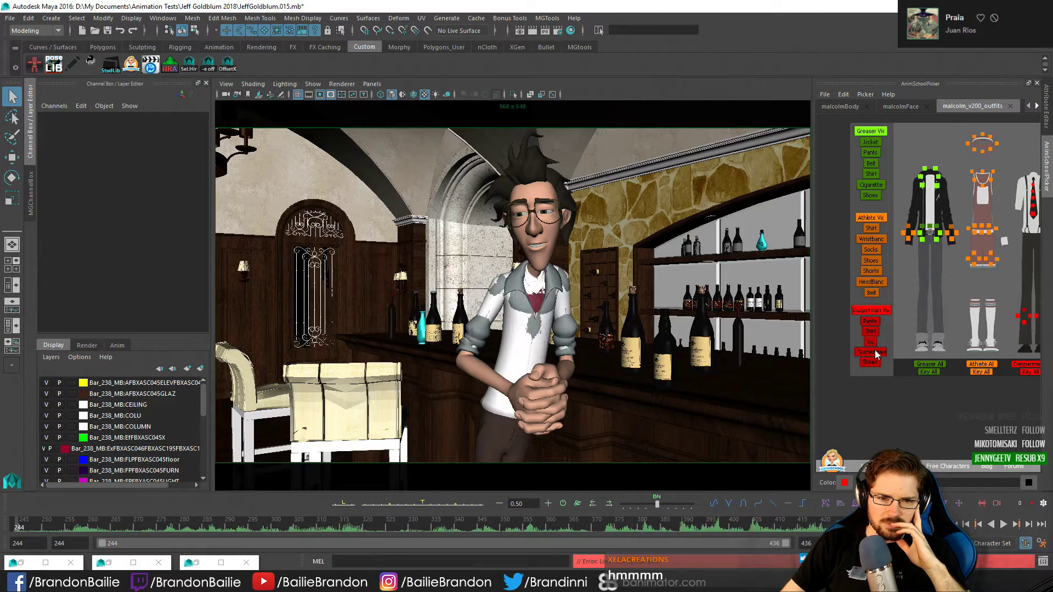
{"action": "left_click", "coordinate": [874, 331]}
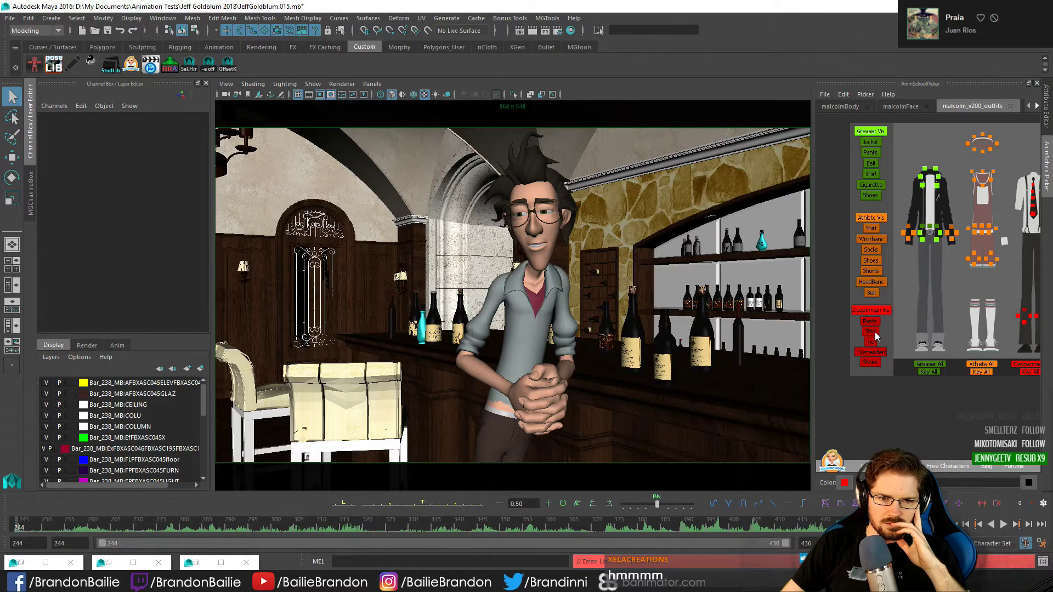
{"action": "left_click", "coordinate": [872, 334]}
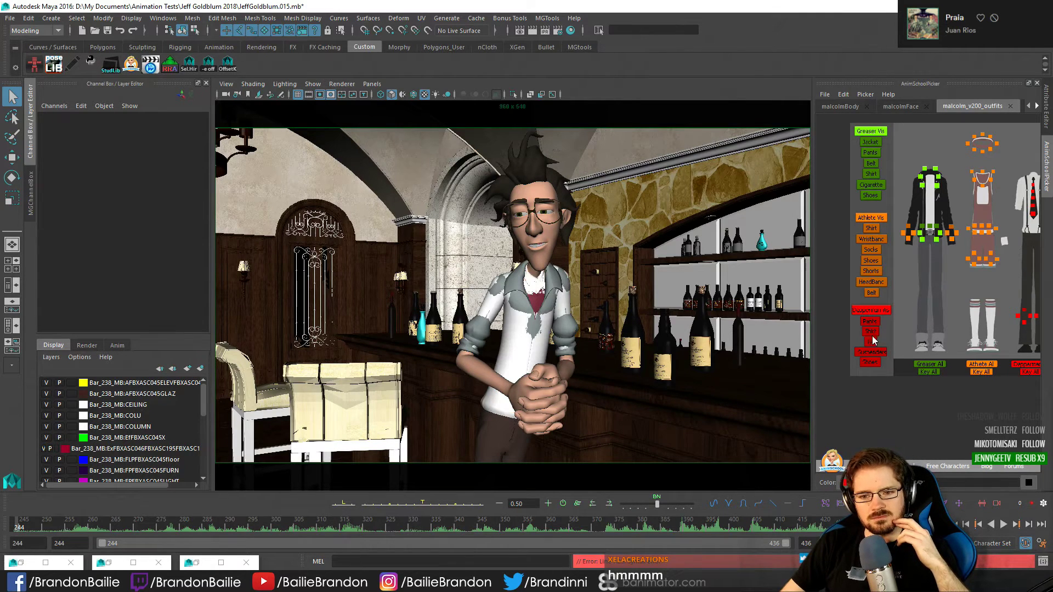
{"action": "left_click", "coordinate": [871, 342]}
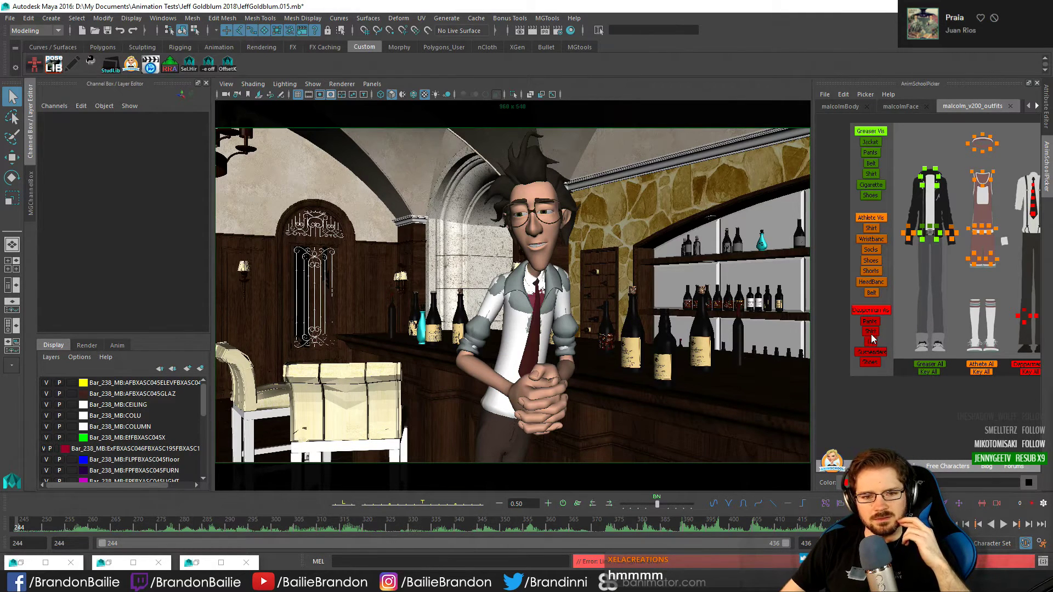
{"action": "left_click", "coordinate": [870, 332]}
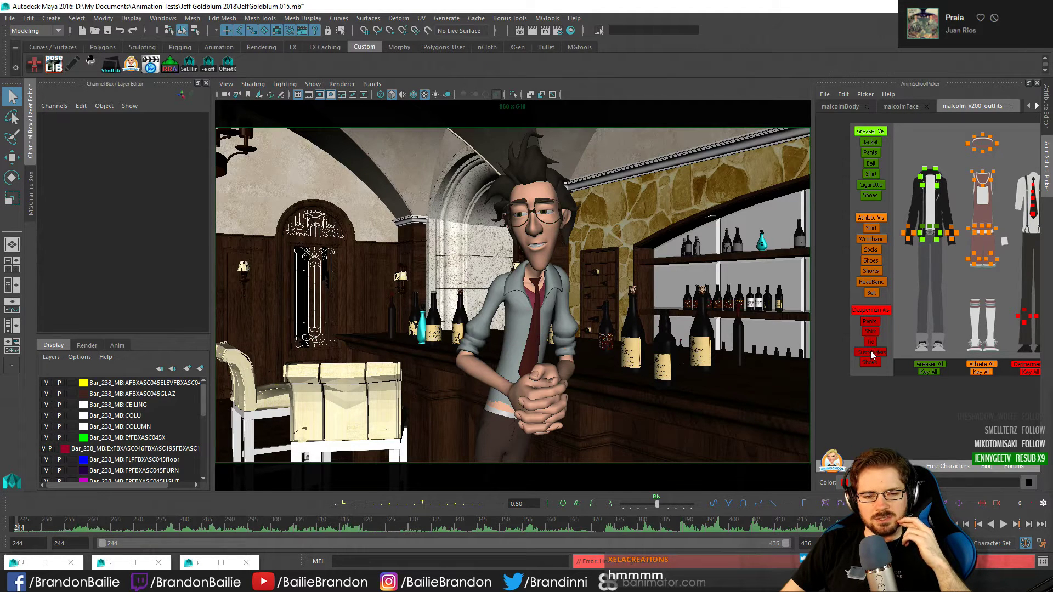
{"action": "left_click", "coordinate": [871, 352]}
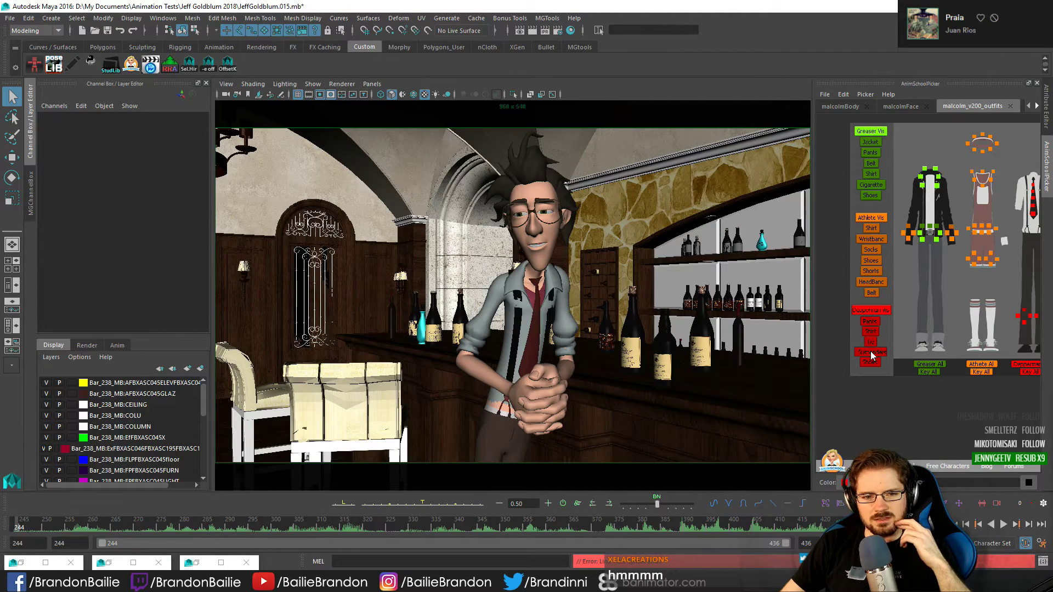
{"action": "left_click", "coordinate": [871, 352]}
Replace the Farmer shirt with the Hunter shirt and render the frame in V-Ray, viewed at 100%
{"action": "middle_click_drag", "start_coordinate": [1014, 351], "coordinate": [680, 351], "text": "alt"}
{"action": "middle_click_drag", "start_coordinate": [1031, 357], "coordinate": [953, 315], "text": "alt"}
{"action": "left_click", "coordinate": [932, 227]}
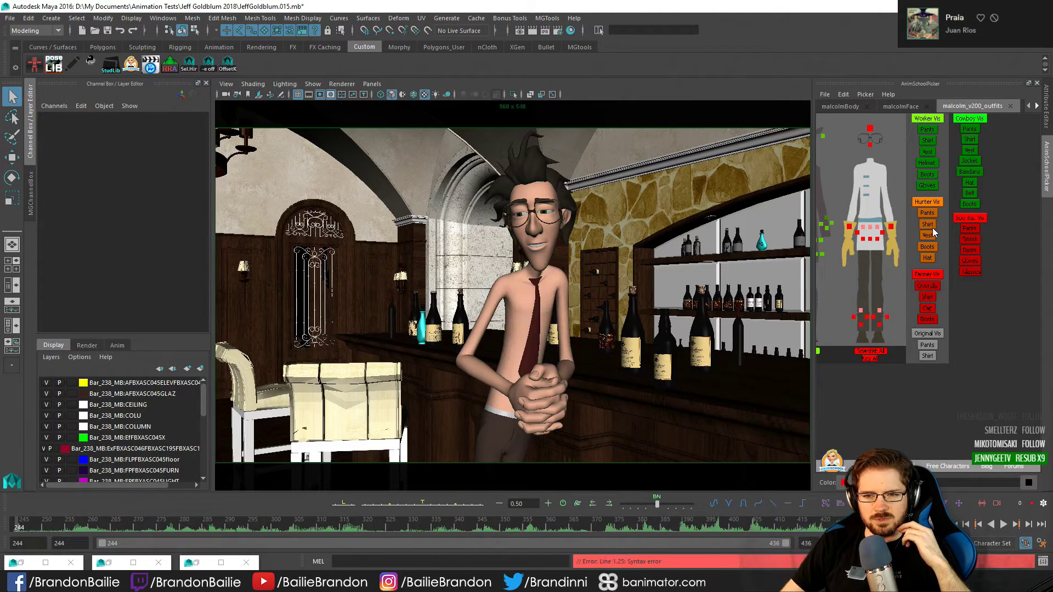
{"action": "left_click", "coordinate": [928, 225]}
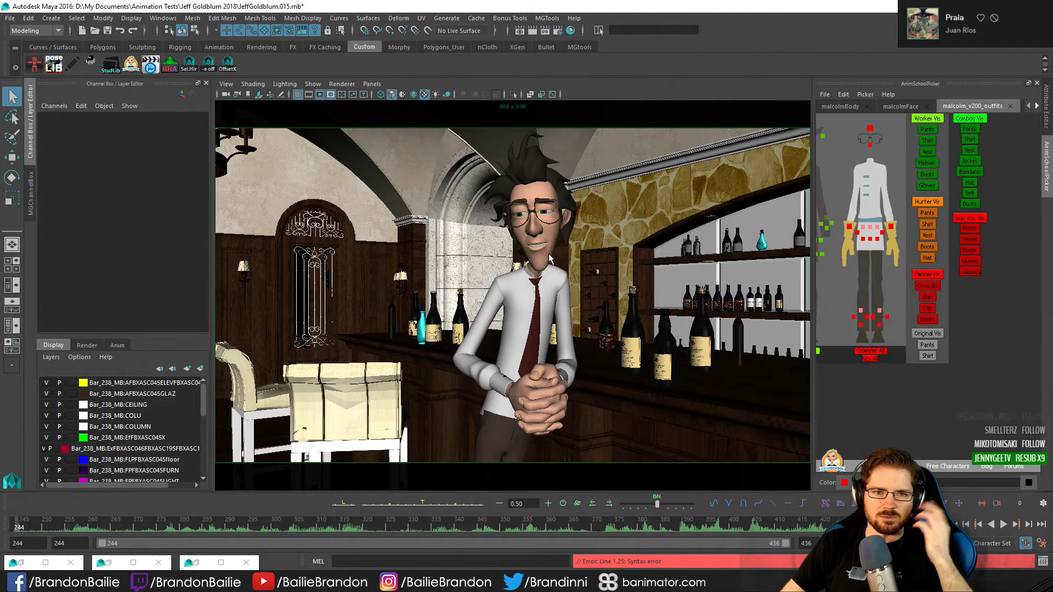
{"action": "left_click", "coordinate": [532, 31]}
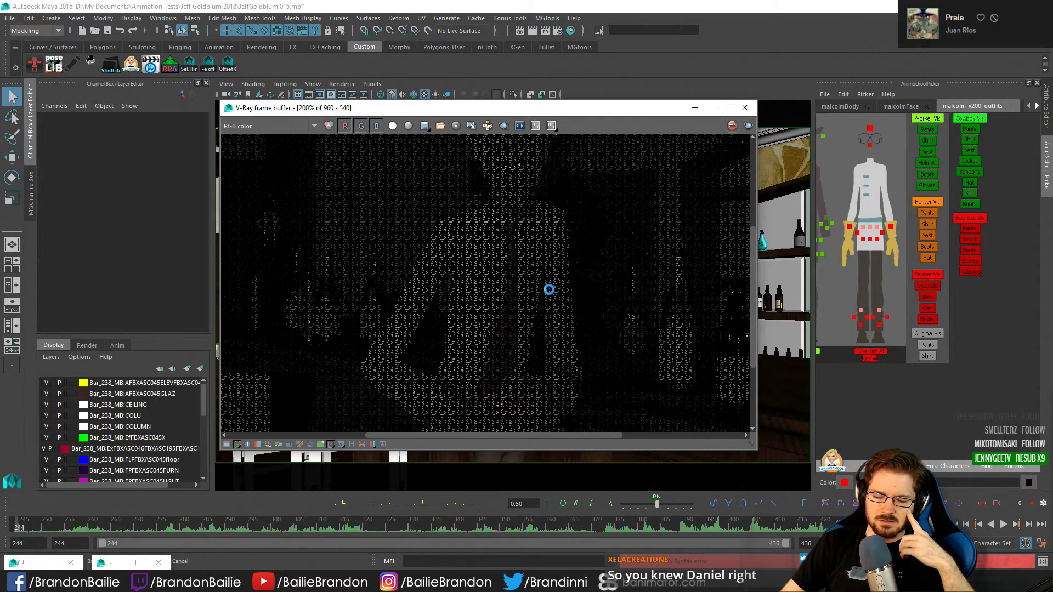
{"action": "scroll", "coordinate": [549, 288], "scroll_direction": "down", "scroll_amount": 1}
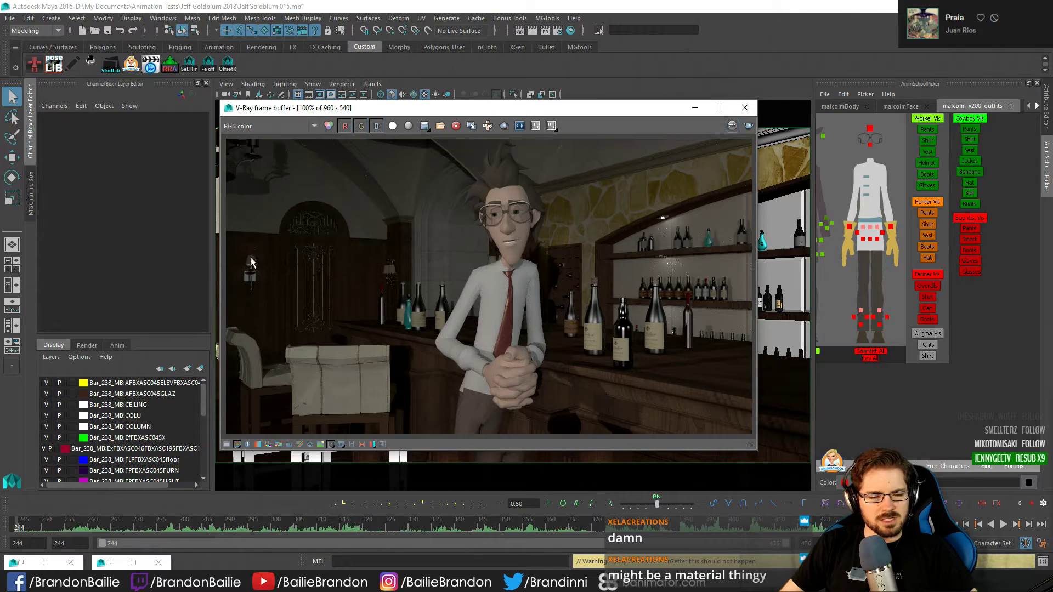
Close the frame buffer, show the scene in X-ray with its controls, and select the point lights of the two wall sconces
{"action": "left_click", "coordinate": [745, 110]}
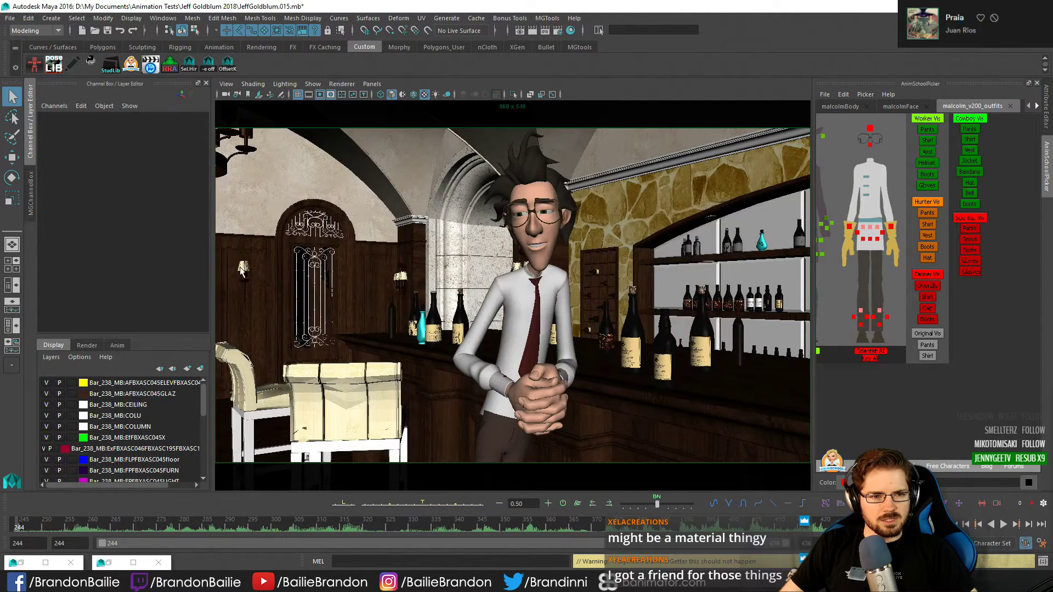
{"action": "key", "text": "alt+x"}
{"action": "key", "text": "alt+c"}
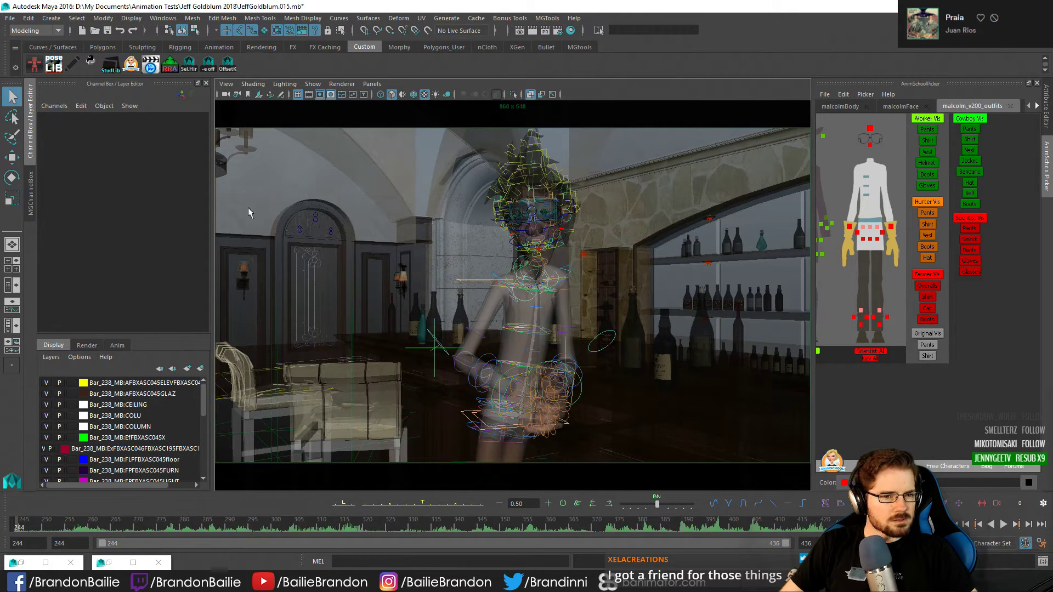
{"action": "left_click", "coordinate": [243, 266]}
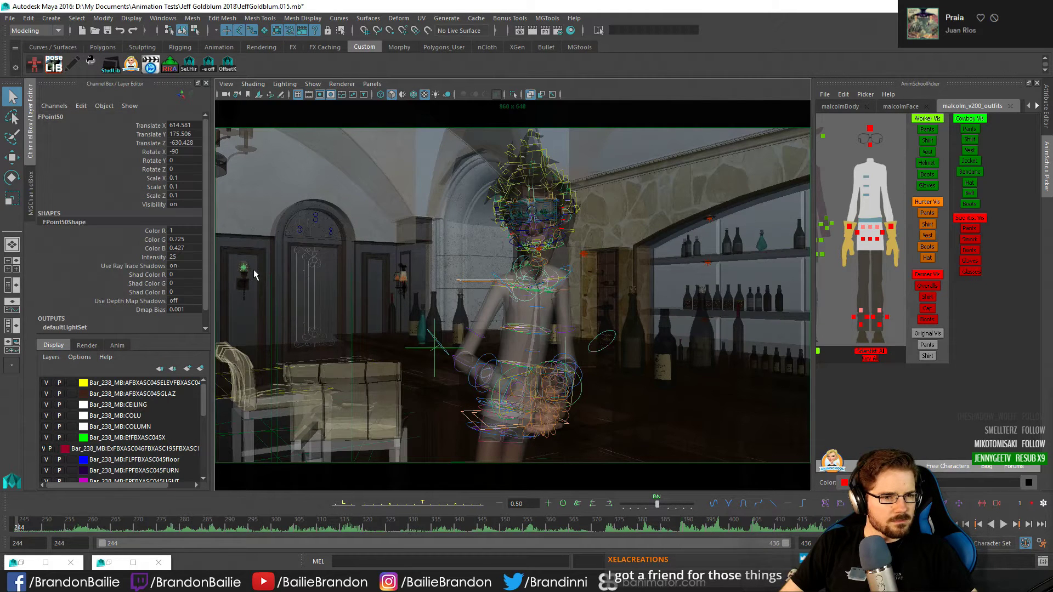
{"action": "left_click", "coordinate": [402, 277]}
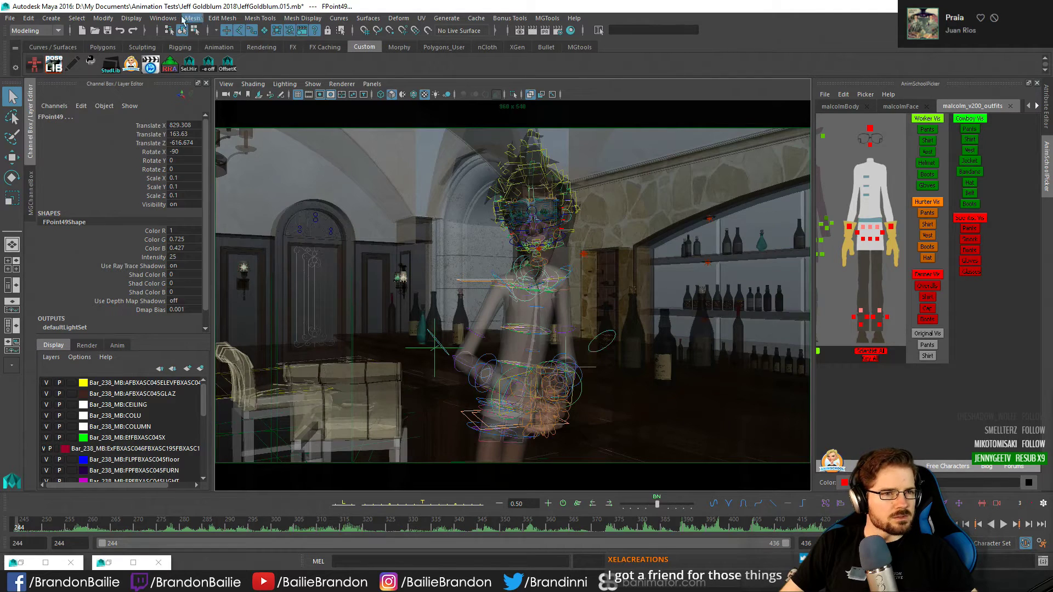
Set the intensity of all selected sconce point lights to 50 together in the Attribute Spread Sheet
{"action": "left_click", "coordinate": [164, 18]}
{"action": "mouse_move", "coordinate": [217, 89]}
{"action": "mouse_move", "coordinate": [222, 71]}
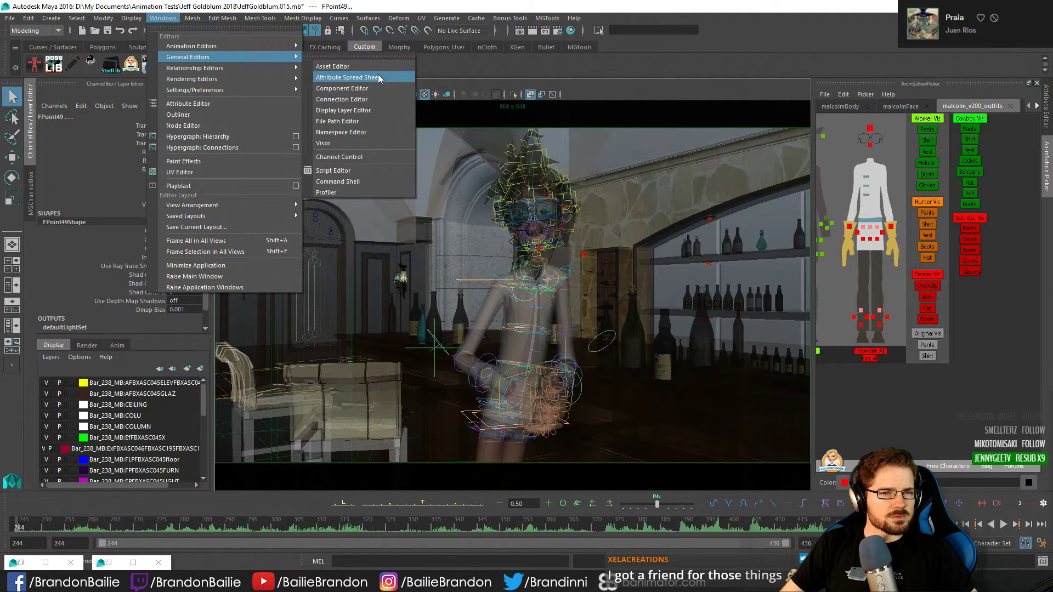
{"action": "left_click", "coordinate": [378, 78]}
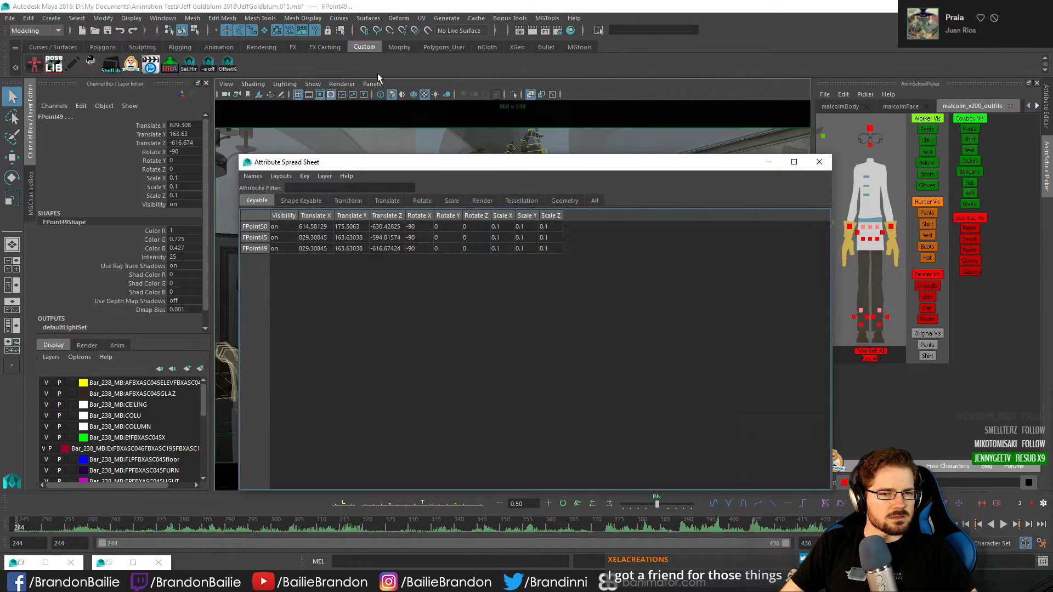
{"action": "left_click", "coordinate": [296, 199]}
{"action": "left_click_drag", "start_coordinate": [376, 234], "coordinate": [376, 256]}
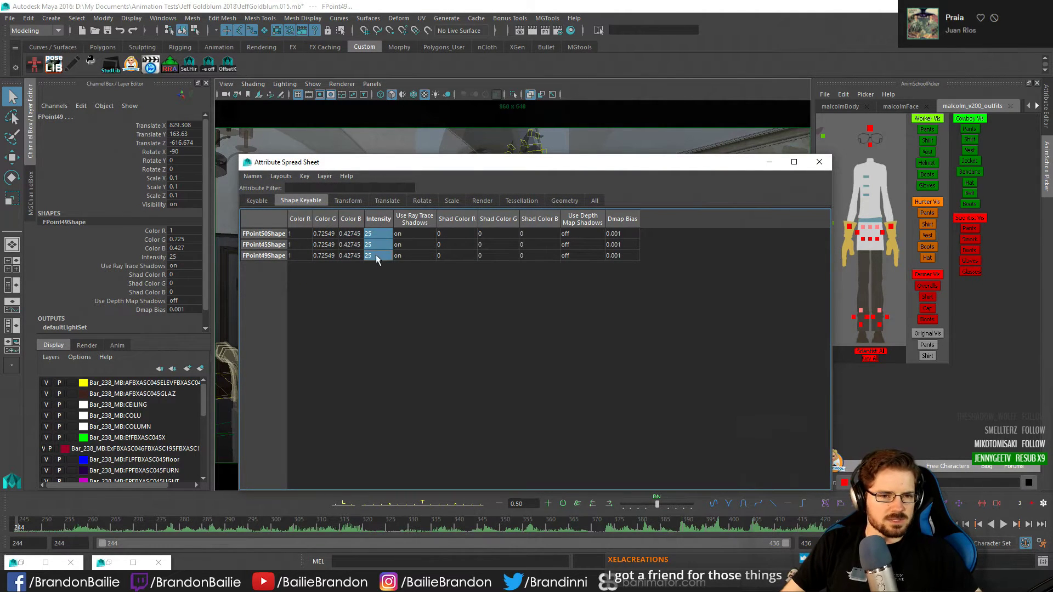
{"action": "type", "text": "50"}
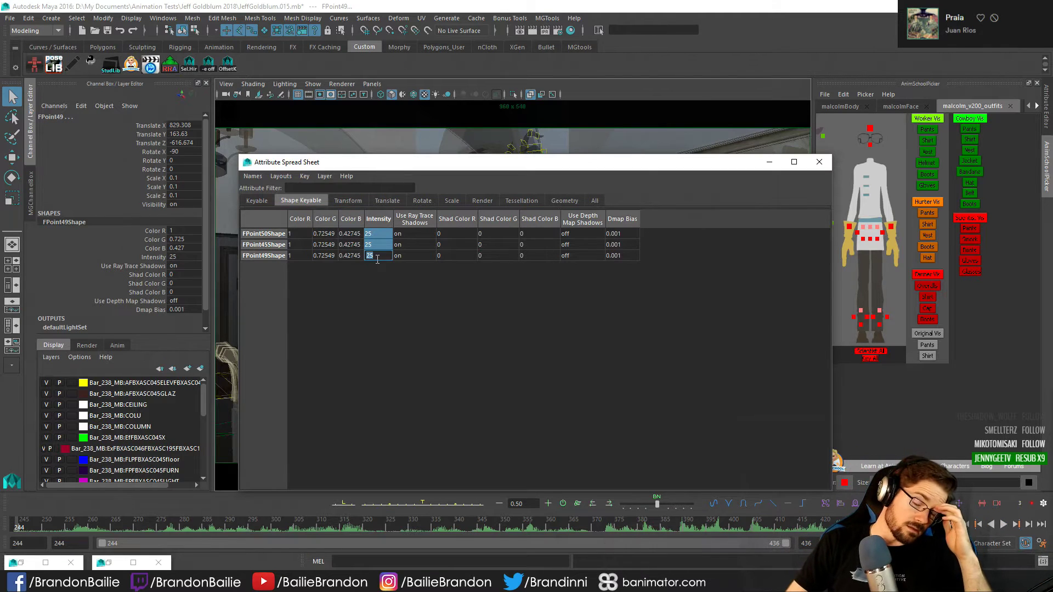
{"action": "key", "text": "Return"}
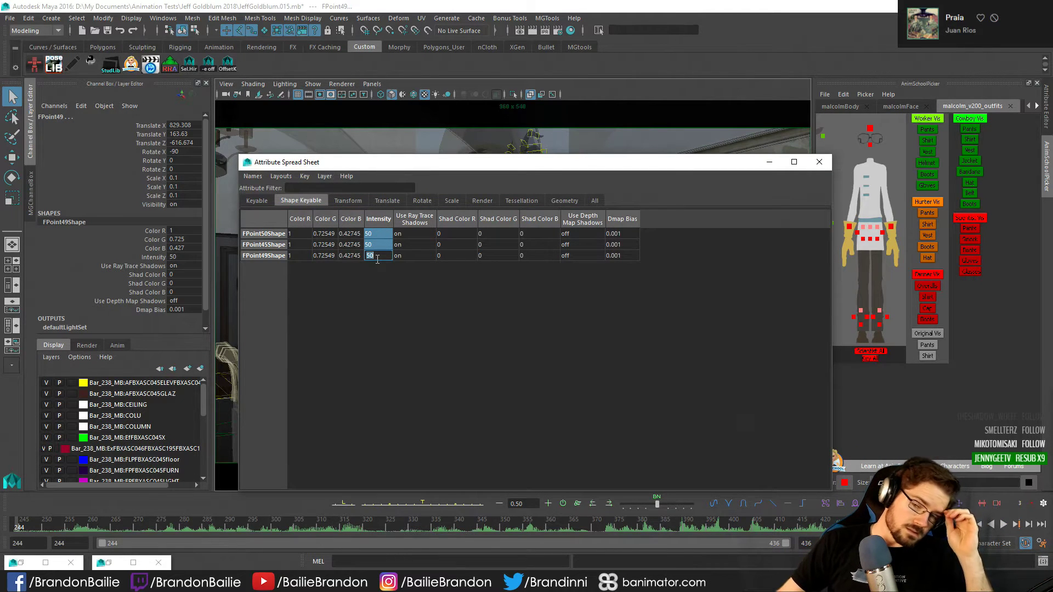
{"action": "left_click", "coordinate": [819, 162]}
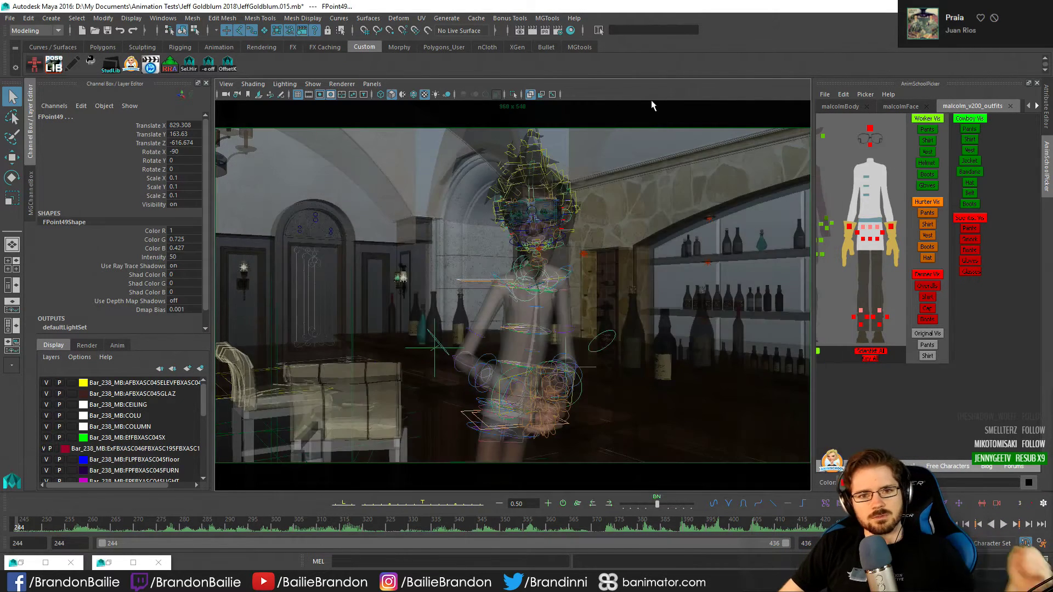
Hide the controls, turn off X-ray, and examine the bar room around the character in the perspective view
{"action": "key", "text": "alt+1"}
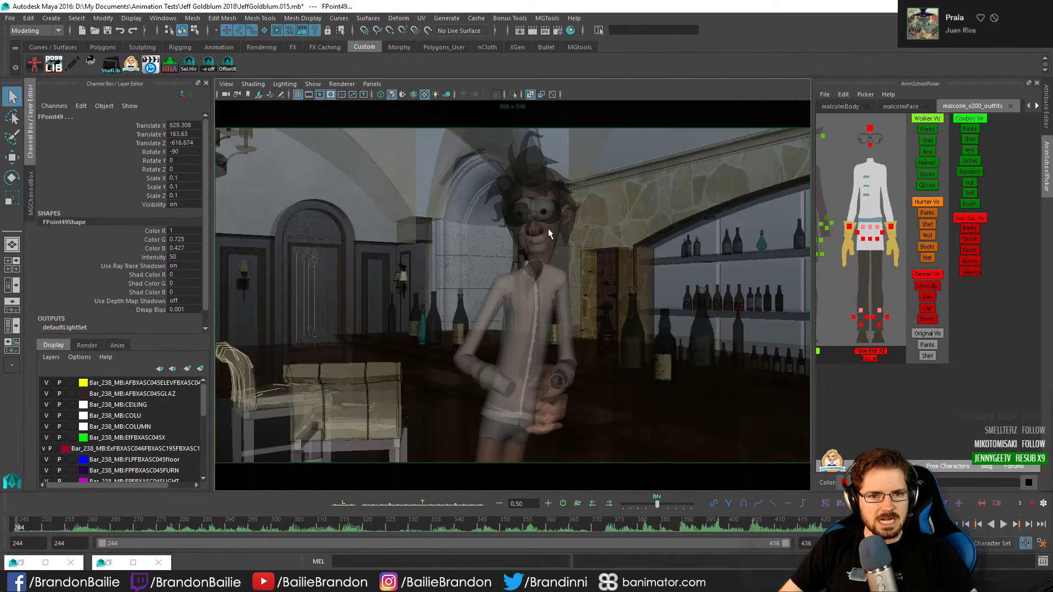
{"action": "key", "text": "alt+x"}
{"action": "key", "text": "space"}
{"action": "right_click_drag", "start_coordinate": [620, 361], "coordinate": [329, 346], "text": "alt"}
{"action": "left_click_drag", "start_coordinate": [329, 345], "coordinate": [345, 337], "text": "alt"}
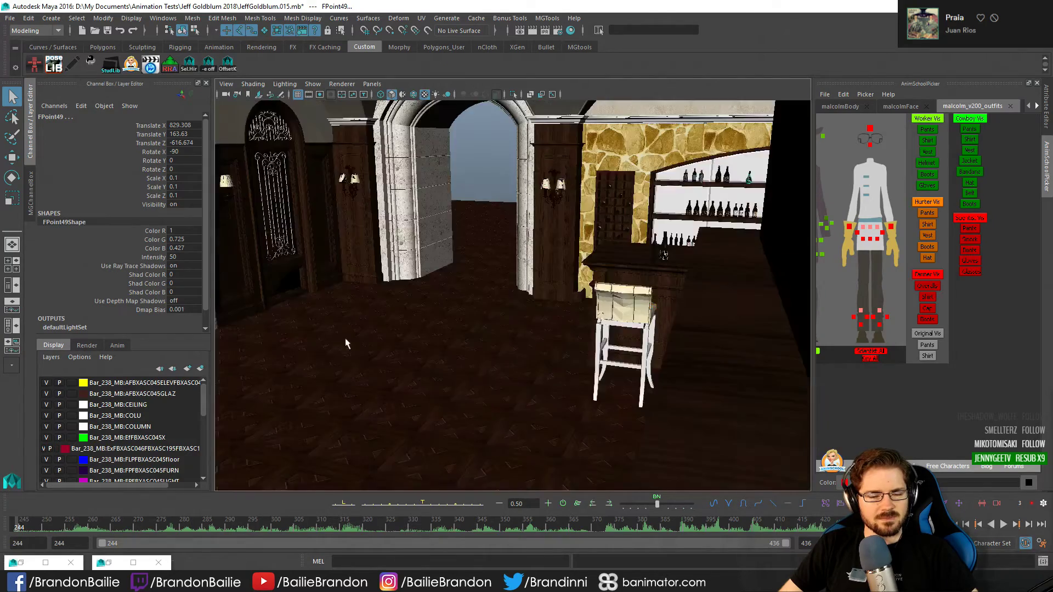
{"action": "middle_click_drag", "start_coordinate": [345, 341], "coordinate": [214, 367], "text": "alt"}
{"action": "left_click_drag", "start_coordinate": [215, 366], "coordinate": [623, 311], "text": "alt"}
{"action": "middle_click_drag", "start_coordinate": [622, 311], "coordinate": [444, 406], "text": "alt"}
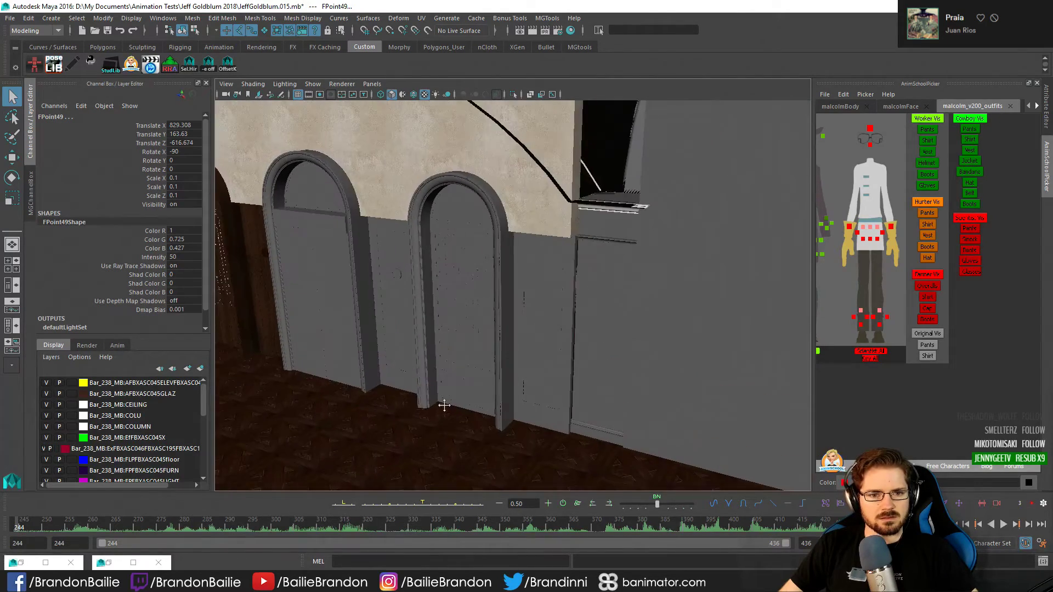
{"action": "right_click_drag", "start_coordinate": [444, 406], "coordinate": [629, 288], "text": "alt"}
{"action": "left_click_drag", "start_coordinate": [755, 299], "coordinate": [589, 331], "text": "alt"}
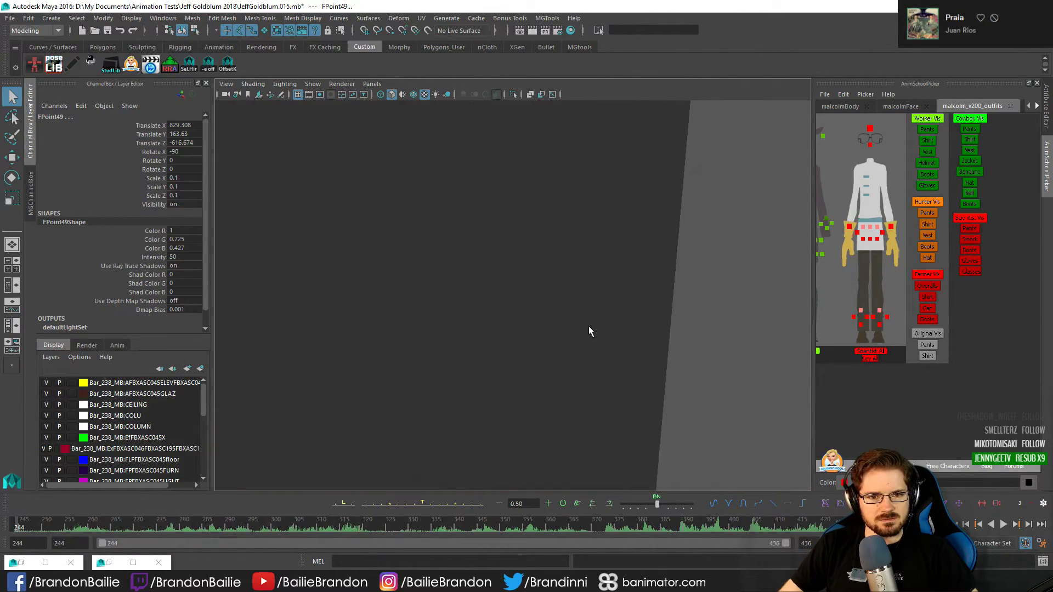
{"action": "right_click_drag", "start_coordinate": [589, 331], "coordinate": [669, 307], "text": "alt"}
{"action": "left_click_drag", "start_coordinate": [537, 296], "coordinate": [582, 300], "text": "alt"}
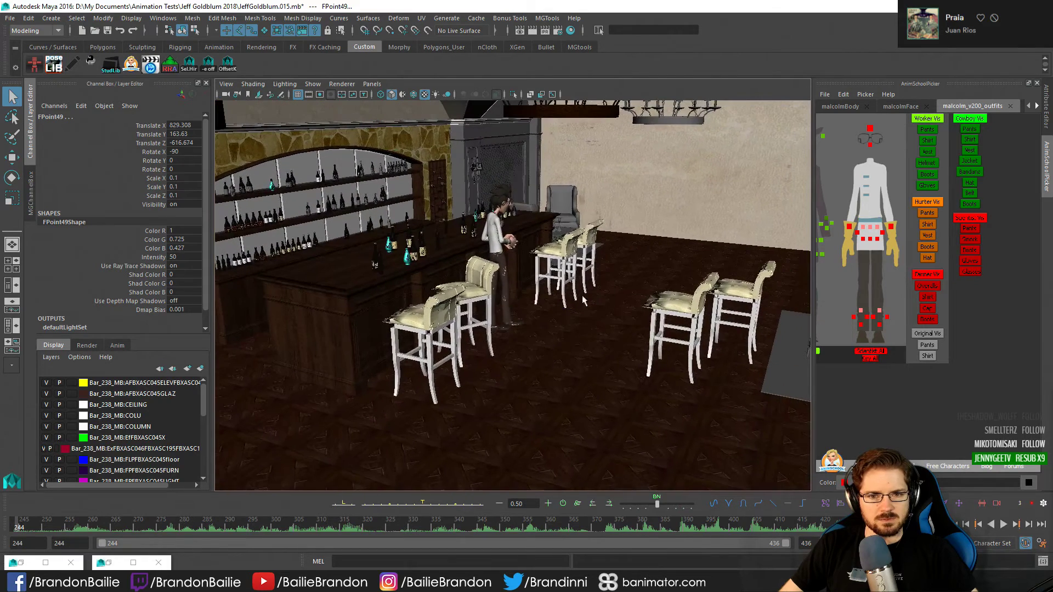
{"action": "key", "text": "Delete"}
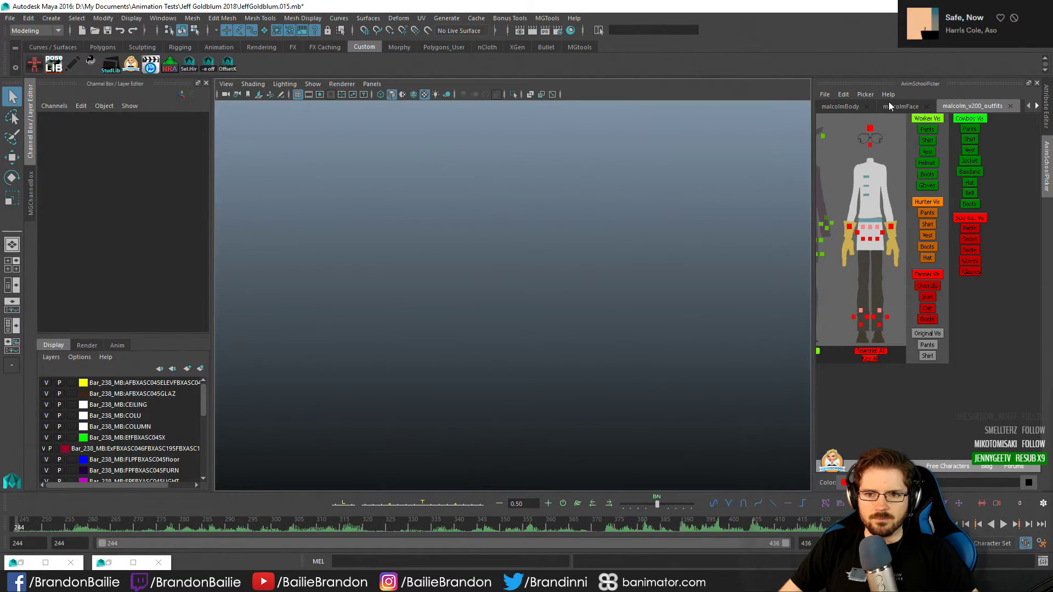
Select spotLight1 through the Untitled picker page, keeping the malcolmFace page open, and frame the light in the perspective view
{"action": "left_click", "coordinate": [839, 107]}
{"action": "left_click", "coordinate": [926, 106]}
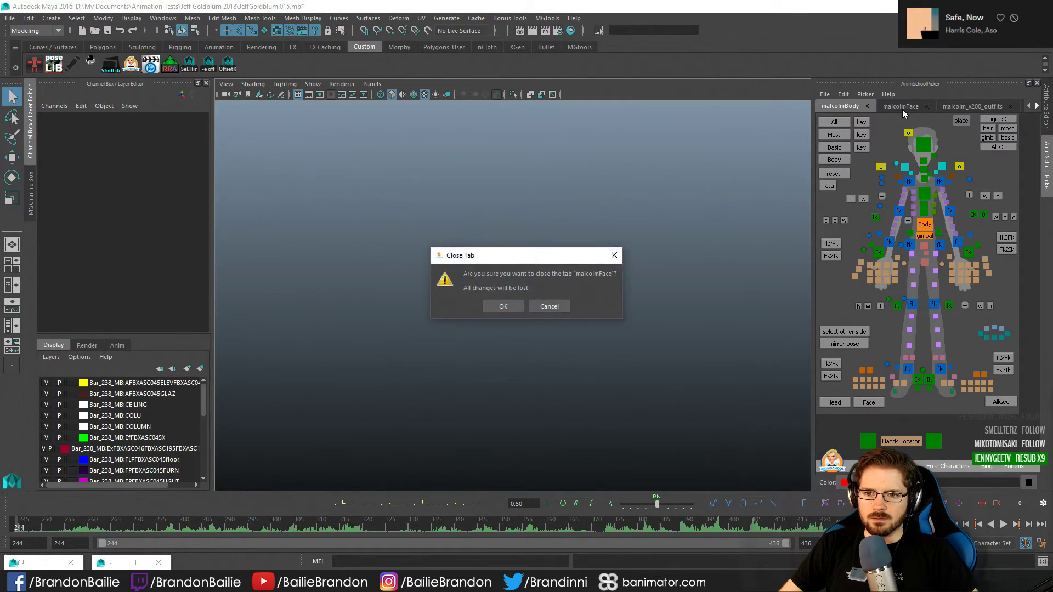
{"action": "left_click", "coordinate": [543, 307]}
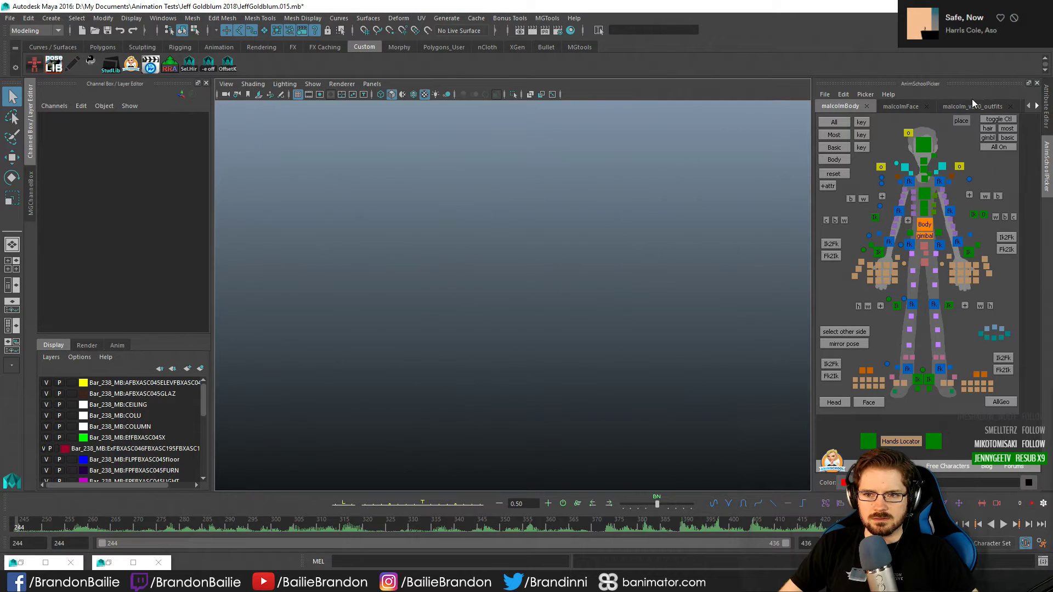
{"action": "scroll", "coordinate": [959, 104], "scroll_direction": "down", "scroll_amount": 3}
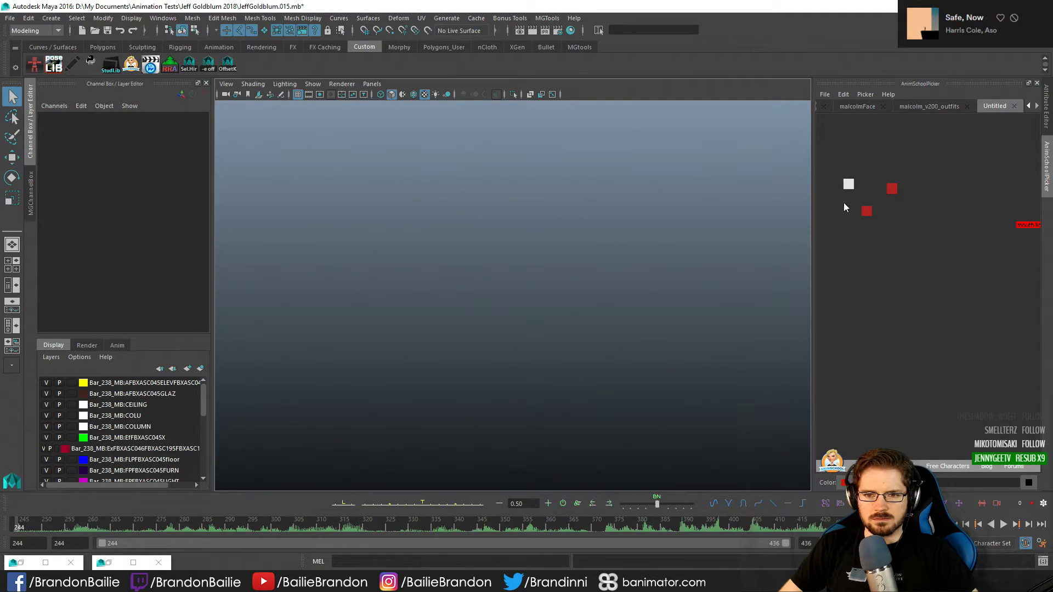
{"action": "key", "text": "f"}
{"action": "right_click_drag", "start_coordinate": [430, 281], "coordinate": [373, 288], "text": "alt"}
{"action": "left_click_drag", "start_coordinate": [373, 288], "coordinate": [489, 291], "text": "alt"}
{"action": "middle_click_drag", "start_coordinate": [461, 309], "coordinate": [573, 253], "text": "alt"}
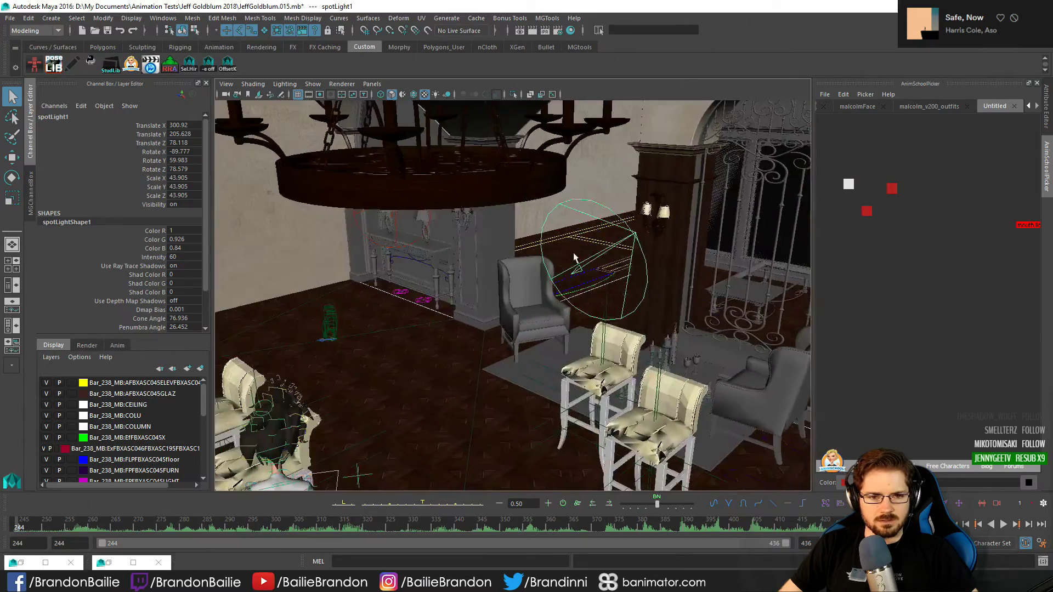
Show the spot light attributes in the Attribute Editor and set the dropoff of spotLight1 to 255
{"action": "left_click_drag", "start_coordinate": [573, 254], "coordinate": [523, 241], "text": "alt"}
{"action": "left_click", "coordinate": [626, 220]}
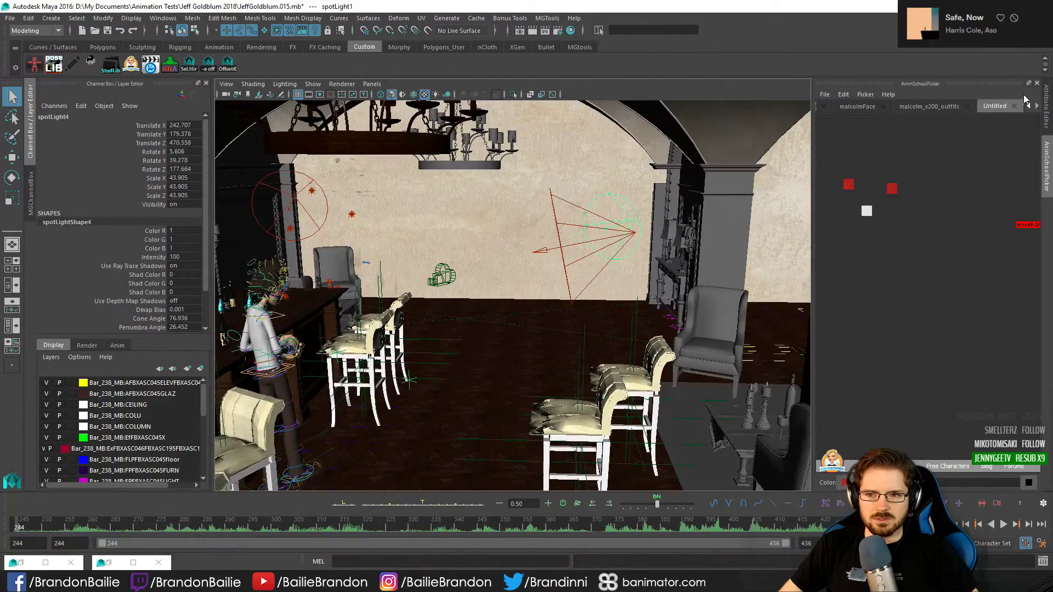
{"action": "left_click", "coordinate": [1046, 106]}
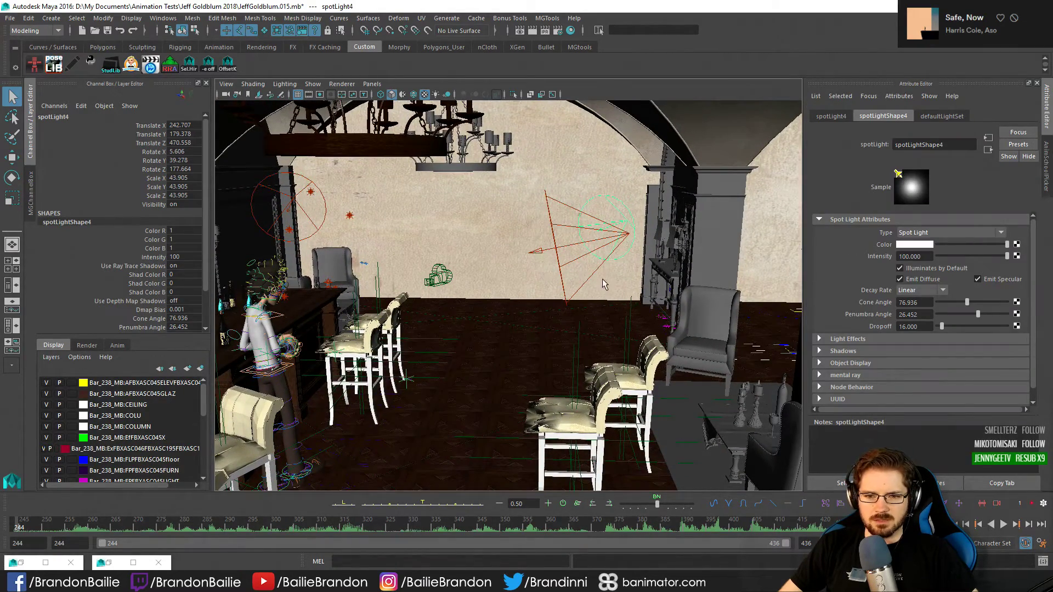
{"action": "left_click", "coordinate": [581, 251]}
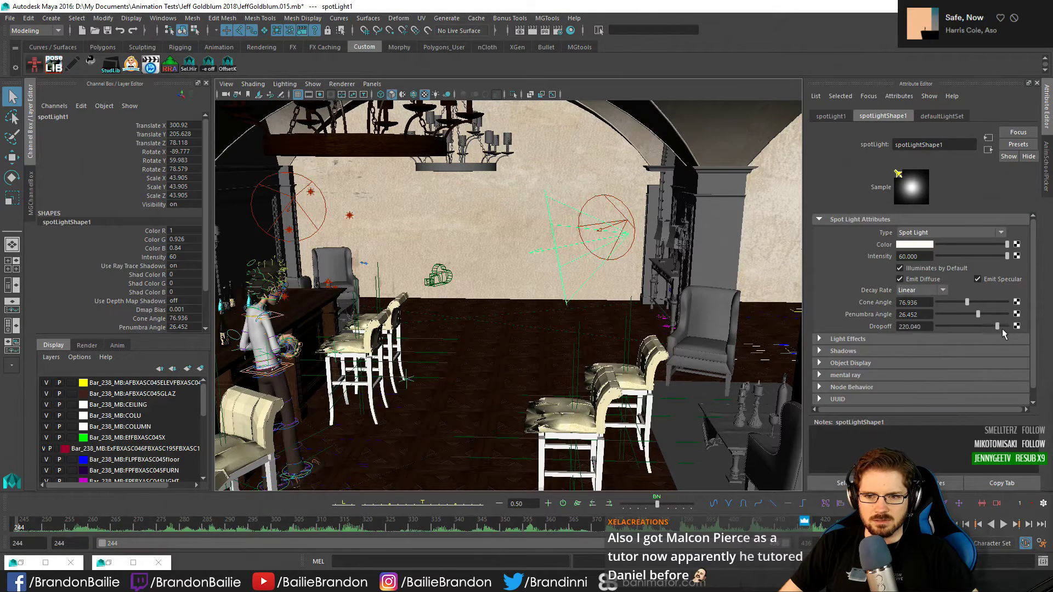
{"action": "left_click_drag", "start_coordinate": [1001, 328], "coordinate": [1050, 334]}
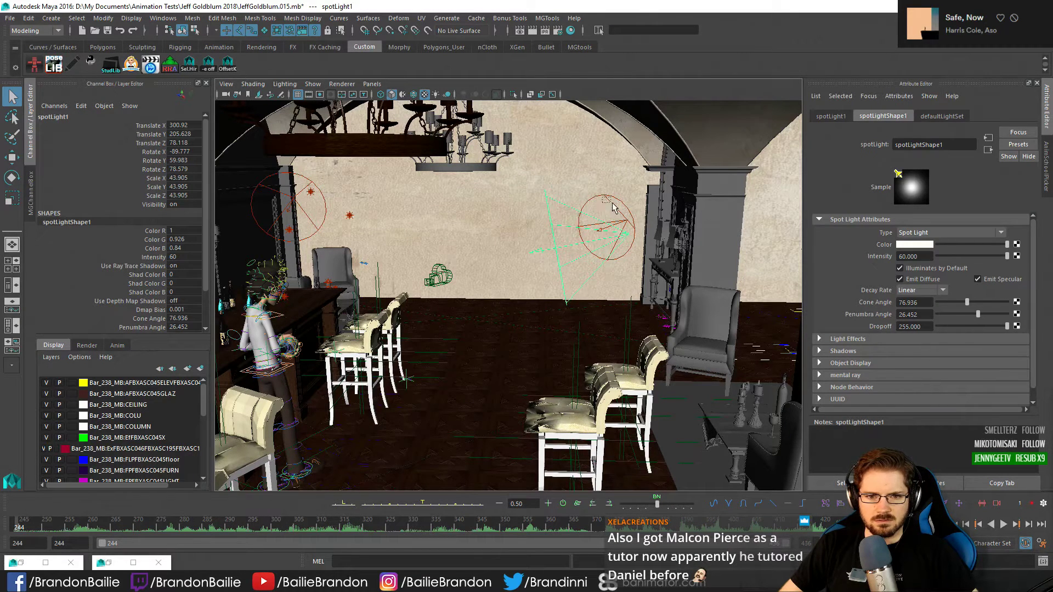
Raise the dropoff of spotLight3 to its maximum and set the dropoff of spotLight4 to 255
{"action": "left_click_drag", "start_coordinate": [602, 198], "coordinate": [613, 204]}
{"action": "left_click_drag", "start_coordinate": [317, 199], "coordinate": [341, 202], "text": "shift"}
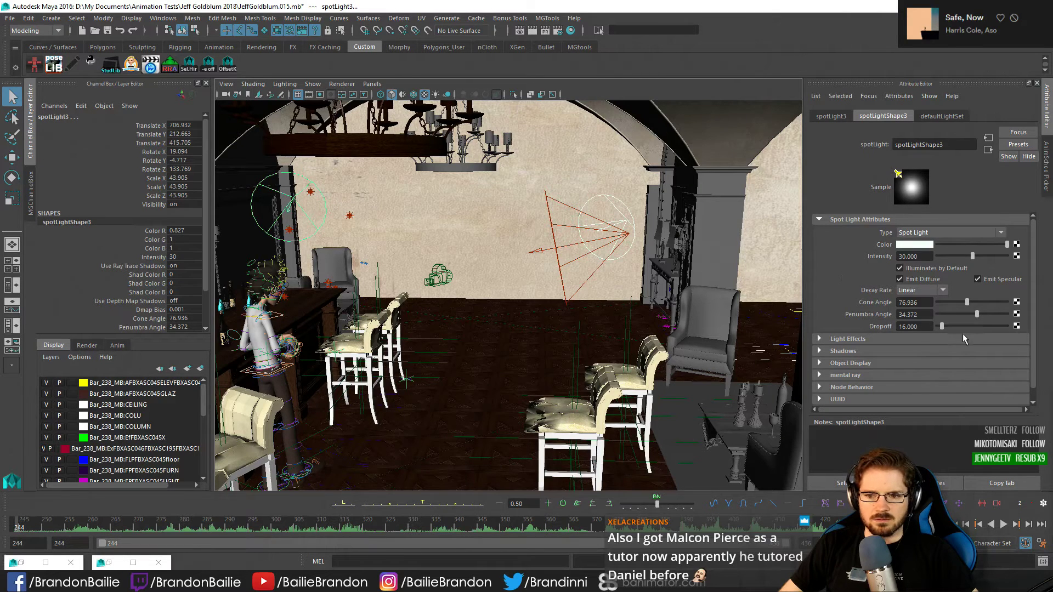
{"action": "left_click_drag", "start_coordinate": [955, 326], "coordinate": [1020, 327]}
{"action": "left_click", "coordinate": [625, 203]}
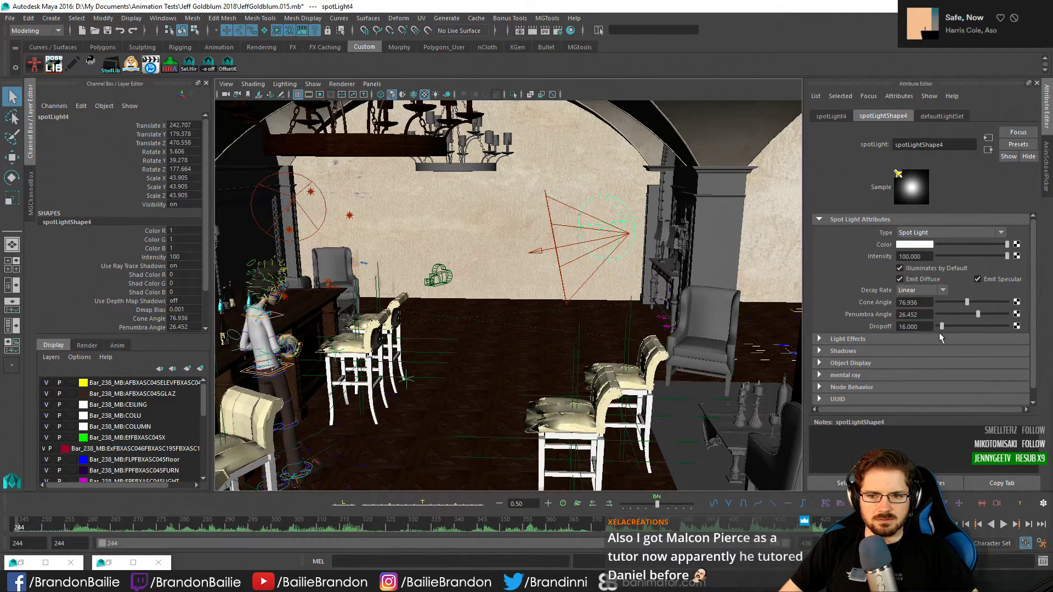
Render the shot camera's view in V-Ray with the controls hidden, check the lighting, and minimize the frame buffer
{"action": "key", "text": "alt+2"}
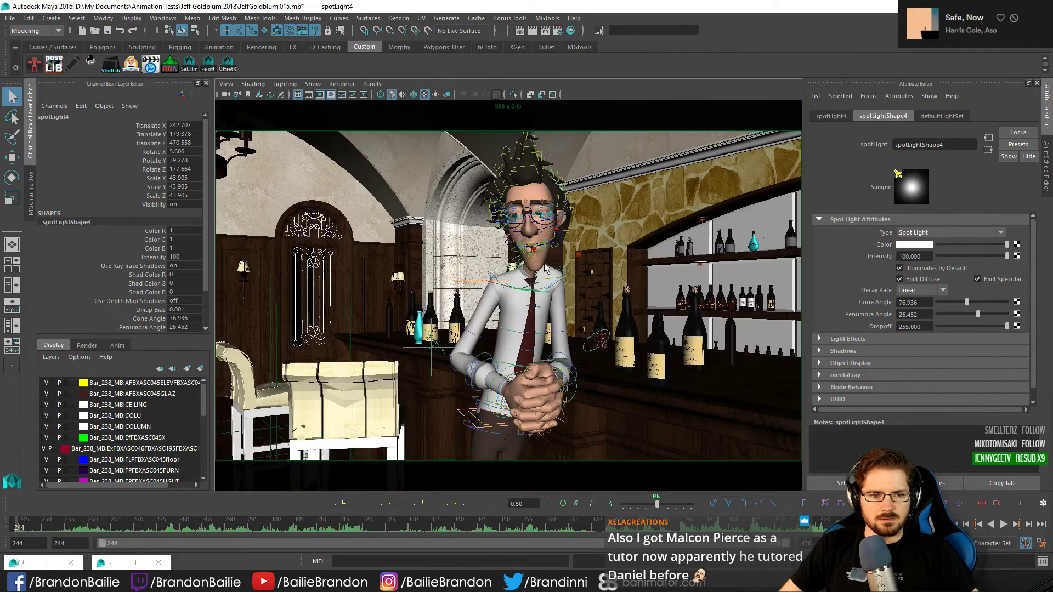
{"action": "key", "text": "alt+1"}
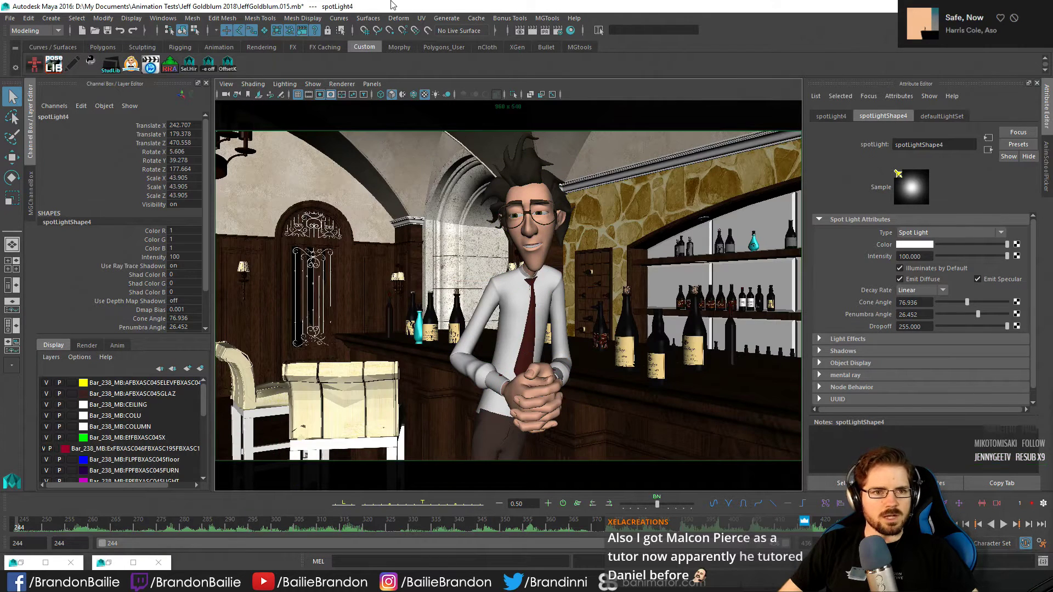
{"action": "left_click", "coordinate": [533, 31]}
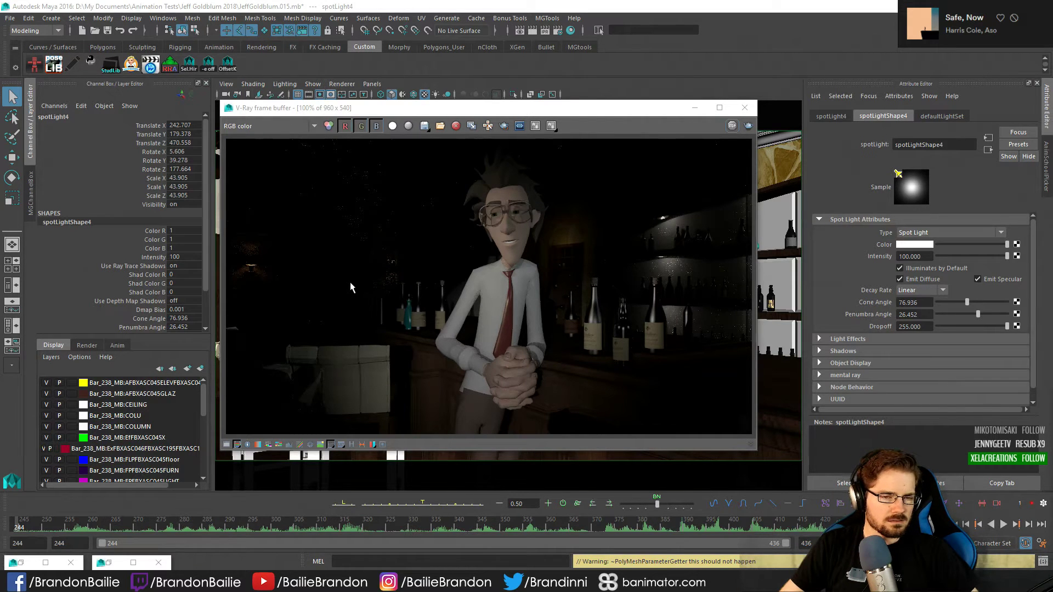
{"action": "left_click", "coordinate": [694, 108]}
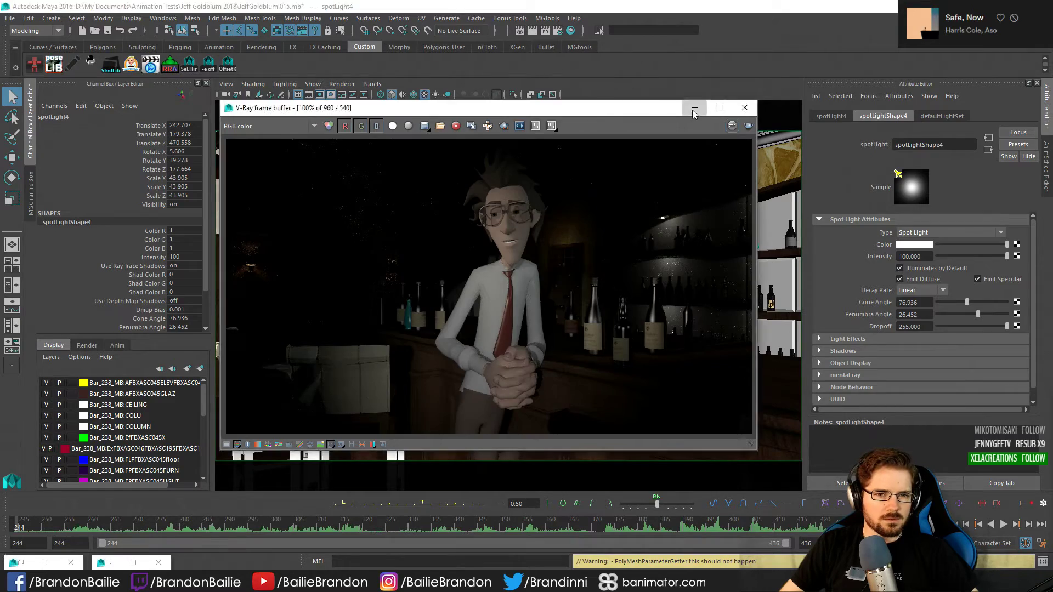
Return to the perspective view with controls shown, select spotLight1, and raise its color saturation to 0.346 for a warmer tone
{"action": "key", "text": "space"}
{"action": "key", "text": "space"}
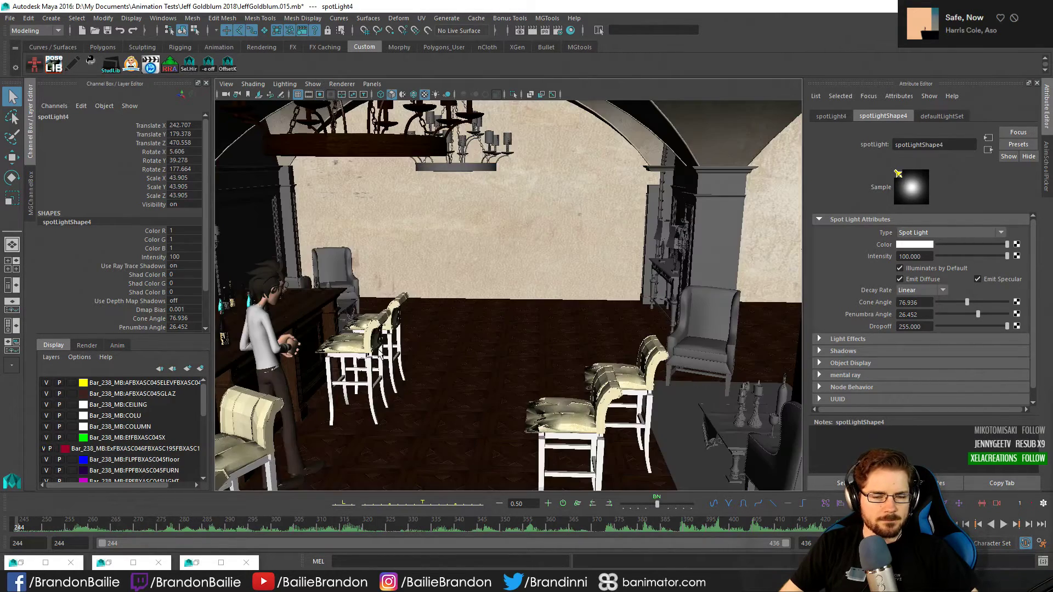
{"action": "left_click_drag", "start_coordinate": [377, 350], "coordinate": [448, 328], "text": "alt"}
{"action": "key", "text": "alt+1"}
{"action": "middle_click_drag", "start_coordinate": [473, 331], "coordinate": [469, 345], "text": "alt"}
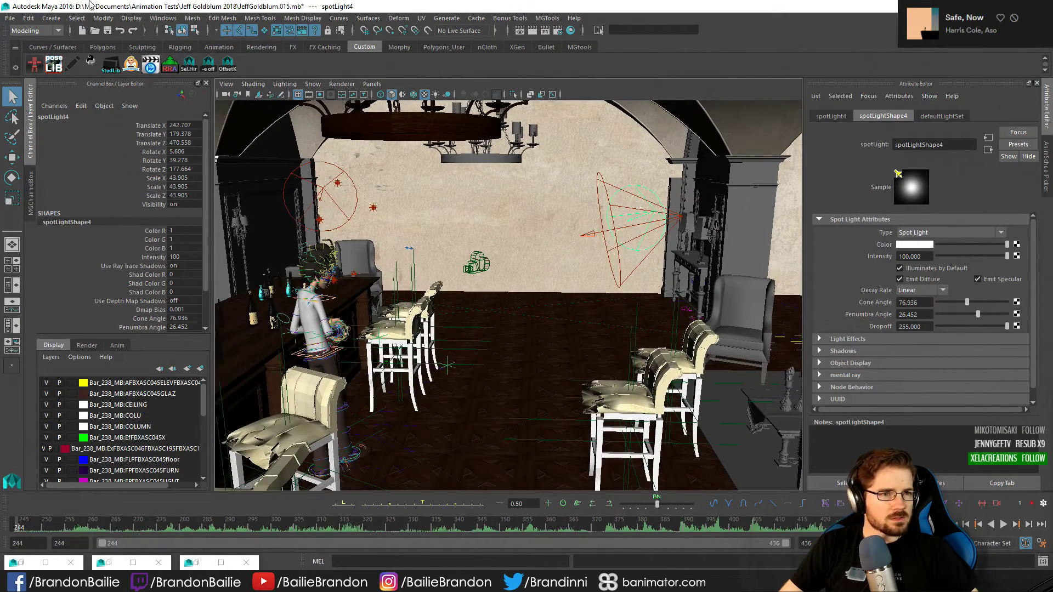
{"action": "left_click", "coordinate": [51, 18]}
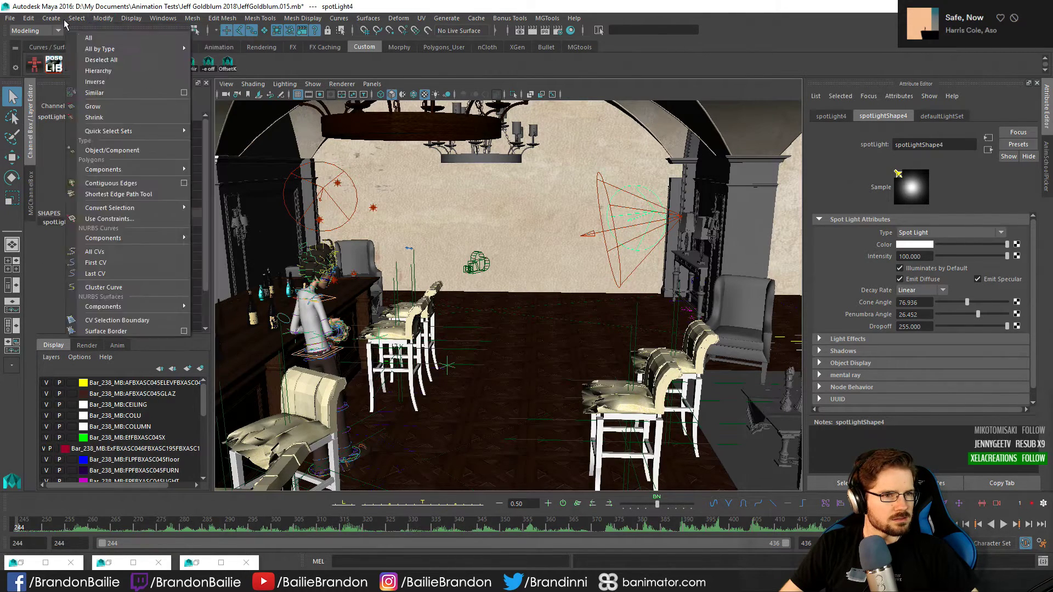
{"action": "left_click", "coordinate": [601, 195]}
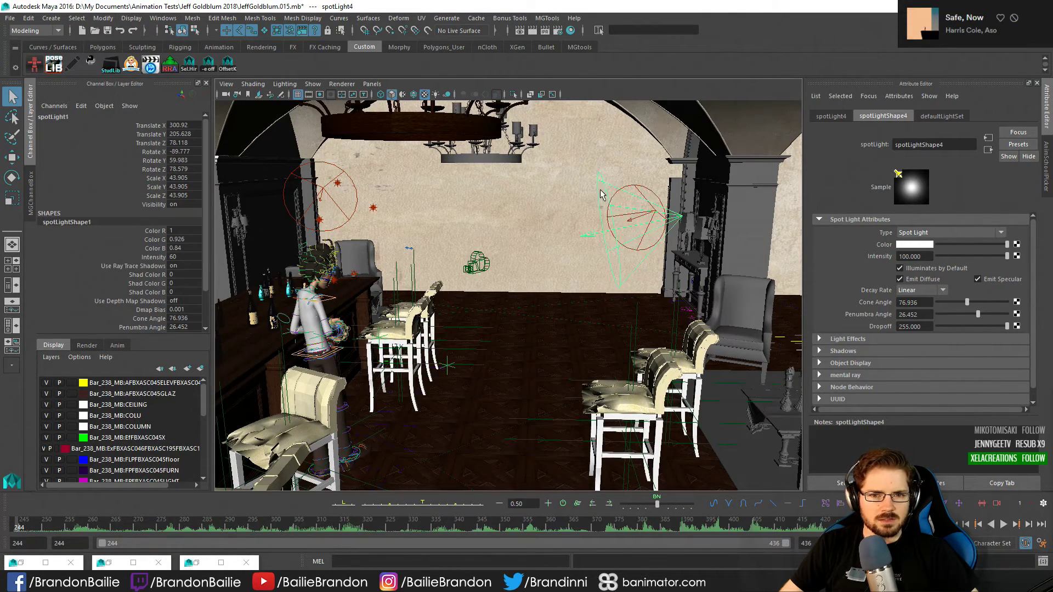
{"action": "left_click", "coordinate": [914, 245]}
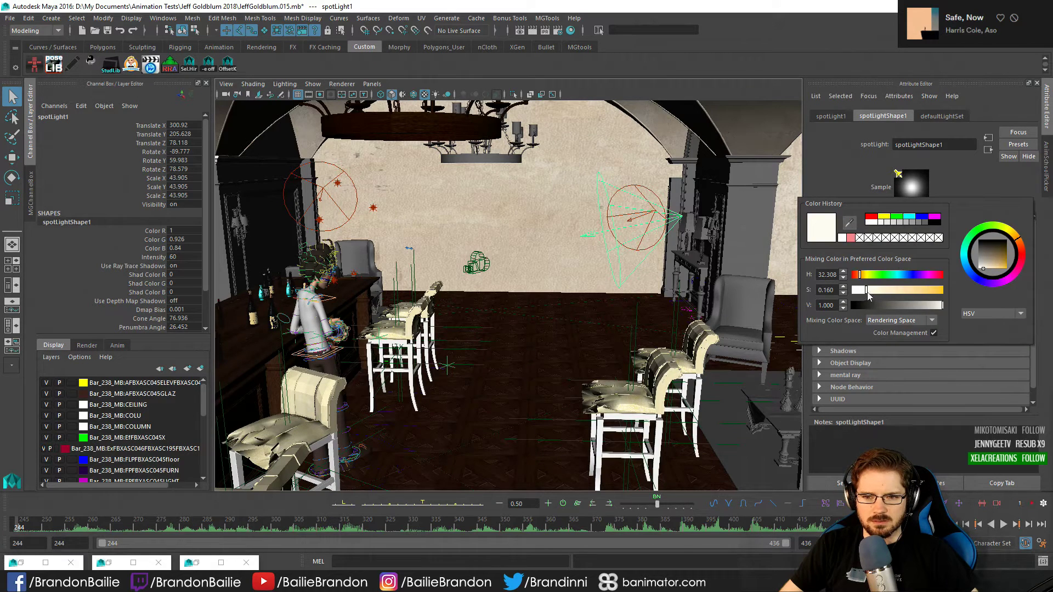
{"action": "left_click_drag", "start_coordinate": [868, 296], "coordinate": [882, 292]}
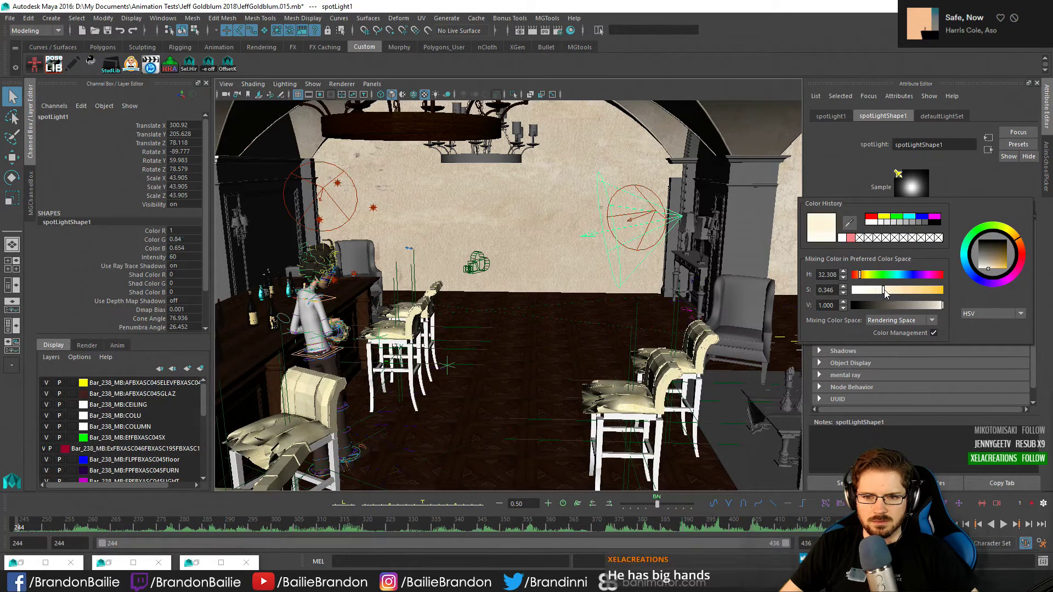
Select spotLight3 and increase its light blue color's saturation until the red component is 0.686
{"action": "left_click", "coordinate": [635, 188]}
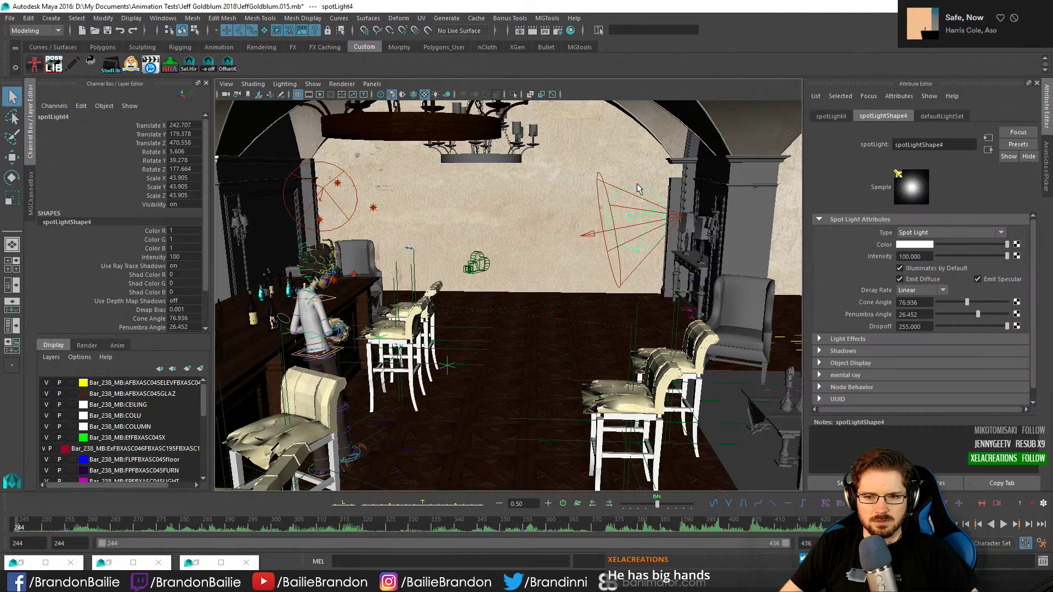
{"action": "left_click", "coordinate": [322, 198]}
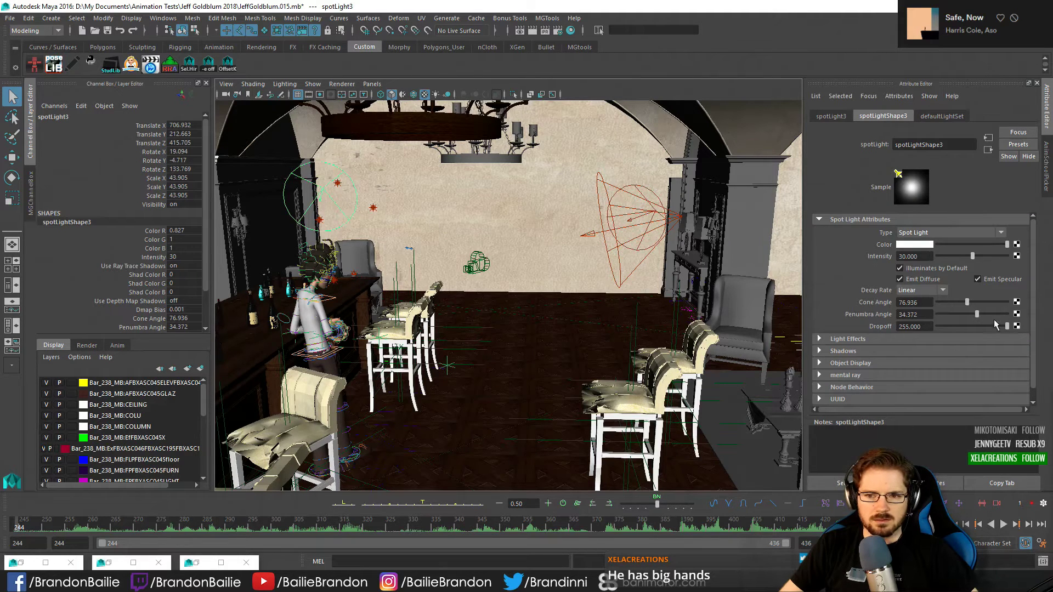
{"action": "left_click", "coordinate": [914, 245]}
{"action": "left_click_drag", "start_coordinate": [880, 293], "coordinate": [893, 295]}
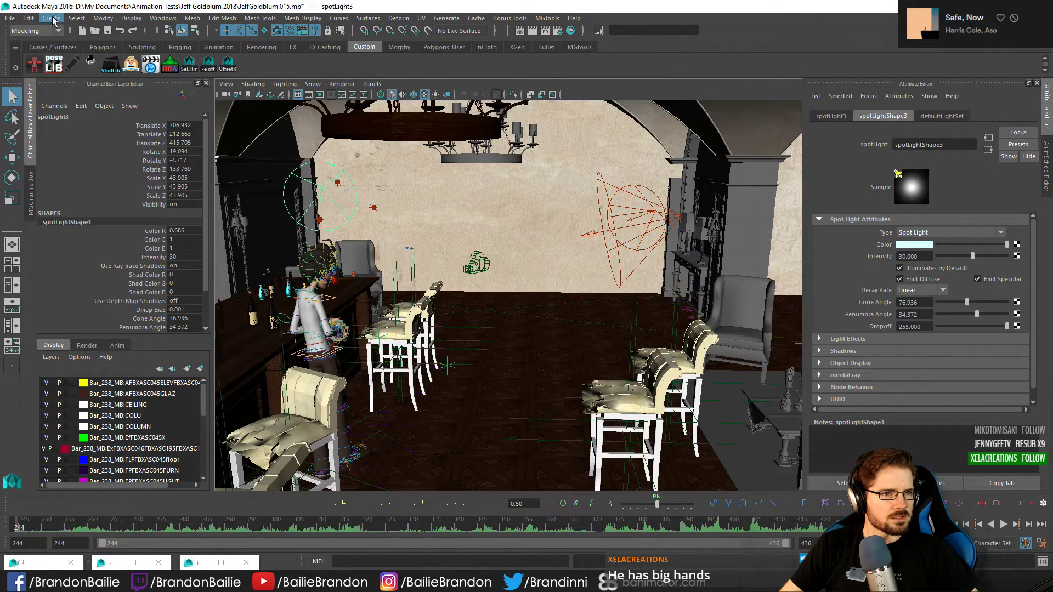
Create an area light and match its position and rotation to spotLight1
{"action": "left_click", "coordinate": [51, 18]}
{"action": "mouse_move", "coordinate": [100, 87]}
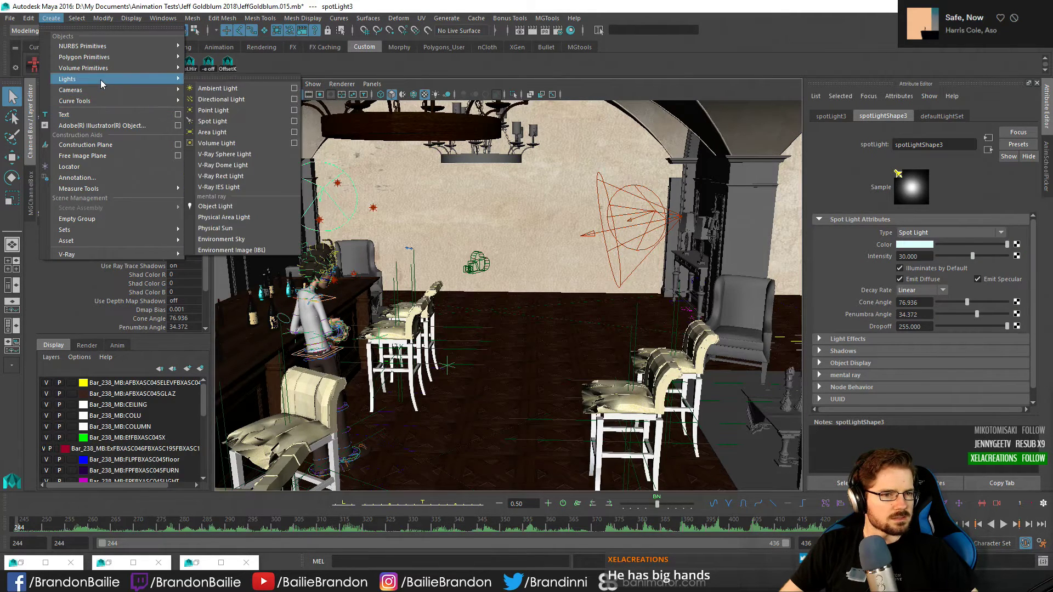
{"action": "left_click", "coordinate": [212, 132]}
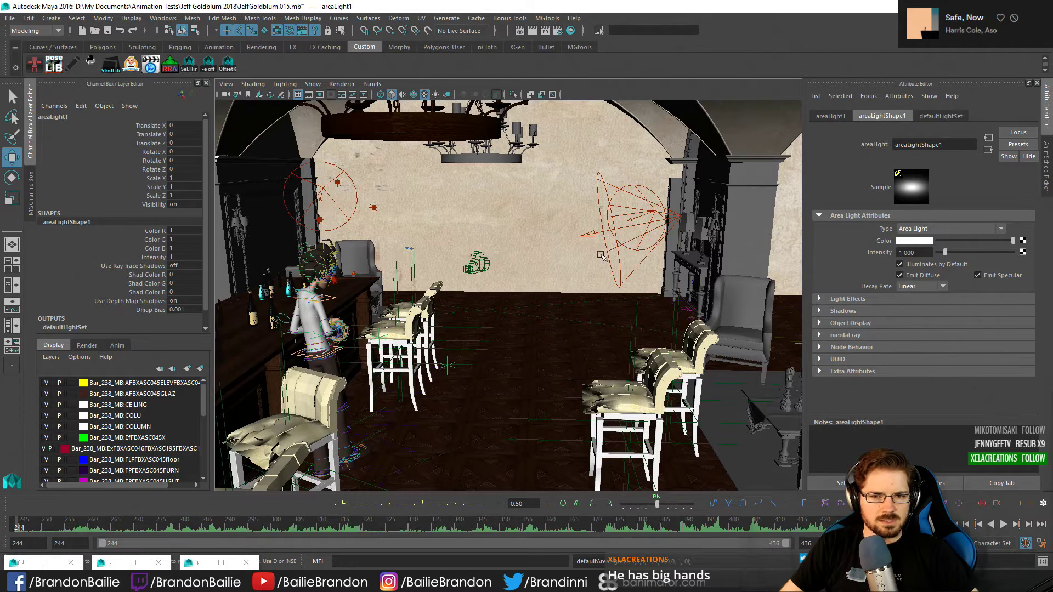
{"action": "left_click", "coordinate": [617, 248]}
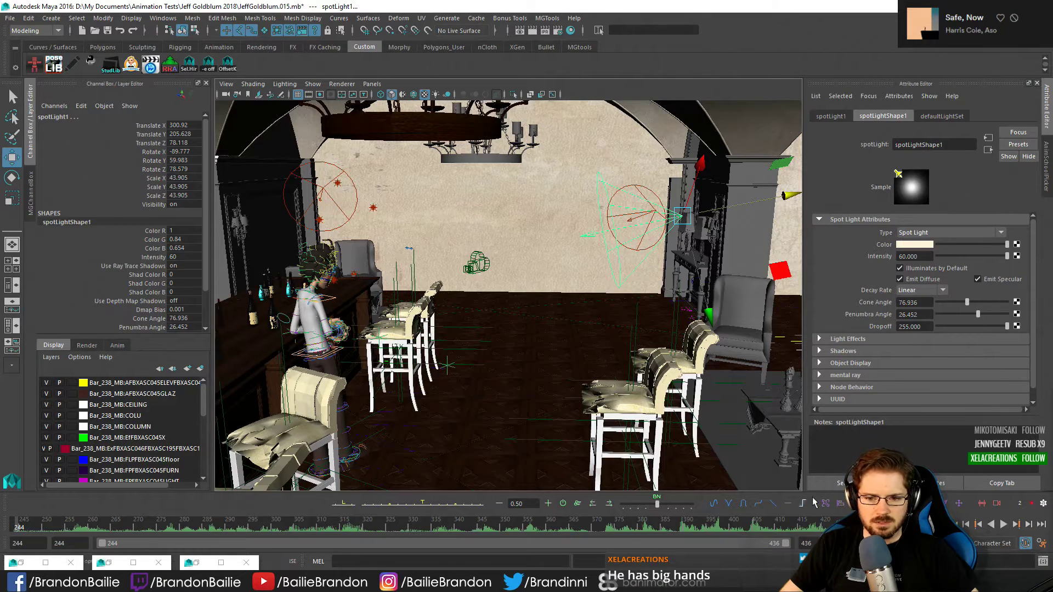
{"action": "left_click", "coordinate": [688, 218]}
Scale the area light uniformly to about 51.6 and reset its rotation to 0 on all axes
{"action": "key", "text": "r"}
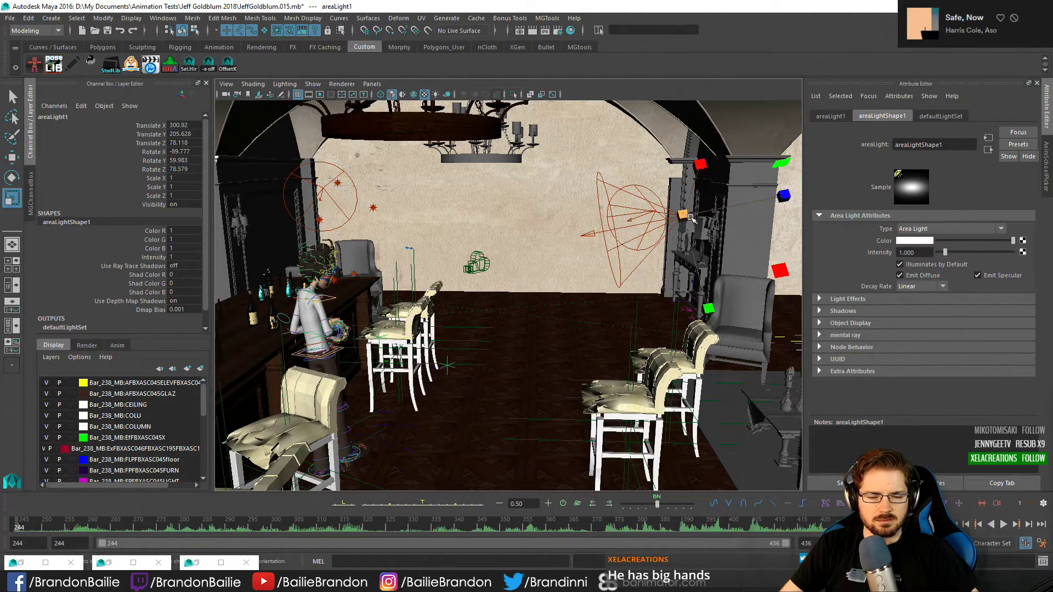
{"action": "left_click_drag", "start_coordinate": [683, 215], "coordinate": [845, 267]}
{"action": "key", "text": "alt+e"}
{"action": "key", "text": "w"}
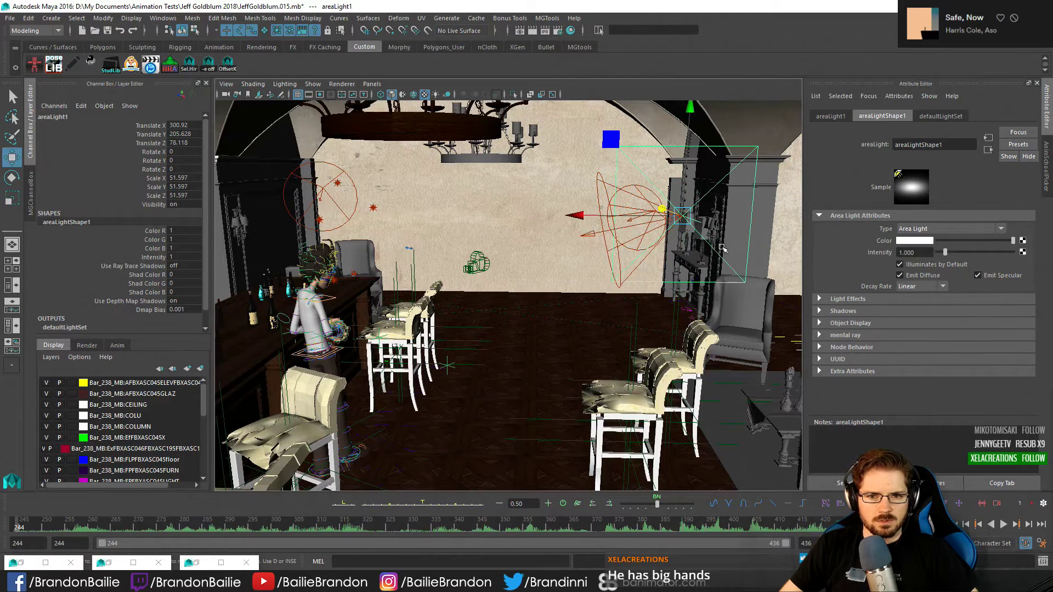
Move the area light to about X 420.5 and Z 662.1, and scale it uniformly to about 146.9
{"action": "left_click_drag", "start_coordinate": [588, 213], "coordinate": [431, 215]}
{"action": "key", "text": "e"}
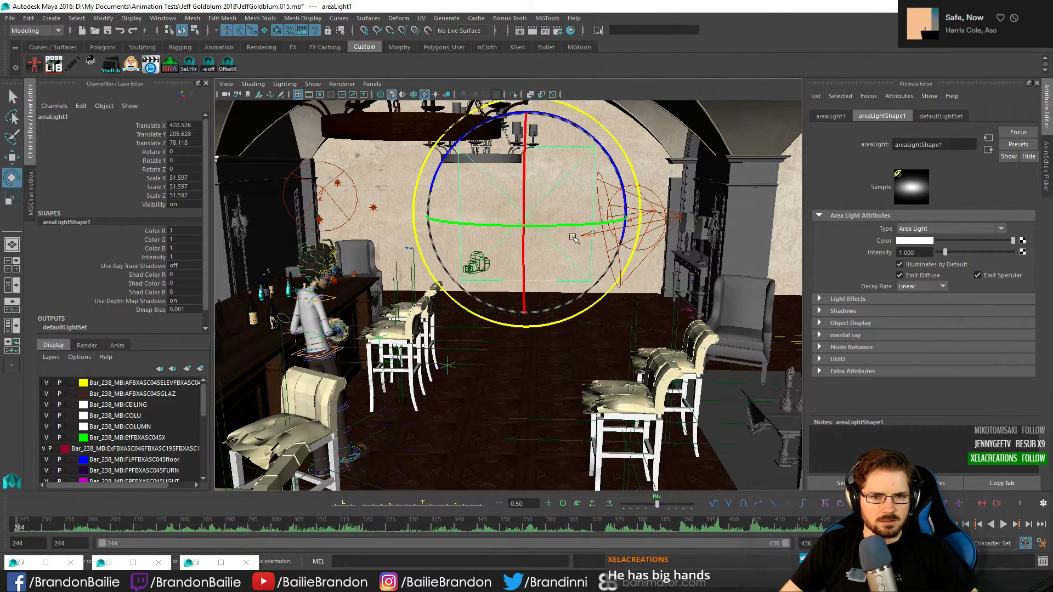
{"action": "key", "text": "w"}
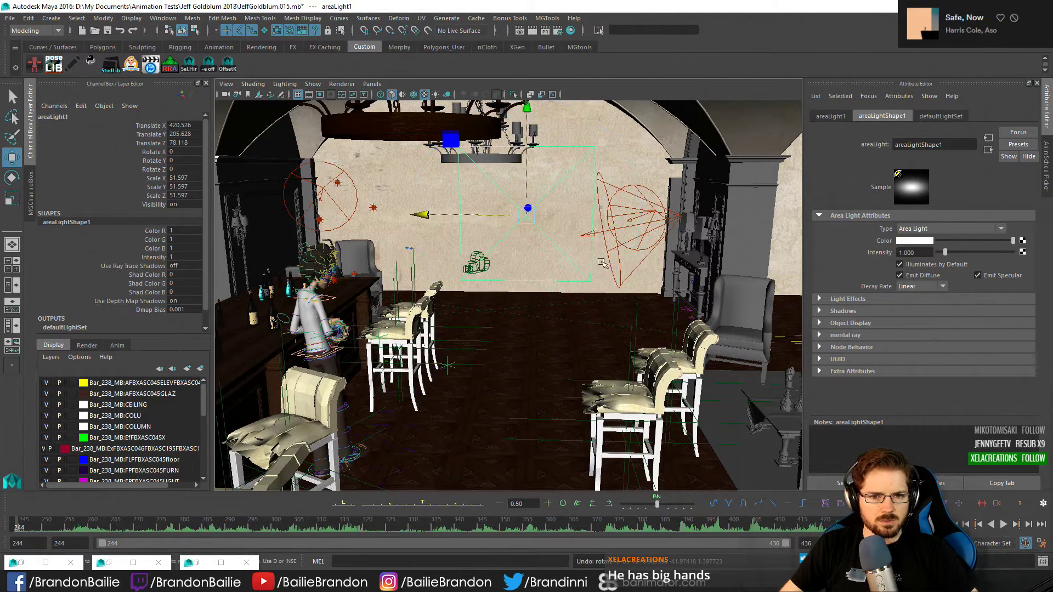
{"action": "left_click_drag", "start_coordinate": [576, 230], "coordinate": [417, 285], "text": "alt"}
{"action": "left_click_drag", "start_coordinate": [298, 137], "coordinate": [649, 184]}
{"action": "key", "text": "r"}
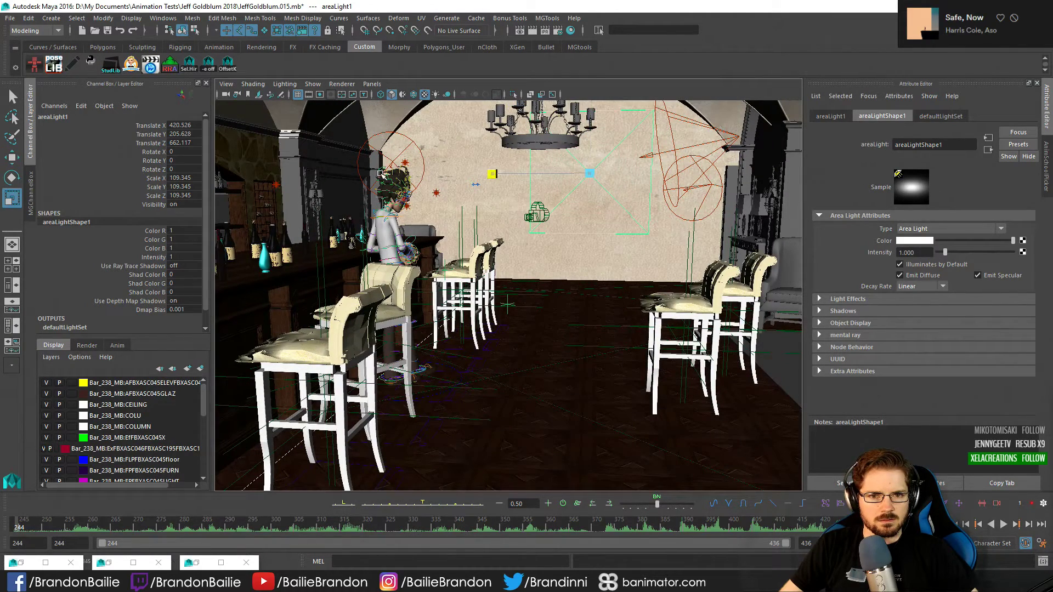
{"action": "left_click_drag", "start_coordinate": [595, 158], "coordinate": [592, 170], "text": "alt"}
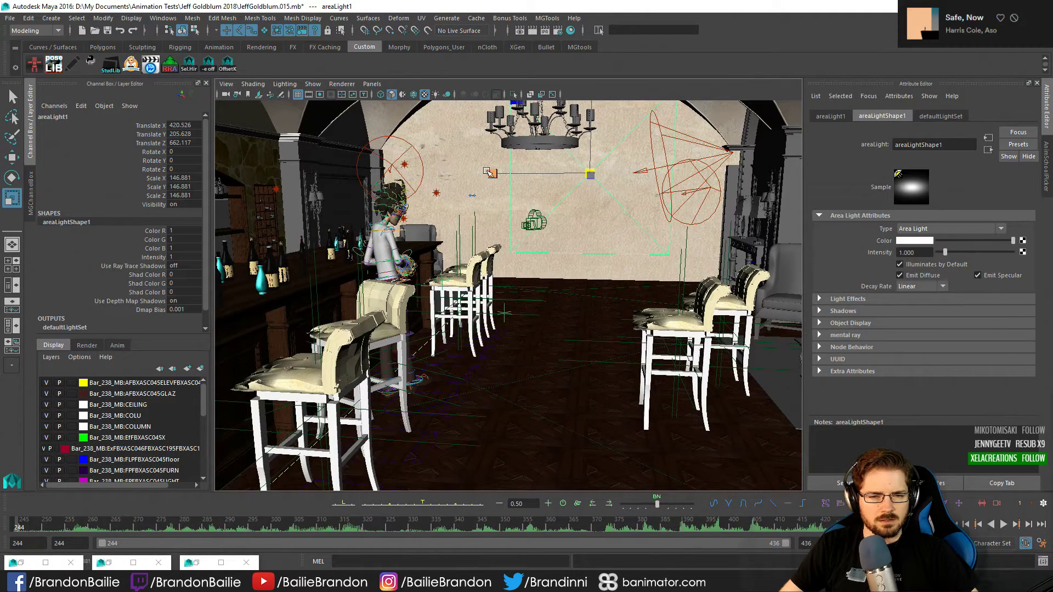
Widen the area light by raising only its Scale X to about 247.6
{"action": "left_click", "coordinate": [155, 196]}
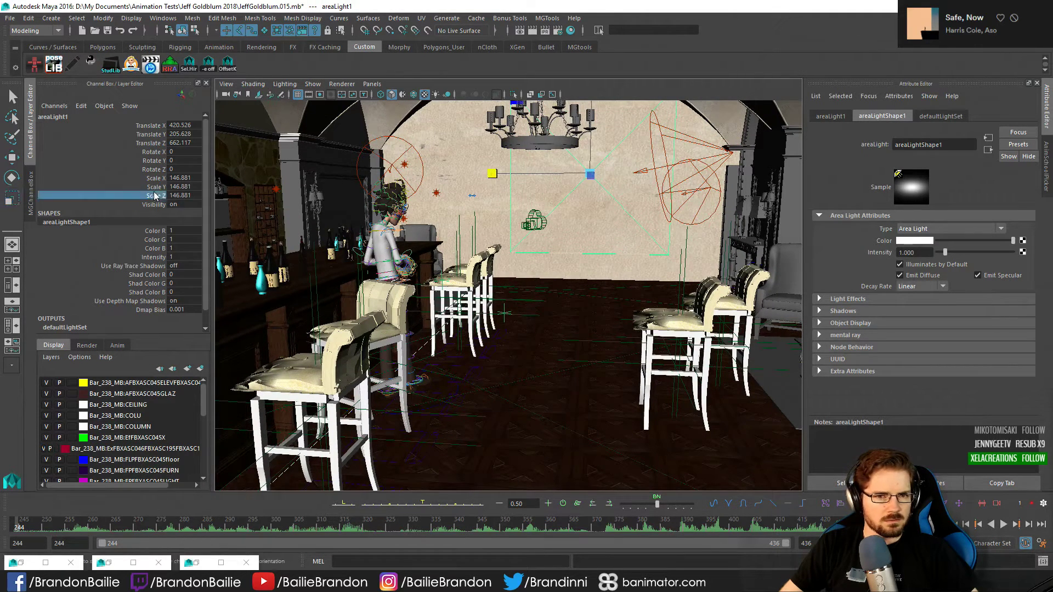
{"action": "left_click", "coordinate": [158, 178]}
{"action": "middle_click_drag", "start_coordinate": [640, 281], "coordinate": [544, 276]}
Move the area light across the room to about X 464.7, Y 25.9, Z -191.5, working with X-ray shading from above
{"action": "key", "text": "w"}
{"action": "mouse_move", "coordinate": [544, 276]}
{"action": "left_mouse_down", "text": "alt"}
{"action": "mouse_move", "coordinate": [531, 197]}
{"action": "mouse_move", "coordinate": [439, 224]}
{"action": "left_mouse_up", "text": "alt"}
{"action": "key", "text": "alt+x"}
{"action": "right_click_drag", "start_coordinate": [664, 256], "coordinate": [420, 252], "text": "alt"}
{"action": "middle_click_drag", "start_coordinate": [545, 253], "coordinate": [589, 248], "text": "alt"}
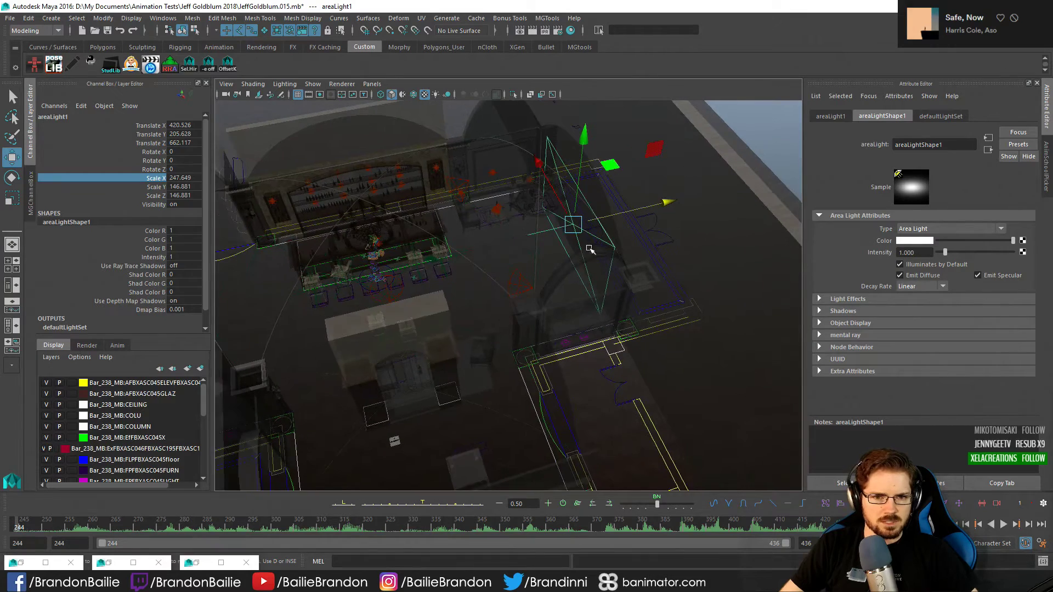
{"action": "left_click_drag", "start_coordinate": [573, 233], "coordinate": [299, 326]}
{"action": "middle_click_drag", "start_coordinate": [371, 314], "coordinate": [498, 305], "text": "alt"}
{"action": "left_click_drag", "start_coordinate": [493, 308], "coordinate": [455, 369], "text": "alt"}
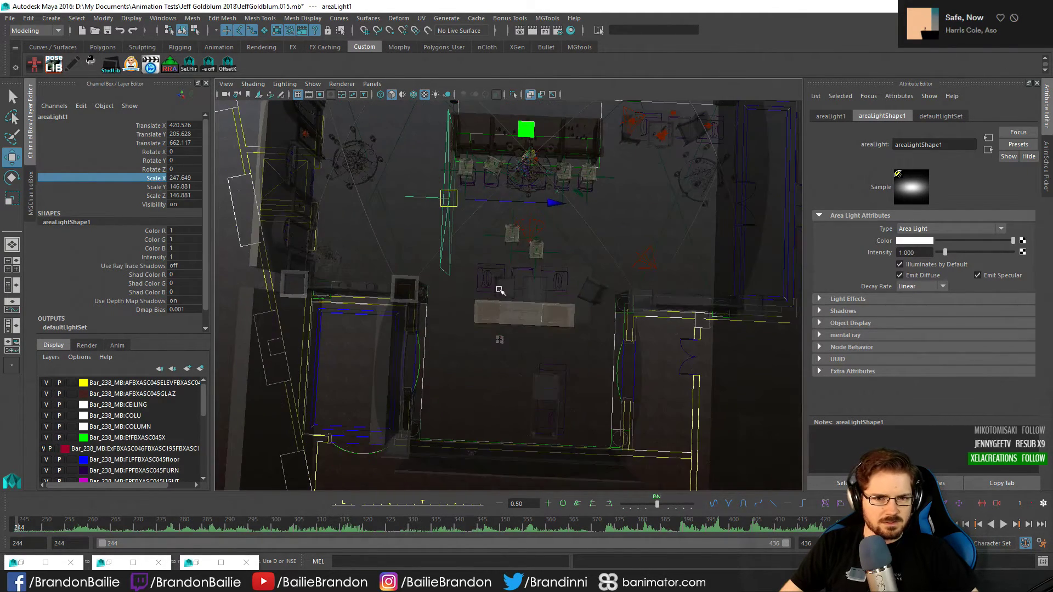
Turn the area light around its vertical axis and set its Rotate Y to exactly -90
{"action": "key", "text": "e"}
{"action": "middle_click_drag", "start_coordinate": [504, 299], "coordinate": [503, 313], "text": "alt"}
{"action": "mouse_move", "coordinate": [522, 283]}
{"action": "left_mouse_down"}
{"action": "mouse_move", "coordinate": [413, 310]}
{"action": "mouse_move", "coordinate": [380, 299]}
{"action": "mouse_move", "coordinate": [548, 293]}
{"action": "mouse_move", "coordinate": [524, 279]}
{"action": "mouse_move", "coordinate": [400, 313]}
{"action": "mouse_move", "coordinate": [301, 273]}
{"action": "left_mouse_up"}
{"action": "double_click", "coordinate": [184, 160]}
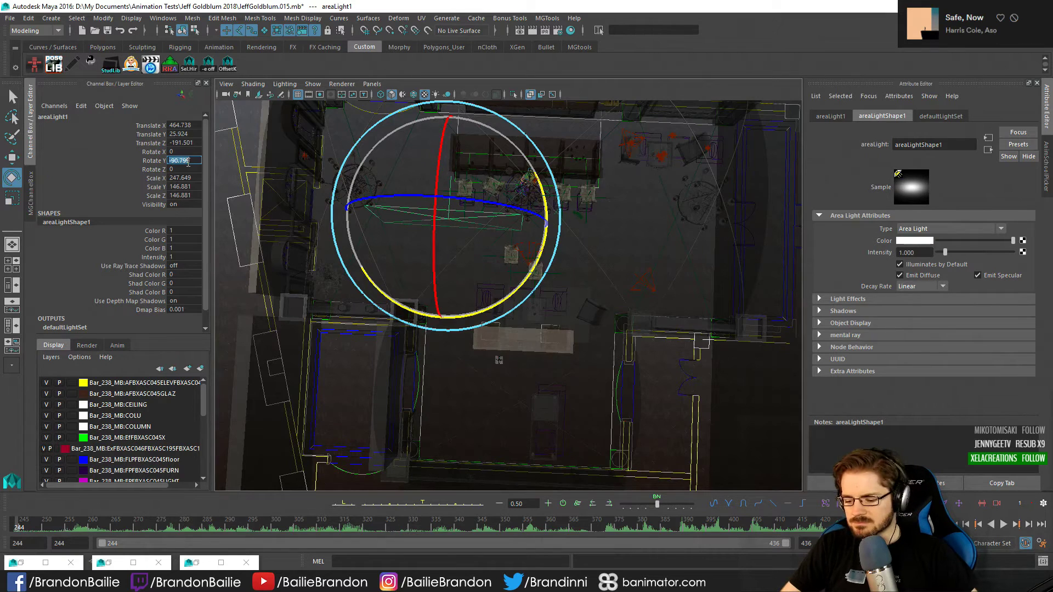
{"action": "type", "text": "-90"}
{"action": "key", "text": "Return"}
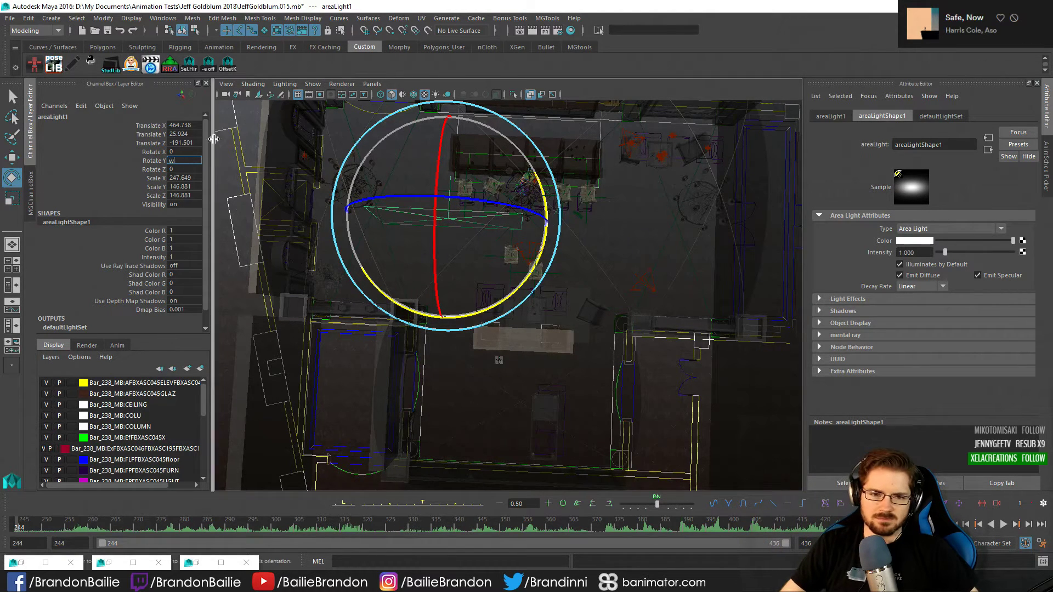
Reposition the rotated area light in the room at about X 209.2 and Z -223.5
{"action": "key", "text": "w"}
{"action": "middle_click_drag", "start_coordinate": [426, 228], "coordinate": [437, 234], "text": "alt"}
{"action": "left_click_drag", "start_coordinate": [437, 234], "coordinate": [434, 241], "text": "alt"}
{"action": "left_click_drag", "start_coordinate": [530, 301], "coordinate": [518, 378]}
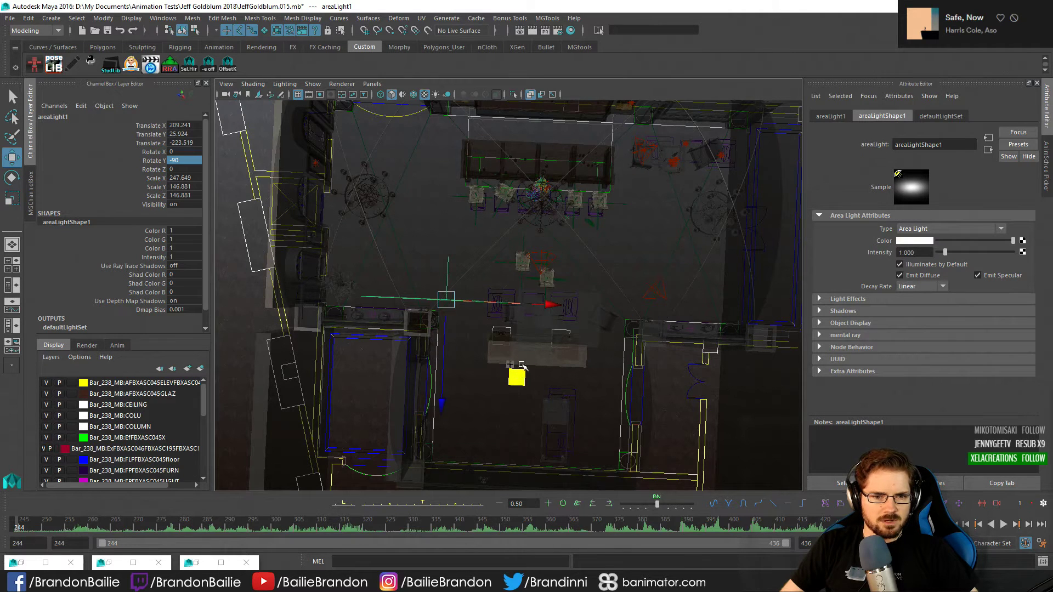
Stretch the area light lengthwise by raising its Scale X to about 395.2
{"action": "key", "text": "r"}
{"action": "left_click_drag", "start_coordinate": [610, 307], "coordinate": [669, 312]}
{"action": "key", "text": "w"}
{"action": "key", "text": "r"}
{"action": "left_click", "coordinate": [158, 179]}
{"action": "middle_click_drag", "start_coordinate": [461, 273], "coordinate": [543, 277]}
{"action": "key", "text": "w"}
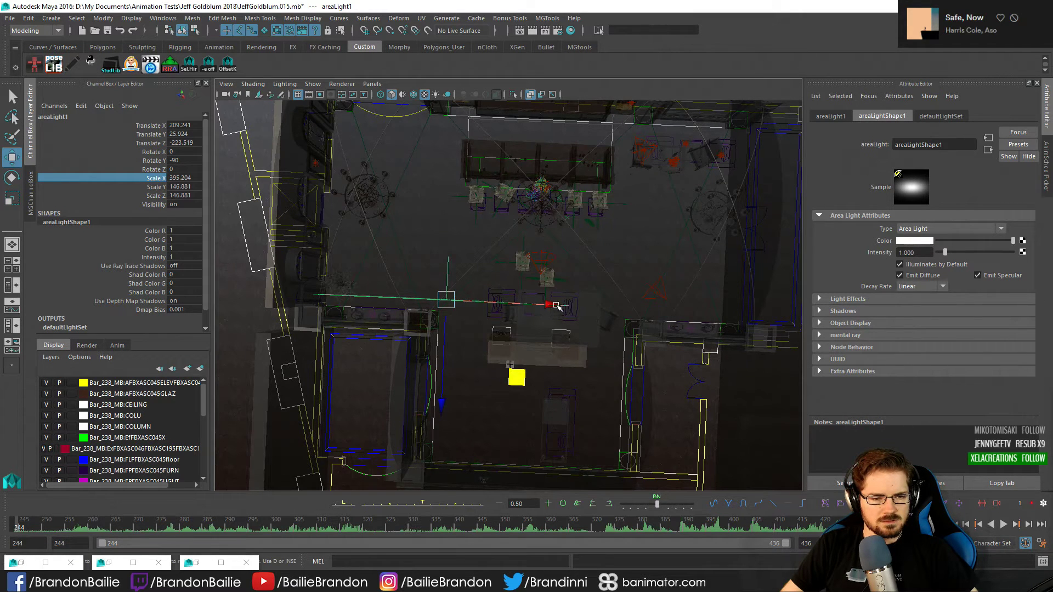
Shift the area light to about Z -239.2 and turn its Rotate Y to about -97.6
{"action": "left_click_drag", "start_coordinate": [556, 306], "coordinate": [483, 257]}
{"action": "key", "text": "e"}
{"action": "key", "text": "q"}
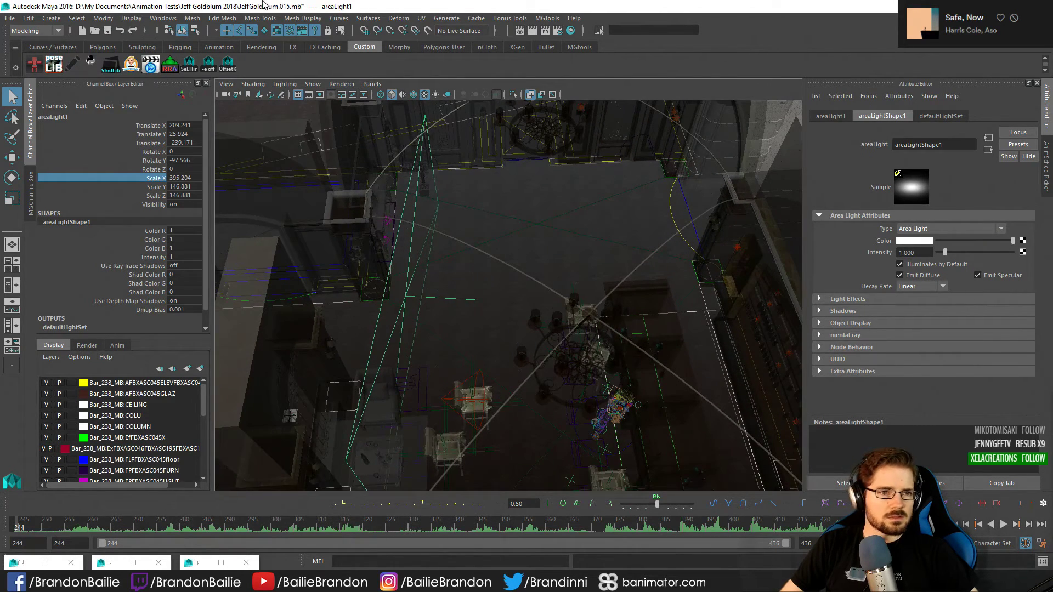
Open the Relationship Editor for light-centric light linking and choose areaLight1 as the light source
{"action": "left_click", "coordinate": [163, 18]}
{"action": "mouse_move", "coordinate": [209, 91]}
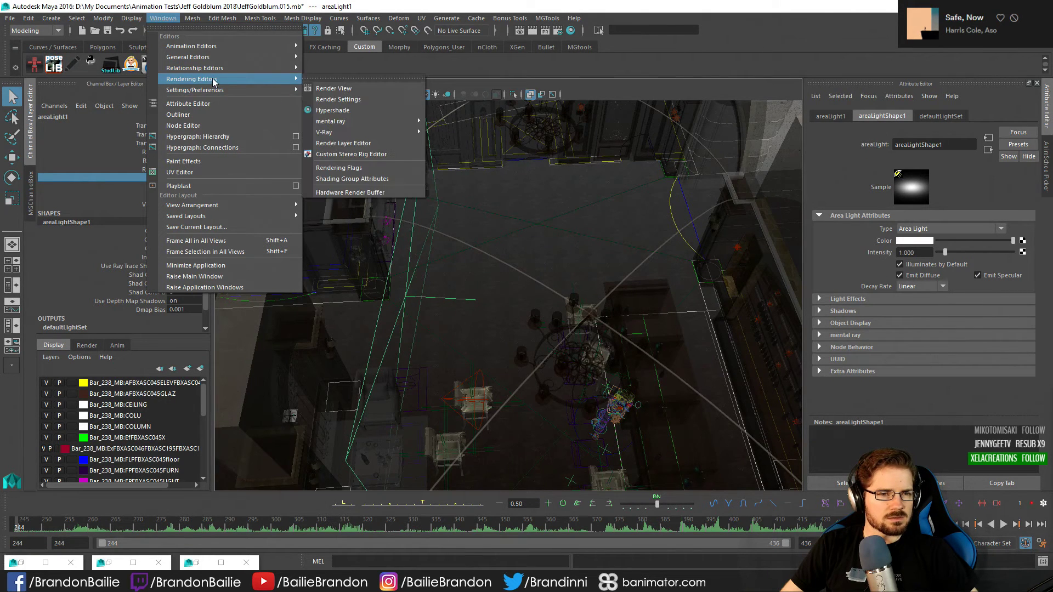
{"action": "mouse_move", "coordinate": [213, 68]}
{"action": "mouse_move", "coordinate": [351, 154]}
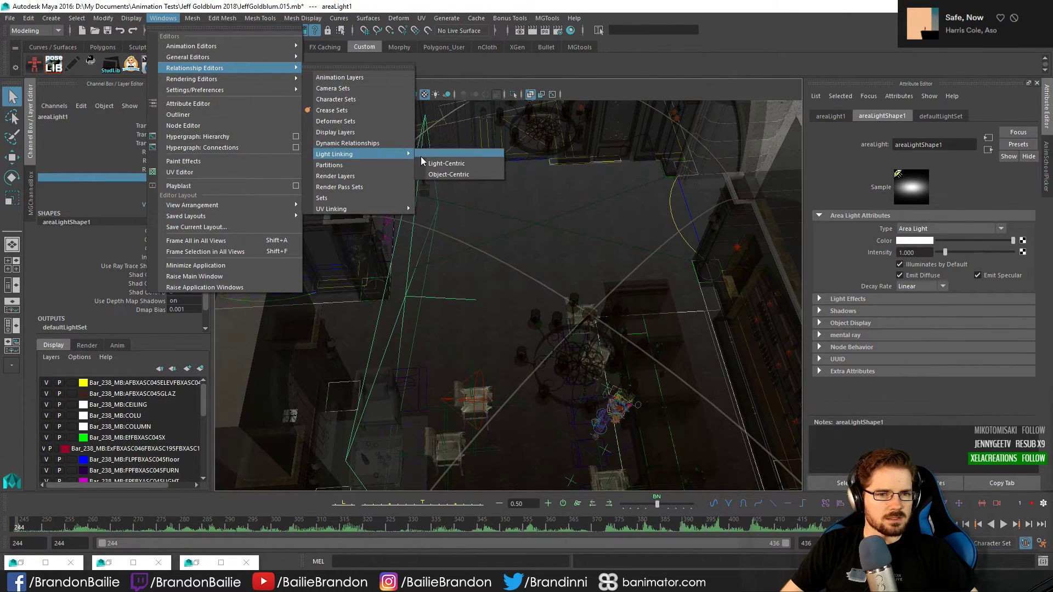
{"action": "left_click", "coordinate": [443, 166]}
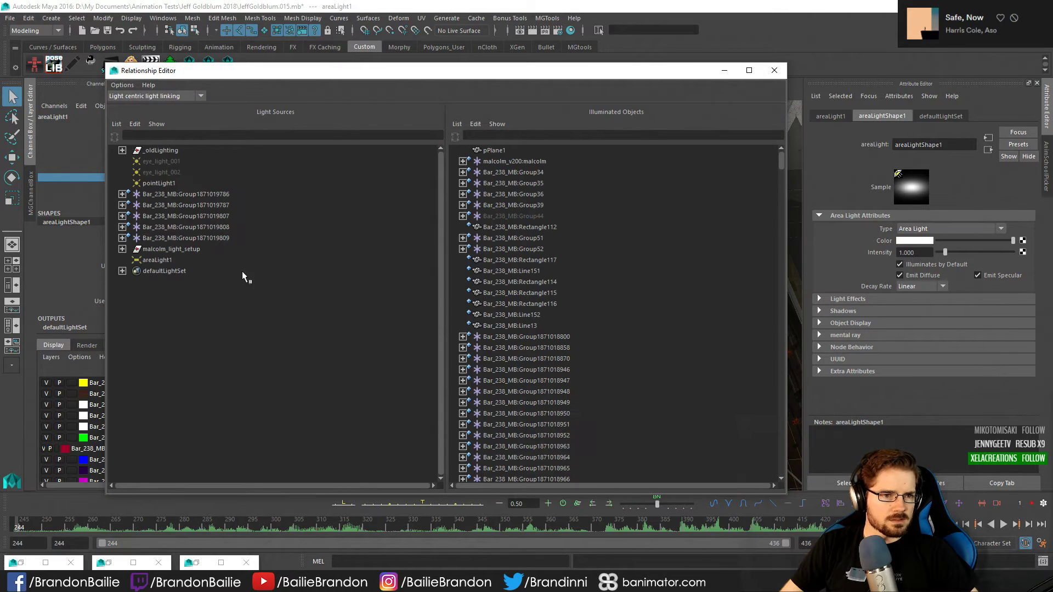
{"action": "left_click", "coordinate": [177, 260]}
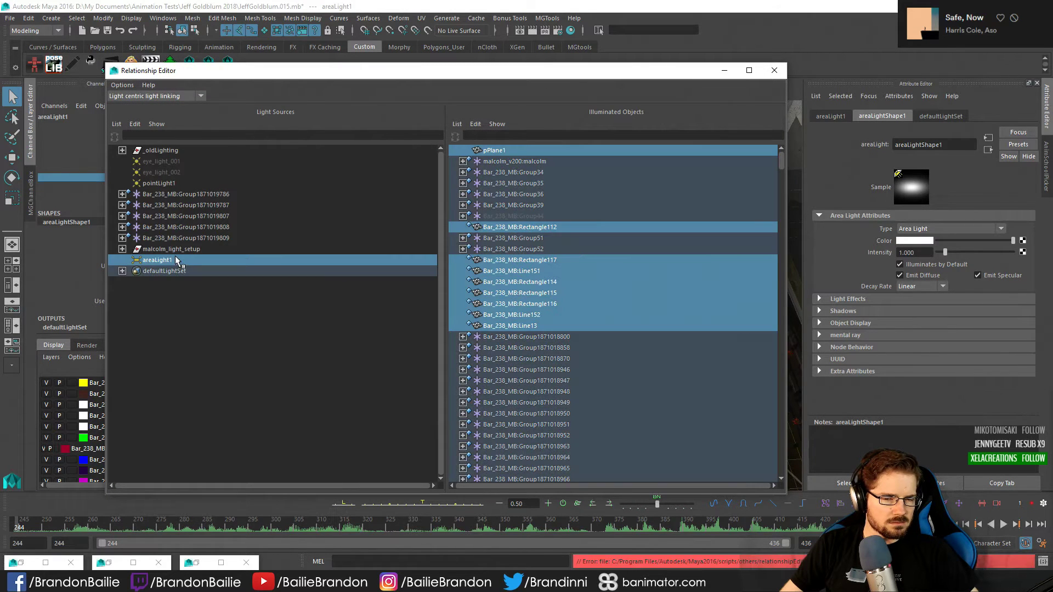
Toggle areaLight1's links to malcolm_v200:malcolm and Bar_238_MB:Group34 in the illuminated objects, and check the malcolm entry
{"action": "left_click", "coordinate": [545, 161]}
{"action": "double_click", "coordinate": [527, 164]}
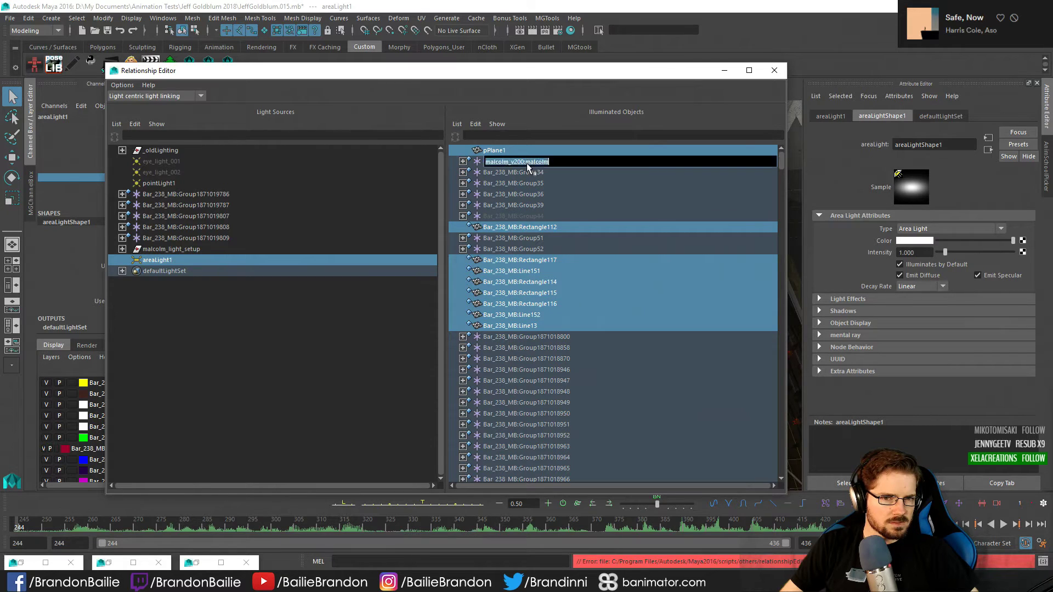
{"action": "left_click", "coordinate": [526, 163]}
{"action": "left_click", "coordinate": [490, 173]}
{"action": "left_click", "coordinate": [481, 162]}
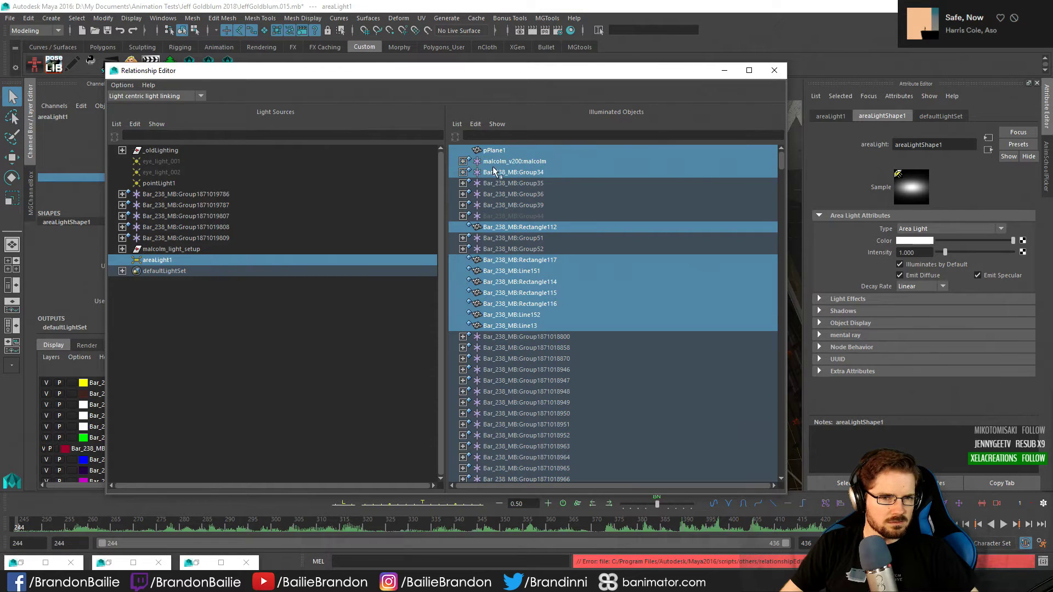
{"action": "left_click", "coordinate": [494, 171]}
{"action": "left_click", "coordinate": [462, 161]}
{"action": "left_click", "coordinate": [463, 161]}
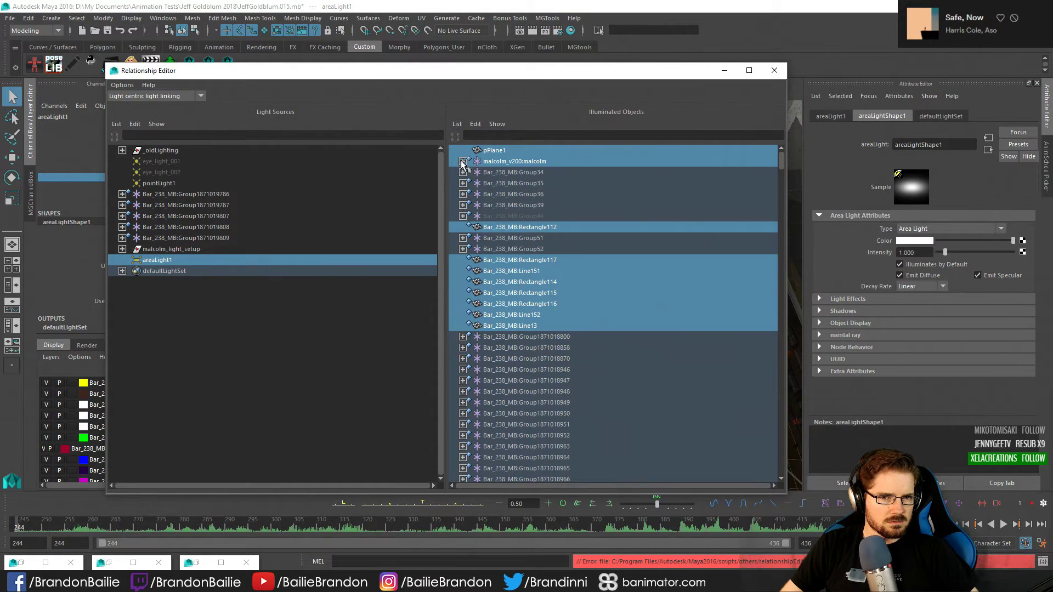
{"action": "left_click", "coordinate": [504, 162]}
{"action": "right_click", "coordinate": [505, 163]}
{"action": "left_click", "coordinate": [232, 380]}
Switch the Relationship Editor to object-centric light linking and choose malcolm_v200:malcolm as the illuminated object
{"action": "left_click", "coordinate": [133, 95]}
{"action": "left_click", "coordinate": [138, 119]}
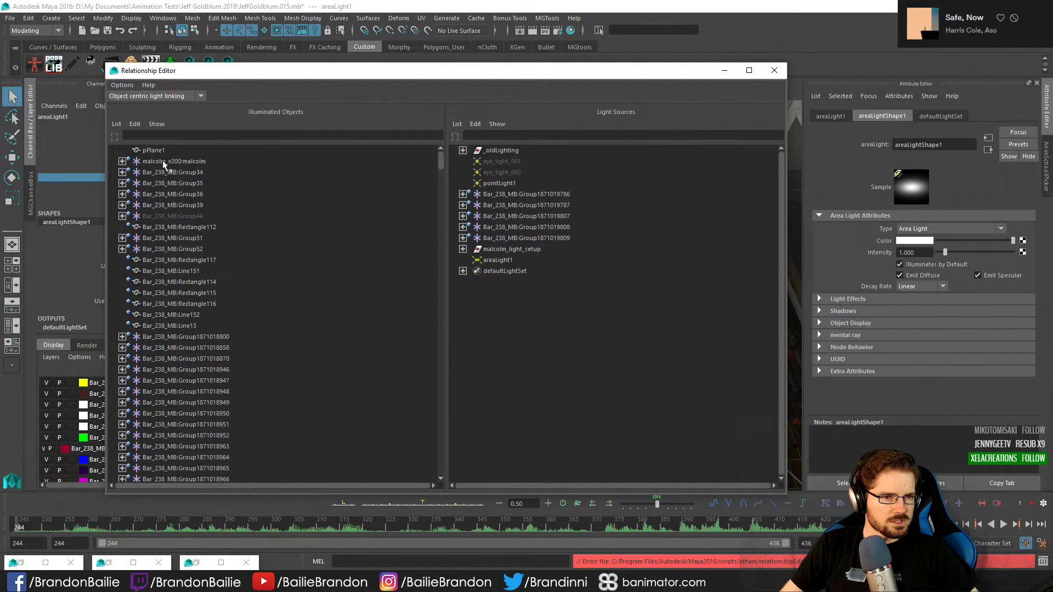
{"action": "left_click", "coordinate": [163, 161]}
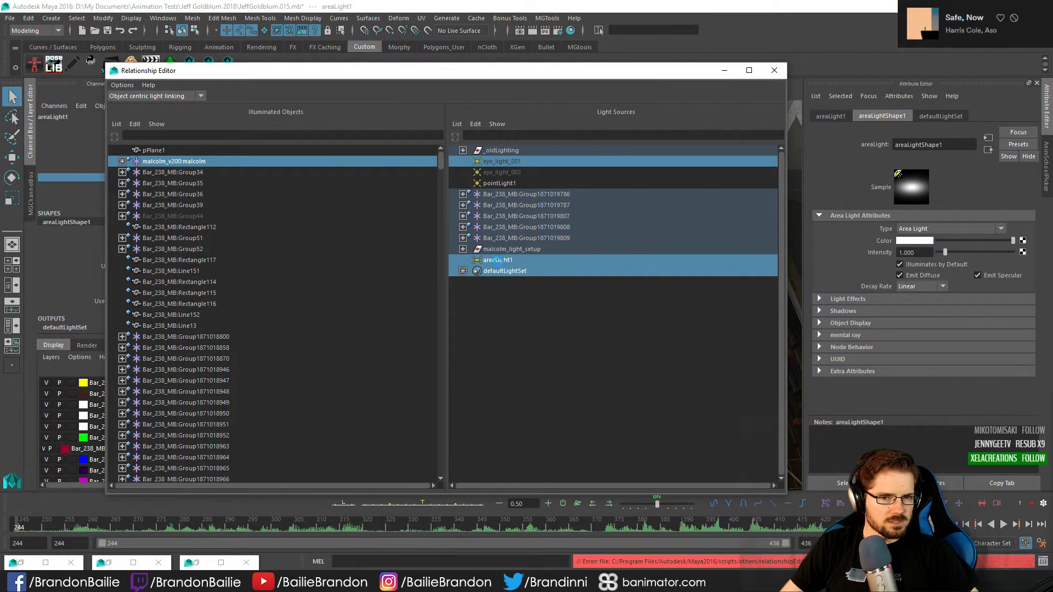
Recheck malcolm_v200:malcolm's linked lights by switching to Bar_238_MB:Group34 and back, and close the Relationship Editor
{"action": "left_click", "coordinate": [191, 173]}
{"action": "left_click", "coordinate": [196, 161]}
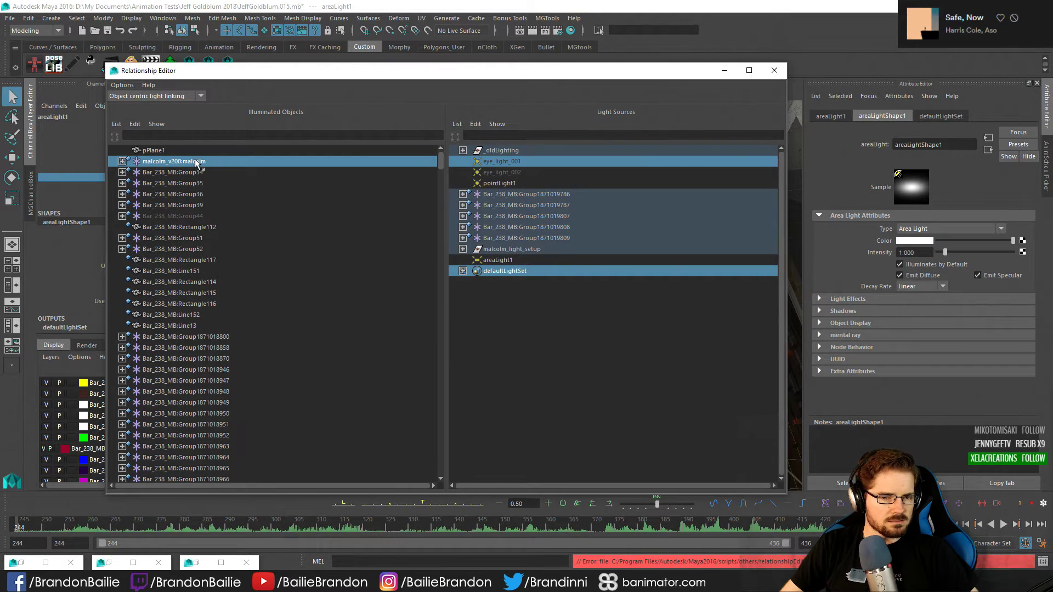
{"action": "left_click", "coordinate": [774, 70]}
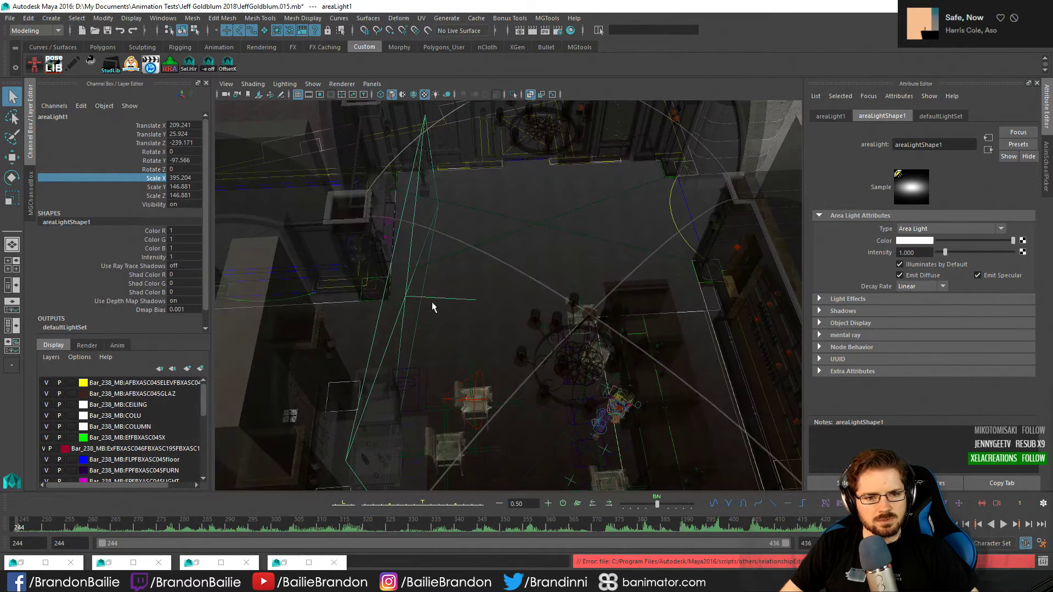
Tint areaLight1 with the pale warm cream swatch from the color history
{"action": "left_click_drag", "start_coordinate": [426, 278], "coordinate": [399, 295], "text": "alt"}
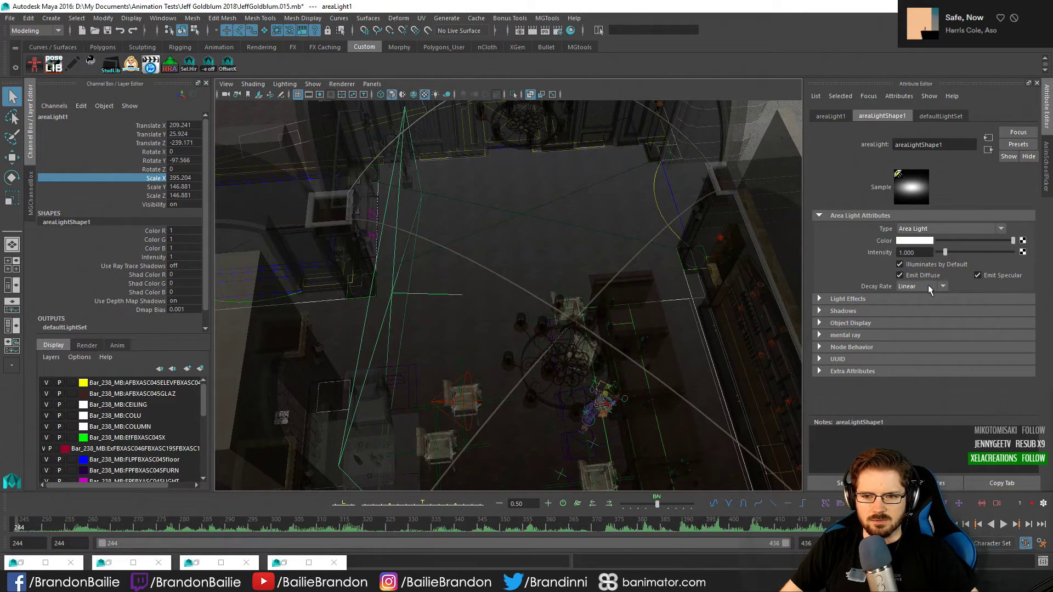
{"action": "left_click", "coordinate": [919, 242]}
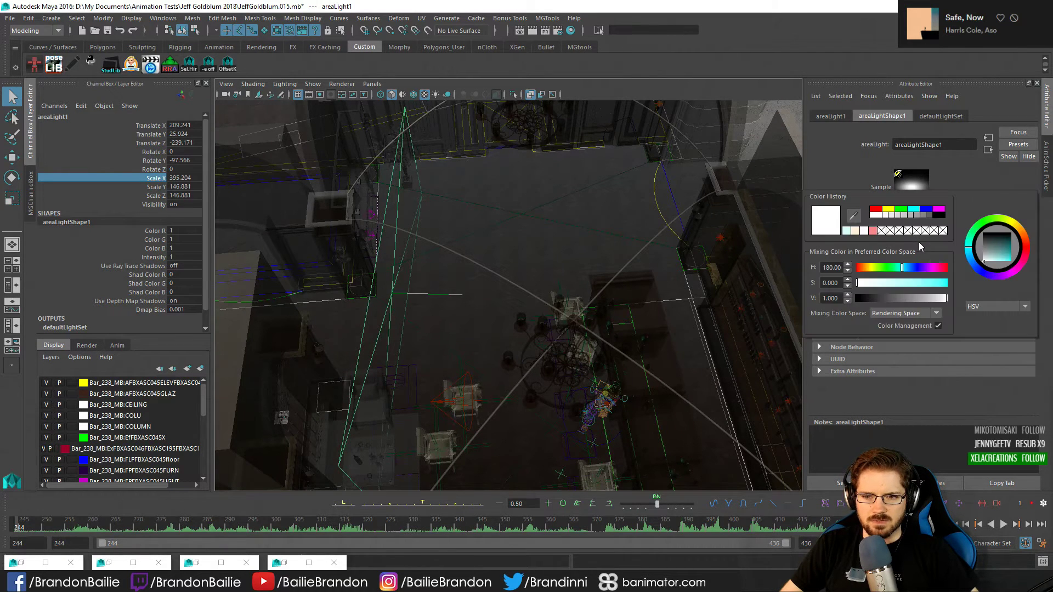
{"action": "left_click", "coordinate": [856, 232]}
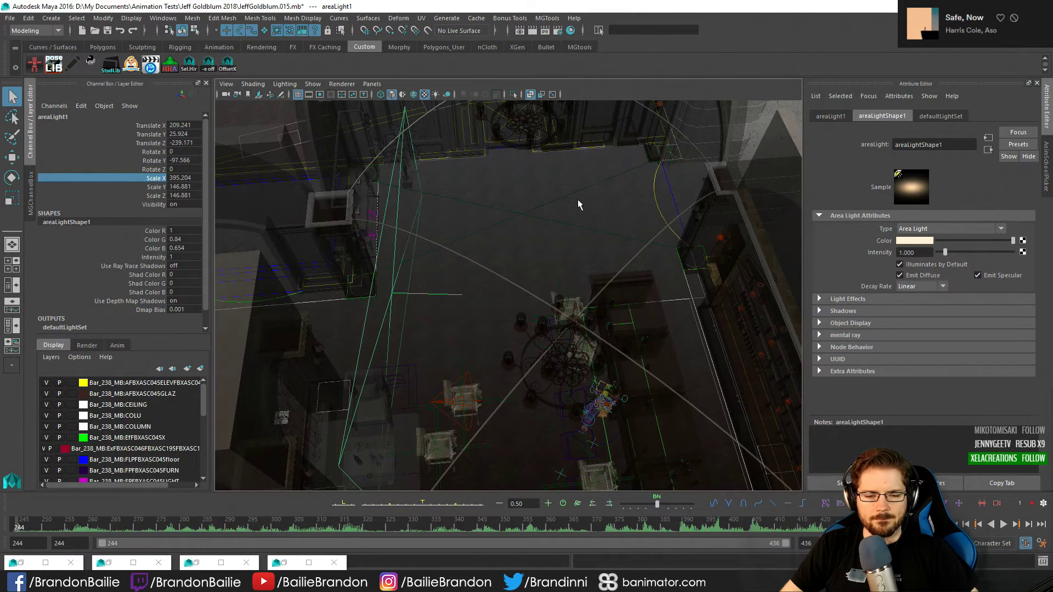
Return to the shot camera view and set areaLight1's intensity to 10
{"action": "key", "text": "space"}
{"action": "key", "text": "space"}
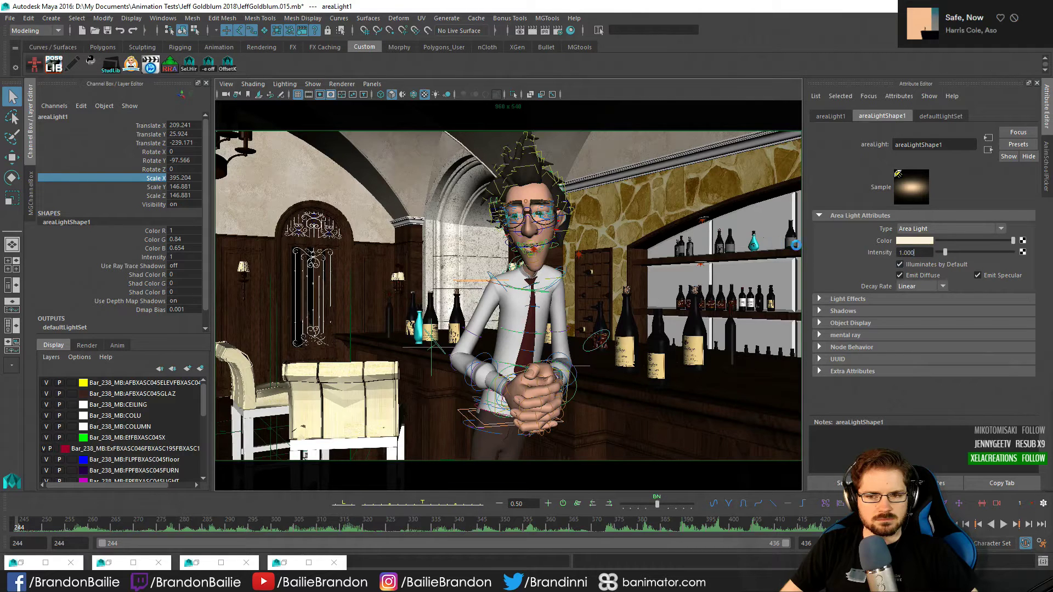
{"action": "double_click", "coordinate": [927, 251]}
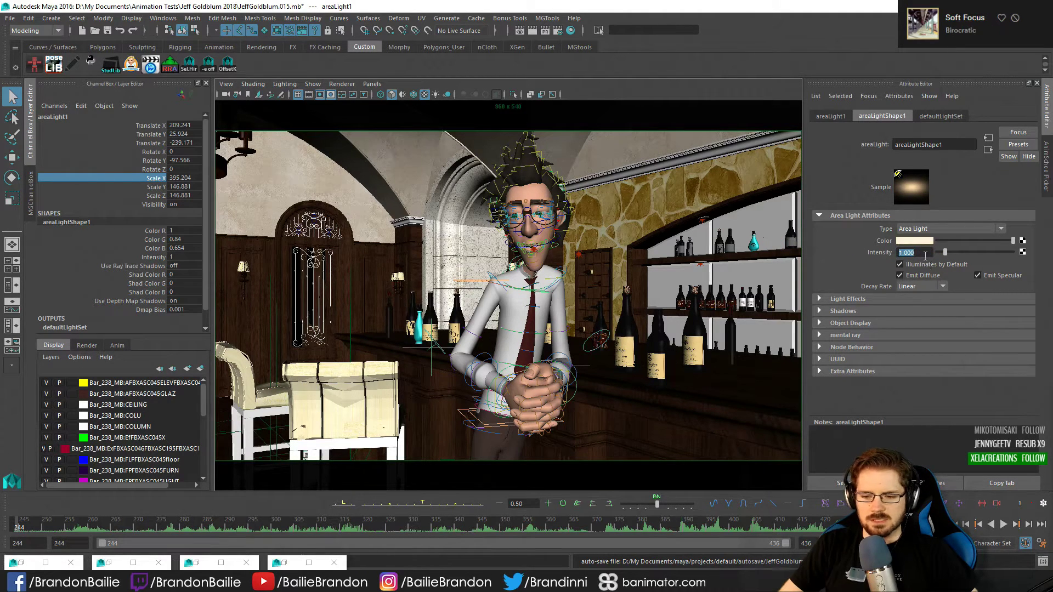
{"action": "type", "text": "10"}
{"action": "key", "text": "Return"}
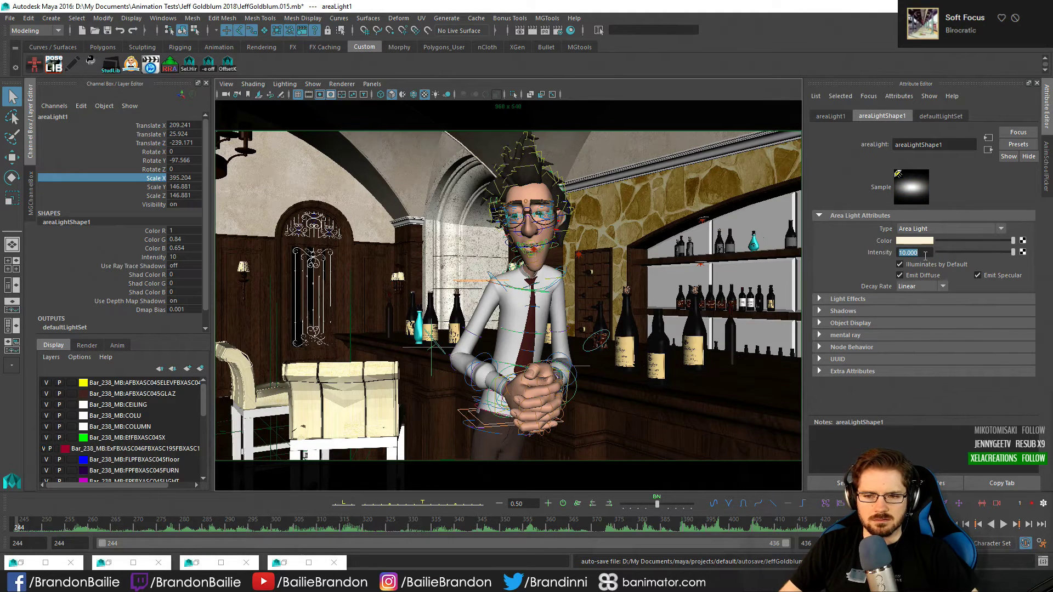
{"action": "left_click", "coordinate": [611, 91]}
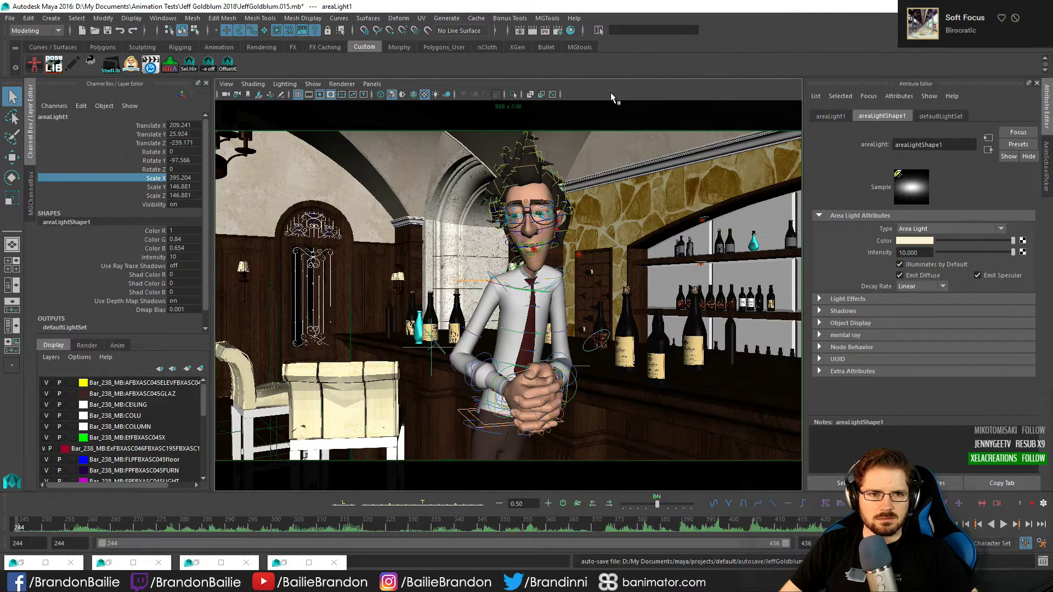
Turn on X-ray shading in the viewport and select the point lights of the wall sconces behind the character
{"action": "key", "text": "alt+1"}
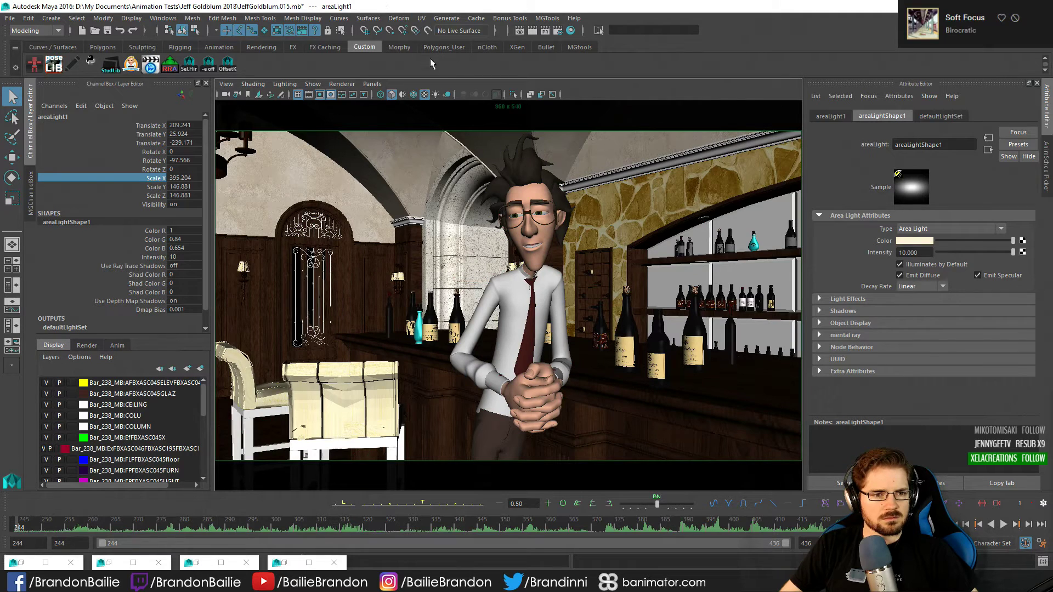
{"action": "key", "text": "alt+x"}
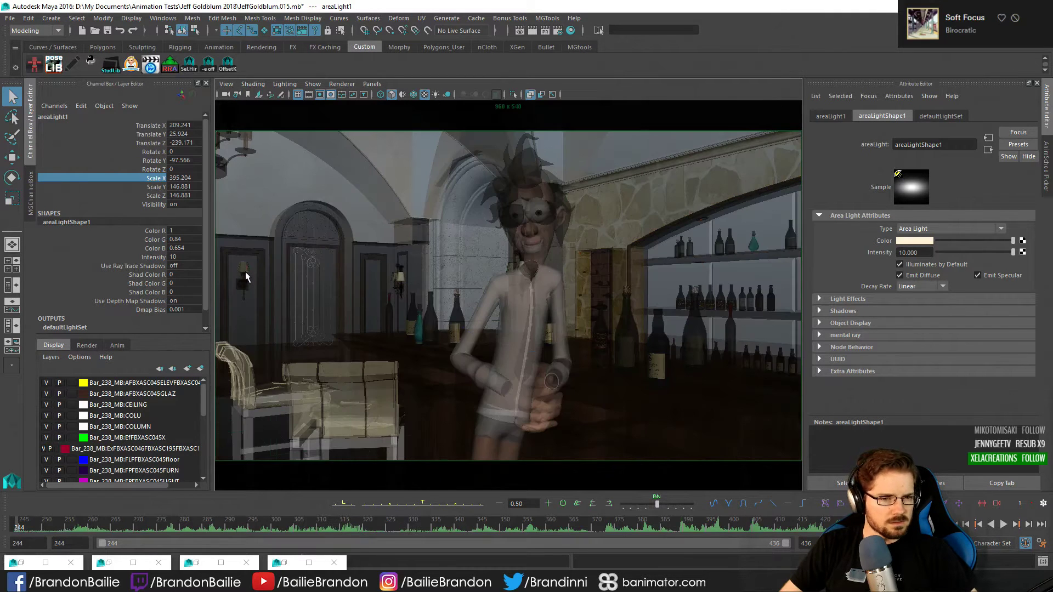
{"action": "key", "text": "alt+1"}
{"action": "left_click", "coordinate": [241, 265]}
{"action": "left_click", "coordinate": [242, 267]}
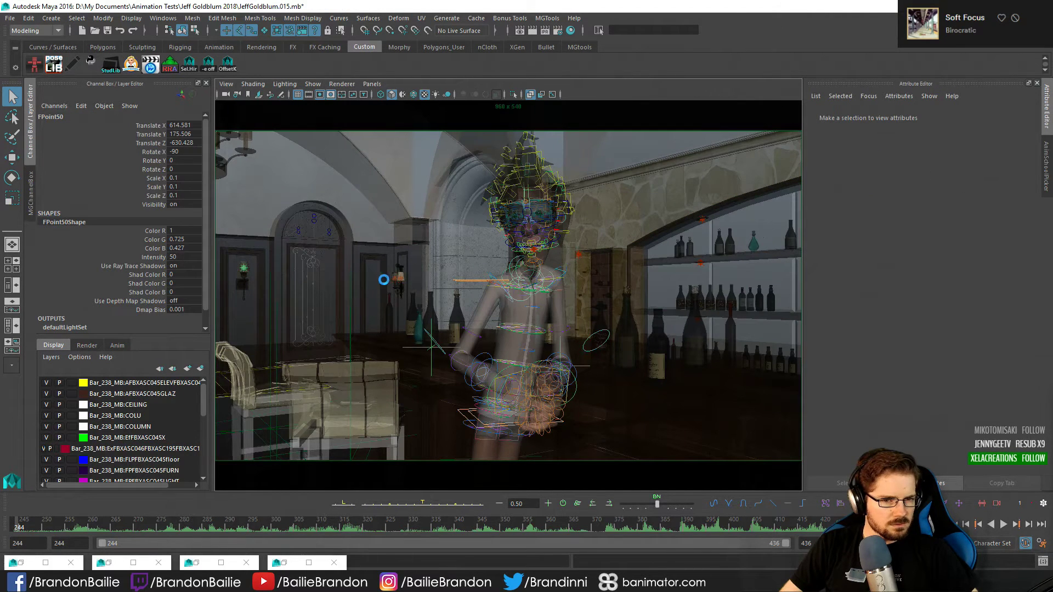
{"action": "left_click", "coordinate": [412, 279]}
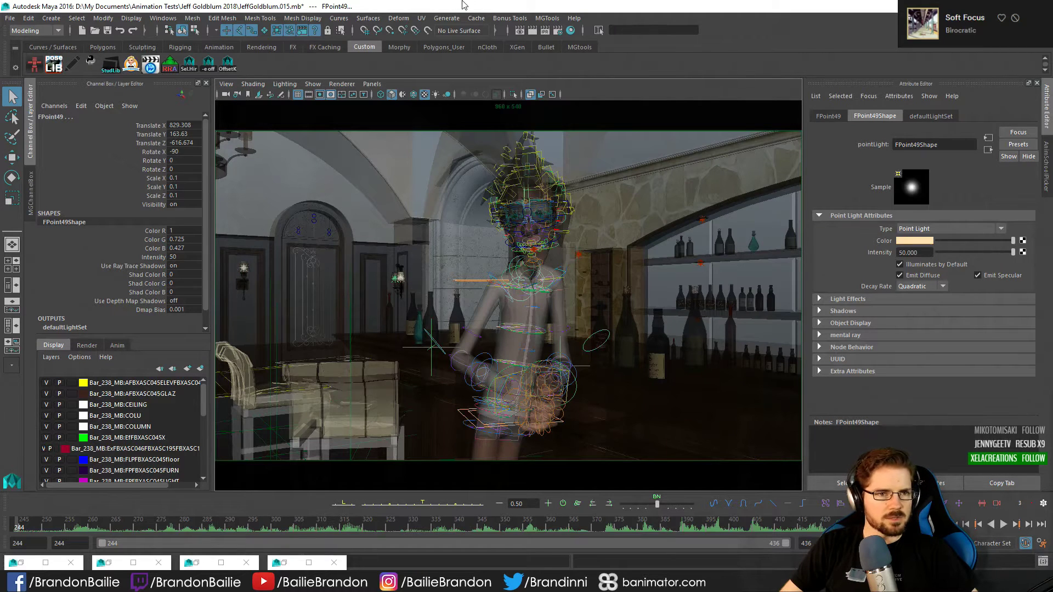
{"action": "left_click", "coordinate": [163, 18]}
{"action": "mouse_move", "coordinate": [214, 68]}
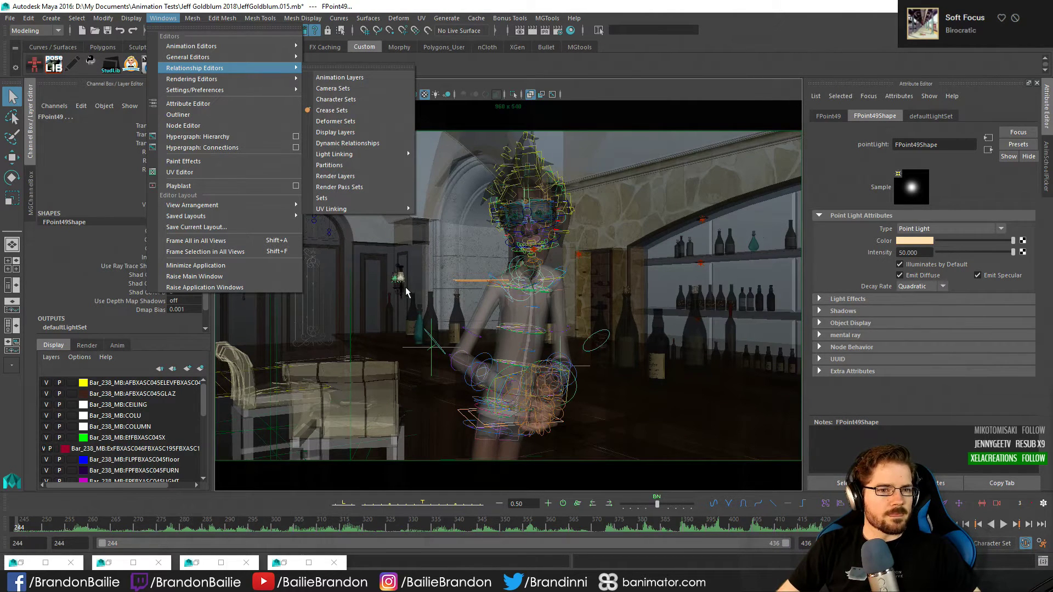
{"action": "left_click", "coordinate": [260, 18]}
{"action": "left_click", "coordinate": [278, 4]}
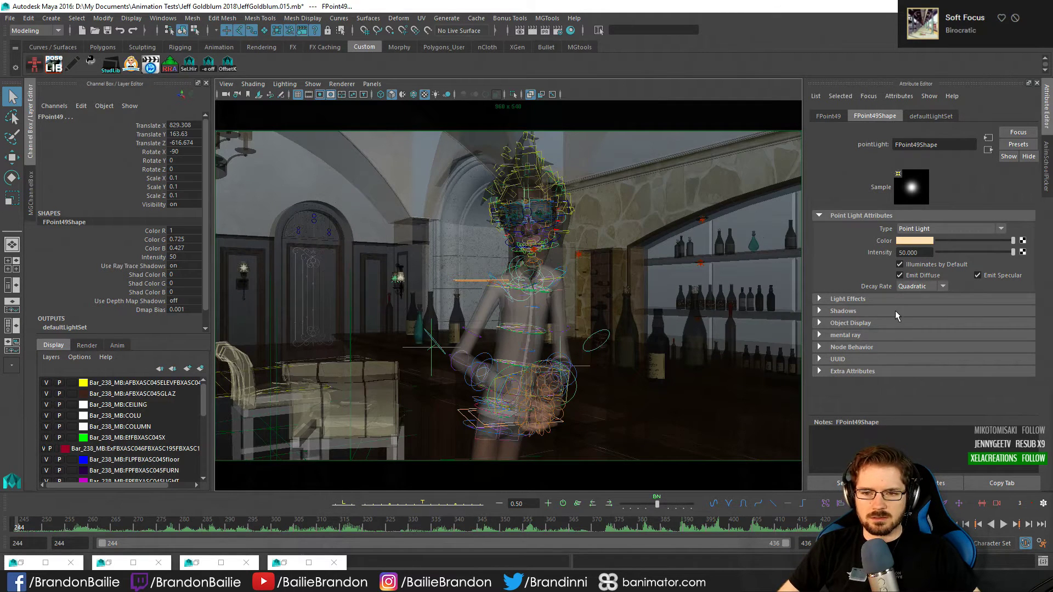
Set the intensity of the three selected sconce point lights to 150 in the Attribute Spread Sheet, and put the sheet away
{"action": "left_click", "coordinate": [163, 19]}
{"action": "mouse_move", "coordinate": [228, 70]}
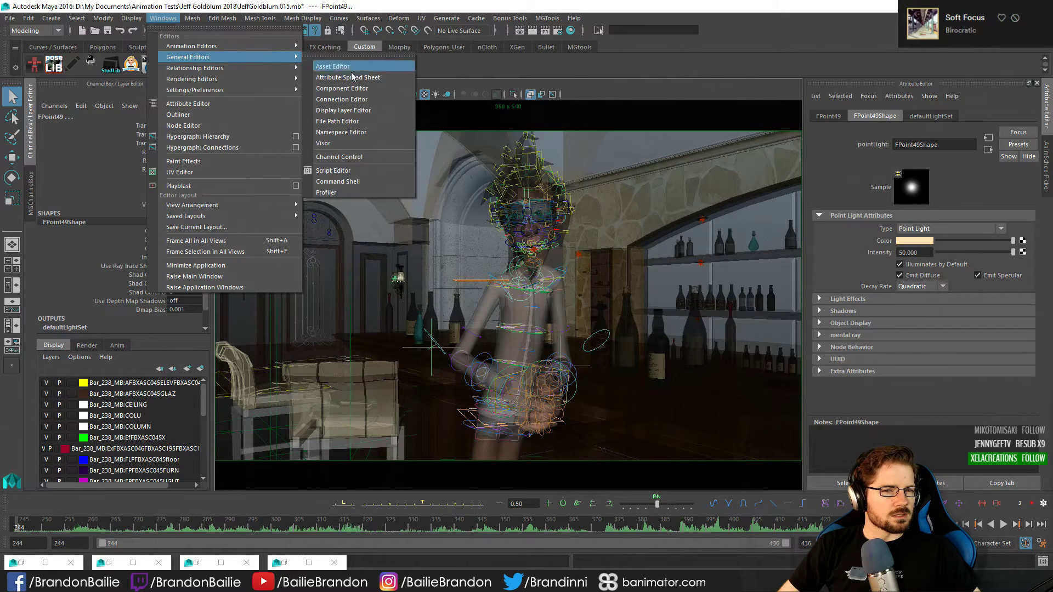
{"action": "left_click", "coordinate": [359, 79]}
{"action": "left_click_drag", "start_coordinate": [379, 234], "coordinate": [375, 255]}
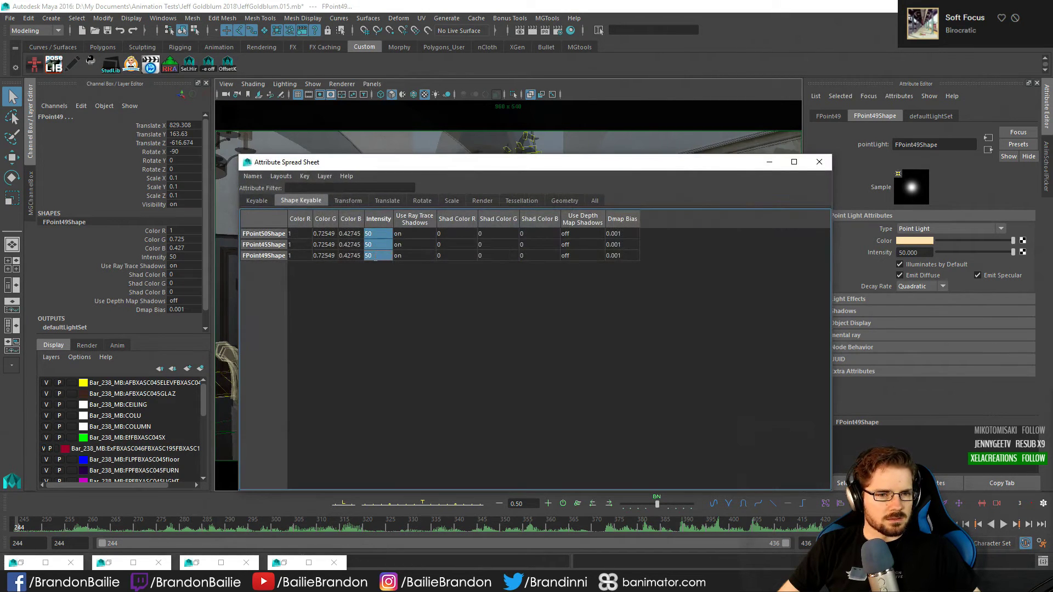
{"action": "double_click", "coordinate": [375, 255]}
{"action": "type", "text": "150"}
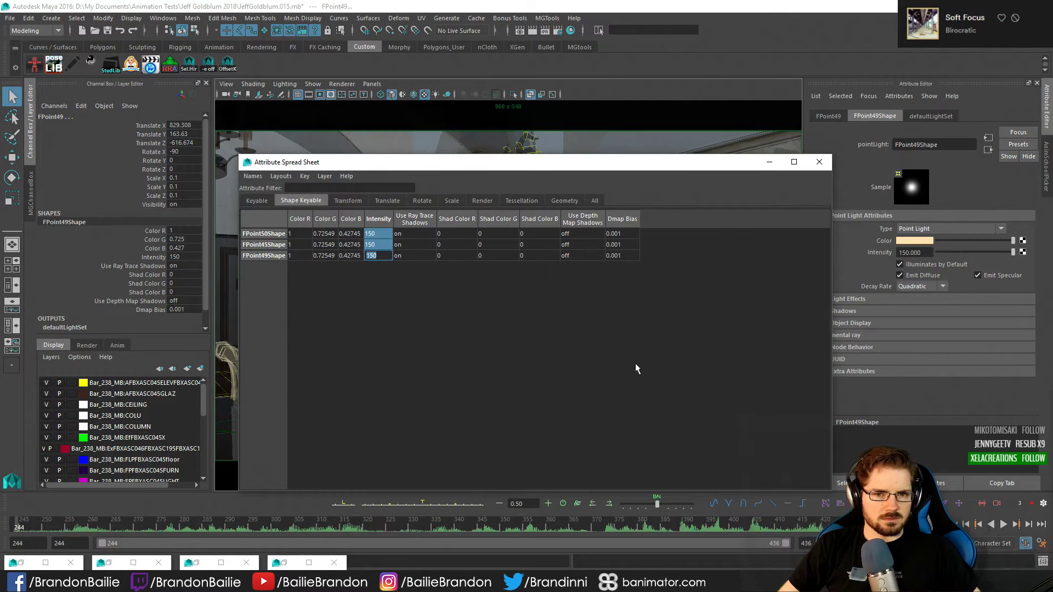
{"action": "key", "text": "Return"}
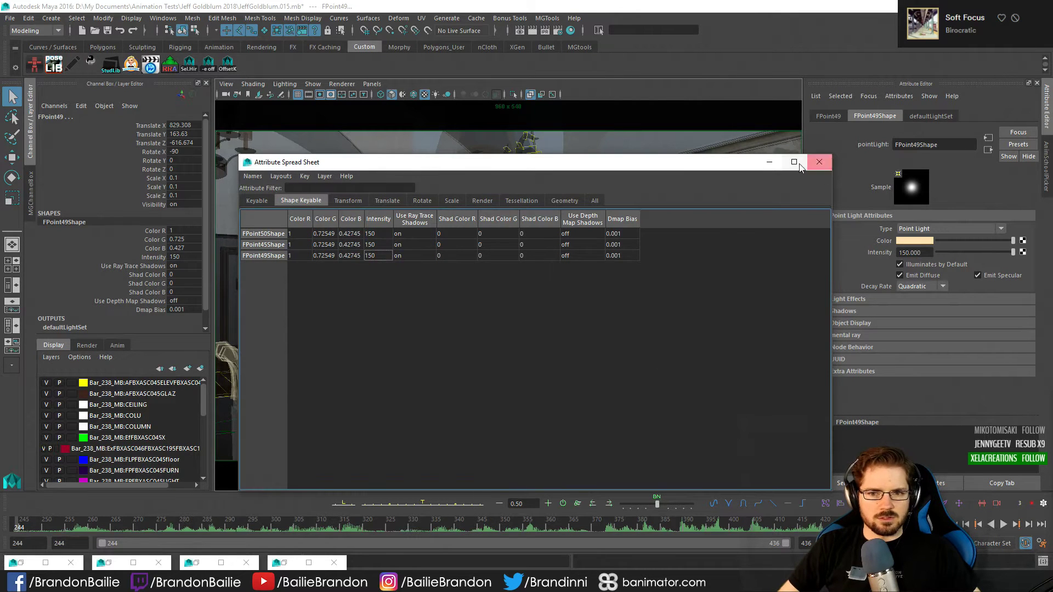
{"action": "left_click", "coordinate": [769, 162]}
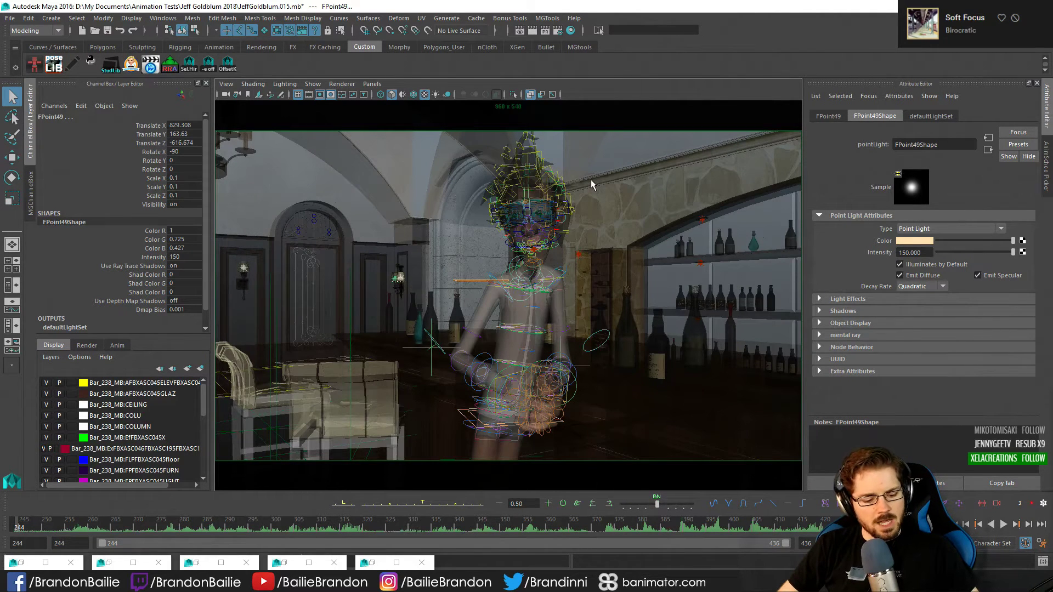
Hide the rig controls, turn off X-ray shading and render the current frame with V-Ray
{"action": "key", "text": "alt+c"}
{"action": "key", "text": "alt+x"}
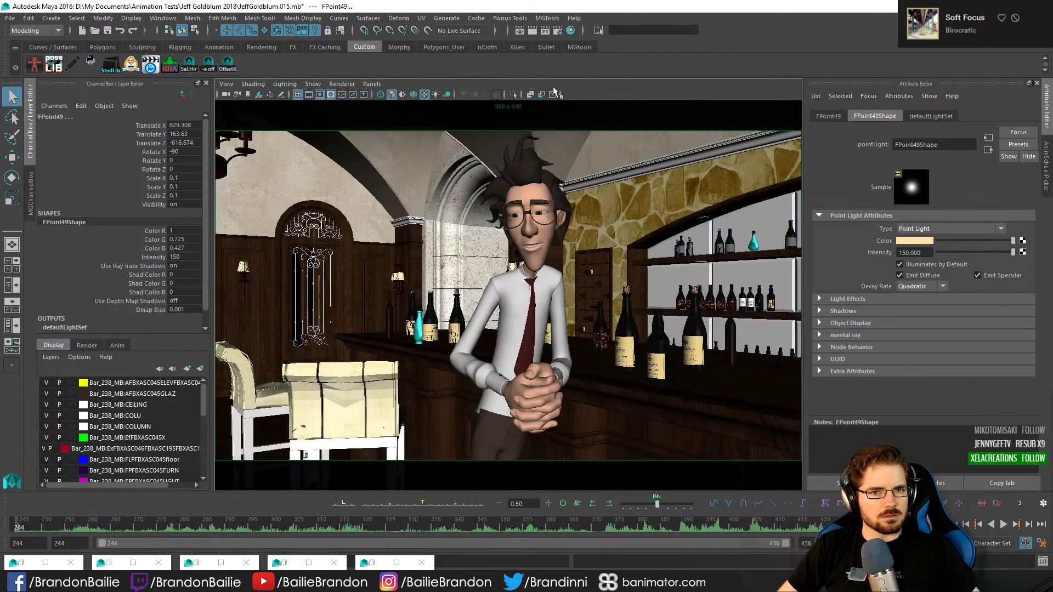
{"action": "left_click", "coordinate": [533, 32]}
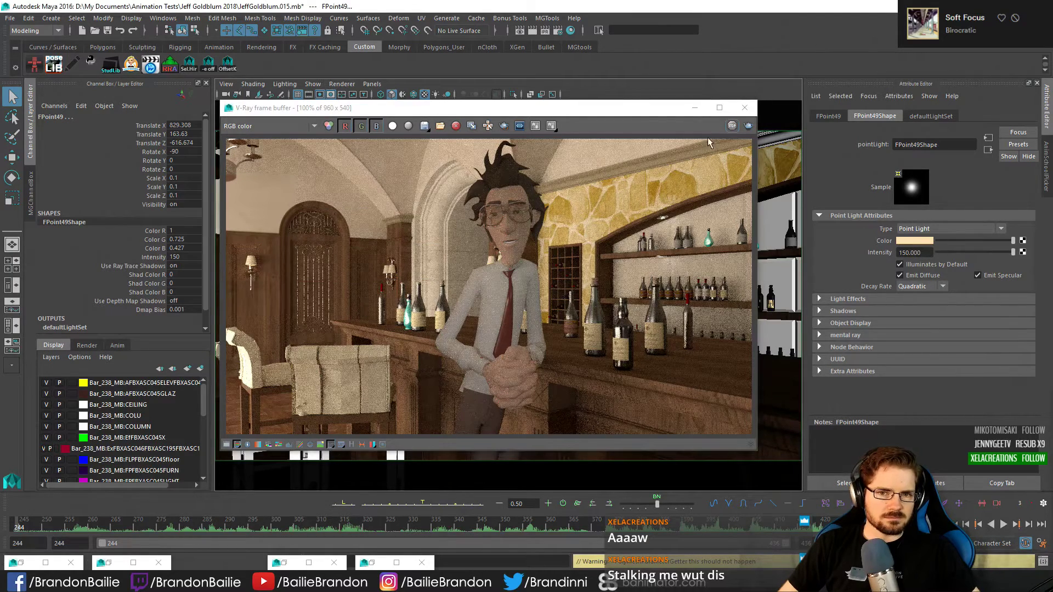
{"action": "left_click", "coordinate": [695, 108]}
Select areaLight1 near the side wall in the perspective view and activate the Move tool
{"action": "key", "text": "f"}
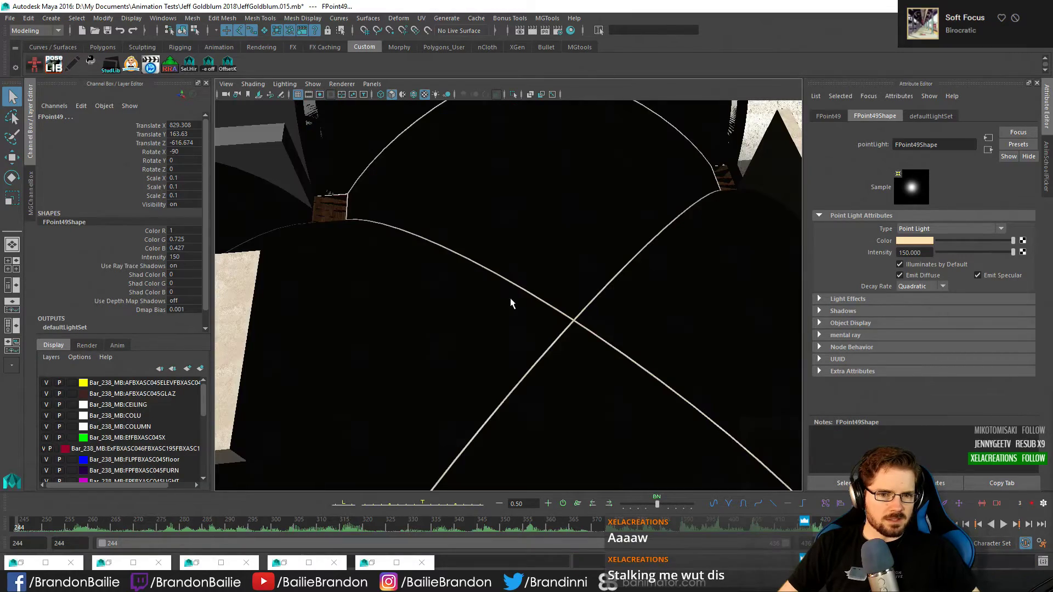
{"action": "left_click_drag", "start_coordinate": [413, 329], "coordinate": [509, 316], "text": "alt"}
{"action": "scroll", "coordinate": [508, 310], "scroll_direction": "down", "scroll_amount": 8}
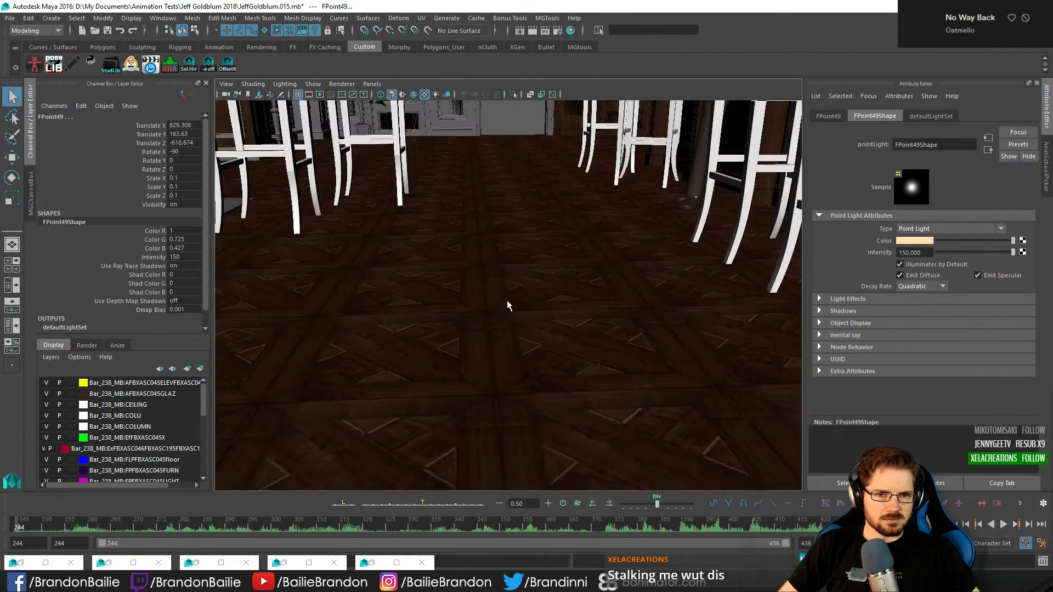
{"action": "scroll", "coordinate": [508, 294], "scroll_direction": "up", "scroll_amount": 2}
{"action": "middle_click_drag", "start_coordinate": [508, 289], "coordinate": [528, 560], "text": "alt"}
{"action": "middle_click_drag", "start_coordinate": [486, 137], "coordinate": [478, 243], "text": "alt"}
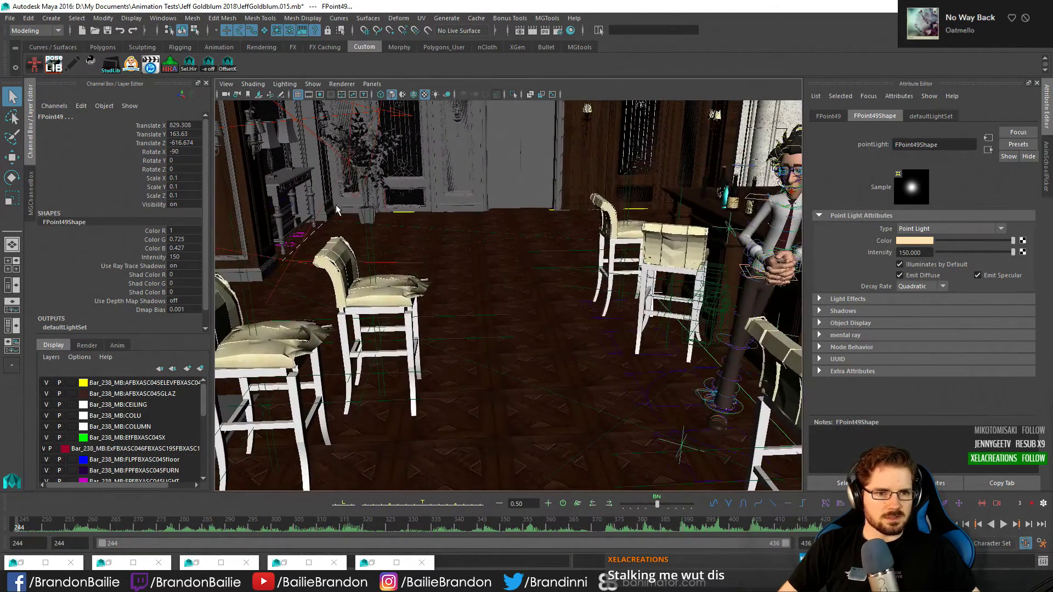
{"action": "left_click_drag", "start_coordinate": [380, 240], "coordinate": [322, 204], "text": "alt"}
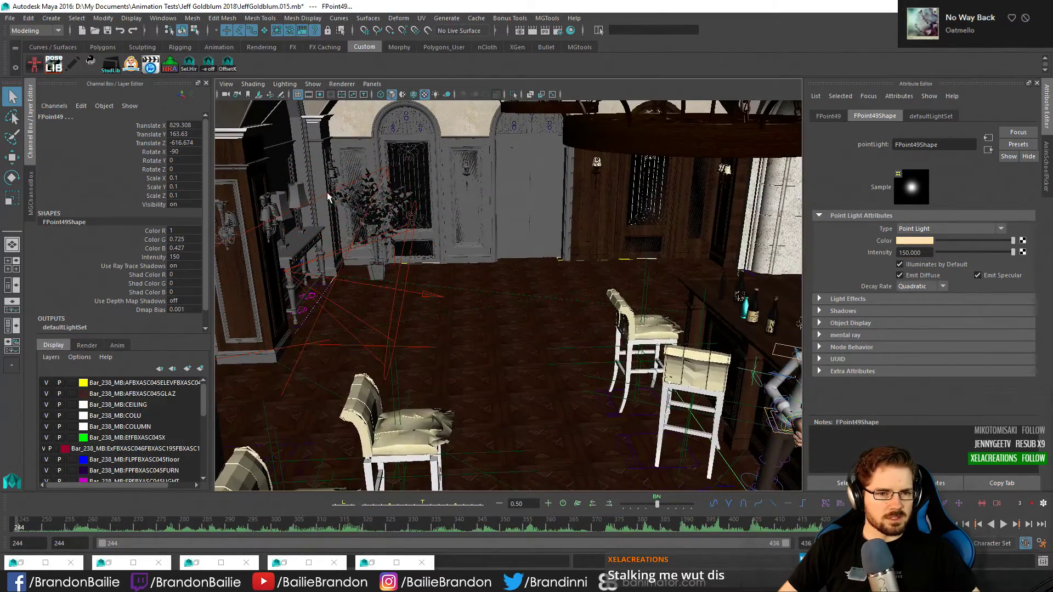
{"action": "left_click", "coordinate": [425, 248]}
{"action": "left_click_drag", "start_coordinate": [387, 237], "coordinate": [321, 217], "text": "alt"}
{"action": "left_click", "coordinate": [341, 229]}
{"action": "key", "text": "w"}
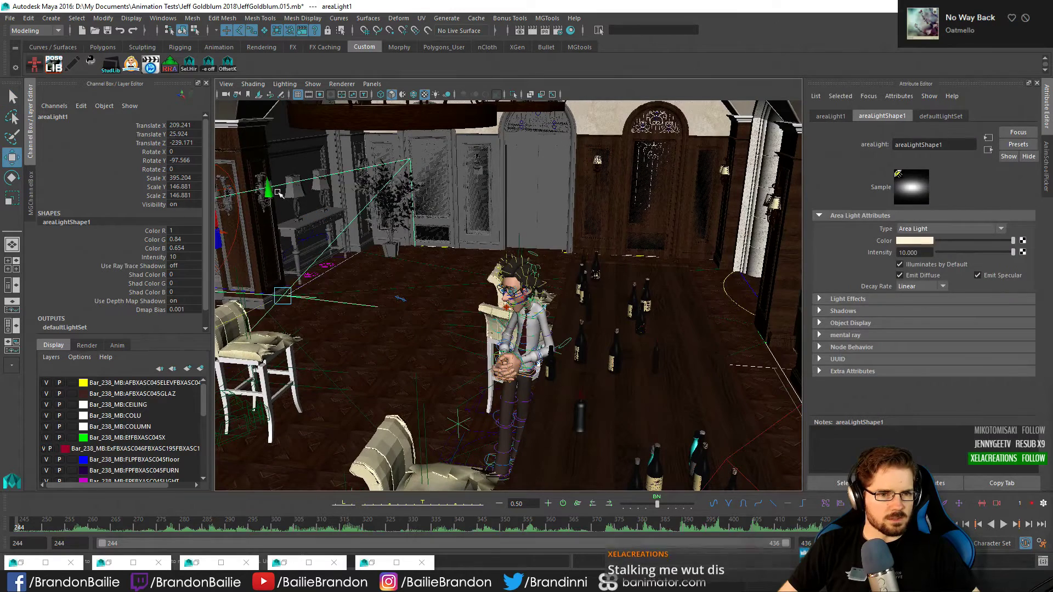
Try raising areaLight1 to about Y 155.1, and undo the vertical moves
{"action": "mouse_move", "coordinate": [268, 140]}
{"action": "left_mouse_down"}
{"action": "mouse_move", "coordinate": [271, 155]}
{"action": "mouse_move", "coordinate": [267, 143]}
{"action": "left_mouse_up"}
{"action": "left_click_drag", "start_coordinate": [267, 190], "coordinate": [262, 89]}
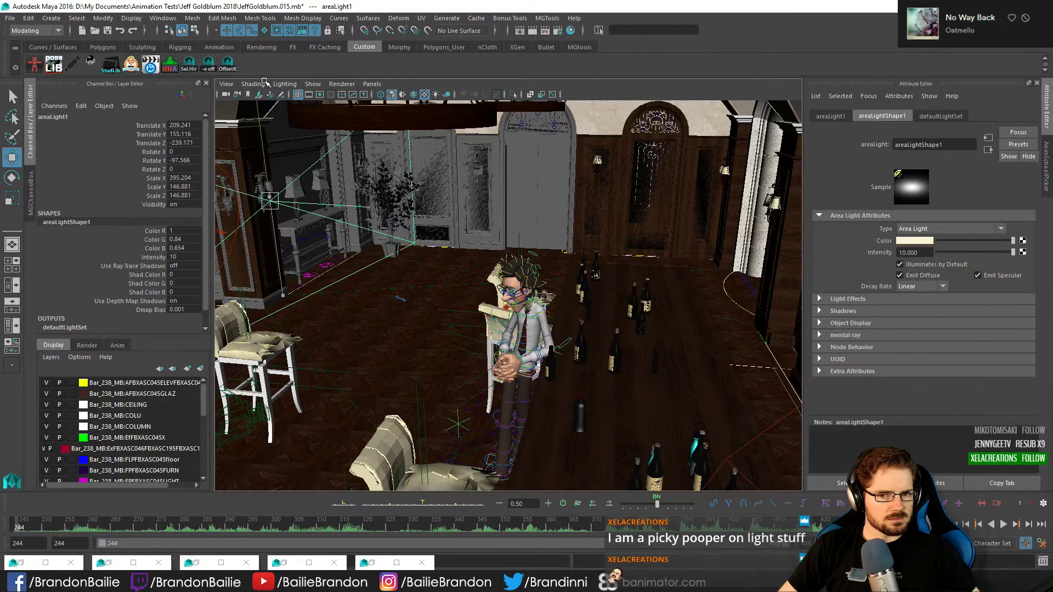
{"action": "key", "text": "ctrl+z"}
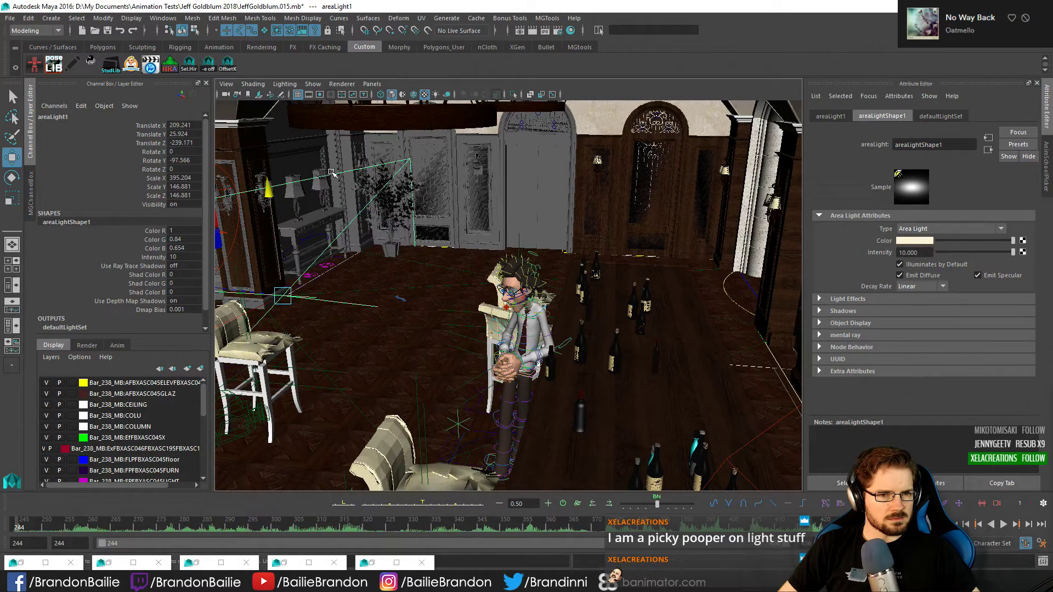
{"action": "left_click_drag", "start_coordinate": [268, 192], "coordinate": [264, 112]}
{"action": "key", "text": "ctrl+z"}
Reselect areaLight1, raise it to about Y 149.8 and set its intensity to 1
{"action": "left_click", "coordinate": [537, 210]}
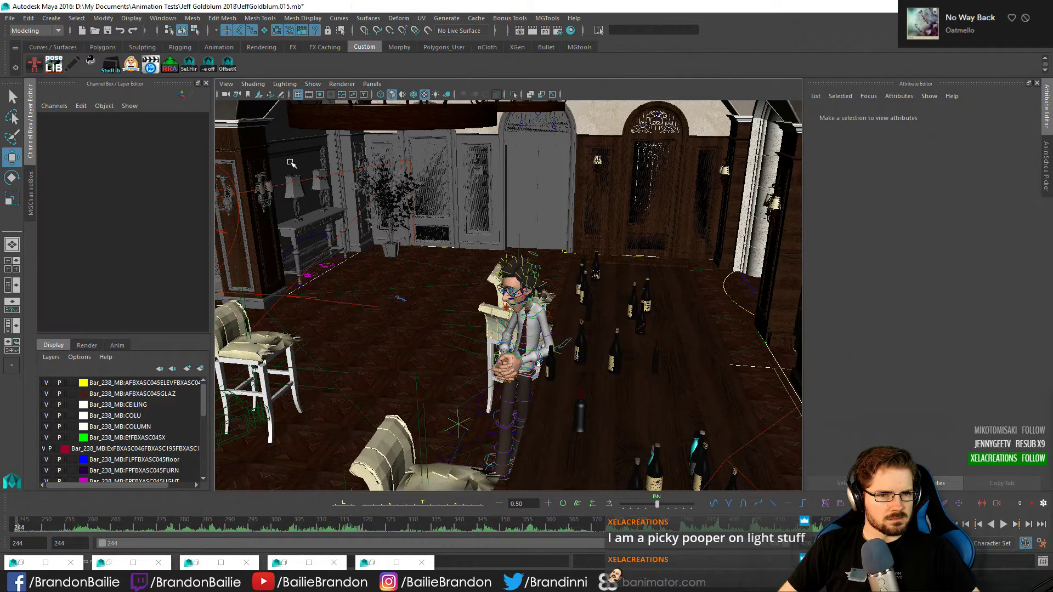
{"action": "left_click", "coordinate": [333, 175]}
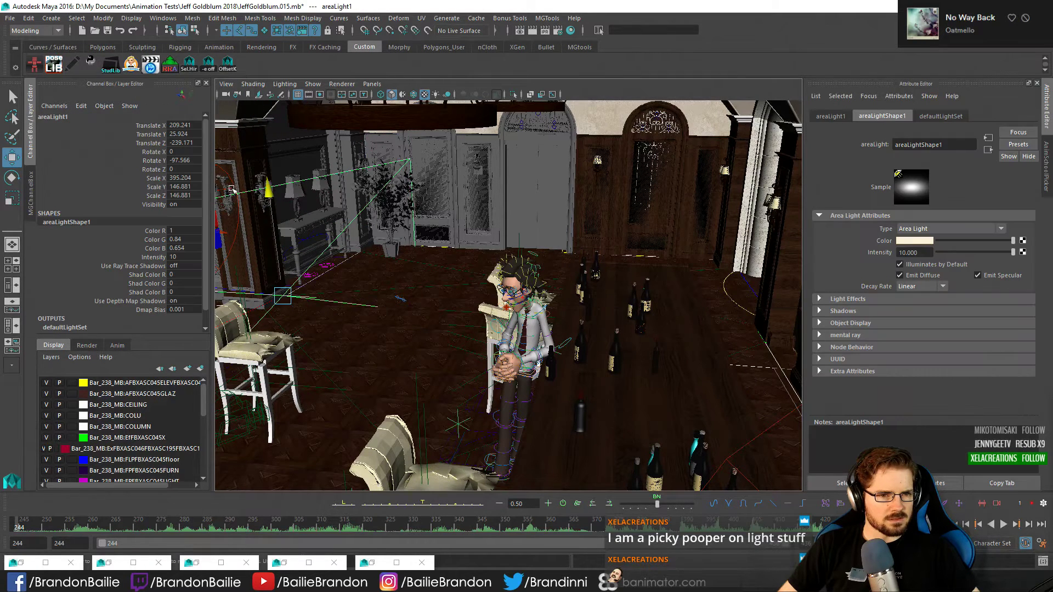
{"action": "left_click_drag", "start_coordinate": [268, 189], "coordinate": [283, 91]}
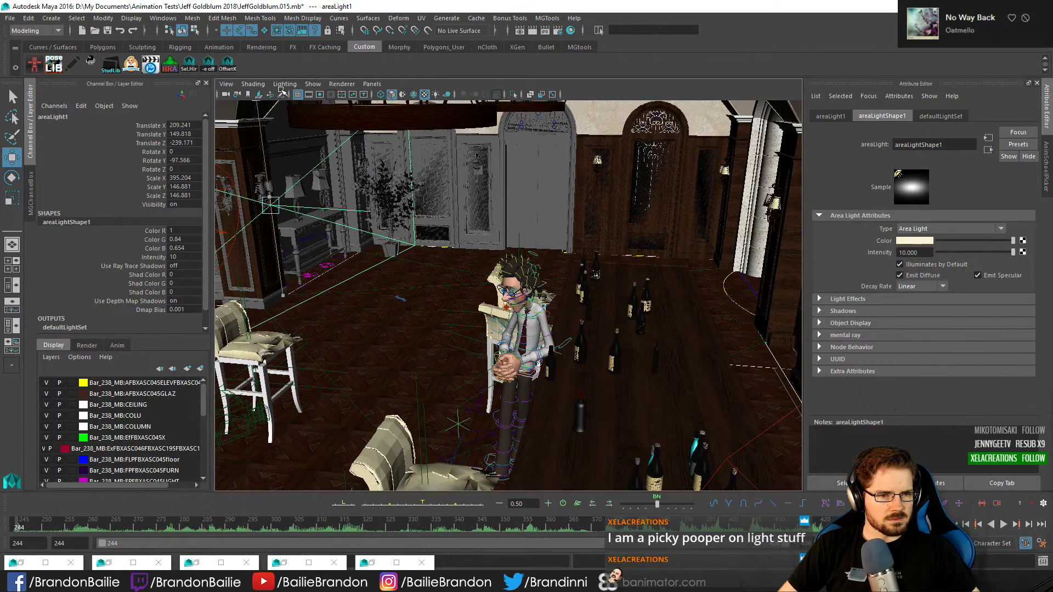
{"action": "double_click", "coordinate": [936, 254]}
{"action": "type", "text": "1"}
{"action": "key", "text": "Return"}
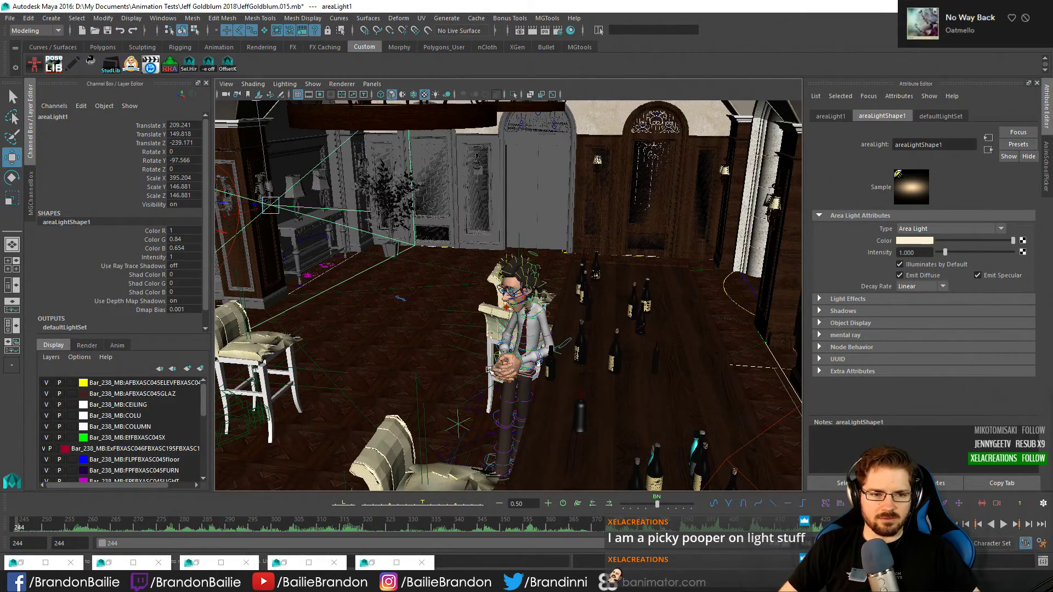
Inspect the seating area around areaLight1 in the perspective view and select spotLight4 there
{"action": "right_click_drag", "start_coordinate": [615, 357], "coordinate": [526, 334], "text": "alt"}
{"action": "middle_click_drag", "start_coordinate": [527, 335], "coordinate": [584, 314], "text": "alt"}
{"action": "right_click_drag", "start_coordinate": [584, 314], "coordinate": [531, 290], "text": "alt"}
{"action": "middle_click_drag", "start_coordinate": [565, 285], "coordinate": [705, 254], "text": "alt"}
{"action": "right_click_drag", "start_coordinate": [705, 253], "coordinate": [536, 268], "text": "alt"}
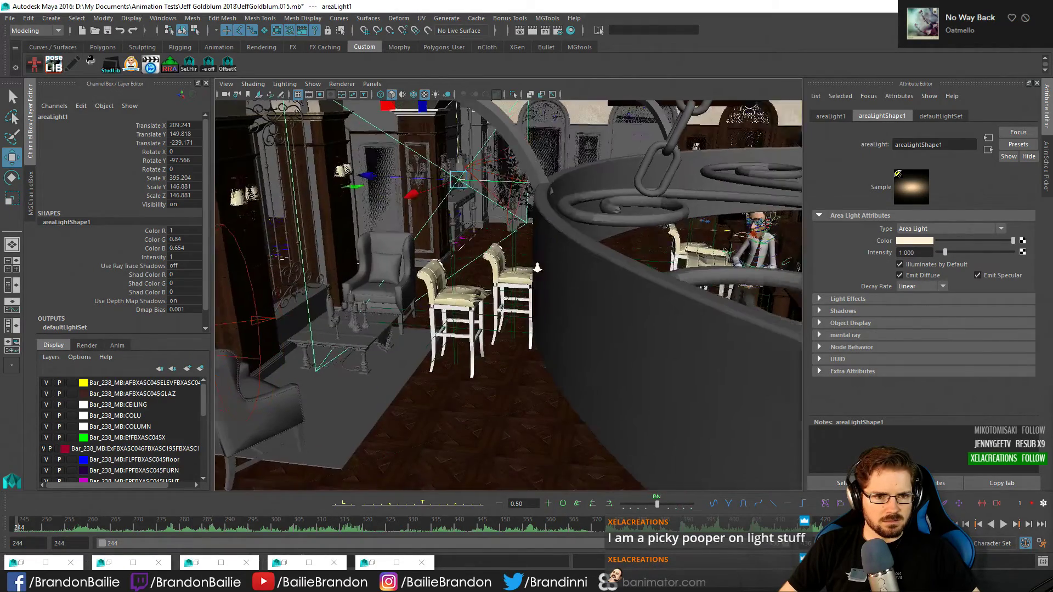
{"action": "middle_click_drag", "start_coordinate": [536, 268], "coordinate": [655, 294], "text": "alt"}
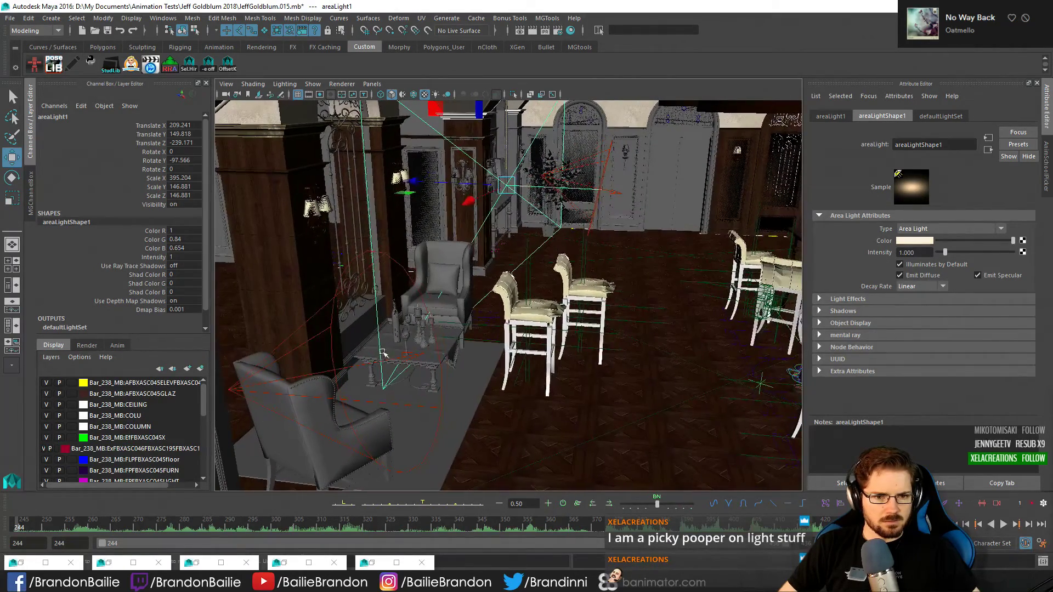
{"action": "left_click", "coordinate": [433, 329]}
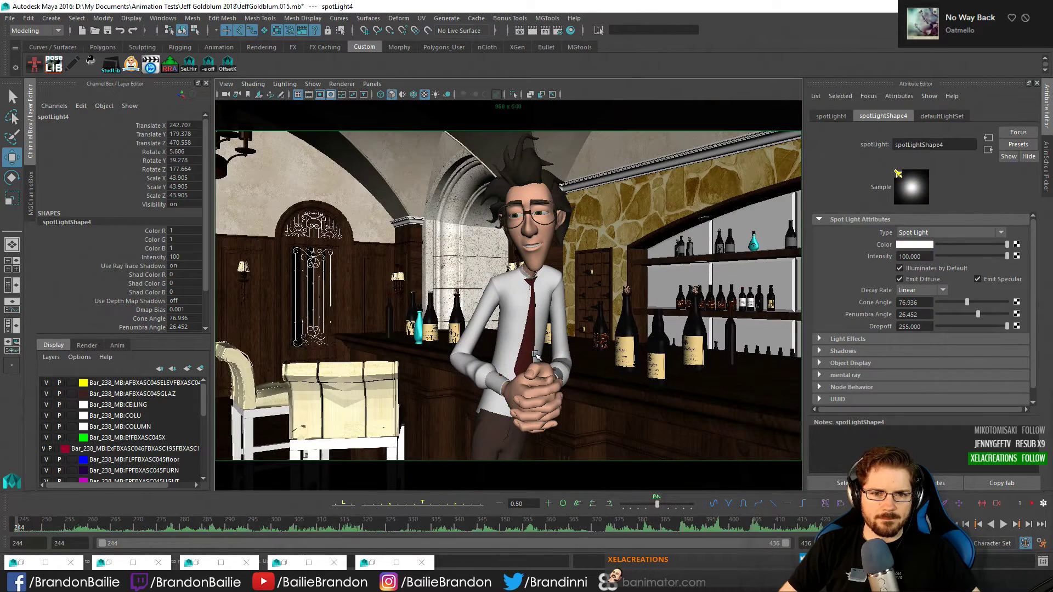
Select spotLight1 with the character picker, set its intensity to 120 and render the current frame with V-Ray
{"action": "left_click", "coordinate": [1047, 165]}
{"action": "left_click", "coordinate": [835, 190]}
{"action": "left_click", "coordinate": [849, 185]}
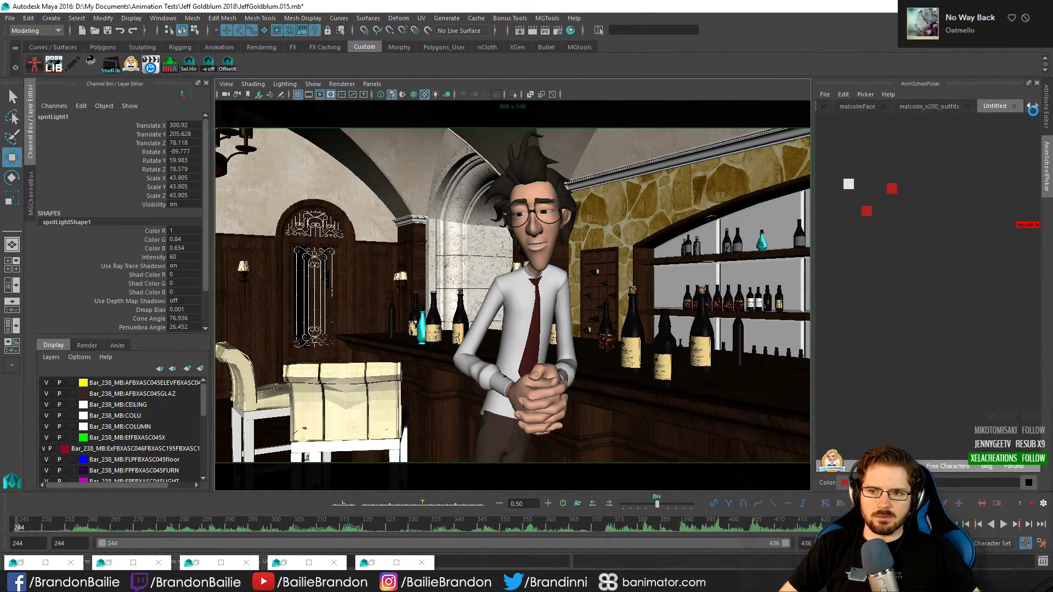
{"action": "left_click", "coordinate": [1046, 104]}
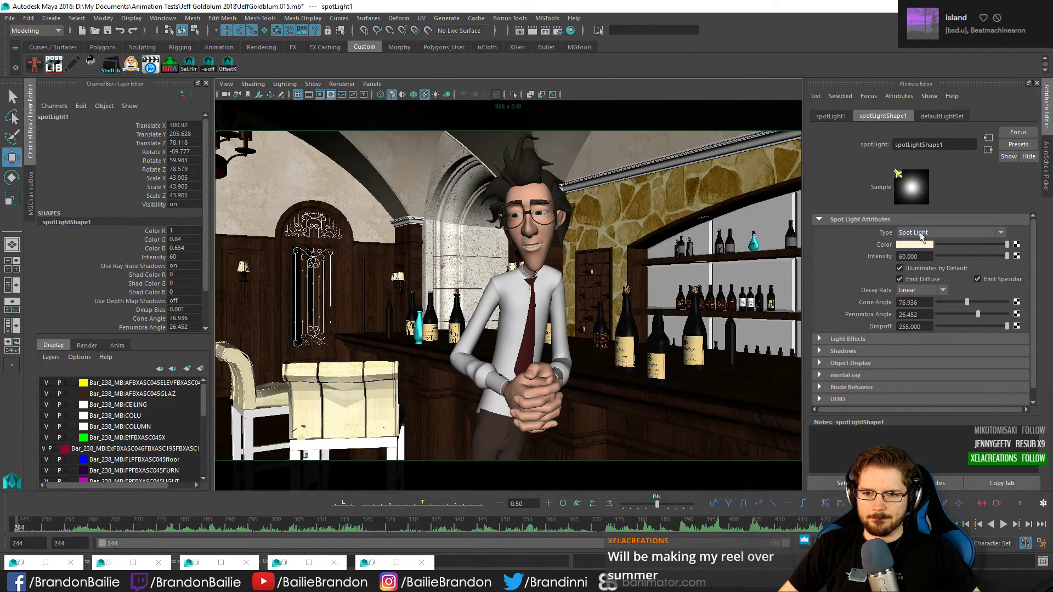
{"action": "double_click", "coordinate": [920, 256]}
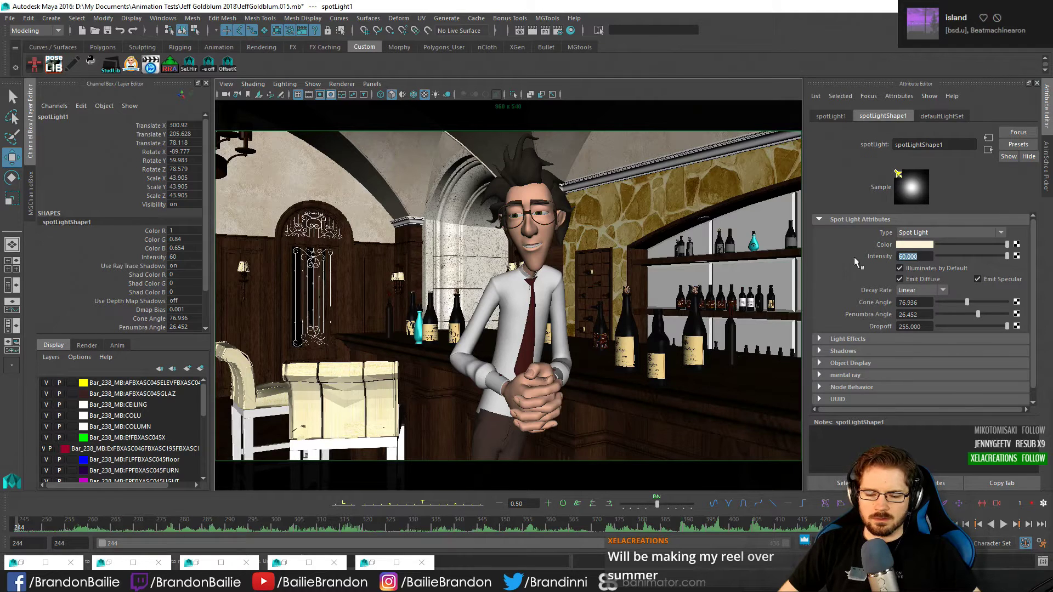
{"action": "type", "text": "120"}
{"action": "key", "text": "Return"}
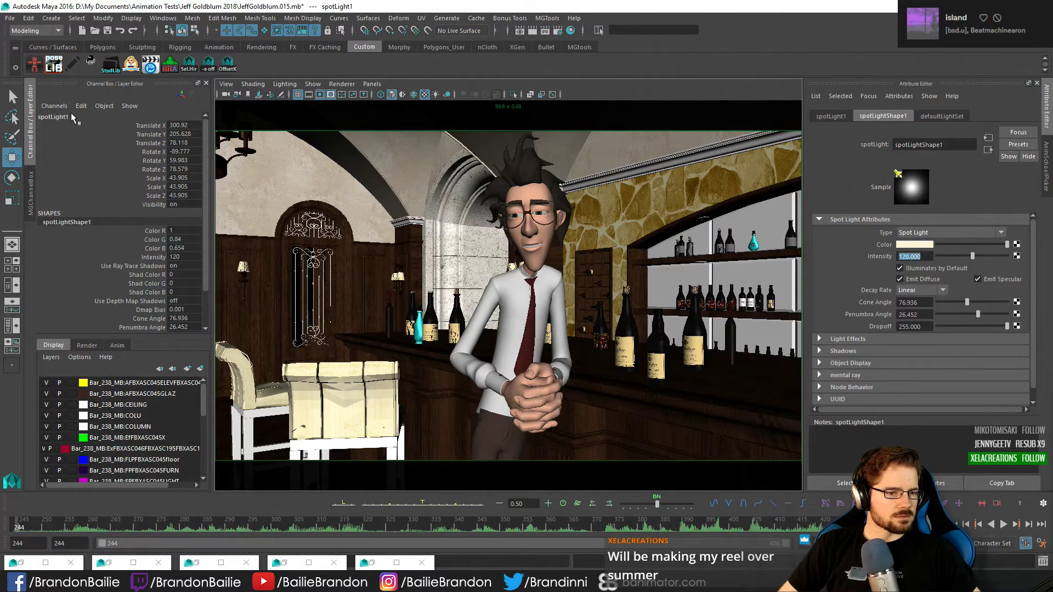
{"action": "left_click", "coordinate": [545, 30]}
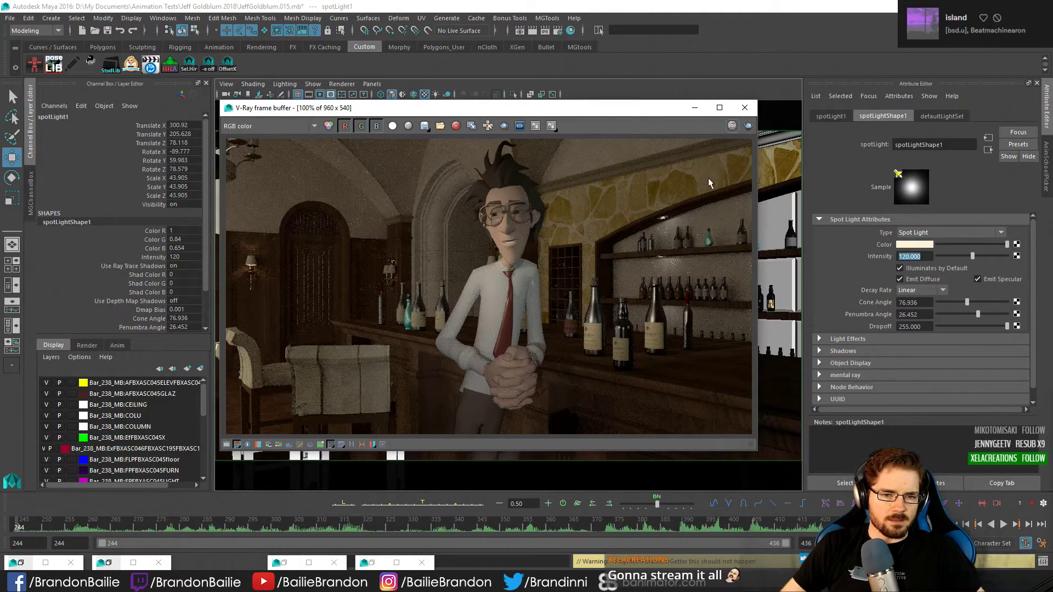
{"action": "left_click", "coordinate": [694, 108]}
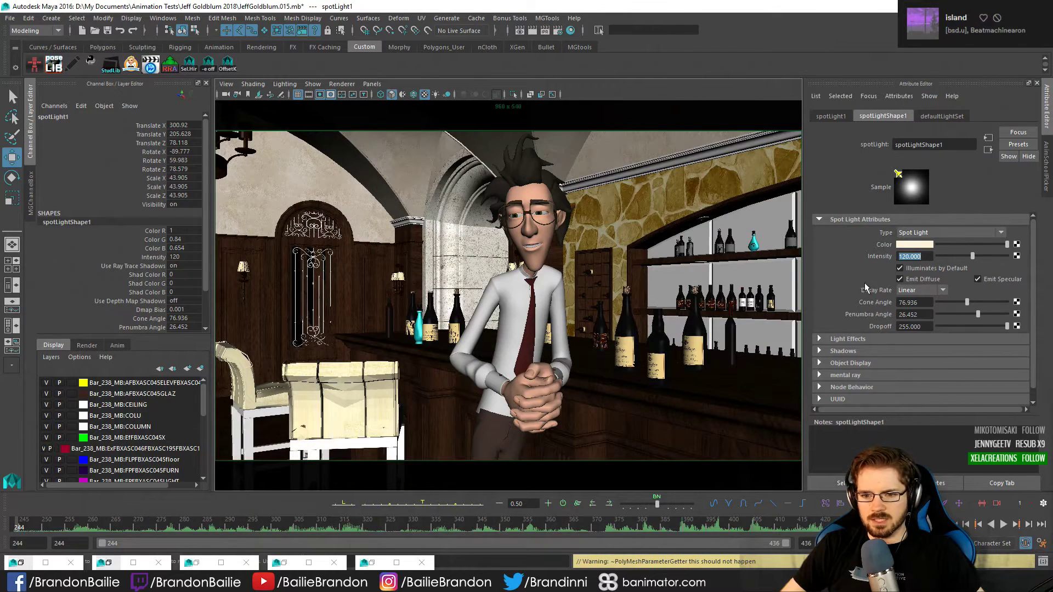
Set spotLight1's dropoff to 155
{"action": "double_click", "coordinate": [910, 327]}
{"action": "type", "text": "155"}
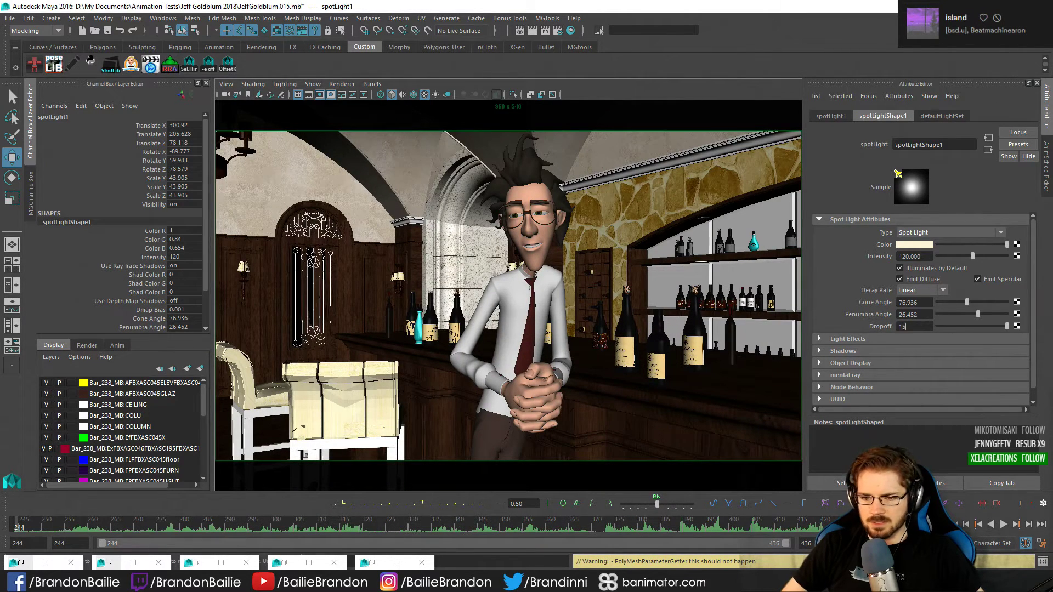
{"action": "key", "text": "Return"}
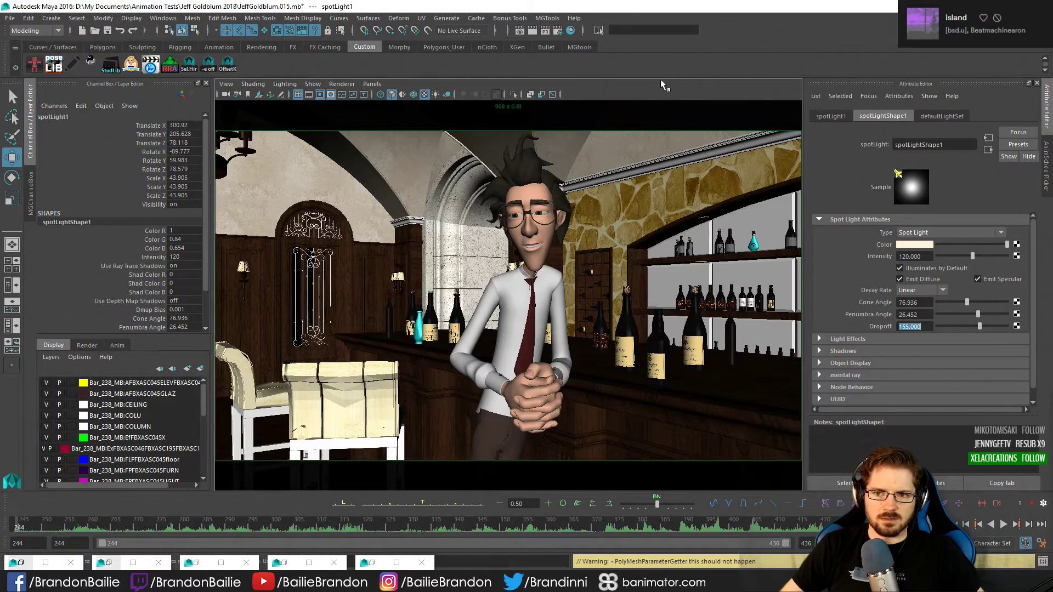
Select areaLight1 in the perspective view and add a picker button for it labelled "area light"
{"action": "left_click", "coordinate": [1046, 167]}
{"action": "key", "text": "space"}
{"action": "key", "text": "space"}
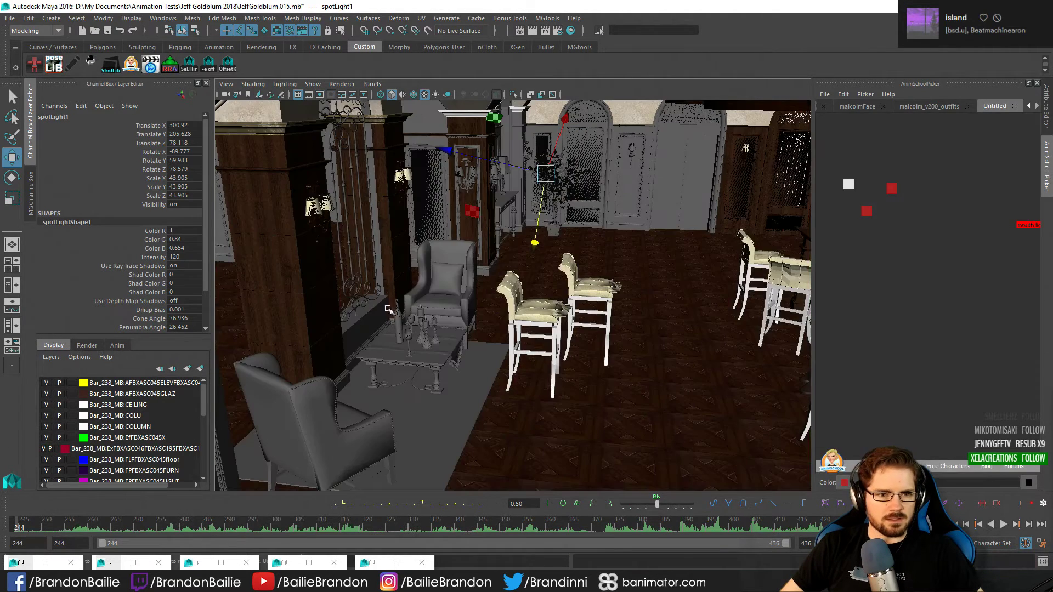
{"action": "left_click", "coordinate": [513, 183]}
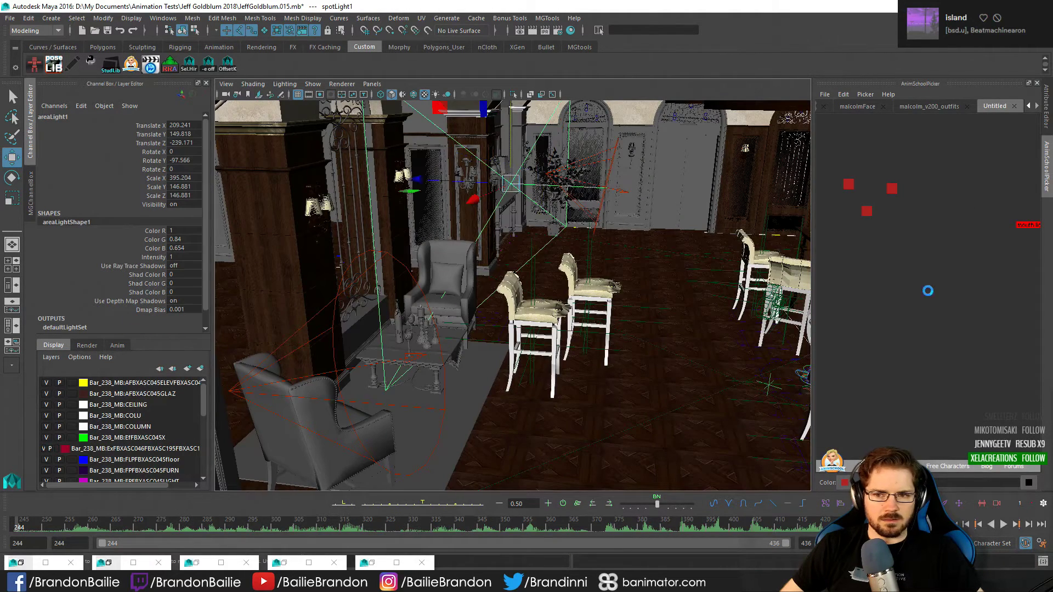
{"action": "key", "text": "space"}
{"action": "right_click", "coordinate": [858, 259]}
{"action": "left_click", "coordinate": [871, 266]}
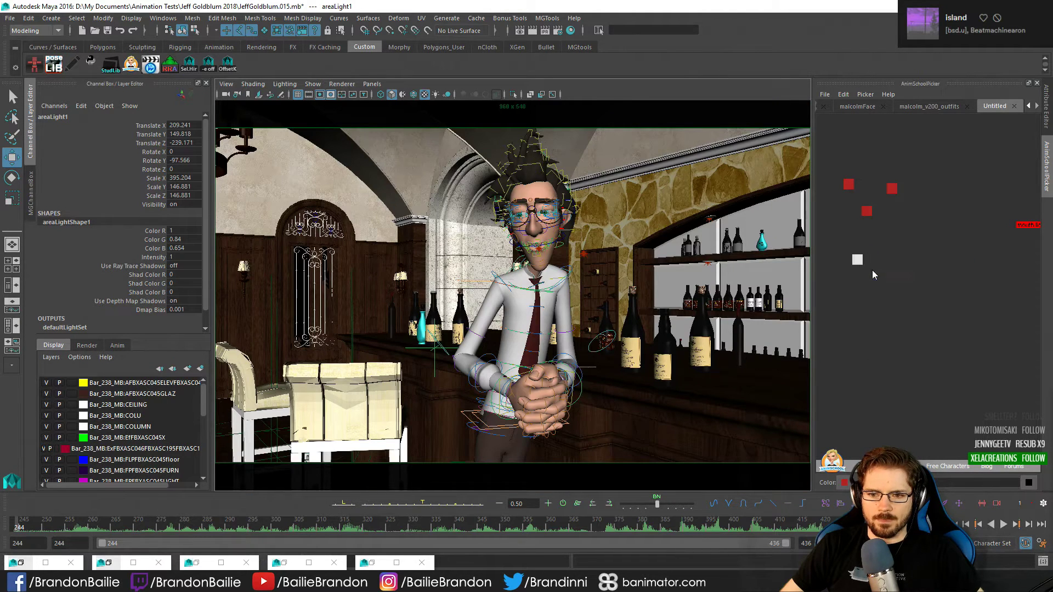
{"action": "left_click", "coordinate": [950, 482]}
{"action": "type", "text": "area light"}
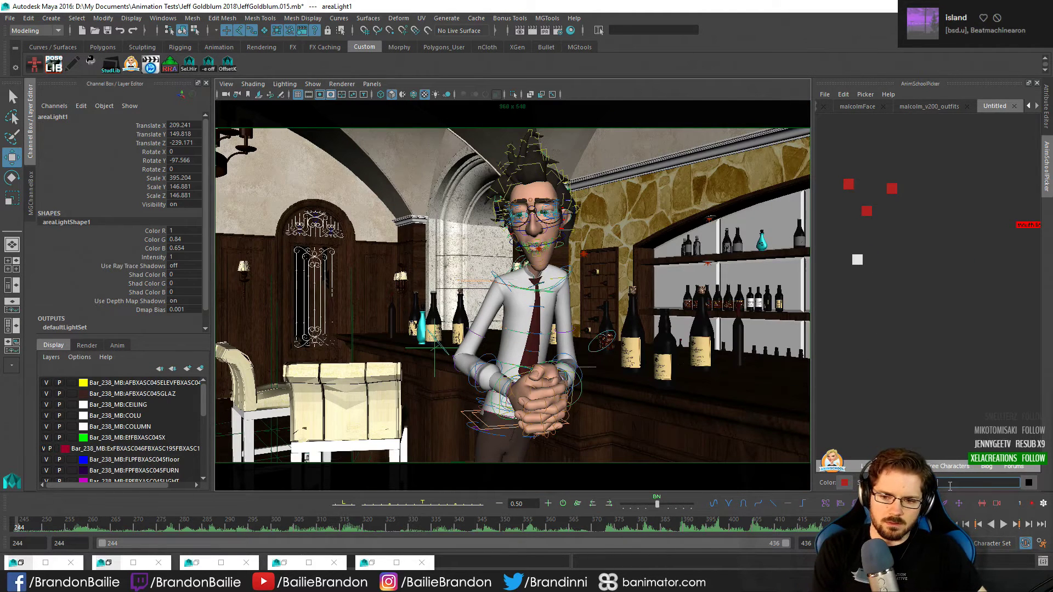
{"action": "left_click", "coordinate": [920, 313]}
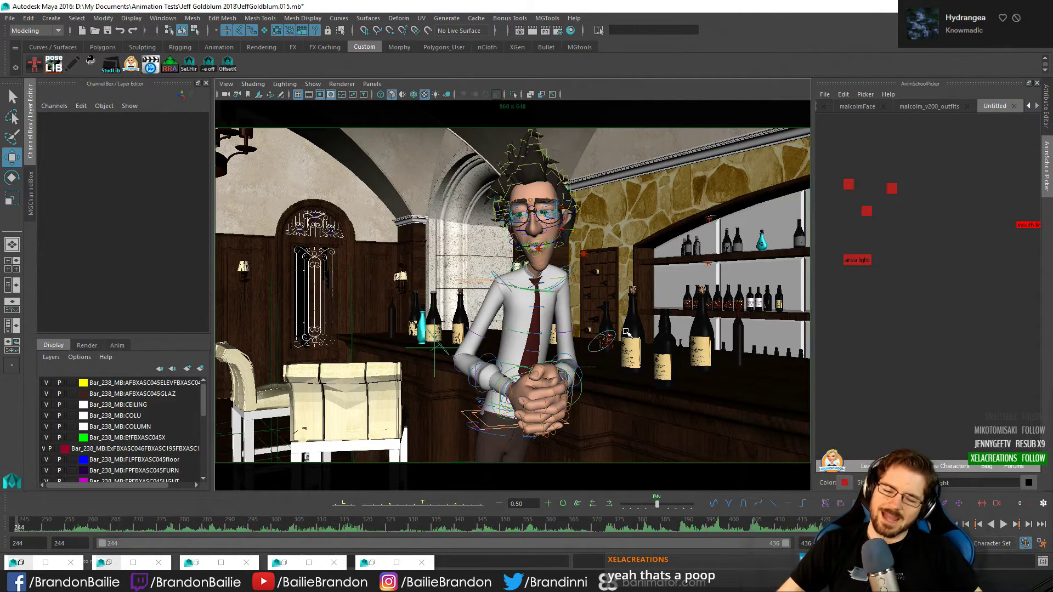
Select areaLight1 through its picker button and set its intensity to 0.35, after trying 0.25
{"action": "key", "text": "q"}
{"action": "left_click", "coordinate": [844, 260]}
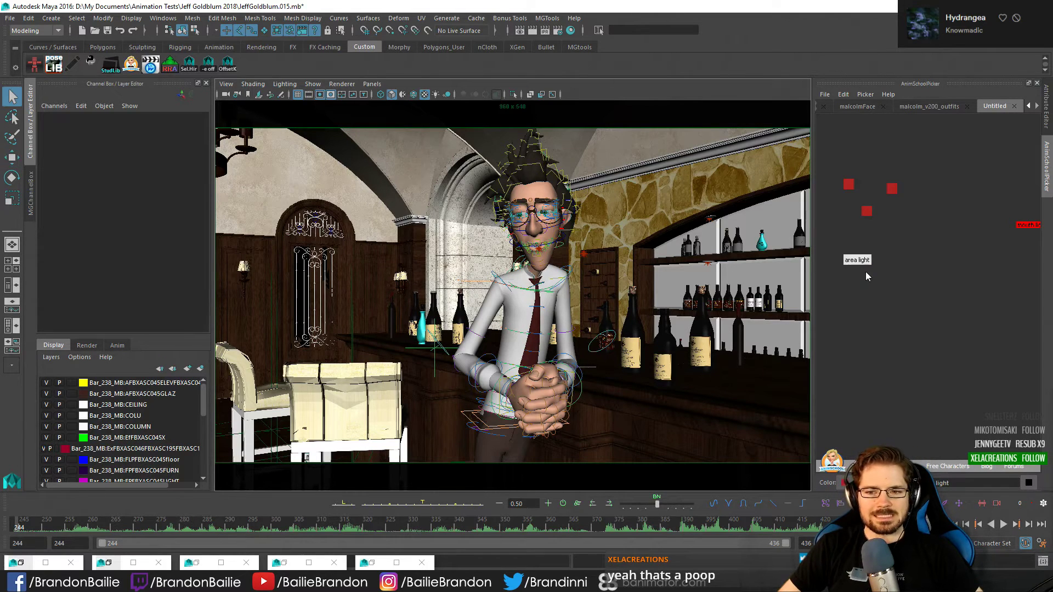
{"action": "left_click", "coordinate": [1044, 99]}
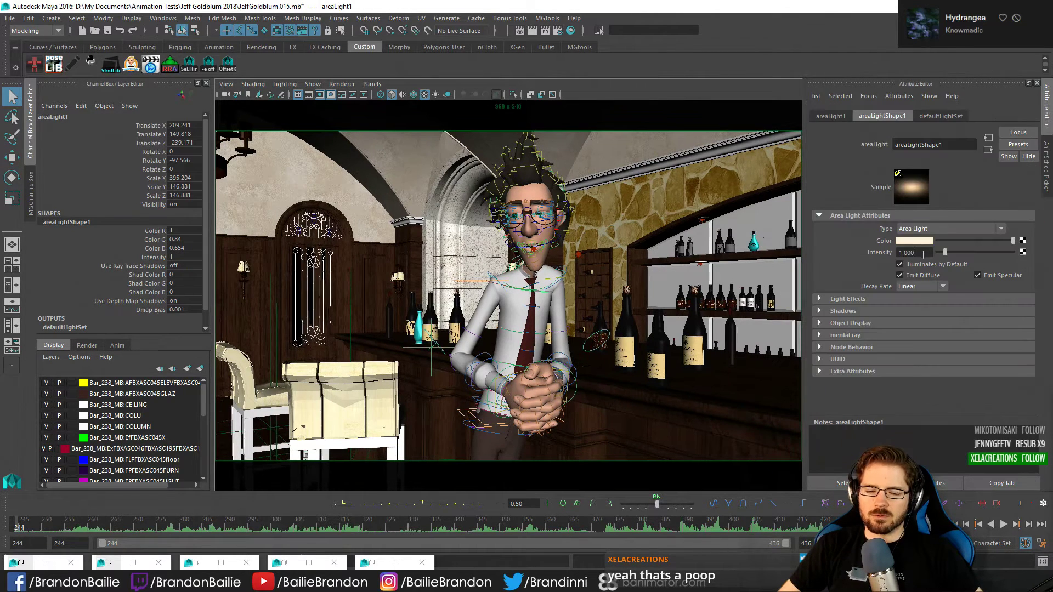
{"action": "left_click", "coordinate": [923, 254]}
{"action": "type", "text": ".25"}
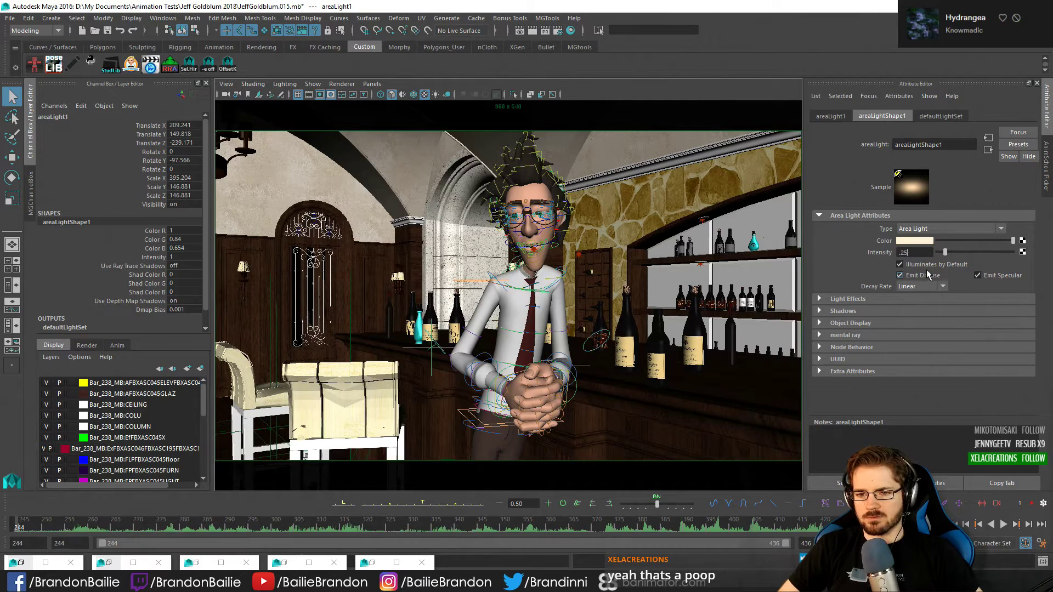
{"action": "key", "text": "Return"}
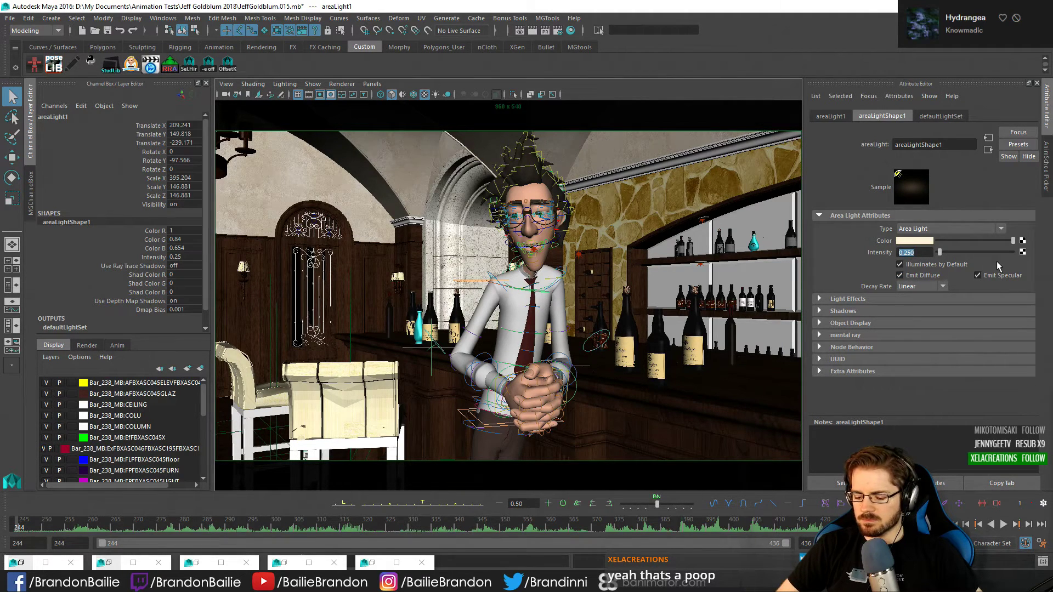
{"action": "type", "text": ".35"}
{"action": "key", "text": "Return"}
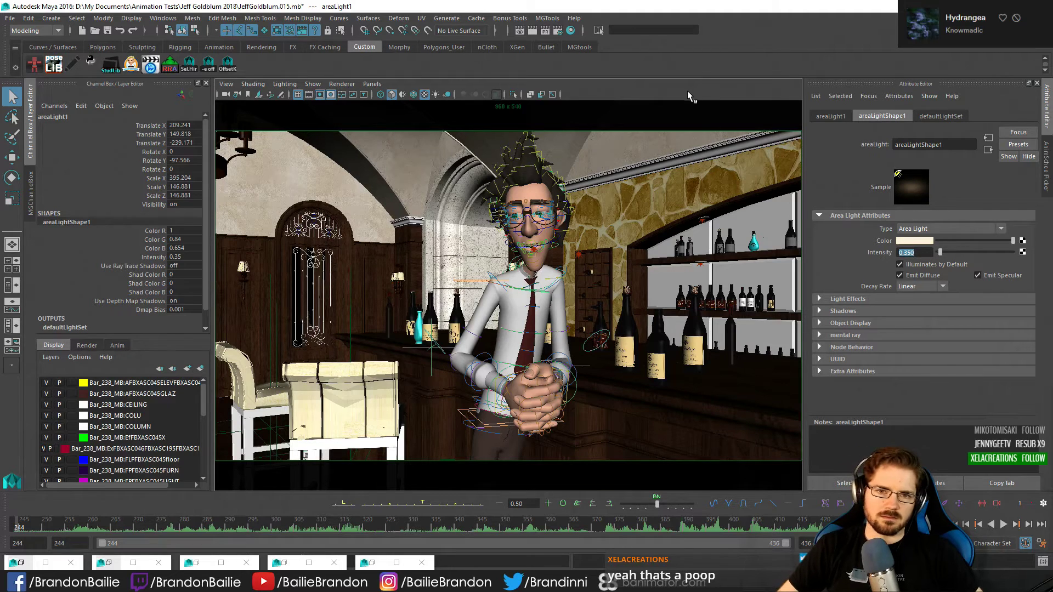
Reselect spotLight1 with the picker, hide the rig controls and render the current frame with V-Ray
{"action": "left_click", "coordinate": [1046, 158]}
{"action": "left_click", "coordinate": [848, 184]}
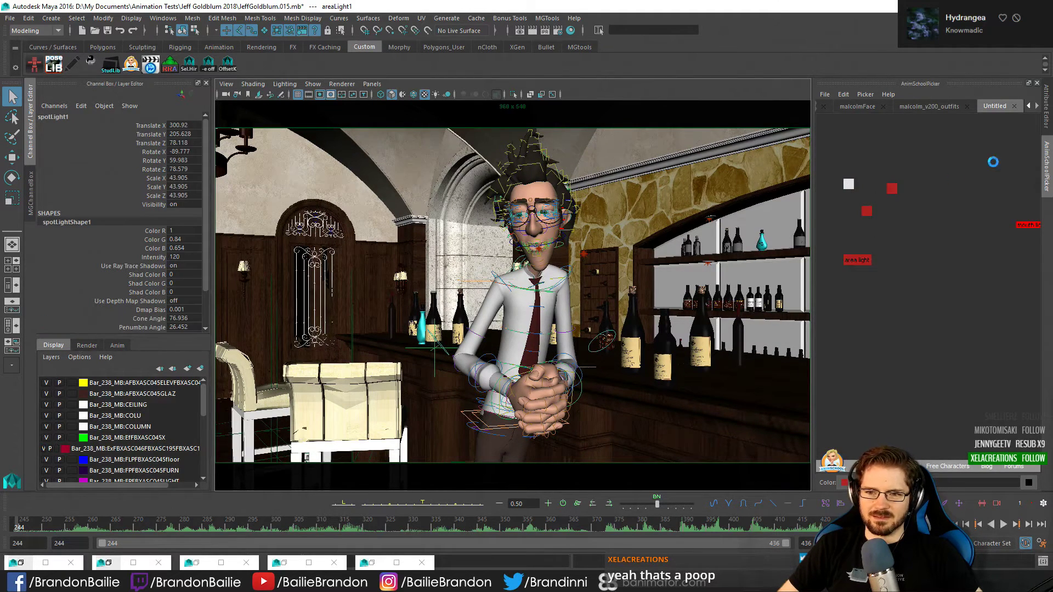
{"action": "left_click", "coordinate": [1045, 107]}
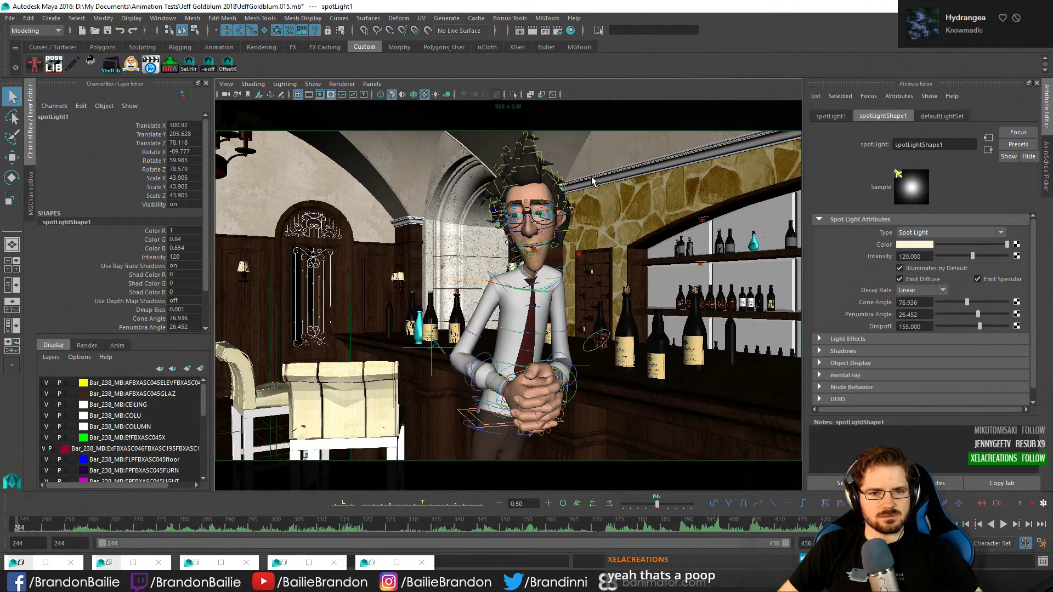
{"action": "key", "text": "alt+1"}
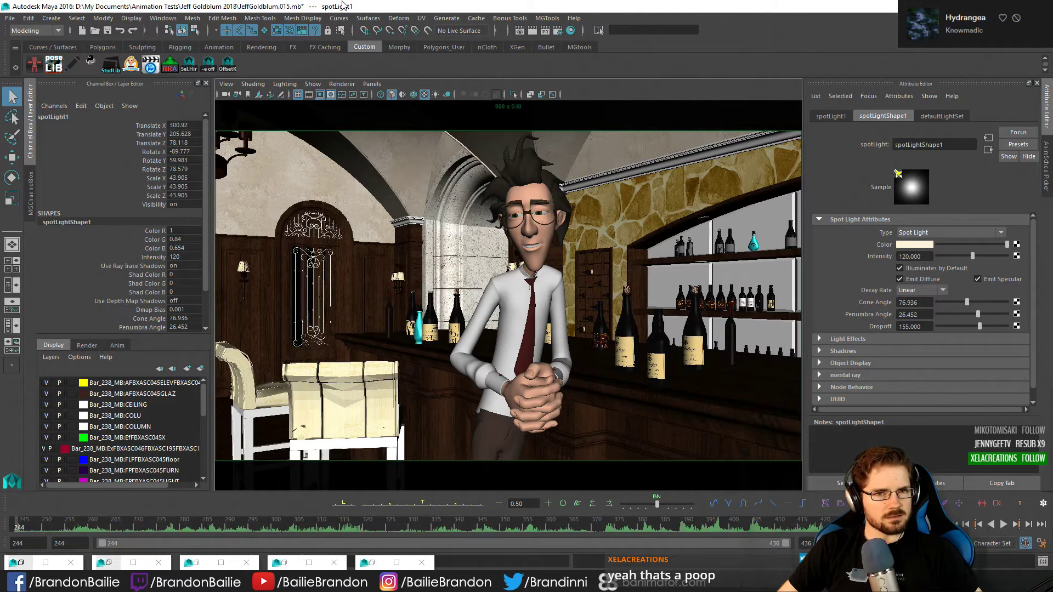
{"action": "left_click", "coordinate": [533, 30]}
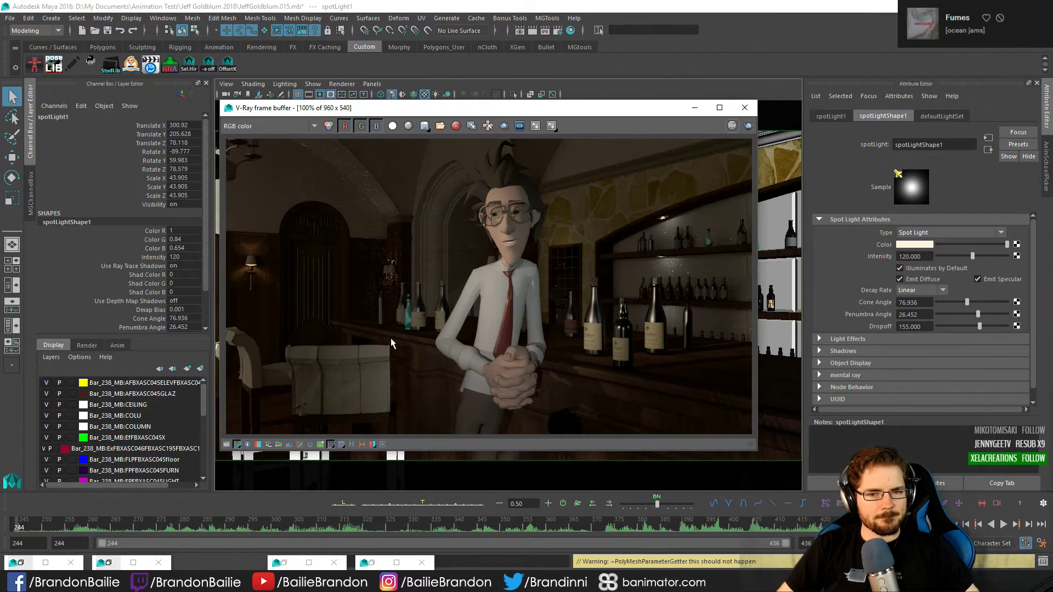
{"action": "left_click", "coordinate": [745, 109]}
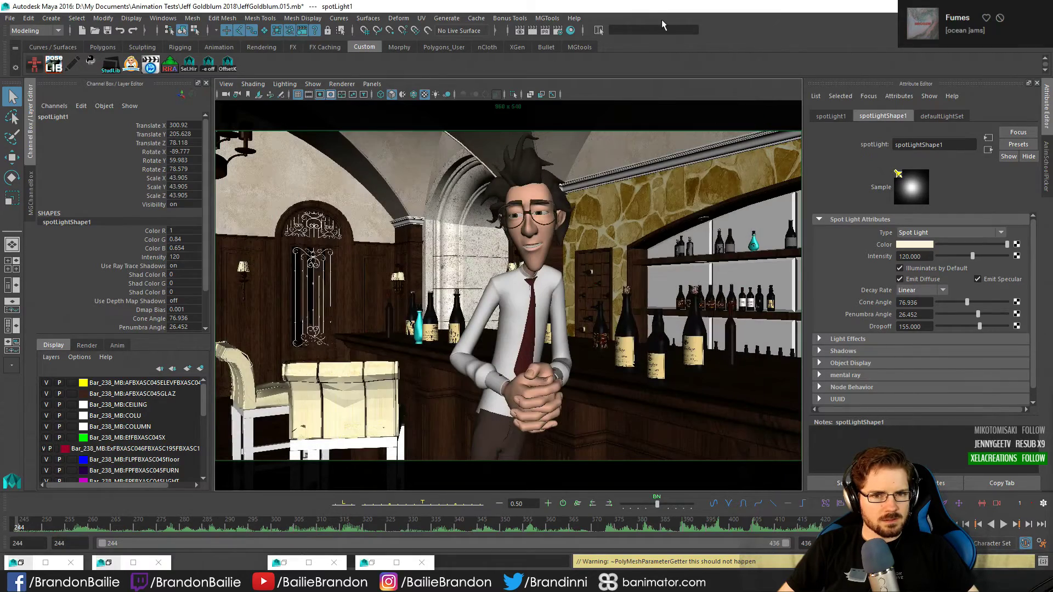
Show the rig controls and lights again, select areaLight1 in the perspective view and set its intensity to 0.2
{"action": "key", "text": "p"}
{"action": "key", "text": "alt+1"}
{"action": "left_click_drag", "start_coordinate": [541, 281], "coordinate": [508, 198], "text": "alt"}
{"action": "left_click", "coordinate": [498, 193]}
{"action": "middle_click_drag", "start_coordinate": [606, 273], "coordinate": [556, 319], "text": "alt"}
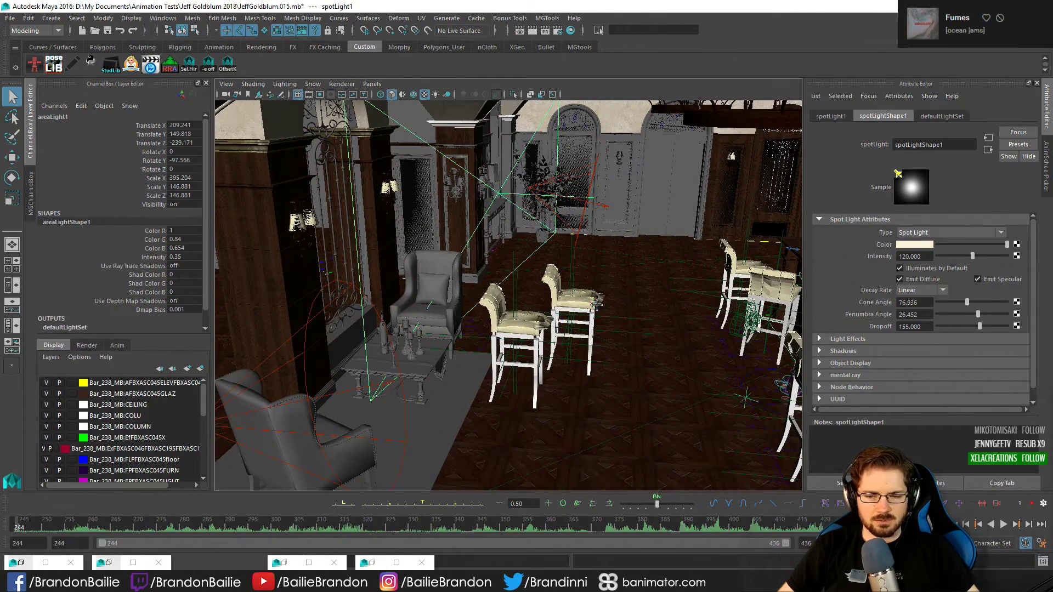
{"action": "left_click", "coordinate": [915, 253]}
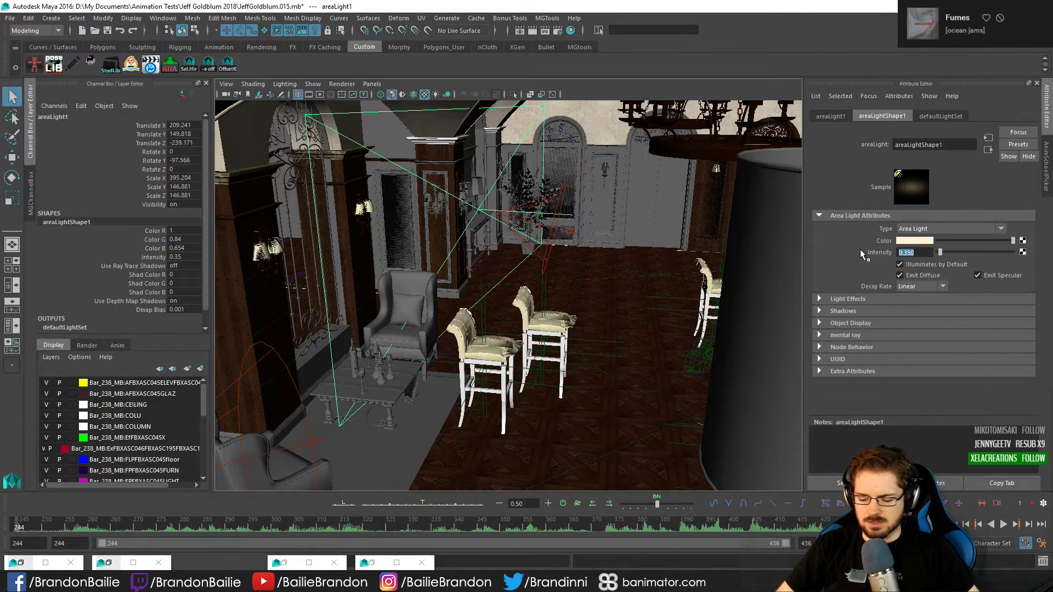
{"action": "key", "text": "BackSpace"}
{"action": "type", "text": ".2"}
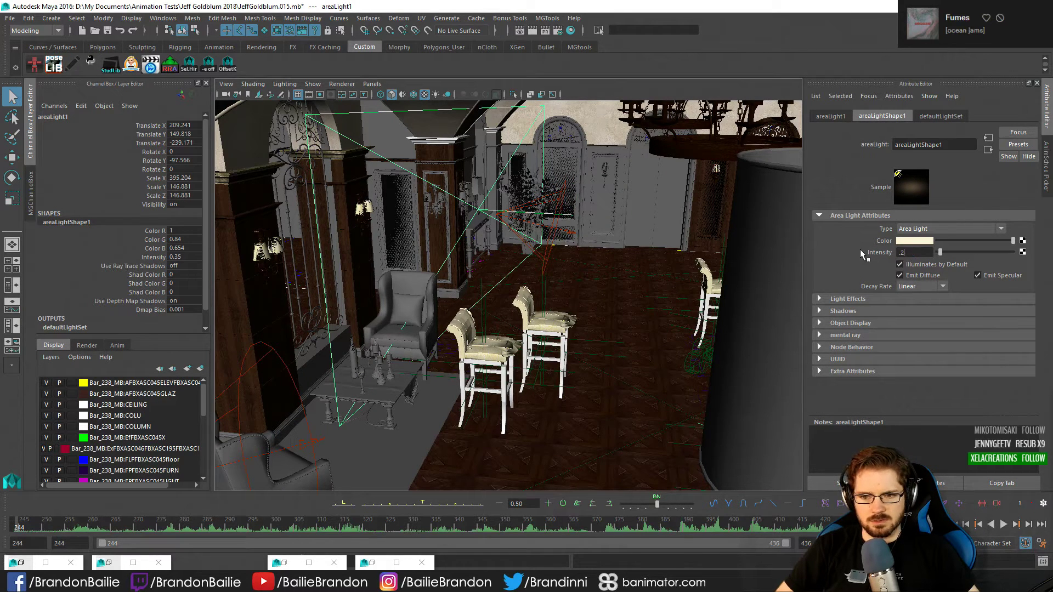
{"action": "key", "text": "Return"}
Open the Outliner, select the _oldLighting group and expand it to list its point lights
{"action": "left_click_drag", "start_coordinate": [630, 307], "coordinate": [421, 371], "text": "alt"}
{"action": "left_click_drag", "start_coordinate": [629, 236], "coordinate": [657, 223], "text": "alt"}
{"action": "left_click_drag", "start_coordinate": [646, 289], "coordinate": [590, 266], "text": "alt"}
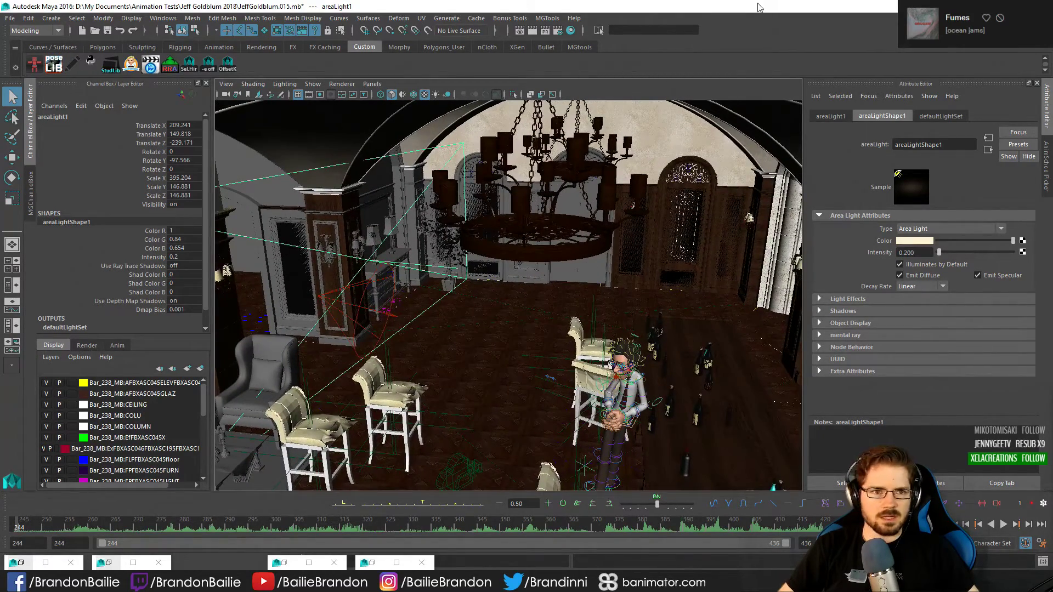
{"action": "left_click", "coordinate": [309, 563]}
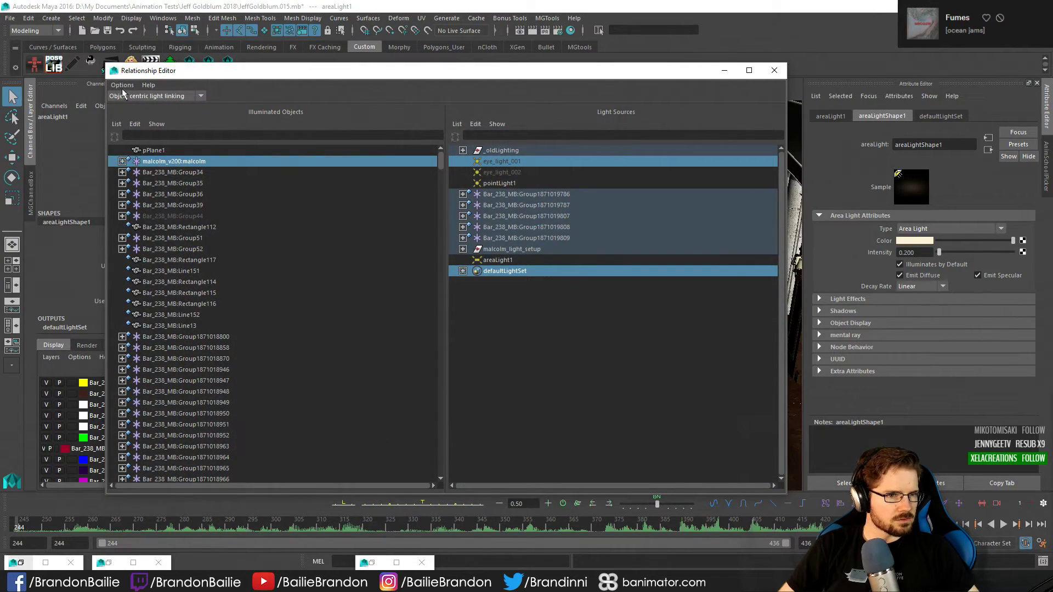
{"action": "left_click", "coordinate": [724, 70]}
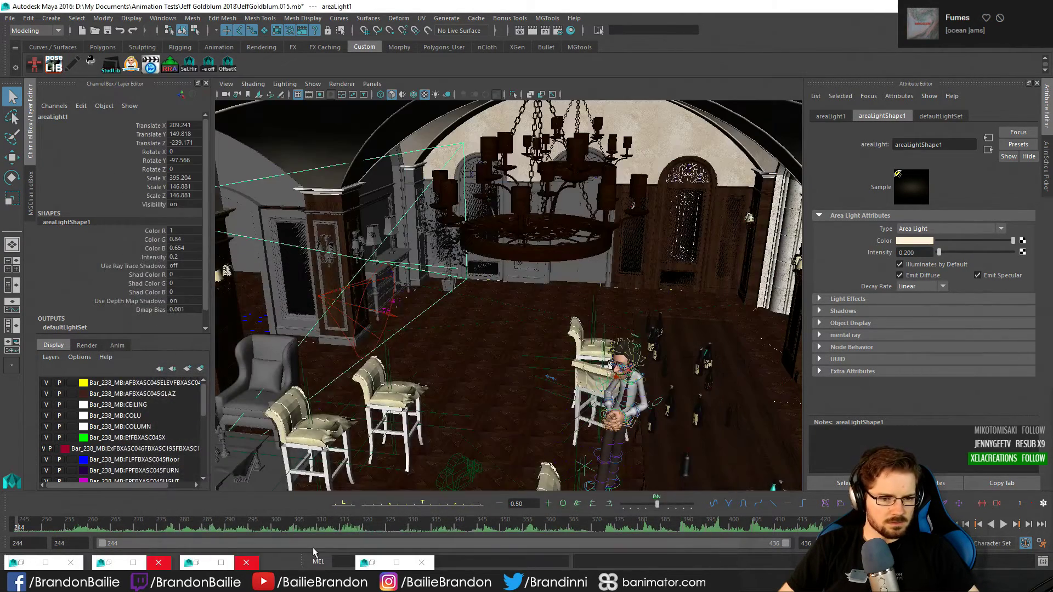
{"action": "left_click", "coordinate": [166, 19]}
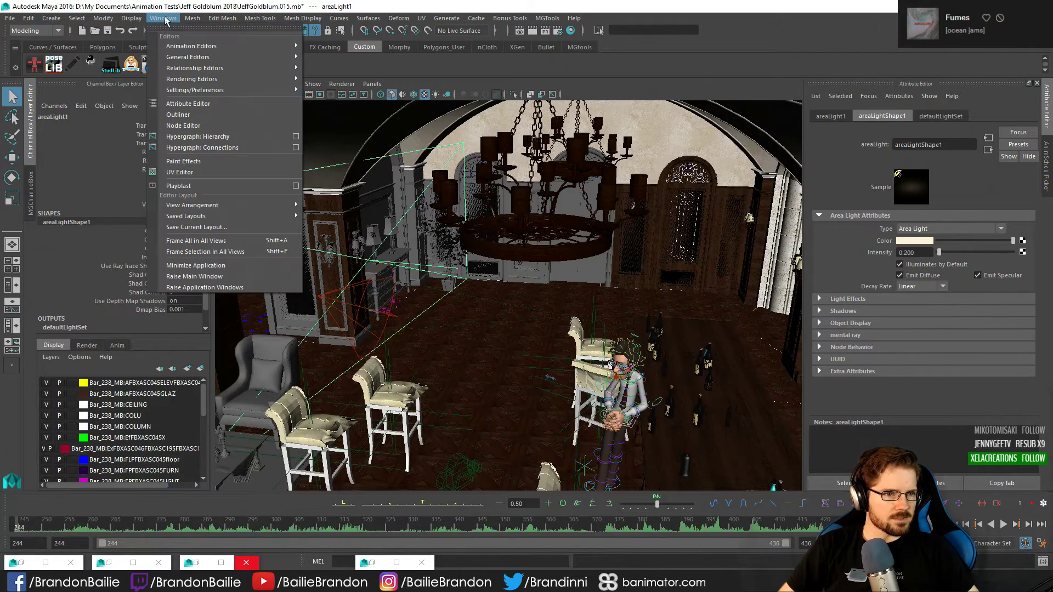
{"action": "left_click", "coordinate": [180, 115]}
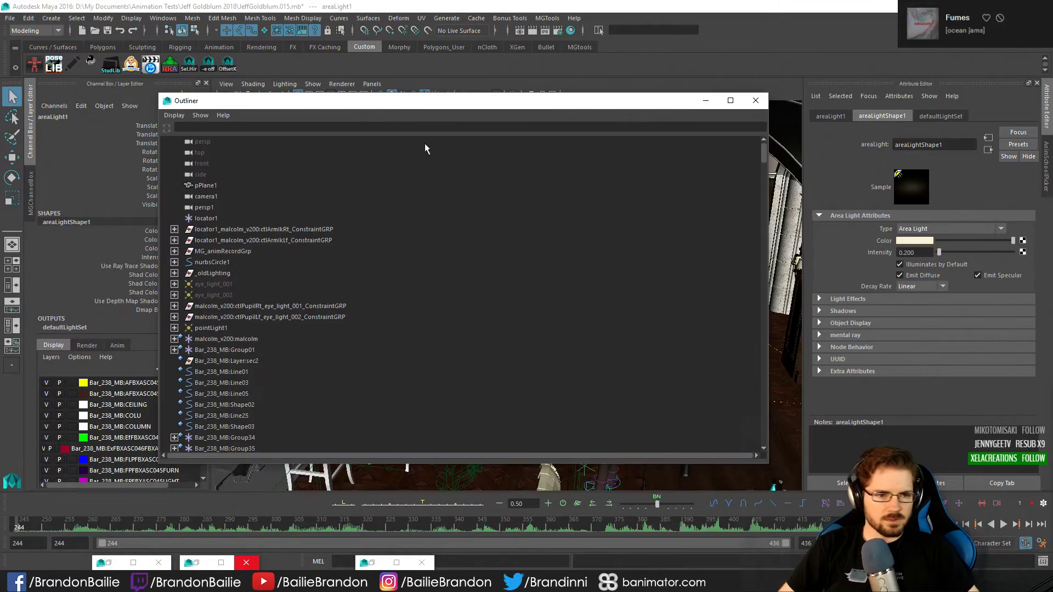
{"action": "left_click", "coordinate": [216, 186]}
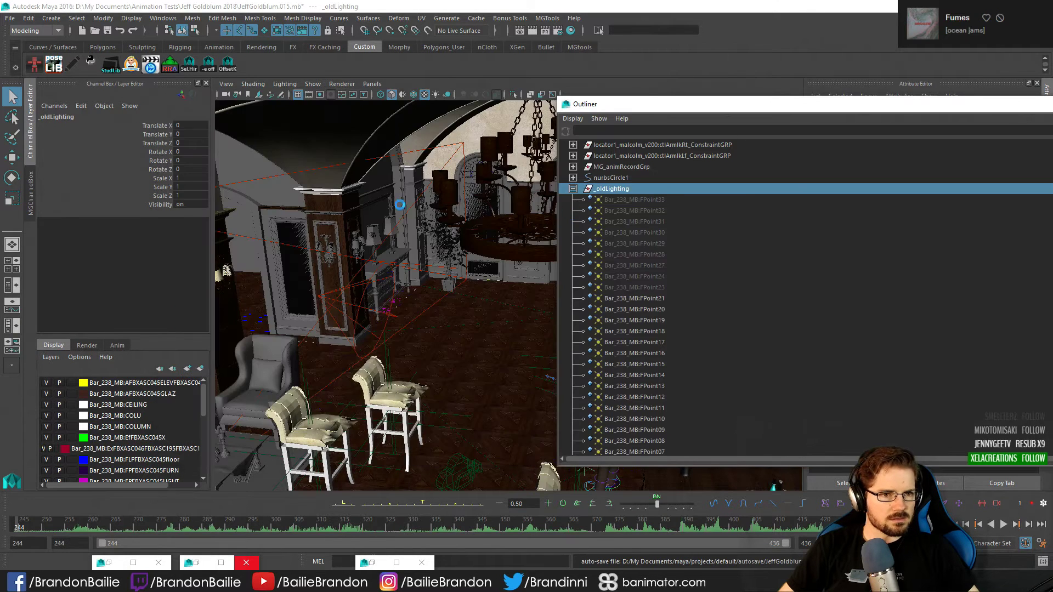
Show only lights in the perspective view and move the Outliner aside to examine where the _oldLighting point lights sit
{"action": "left_click", "coordinate": [309, 85]}
{"action": "left_click", "coordinate": [342, 129]}
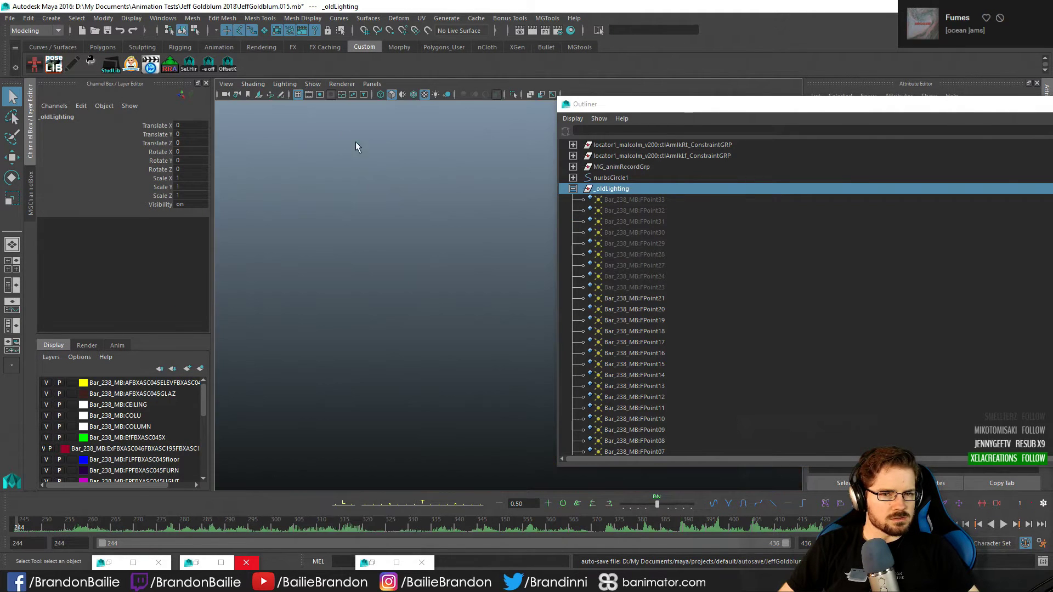
{"action": "left_click", "coordinate": [307, 85]}
{"action": "left_click", "coordinate": [329, 230]}
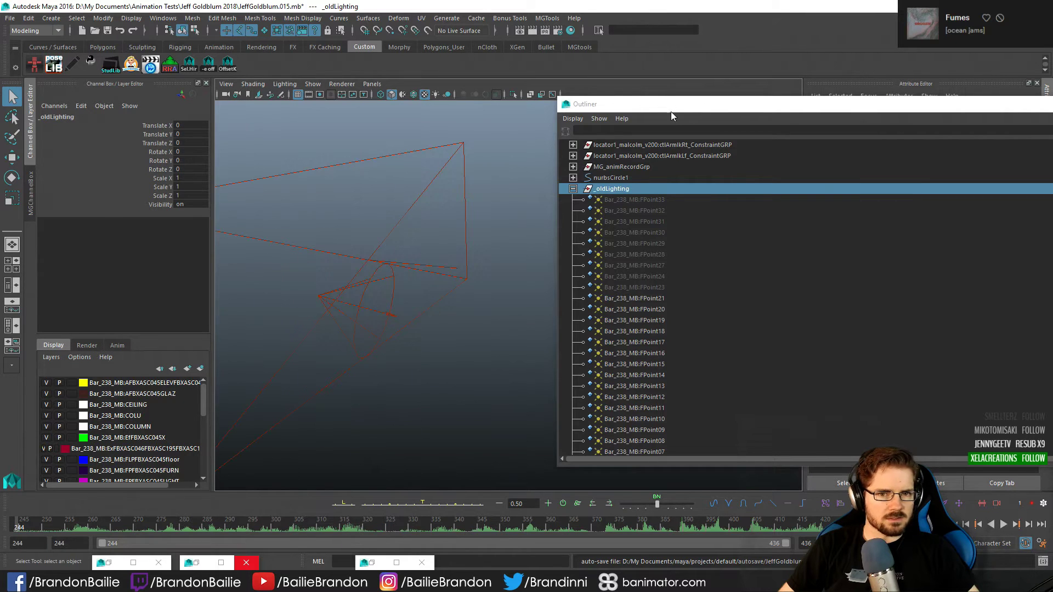
{"action": "left_click_drag", "start_coordinate": [670, 104], "coordinate": [1052, 105]}
{"action": "left_click_drag", "start_coordinate": [554, 275], "coordinate": [597, 270], "text": "alt"}
{"action": "right_click_drag", "start_coordinate": [597, 271], "coordinate": [425, 272], "text": "alt"}
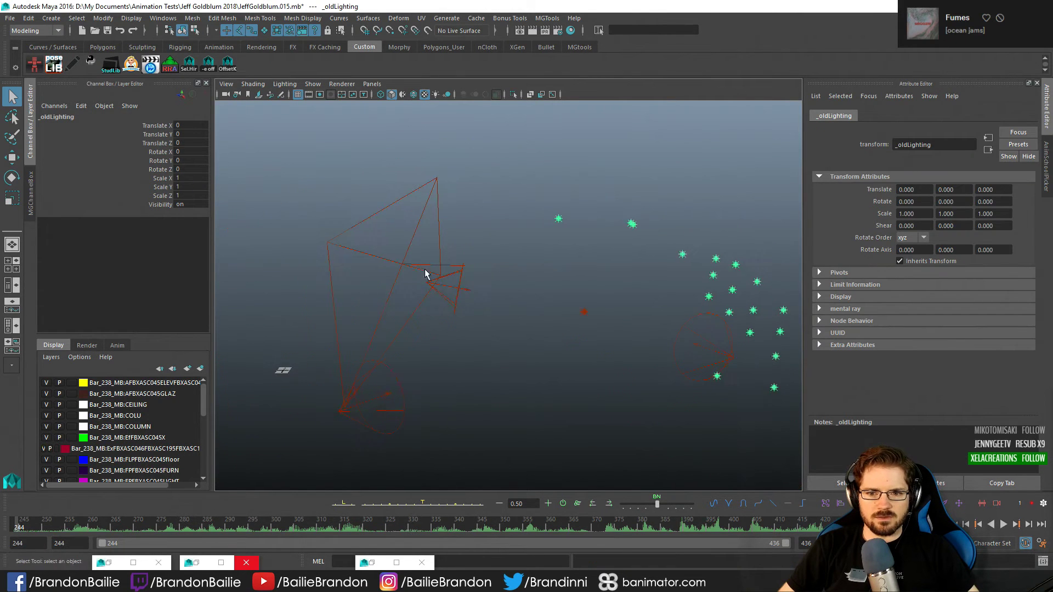
{"action": "left_click_drag", "start_coordinate": [426, 272], "coordinate": [468, 274], "text": "alt"}
Go through the hidden old point lights, temporarily reveal the FPoint44 group to check its placement and undo the reveal
{"action": "left_click_drag", "start_coordinate": [535, 275], "coordinate": [695, 299]}
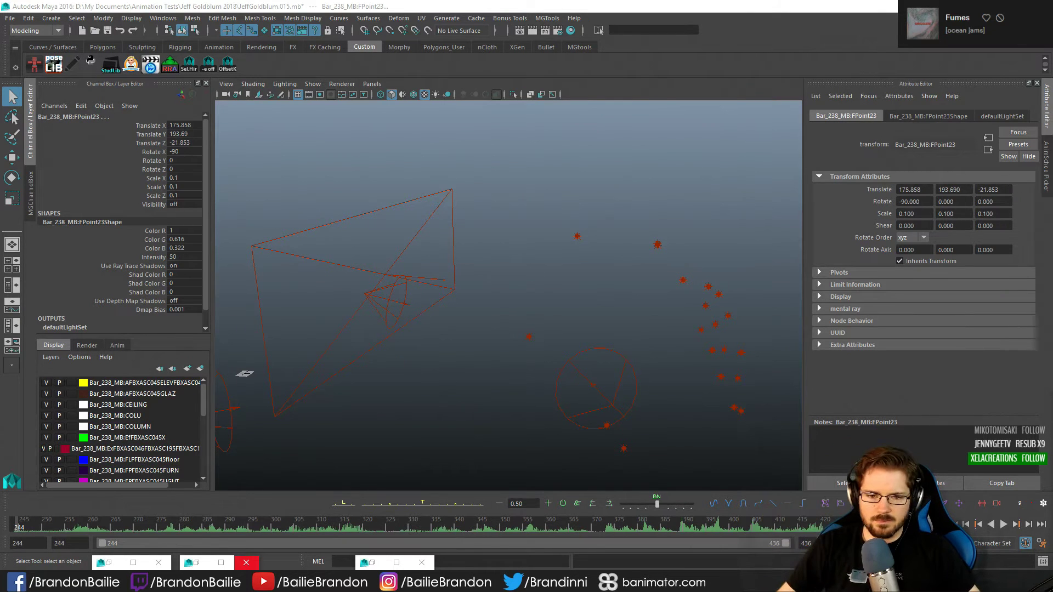
{"action": "key", "text": "ctrl+z"}
{"action": "middle_click_drag", "start_coordinate": [533, 297], "coordinate": [571, 319], "text": "alt"}
{"action": "left_click_drag", "start_coordinate": [570, 320], "coordinate": [601, 329], "text": "alt"}
{"action": "key", "text": "ctrl+h"}
{"action": "right_click_drag", "start_coordinate": [602, 329], "coordinate": [534, 323], "text": "alt"}
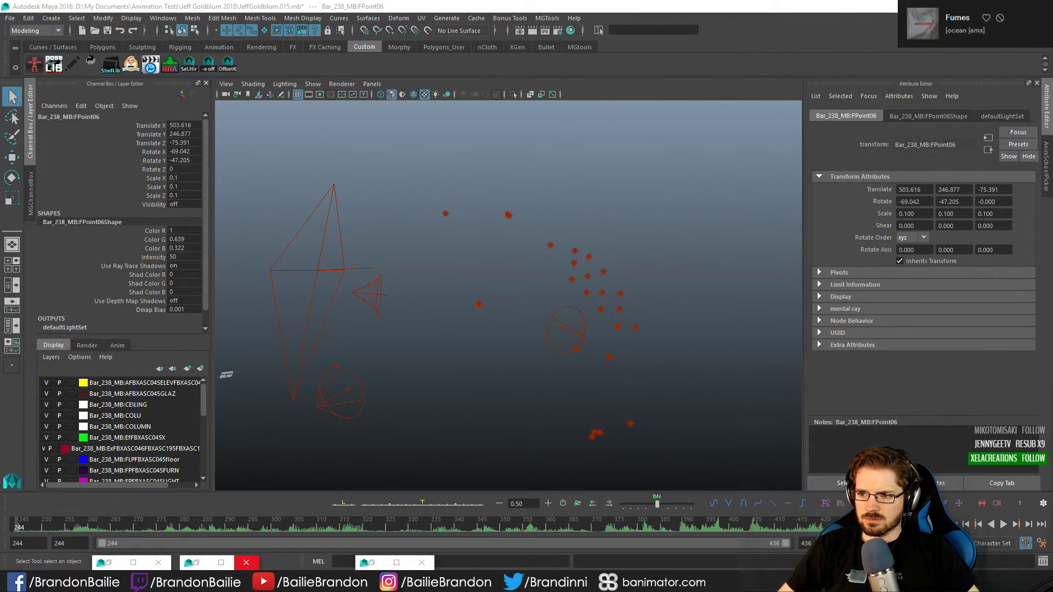
{"action": "key", "text": "shift+h"}
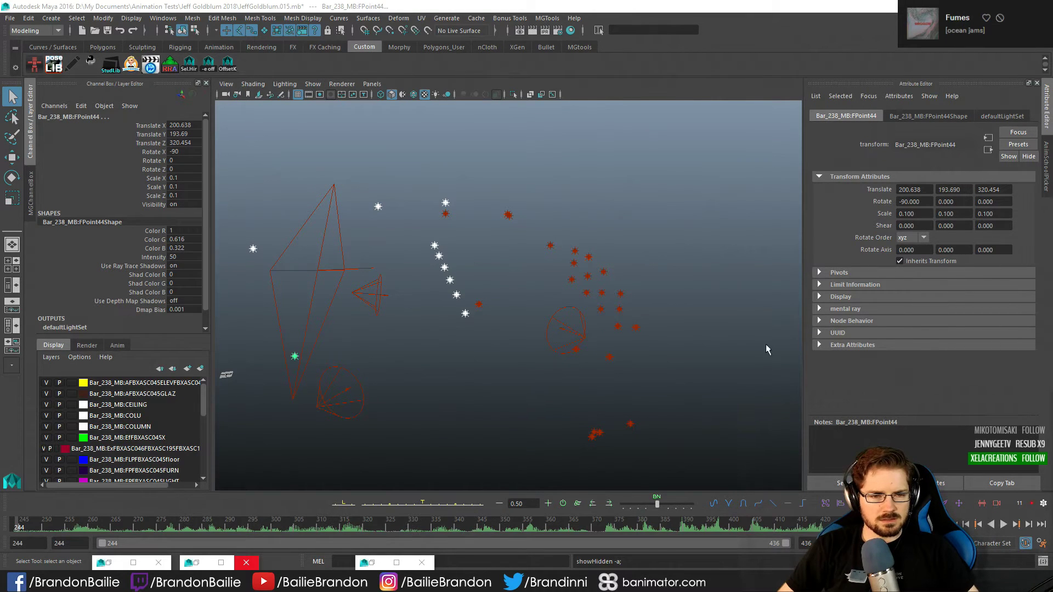
{"action": "left_click_drag", "start_coordinate": [768, 347], "coordinate": [472, 337], "text": "alt"}
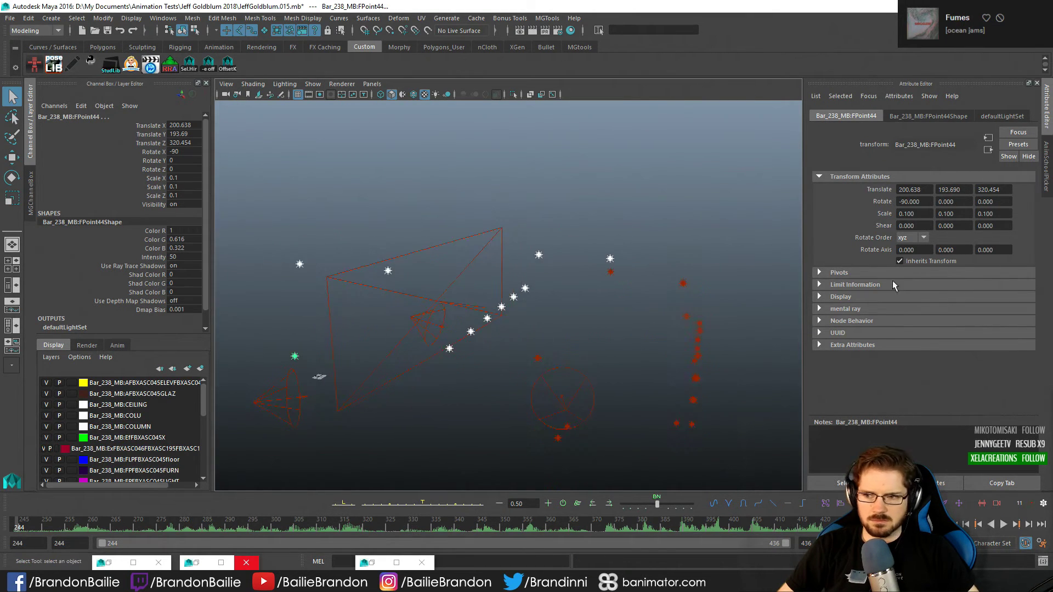
{"action": "key", "text": "ctrl+z"}
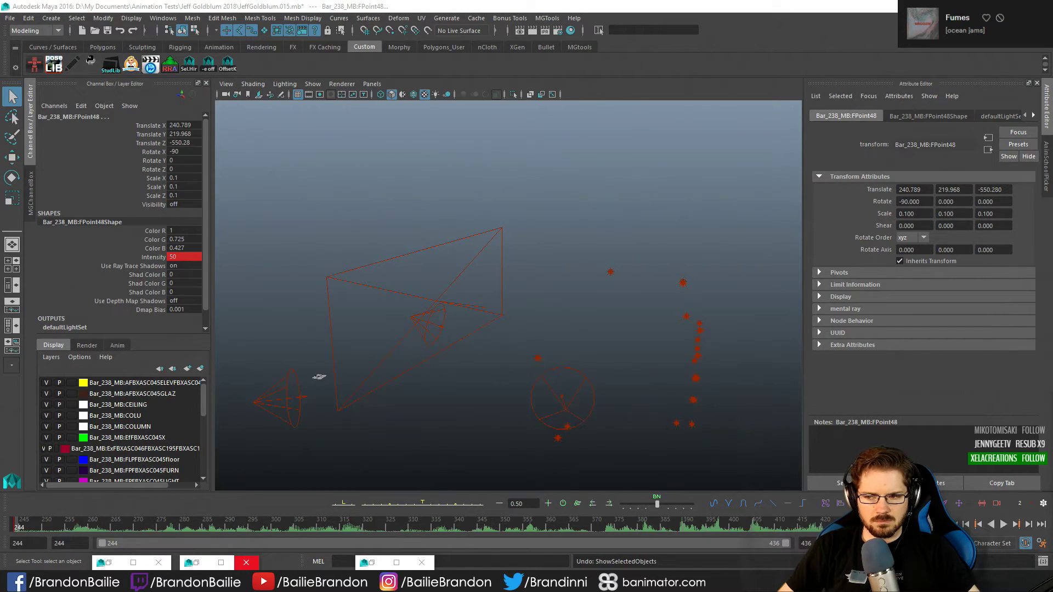
Temporarily reveal the FPoint48 and FPoint33 light groups to check their placement, hiding each group again
{"action": "key", "text": "shift+h"}
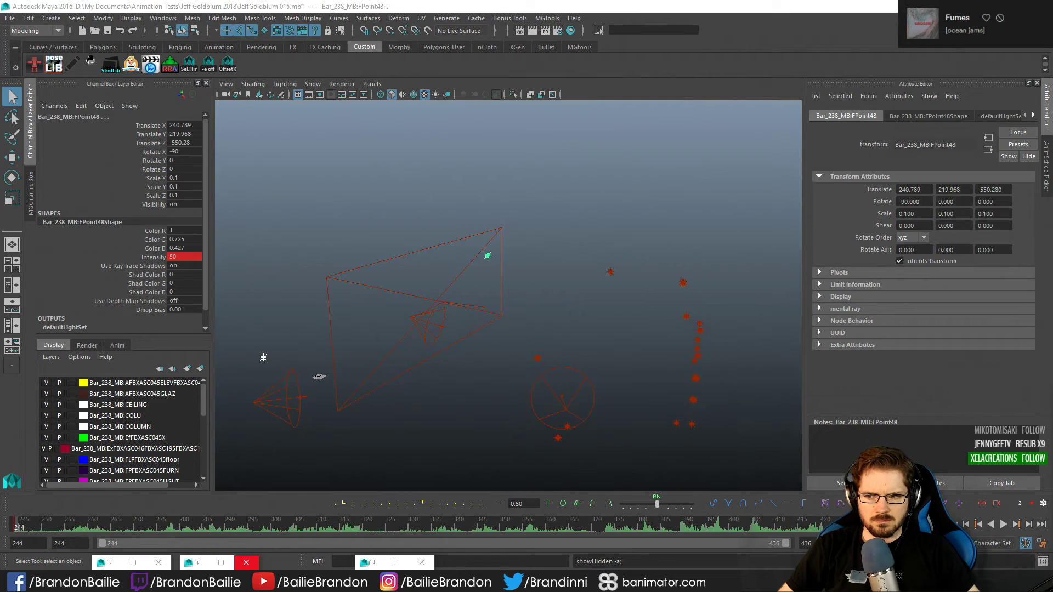
{"action": "key", "text": "ctrl+h"}
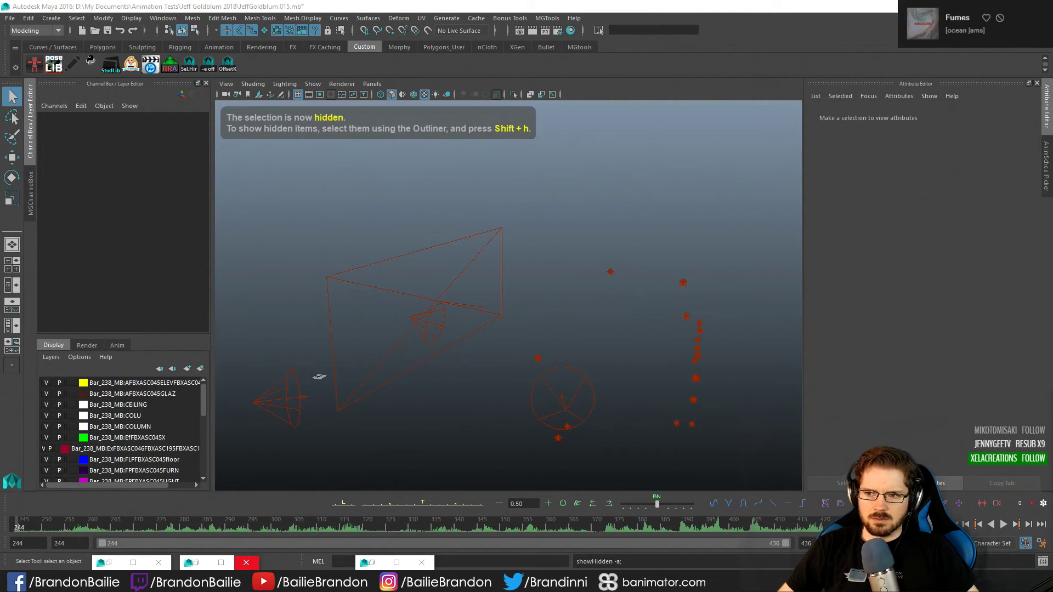
{"action": "key", "text": "ctrl+z"}
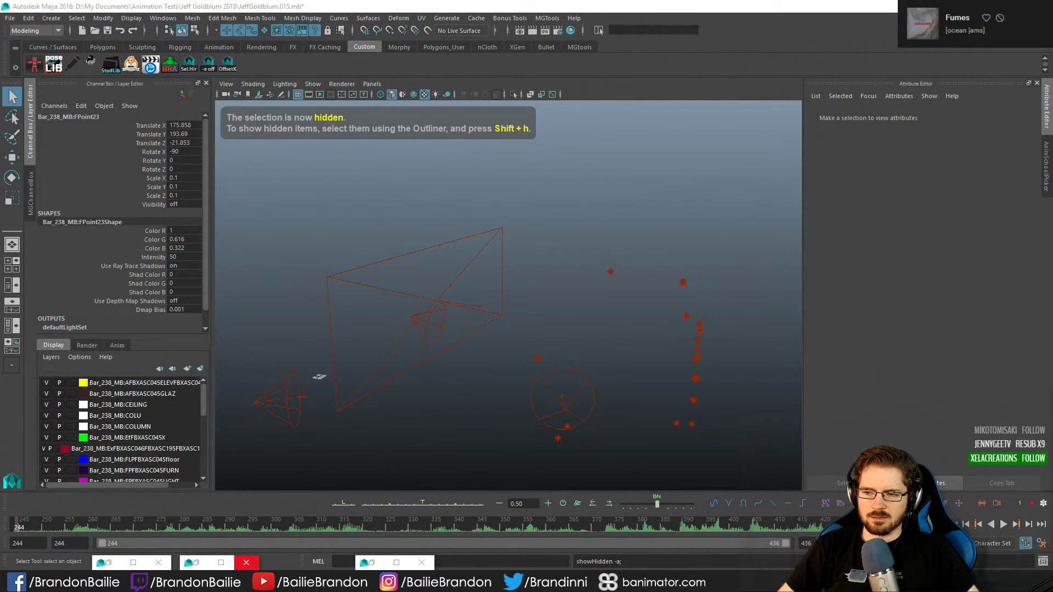
{"action": "key", "text": "ctrl+z"}
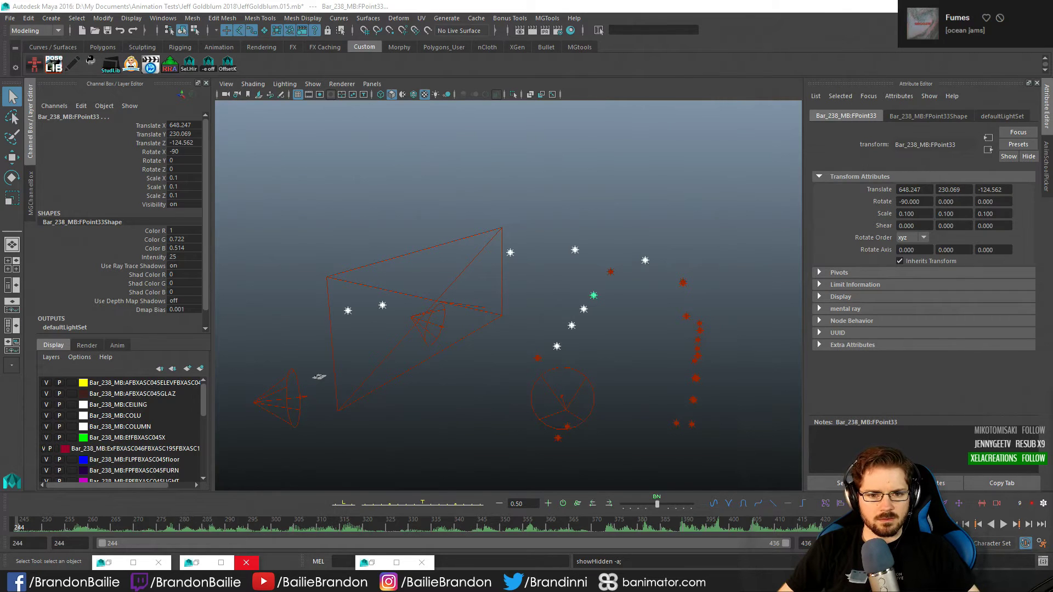
{"action": "key", "text": "ctrl+h"}
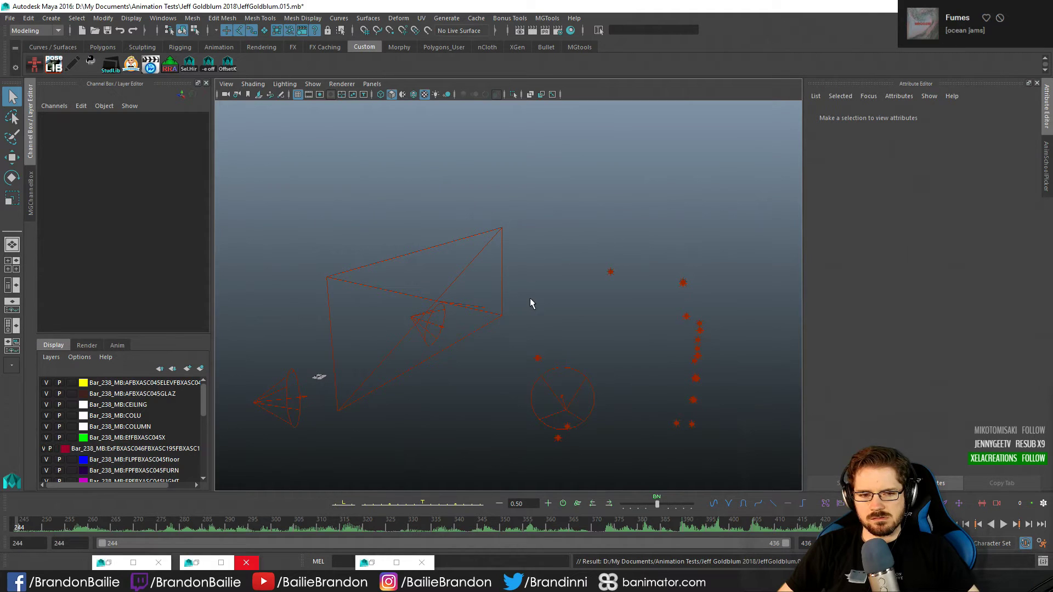
Try deleting the visible point-light cluster that includes FPoint49, undo the deletion and clear the selection
{"action": "mouse_move", "coordinate": [530, 299]}
{"action": "left_mouse_down", "text": "alt"}
{"action": "mouse_move", "coordinate": [547, 287]}
{"action": "mouse_move", "coordinate": [472, 291]}
{"action": "mouse_move", "coordinate": [501, 294]}
{"action": "mouse_move", "coordinate": [433, 310]}
{"action": "mouse_move", "coordinate": [510, 307]}
{"action": "mouse_move", "coordinate": [521, 277]}
{"action": "mouse_move", "coordinate": [529, 295]}
{"action": "left_mouse_up", "text": "alt"}
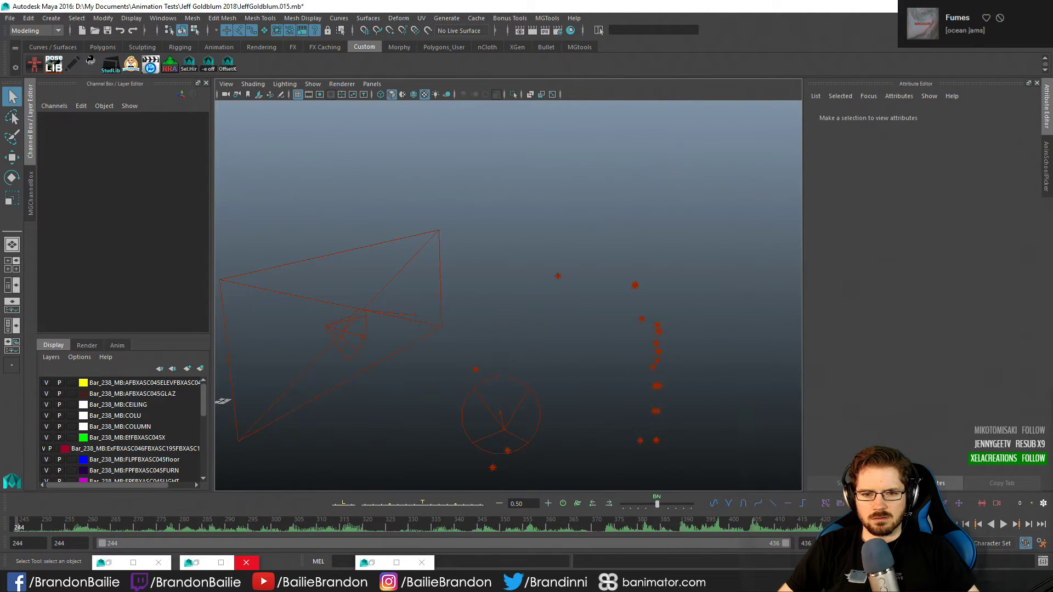
{"action": "left_click_drag", "start_coordinate": [626, 273], "coordinate": [700, 343]}
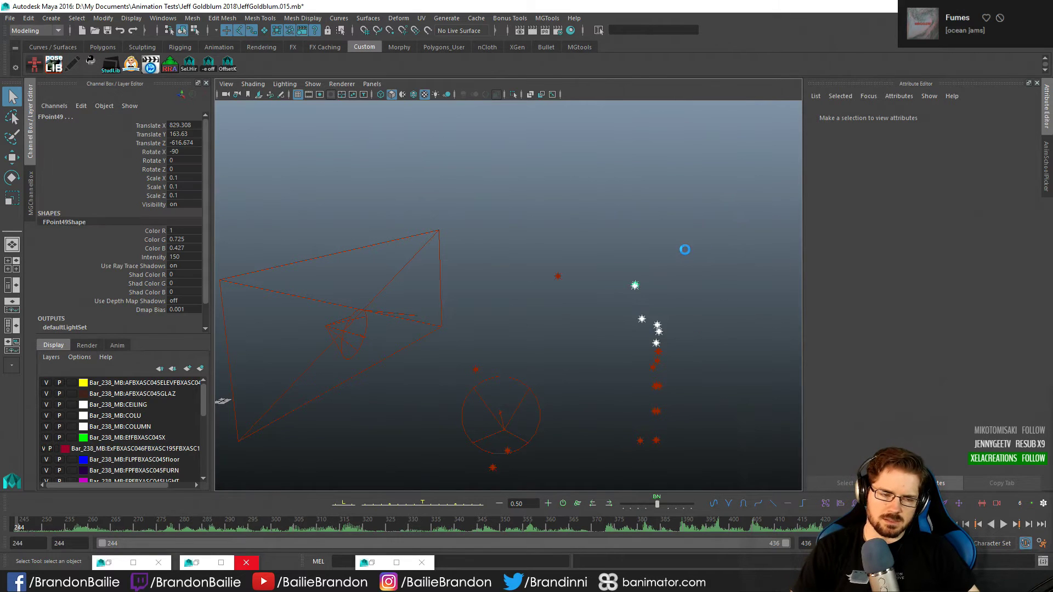
{"action": "key", "text": "Delete"}
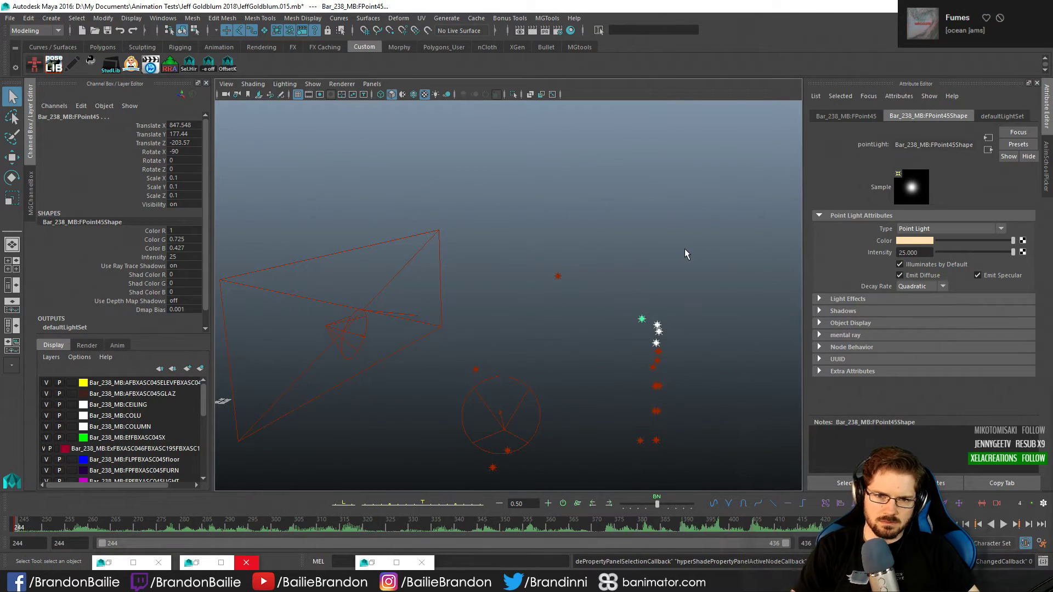
{"action": "key", "text": "ctrl+z"}
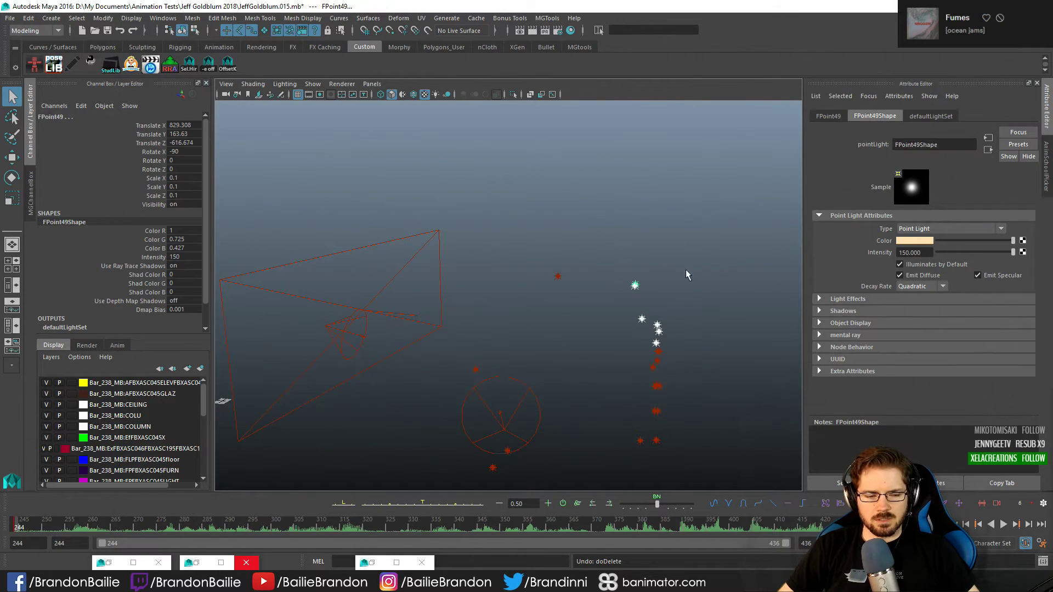
{"action": "left_click", "coordinate": [683, 290]}
Try to delete the single point light FPoint14 from the old lighting
{"action": "left_click_drag", "start_coordinate": [683, 316], "coordinate": [483, 393], "text": "alt"}
{"action": "left_click_drag", "start_coordinate": [615, 386], "coordinate": [576, 275], "text": "alt"}
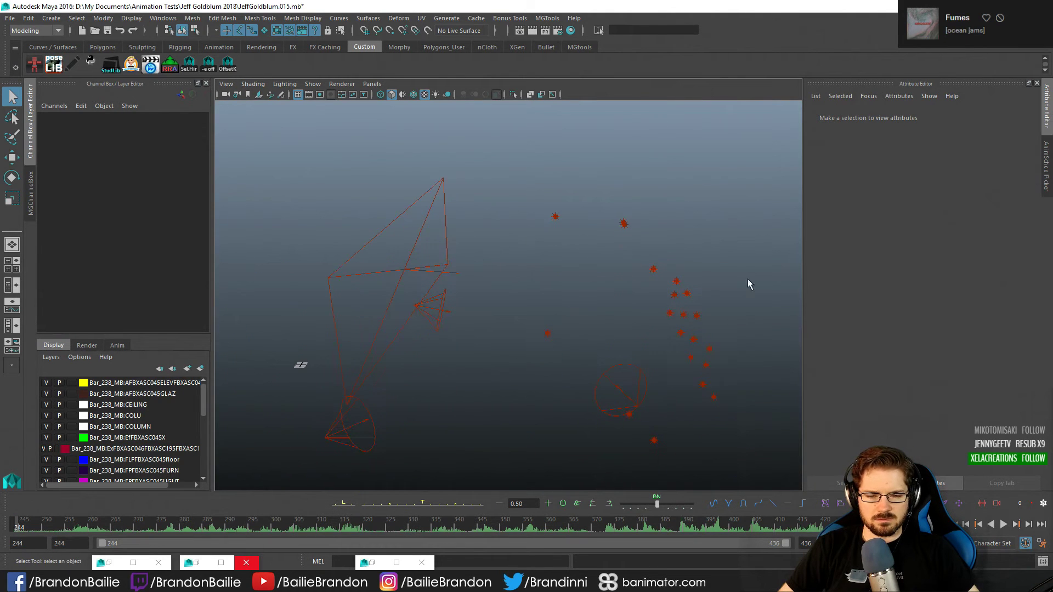
{"action": "left_click", "coordinate": [693, 338]}
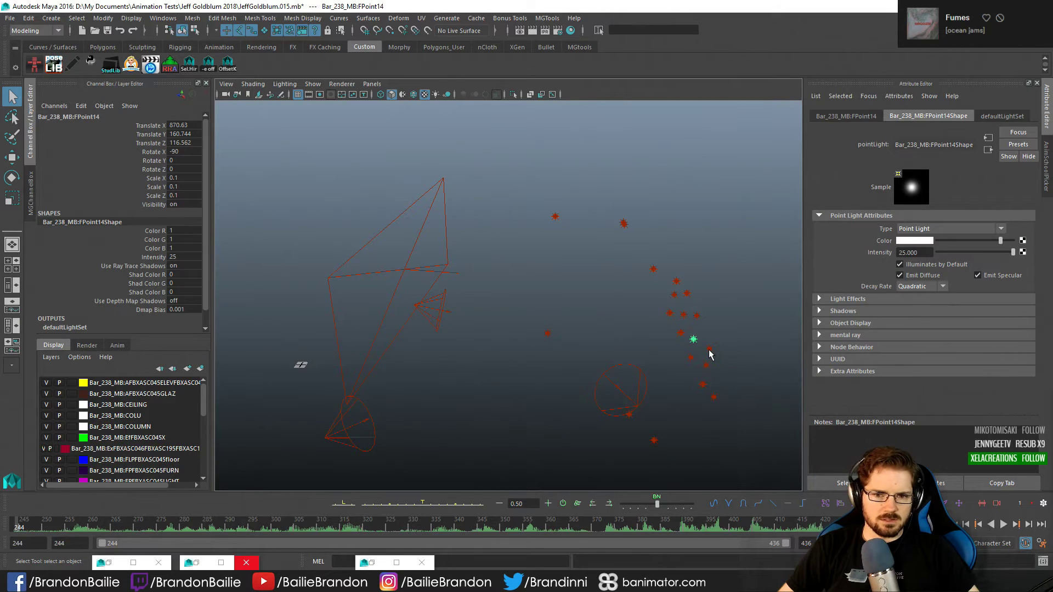
{"action": "key", "text": "Delete"}
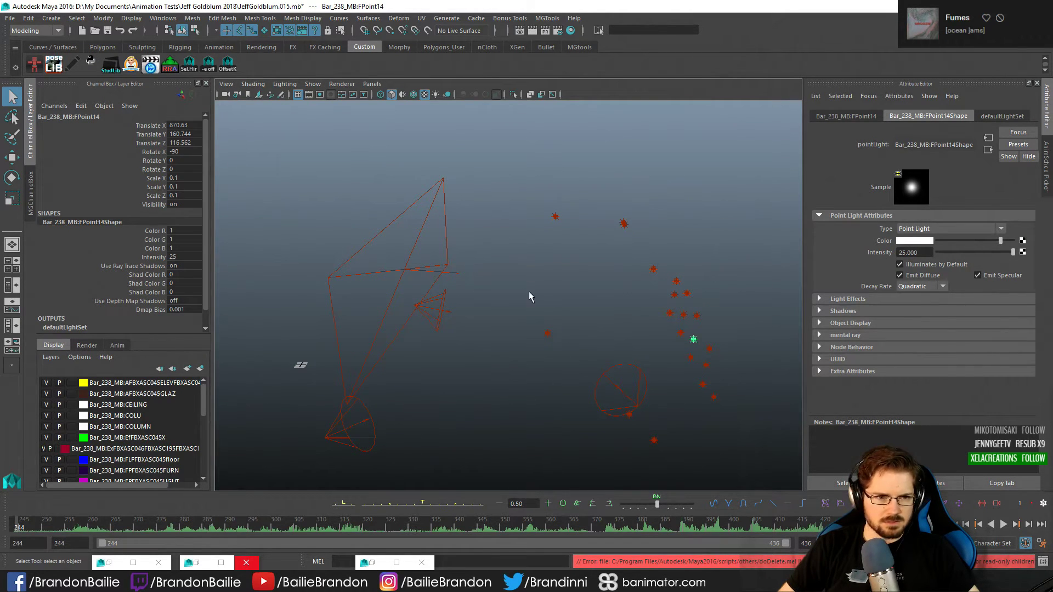
{"action": "left_click", "coordinate": [546, 292]}
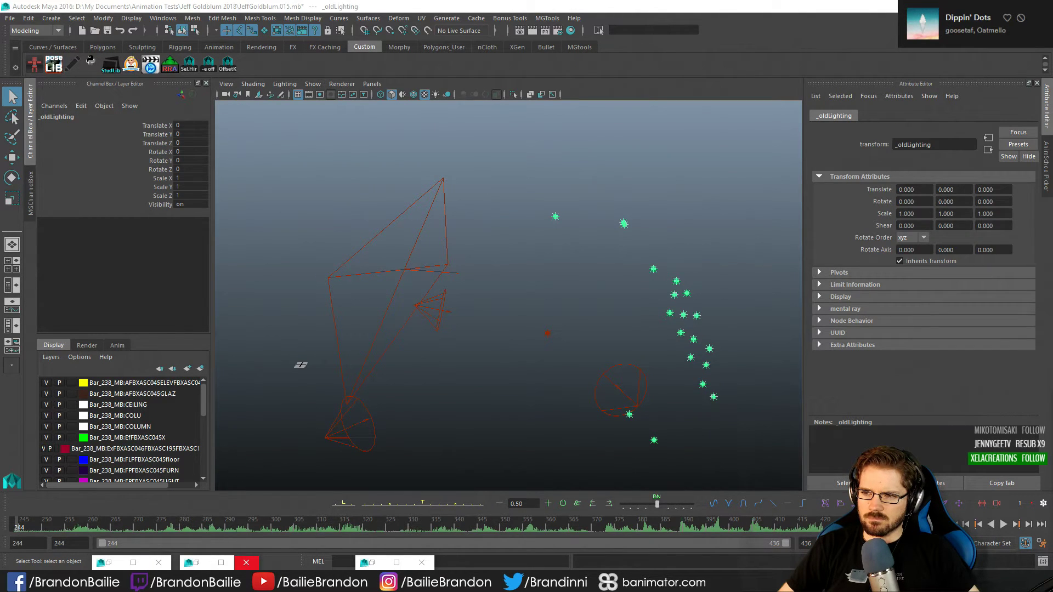
Show all object types in the perspective view, select the hidden FPoint23 light group and examine the chandelier area
{"action": "left_click", "coordinate": [691, 208]}
{"action": "left_click", "coordinate": [312, 84]}
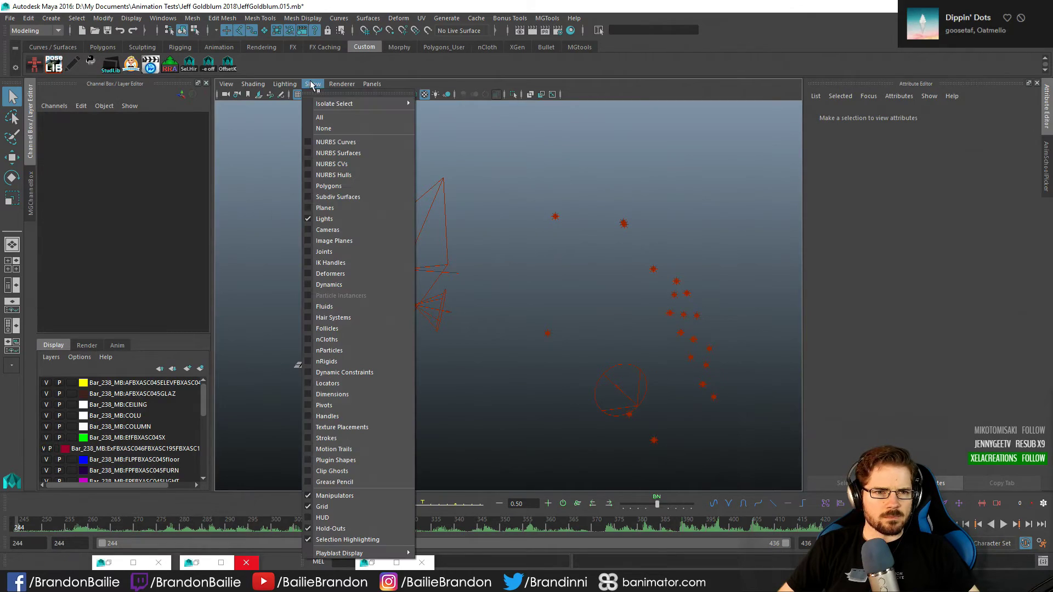
{"action": "left_click", "coordinate": [320, 118]}
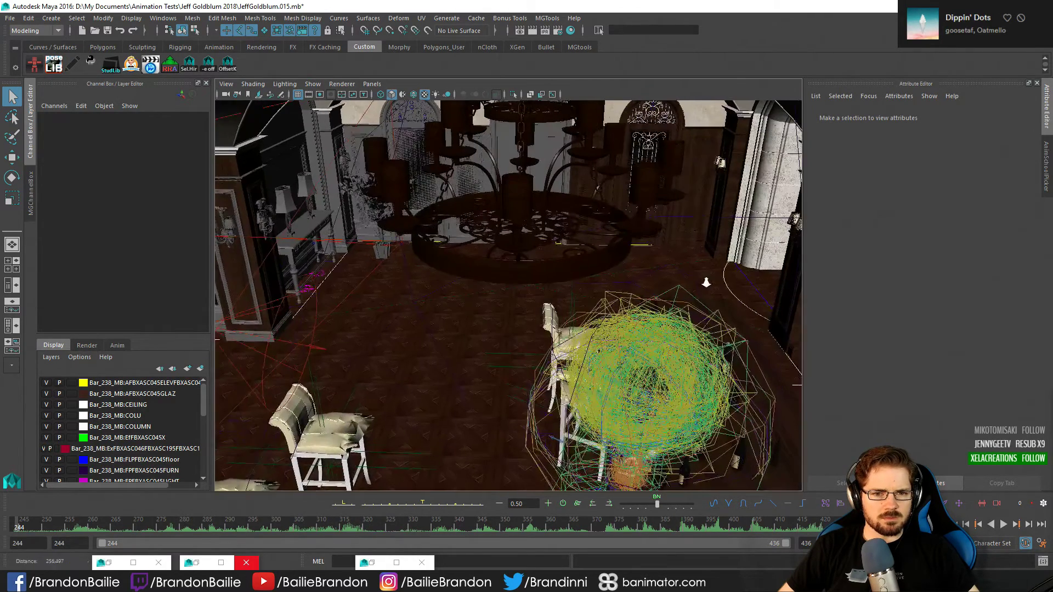
{"action": "middle_click_drag", "start_coordinate": [607, 289], "coordinate": [574, 320], "text": "alt"}
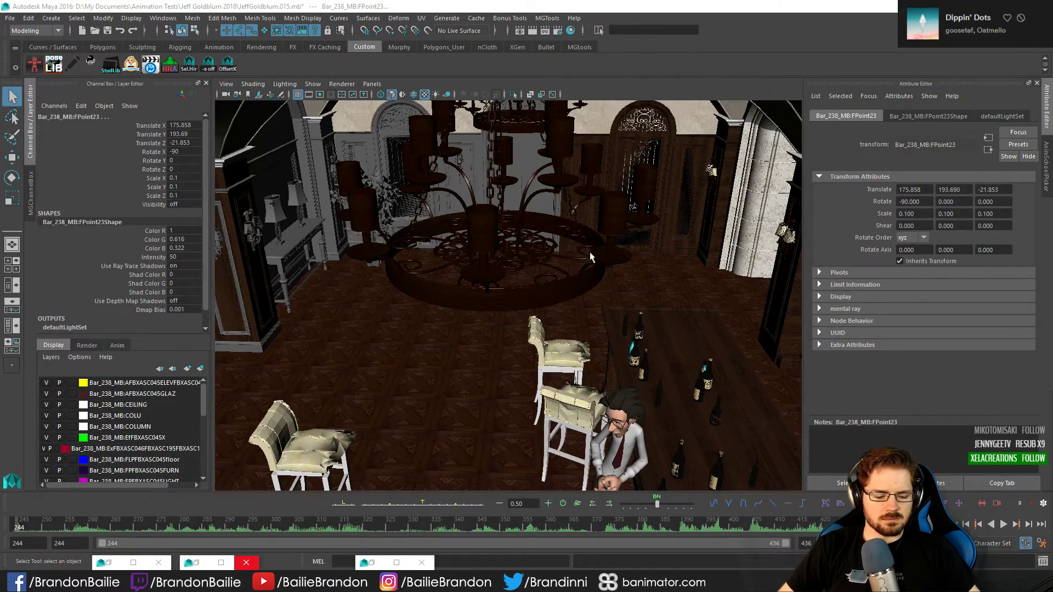
{"action": "left_click_drag", "start_coordinate": [549, 289], "coordinate": [544, 248], "text": "alt"}
{"action": "middle_click_drag", "start_coordinate": [544, 248], "coordinate": [422, 337], "text": "alt"}
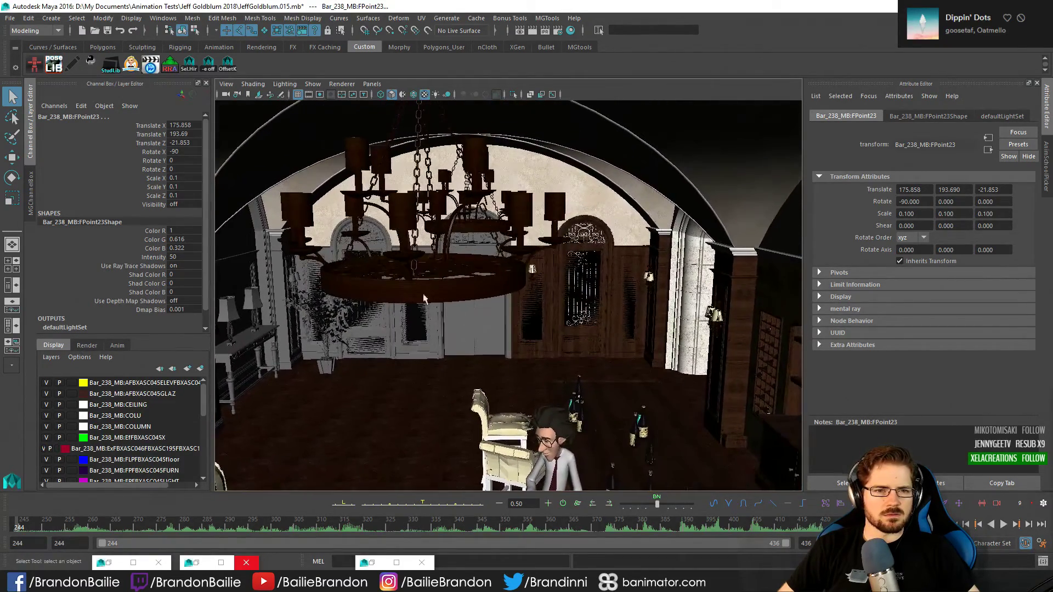
Hide the polygons, reveal the selected FPoint23 light group and display lights in the viewport to check their placement
{"action": "left_click", "coordinate": [312, 84]}
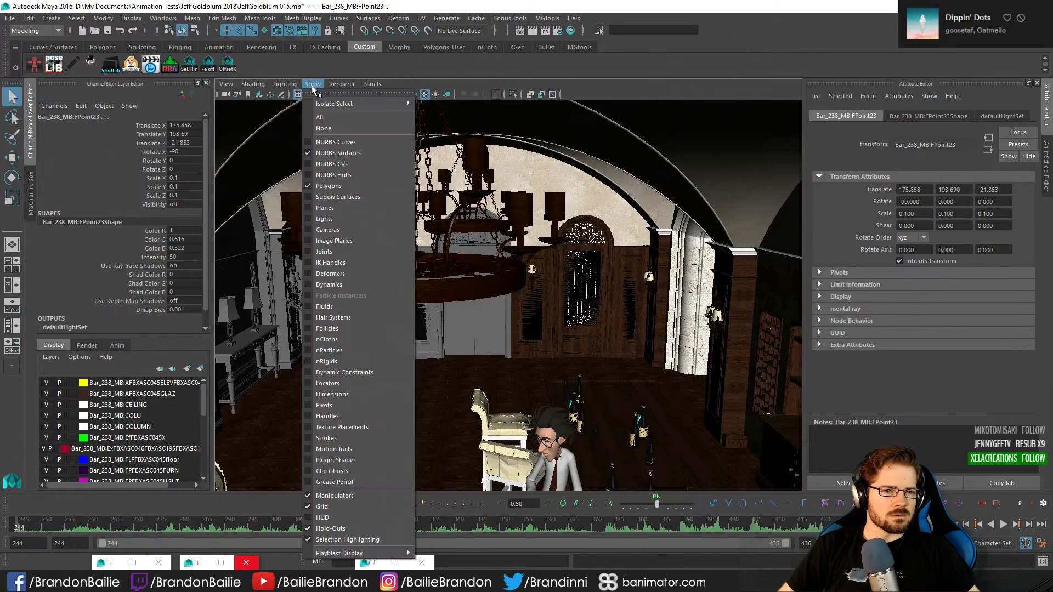
{"action": "left_click", "coordinate": [352, 186]}
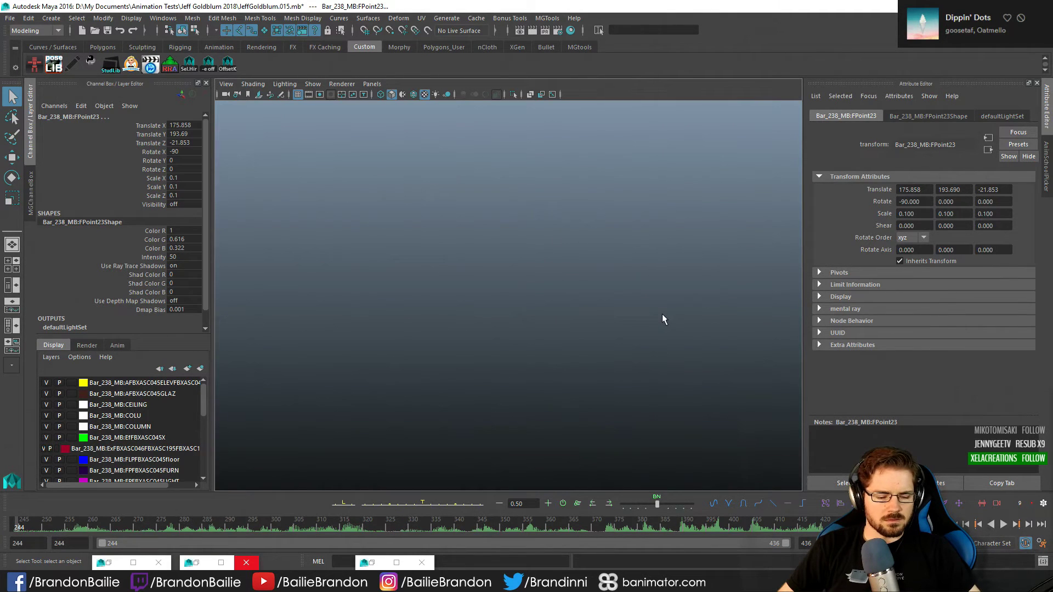
{"action": "key", "text": "shift+h"}
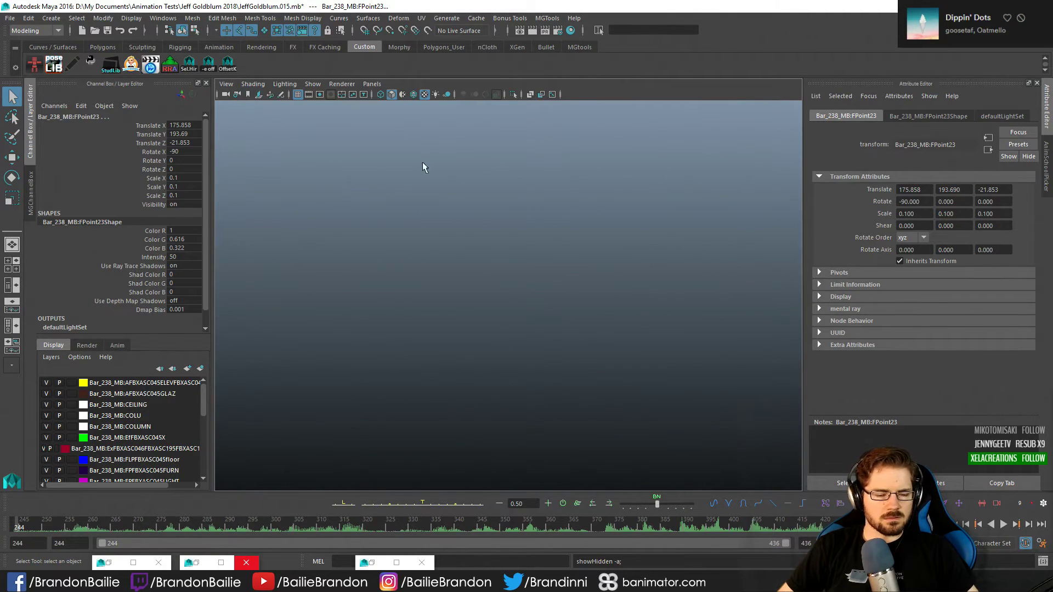
{"action": "left_click", "coordinate": [313, 84]}
{"action": "left_click", "coordinate": [355, 217]}
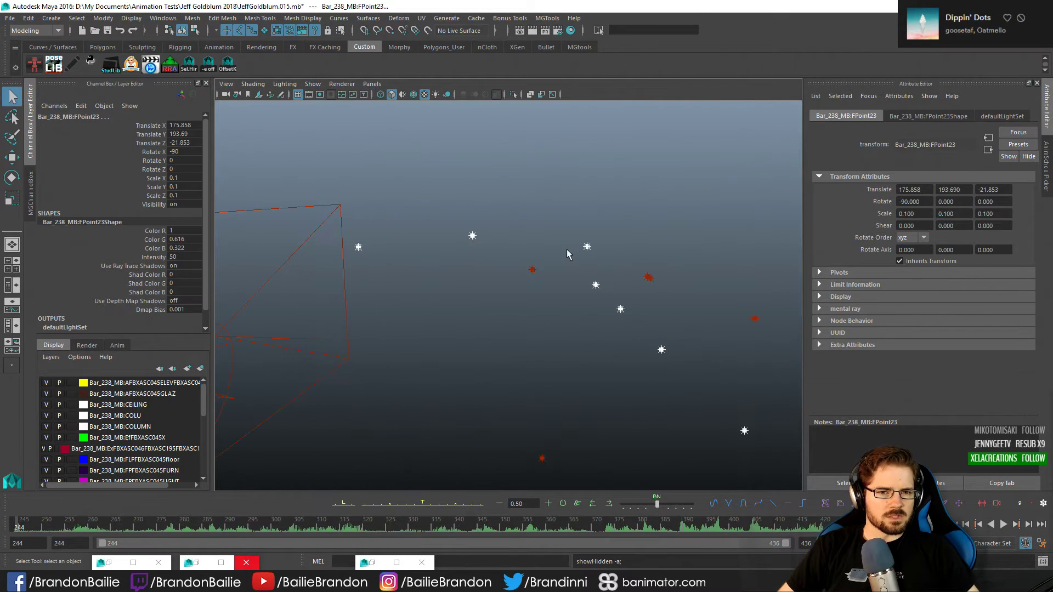
{"action": "left_click_drag", "start_coordinate": [568, 292], "coordinate": [567, 291], "text": "alt"}
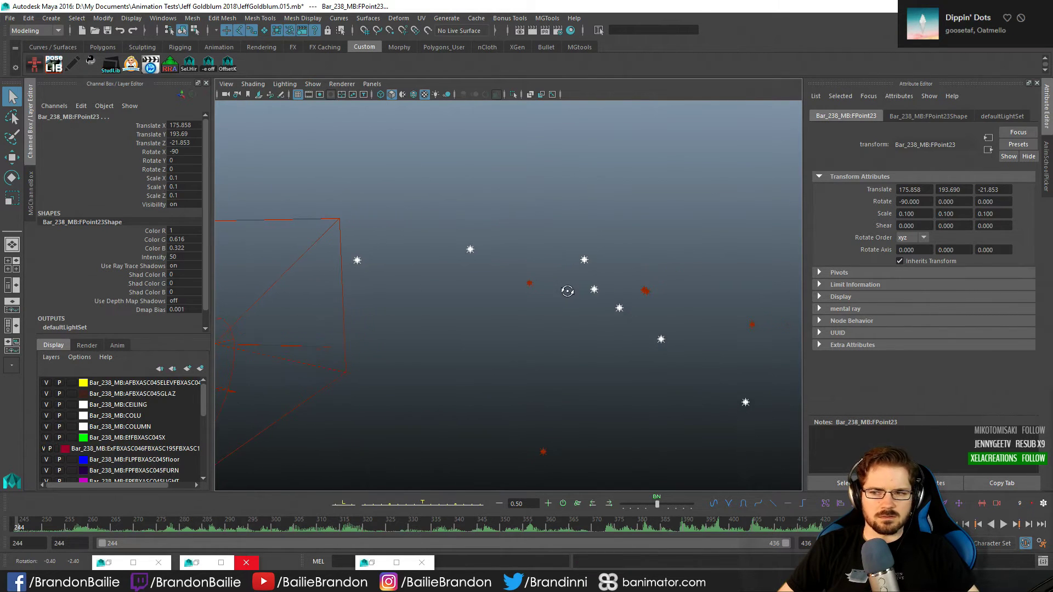
Hide the FPoint23 light group, then temporarily reveal the FPoint44 group to compare its placement and hide it again
{"action": "key", "text": "ctrl+h"}
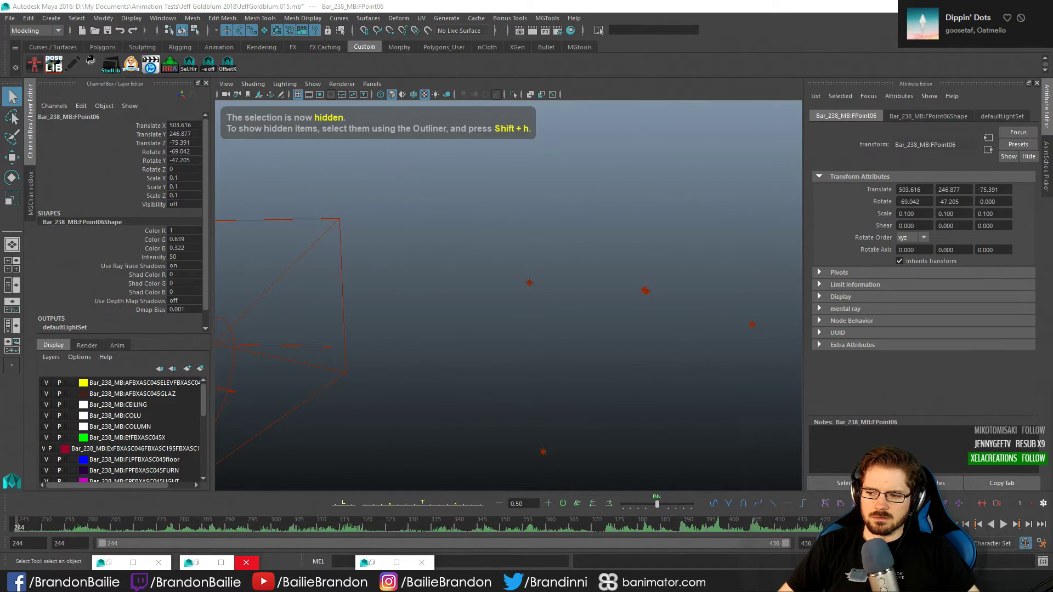
{"action": "key", "text": "shift+h"}
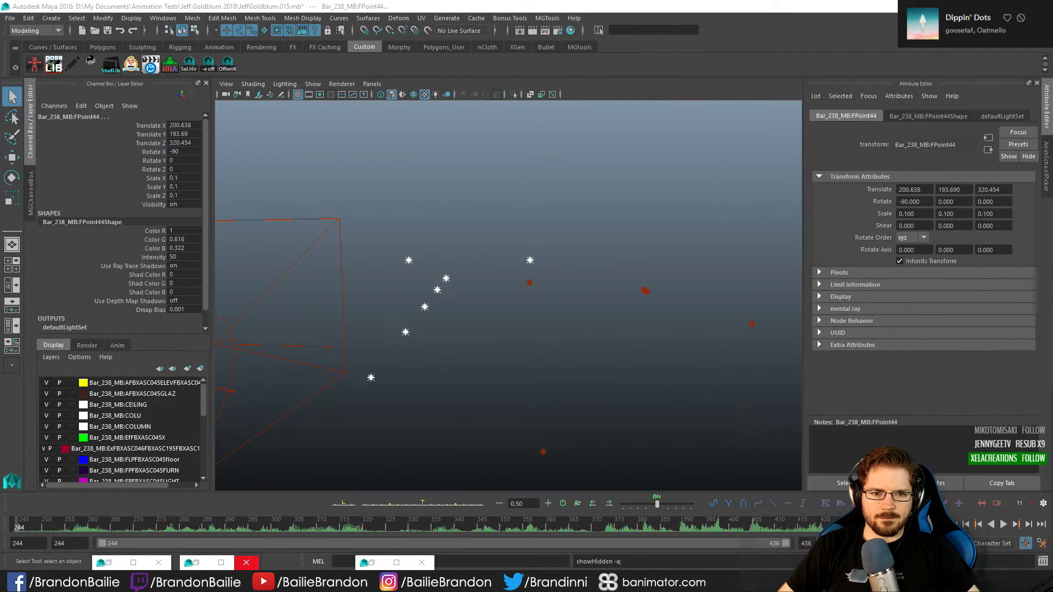
{"action": "key", "text": "ctrl+h"}
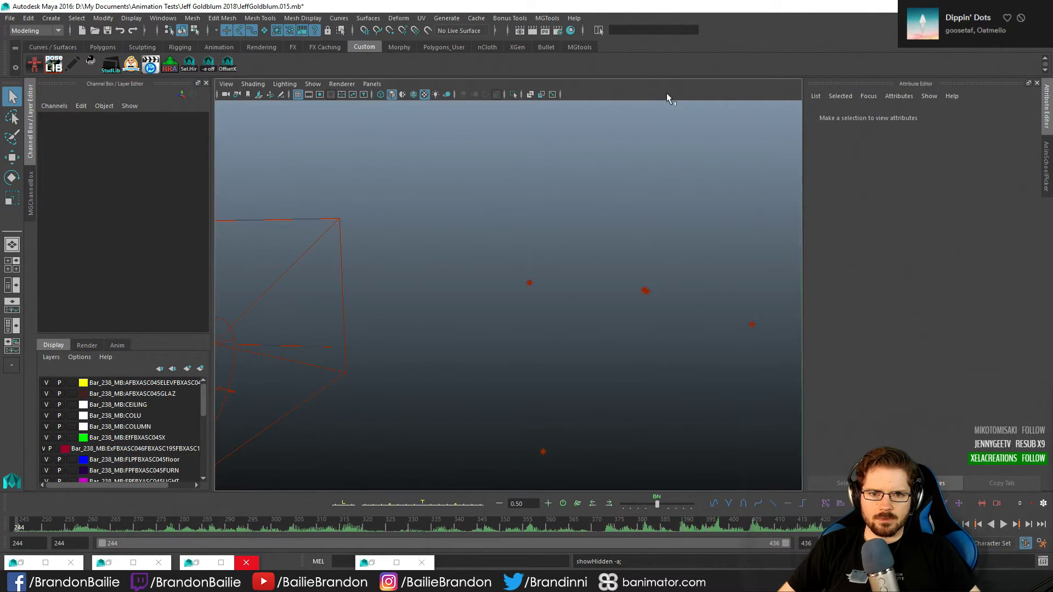
Return to the shot camera view of the character and hide the rig controls
{"action": "key", "text": "space"}
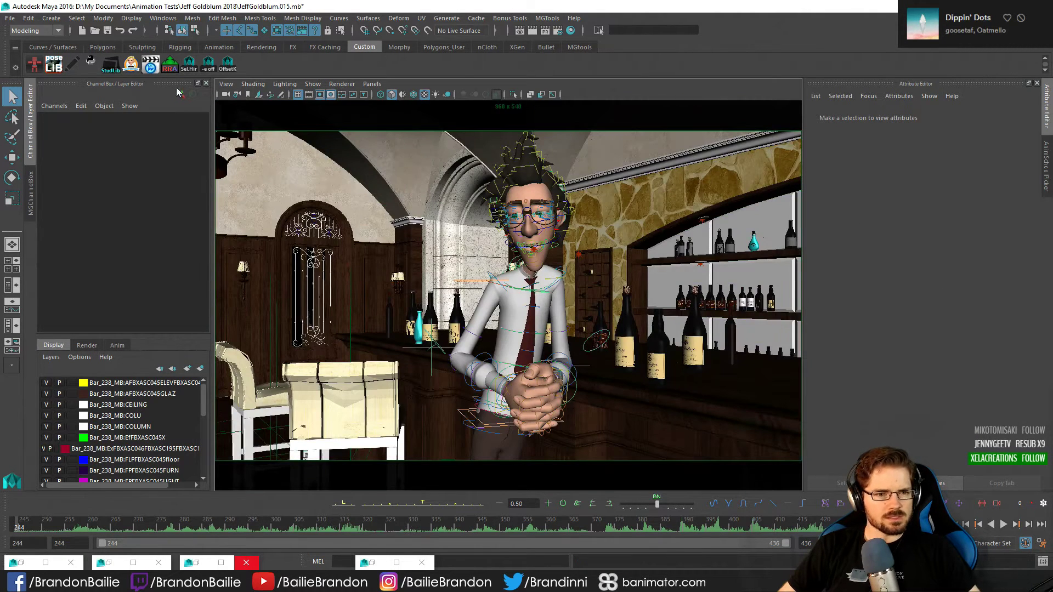
{"action": "key", "text": "alt+1"}
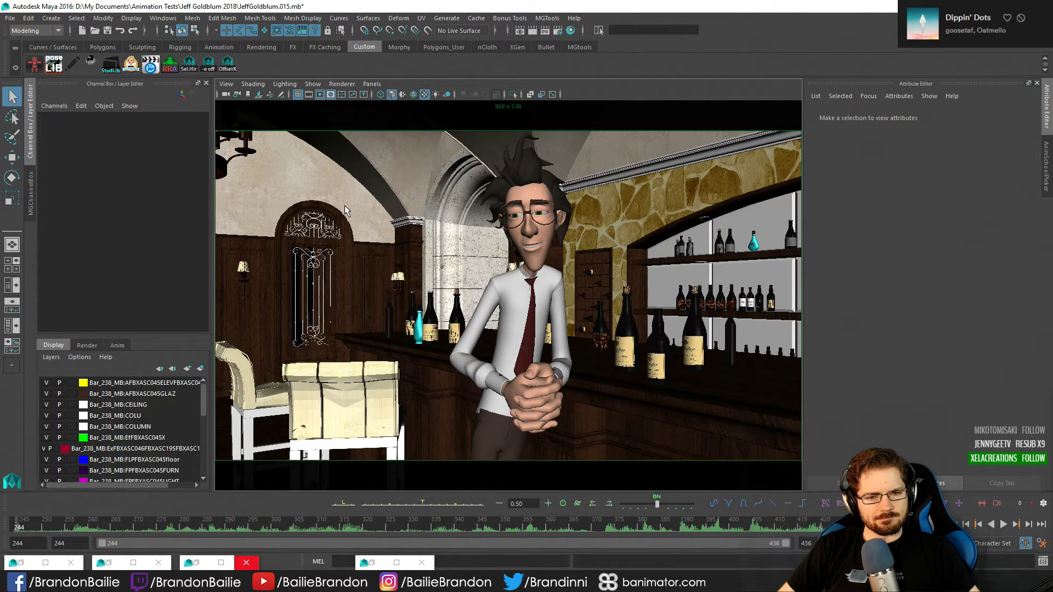
Duplicate the large area light beside the room in the perspective view and make the geometry see-through around the copy
{"action": "key", "text": "space"}
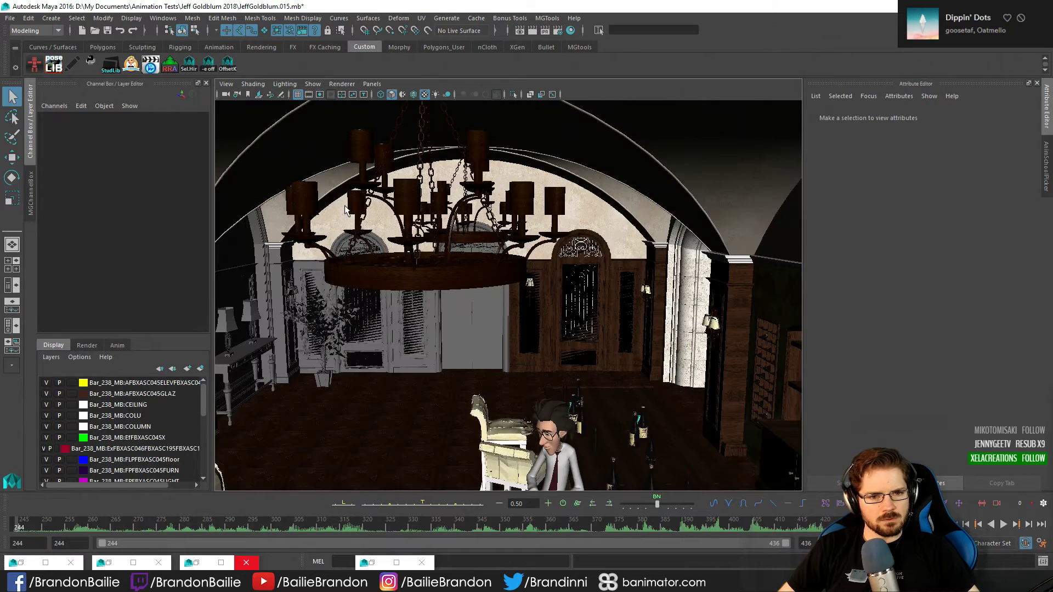
{"action": "key", "text": "alt+1"}
{"action": "left_click", "coordinate": [285, 349]}
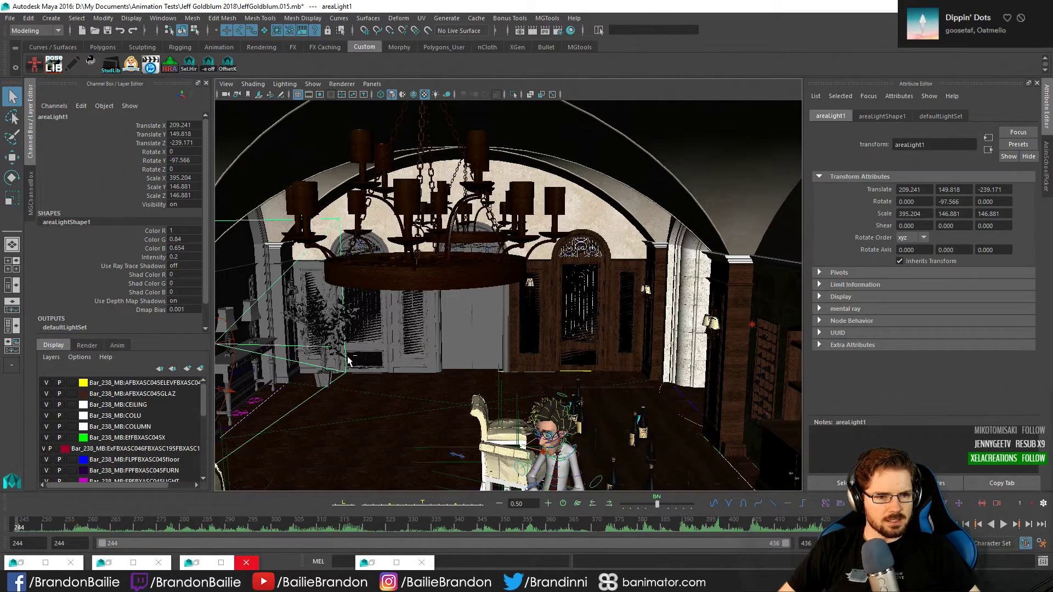
{"action": "key", "text": "ctrl+d"}
{"action": "key", "text": "w"}
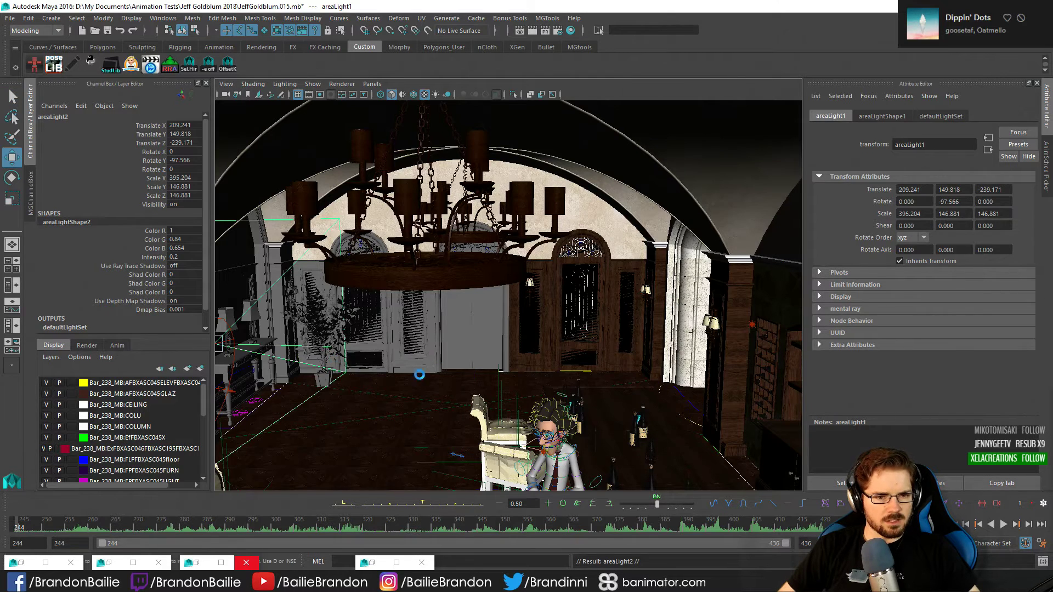
{"action": "key", "text": "f"}
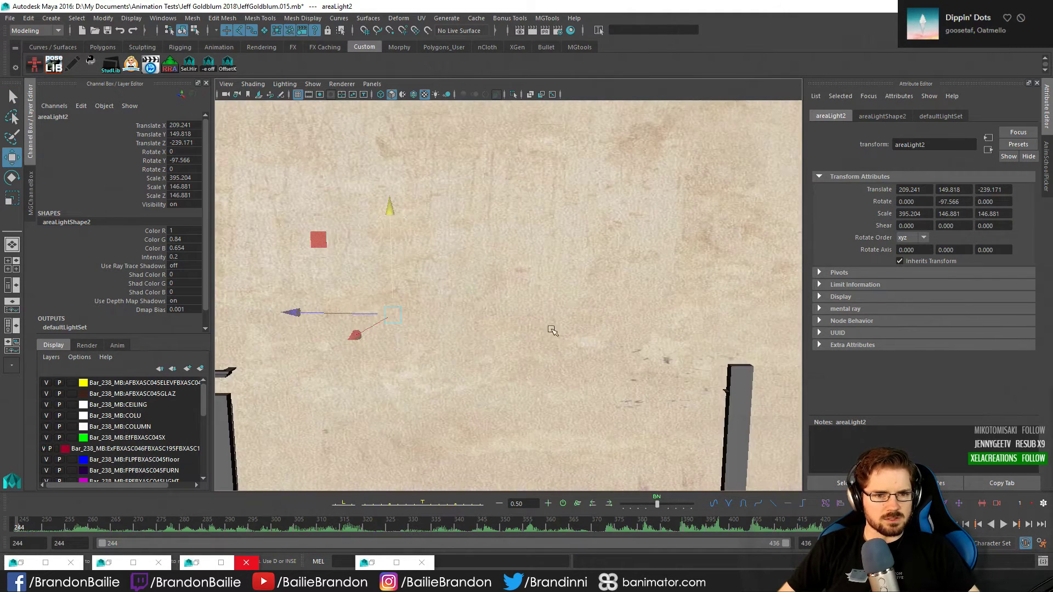
{"action": "key", "text": "alt+x"}
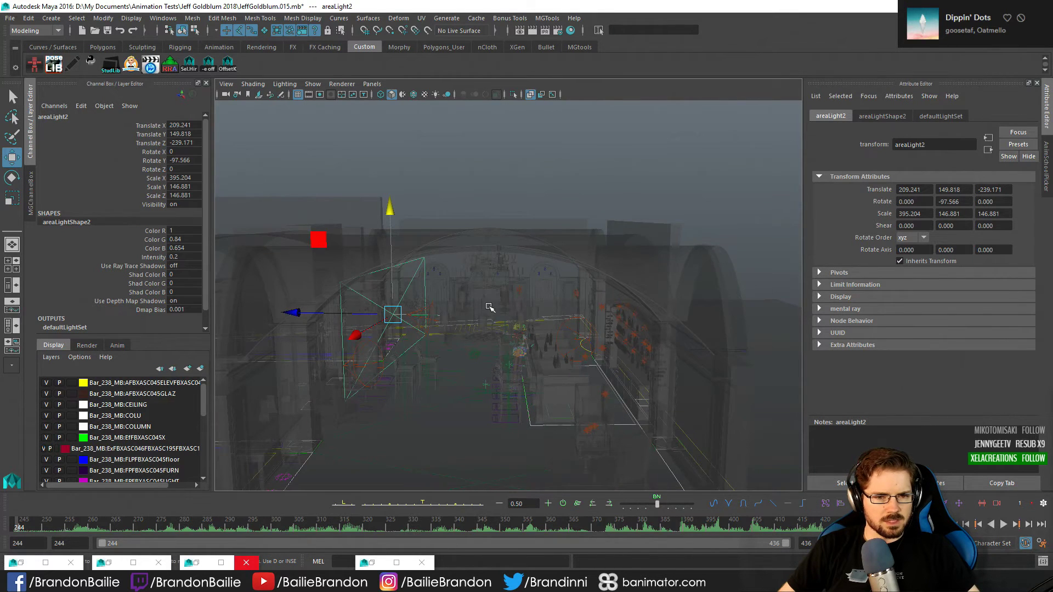
Move the duplicated area light outside the arched entrance, to about X 1286, Z -318, and rotate it to about 67° in Y
{"action": "left_click_drag", "start_coordinate": [488, 306], "coordinate": [470, 337], "text": "alt"}
{"action": "left_click_drag", "start_coordinate": [276, 363], "coordinate": [767, 412]}
{"action": "key", "text": "alt+e"}
{"action": "key", "text": "e"}
{"action": "key", "text": "q"}
{"action": "left_click_drag", "start_coordinate": [644, 384], "coordinate": [652, 349], "text": "alt"}
{"action": "key", "text": "w"}
{"action": "key", "text": "ctrl+z"}
{"action": "key", "text": "e"}
{"action": "key", "text": "w"}
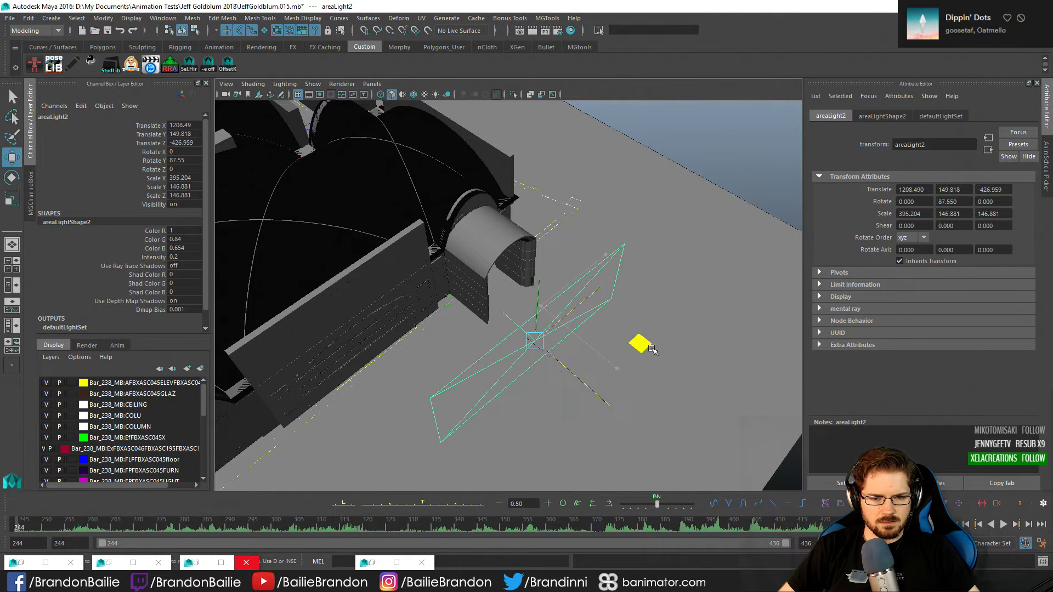
{"action": "key", "text": "e"}
{"action": "left_click_drag", "start_coordinate": [583, 426], "coordinate": [542, 428]}
Return to the shot camera view, hide the rig controls and render the frame in V-Ray to check the new light
{"action": "key", "text": "space"}
{"action": "key", "text": "space"}
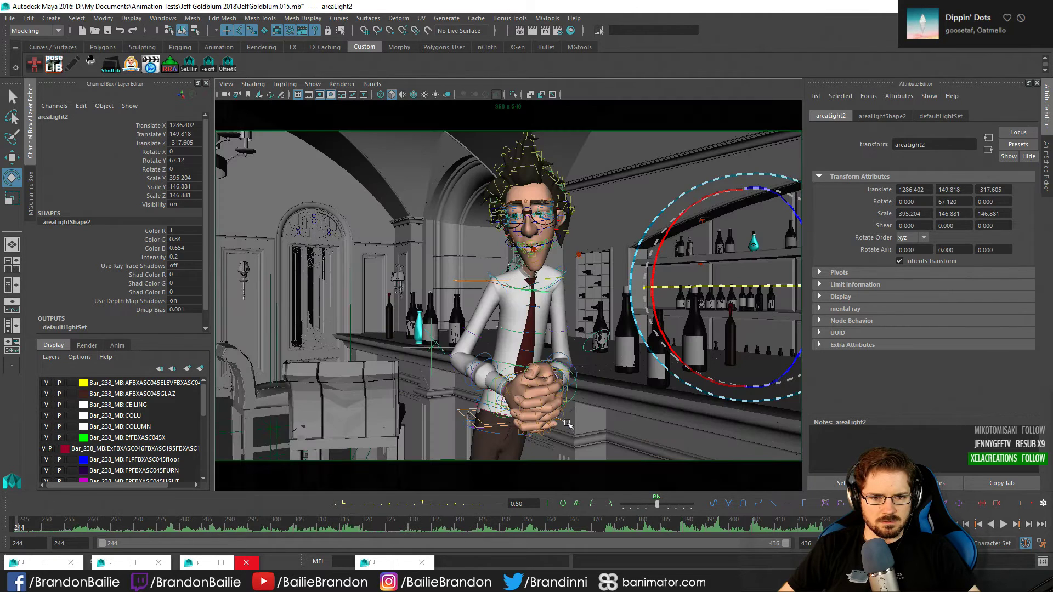
{"action": "key", "text": "alt+1"}
{"action": "key", "text": "q"}
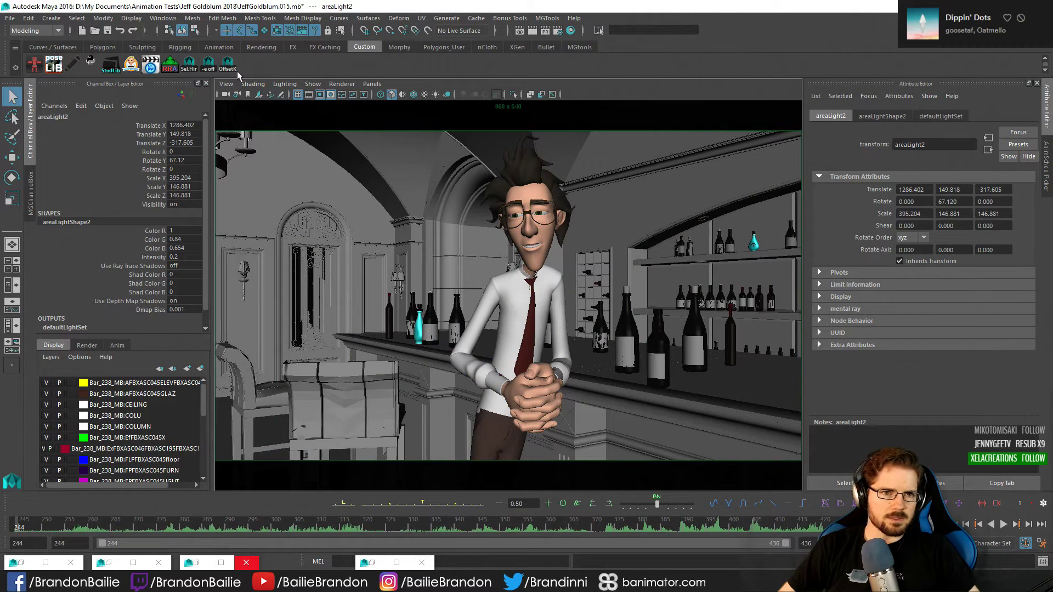
{"action": "left_click", "coordinate": [531, 31]}
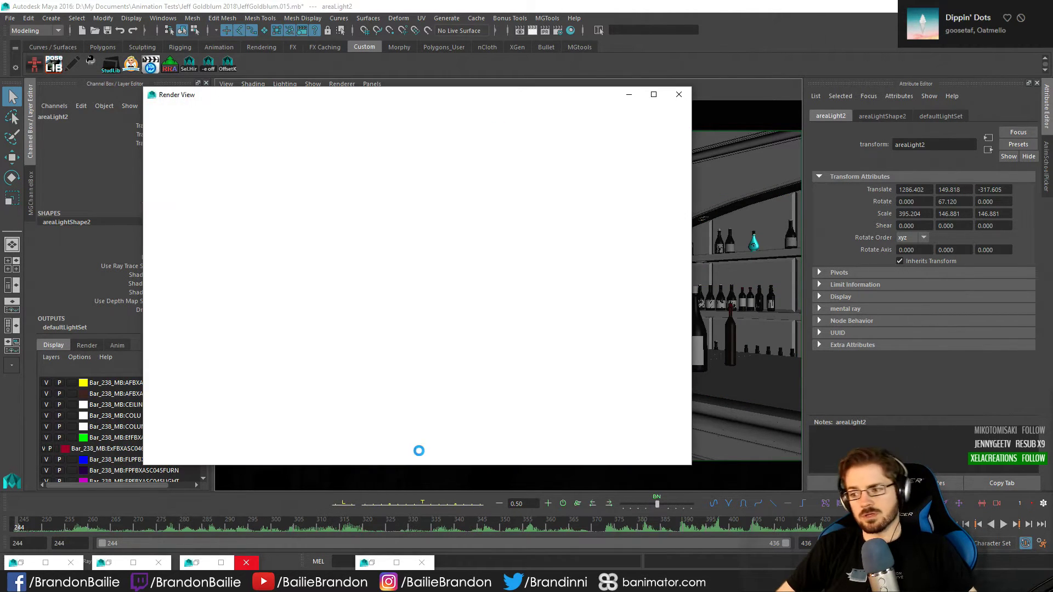
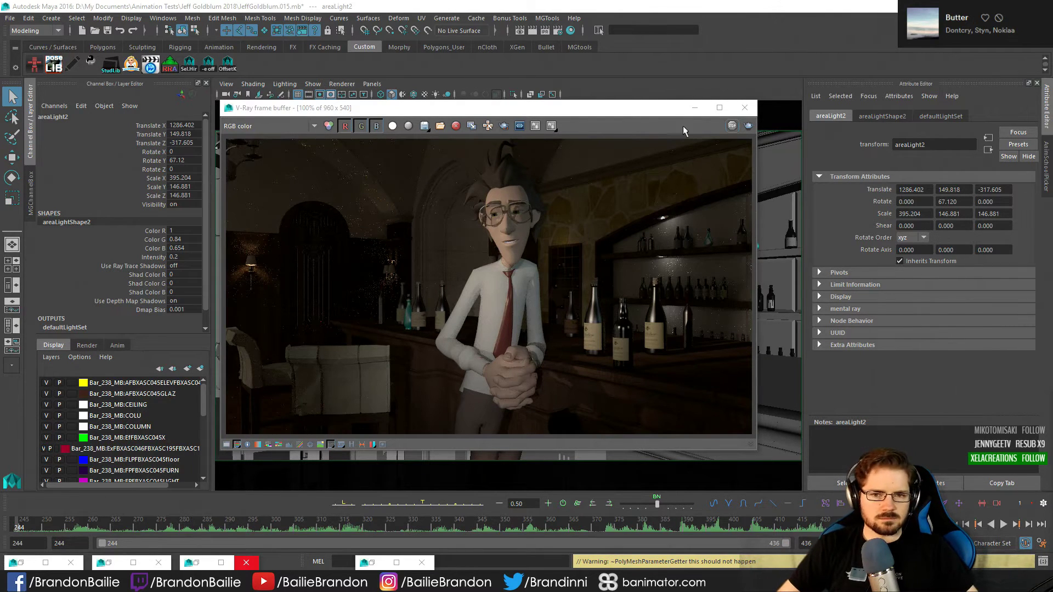
Close the render, show the lights in the perspective view and scale the duplicated area light down to about 222 × 82 × 82
{"action": "left_click", "coordinate": [744, 107]}
{"action": "key", "text": "["}
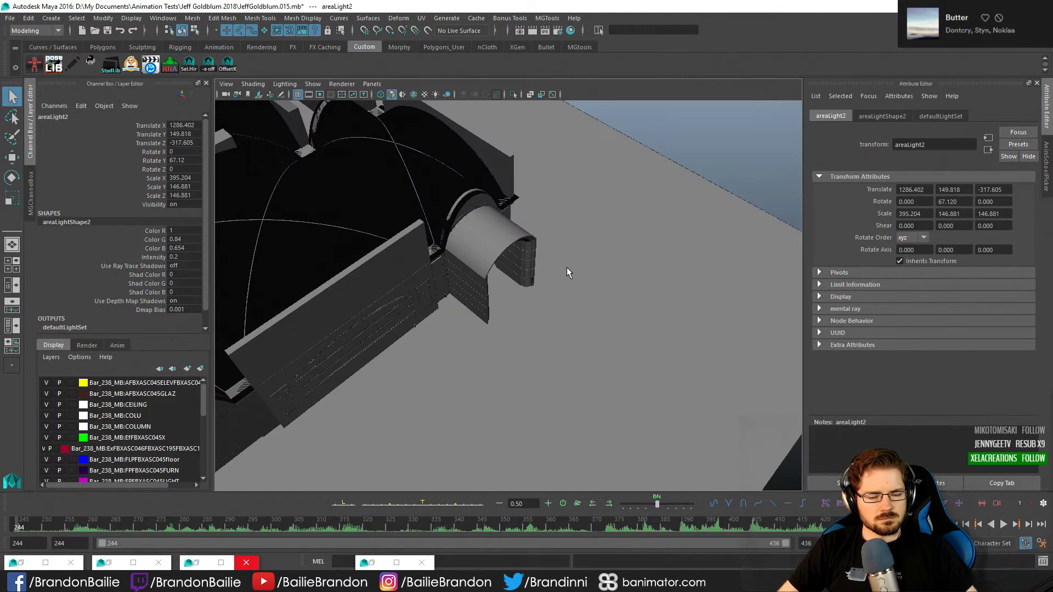
{"action": "key", "text": "]"}
{"action": "key", "text": "alt+1"}
{"action": "key", "text": "["}
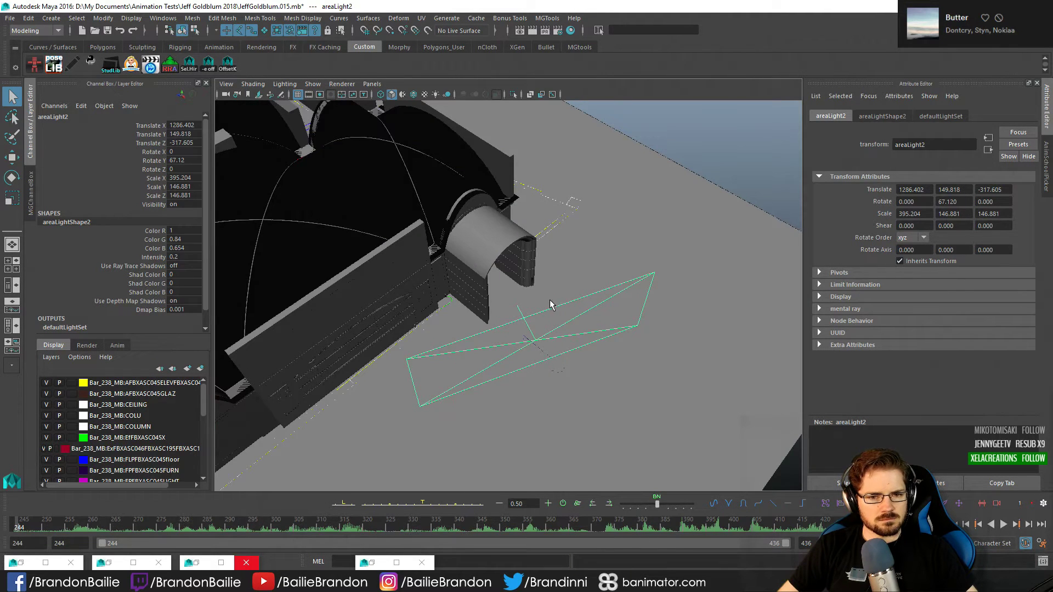
{"action": "key", "text": "r"}
{"action": "left_click_drag", "start_coordinate": [536, 341], "coordinate": [511, 313]}
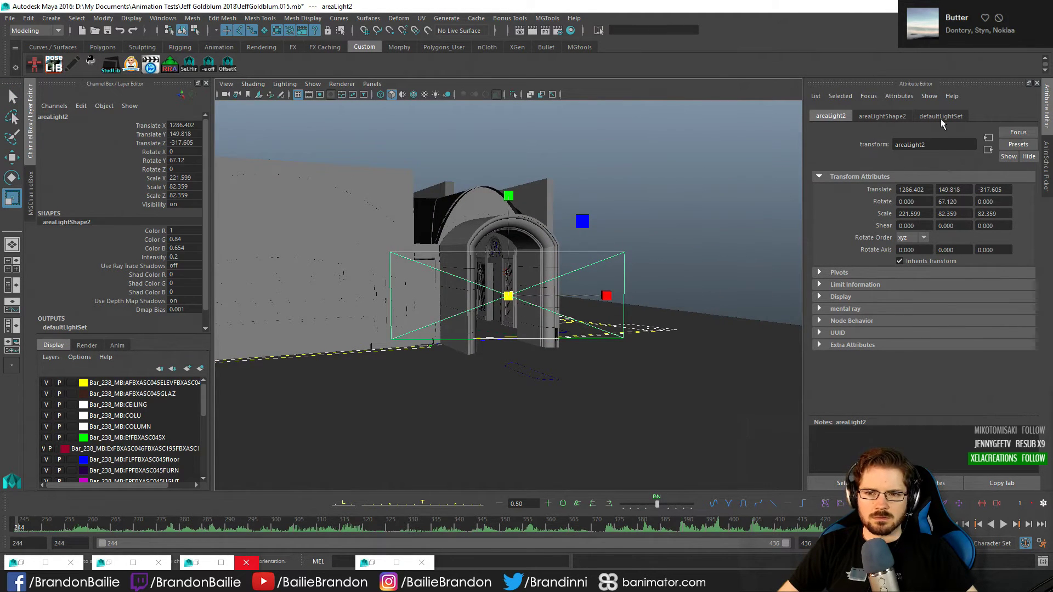
Check the duplicated area light's decay options, keeping Linear, and move it farther out from the archway to about X 1760, Z -118
{"action": "left_click", "coordinate": [940, 118]}
{"action": "left_click", "coordinate": [882, 116]}
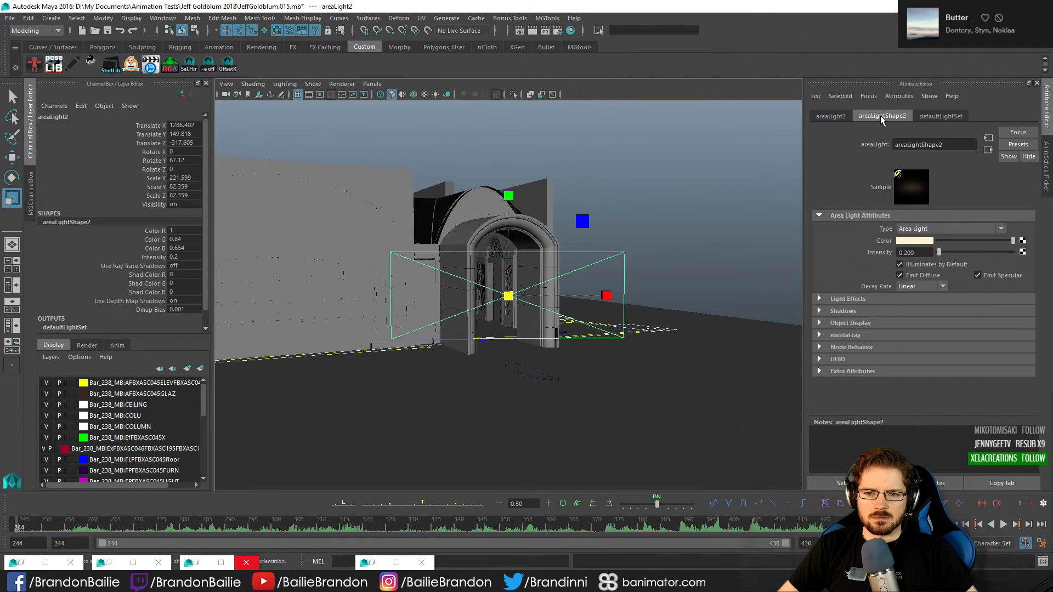
{"action": "left_click", "coordinate": [921, 287]}
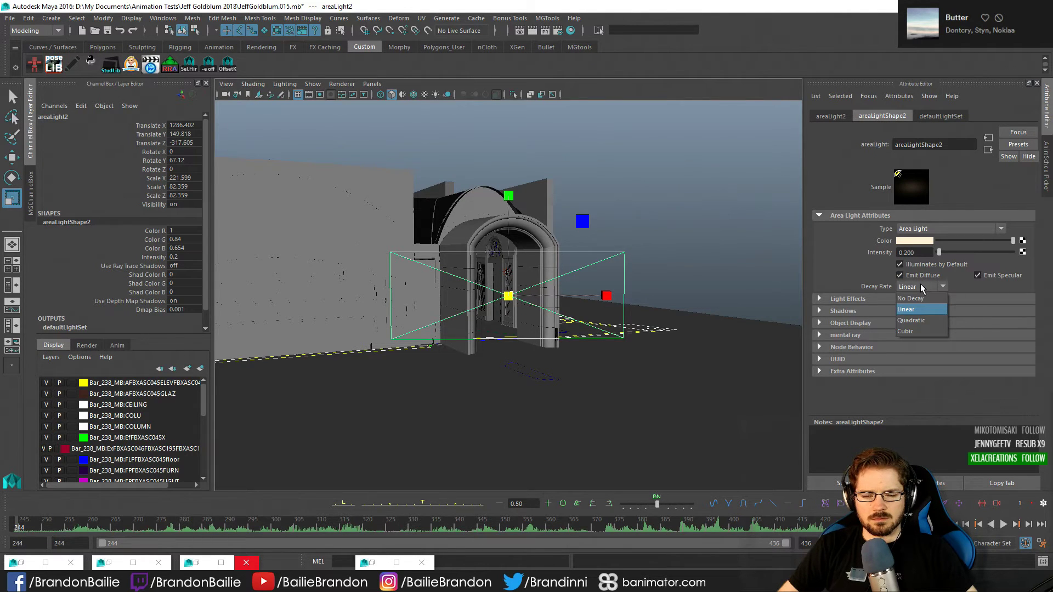
{"action": "left_click", "coordinate": [921, 287]}
{"action": "left_click_drag", "start_coordinate": [611, 242], "coordinate": [601, 395], "text": "alt"}
{"action": "key", "text": "w"}
{"action": "left_click_drag", "start_coordinate": [500, 540], "coordinate": [500, 543]}
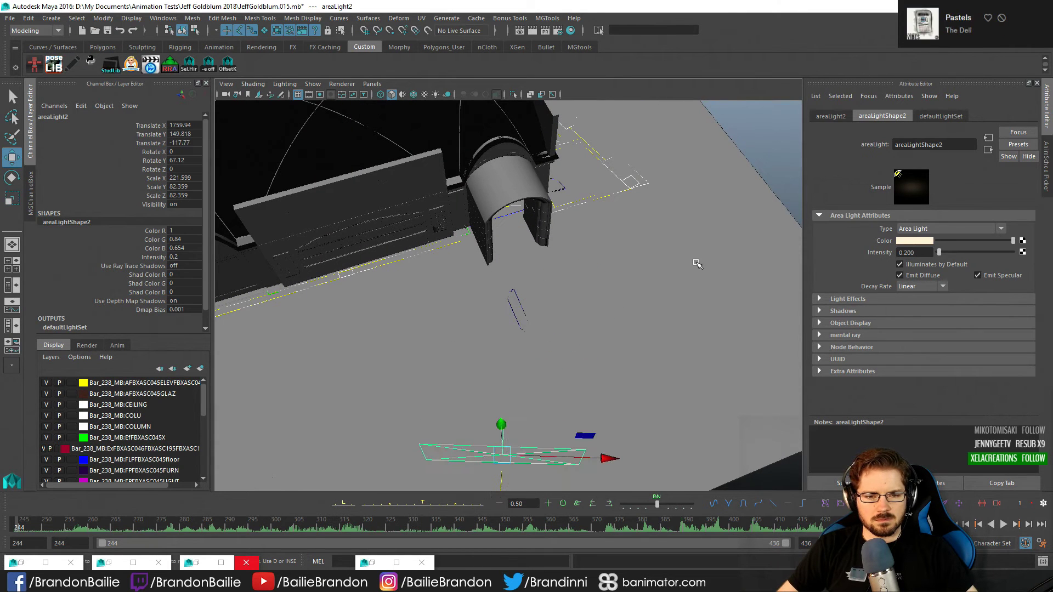
Turn on X-ray shading and examine the bar set's interior, from the overall layout to the seating area and chandelier
{"action": "left_click_drag", "start_coordinate": [488, 281], "coordinate": [653, 250], "text": "alt"}
{"action": "mouse_move", "coordinate": [653, 250]}
{"action": "middle_mouse_down", "text": "alt"}
{"action": "mouse_move", "coordinate": [903, 166]}
{"action": "mouse_move", "coordinate": [921, 115]}
{"action": "middle_mouse_up", "text": "alt"}
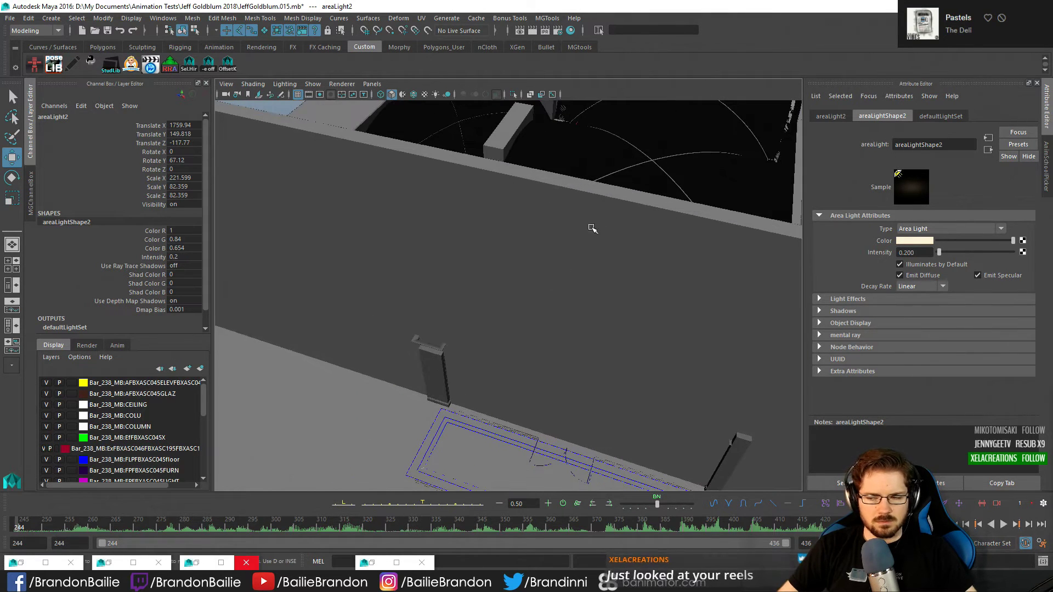
{"action": "left_click", "coordinate": [529, 95]}
{"action": "right_click_drag", "start_coordinate": [593, 285], "coordinate": [540, 340], "text": "alt"}
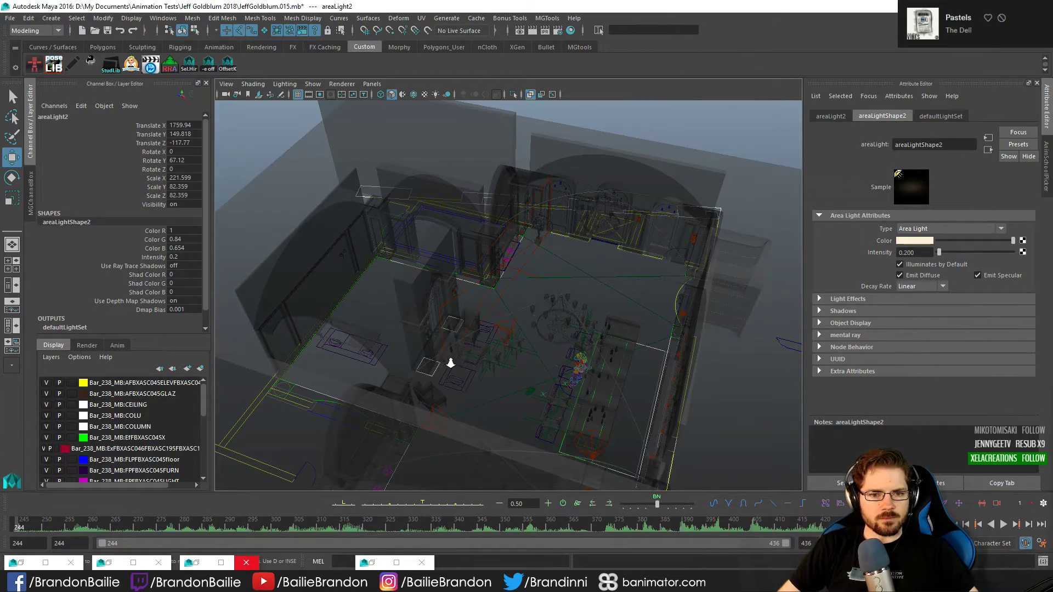
{"action": "right_click_drag", "start_coordinate": [450, 362], "coordinate": [526, 375], "text": "alt"}
{"action": "middle_click_drag", "start_coordinate": [522, 305], "coordinate": [520, 220], "text": "alt"}
{"action": "right_click_drag", "start_coordinate": [463, 301], "coordinate": [518, 308], "text": "alt"}
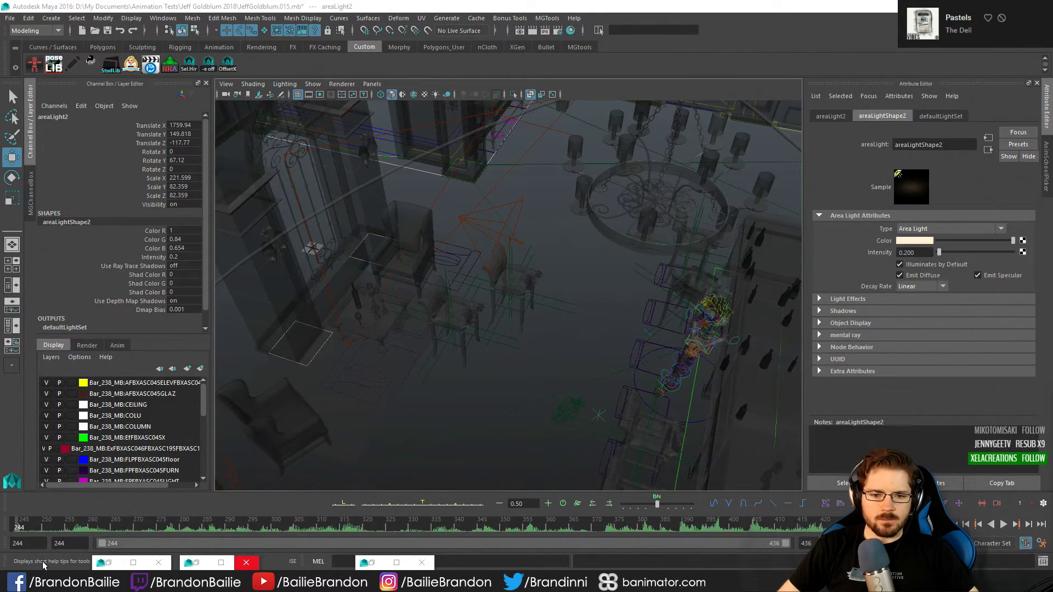
Close the leftover minimised windows, including the Relationship Editor and the Attribute Spread Sheet
{"action": "left_click", "coordinate": [246, 563]}
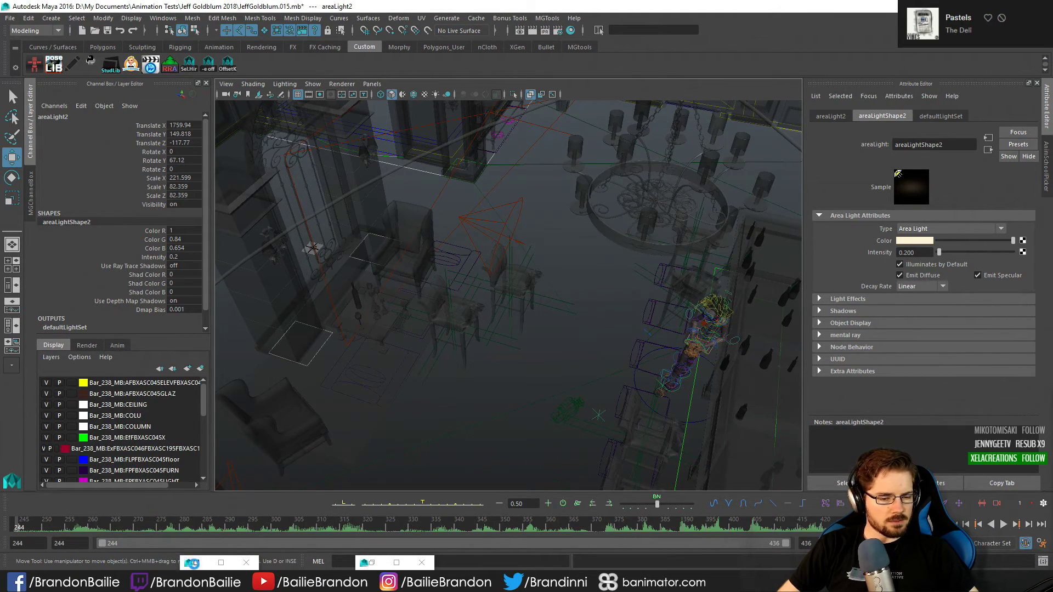
{"action": "left_click", "coordinate": [195, 563]}
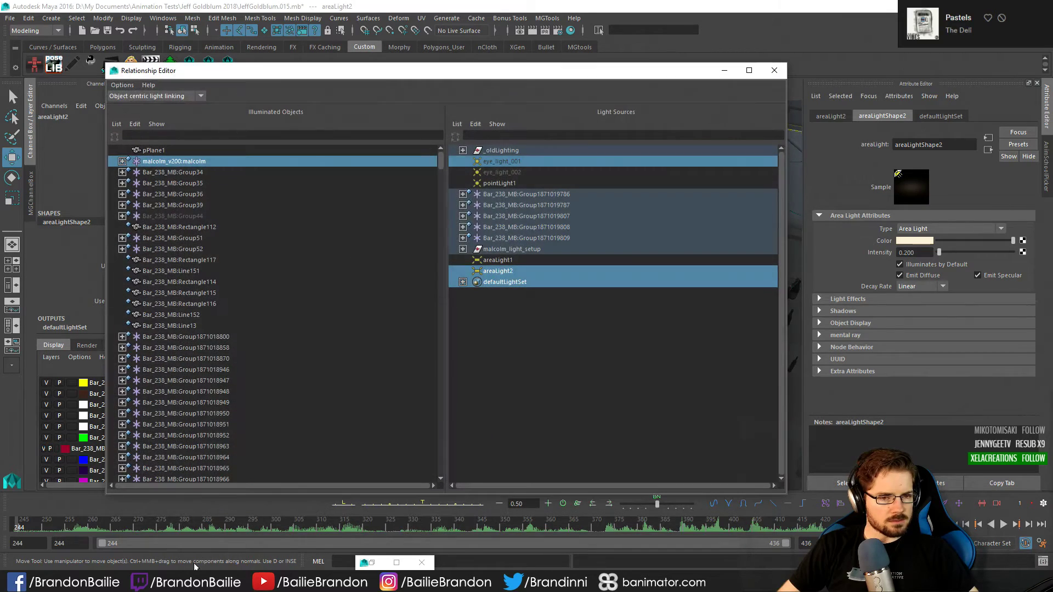
{"action": "left_click", "coordinate": [774, 70]}
{"action": "left_click", "coordinate": [369, 562]}
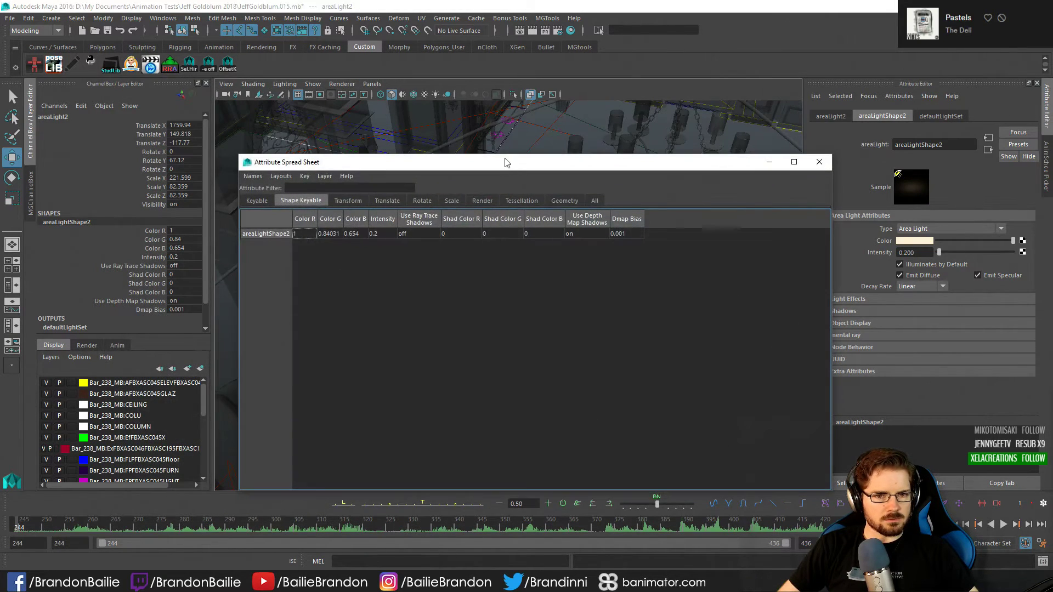
{"action": "left_click_drag", "start_coordinate": [507, 163], "coordinate": [414, 163]}
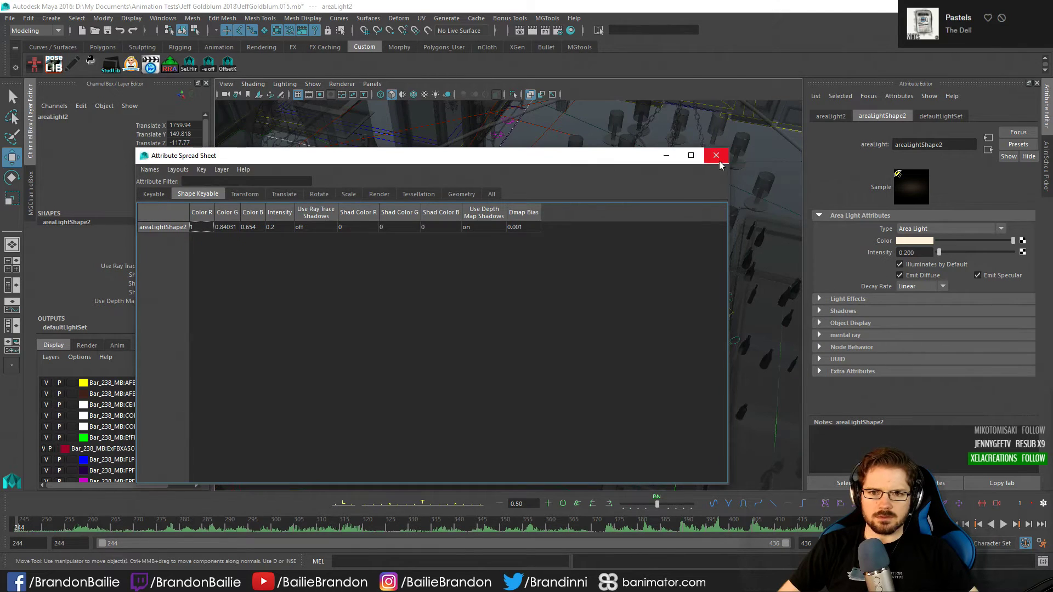
{"action": "left_click", "coordinate": [716, 155]}
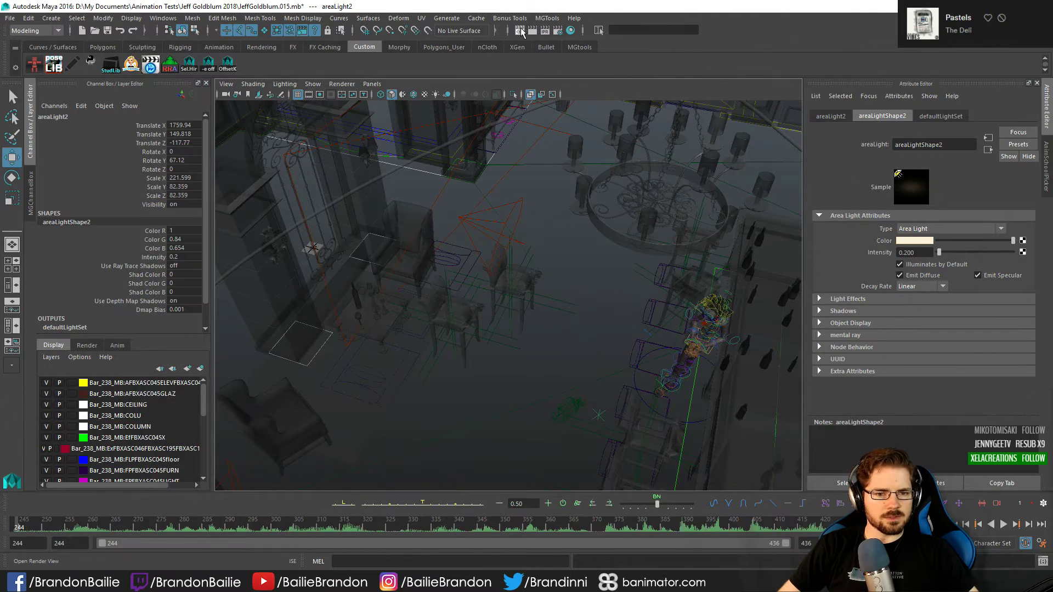
Open the Render View, shift its window slightly and minimise it
{"action": "left_click", "coordinate": [520, 31]}
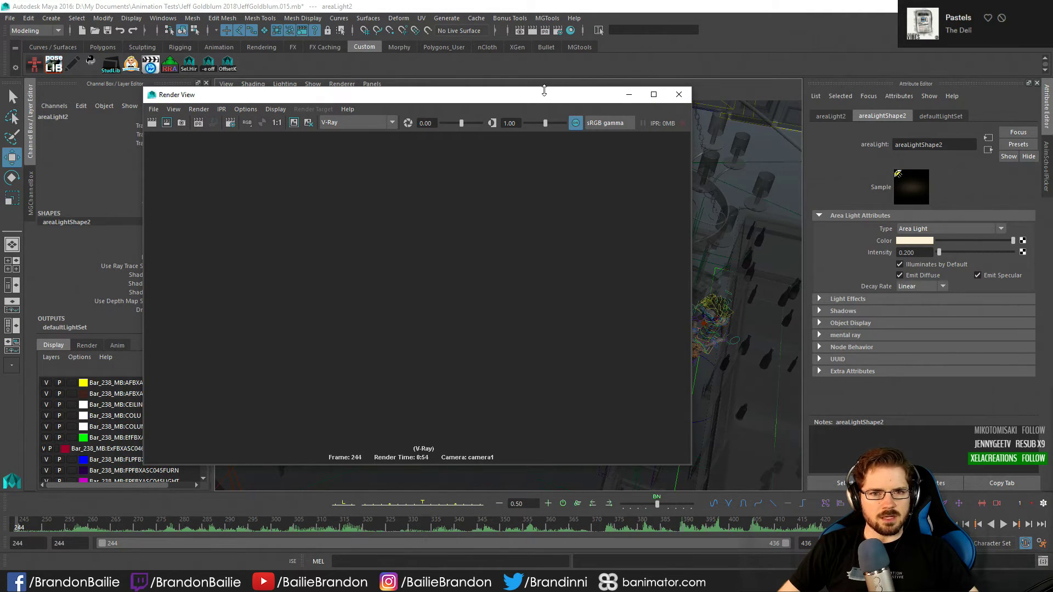
{"action": "left_click_drag", "start_coordinate": [544, 91], "coordinate": [530, 92]}
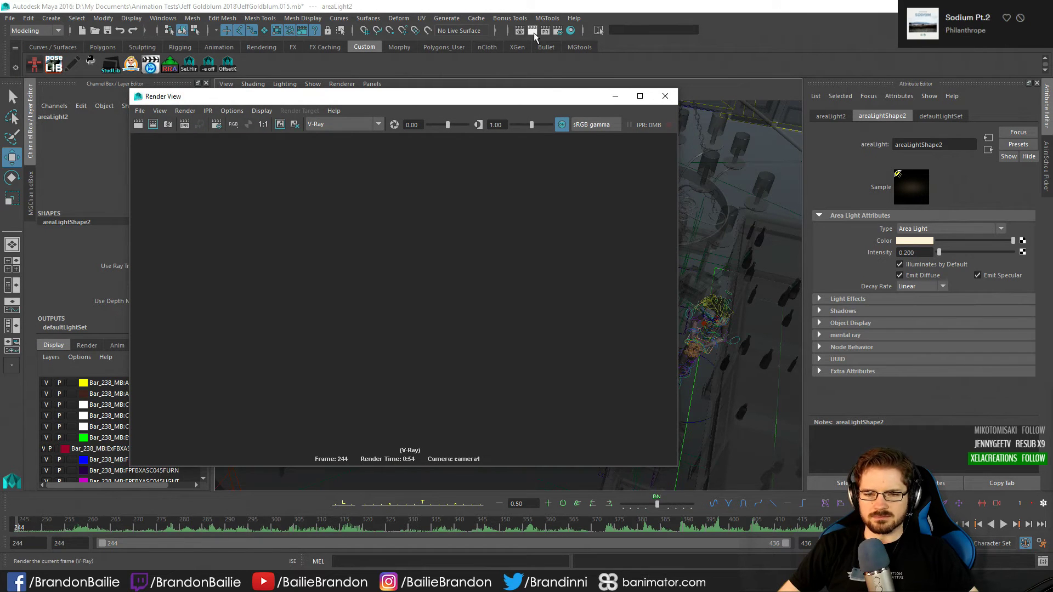
{"action": "left_click", "coordinate": [615, 96]}
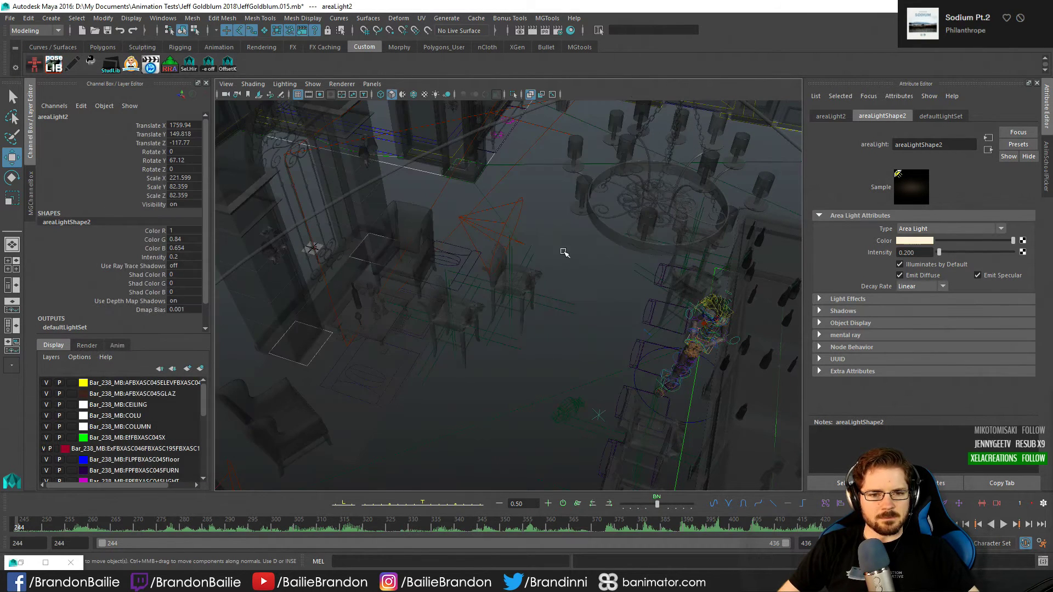
Switch to the shot camera view with opaque shaded display and clear the selection
{"action": "key", "text": "alt+c"}
{"action": "key", "text": "alt+x"}
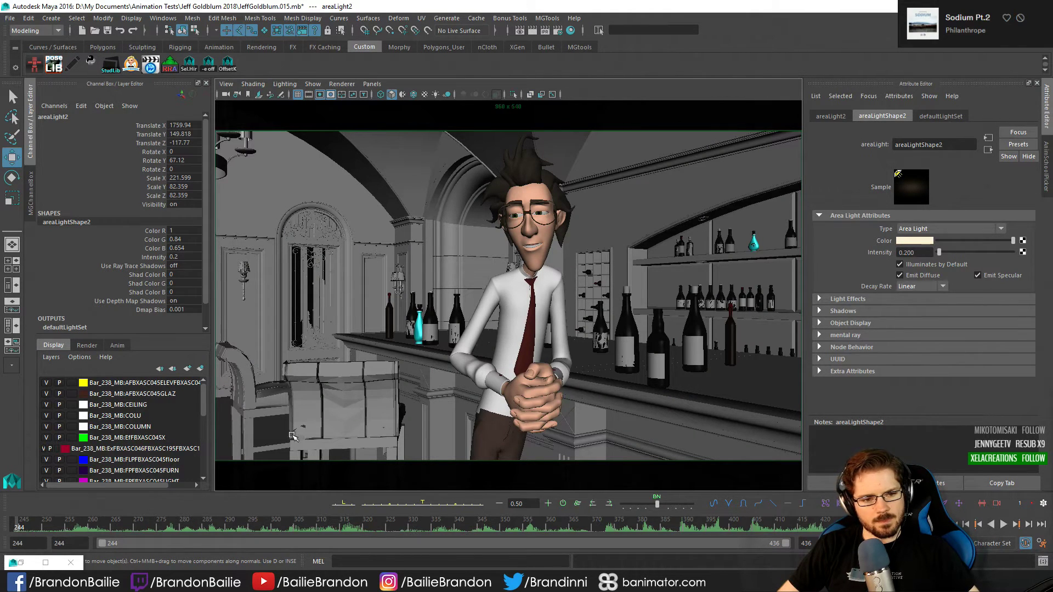
{"action": "left_click", "coordinate": [315, 425]}
{"action": "key", "text": "7"}
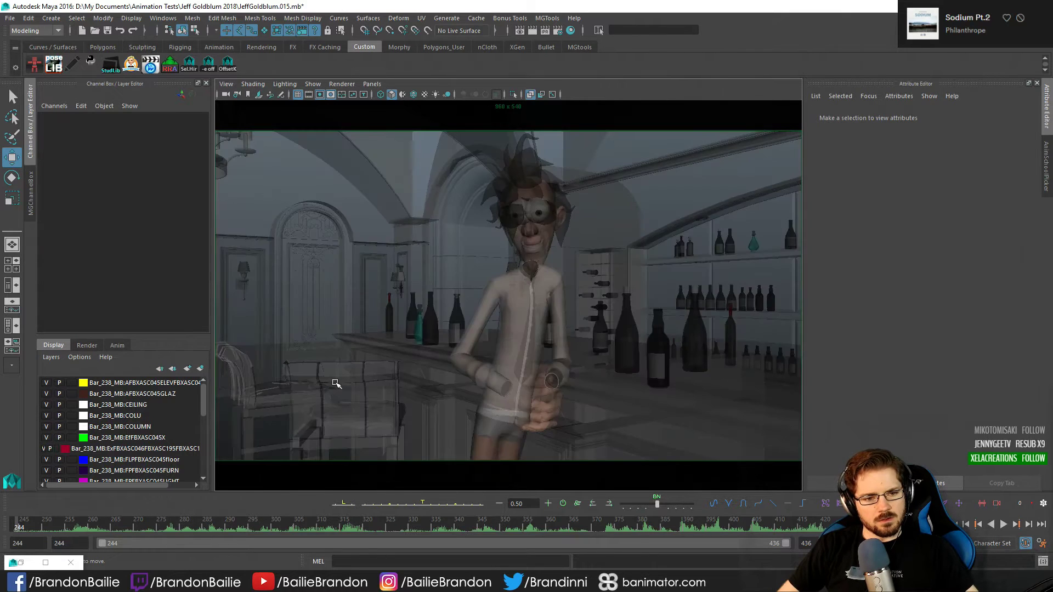
{"action": "key", "text": "5"}
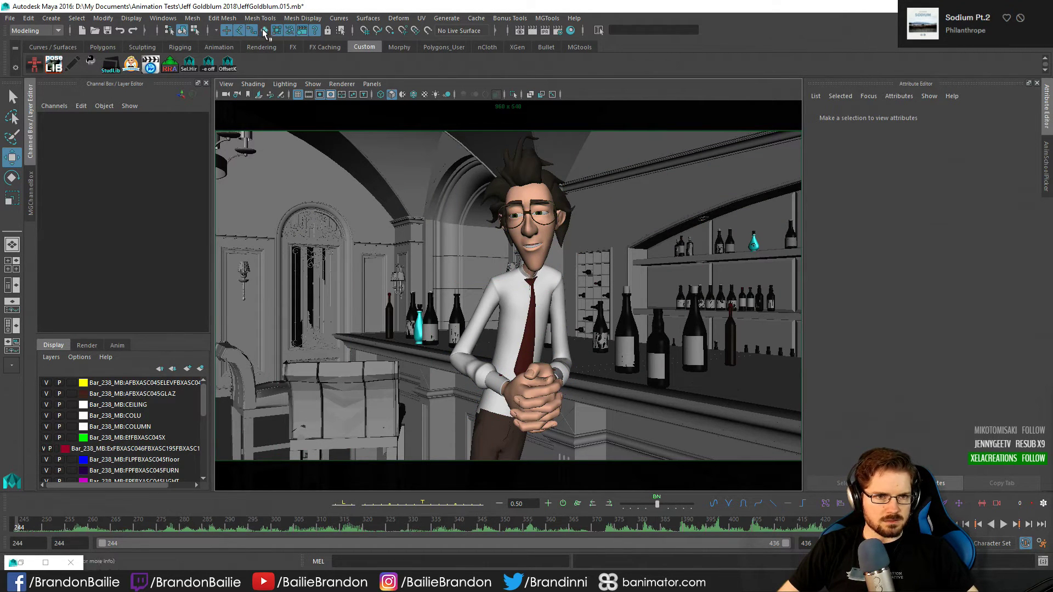
Frame the foreground bar stool's backrest, select the seat cushion mesh poking through it and switch the cushion to vertex selection
{"action": "left_click", "coordinate": [334, 412]}
{"action": "key", "text": "f"}
{"action": "key", "text": "f"}
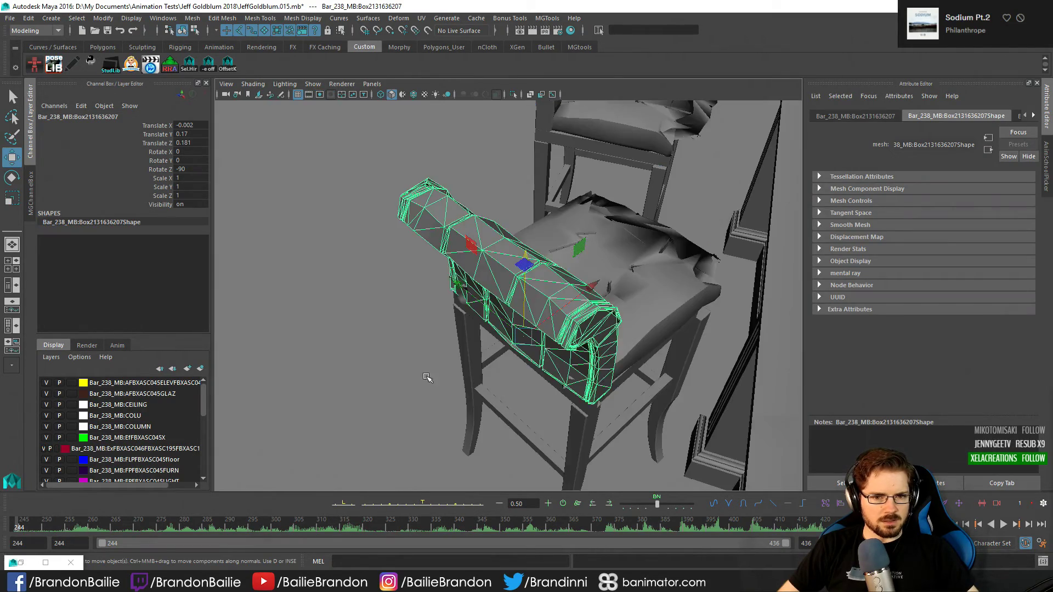
{"action": "left_click_drag", "start_coordinate": [428, 377], "coordinate": [430, 345], "text": "alt"}
{"action": "right_click_drag", "start_coordinate": [430, 345], "coordinate": [556, 391], "text": "alt"}
{"action": "key", "text": "4"}
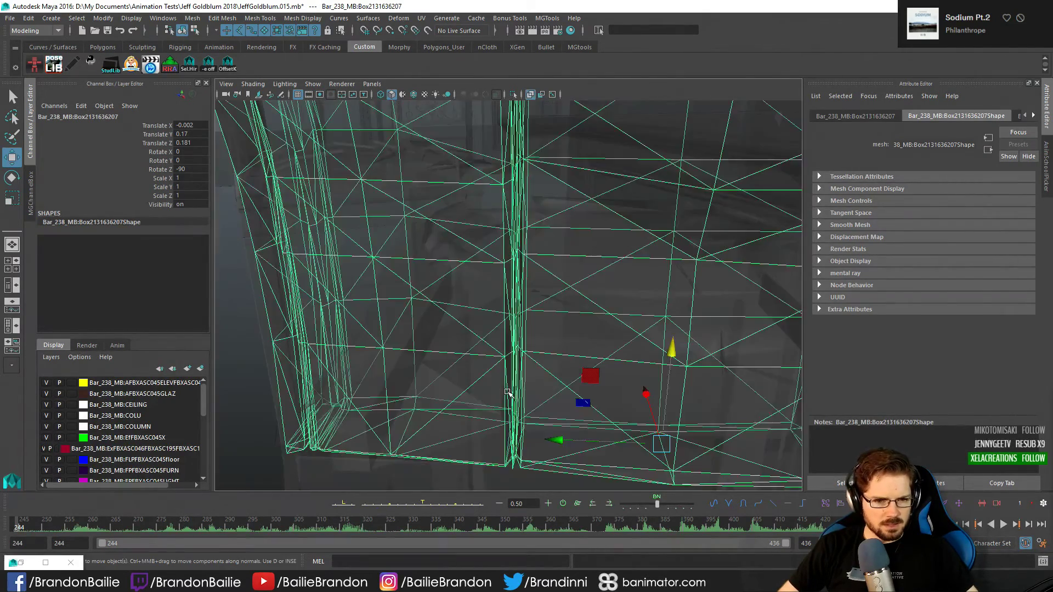
{"action": "key", "text": "5"}
{"action": "left_click", "coordinate": [374, 379]}
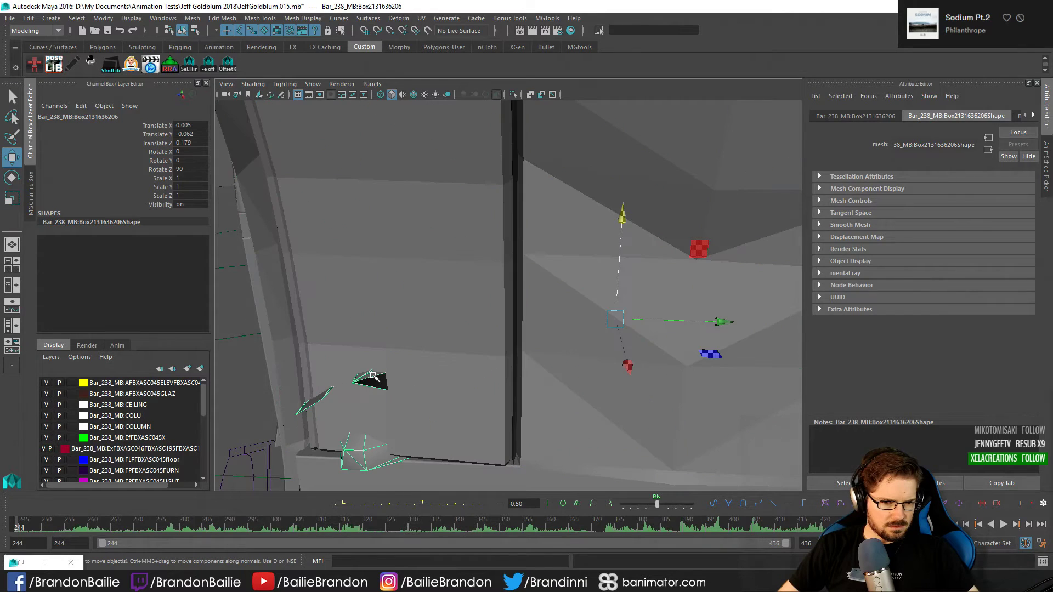
{"action": "right_click", "coordinate": [378, 377]}
{"action": "right_click_drag", "start_coordinate": [379, 377], "coordinate": [327, 254]}
Select the seat cushion's rear vertices that stick out through the backrest, using X-ray display to reach them
{"action": "key", "text": "alt+x"}
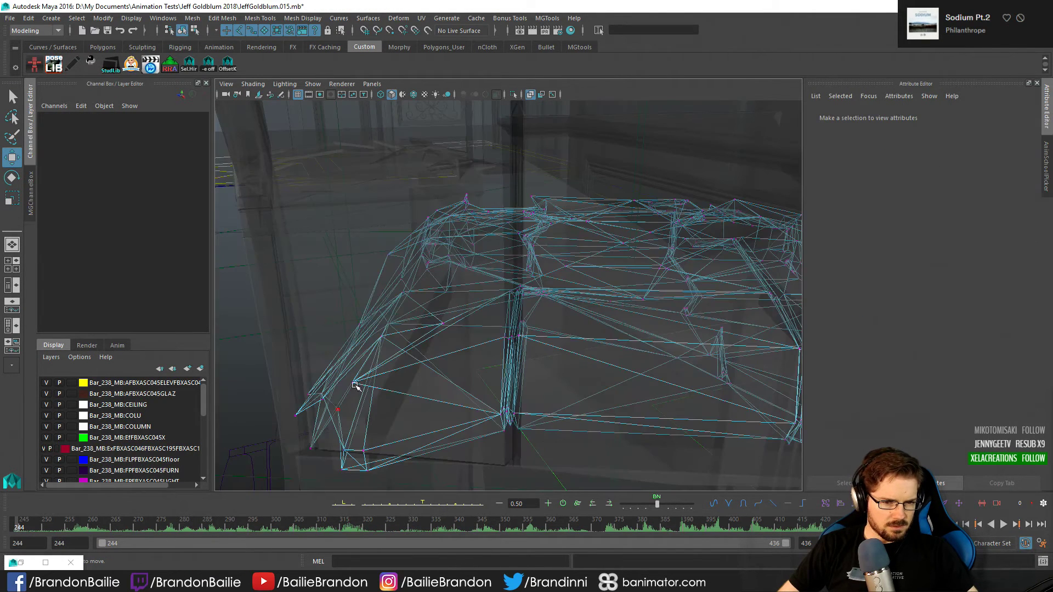
{"action": "left_click_drag", "start_coordinate": [325, 396], "coordinate": [399, 357]}
{"action": "key", "text": "q"}
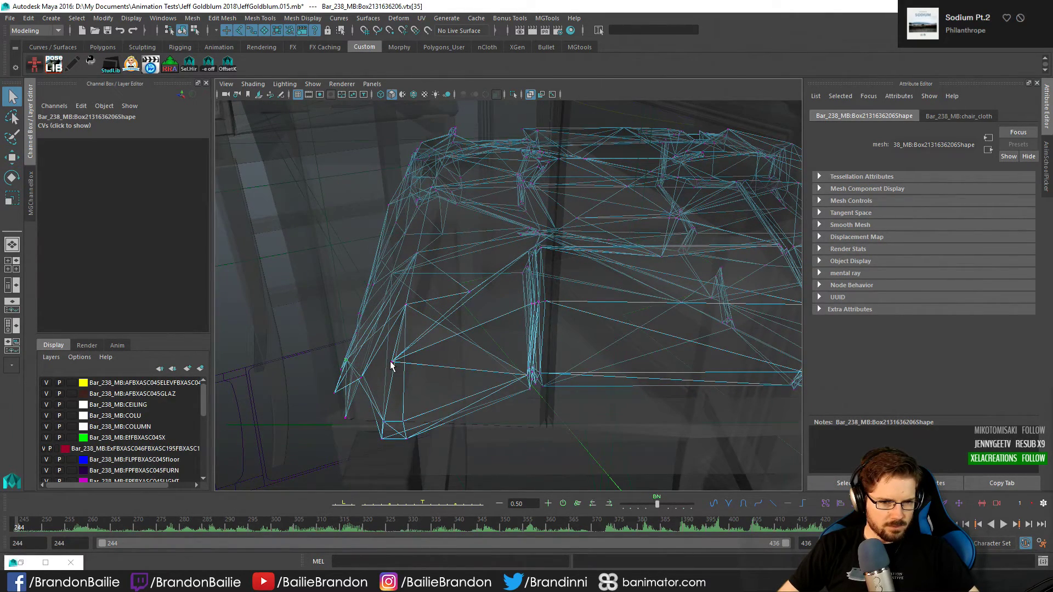
{"action": "left_click", "coordinate": [391, 362]}
{"action": "left_click_drag", "start_coordinate": [395, 369], "coordinate": [404, 265], "text": "alt"}
{"action": "left_click_drag", "start_coordinate": [436, 230], "coordinate": [575, 457]}
{"action": "left_click_drag", "start_coordinate": [527, 423], "coordinate": [585, 410], "text": "alt"}
{"action": "right_click_drag", "start_coordinate": [585, 410], "coordinate": [446, 395], "text": "alt"}
{"action": "mouse_move", "coordinate": [446, 395]}
{"action": "left_mouse_down", "text": "alt"}
{"action": "mouse_move", "coordinate": [482, 405]}
{"action": "mouse_move", "coordinate": [576, 369]}
{"action": "mouse_move", "coordinate": [537, 377]}
{"action": "mouse_move", "coordinate": [625, 383]}
{"action": "mouse_move", "coordinate": [533, 388]}
{"action": "mouse_move", "coordinate": [498, 247]}
{"action": "mouse_move", "coordinate": [507, 228]}
{"action": "mouse_move", "coordinate": [349, 301]}
{"action": "mouse_move", "coordinate": [369, 404]}
{"action": "mouse_move", "coordinate": [395, 435]}
{"action": "mouse_move", "coordinate": [426, 390]}
{"action": "mouse_move", "coordinate": [498, 401]}
{"action": "mouse_move", "coordinate": [456, 352]}
{"action": "mouse_move", "coordinate": [444, 408]}
{"action": "mouse_move", "coordinate": [455, 314]}
{"action": "mouse_move", "coordinate": [389, 387]}
{"action": "mouse_move", "coordinate": [442, 352]}
{"action": "left_mouse_up", "text": "alt"}
{"action": "key", "text": "alt+x"}
{"action": "key", "text": "alt+x"}
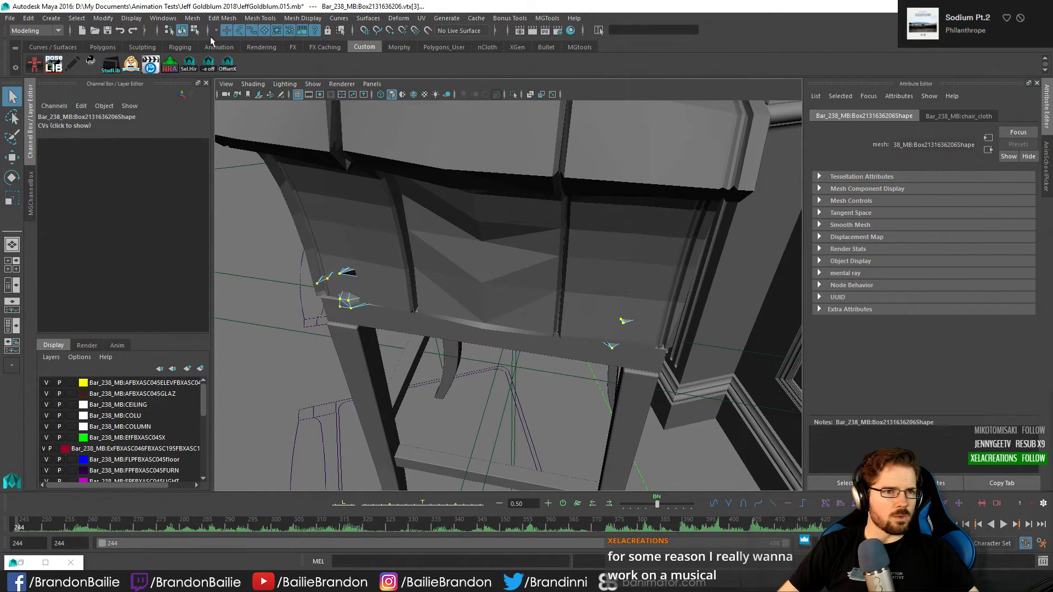
Smooth the cushion's protruding rear vertices with repeated Average Vertices at 20 iterations until they sit behind the backrest surface
{"action": "left_click", "coordinate": [265, 20]}
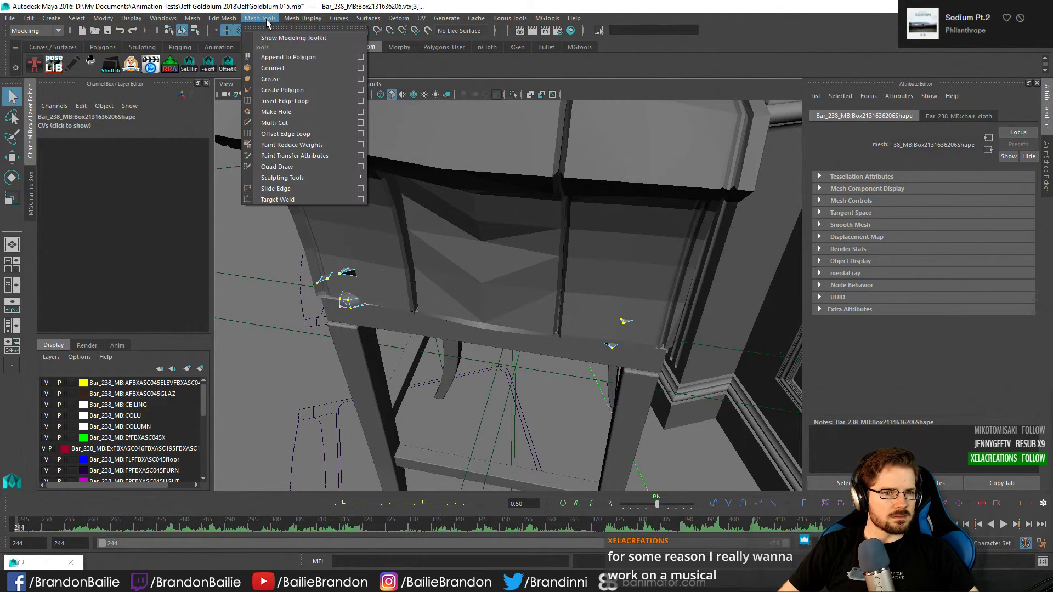
{"action": "mouse_move", "coordinate": [231, 19]}
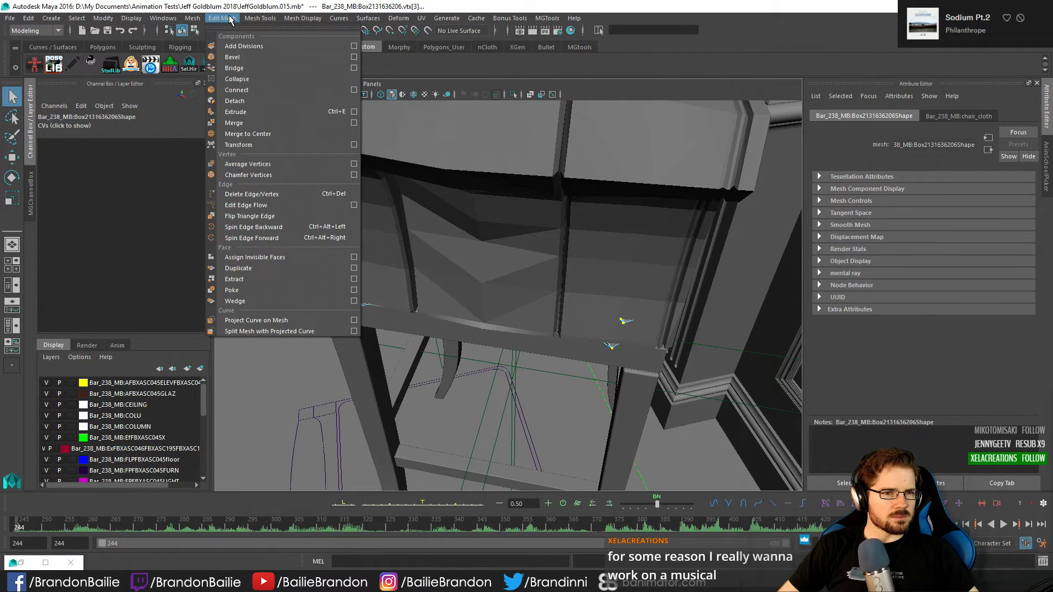
{"action": "left_click", "coordinate": [255, 164]}
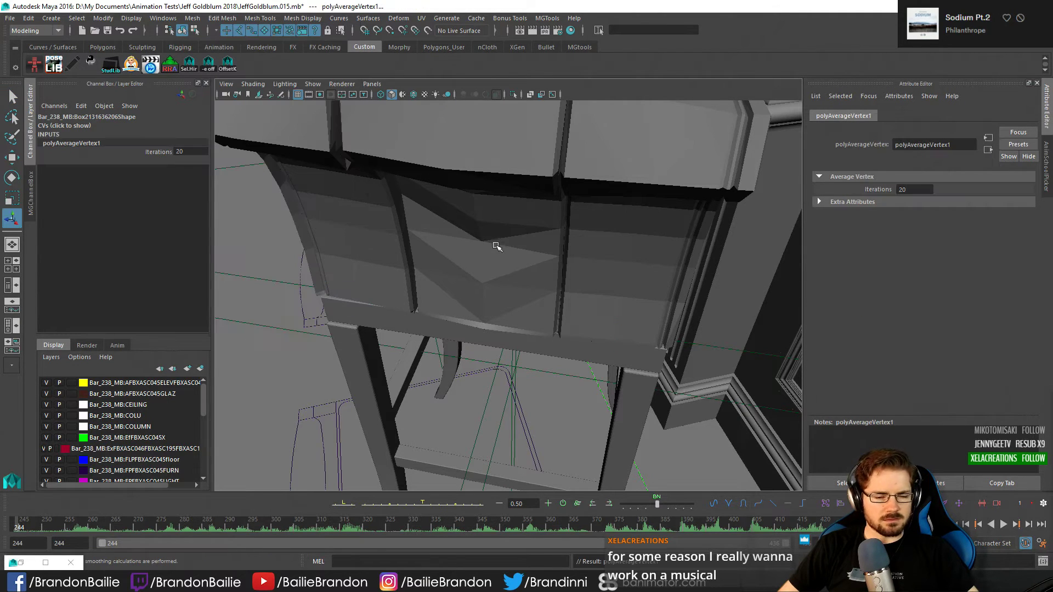
{"action": "key", "text": "alt+x"}
{"action": "left_click_drag", "start_coordinate": [529, 291], "coordinate": [575, 334], "text": "alt"}
{"action": "key", "text": "g"}
{"action": "key", "text": "g"}
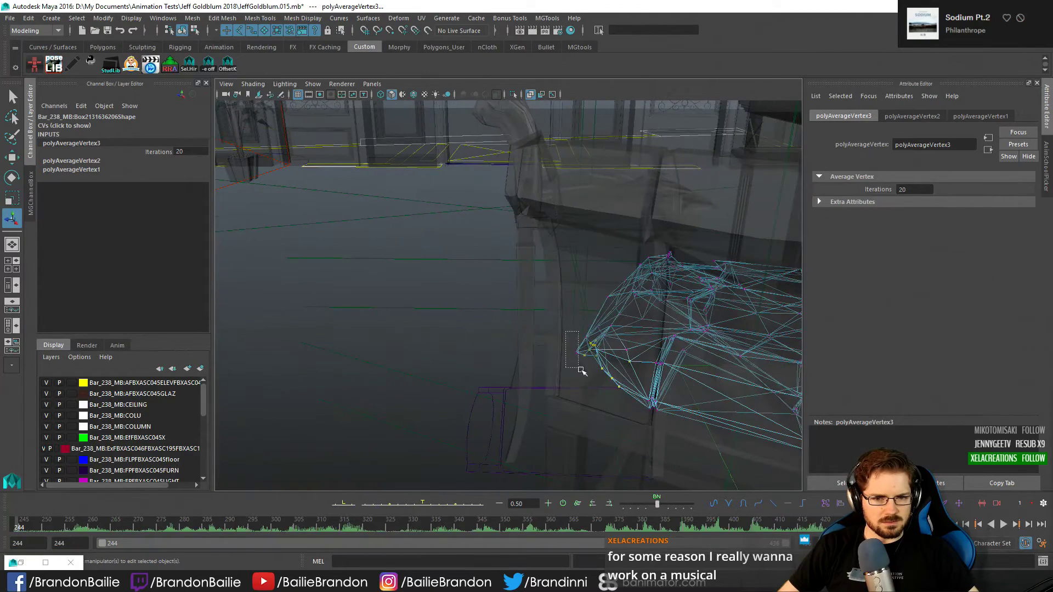
{"action": "key", "text": "g"}
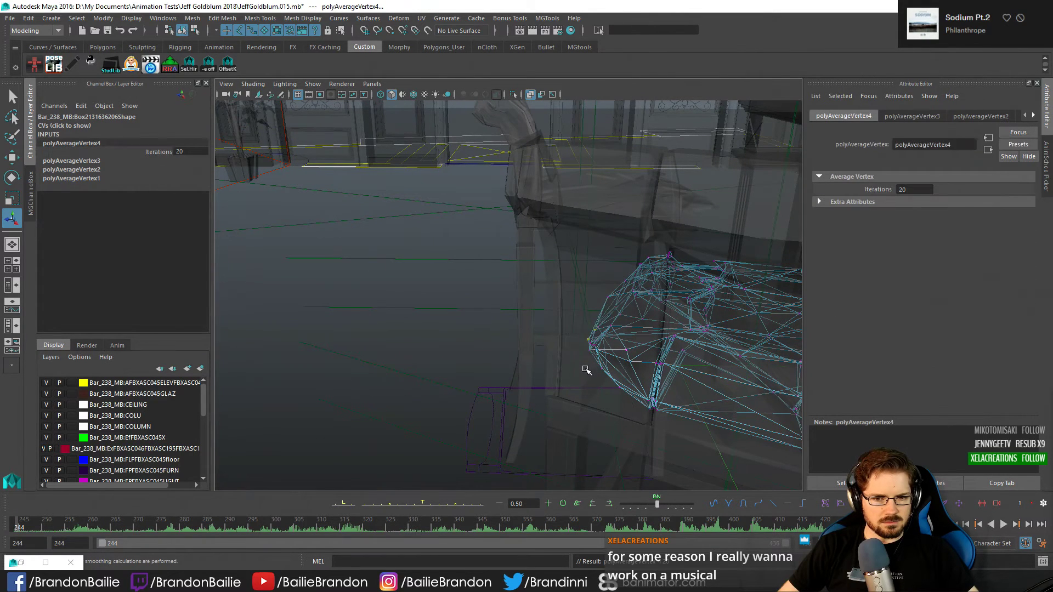
{"action": "left_click", "coordinate": [482, 340]}
{"action": "left_click", "coordinate": [647, 394]}
{"action": "left_click_drag", "start_coordinate": [648, 393], "coordinate": [490, 335], "text": "alt"}
{"action": "key", "text": "alt+x"}
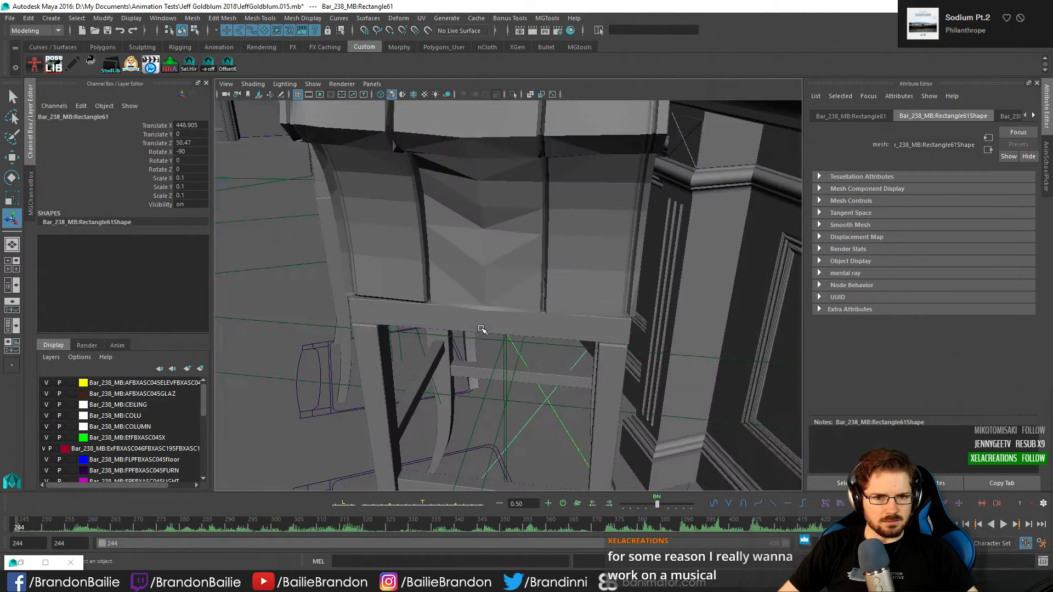
Switch the neighbouring bar stool's seat cushion to vertex selection and frame the vertex sticking out of its backrest
{"action": "mouse_move", "coordinate": [335, 245]}
{"action": "left_mouse_down", "text": "alt"}
{"action": "mouse_move", "coordinate": [551, 323]}
{"action": "mouse_move", "coordinate": [582, 347]}
{"action": "left_mouse_up", "text": "alt"}
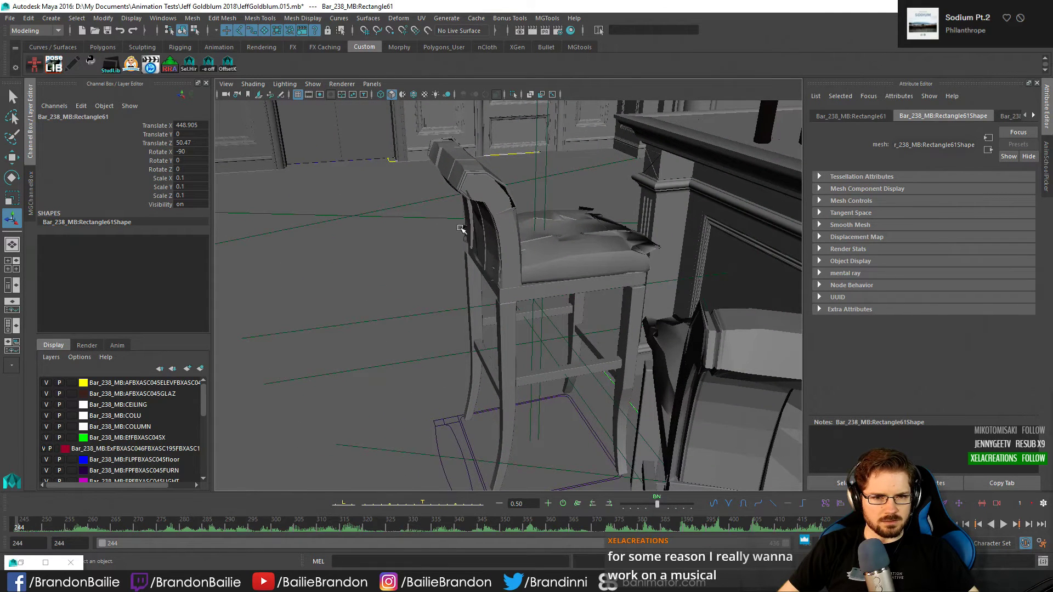
{"action": "left_click", "coordinate": [462, 230]}
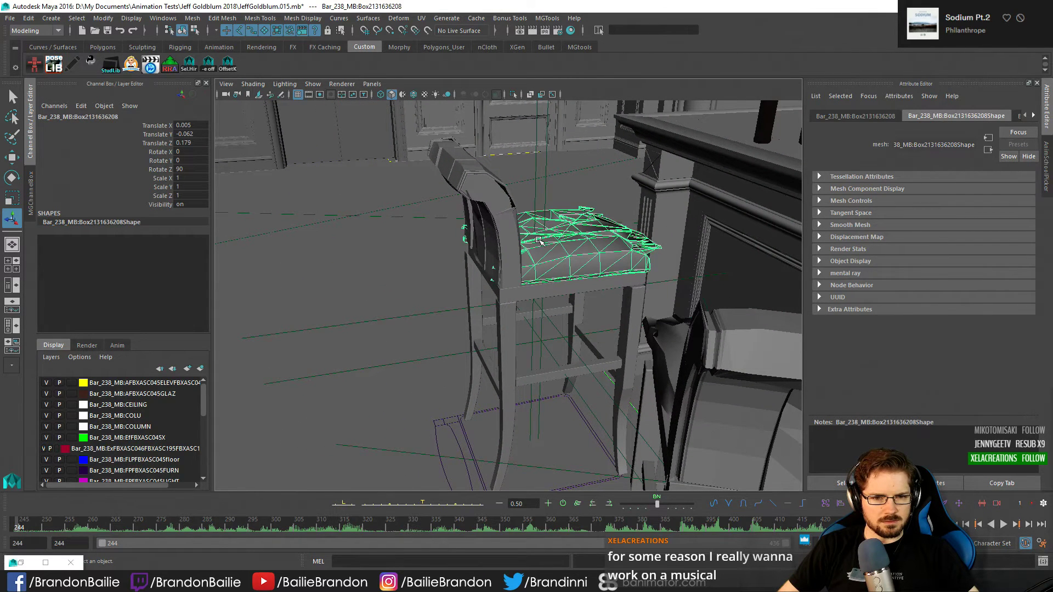
{"action": "right_click_drag", "start_coordinate": [461, 230], "coordinate": [465, 236]}
{"action": "left_click", "coordinate": [463, 230]}
{"action": "key", "text": "f"}
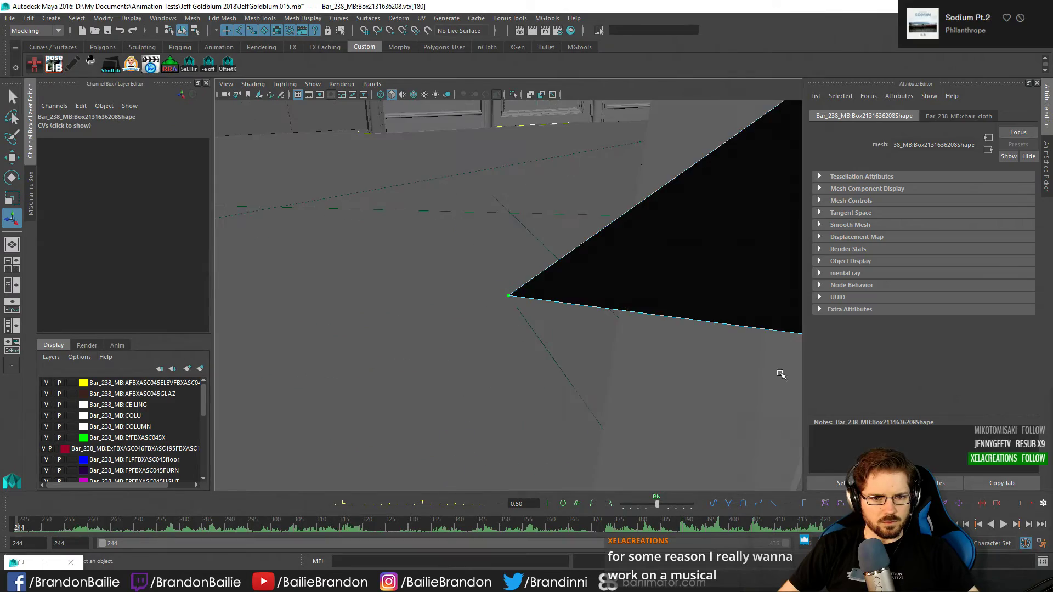
Select the rear corner vertices of the neighbouring stool's cushion in X-ray display
{"action": "right_click_drag", "start_coordinate": [781, 373], "coordinate": [550, 315], "text": "alt"}
{"action": "key", "text": "alt+x"}
{"action": "middle_click_drag", "start_coordinate": [564, 324], "coordinate": [489, 286], "text": "alt"}
{"action": "mouse_move", "coordinate": [489, 286]}
{"action": "left_mouse_down", "text": "alt"}
{"action": "mouse_move", "coordinate": [459, 297]}
{"action": "mouse_move", "coordinate": [473, 295]}
{"action": "left_mouse_up", "text": "alt"}
{"action": "left_click_drag", "start_coordinate": [388, 192], "coordinate": [483, 333]}
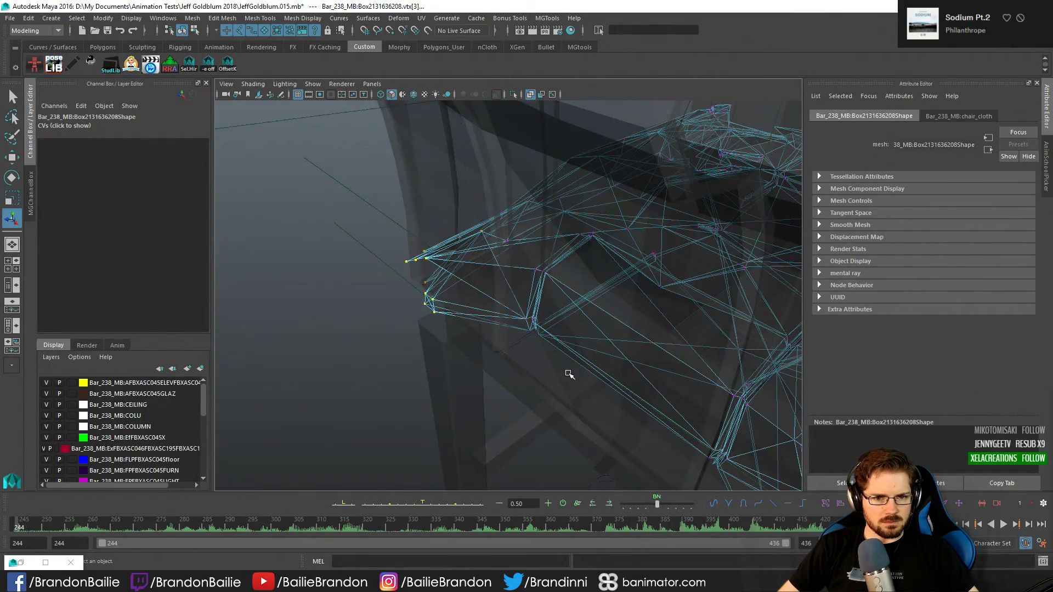
{"action": "left_click_drag", "start_coordinate": [566, 372], "coordinate": [404, 374], "text": "alt"}
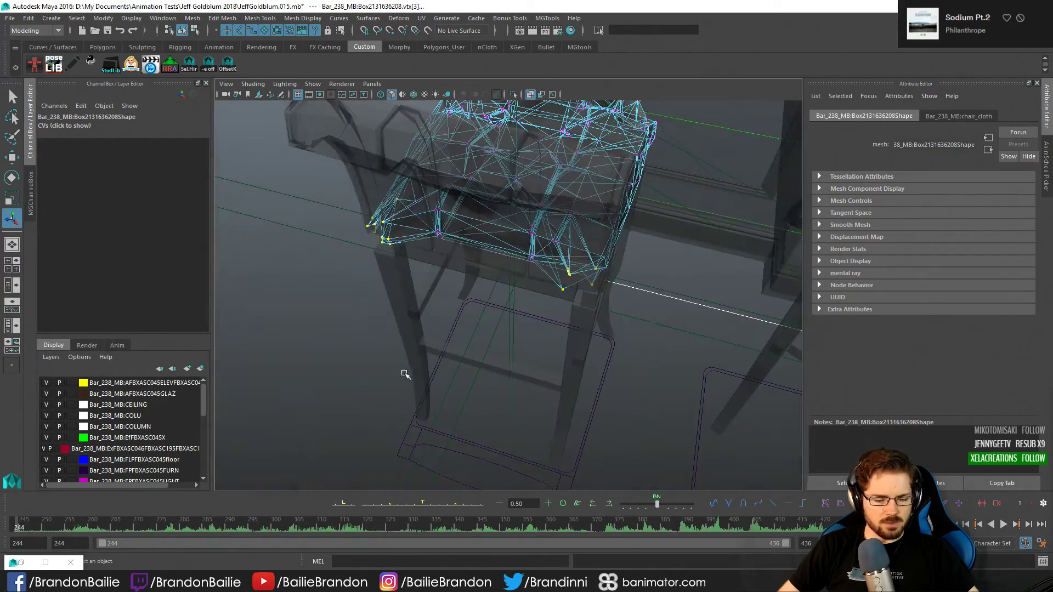
Apply Average Vertices twice at 20 iterations to the neighbouring cushion's rear vertices, and return to the shot camera view
{"action": "key", "text": "g"}
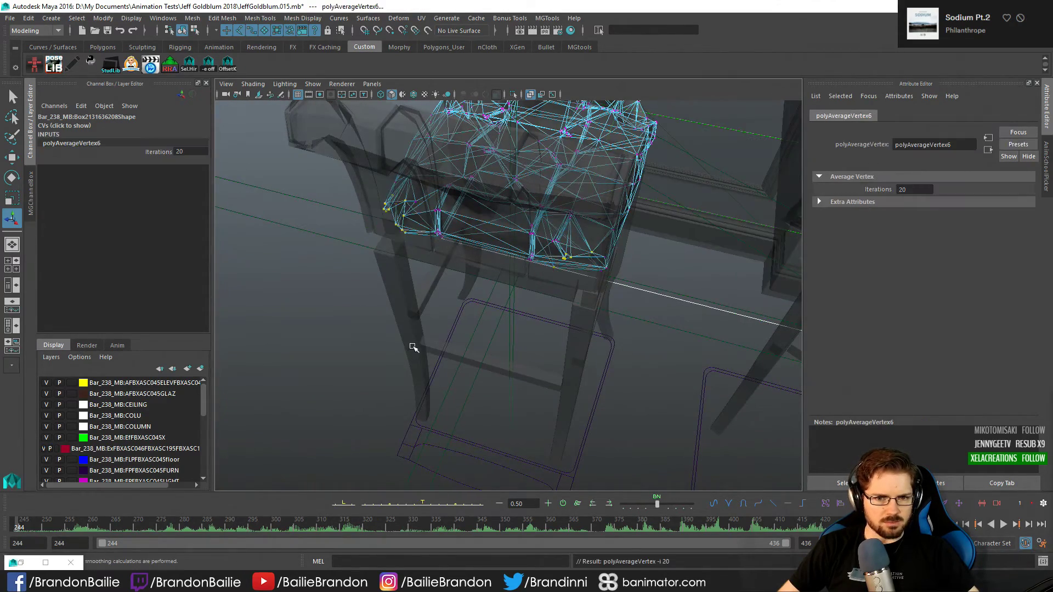
{"action": "key", "text": "g"}
{"action": "key", "text": "alt+x"}
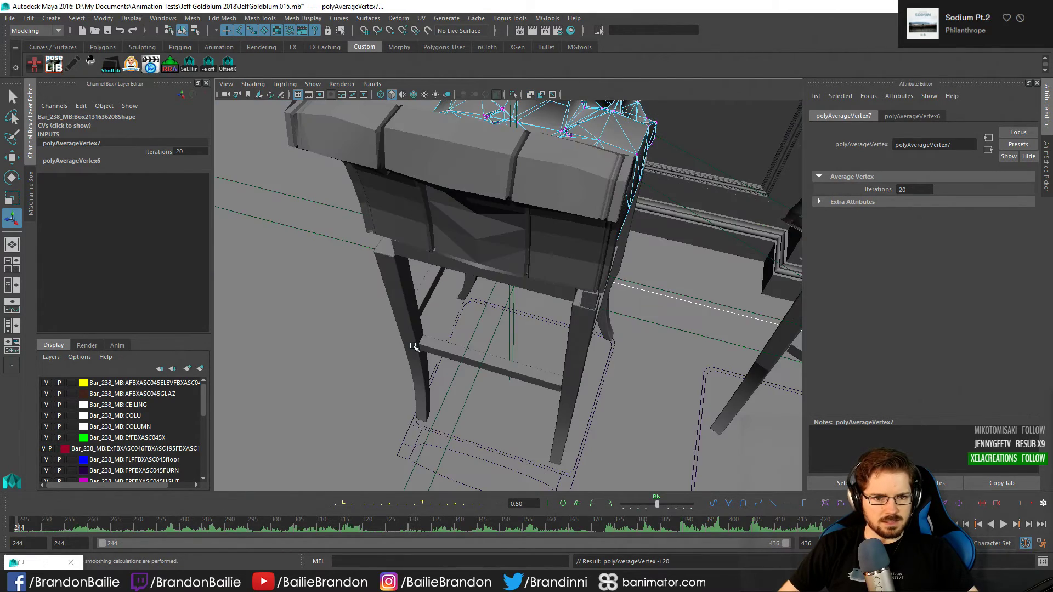
{"action": "left_click_drag", "start_coordinate": [415, 347], "coordinate": [552, 252], "text": "alt"}
{"action": "key", "text": "alt+x"}
{"action": "key", "text": "alt+x"}
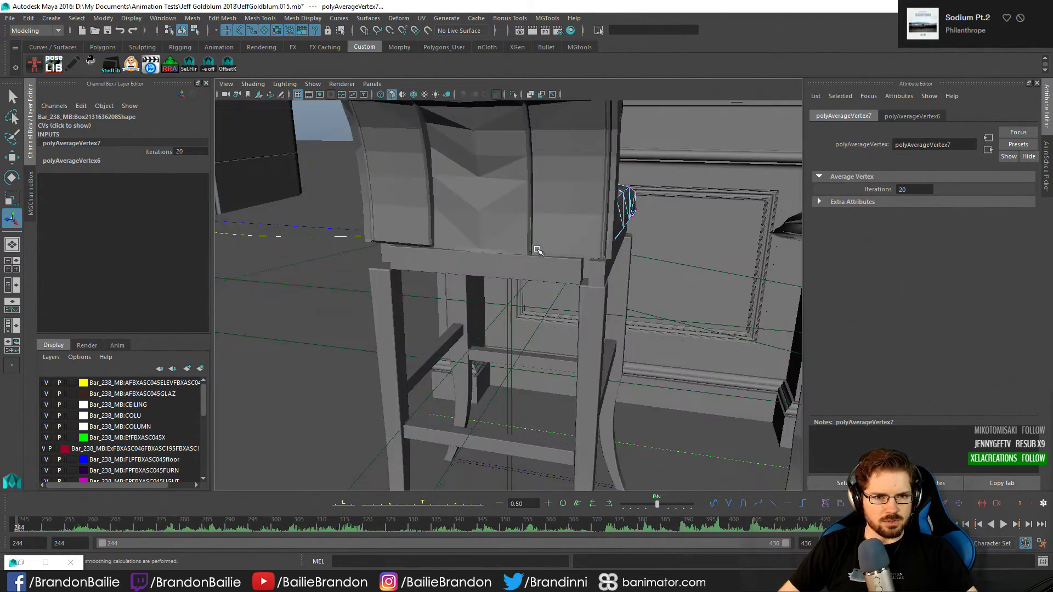
{"action": "right_click_drag", "start_coordinate": [536, 251], "coordinate": [510, 264], "text": "alt"}
{"action": "mouse_move", "coordinate": [510, 265]}
{"action": "left_mouse_down", "text": "alt"}
{"action": "mouse_move", "coordinate": [503, 275]}
{"action": "mouse_move", "coordinate": [451, 272]}
{"action": "mouse_move", "coordinate": [571, 237]}
{"action": "left_mouse_up", "text": "alt"}
{"action": "key", "text": "alt+s"}
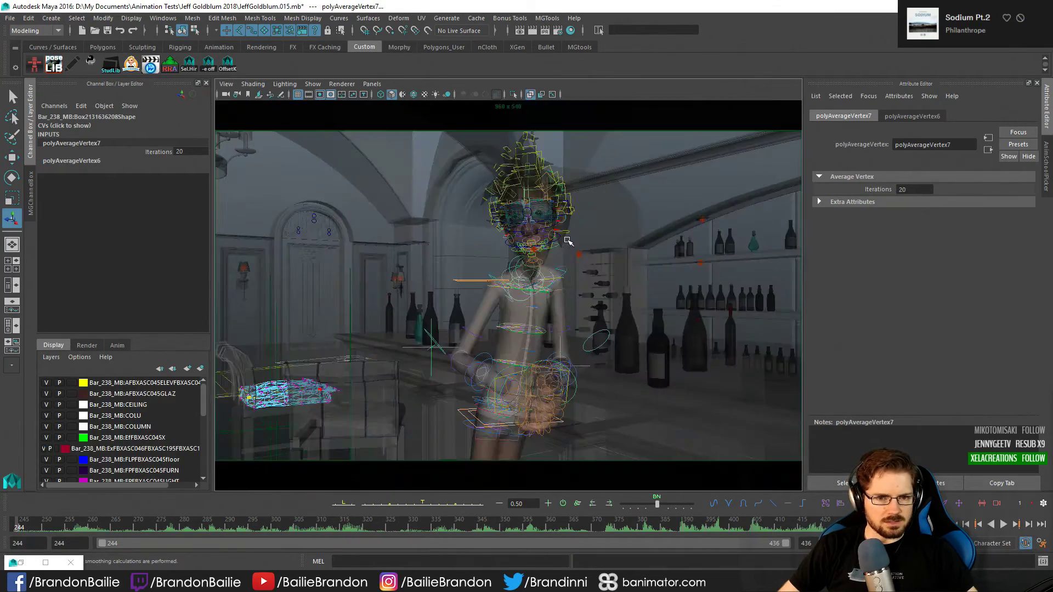
Turn off X-ray display and hide the rig controls, and frame the foreground stool's backrest in the perspective view
{"action": "key", "text": "alt+x"}
{"action": "key", "text": "alt+c"}
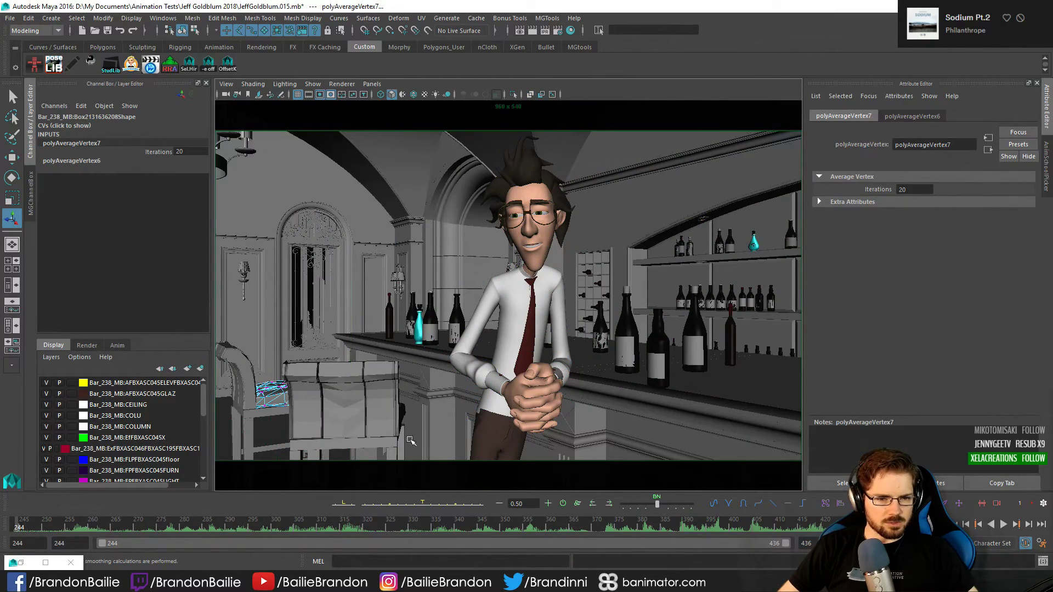
{"action": "key", "text": "alt+s"}
{"action": "left_click_drag", "start_coordinate": [493, 378], "coordinate": [493, 351], "text": "alt"}
{"action": "left_click", "coordinate": [497, 309]}
{"action": "key", "text": "f"}
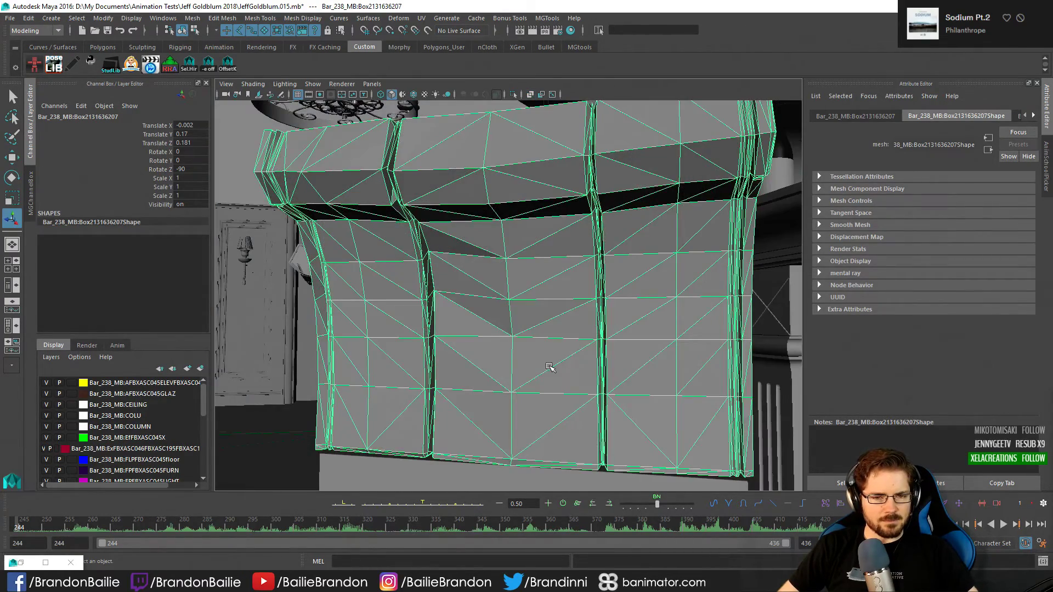
Examine the foreground stool's backrest and the area around it from several angles, and return to the shot camera view
{"action": "right_click_drag", "start_coordinate": [537, 371], "coordinate": [472, 367], "text": "alt"}
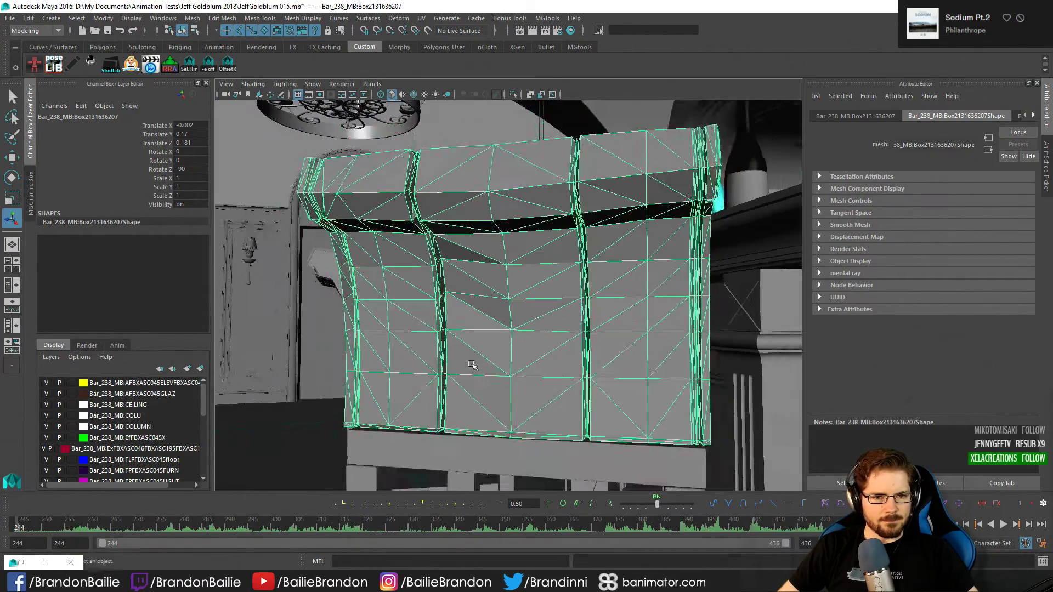
{"action": "left_click_drag", "start_coordinate": [472, 367], "coordinate": [420, 374], "text": "alt"}
{"action": "left_click", "coordinate": [324, 404]}
{"action": "left_click_drag", "start_coordinate": [503, 391], "coordinate": [593, 374], "text": "alt"}
{"action": "key", "text": "alt+2"}
{"action": "key", "text": "alt+1"}
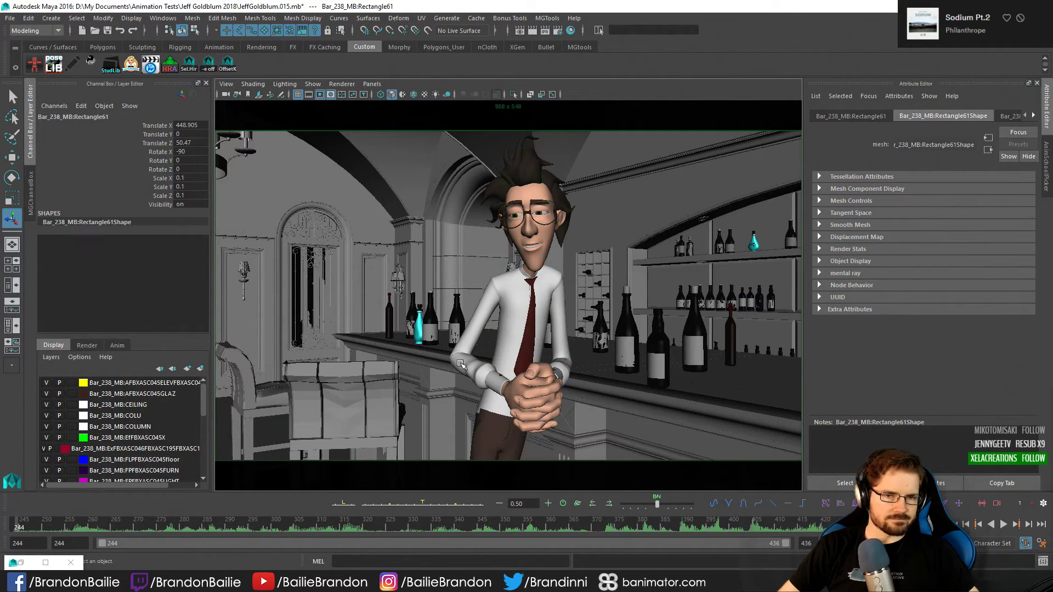
Render the shot camera view with V-Ray and examine the stools and character in the frame buffer
{"action": "left_click", "coordinate": [532, 30]}
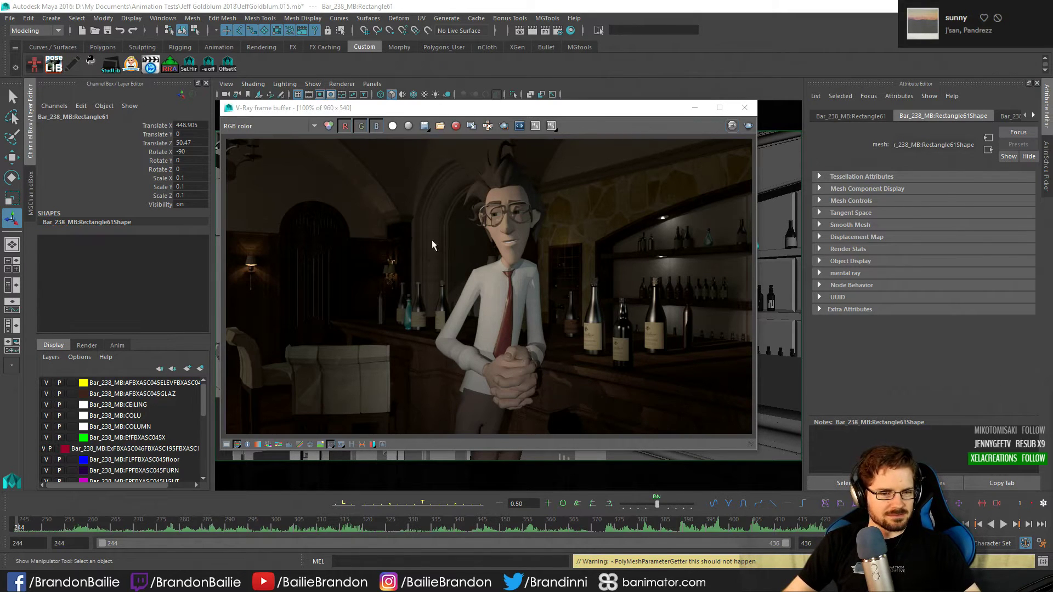
{"action": "left_click_drag", "start_coordinate": [515, 108], "coordinate": [873, 112]}
{"action": "left_click", "coordinate": [299, 425]}
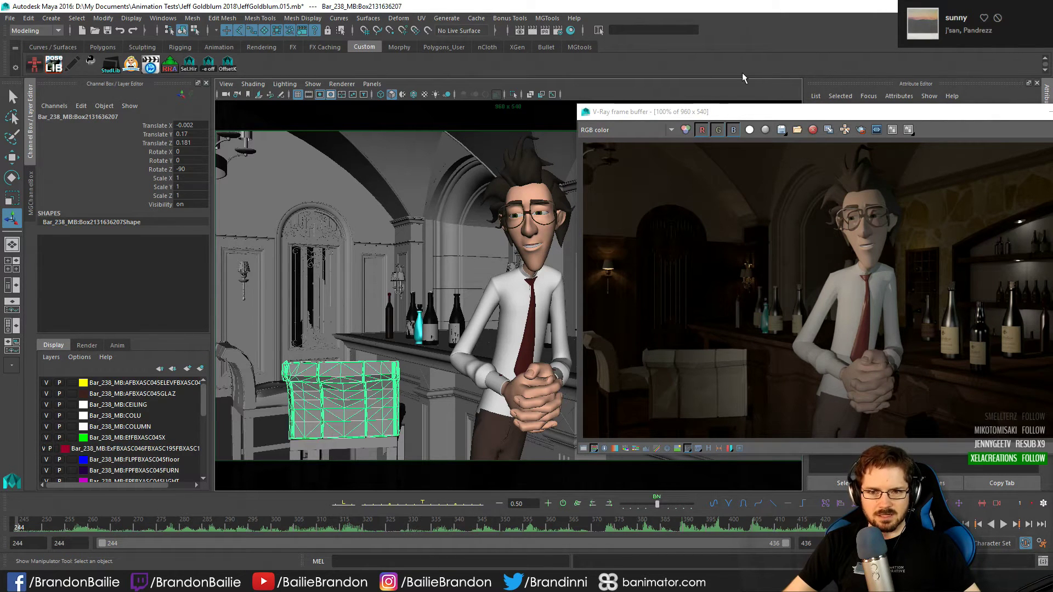
{"action": "left_click_drag", "start_coordinate": [749, 114], "coordinate": [483, 94]}
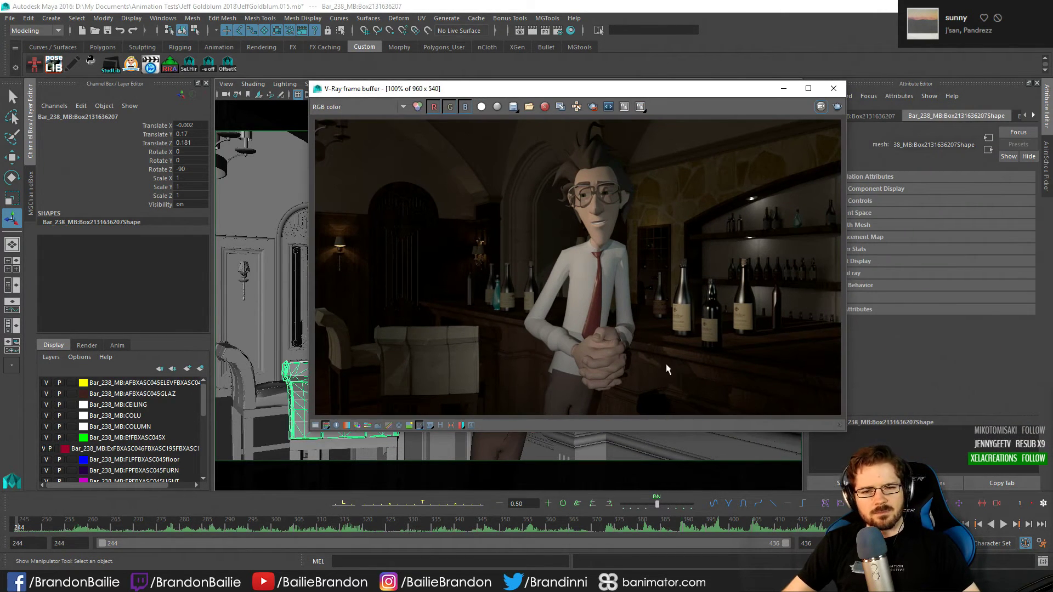
{"action": "left_click_drag", "start_coordinate": [592, 96], "coordinate": [562, 127]}
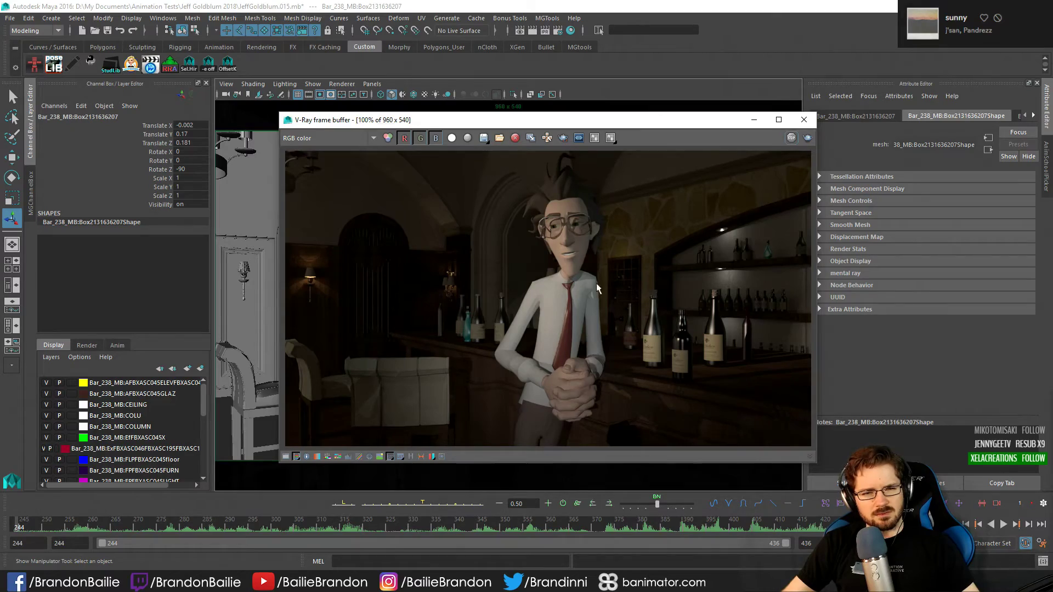
Frame the character's head in the perspective view, compare the face with the render, and close the V-Ray frame buffer
{"action": "left_click_drag", "start_coordinate": [545, 120], "coordinate": [1052, 162]}
{"action": "left_click", "coordinate": [537, 245]}
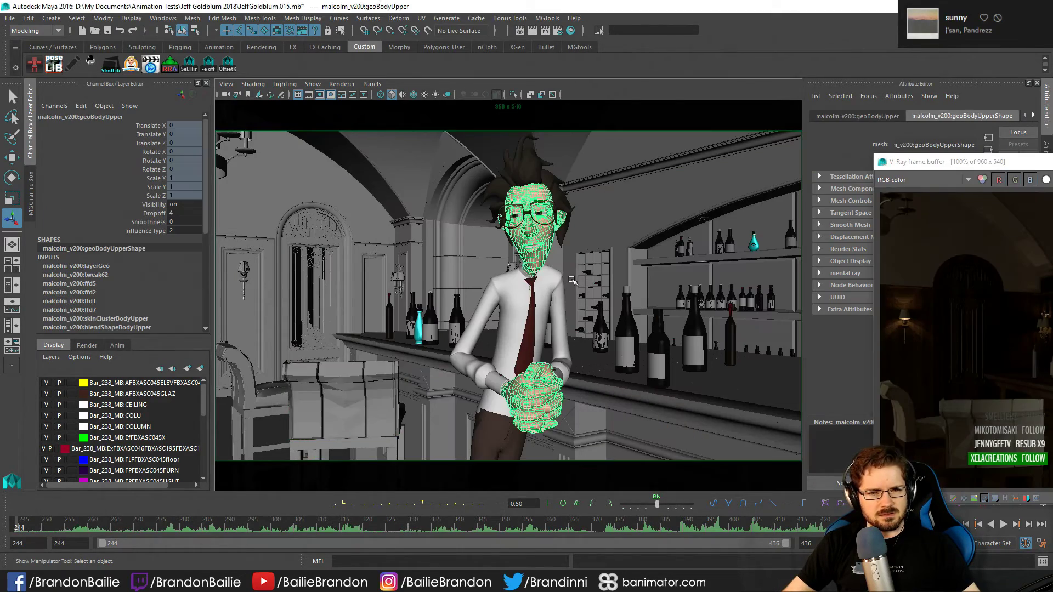
{"action": "key", "text": "space"}
{"action": "key", "text": "space"}
{"action": "key", "text": "f"}
{"action": "left_click_drag", "start_coordinate": [657, 270], "coordinate": [787, 202], "text": "alt"}
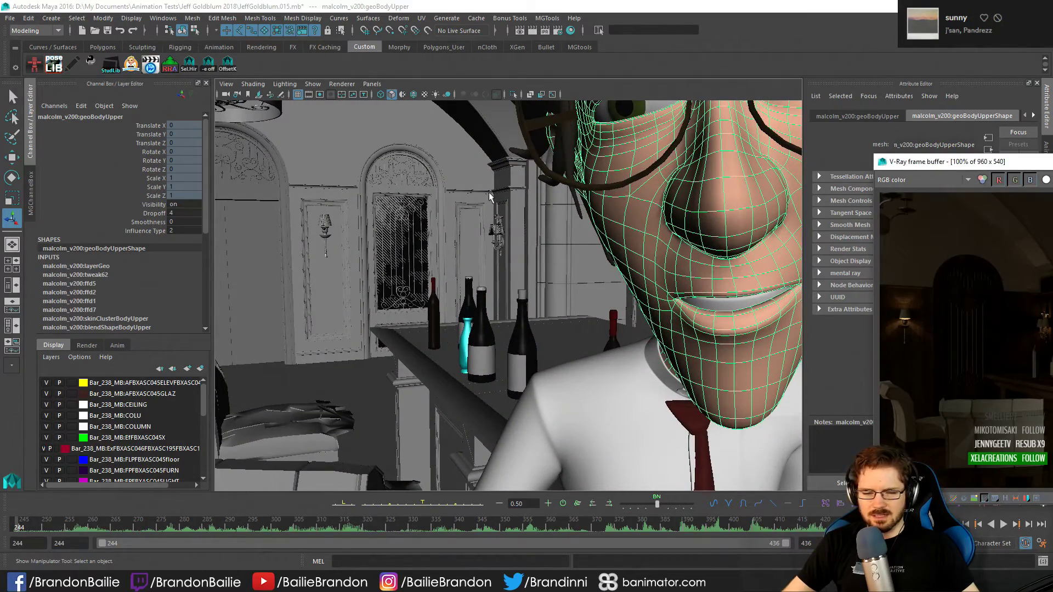
{"action": "left_click_drag", "start_coordinate": [1052, 161], "coordinate": [368, 137]}
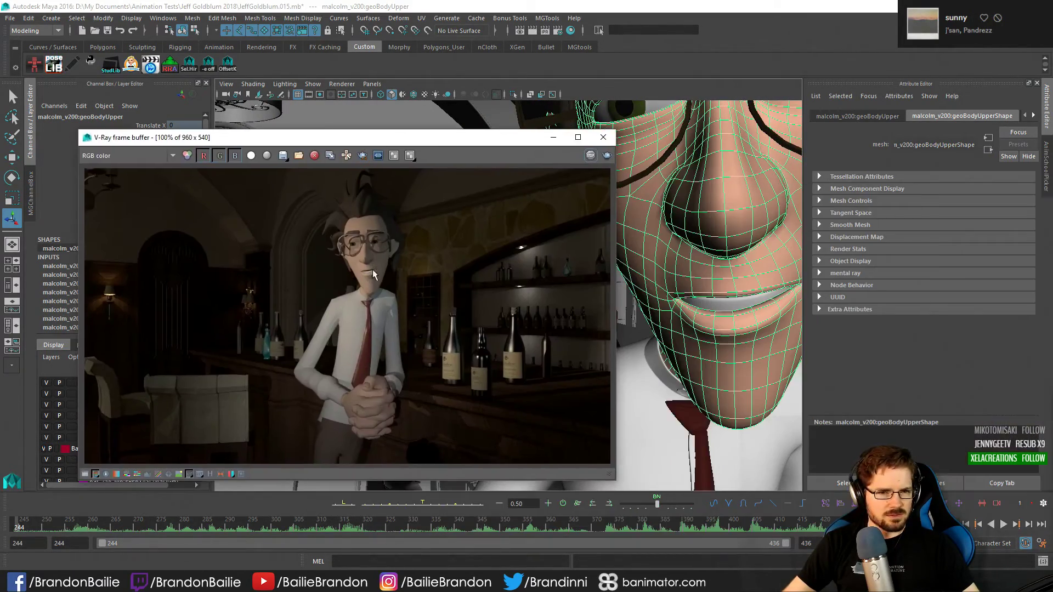
{"action": "left_click", "coordinate": [603, 137]}
{"action": "right_click_drag", "start_coordinate": [647, 216], "coordinate": [543, 215], "text": "alt"}
Review the light attributes of spotLight4 and spotLight1, selecting each light through the picker
{"action": "left_click", "coordinate": [1046, 160]}
{"action": "left_click_drag", "start_coordinate": [856, 201], "coordinate": [882, 237]}
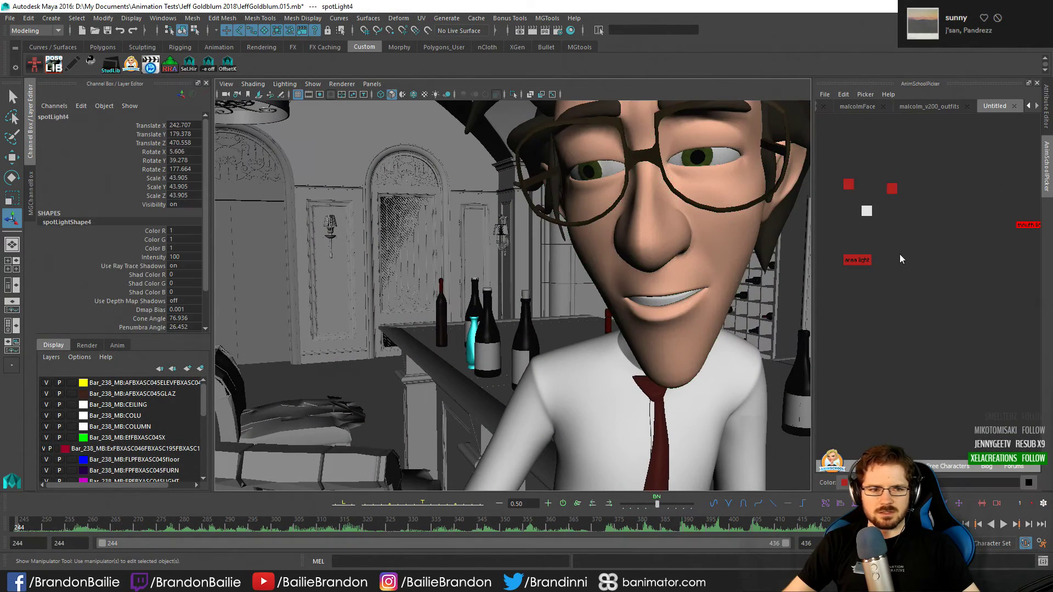
{"action": "left_click", "coordinate": [1046, 115]}
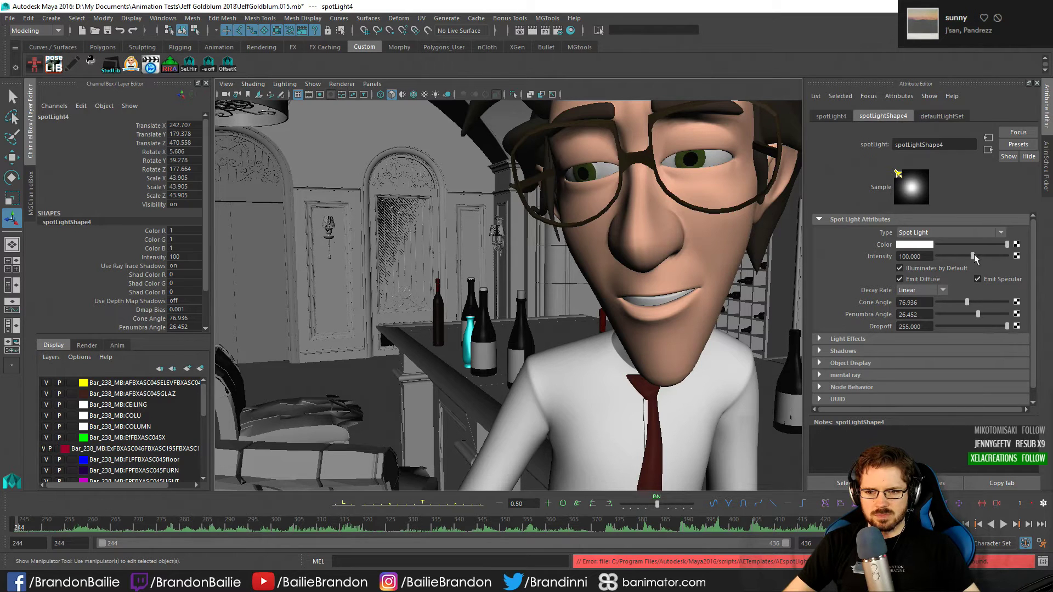
{"action": "left_click", "coordinate": [1047, 170]}
{"action": "left_click", "coordinate": [848, 185]}
{"action": "left_click", "coordinate": [1047, 107]}
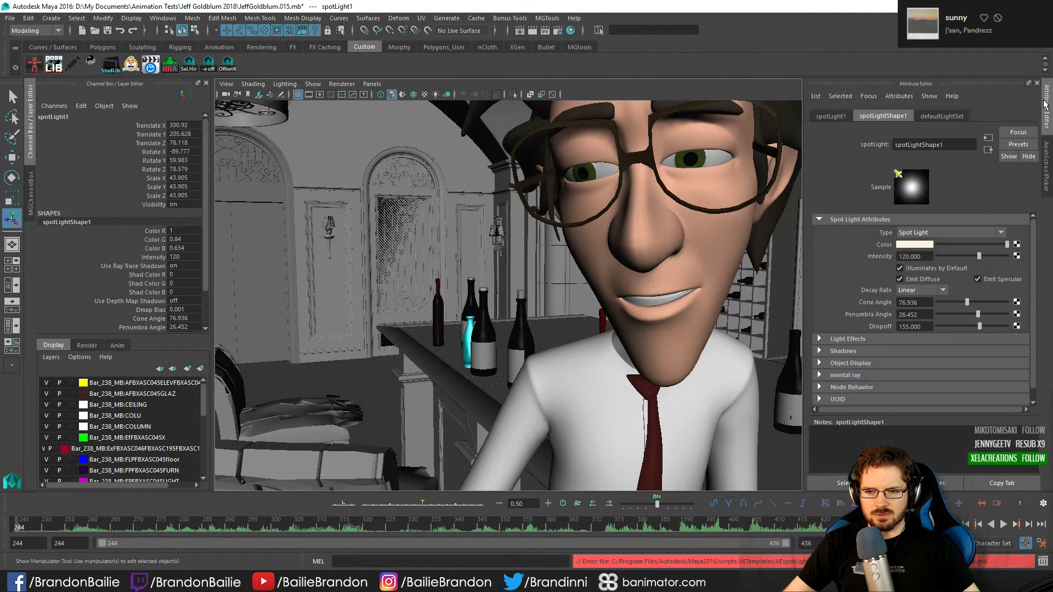
Set spotLight4's intensity to 150 and return to the shot camera view
{"action": "left_click", "coordinate": [1045, 163]}
{"action": "left_click", "coordinate": [866, 211]}
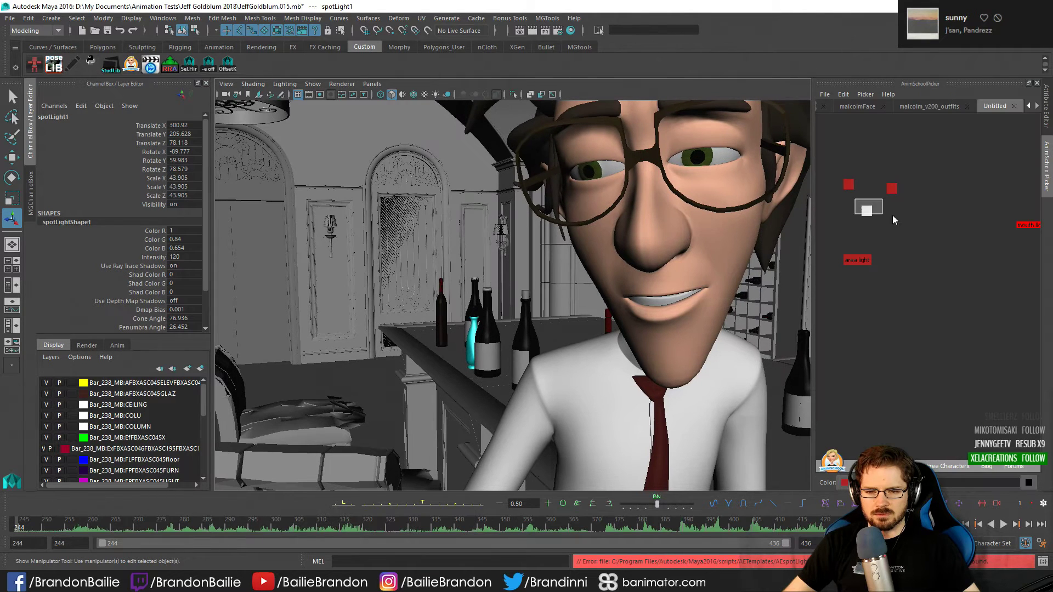
{"action": "left_click", "coordinate": [1046, 107]}
{"action": "double_click", "coordinate": [913, 256]}
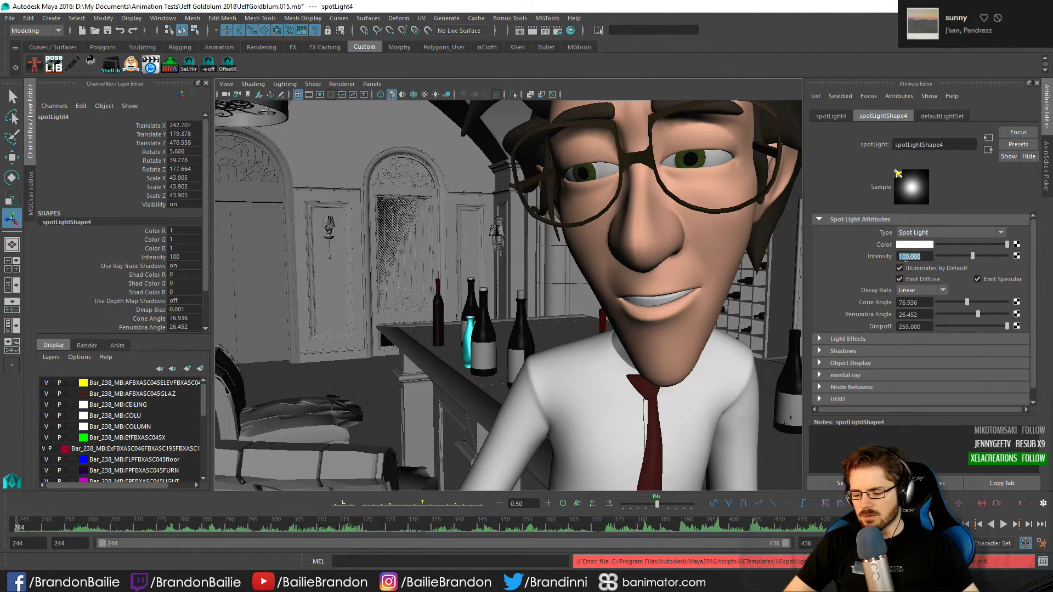
{"action": "type", "text": "150"}
{"action": "key", "text": "Return"}
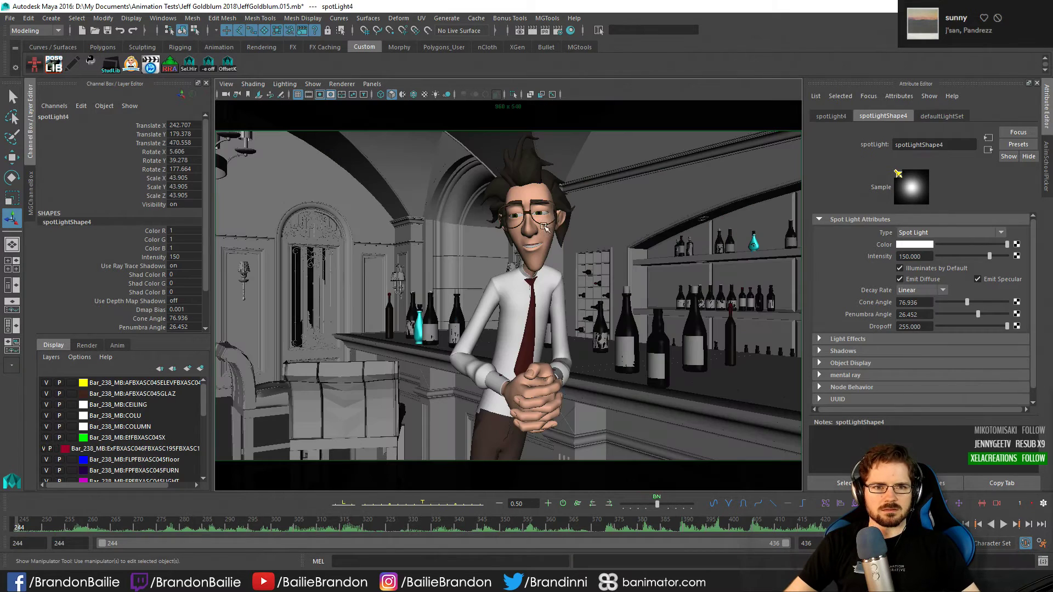
Render the shot with spotLight4 at its new intensity and examine the image in the V-Ray frame buffer
{"action": "left_click", "coordinate": [530, 30]}
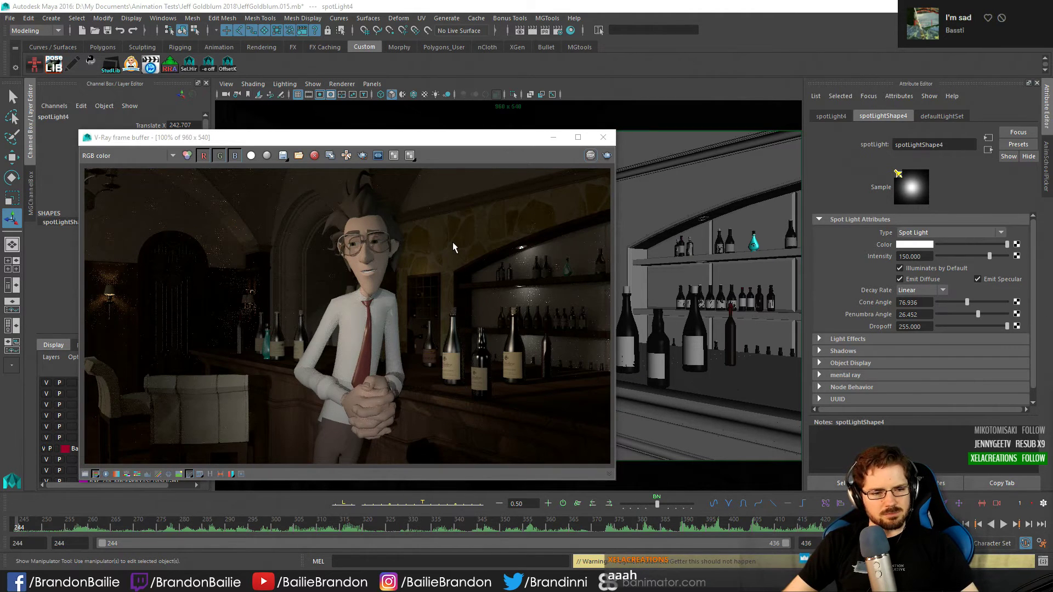
{"action": "left_click_drag", "start_coordinate": [319, 140], "coordinate": [336, 139]}
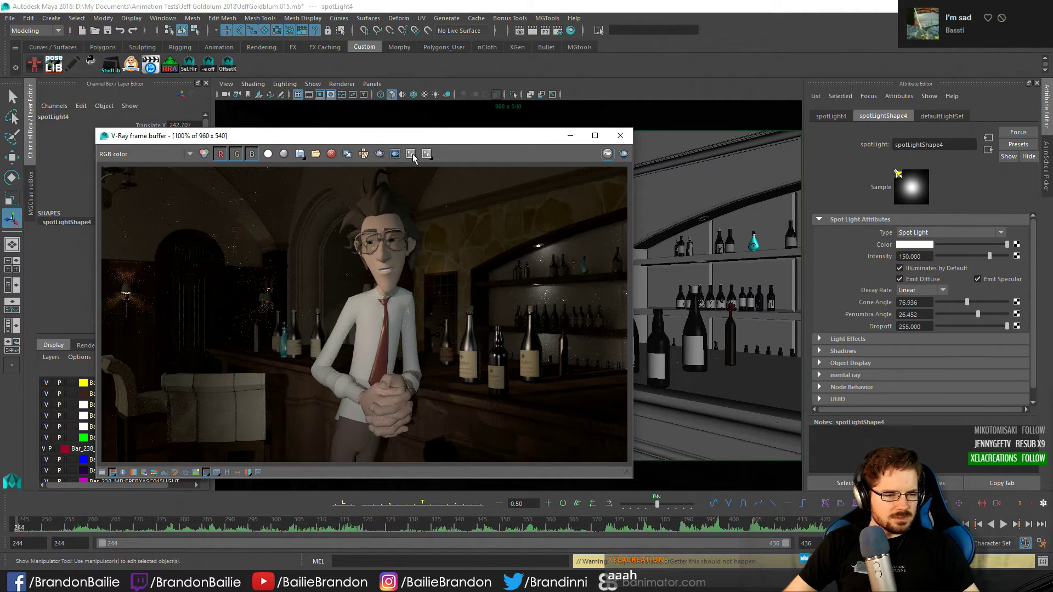
{"action": "left_click_drag", "start_coordinate": [421, 137], "coordinate": [438, 123]}
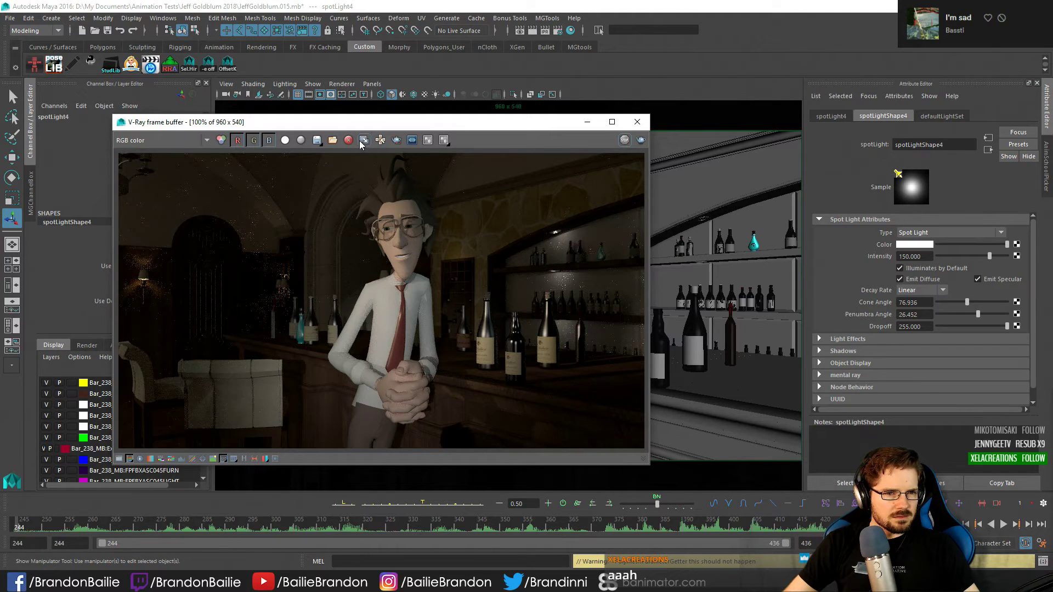
{"action": "left_click_drag", "start_coordinate": [345, 125], "coordinate": [348, 114]}
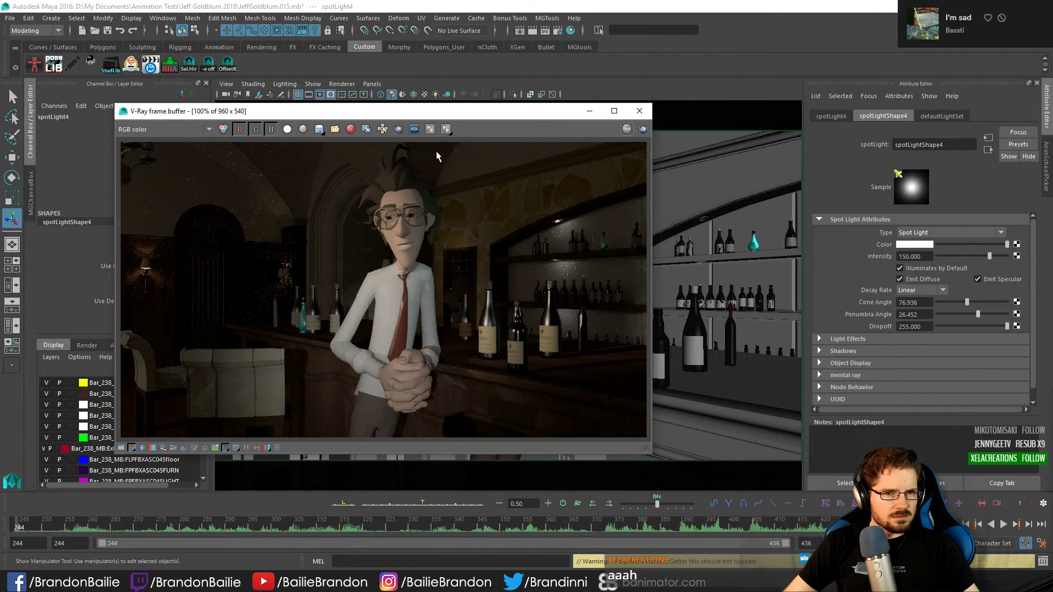
{"action": "left_click", "coordinate": [415, 130]}
{"action": "left_click_drag", "start_coordinate": [300, 112], "coordinate": [256, 136]}
Open the Render View and place it beside the V-Ray frame buffer to compare the two images
{"action": "left_click", "coordinate": [519, 31]}
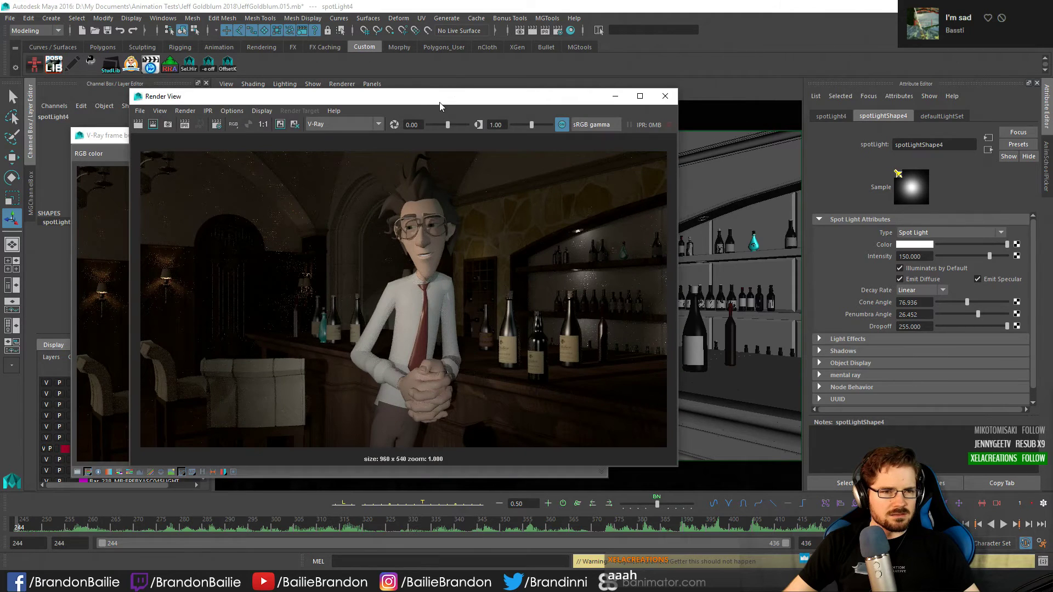
{"action": "left_click_drag", "start_coordinate": [439, 102], "coordinate": [676, 140]}
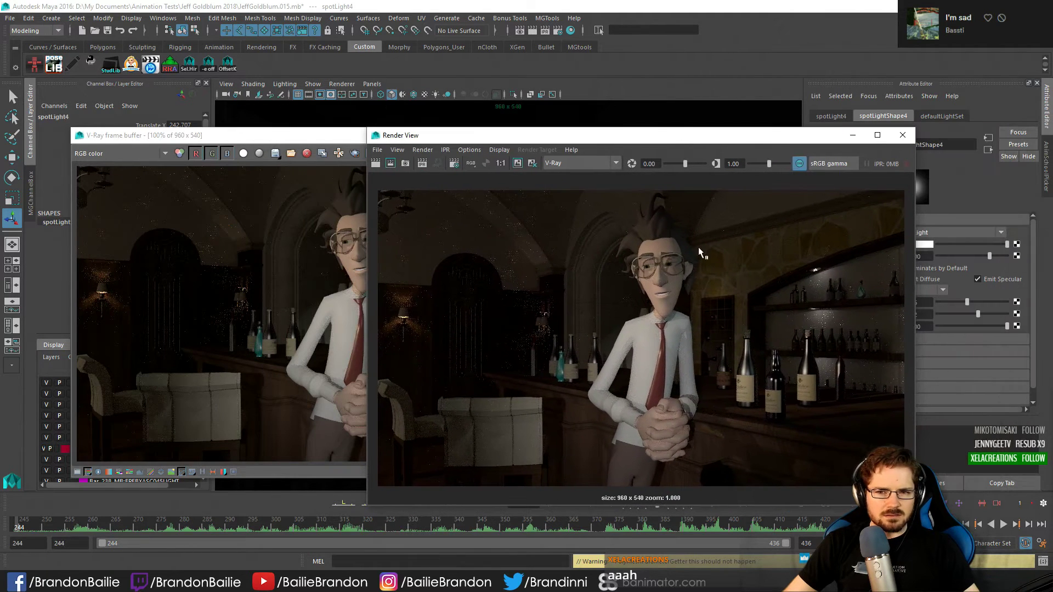
{"action": "left_click_drag", "start_coordinate": [271, 136], "coordinate": [232, 121]}
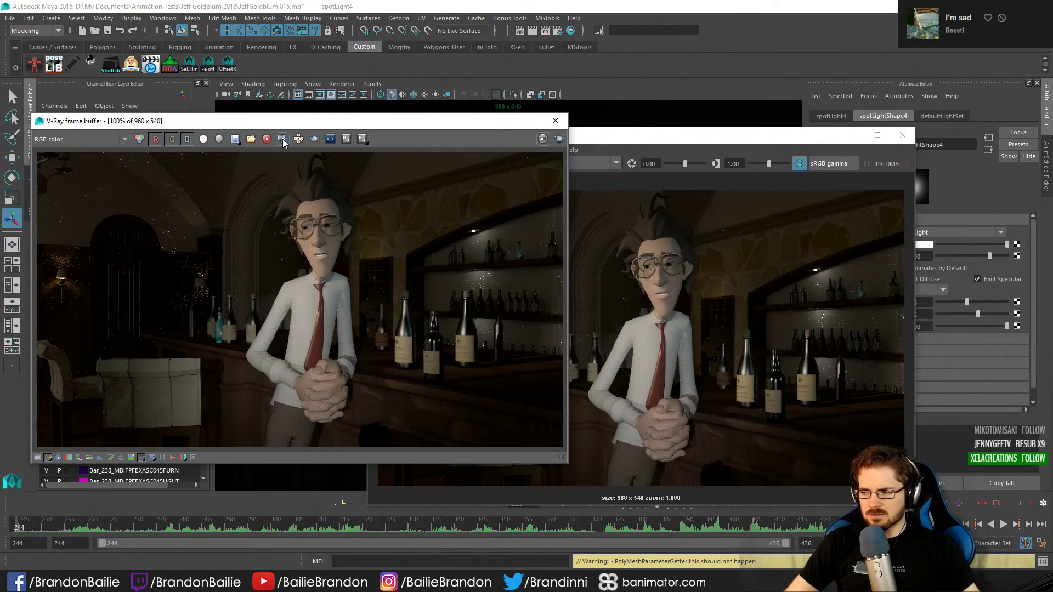
{"action": "left_click", "coordinate": [765, 274]}
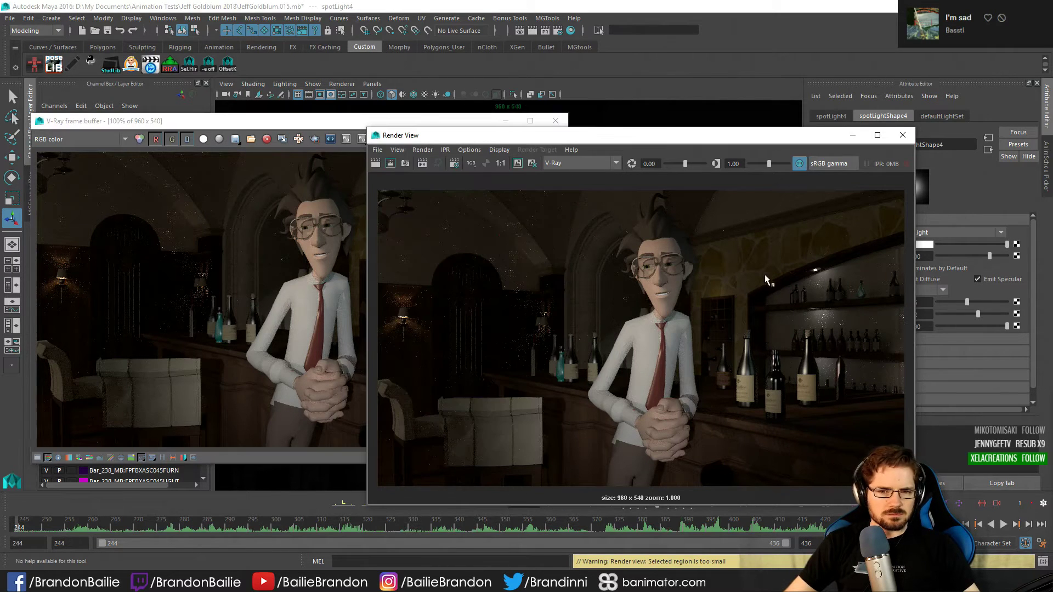
{"action": "left_click_drag", "start_coordinate": [674, 137], "coordinate": [718, 159]}
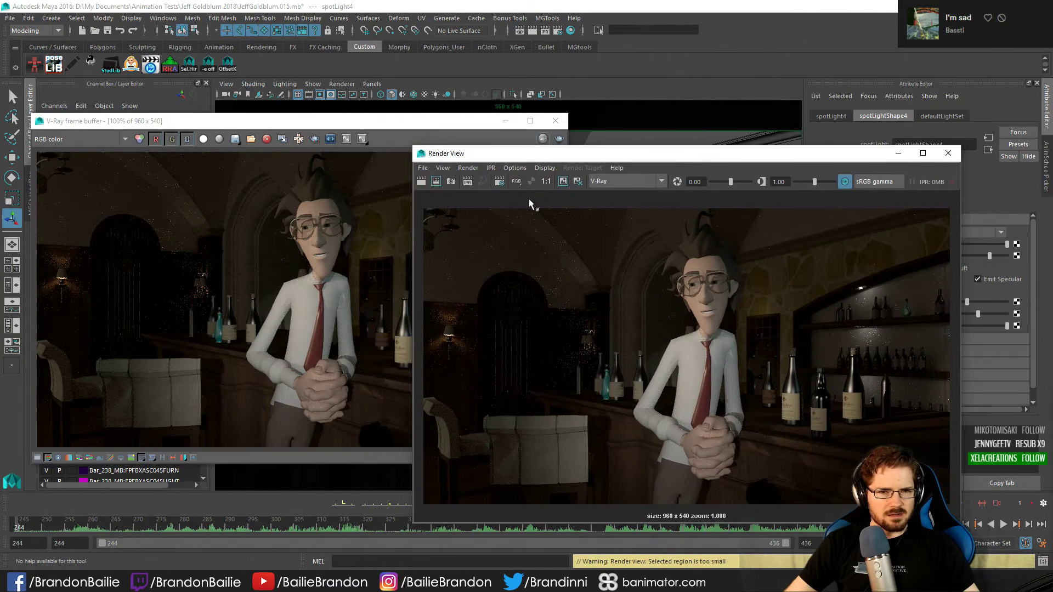
Keep the current image in the Render View, and minimize that window so only the V-Ray frame buffer stays open
{"action": "left_click", "coordinate": [562, 181]}
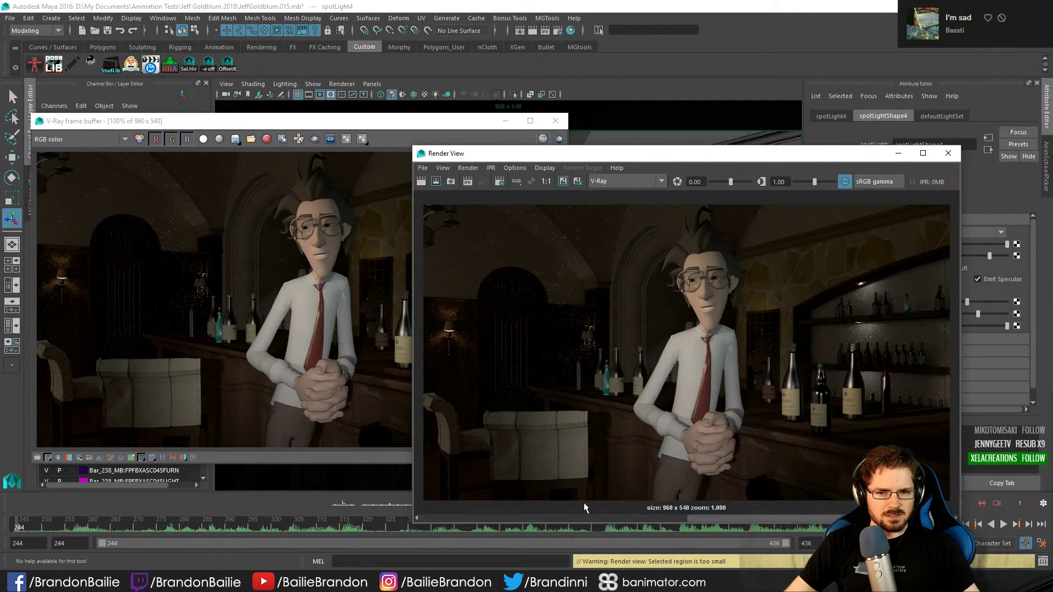
{"action": "left_click", "coordinate": [348, 125]}
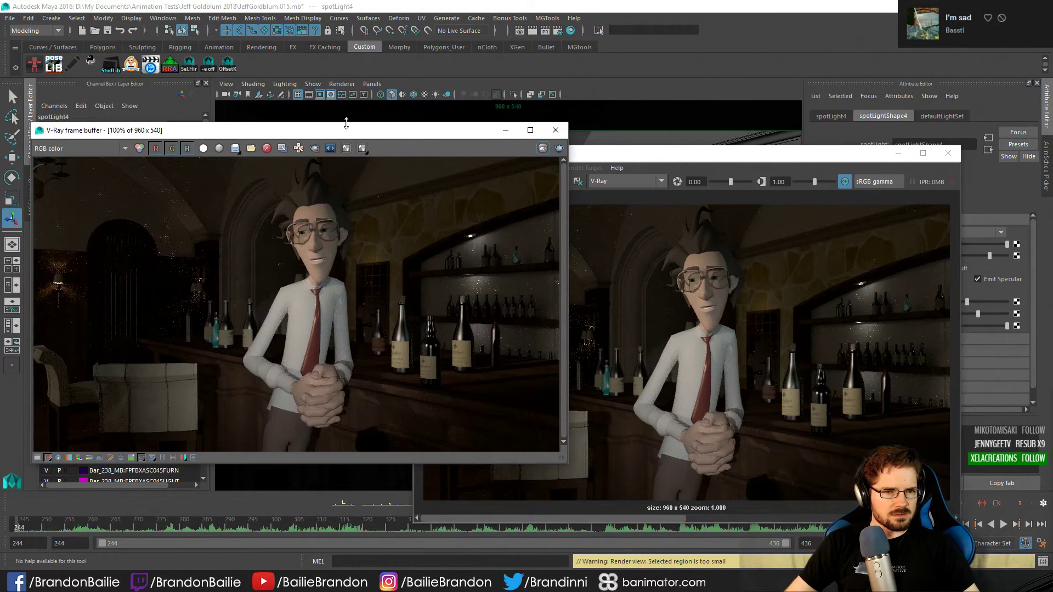
{"action": "left_click_drag", "start_coordinate": [348, 125], "coordinate": [484, 148]}
{"action": "left_click", "coordinate": [898, 154]}
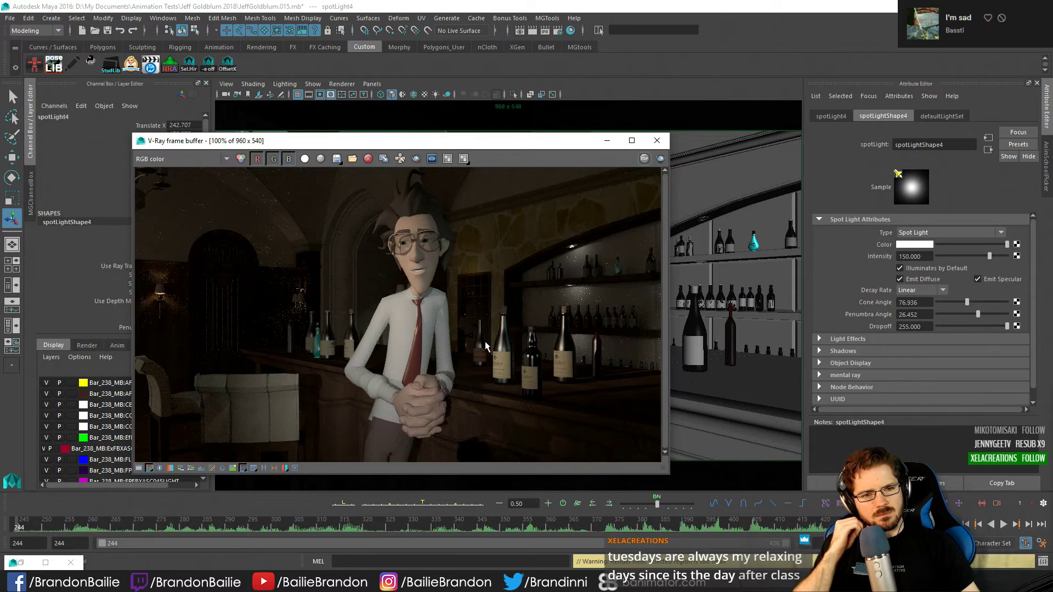
Set spotLight4's intensity to 300 and its dropoff to 400
{"action": "left_click", "coordinate": [904, 140]}
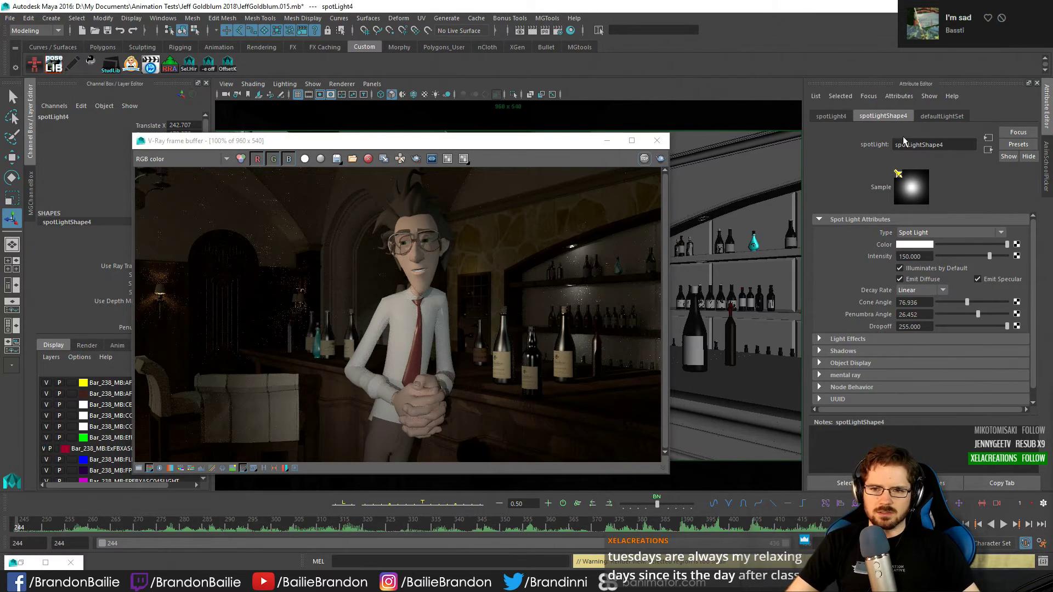
{"action": "left_click", "coordinate": [1047, 164]}
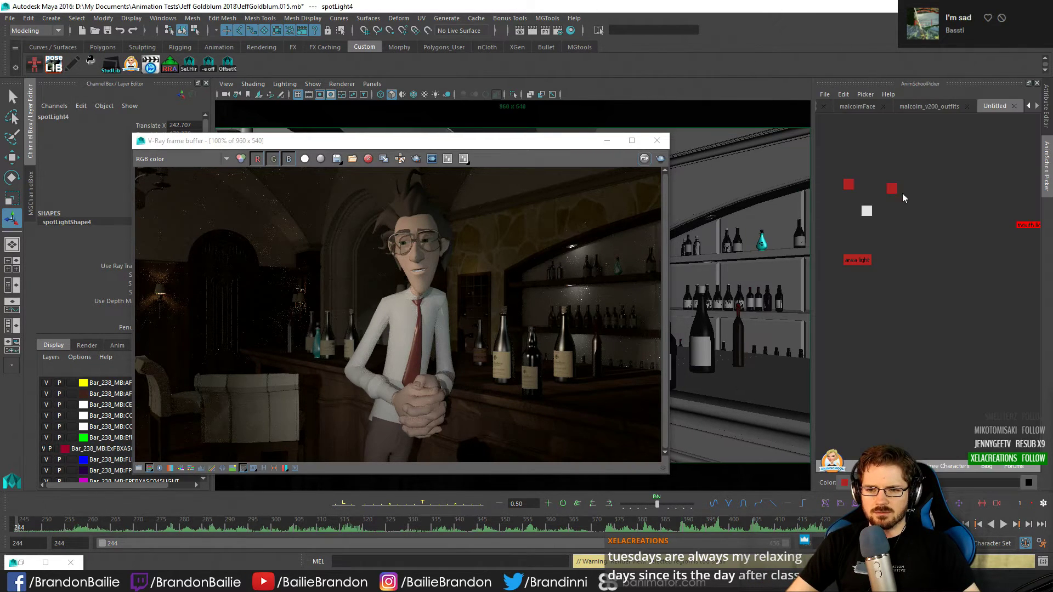
{"action": "left_click", "coordinate": [1045, 120]}
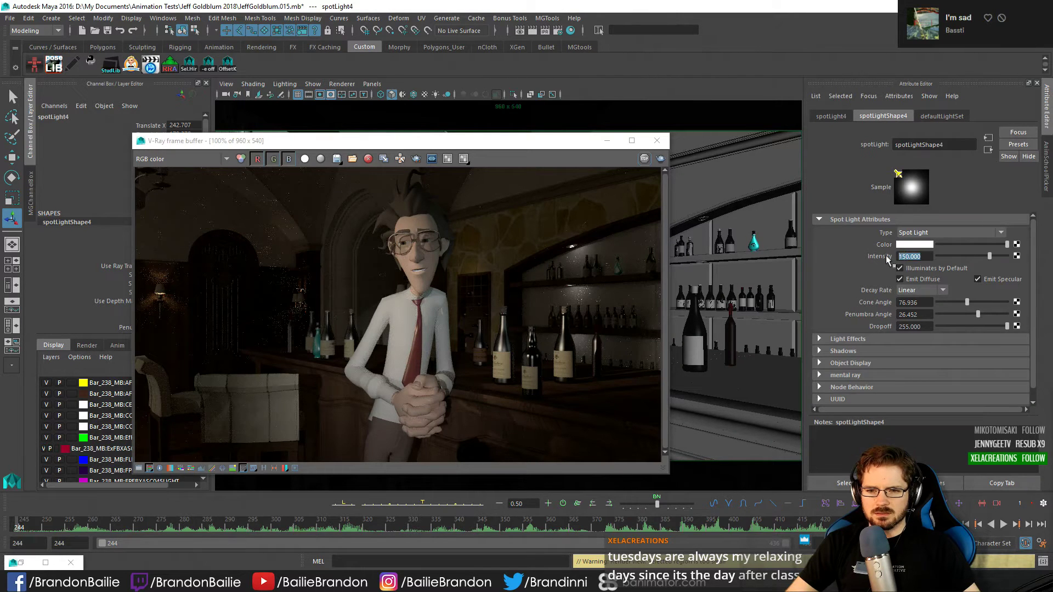
{"action": "left_click", "coordinate": [905, 256]}
{"action": "type", "text": "300"}
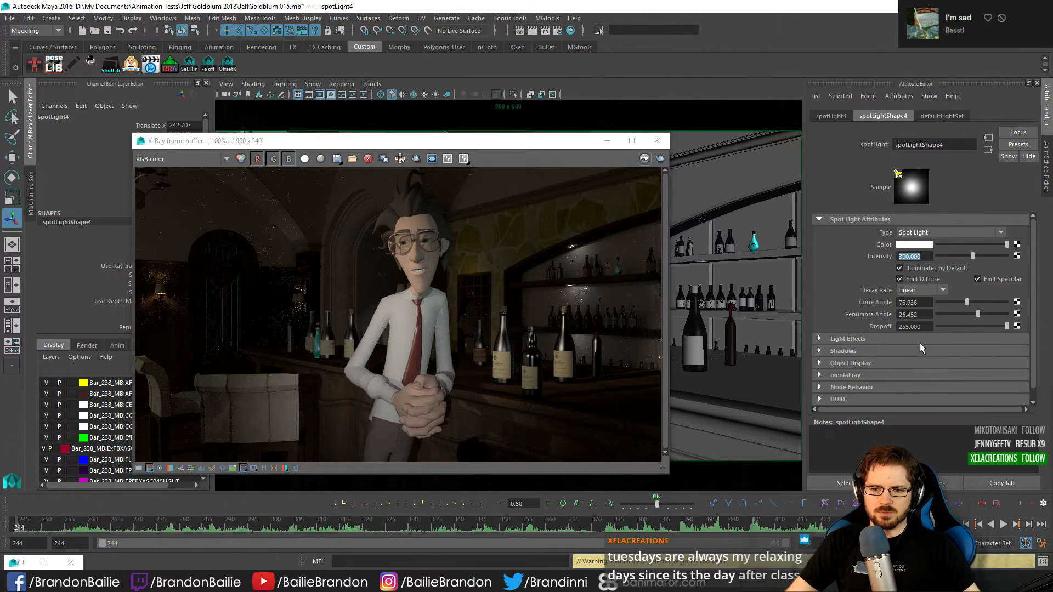
{"action": "left_click", "coordinate": [927, 326]}
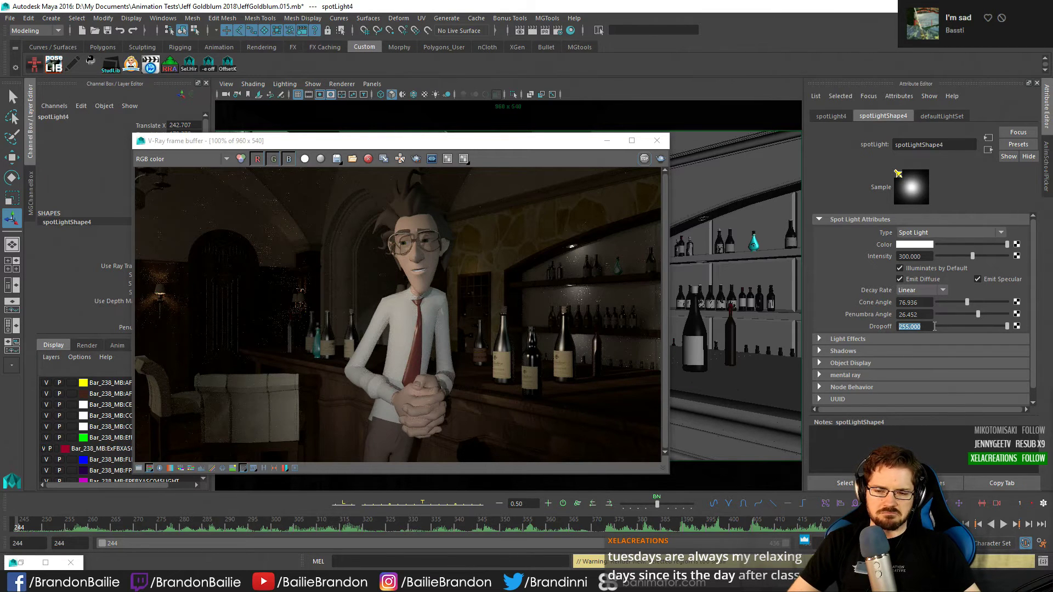
{"action": "type", "text": "400"}
{"action": "key", "text": "Return"}
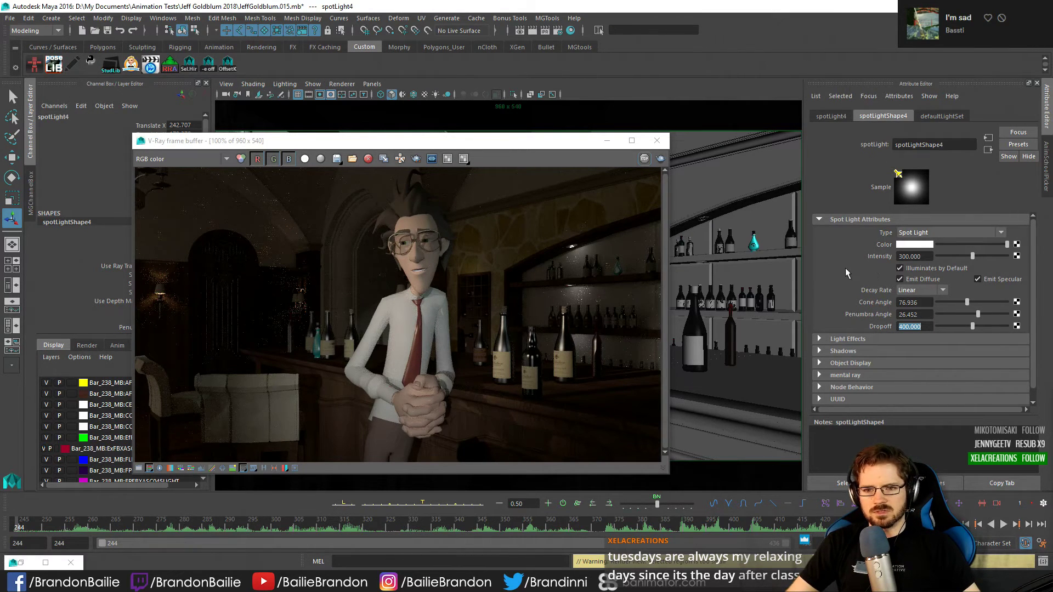
{"action": "left_click", "coordinate": [942, 115]}
{"action": "left_click", "coordinate": [880, 116]}
{"action": "left_click", "coordinate": [834, 115]}
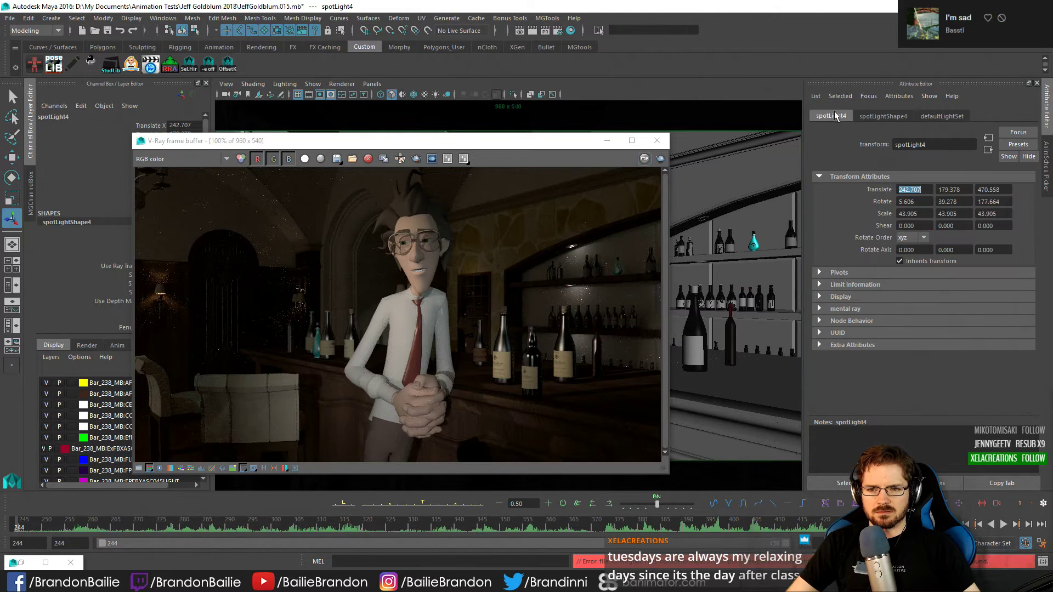
{"action": "left_click", "coordinate": [883, 115]}
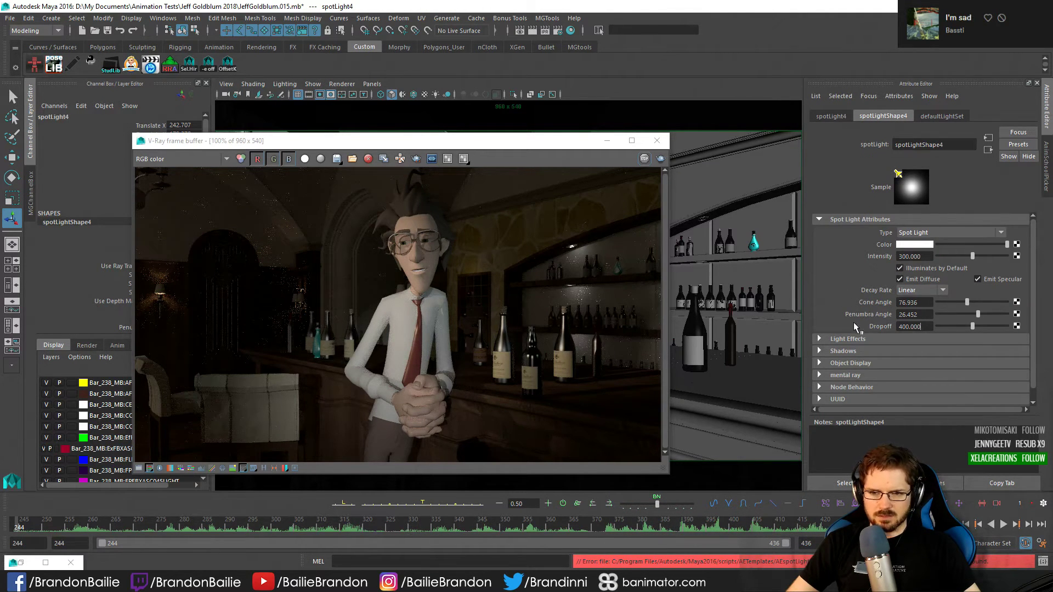
{"action": "left_click", "coordinate": [844, 117]}
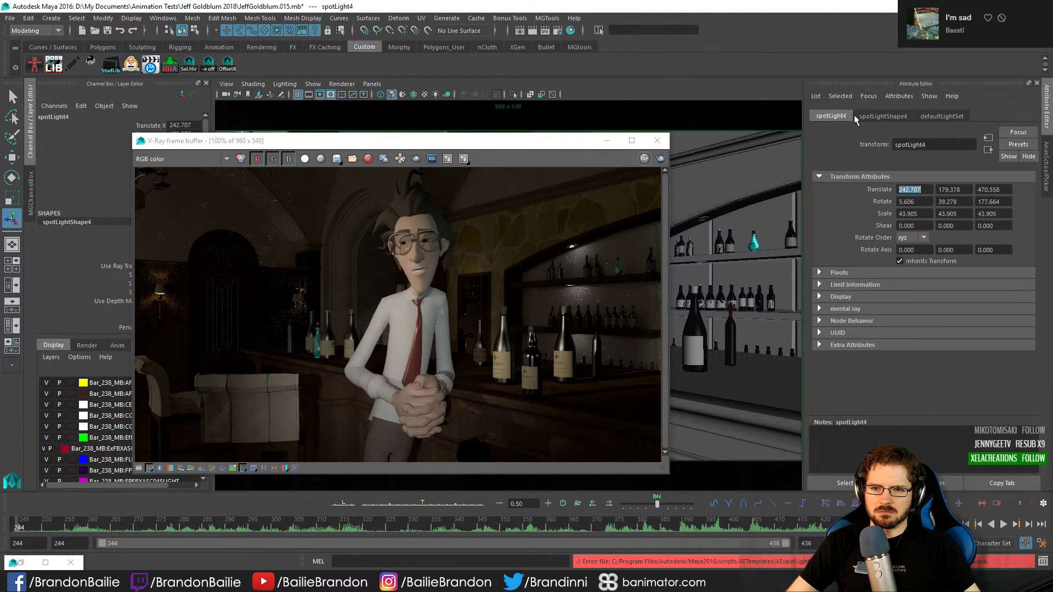
{"action": "left_click", "coordinate": [890, 114]}
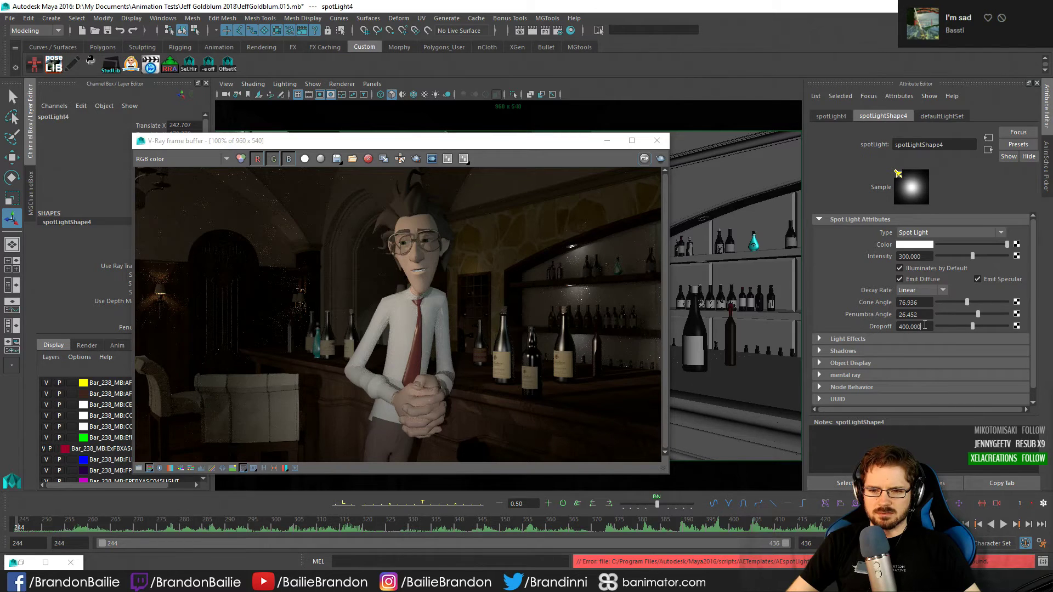
Turn on region rendering, outline a tall region around the character in the V-Ray frame buffer, and render it
{"action": "left_click", "coordinate": [416, 158]}
{"action": "left_click_drag", "start_coordinate": [366, 209], "coordinate": [465, 303]}
{"action": "left_click_drag", "start_coordinate": [312, 196], "coordinate": [468, 445]}
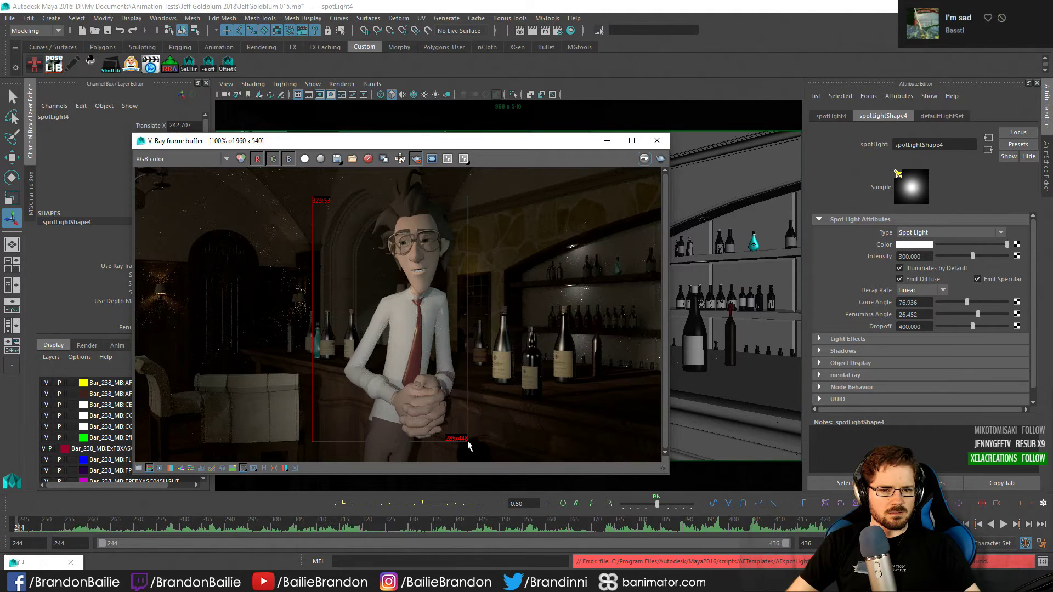
{"action": "left_click_drag", "start_coordinate": [347, 191], "coordinate": [467, 466]}
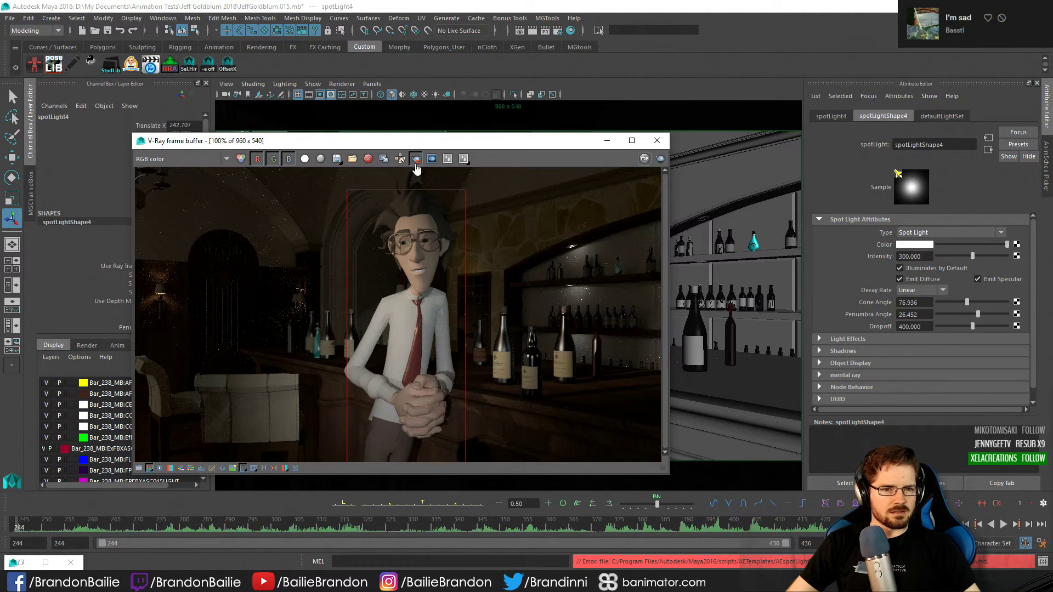
{"action": "left_click", "coordinate": [661, 159]}
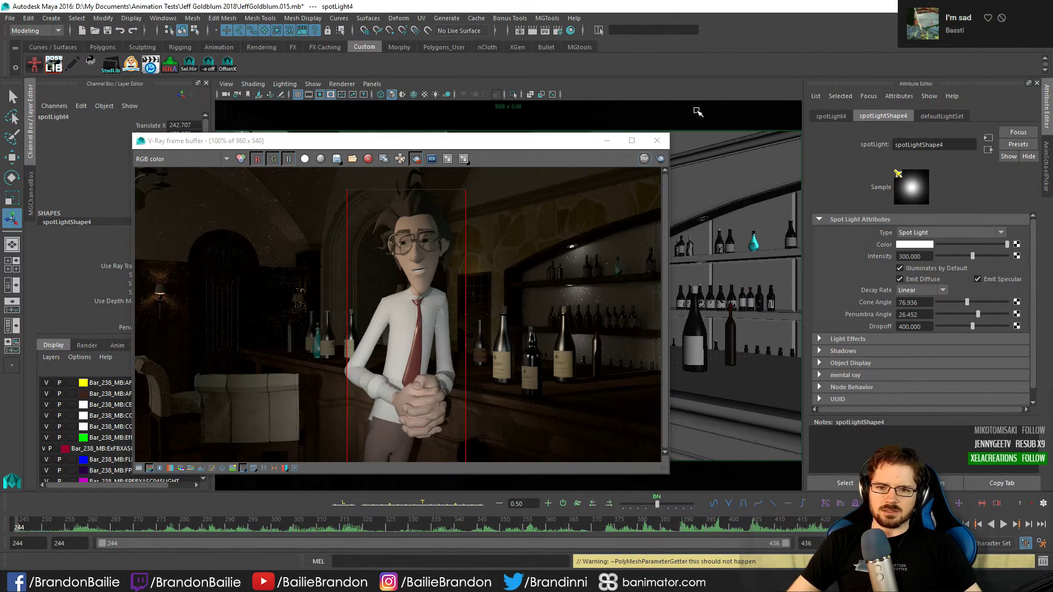
Frame spotLight4 in the perspective view and minimize the V-Ray frame buffer to clear the viewport
{"action": "left_click_drag", "start_coordinate": [485, 147], "coordinate": [423, 195]}
{"action": "left_click", "coordinate": [624, 83]}
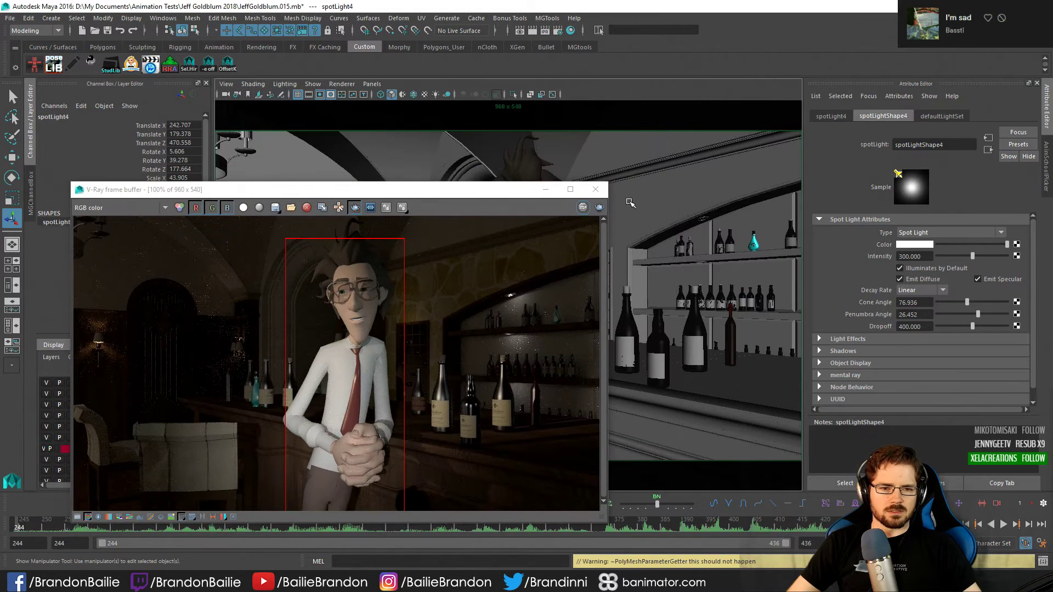
{"action": "key", "text": "space"}
{"action": "key", "text": "f"}
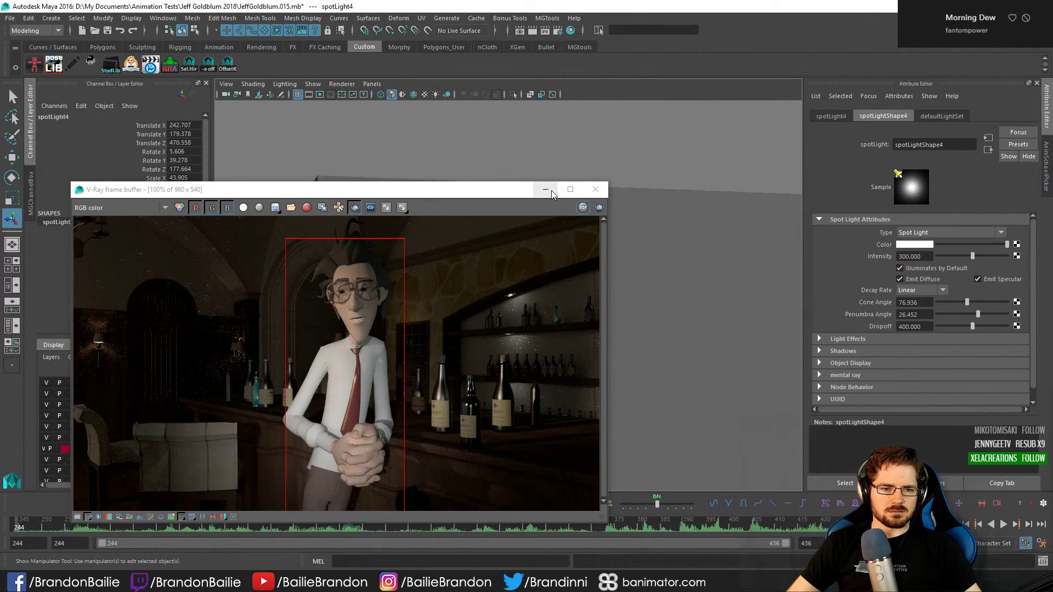
{"action": "left_click", "coordinate": [551, 191]}
Rotate spotLight4 to aim at the character's upper body, at about 0.9, 40.8 and 177.4 in X, Y and Z
{"action": "key", "text": "alt+a"}
{"action": "left_click_drag", "start_coordinate": [517, 322], "coordinate": [322, 280], "text": "alt"}
{"action": "right_click_drag", "start_coordinate": [322, 280], "coordinate": [505, 312], "text": "alt"}
{"action": "middle_click_drag", "start_coordinate": [506, 312], "coordinate": [509, 330], "text": "alt"}
{"action": "left_click_drag", "start_coordinate": [508, 329], "coordinate": [481, 277], "text": "alt"}
{"action": "key", "text": "e"}
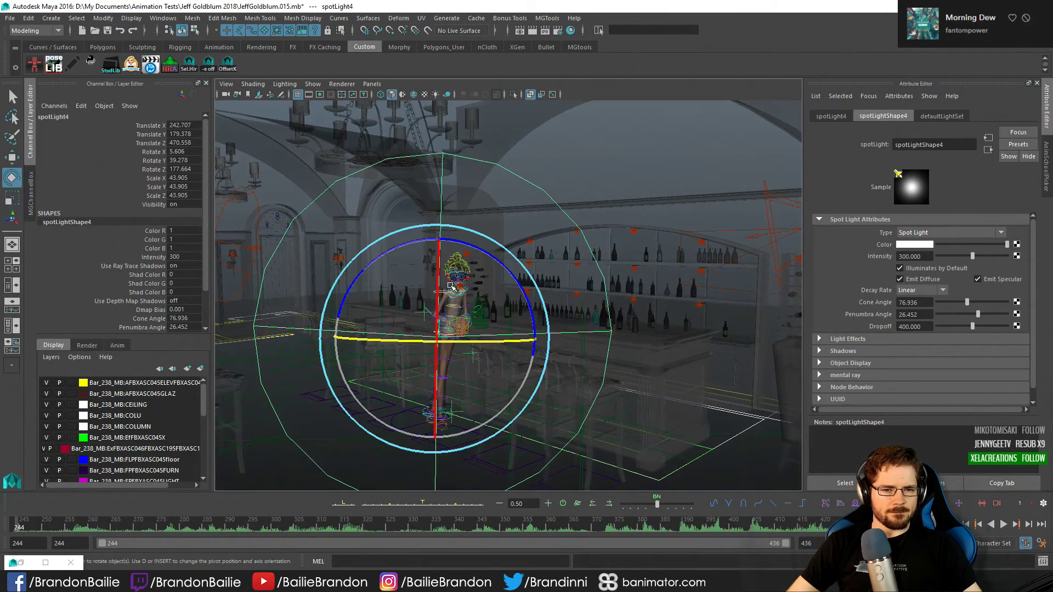
{"action": "left_click_drag", "start_coordinate": [455, 316], "coordinate": [482, 349]}
{"action": "key", "text": "ctrl+z"}
{"action": "key", "text": "q"}
{"action": "left_click_drag", "start_coordinate": [486, 348], "coordinate": [493, 321], "text": "alt"}
{"action": "key", "text": "e"}
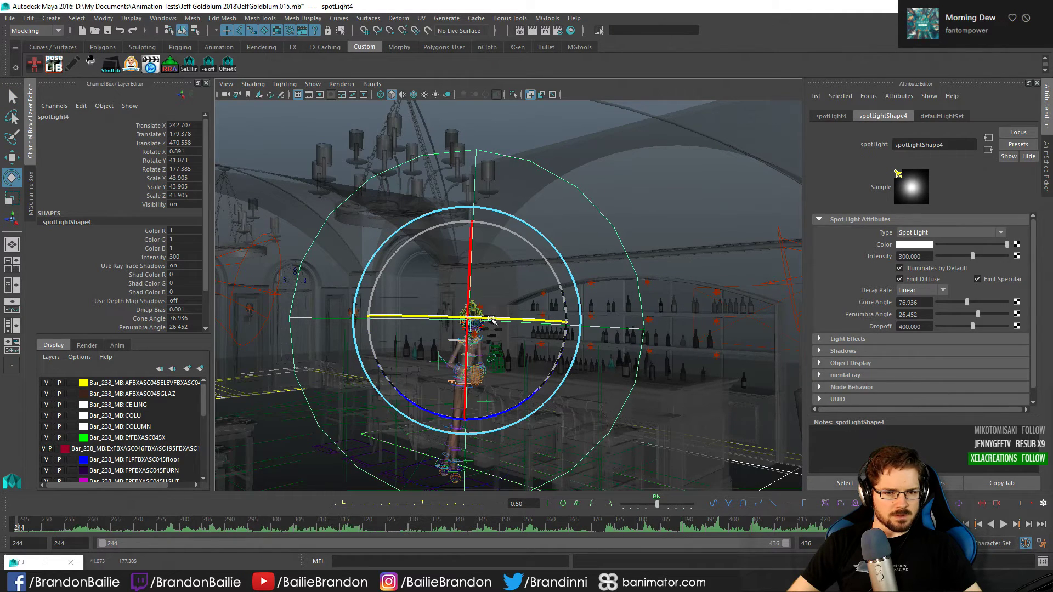
{"action": "key", "text": "q"}
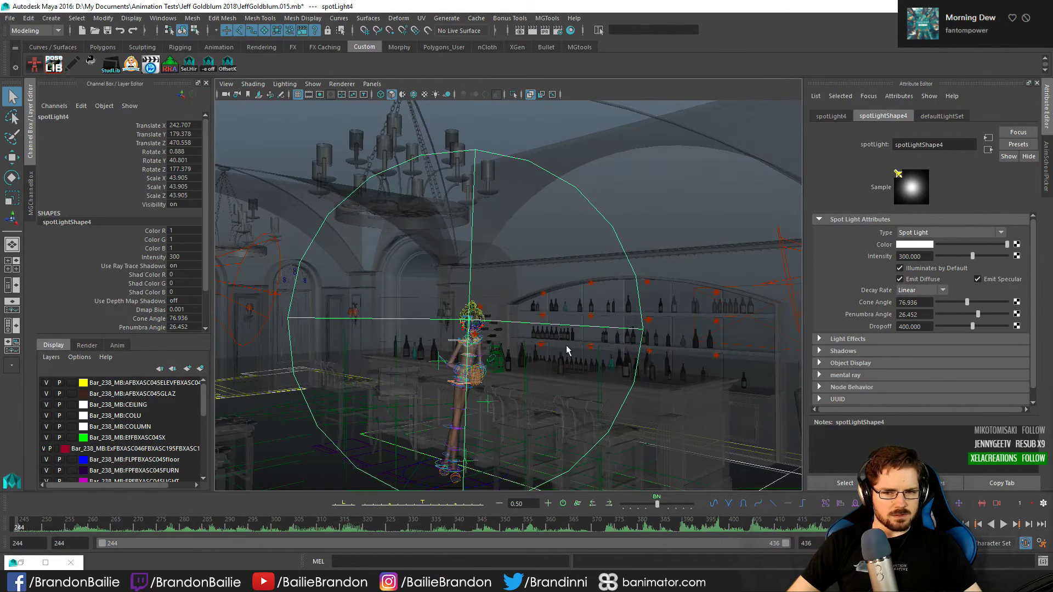
Return to the shot camera with X-ray and control curves off, render the region with the re-aimed spotLight4, and close the frame buffer
{"action": "left_click_drag", "start_coordinate": [524, 348], "coordinate": [384, 356], "text": "alt"}
{"action": "key", "text": "space"}
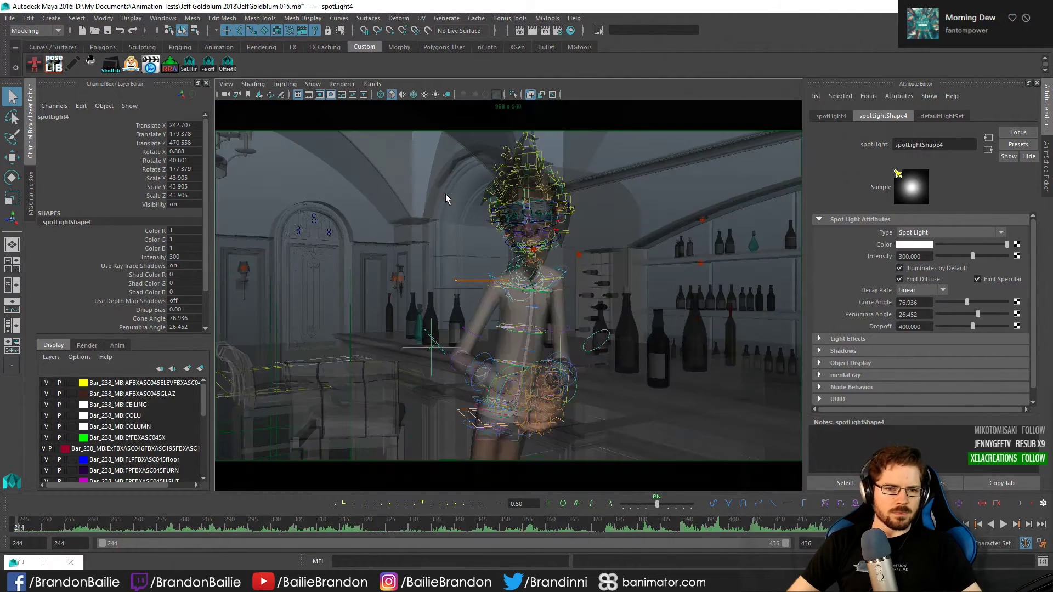
{"action": "key", "text": "alt+x"}
{"action": "key", "text": "alt+c"}
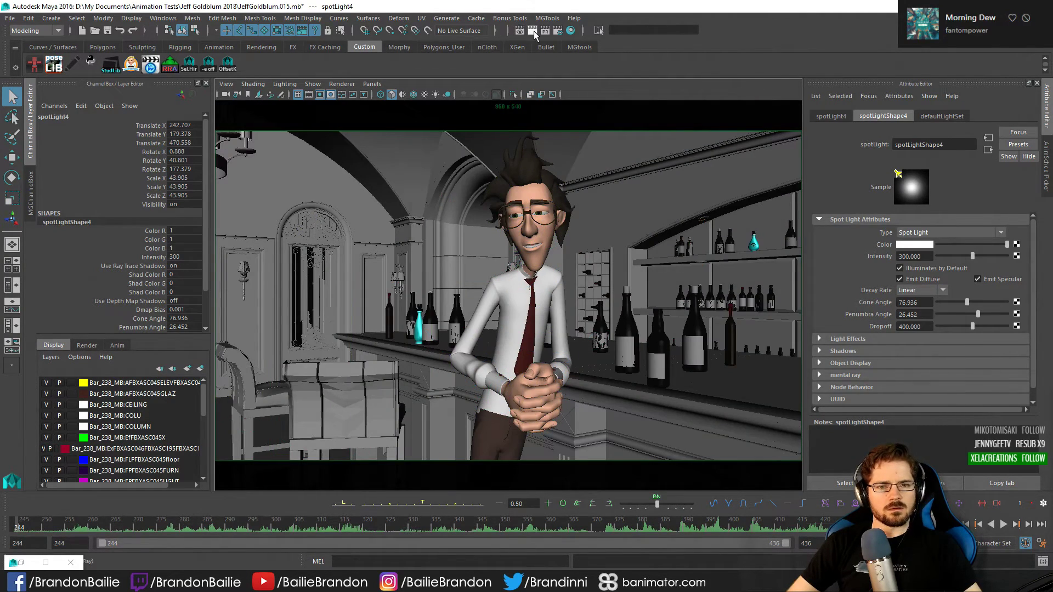
{"action": "left_click", "coordinate": [519, 31]}
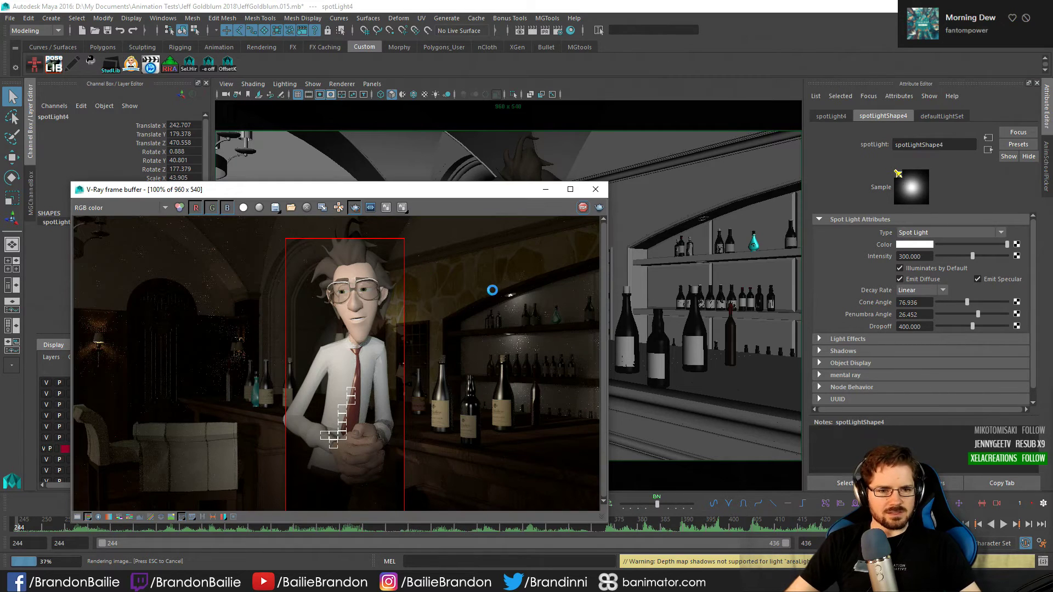
{"action": "left_click", "coordinate": [595, 189]}
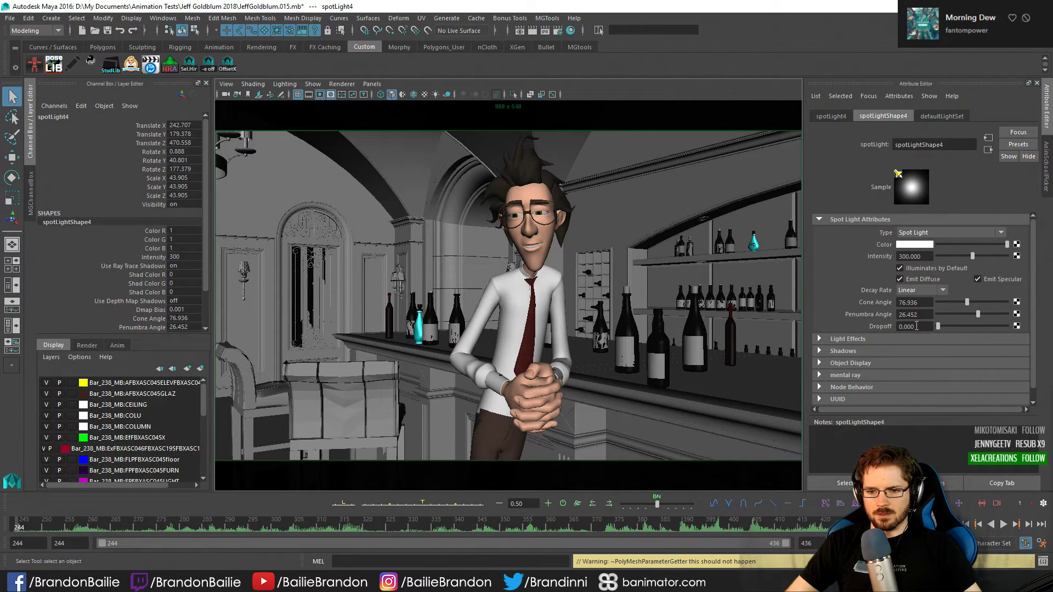
Set spotLight4's dropoff to 300 and its intensity to 200, and render the region again
{"action": "key", "text": "Return"}
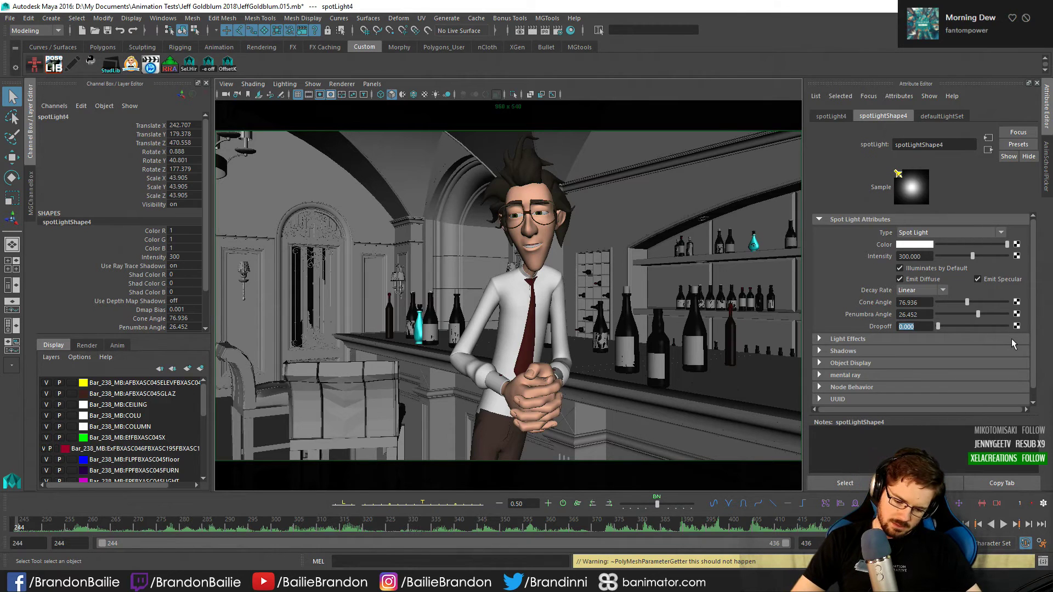
{"action": "type", "text": "300"}
{"action": "key", "text": "Return"}
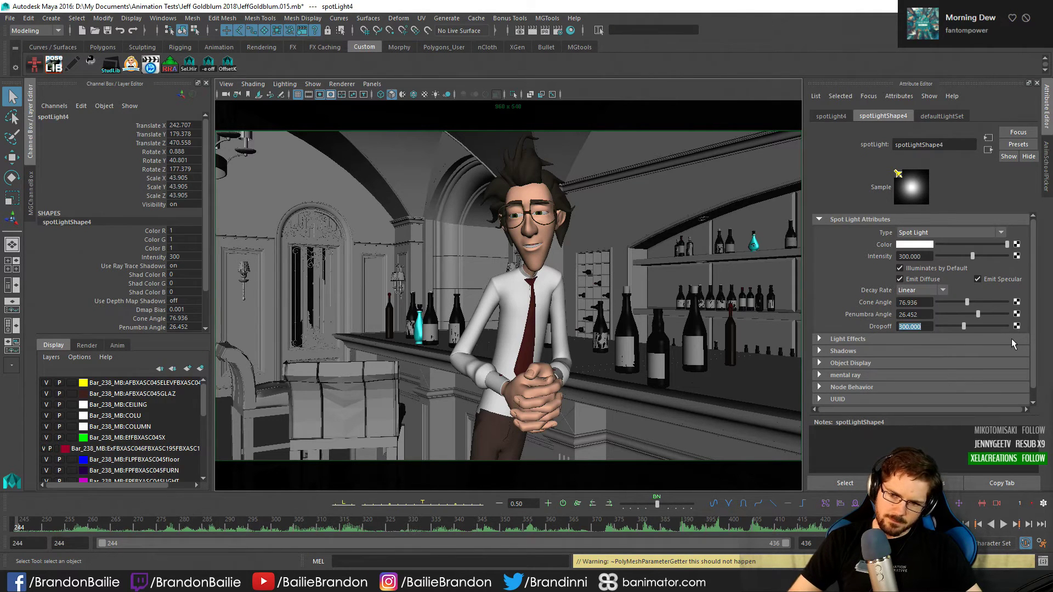
{"action": "left_click", "coordinate": [914, 257]}
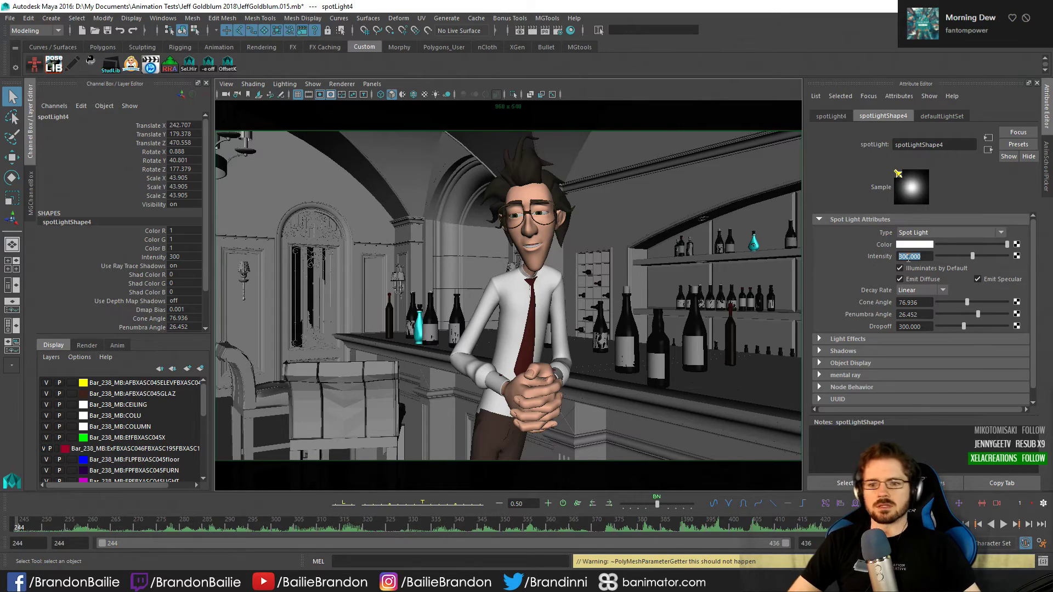
{"action": "type", "text": "200"}
{"action": "key", "text": "Return"}
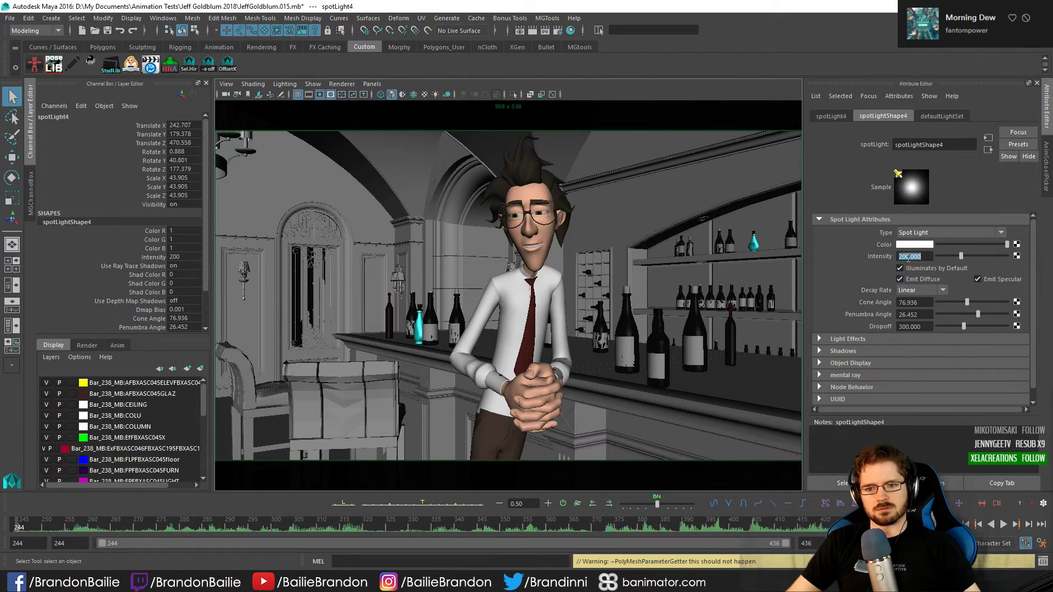
{"action": "left_click", "coordinate": [532, 30]}
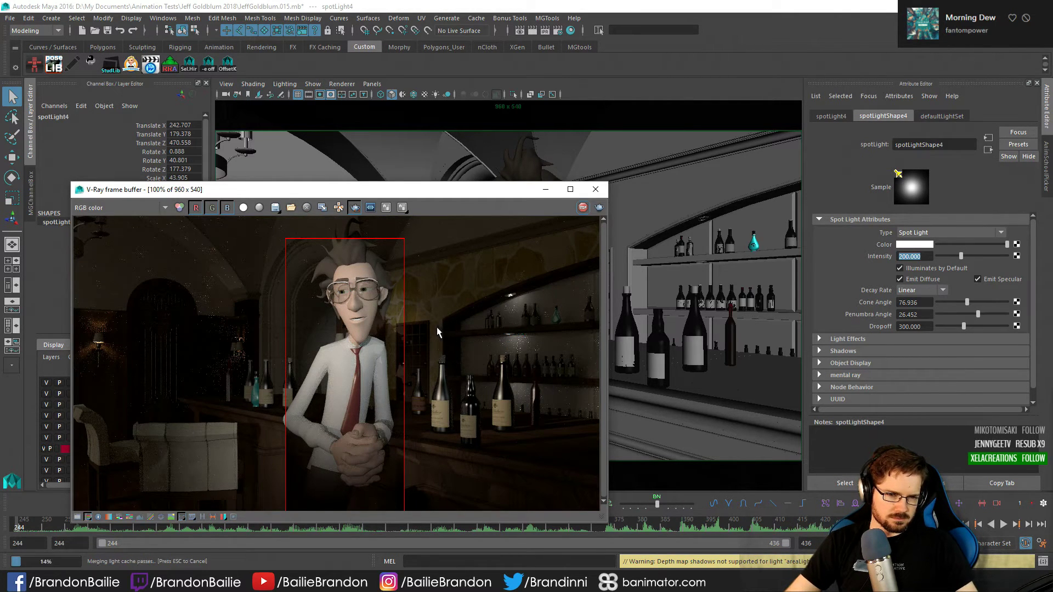
Set spotLight4's intensity to 100 and its dropoff to 150, and re-render the region around the character
{"action": "left_click", "coordinate": [932, 256]}
{"action": "left_click_drag", "start_coordinate": [932, 256], "coordinate": [901, 258]}
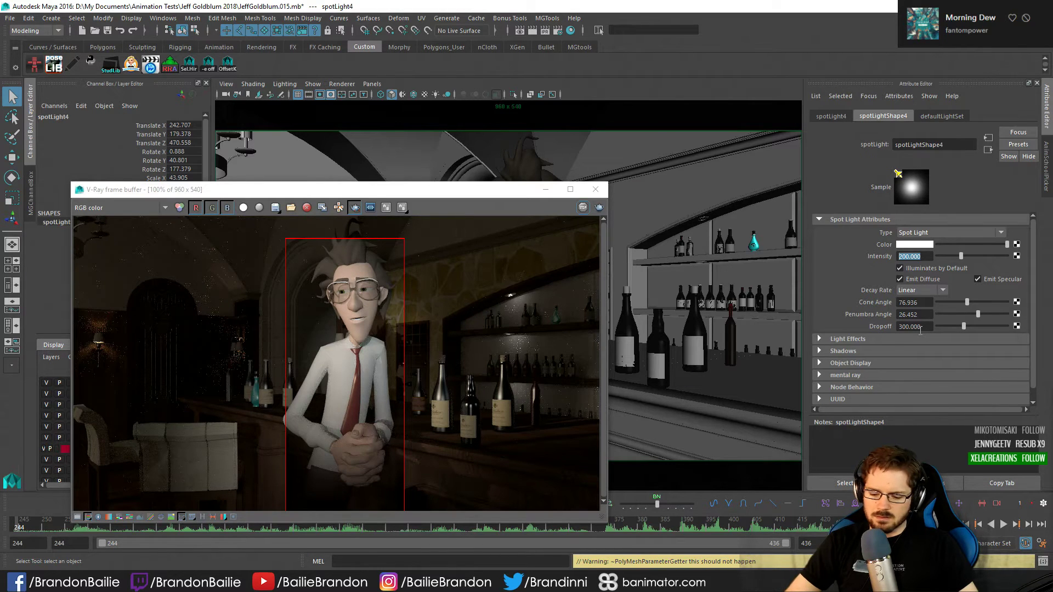
{"action": "type", "text": "100"}
{"action": "key", "text": "Return"}
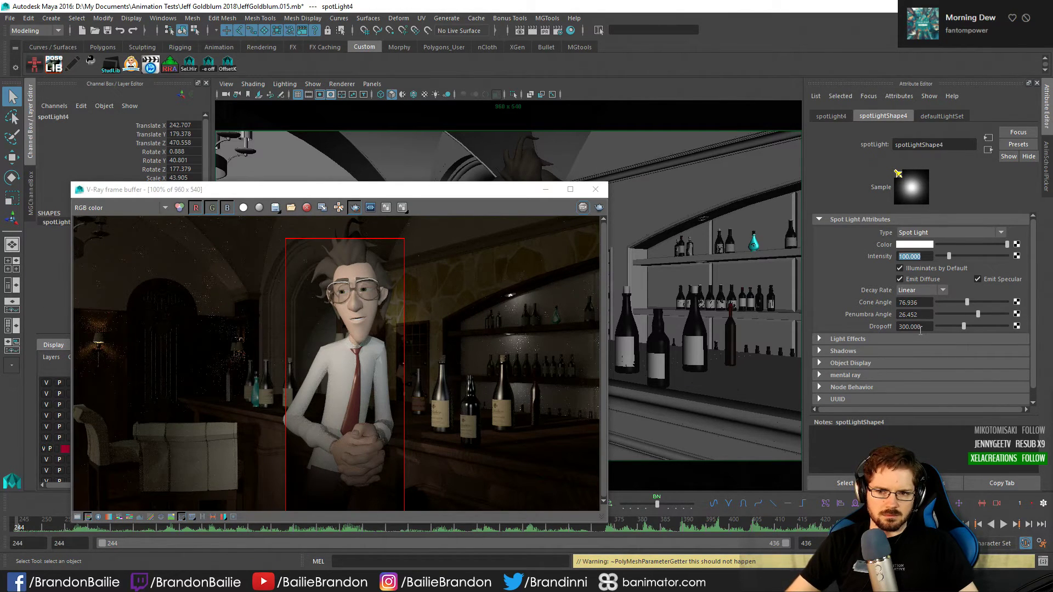
{"action": "left_click_drag", "start_coordinate": [416, 195], "coordinate": [420, 185]}
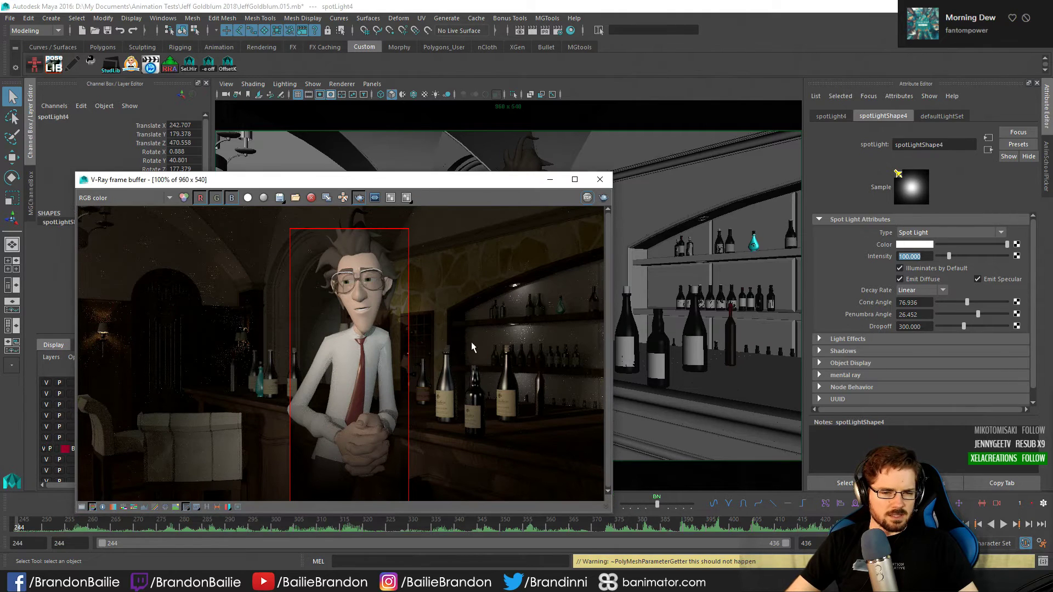
{"action": "left_click", "coordinate": [932, 327]}
{"action": "type", "text": "150"}
{"action": "key", "text": "Return"}
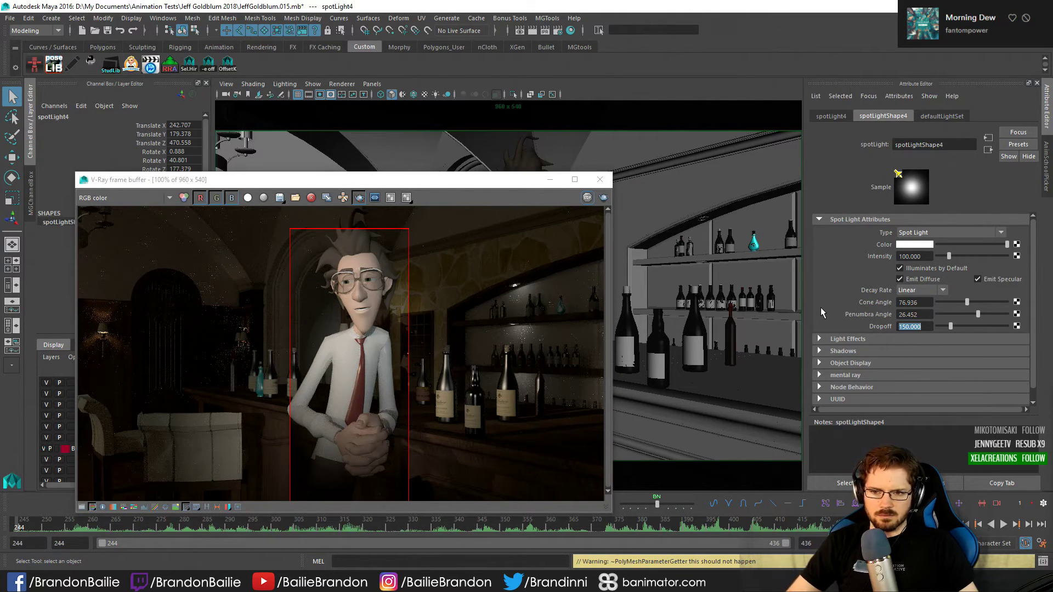
{"action": "left_click", "coordinate": [360, 199]}
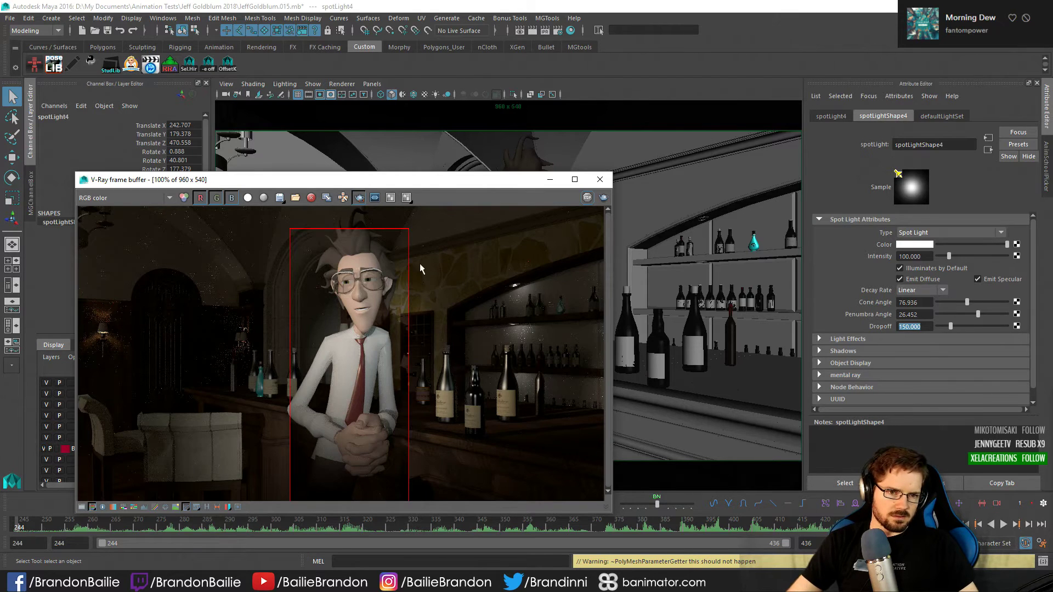
{"action": "left_click", "coordinate": [602, 197]}
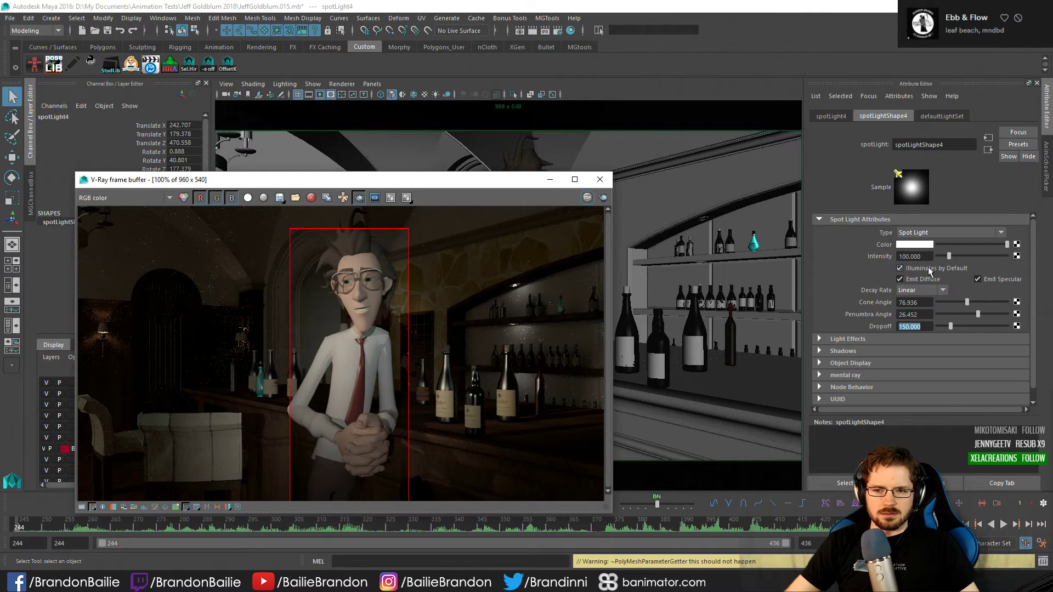
Set spotLight4's intensity to 150
{"action": "double_click", "coordinate": [913, 256]}
{"action": "type", "text": "200"}
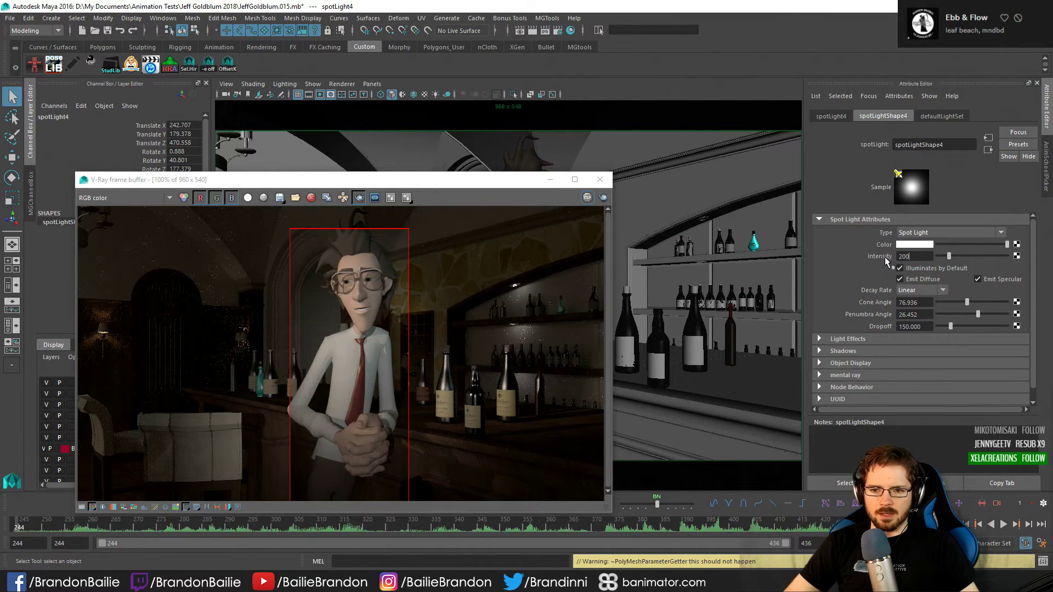
{"action": "key", "text": "BackSpace"}
{"action": "key", "text": "BackSpace"}
{"action": "key", "text": "BackSpace"}
{"action": "type", "text": "150"}
{"action": "key", "text": "Return"}
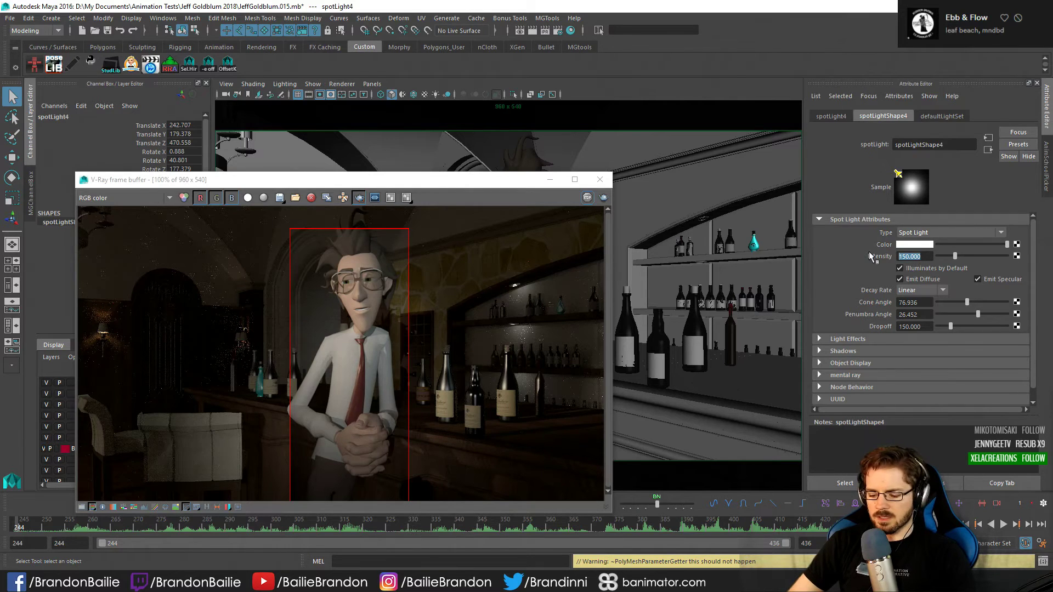
Redraw the render region tightly around the character's head, render it, and turn region rendering off
{"action": "left_click_drag", "start_coordinate": [321, 238], "coordinate": [392, 346]}
{"action": "left_click_drag", "start_coordinate": [312, 243], "coordinate": [398, 339]}
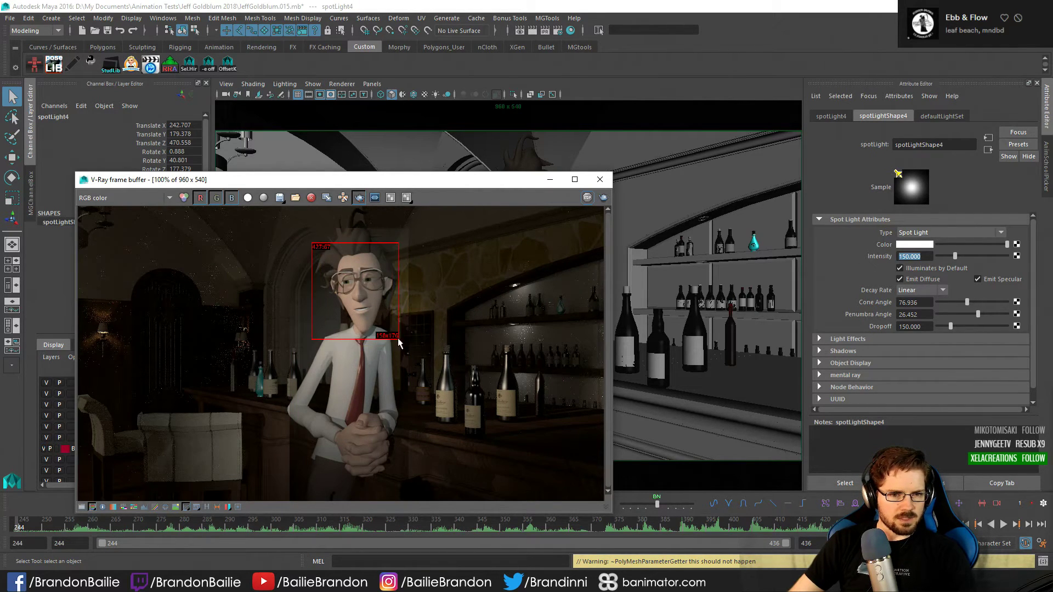
{"action": "left_click", "coordinate": [603, 198]}
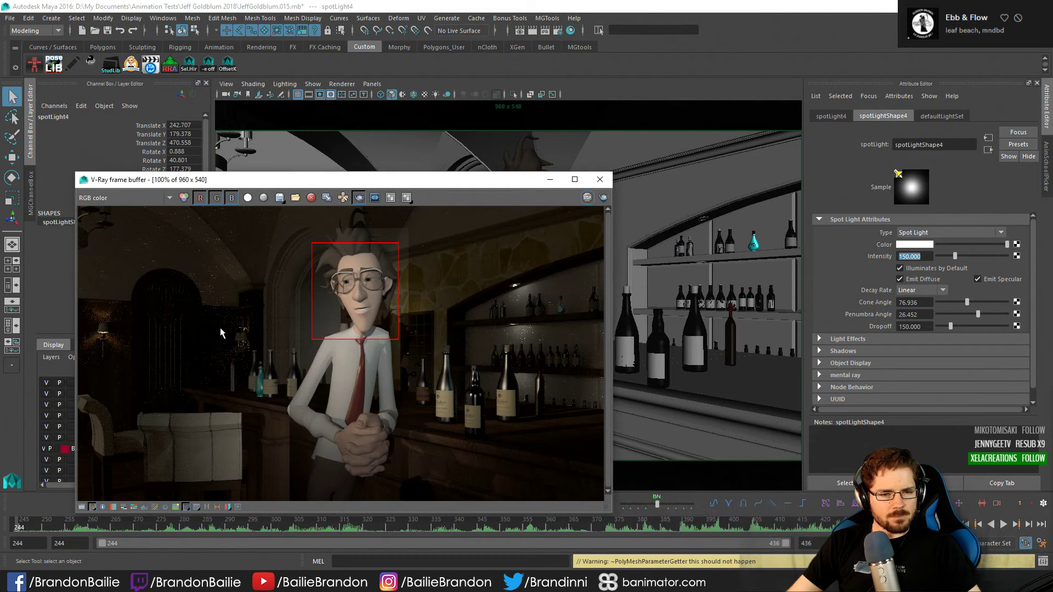
{"action": "left_click", "coordinate": [360, 198]}
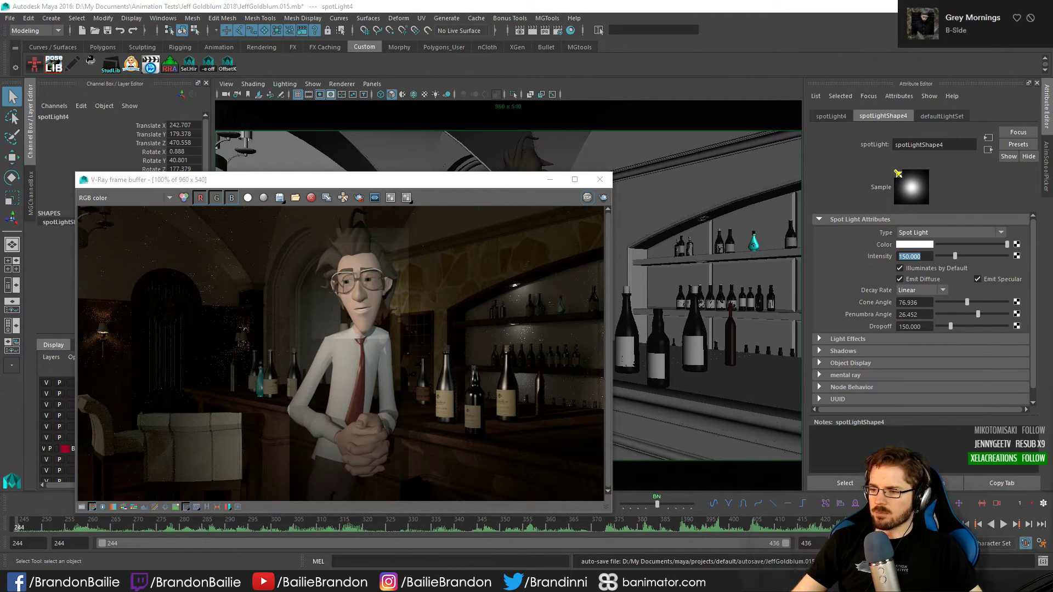
Examine the character's face up close in the rendered image
{"action": "left_click_drag", "start_coordinate": [386, 180], "coordinate": [426, 169]}
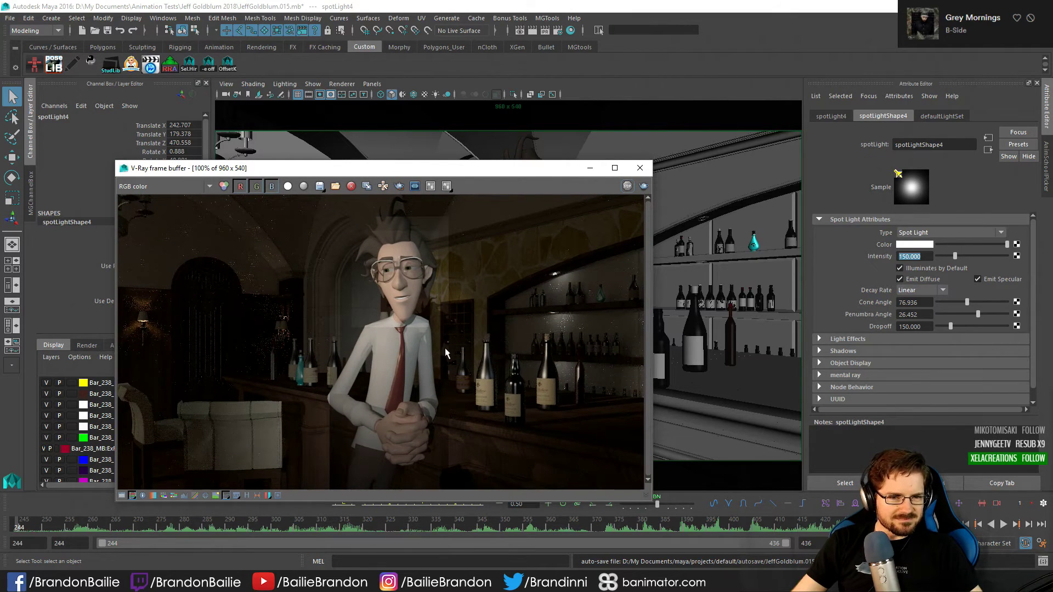
{"action": "scroll", "coordinate": [390, 282], "scroll_direction": "up", "scroll_amount": 4}
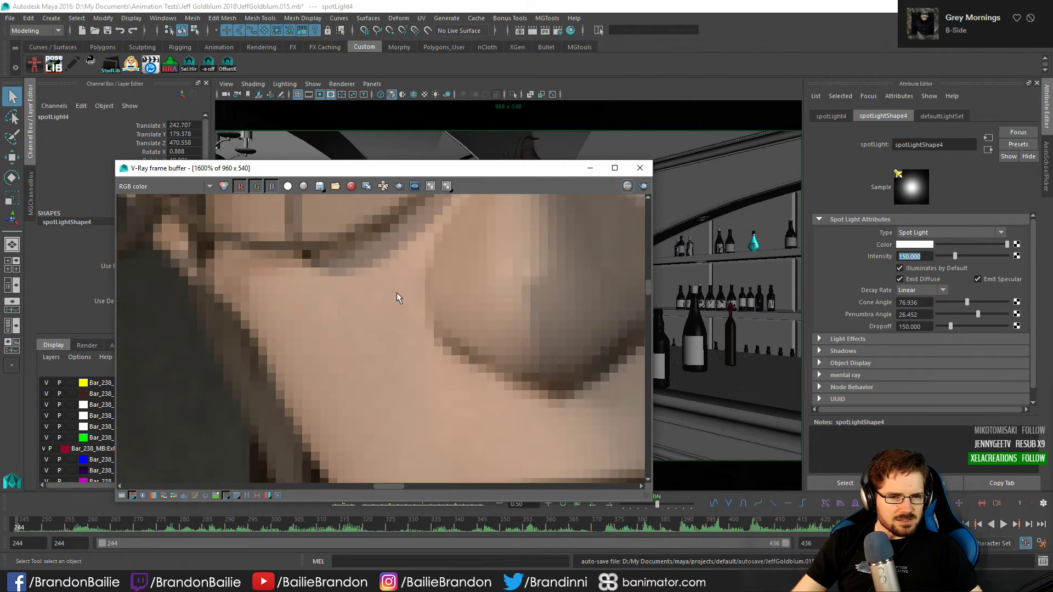
{"action": "scroll", "coordinate": [398, 294], "scroll_direction": "down", "scroll_amount": 4}
{"action": "scroll", "coordinate": [412, 305], "scroll_direction": "up", "scroll_amount": 3}
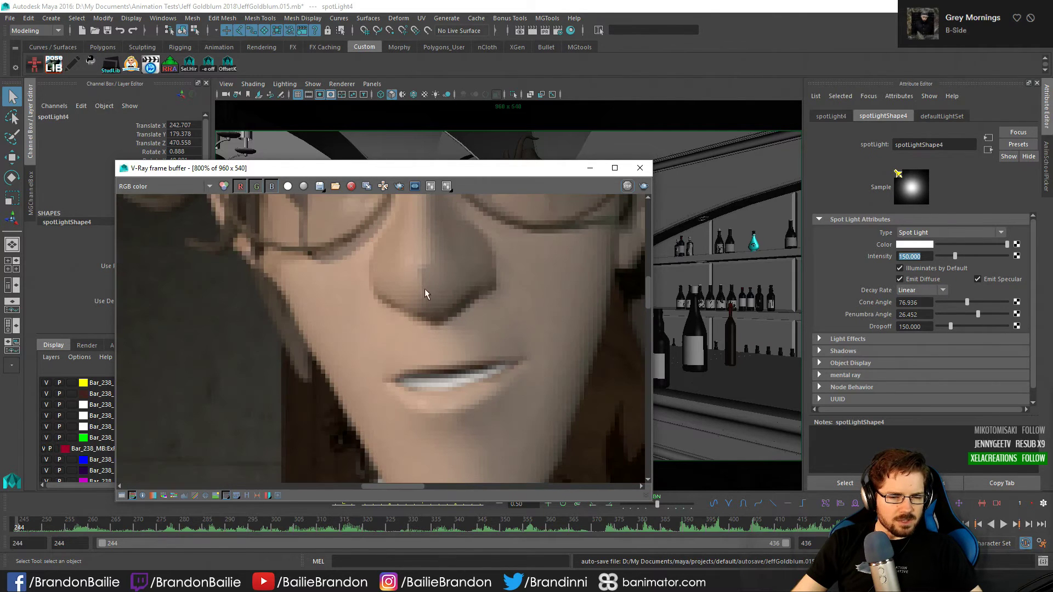
Review the whole render at 100%, re-render the full frame with V-Ray, and minimize the frame buffer
{"action": "scroll", "coordinate": [460, 340], "scroll_direction": "down", "scroll_amount": 3}
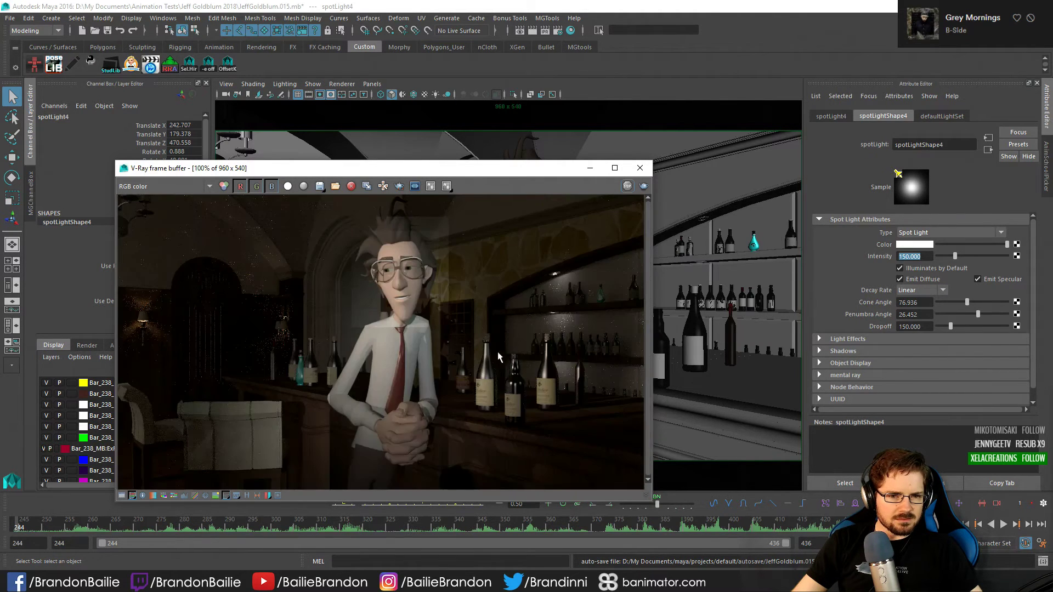
{"action": "scroll", "coordinate": [458, 342], "scroll_direction": "up", "scroll_amount": 2}
{"action": "scroll", "coordinate": [450, 341], "scroll_direction": "down", "scroll_amount": 2}
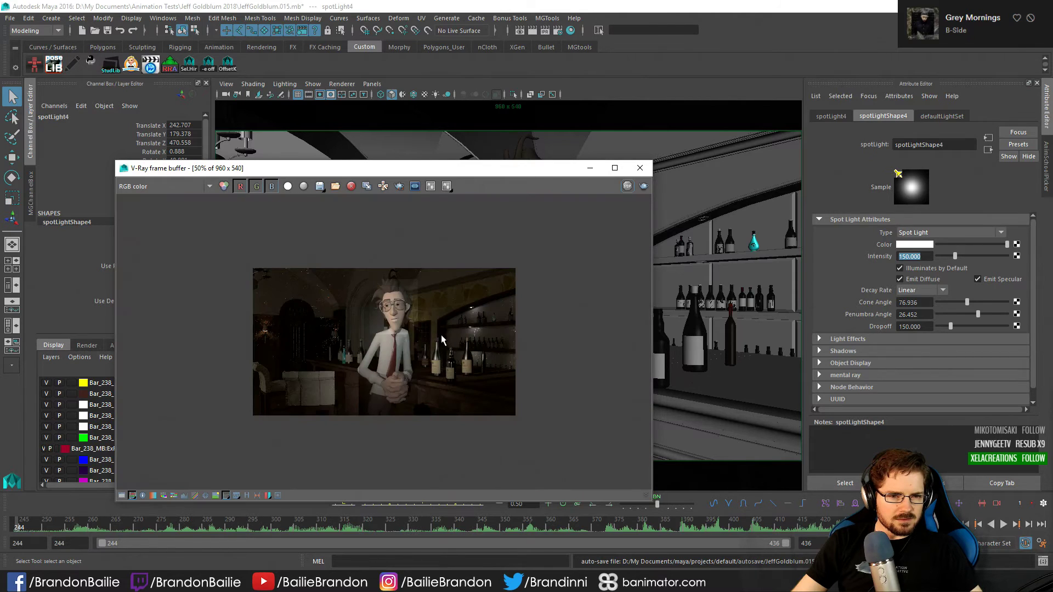
{"action": "scroll", "coordinate": [446, 293], "scroll_direction": "up", "scroll_amount": 1}
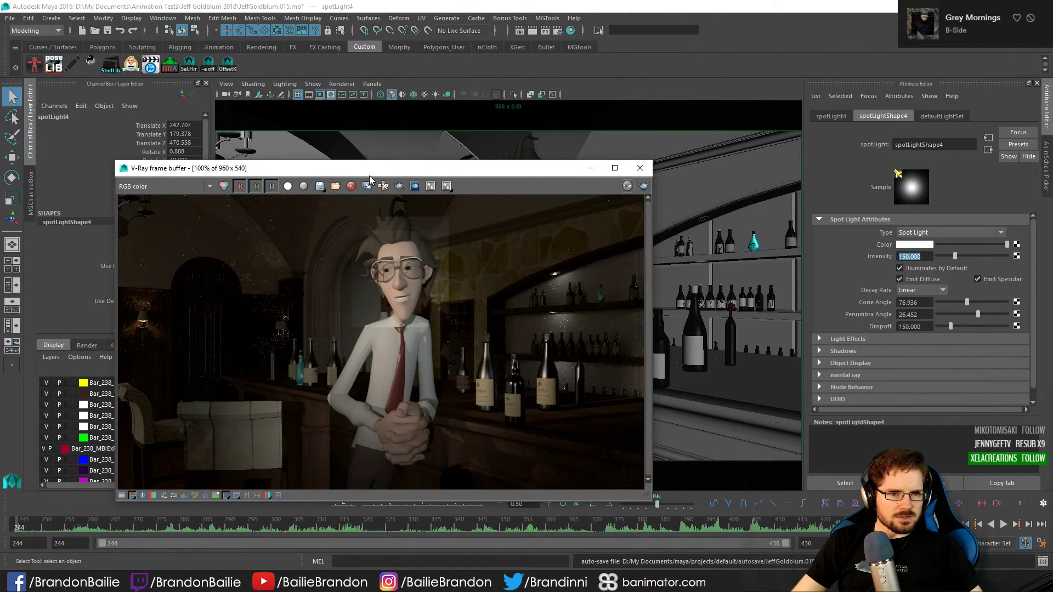
{"action": "left_click_drag", "start_coordinate": [372, 171], "coordinate": [369, 101]}
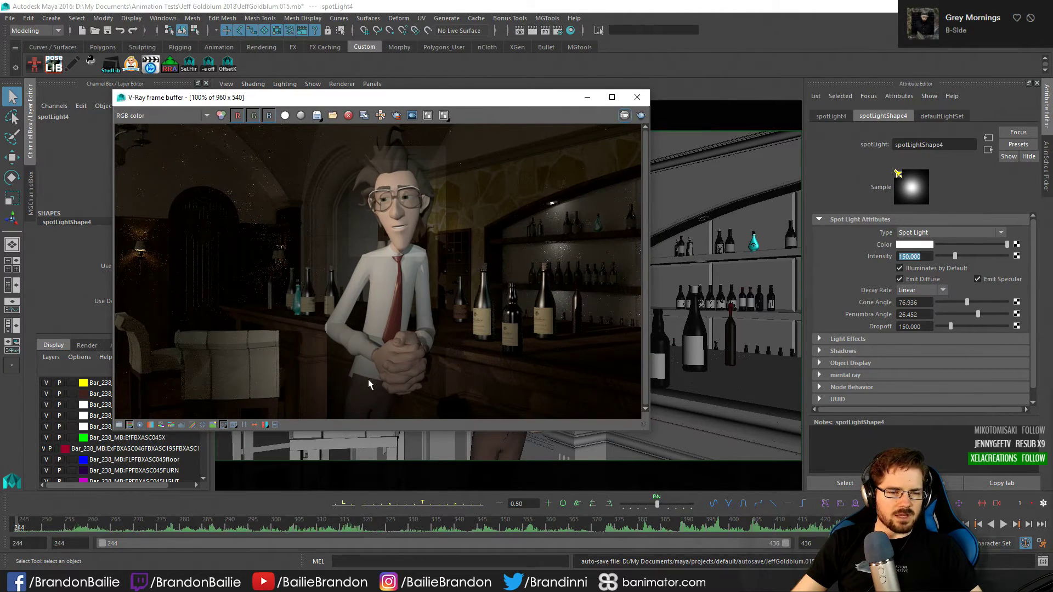
{"action": "left_click", "coordinate": [641, 116]}
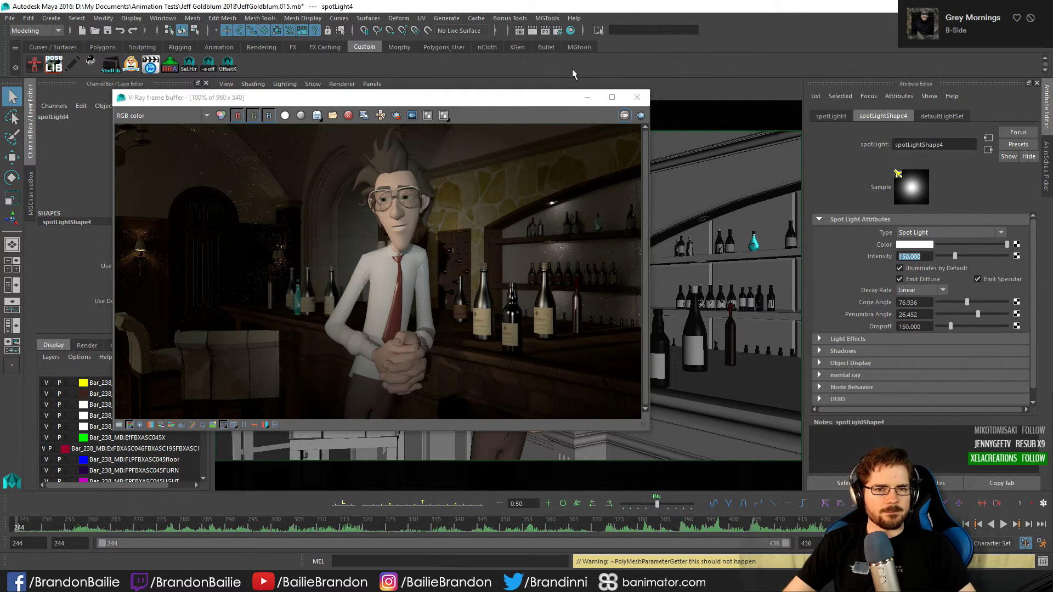
{"action": "left_click", "coordinate": [702, 90]}
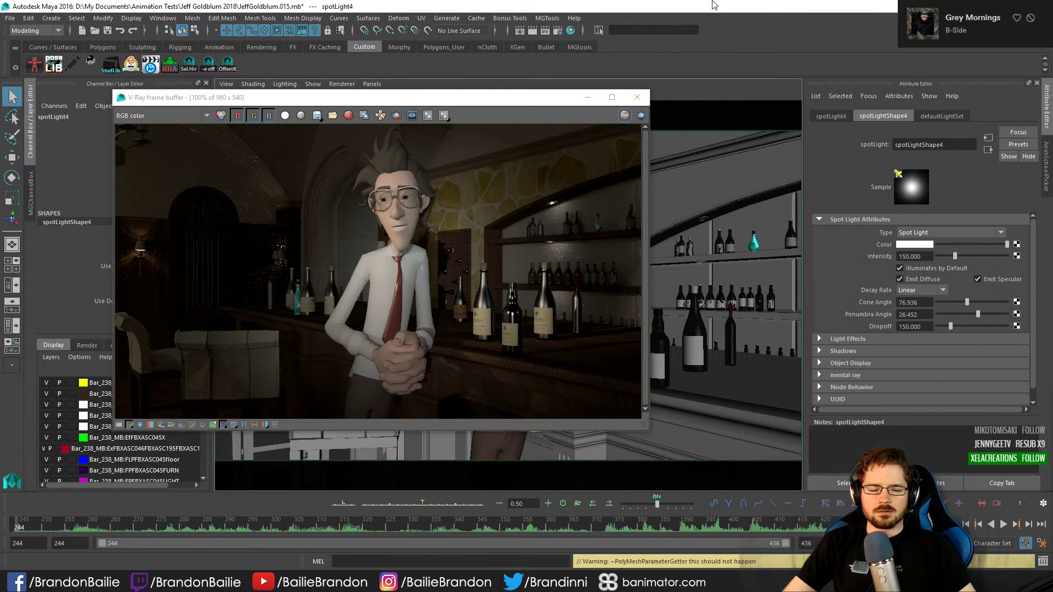
{"action": "left_click", "coordinate": [587, 97]}
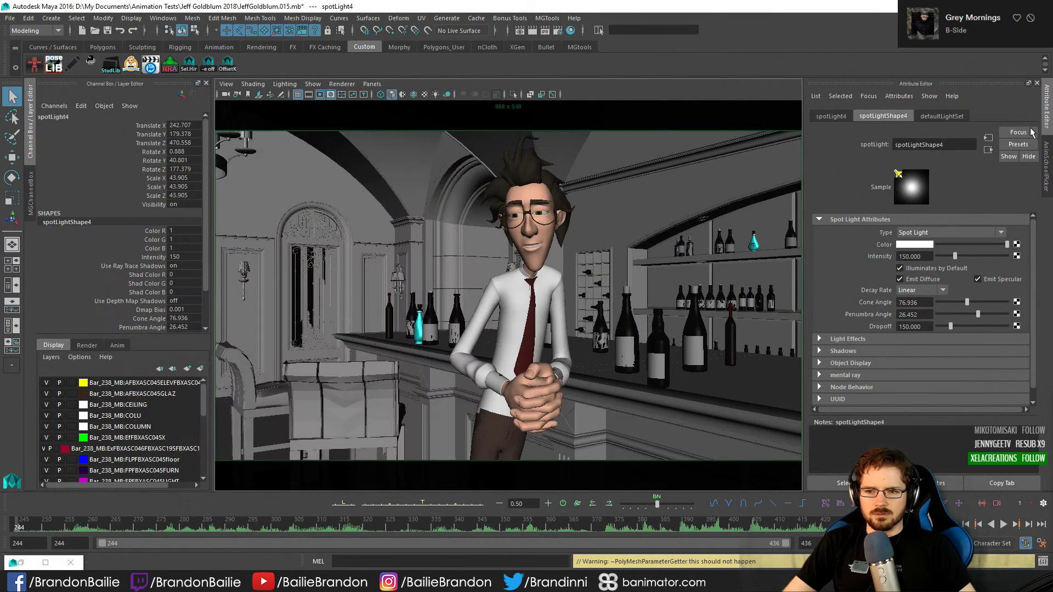
Examine which lights are linked to malcolm_v200:malcolm and Bar_238_MB:Group34 in object-centric light linking, and minimize the Relationship Editor
{"action": "left_click", "coordinate": [1047, 165]}
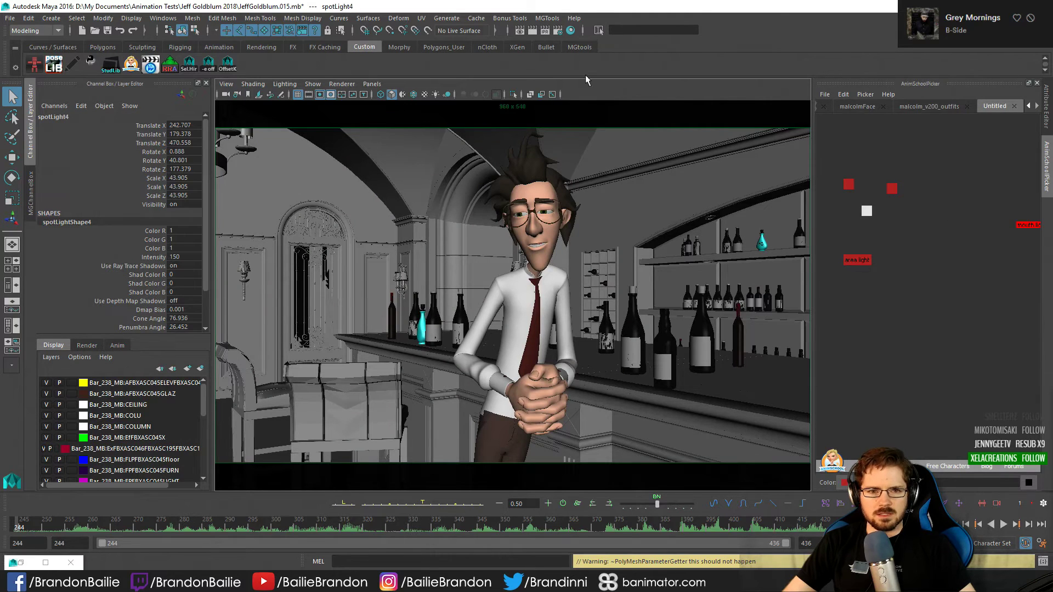
{"action": "left_click", "coordinate": [163, 18]}
{"action": "mouse_move", "coordinate": [211, 80]}
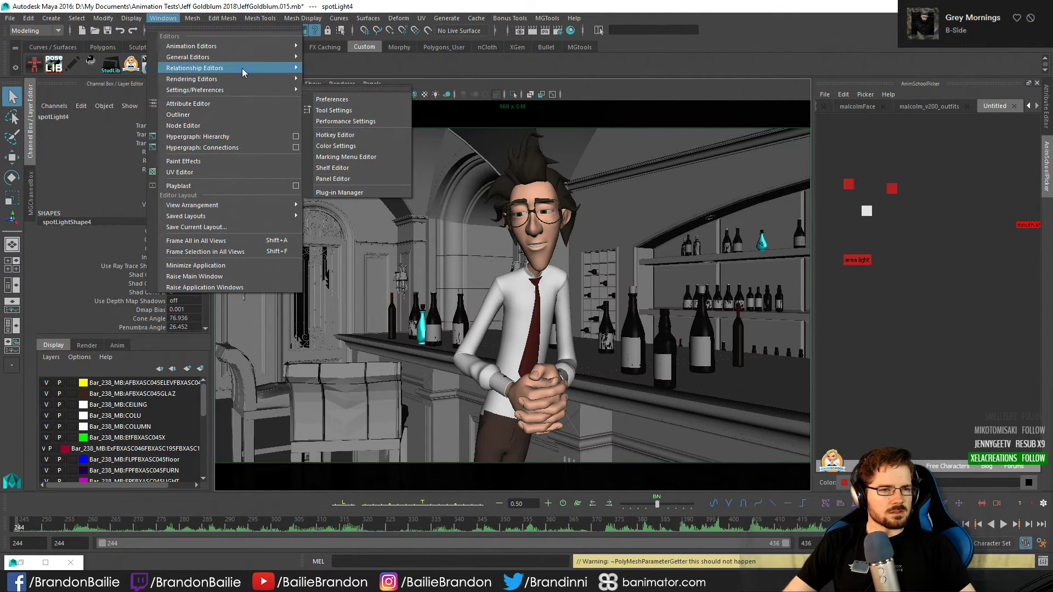
{"action": "mouse_move", "coordinate": [242, 73]}
{"action": "mouse_move", "coordinate": [345, 159]}
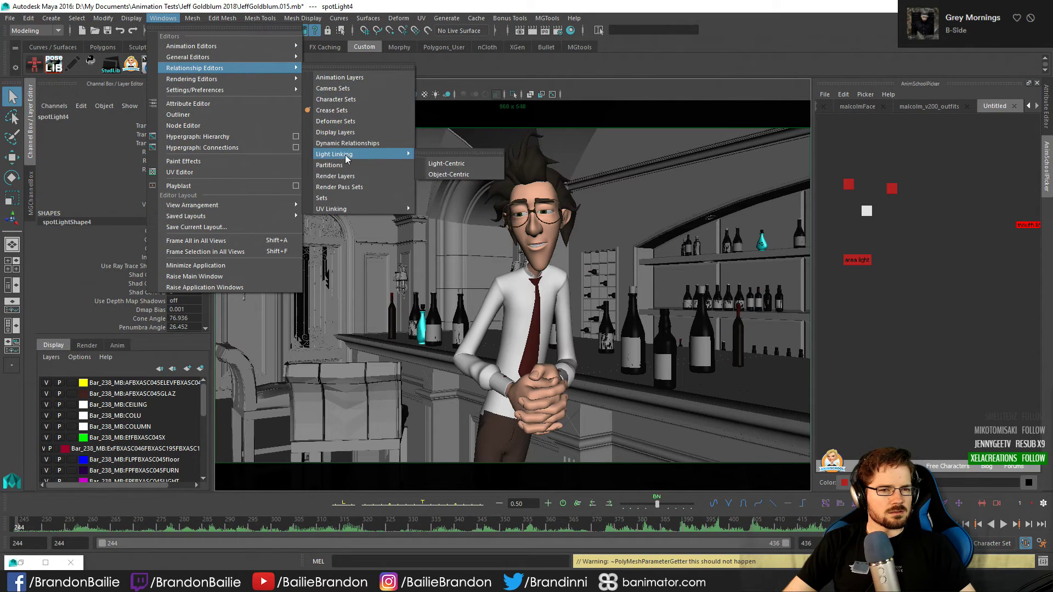
{"action": "left_click", "coordinate": [448, 174]}
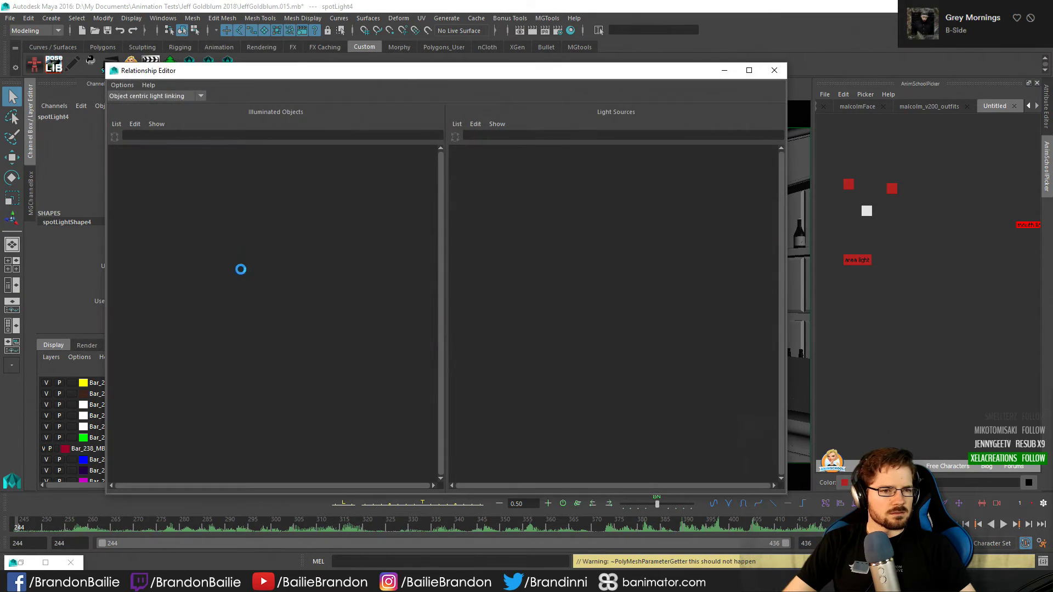
{"action": "left_click", "coordinate": [192, 164]}
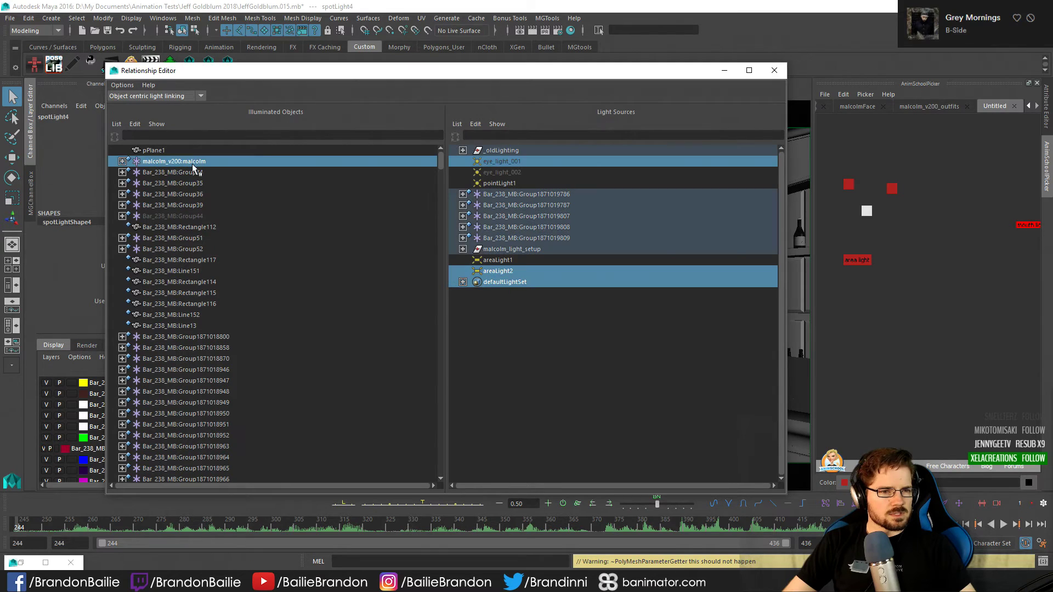
{"action": "left_click", "coordinate": [196, 172]}
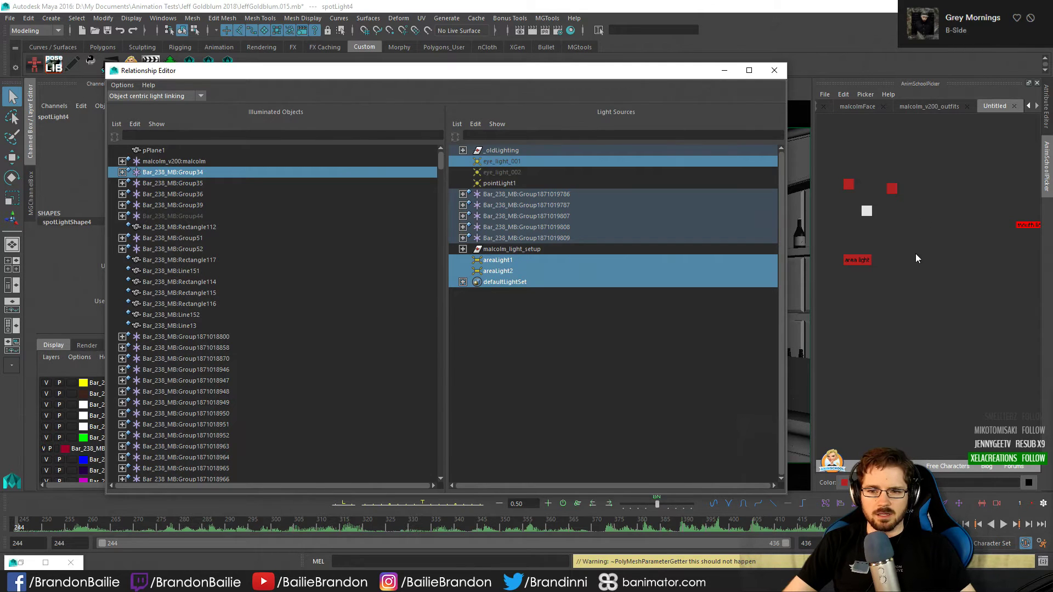
{"action": "left_click", "coordinate": [724, 70]}
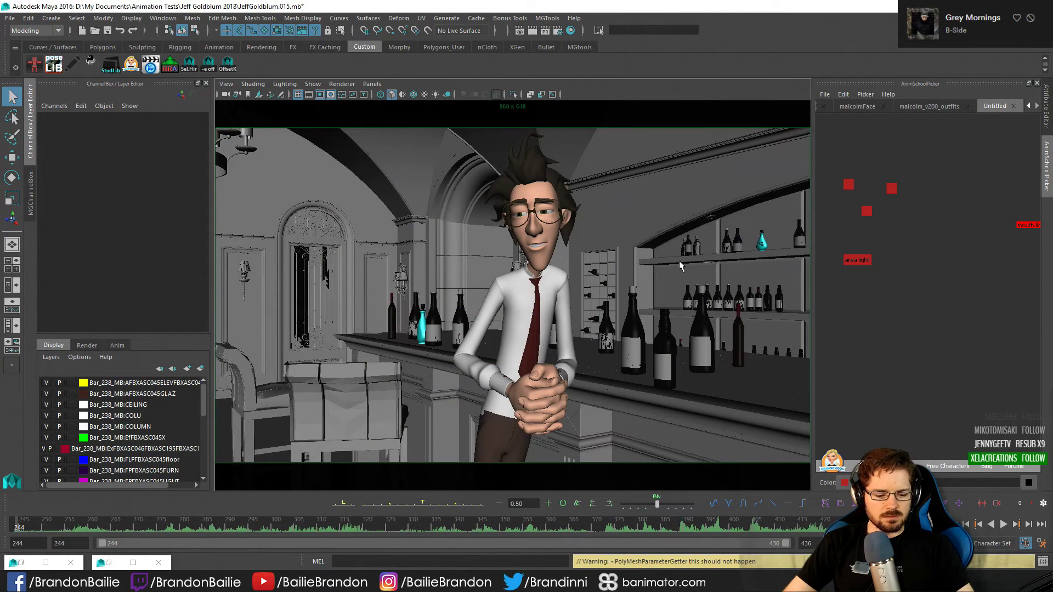
Use X-ray shading to find areaLight2 outside the bar building in the perspective view and delete it
{"action": "key", "text": "alt+x"}
{"action": "key", "text": "alt+1"}
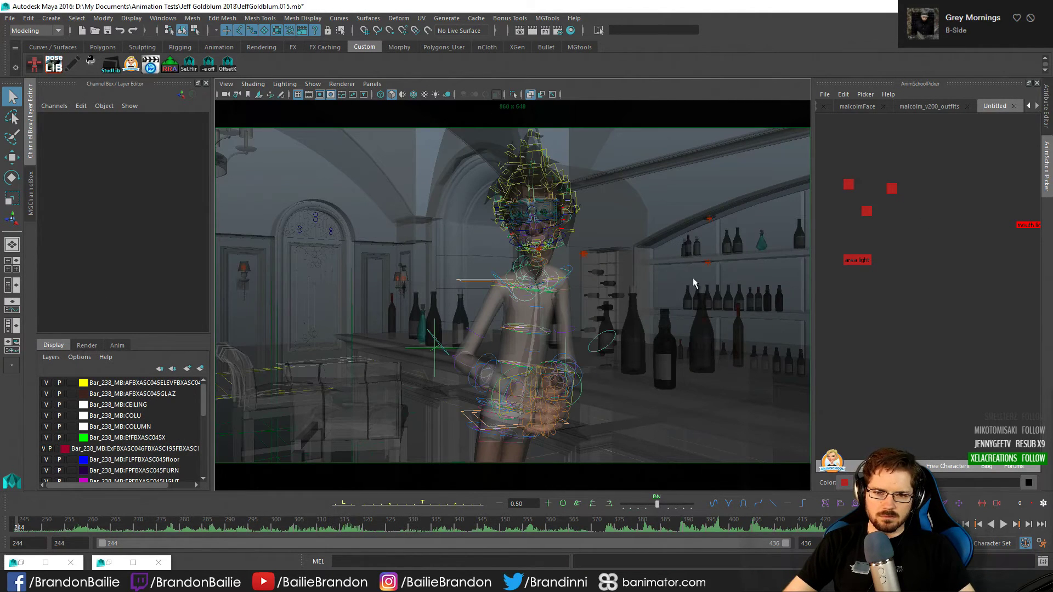
{"action": "key", "text": "alt+2"}
{"action": "middle_click_drag", "start_coordinate": [324, 299], "coordinate": [263, 305], "text": "alt"}
{"action": "middle_click_drag", "start_coordinate": [557, 319], "coordinate": [460, 335], "text": "alt"}
{"action": "middle_click_drag", "start_coordinate": [702, 228], "coordinate": [606, 264], "text": "alt"}
{"action": "right_click_drag", "start_coordinate": [268, 274], "coordinate": [175, 275], "text": "alt"}
{"action": "middle_click_drag", "start_coordinate": [618, 270], "coordinate": [110, 287], "text": "alt"}
{"action": "left_click_drag", "start_coordinate": [517, 295], "coordinate": [552, 306]}
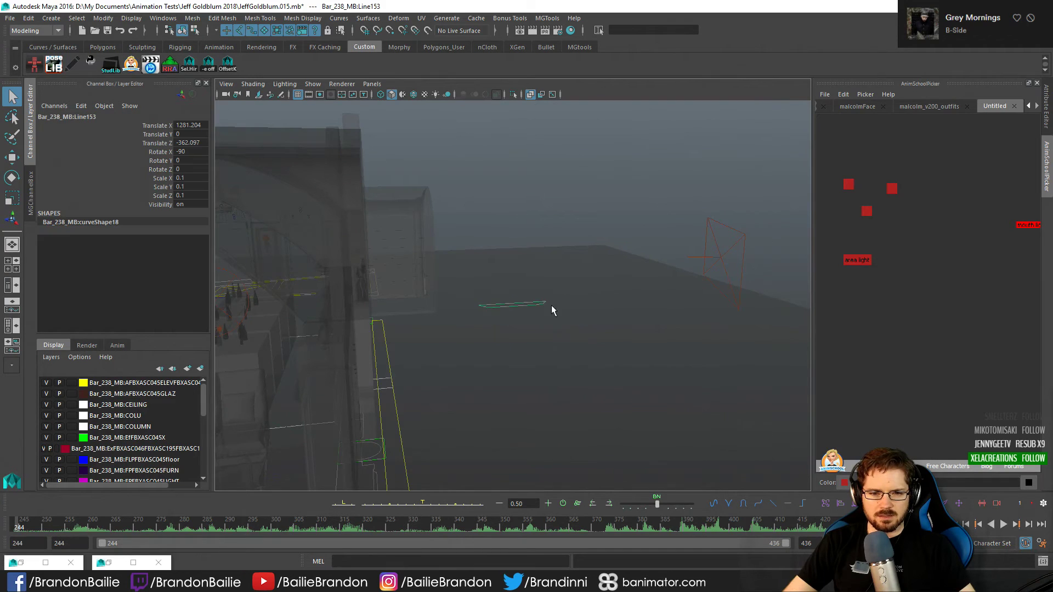
{"action": "left_click", "coordinate": [705, 250]}
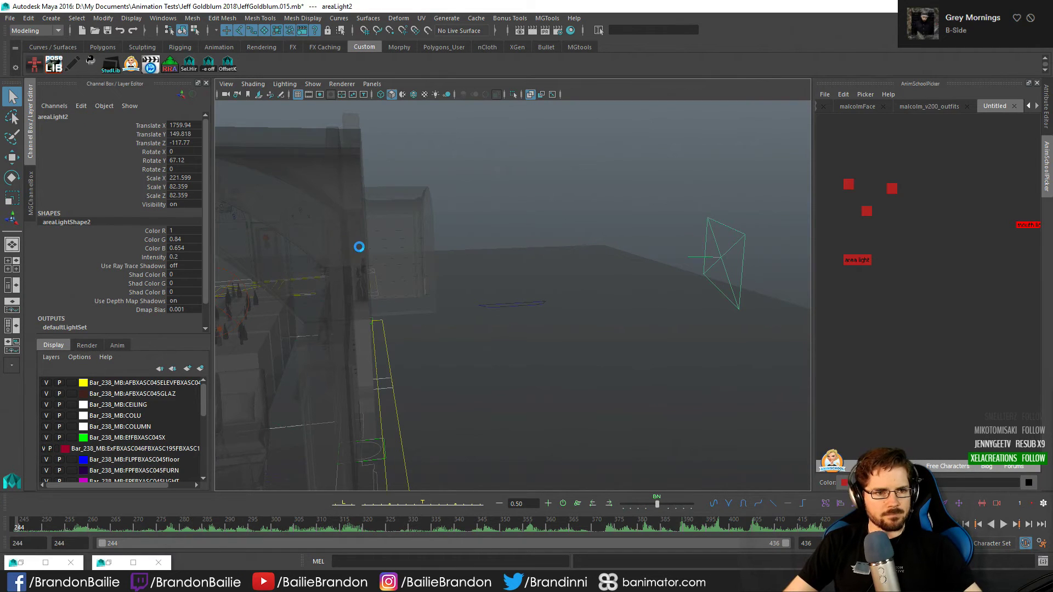
{"action": "key", "text": "Delete"}
{"action": "middle_click_drag", "start_coordinate": [452, 252], "coordinate": [992, 171], "text": "alt"}
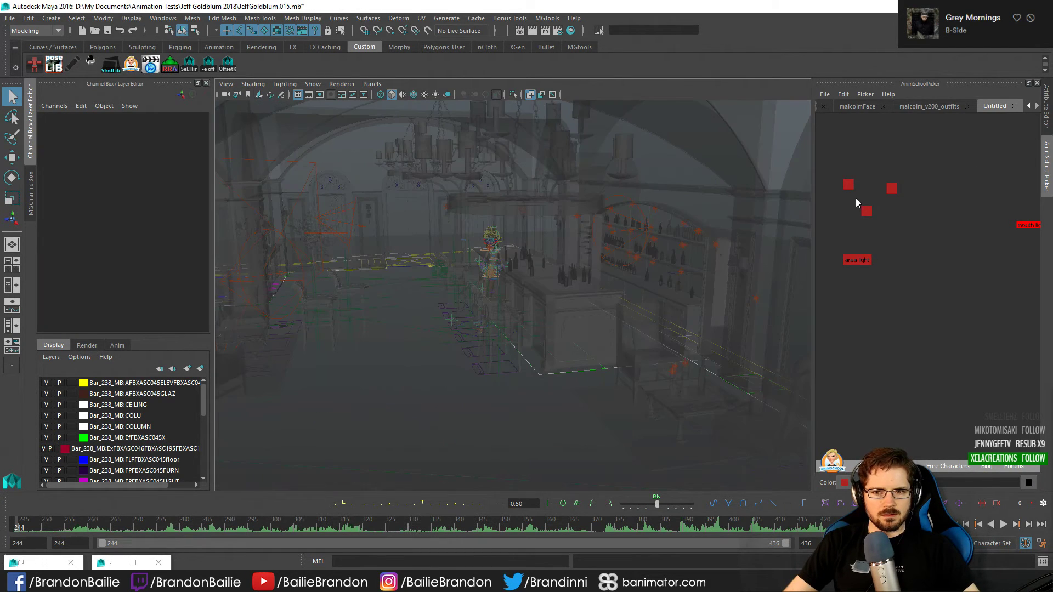
Select spotLight4, inspect its placement relative to the character, and return to the shot camera with the control curves hidden
{"action": "left_click", "coordinate": [865, 212]}
{"action": "key", "text": "f"}
{"action": "right_click_drag", "start_coordinate": [570, 260], "coordinate": [544, 284], "text": "alt"}
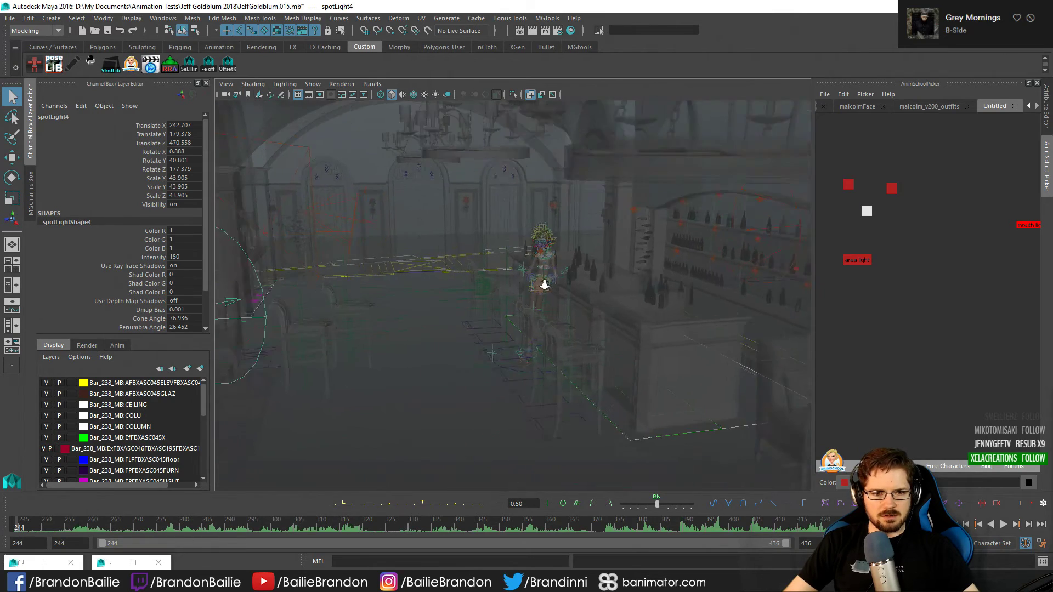
{"action": "left_click_drag", "start_coordinate": [544, 284], "coordinate": [799, 273], "text": "alt"}
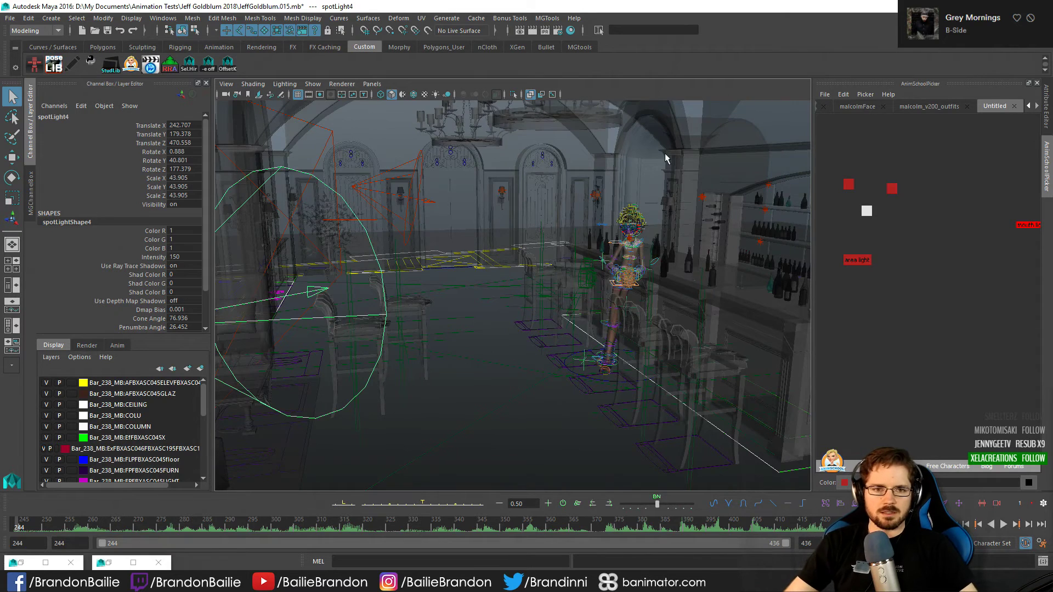
{"action": "key", "text": "space"}
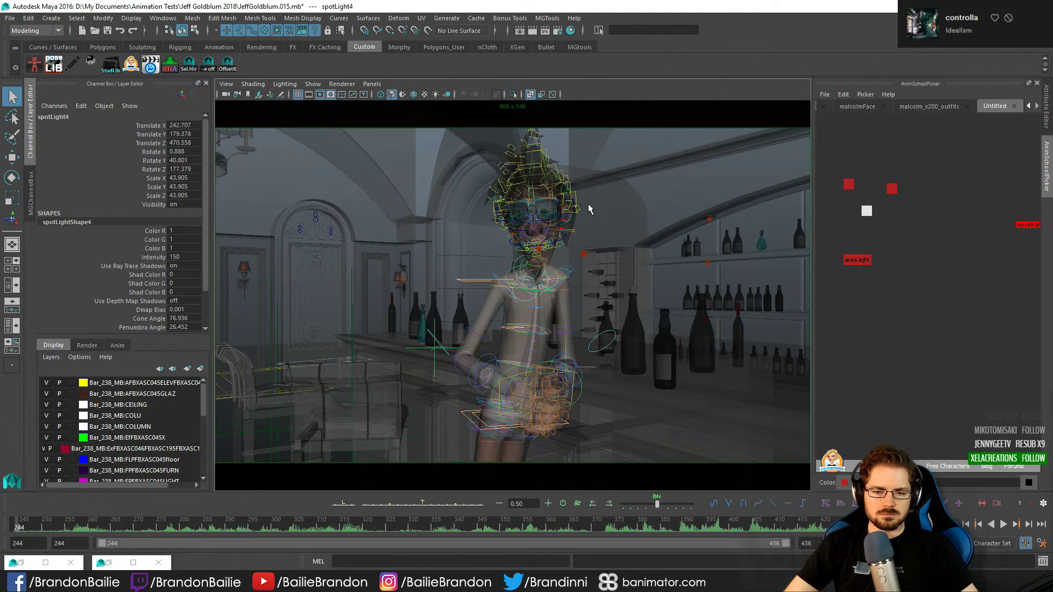
{"action": "key", "text": "alt+1"}
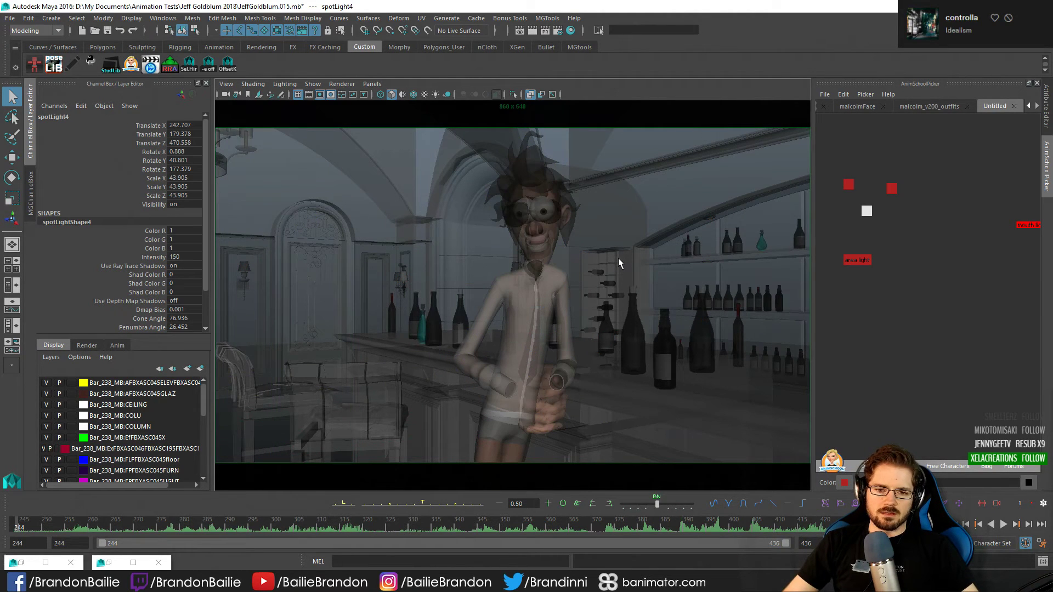
Move a cyan decanter and its stopper on the bar counter straight down below the floor, to about -2430 in the stopper's Translate Z
{"action": "left_click", "coordinate": [428, 337]}
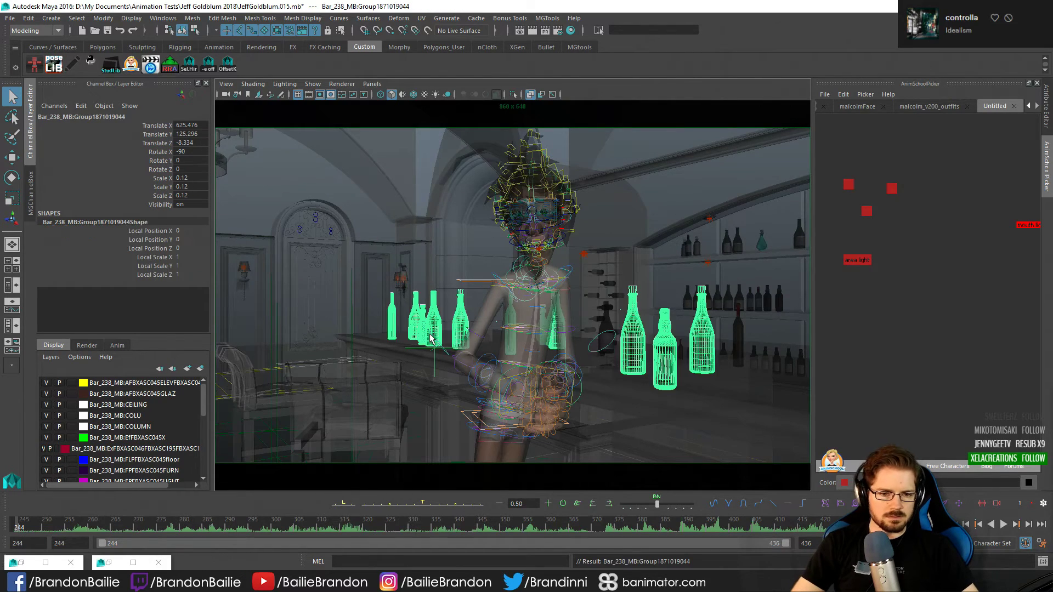
{"action": "key", "text": "space"}
{"action": "key", "text": "f"}
{"action": "left_click_drag", "start_coordinate": [500, 308], "coordinate": [360, 265], "text": "alt"}
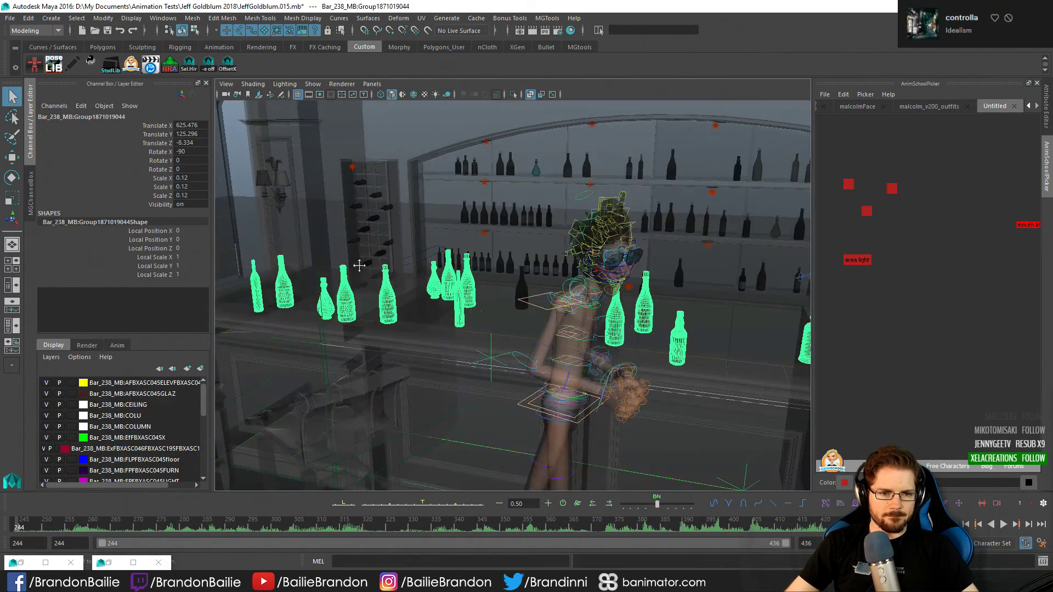
{"action": "middle_click_drag", "start_coordinate": [359, 266], "coordinate": [593, 305], "text": "alt"}
{"action": "right_click_drag", "start_coordinate": [592, 305], "coordinate": [647, 369], "text": "alt"}
{"action": "left_click", "coordinate": [571, 396]}
{"action": "left_click", "coordinate": [577, 350], "text": "shift"}
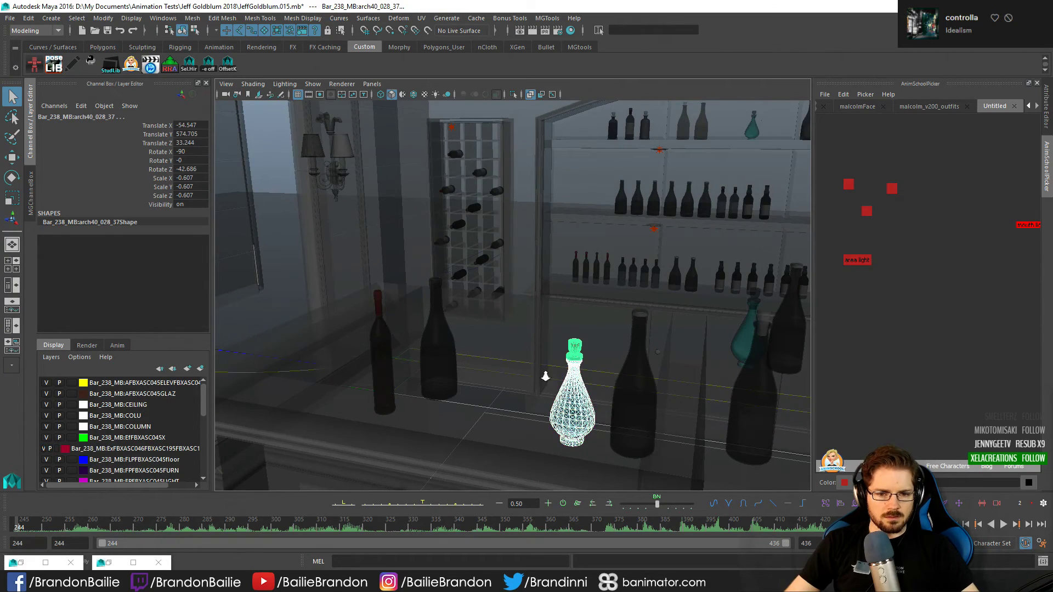
{"action": "right_click_drag", "start_coordinate": [546, 376], "coordinate": [483, 357], "text": "alt"}
{"action": "key", "text": "w"}
{"action": "right_click_drag", "start_coordinate": [674, 369], "coordinate": [557, 294], "text": "alt"}
{"action": "left_click_drag", "start_coordinate": [531, 213], "coordinate": [540, 320]}
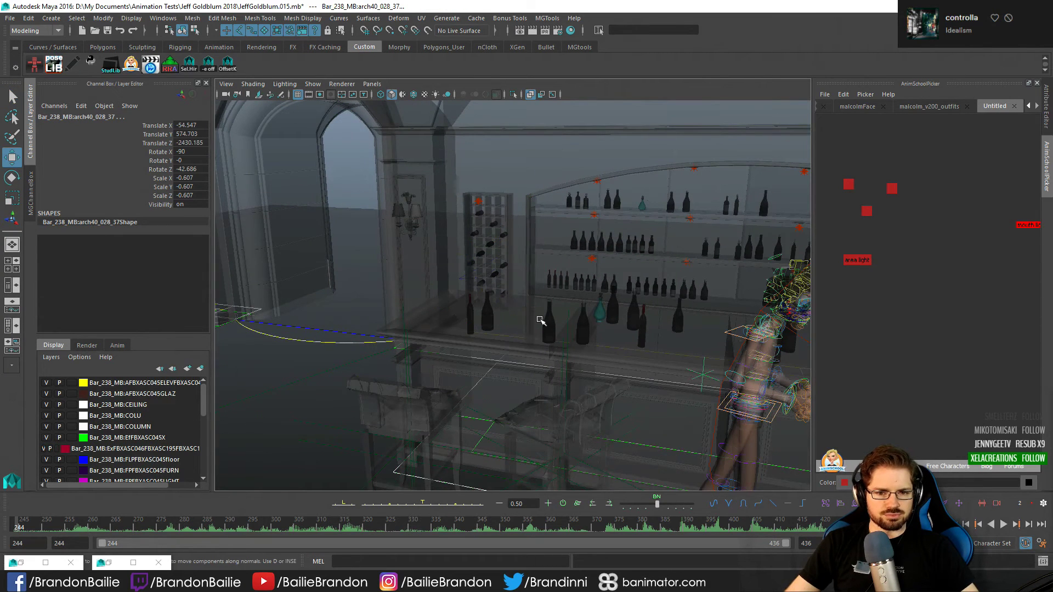
Move the remaining cyan decanter on the counter, with its stopper, below the floor to about -2085 in the stopper's Translate Z
{"action": "key", "text": "space"}
{"action": "key", "text": "alt+x"}
{"action": "key", "text": "space"}
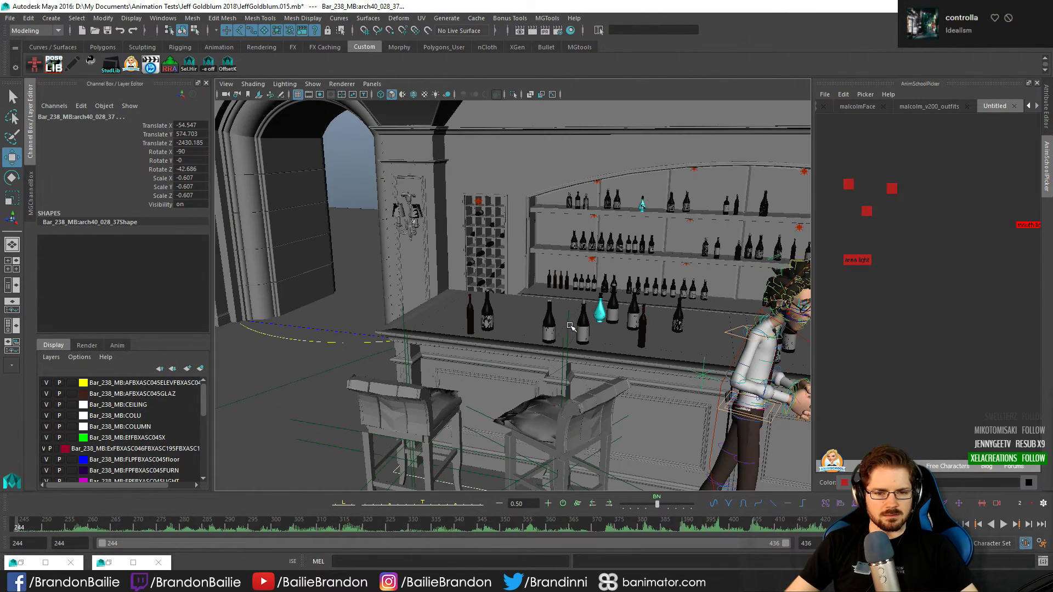
{"action": "left_click", "coordinate": [601, 313]}
{"action": "key", "text": "f"}
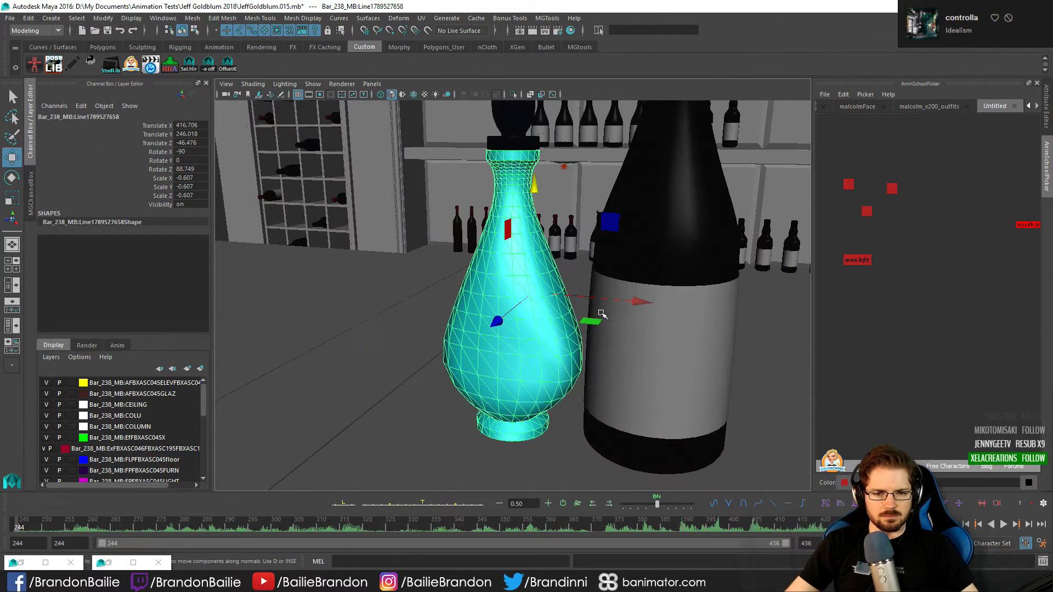
{"action": "left_click", "coordinate": [516, 131], "text": "shift"}
{"action": "right_click_drag", "start_coordinate": [660, 268], "coordinate": [541, 226], "text": "alt"}
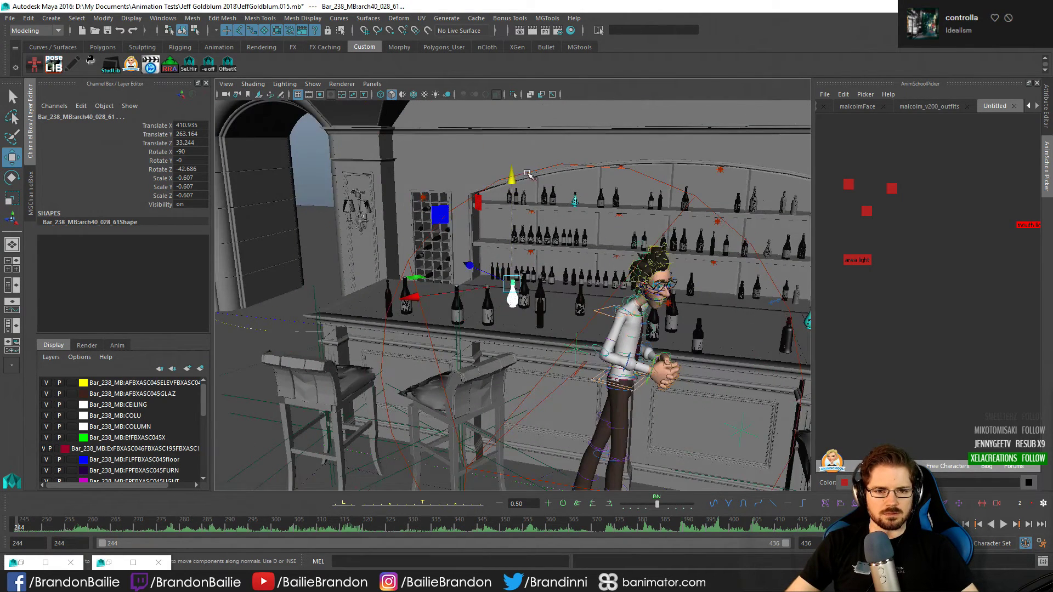
{"action": "left_click_drag", "start_coordinate": [512, 176], "coordinate": [522, 460]}
{"action": "key", "text": "space"}
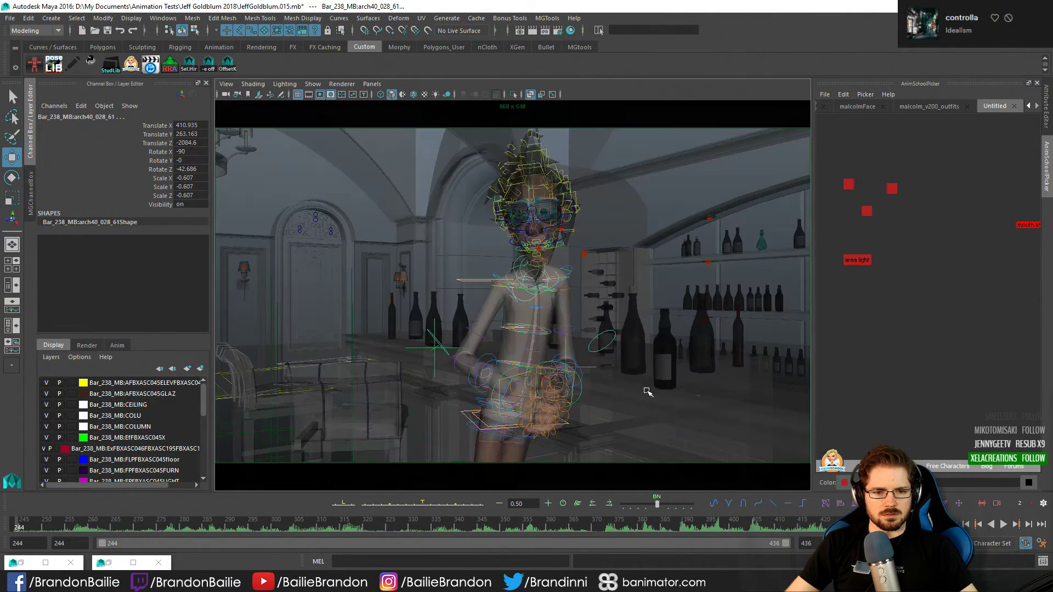
{"action": "key", "text": "q"}
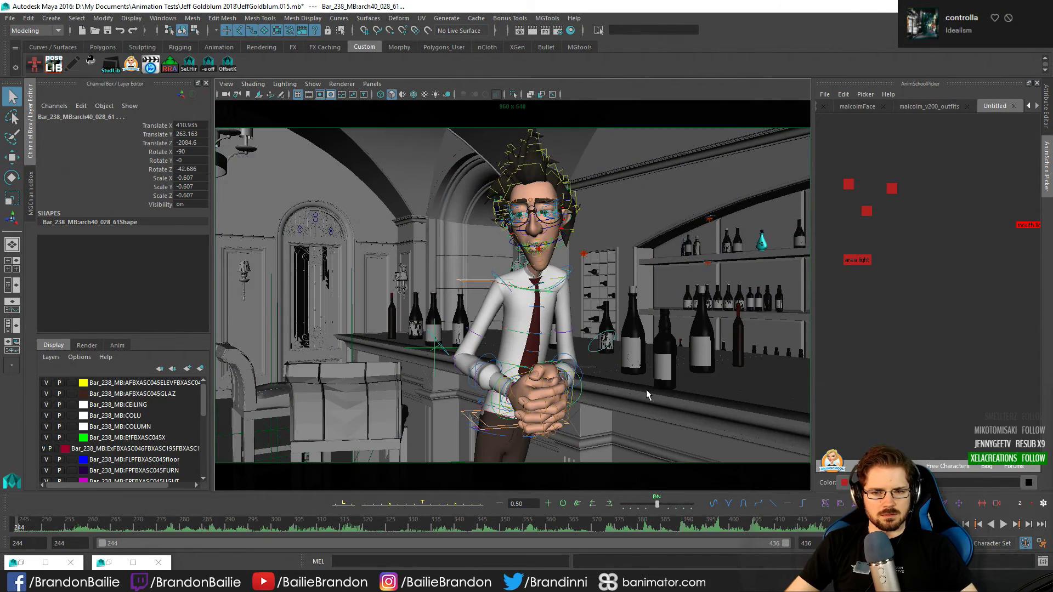
Move the cyan bottle on the back shelf down out of the shot to about Translate Z -6583, and hide the control curves
{"action": "left_click", "coordinate": [762, 242]}
{"action": "left_click", "coordinate": [762, 241]}
{"action": "key", "text": "w"}
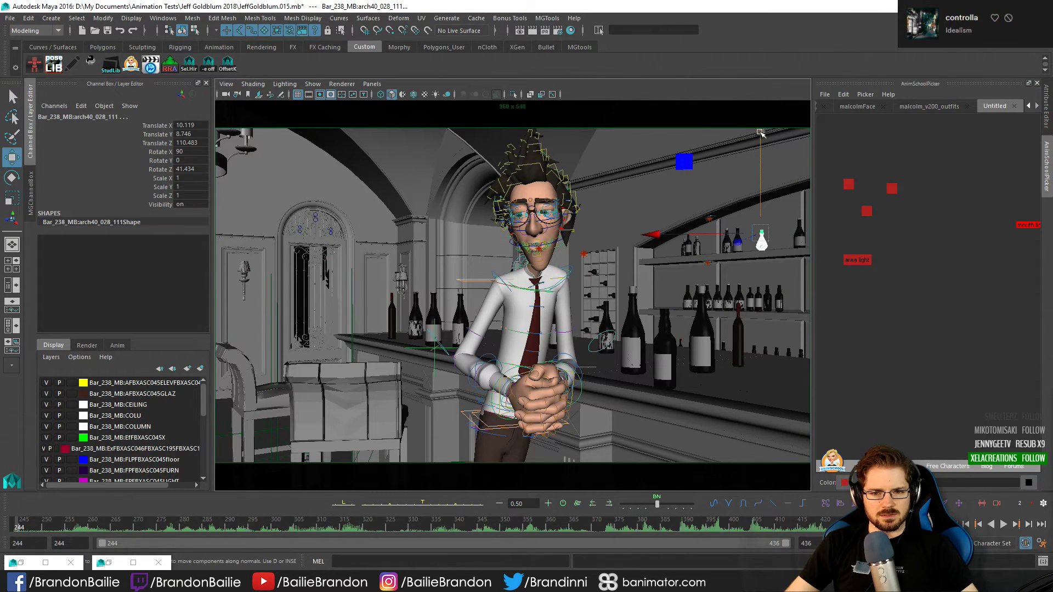
{"action": "left_click_drag", "start_coordinate": [760, 133], "coordinate": [761, 312]}
{"action": "key", "text": "q"}
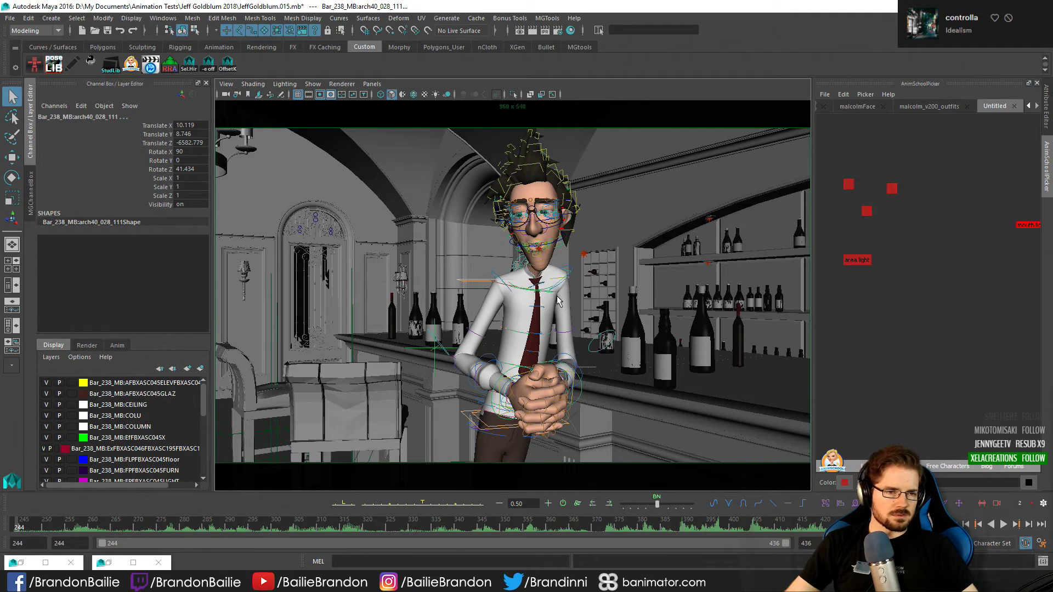
{"action": "key", "text": "alt+1"}
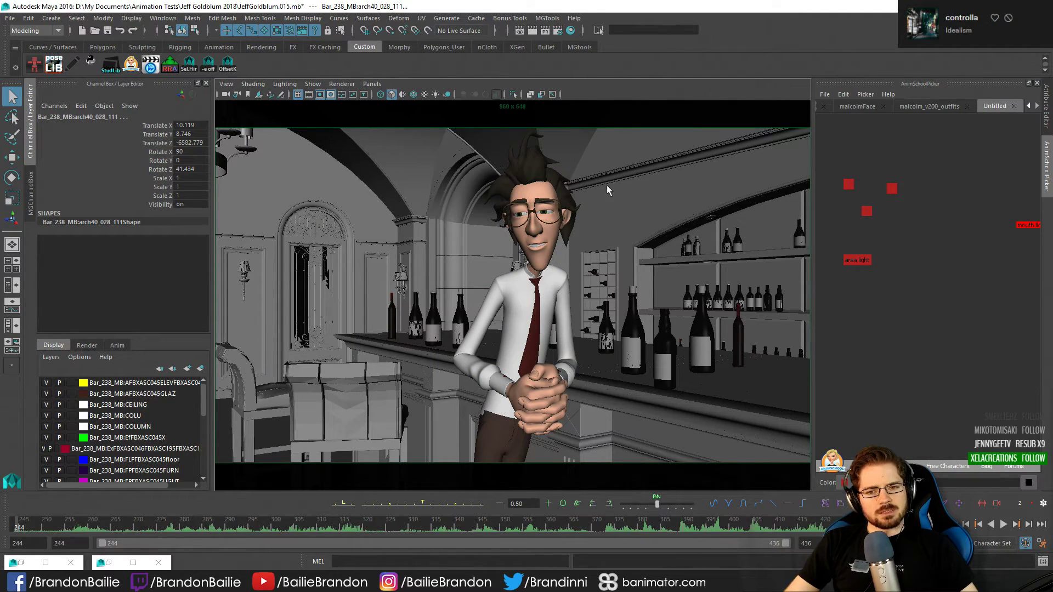
Restore the Relationship Editor, switch it to light-centric light linking, and show the objects linked to spotLight4 in malcolm_light_setup
{"action": "left_click", "coordinate": [105, 563]}
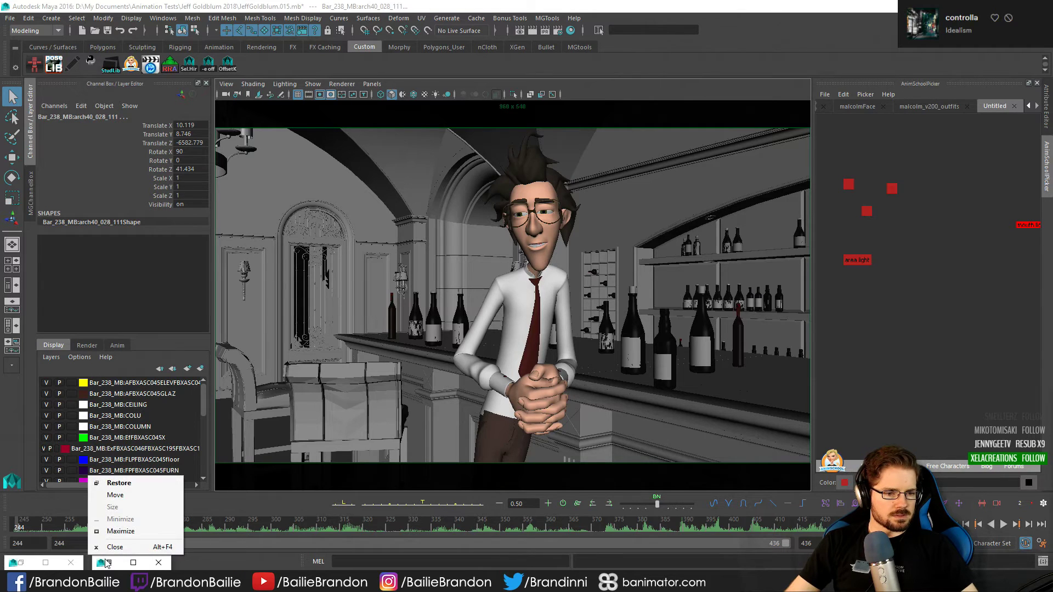
{"action": "left_click", "coordinate": [119, 482]}
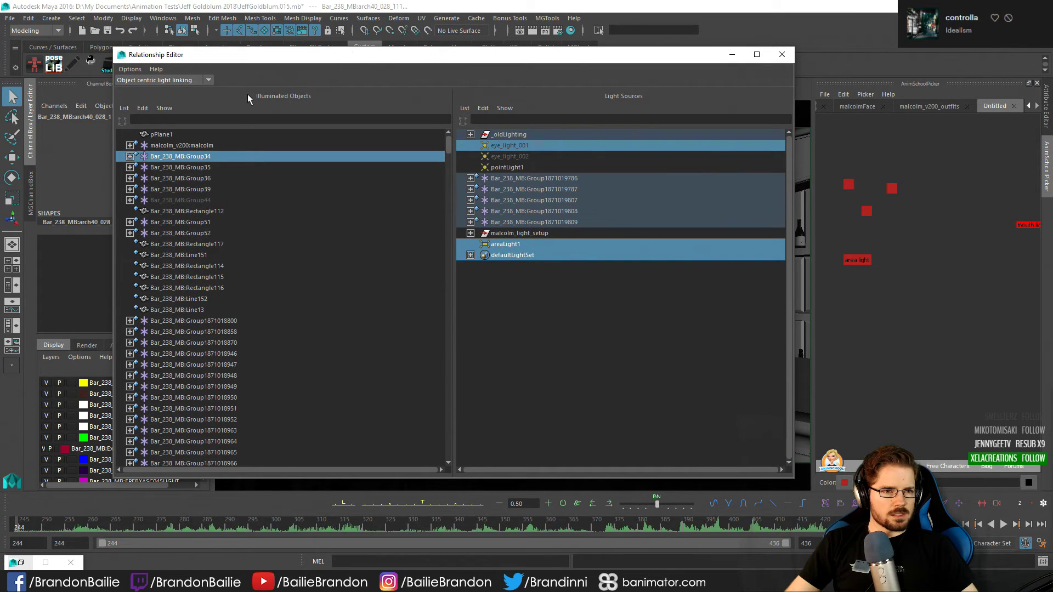
{"action": "left_click", "coordinate": [191, 83]}
{"action": "left_click", "coordinate": [151, 102]}
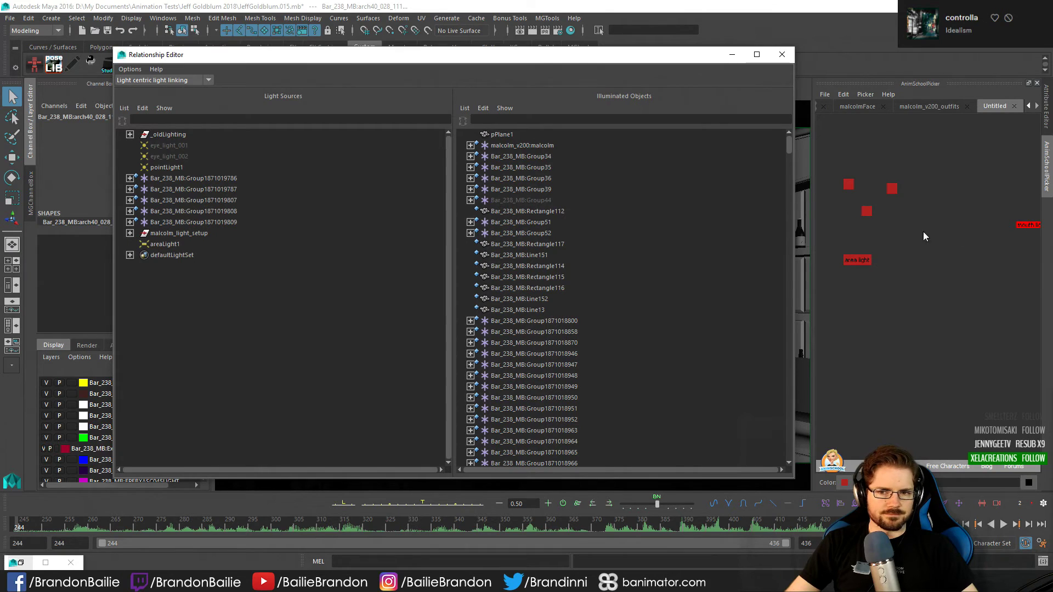
{"action": "left_click", "coordinate": [867, 211]}
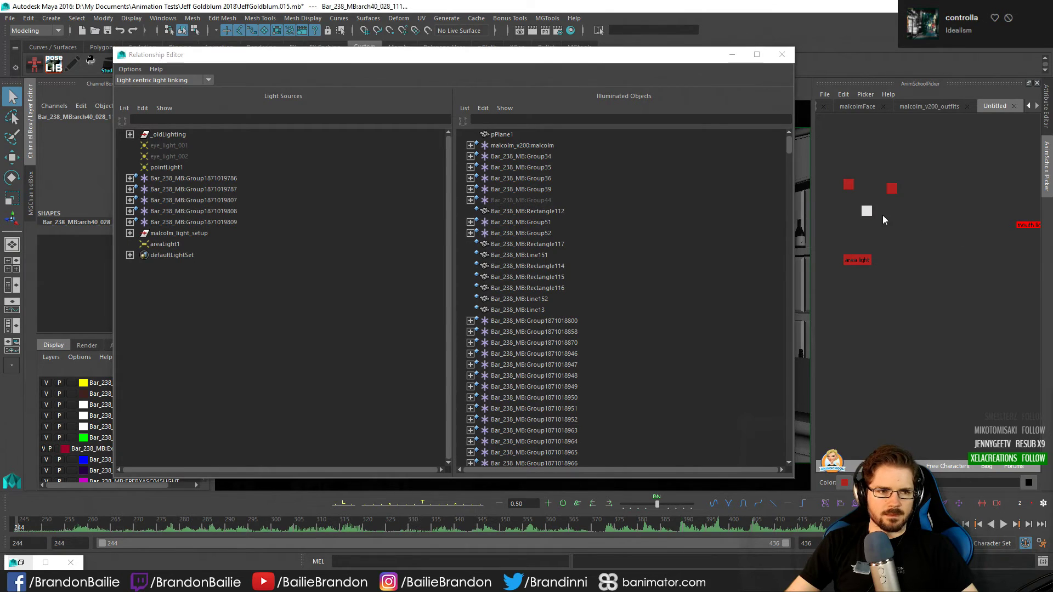
{"action": "left_click", "coordinate": [130, 233]}
{"action": "left_click", "coordinate": [176, 244]}
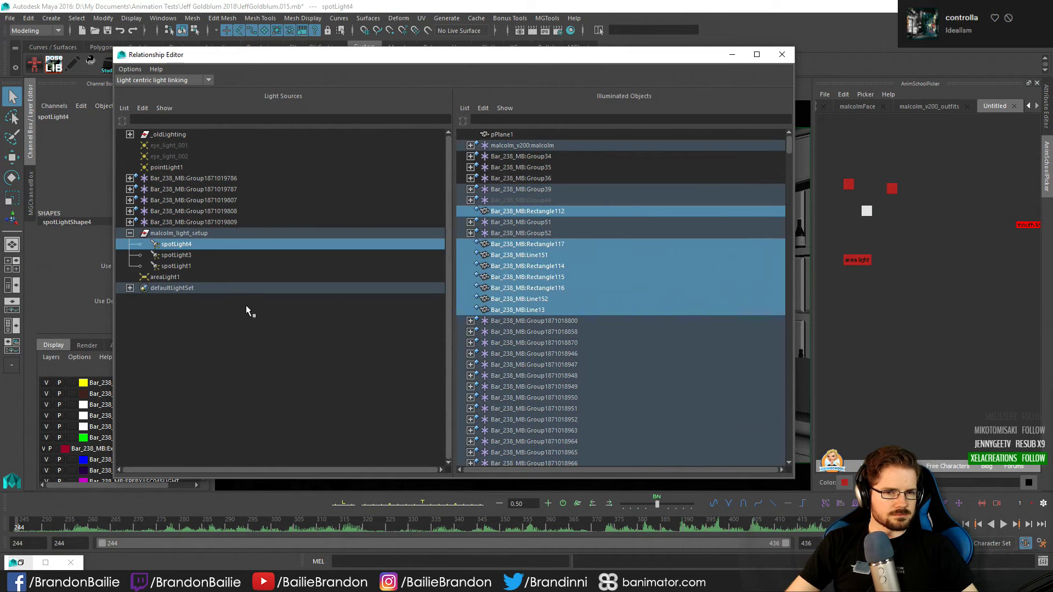
Unlink spotLight4 from the bar set objects listed from Group39 through Rectangle134
{"action": "left_click", "coordinate": [520, 213]}
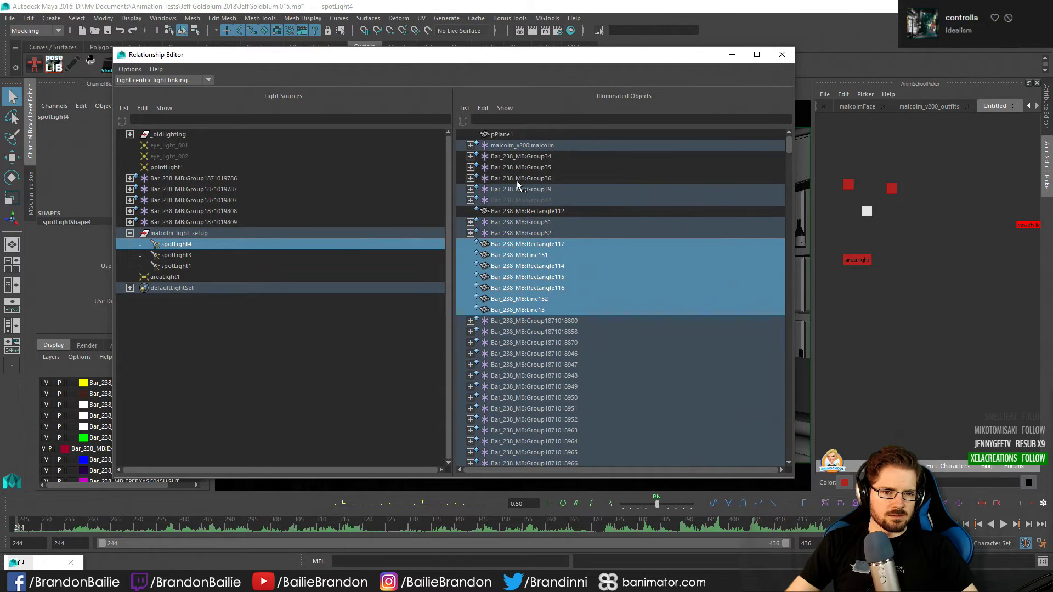
{"action": "left_click", "coordinate": [519, 190]}
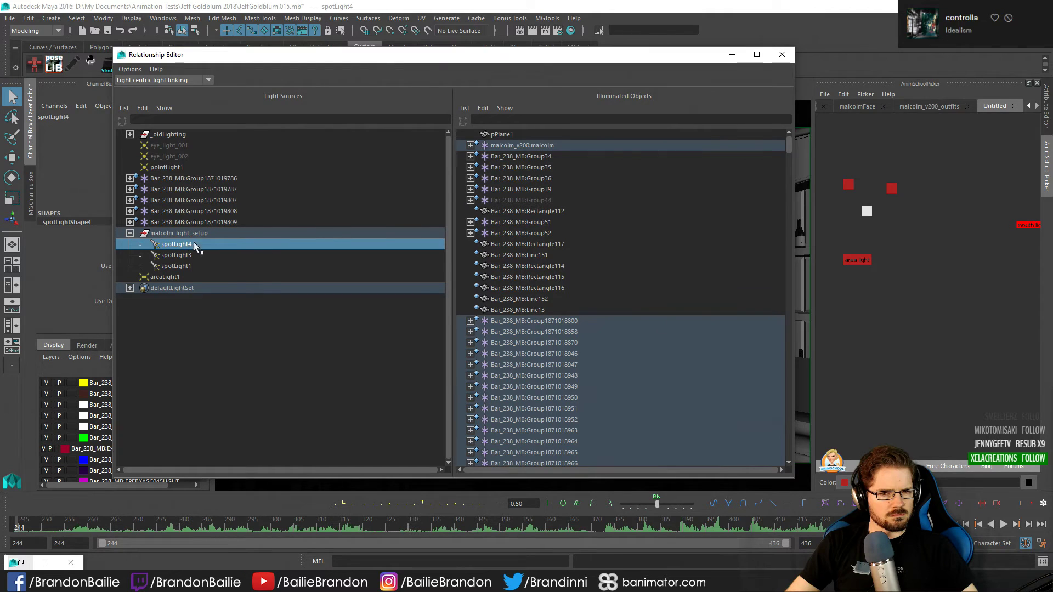
{"action": "left_click", "coordinate": [559, 322]}
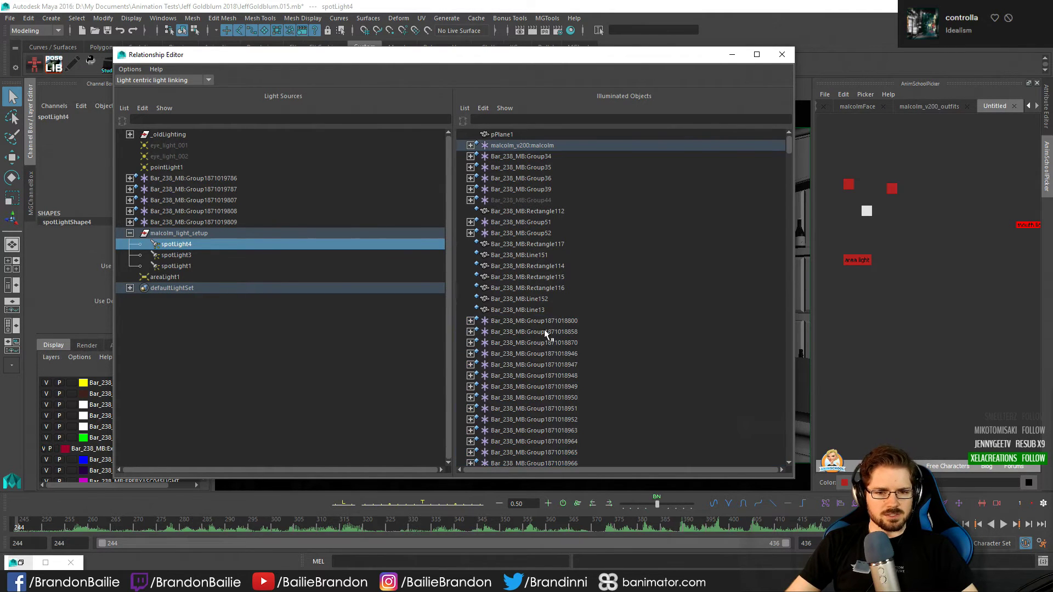
{"action": "scroll", "coordinate": [544, 329], "scroll_direction": "down", "scroll_amount": 10}
{"action": "left_click", "coordinate": [566, 200]}
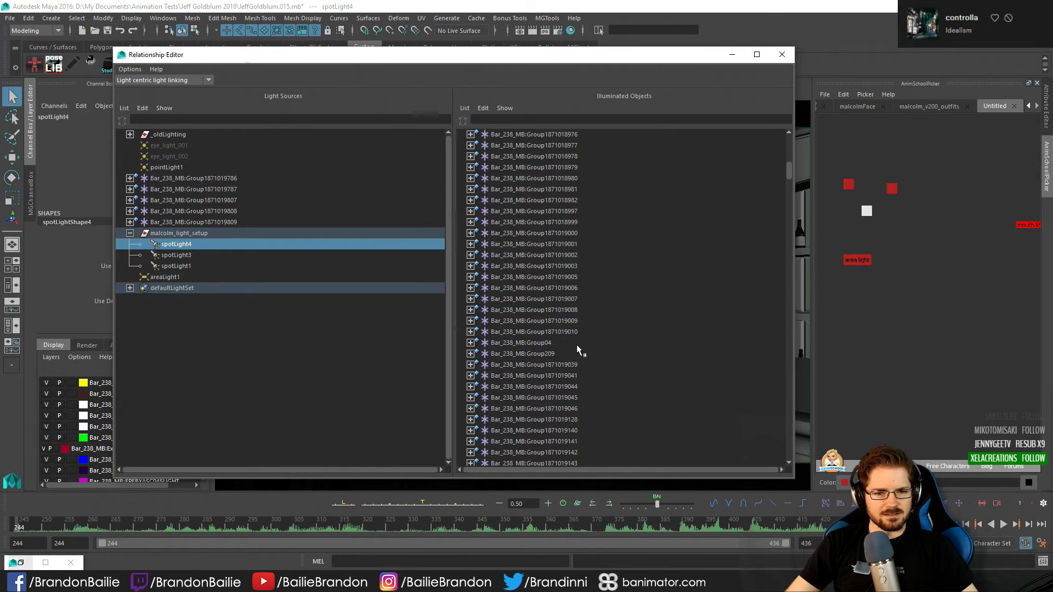
{"action": "scroll", "coordinate": [576, 329], "scroll_direction": "down", "scroll_amount": 10}
{"action": "left_click_drag", "start_coordinate": [557, 247], "coordinate": [550, 414]}
{"action": "scroll", "coordinate": [551, 392], "scroll_direction": "down", "scroll_amount": 5}
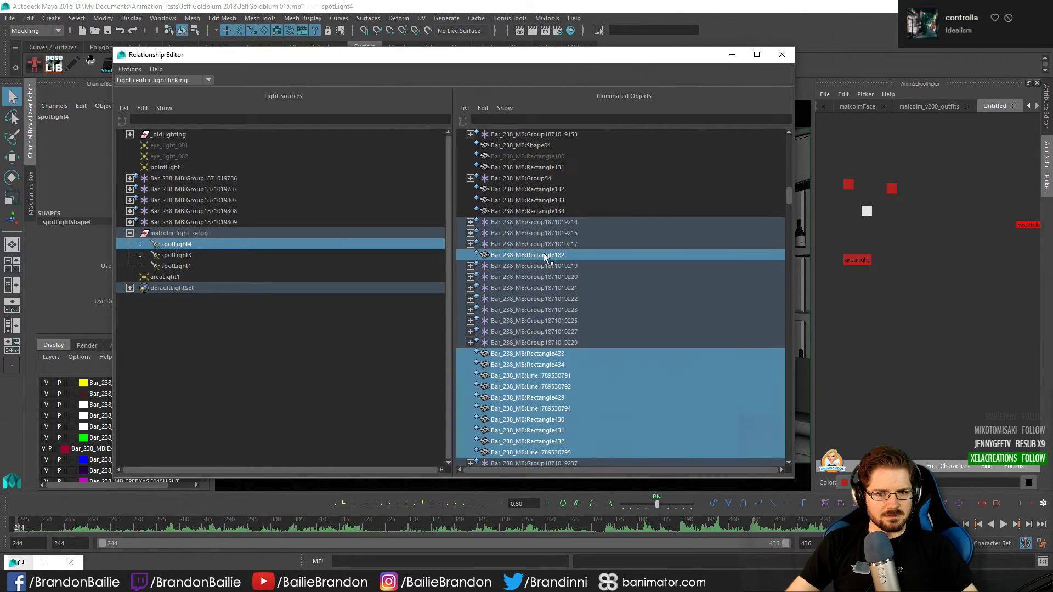
{"action": "left_click_drag", "start_coordinate": [545, 226], "coordinate": [558, 489]}
{"action": "left_click", "coordinate": [543, 257]}
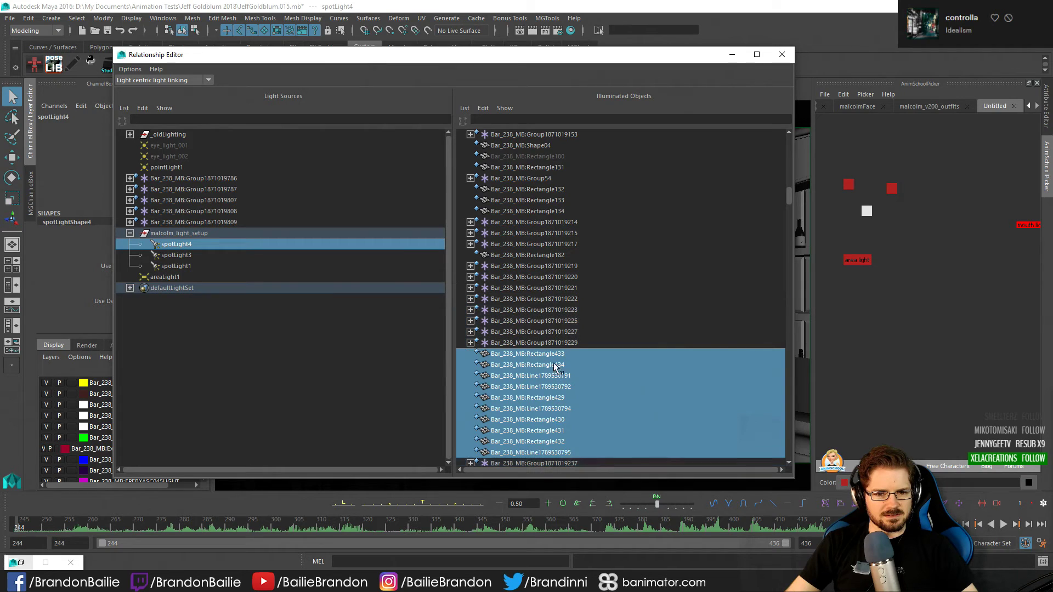
{"action": "left_click_drag", "start_coordinate": [552, 356], "coordinate": [567, 517]}
{"action": "scroll", "coordinate": [557, 404], "scroll_direction": "down", "scroll_amount": 3}
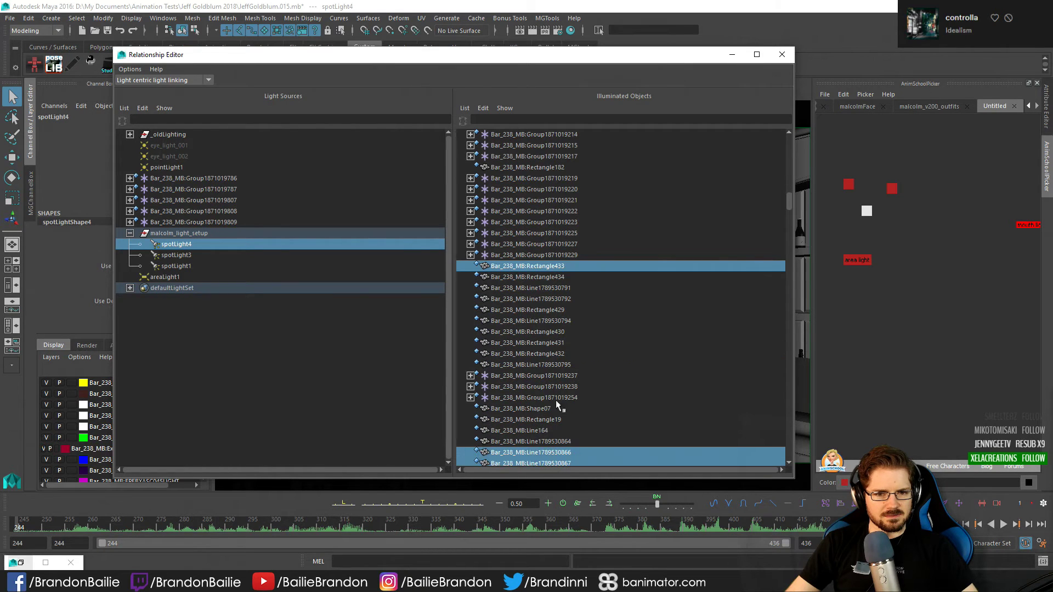
{"action": "left_click", "coordinate": [562, 263]}
{"action": "scroll", "coordinate": [563, 289], "scroll_direction": "down", "scroll_amount": 3}
{"action": "left_click_drag", "start_coordinate": [552, 364], "coordinate": [554, 414]}
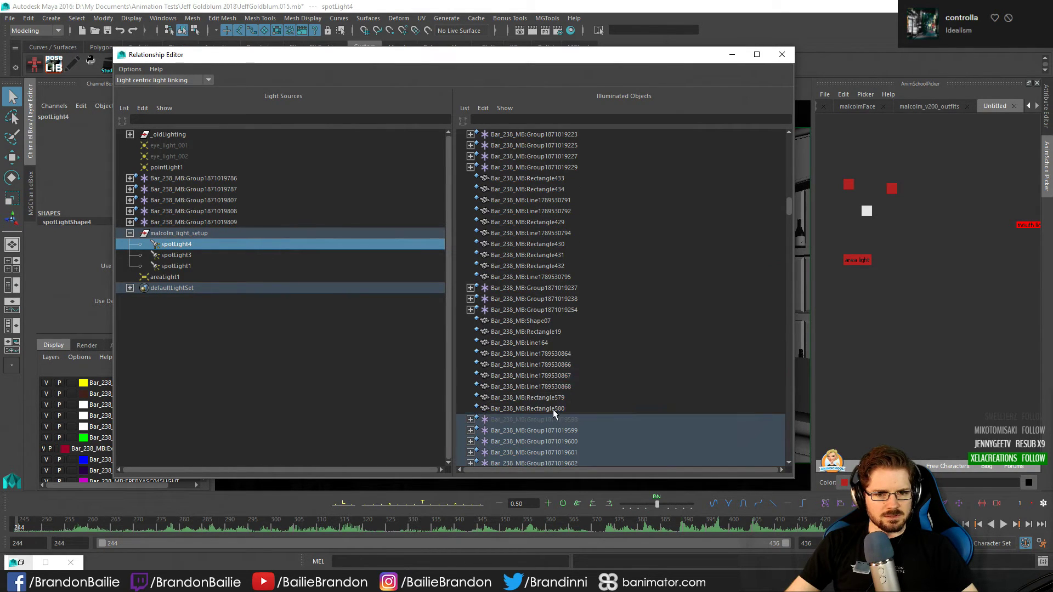
{"action": "scroll", "coordinate": [554, 411], "scroll_direction": "down", "scroll_amount": 5}
{"action": "left_click_drag", "start_coordinate": [547, 242], "coordinate": [580, 445]}
{"action": "left_click", "coordinate": [547, 320]}
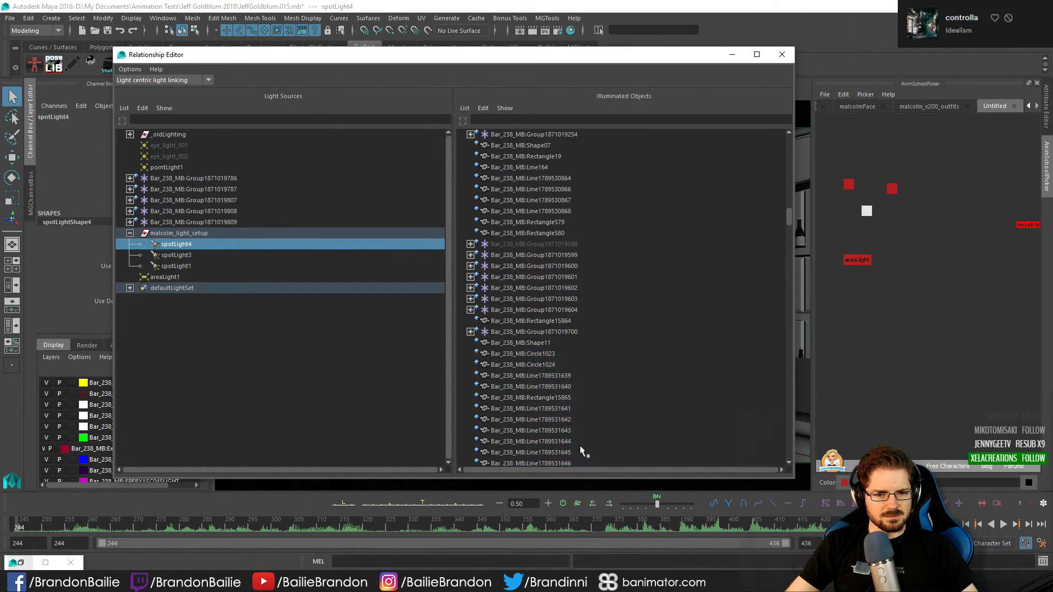
{"action": "scroll", "coordinate": [585, 376], "scroll_direction": "down", "scroll_amount": 10}
{"action": "left_click_drag", "start_coordinate": [568, 255], "coordinate": [615, 454]}
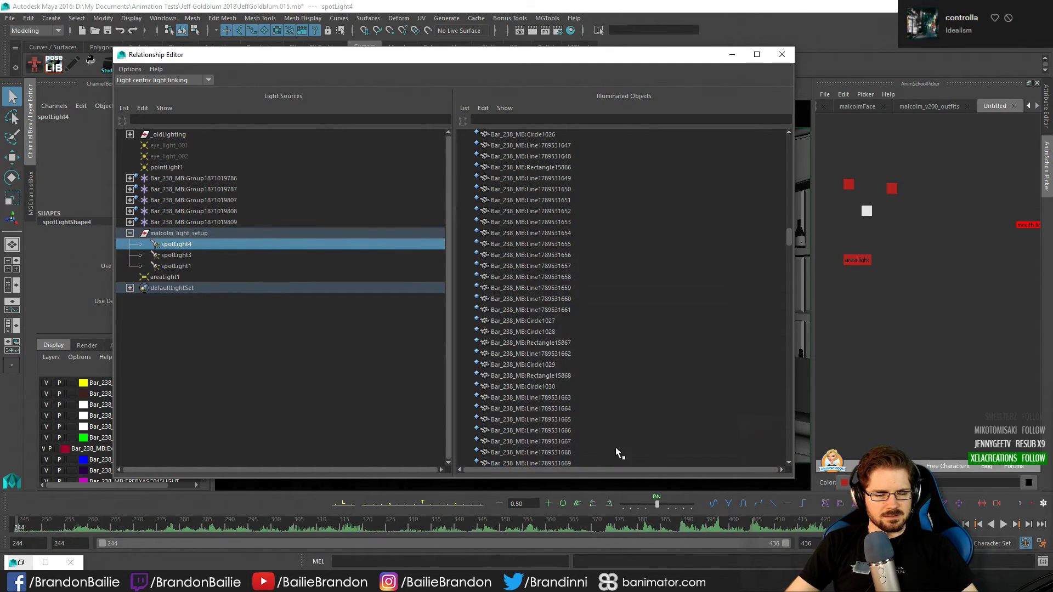
{"action": "scroll", "coordinate": [630, 404], "scroll_direction": "down", "scroll_amount": 8}
{"action": "left_click_drag", "start_coordinate": [595, 267], "coordinate": [614, 402]}
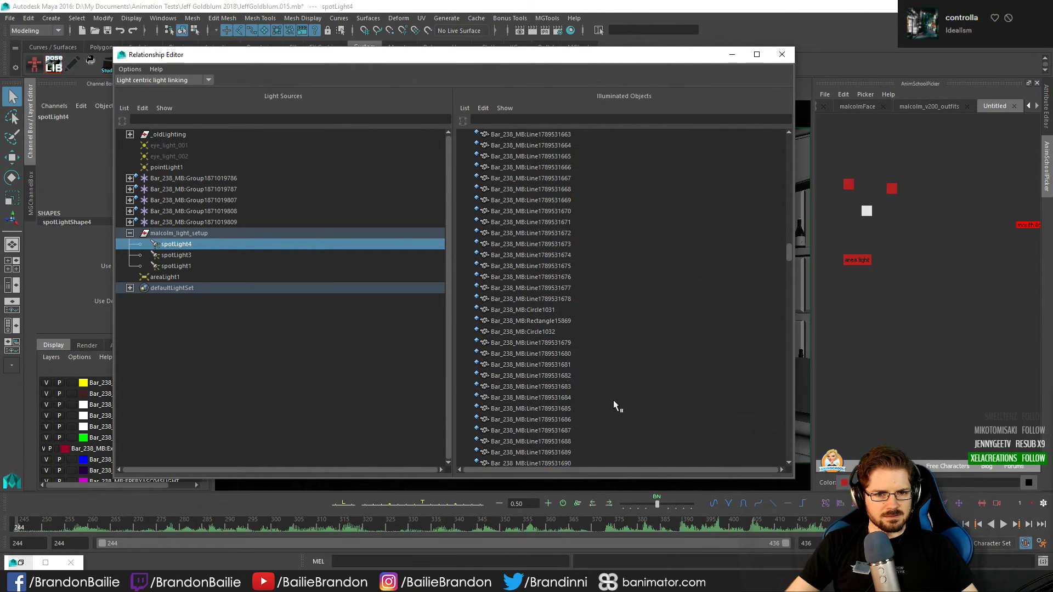
{"action": "scroll", "coordinate": [580, 295], "scroll_direction": "down", "scroll_amount": 7}
{"action": "left_click_drag", "start_coordinate": [579, 284], "coordinate": [563, 423]}
{"action": "scroll", "coordinate": [563, 422], "scroll_direction": "down", "scroll_amount": 5}
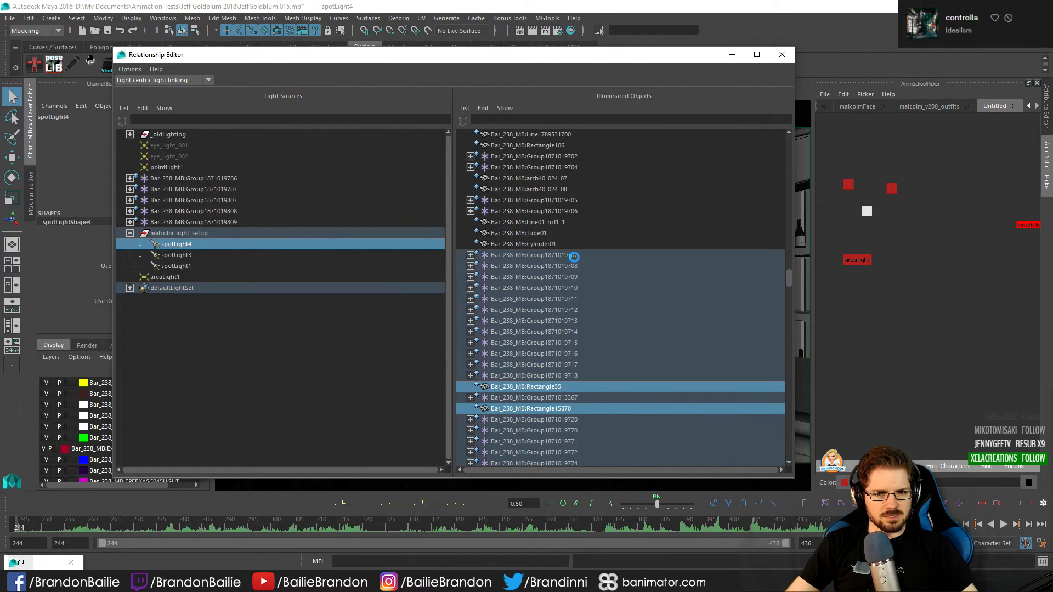
{"action": "left_click_drag", "start_coordinate": [576, 255], "coordinate": [601, 387]}
{"action": "left_click", "coordinate": [591, 387]}
{"action": "left_click", "coordinate": [576, 409]}
{"action": "scroll", "coordinate": [580, 407], "scroll_direction": "down", "scroll_amount": 8}
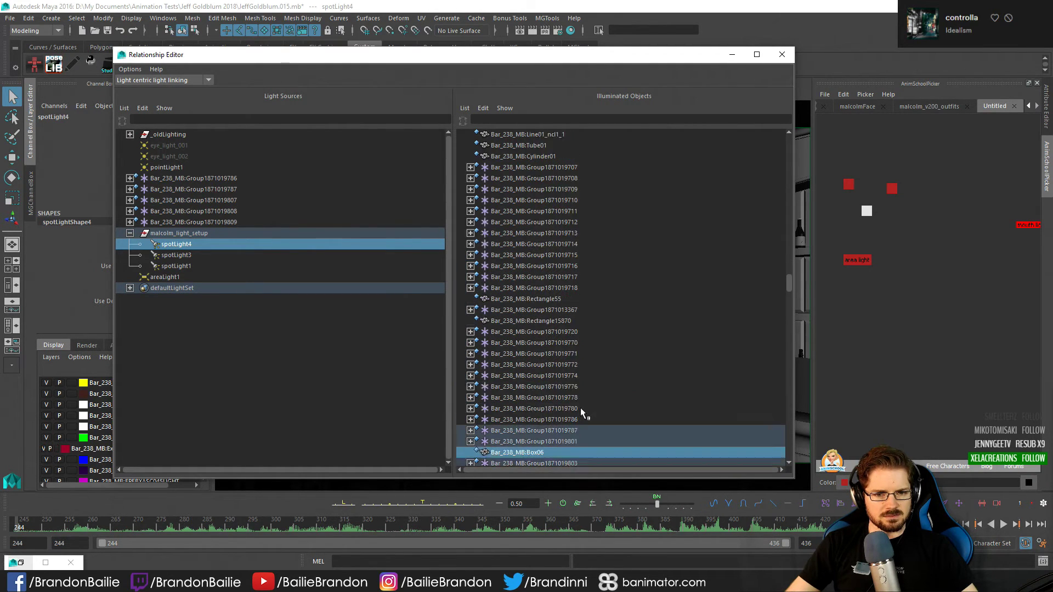
{"action": "left_click_drag", "start_coordinate": [576, 255], "coordinate": [573, 376]}
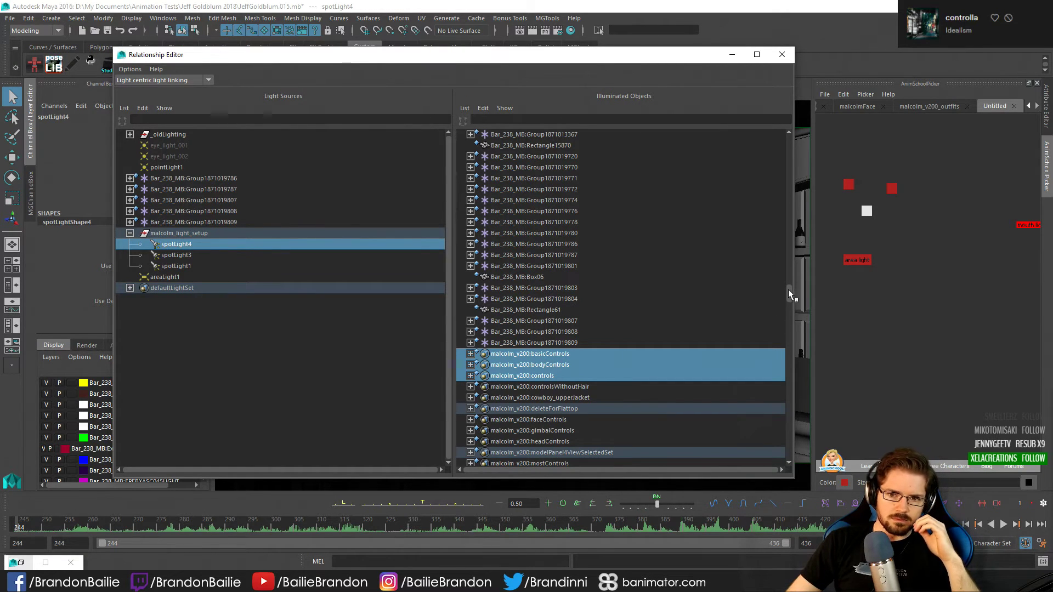
Check spotLight4's links to the malcolm character by expanding its grpGeo group, and minimize the Relationship Editor
{"action": "left_click_drag", "start_coordinate": [789, 292], "coordinate": [792, 127]}
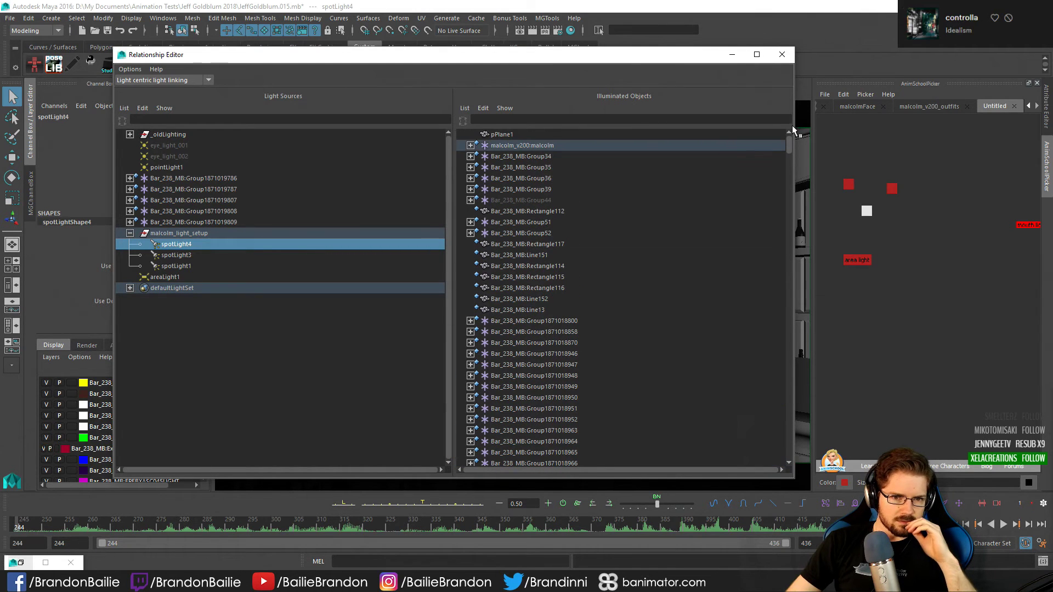
{"action": "left_click", "coordinate": [514, 147]}
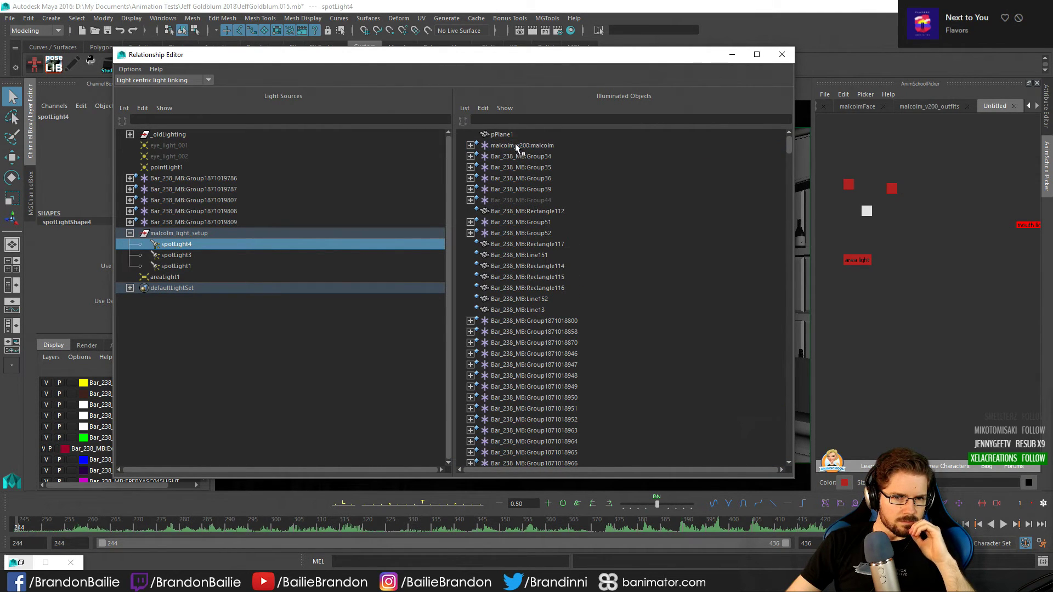
{"action": "left_click", "coordinate": [470, 145]}
{"action": "left_click", "coordinate": [481, 167]}
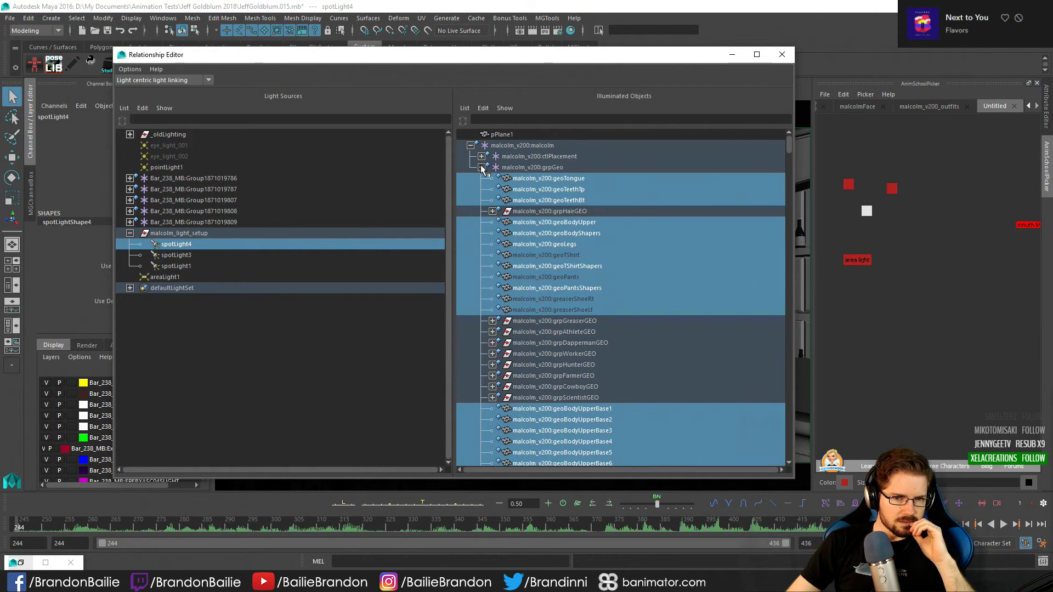
{"action": "left_click", "coordinate": [732, 55]}
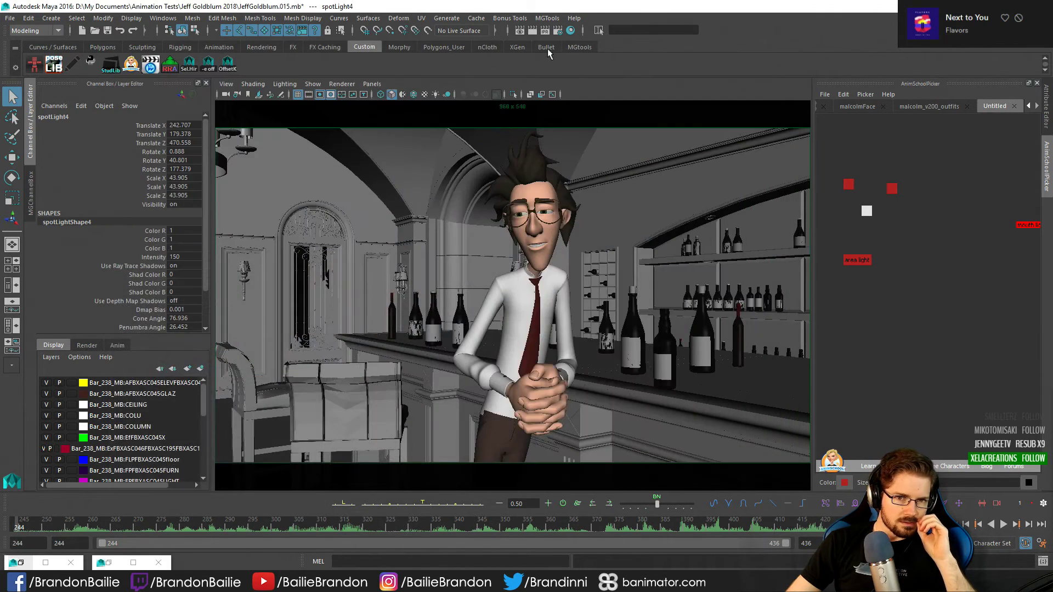
Run a V-Ray test render of the shot and stop it once the lighting can be judged
{"action": "left_click", "coordinate": [532, 30]}
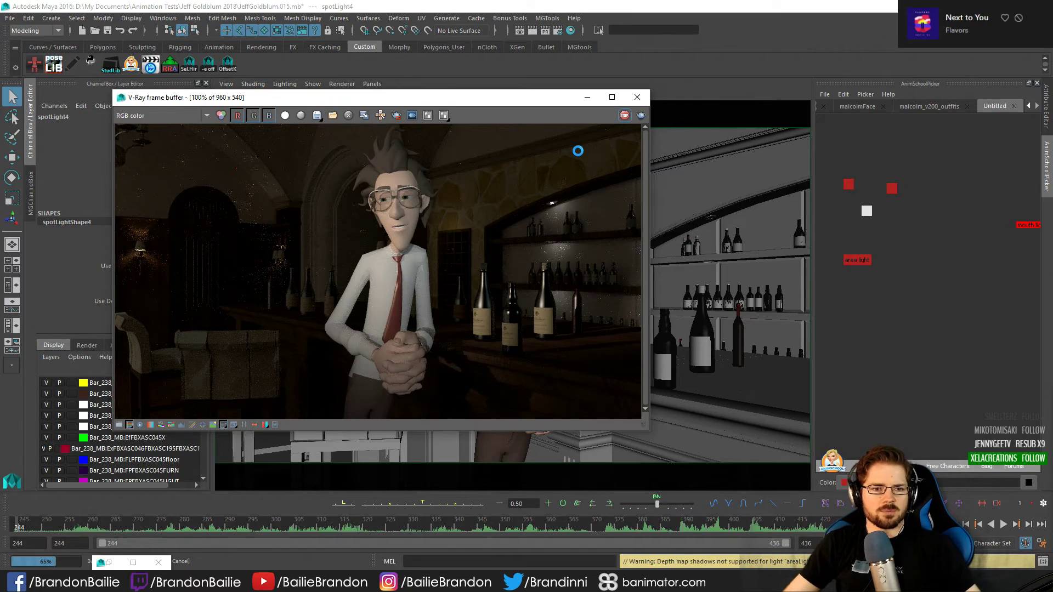
{"action": "left_click", "coordinate": [624, 113]}
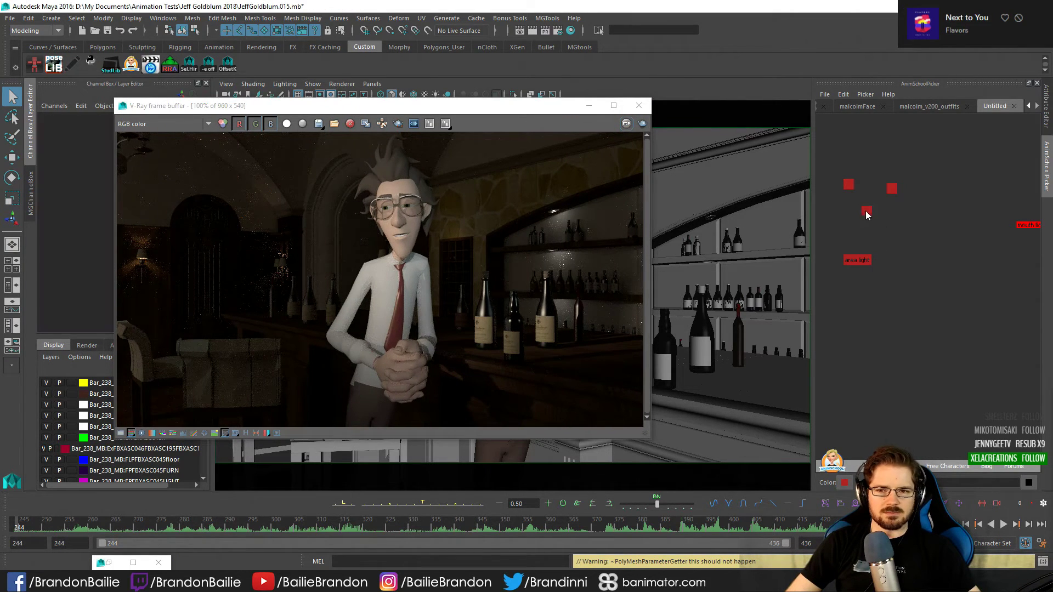
Display spotLight4's attributes, put the render window away, and frame the light in the perspective view with X-Ray shading on
{"action": "left_click", "coordinate": [1045, 111]}
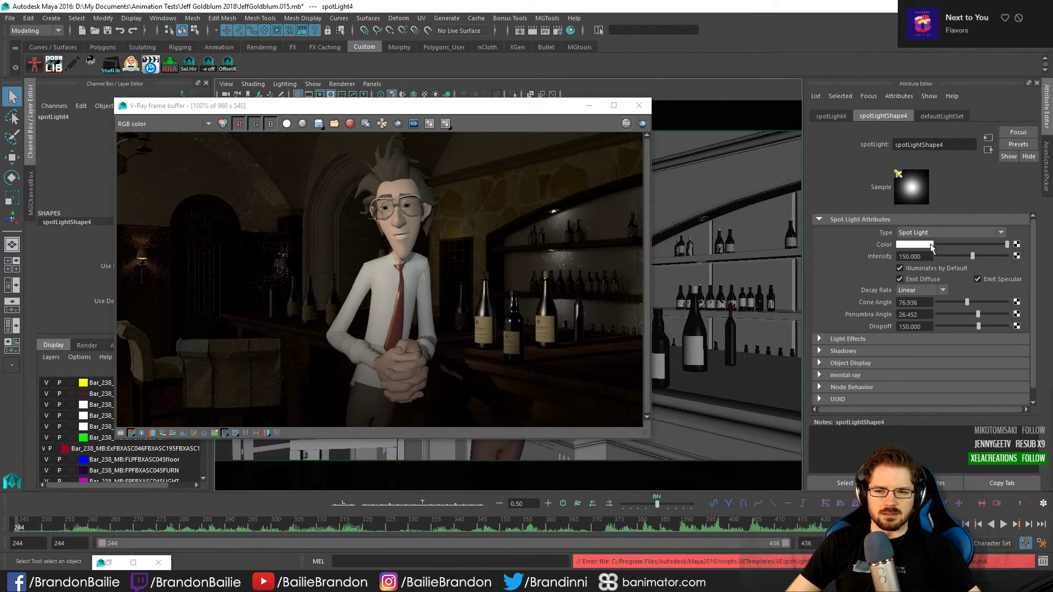
{"action": "key", "text": "space"}
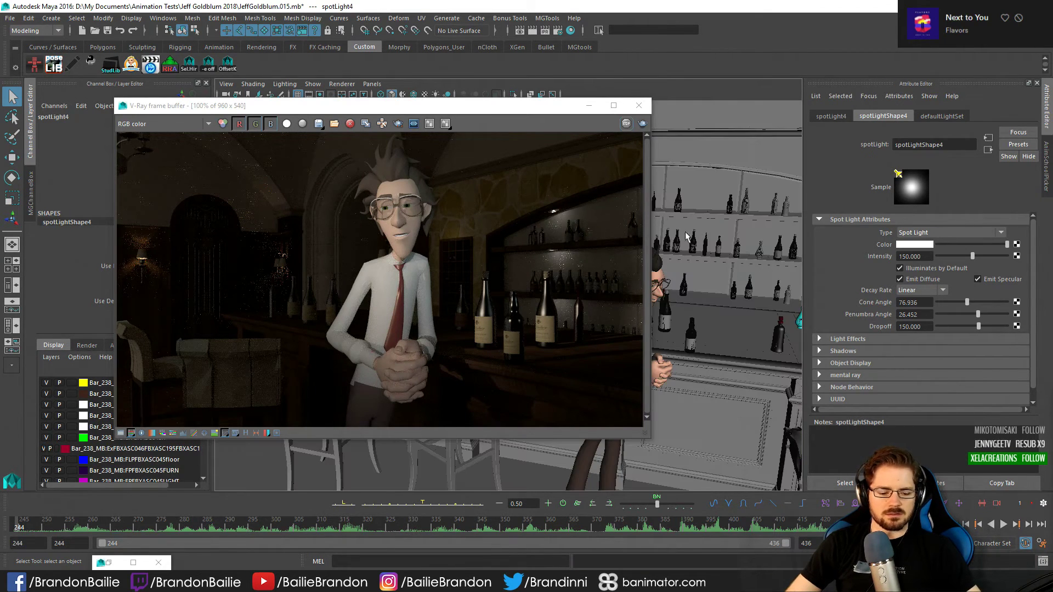
{"action": "key", "text": "f"}
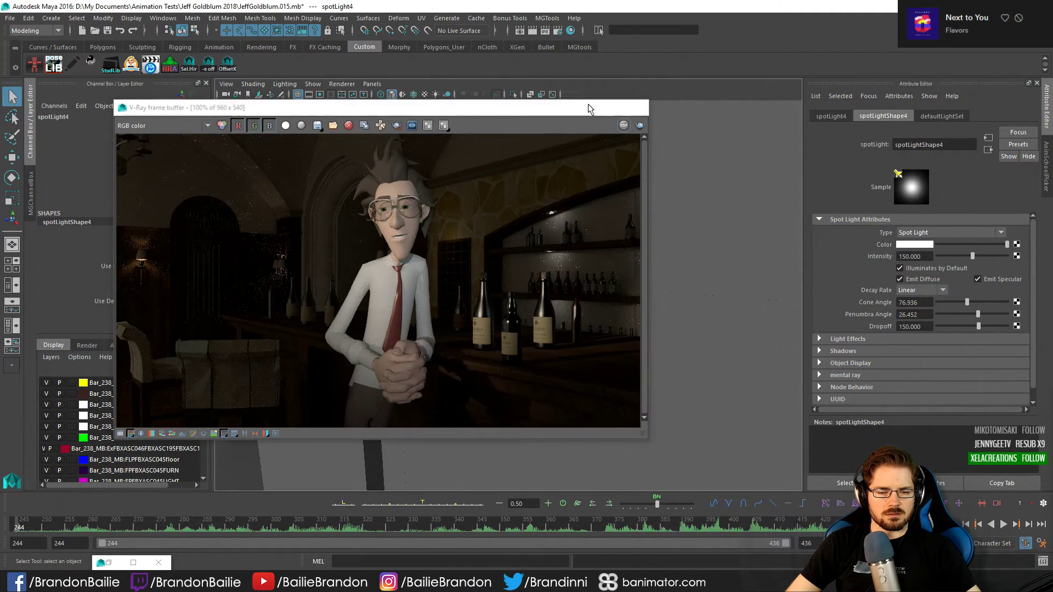
{"action": "left_click", "coordinate": [588, 106]}
{"action": "mouse_move", "coordinate": [651, 275]}
{"action": "left_mouse_down", "text": "alt"}
{"action": "mouse_move", "coordinate": [449, 282]}
{"action": "mouse_move", "coordinate": [547, 331]}
{"action": "left_mouse_up", "text": "alt"}
{"action": "key", "text": "alt+x"}
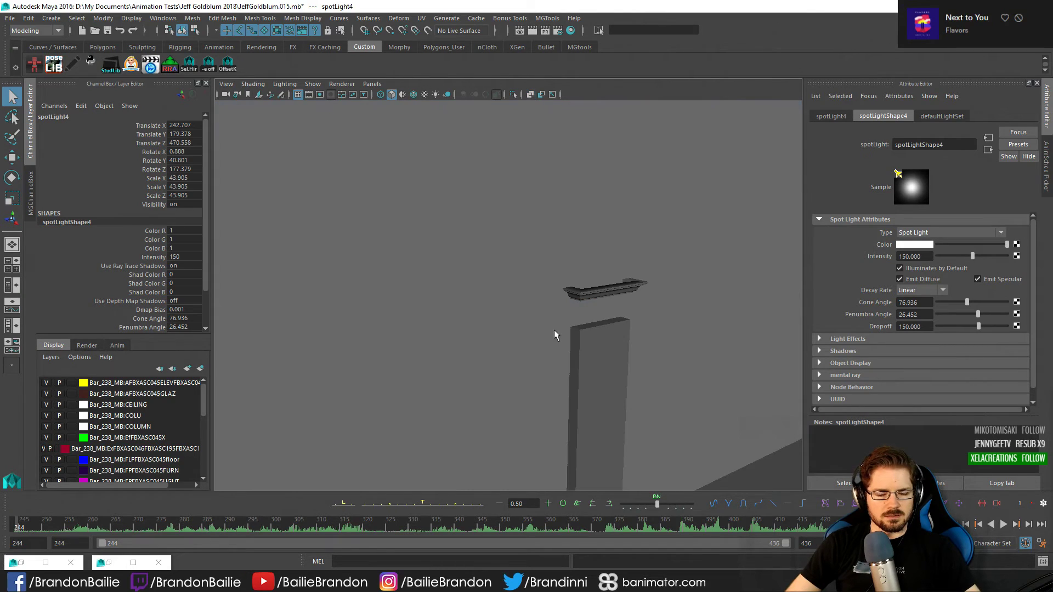
{"action": "key", "text": "alt+x"}
Scale spotLight4 up uniformly to about 81.9 and tilt it to about 5.2 in Rotate X
{"action": "key", "text": "r"}
{"action": "key", "text": "f"}
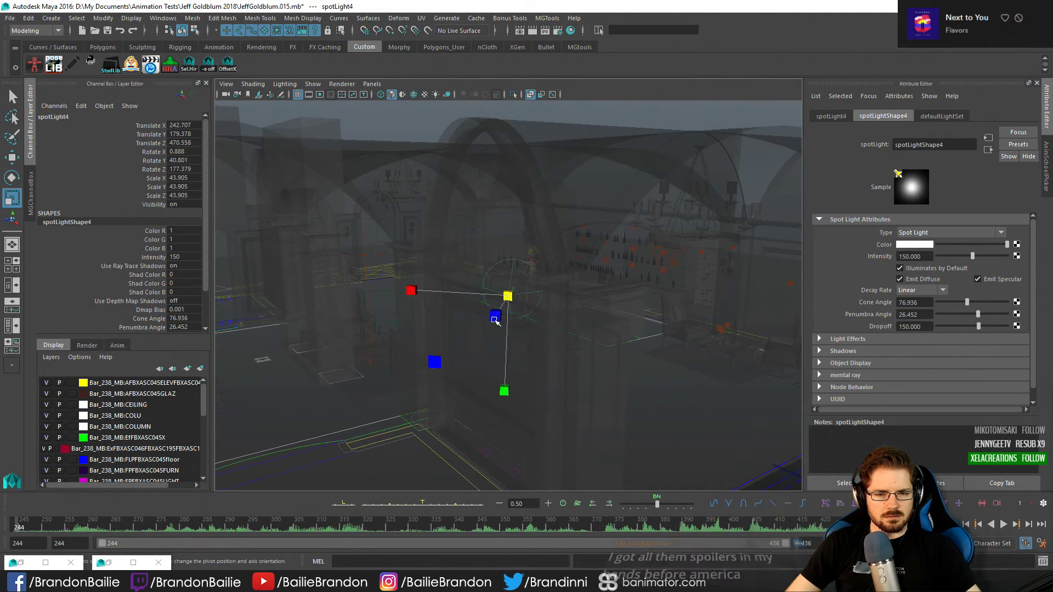
{"action": "left_click_drag", "start_coordinate": [508, 296], "coordinate": [590, 308]}
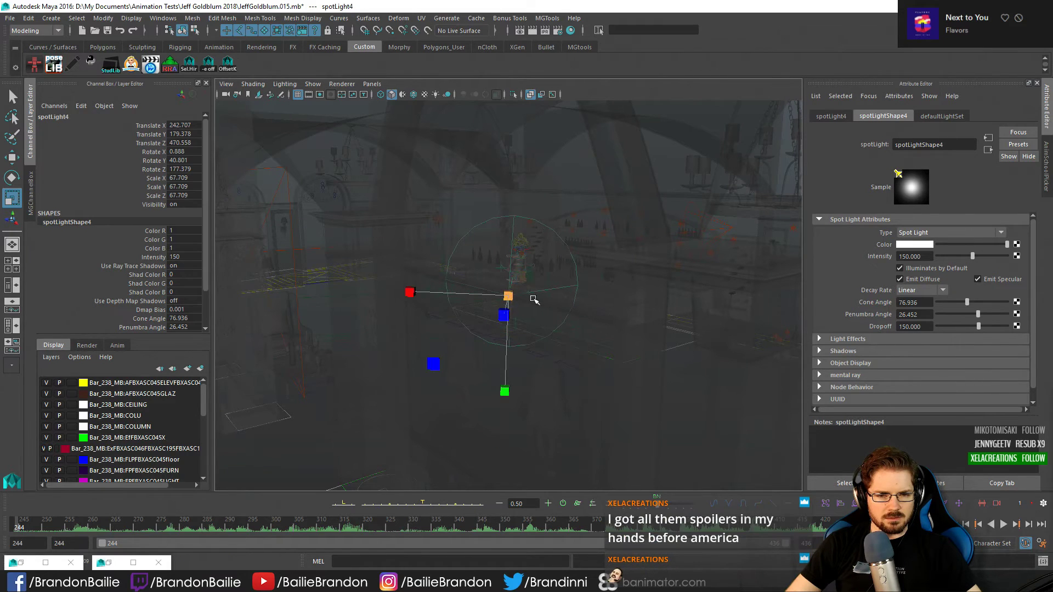
{"action": "middle_click_drag", "start_coordinate": [536, 296], "coordinate": [557, 303]}
{"action": "key", "text": "e"}
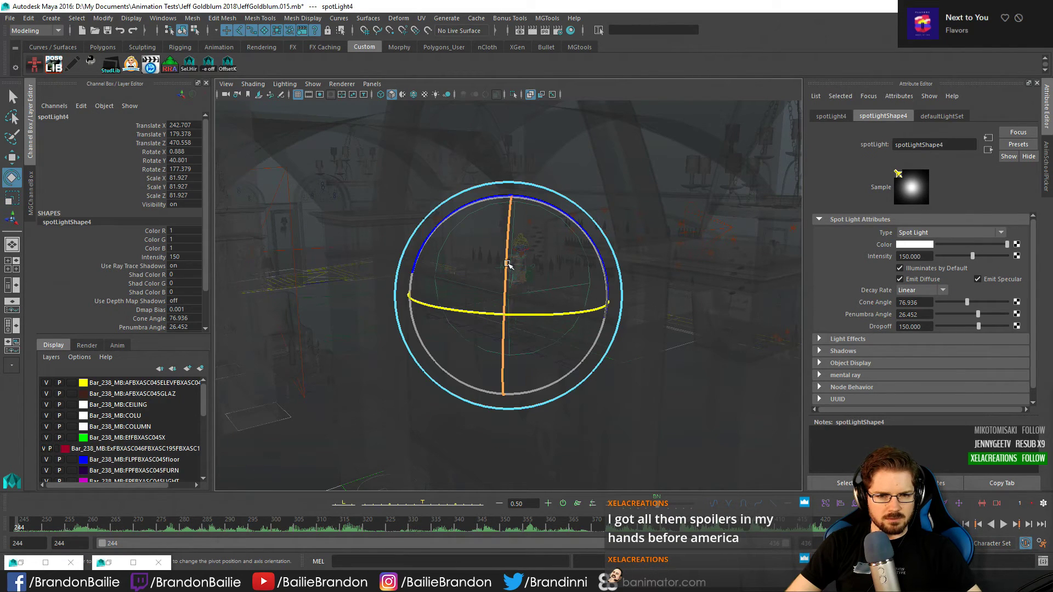
{"action": "left_click_drag", "start_coordinate": [508, 264], "coordinate": [508, 254]}
{"action": "type", "text": "q"}
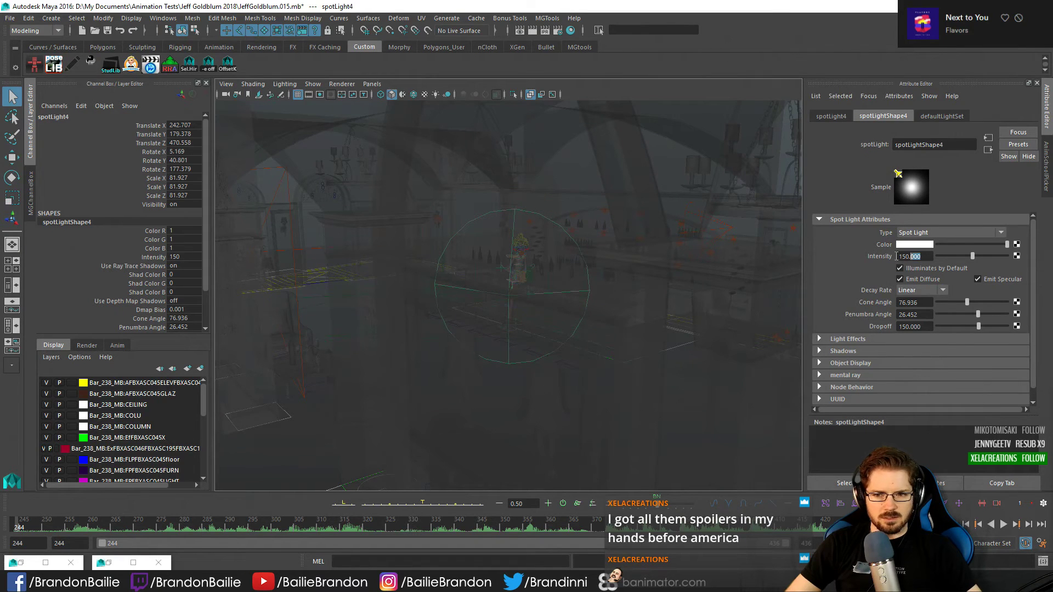
Set spotLight4's Intensity to 100
{"action": "type", "text": "100"}
{"action": "key", "text": "Return"}
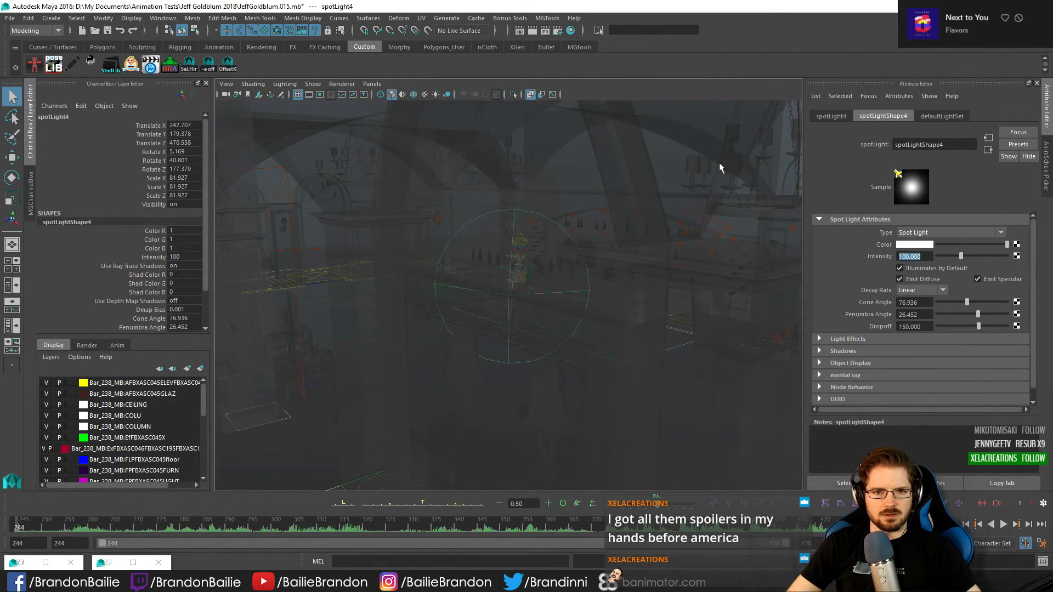
{"action": "type", "text": "1"}
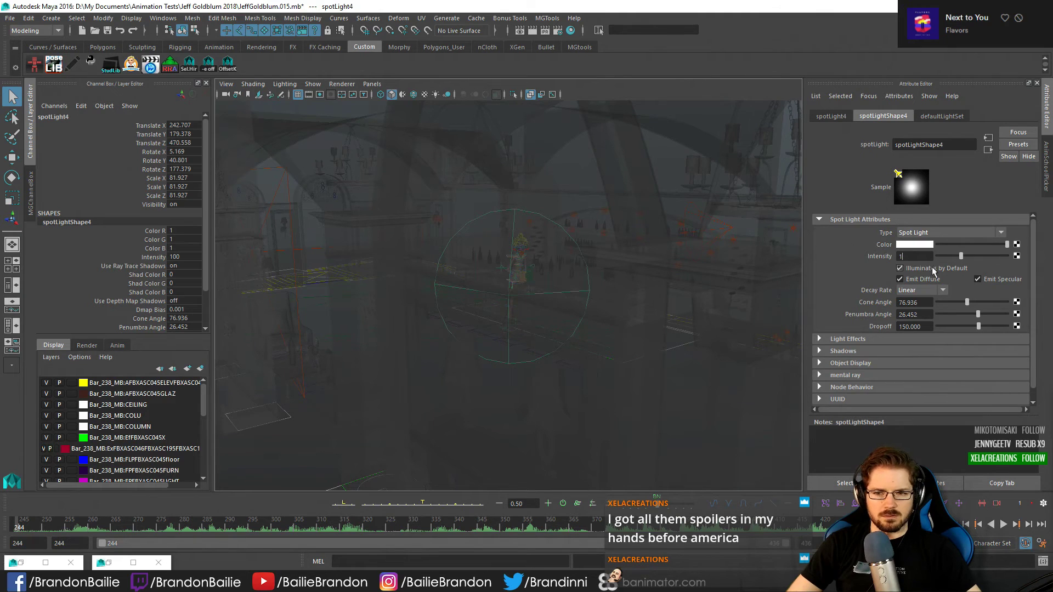
{"action": "type", "text": "00"}
{"action": "key", "text": "Return"}
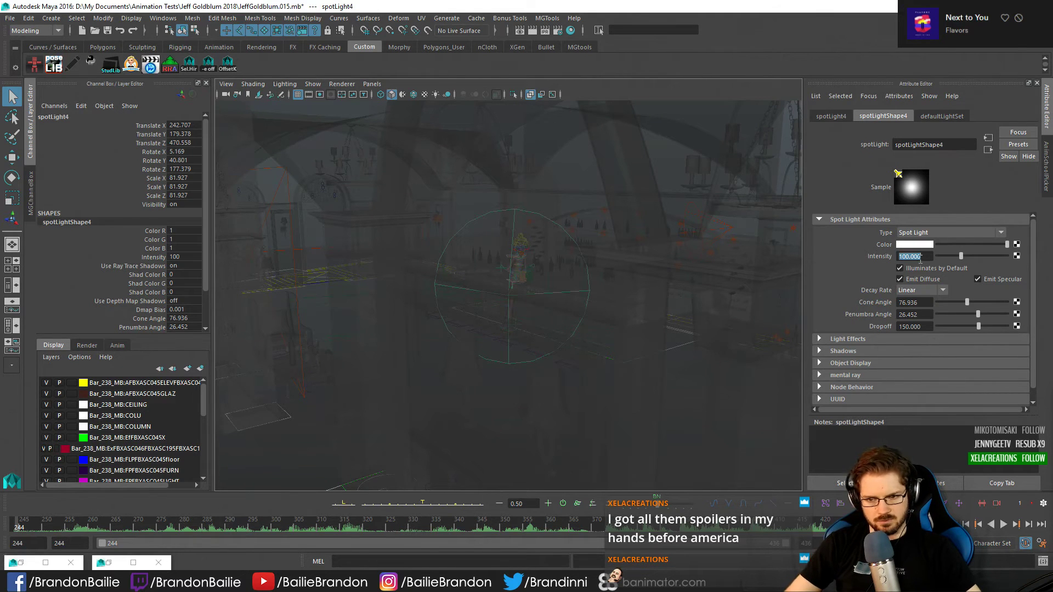
Switch to the shot camera and run a V-Ray test render, stopping it once the lighting can be judged
{"action": "left_click", "coordinate": [729, 90]}
{"action": "key", "text": "space"}
{"action": "key", "text": "space"}
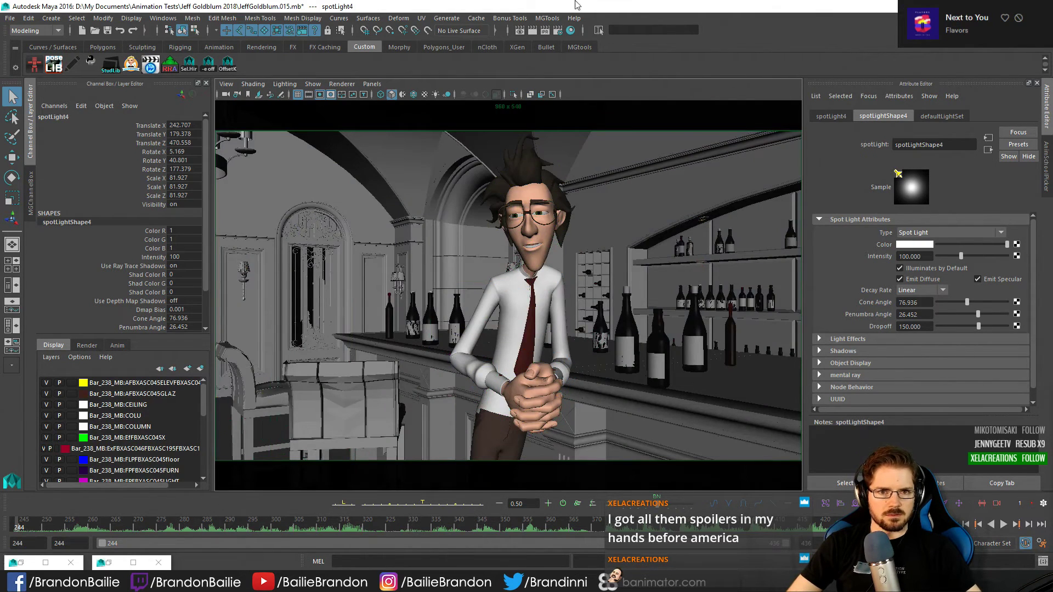
{"action": "left_click", "coordinate": [535, 32]}
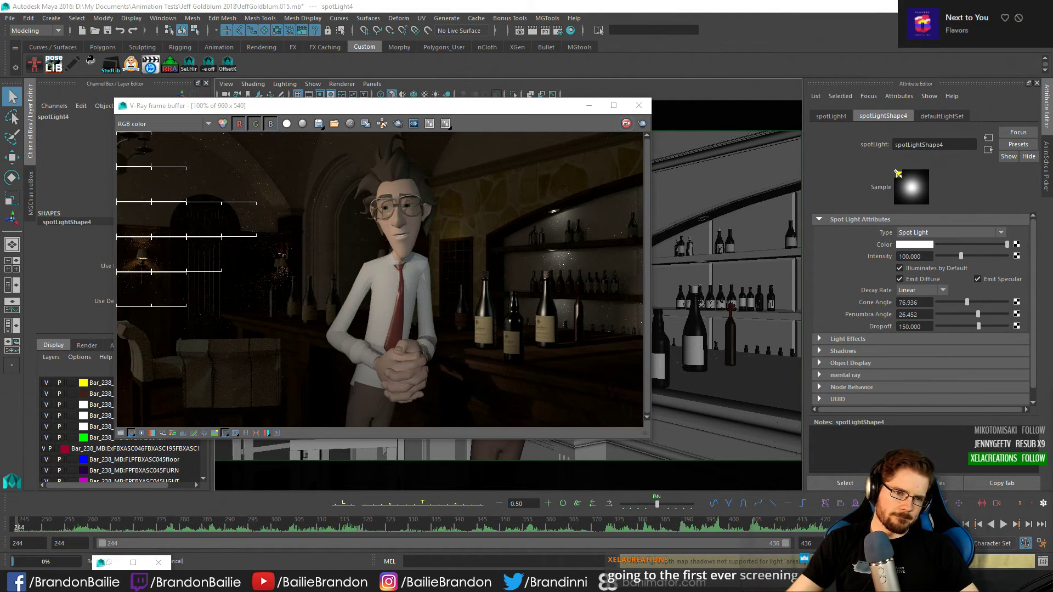
{"action": "key", "text": "Escape"}
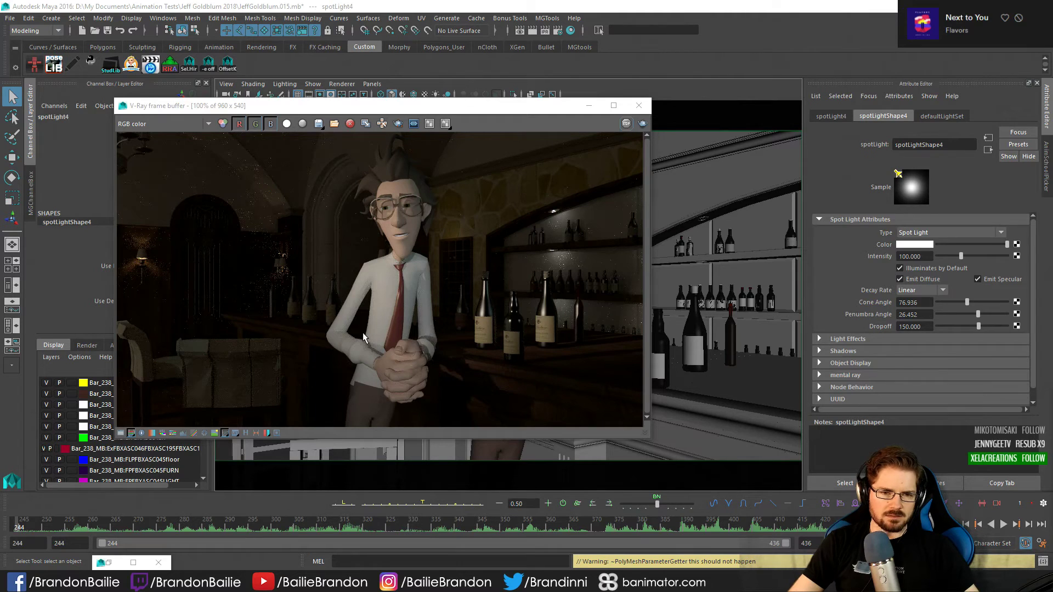
Compare the V-Ray frame buffer with the image in the Render View, and minimize both windows
{"action": "left_click", "coordinate": [521, 32]}
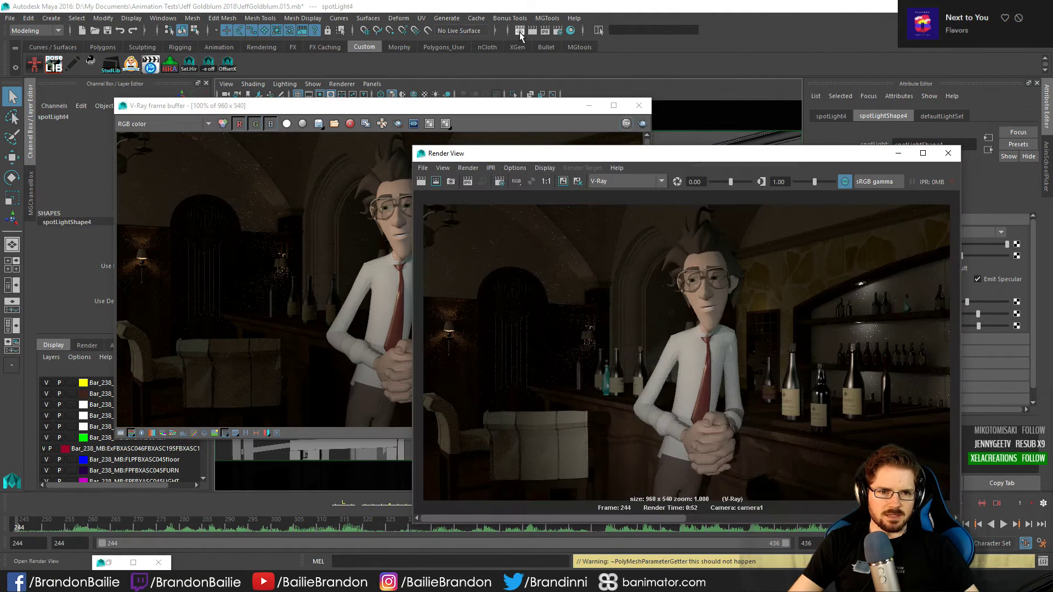
{"action": "left_click_drag", "start_coordinate": [699, 157], "coordinate": [522, 138]}
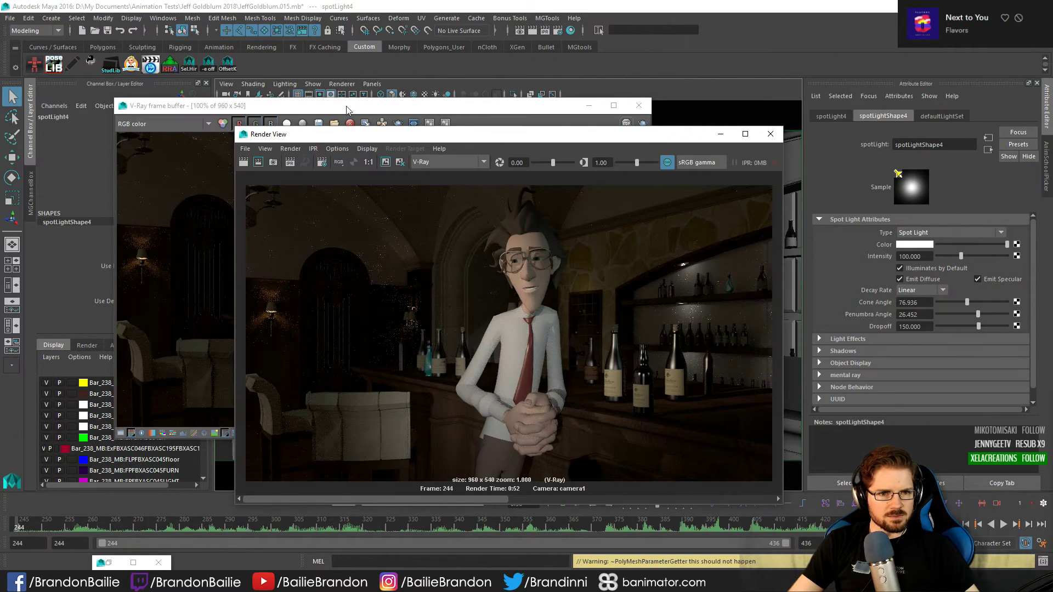
{"action": "left_click_drag", "start_coordinate": [346, 105], "coordinate": [329, 104]}
{"action": "left_click", "coordinate": [479, 367]}
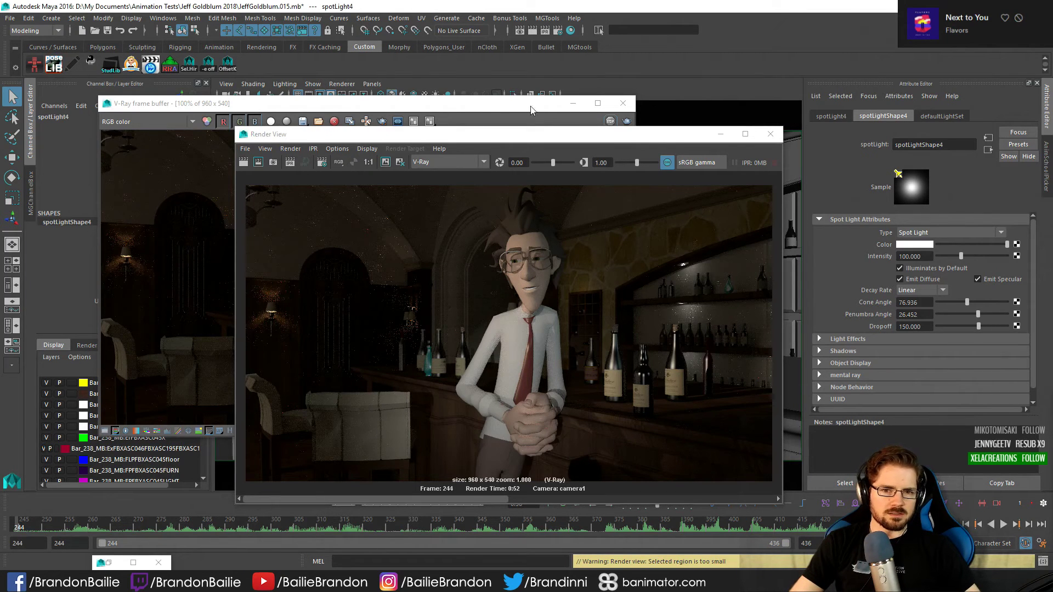
{"action": "left_click", "coordinate": [718, 134]}
{"action": "left_click", "coordinate": [573, 103]}
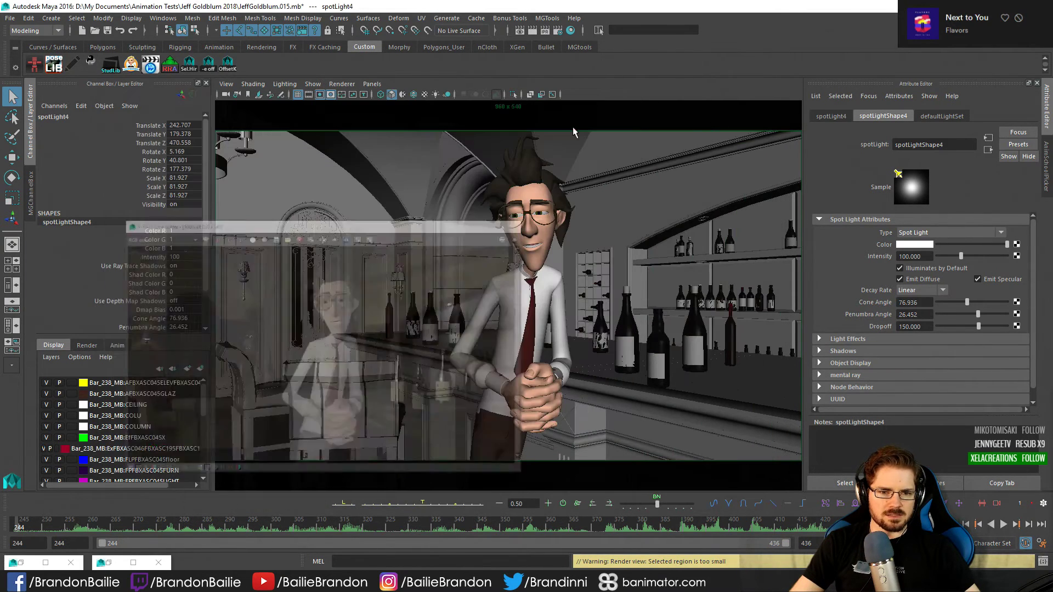
Select the bar counter's whole parent group and combine its pieces into a single polygon mesh
{"action": "left_click", "coordinate": [625, 404]}
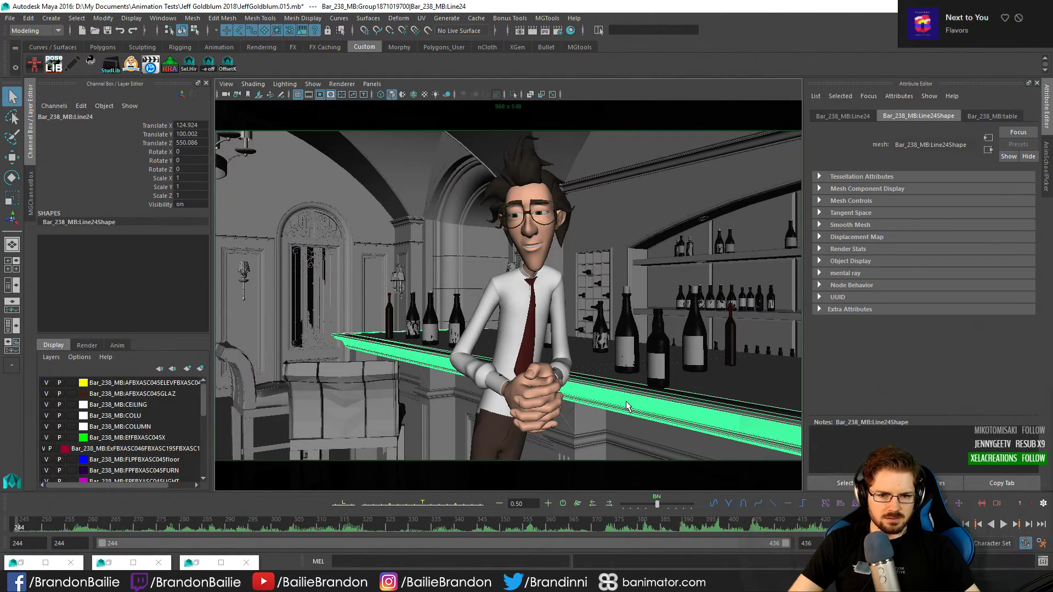
{"action": "left_click", "coordinate": [601, 426]}
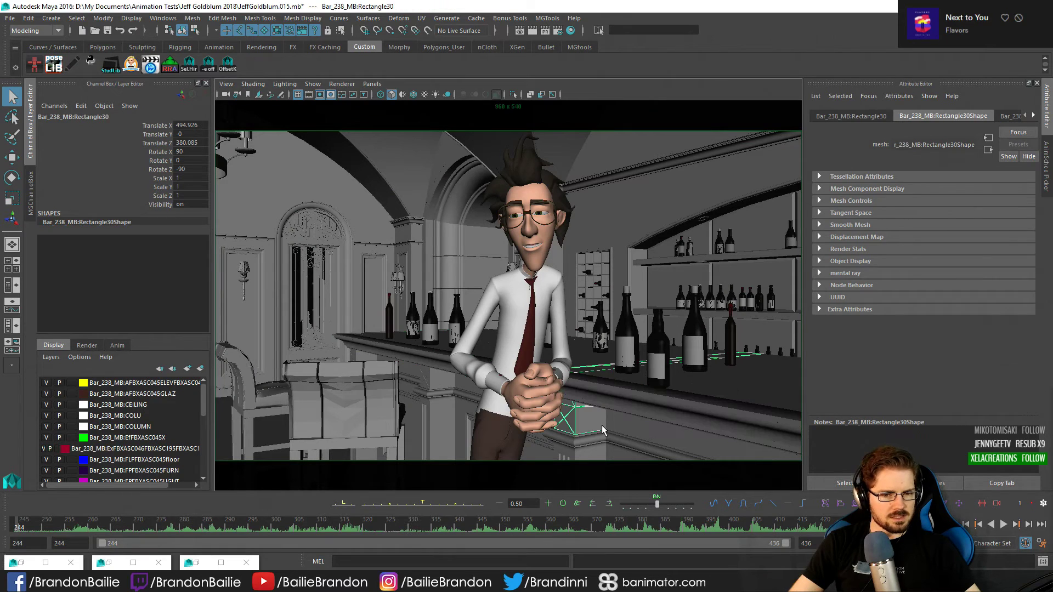
{"action": "left_click", "coordinate": [580, 446]}
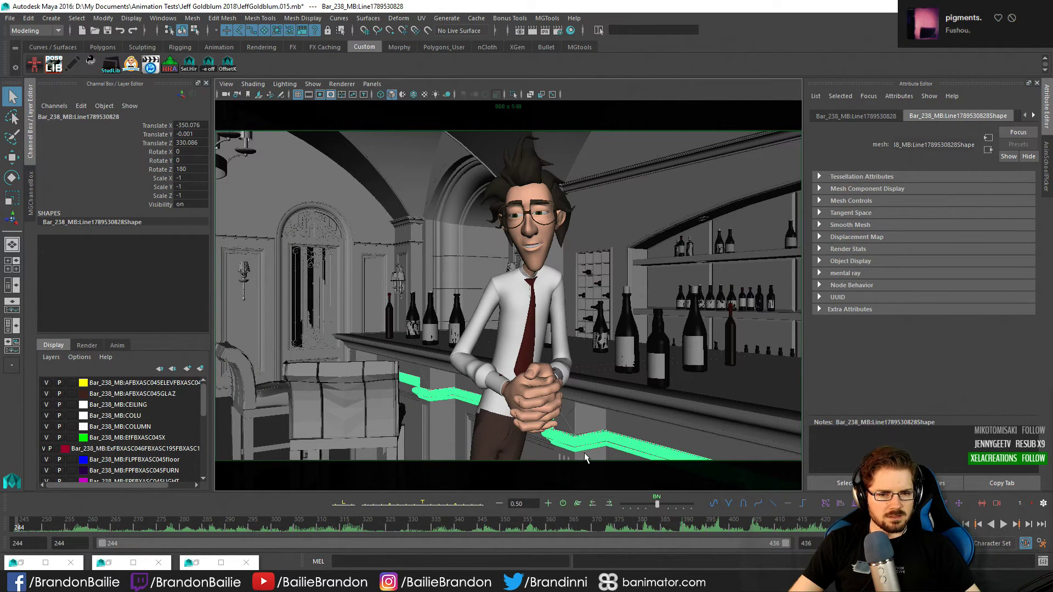
{"action": "key", "text": "Up"}
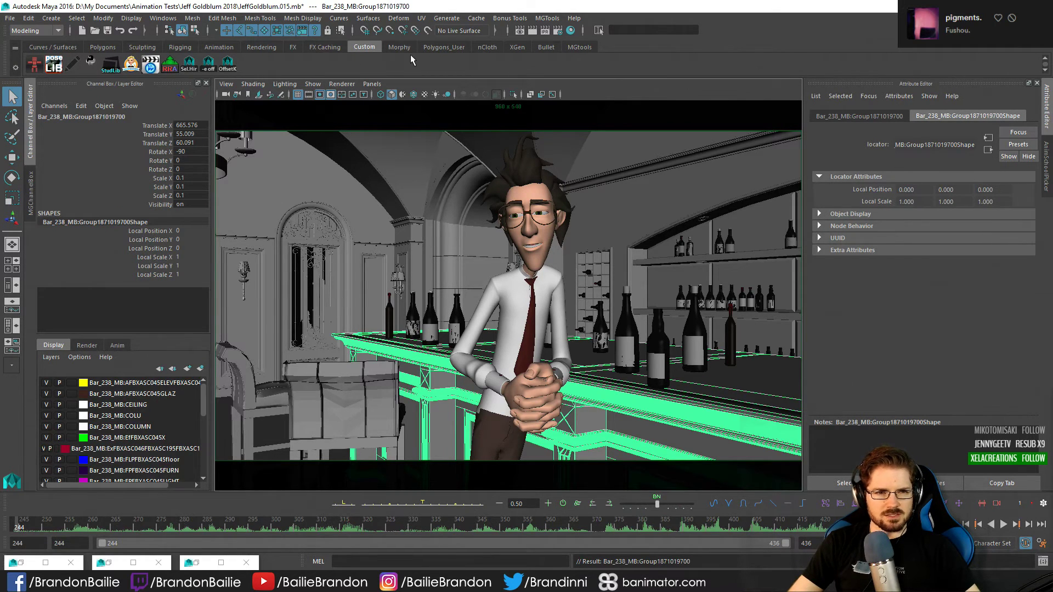
{"action": "left_click", "coordinate": [102, 48]}
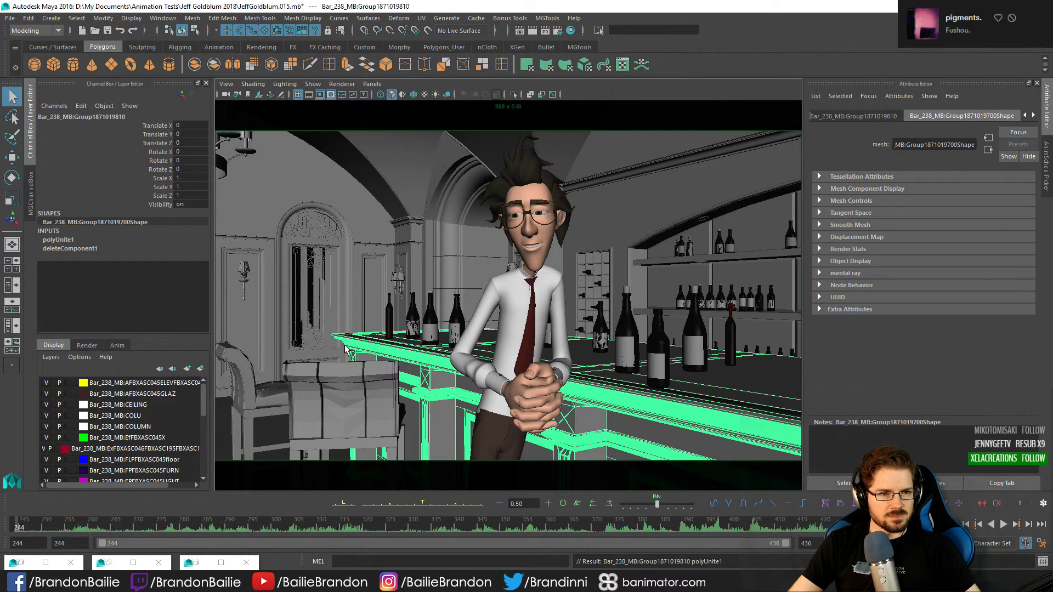
Inspect the combined bar counter in the perspective view using X-Ray and textured shading, and return to the shot camera with the counter selected
{"action": "key", "text": "space"}
{"action": "key", "text": "space"}
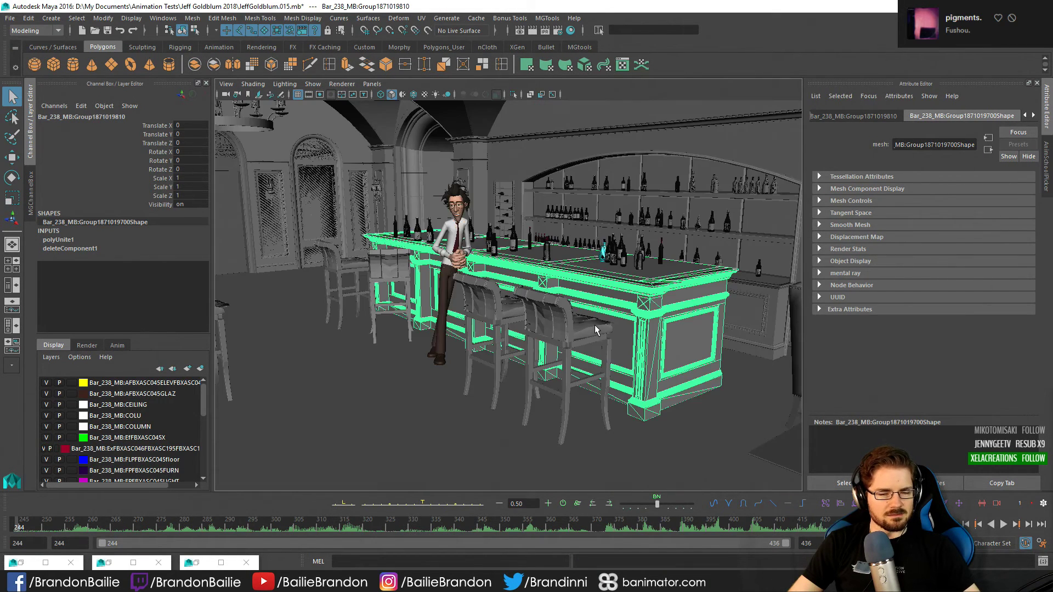
{"action": "key", "text": "alt+x"}
{"action": "middle_click_drag", "start_coordinate": [508, 327], "coordinate": [493, 356], "text": "alt"}
{"action": "left_click", "coordinate": [722, 442]}
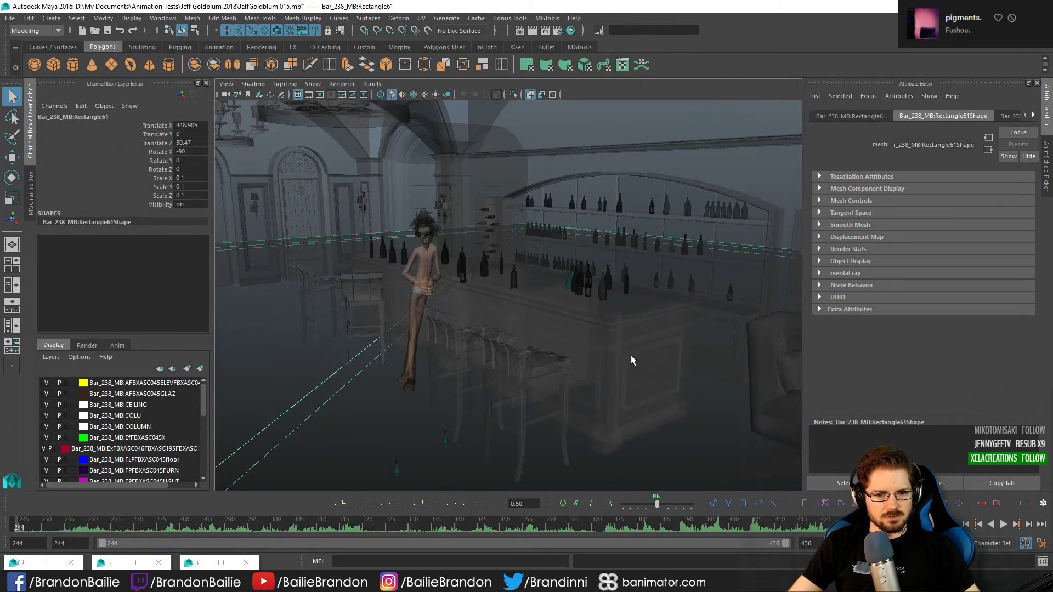
{"action": "left_click", "coordinate": [629, 356]}
{"action": "right_click_drag", "start_coordinate": [291, 315], "coordinate": [446, 345], "text": "alt"}
{"action": "key", "text": "alt+x"}
{"action": "middle_click_drag", "start_coordinate": [446, 346], "coordinate": [476, 357], "text": "alt"}
{"action": "key", "text": "6"}
{"action": "left_click_drag", "start_coordinate": [489, 352], "coordinate": [451, 395], "text": "alt"}
{"action": "right_click_drag", "start_coordinate": [451, 395], "coordinate": [522, 387], "text": "alt"}
{"action": "key", "text": "space"}
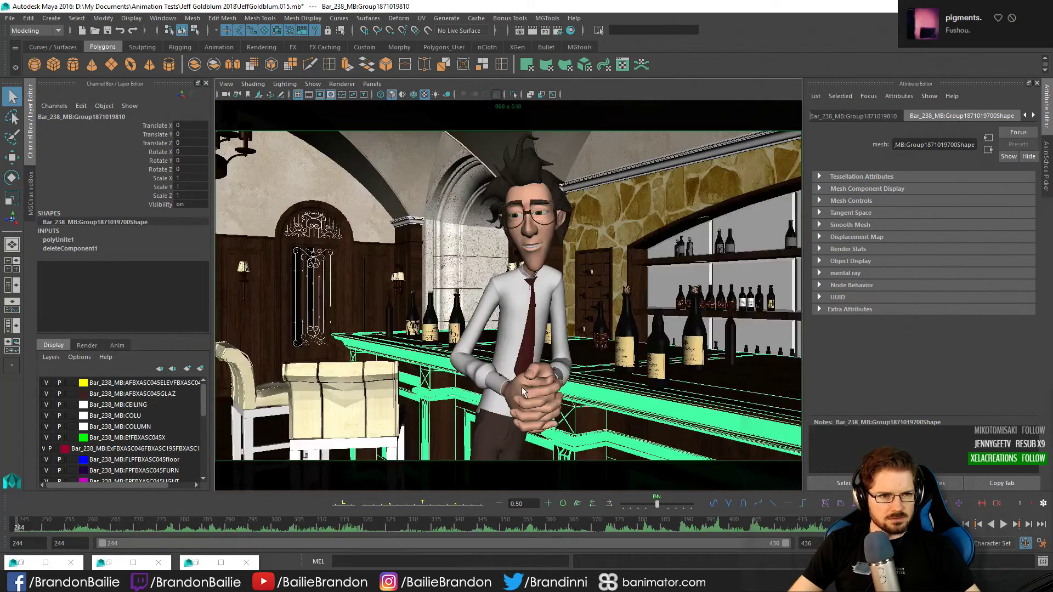
Copy the combined bar mesh's name, and save the scene as JeffGoldblum.016.mb with MG-Saver
{"action": "double_click", "coordinate": [82, 117]}
{"action": "key", "text": "ctrl+c"}
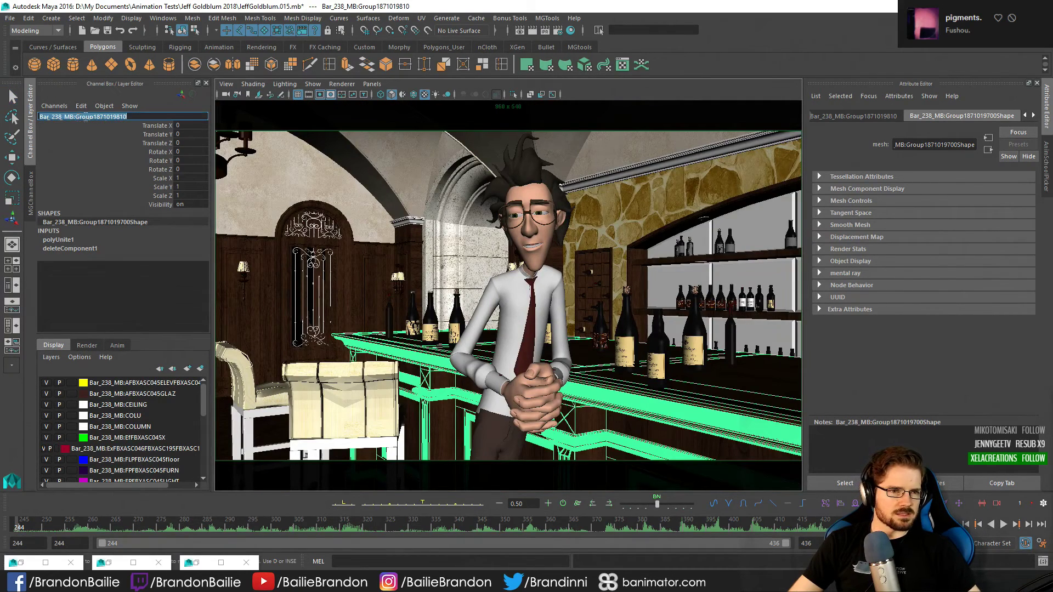
{"action": "left_click", "coordinate": [179, 21]}
{"action": "mouse_move", "coordinate": [214, 93]}
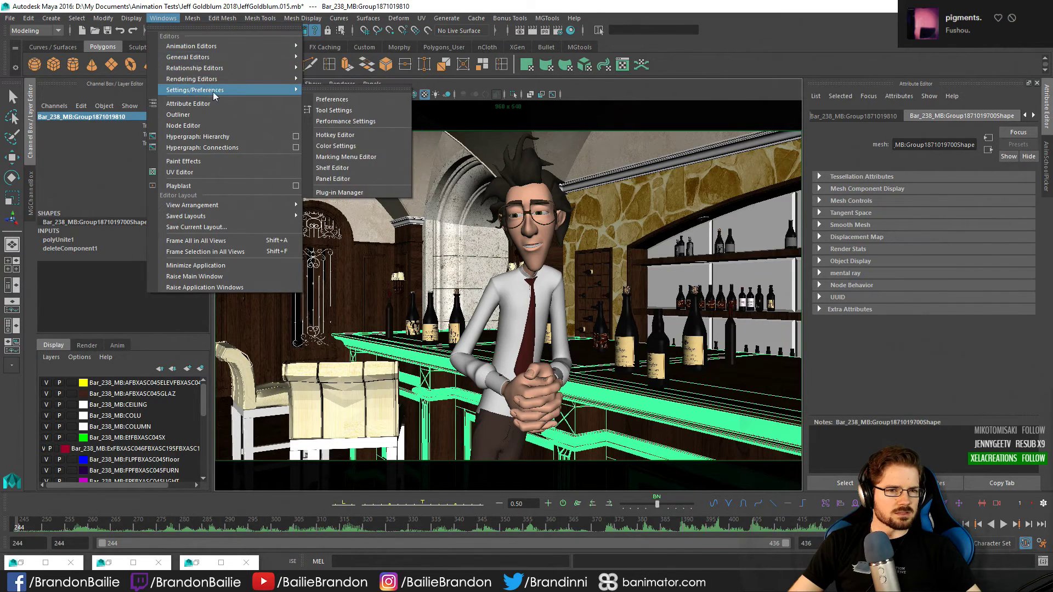
{"action": "left_click", "coordinate": [336, 102]}
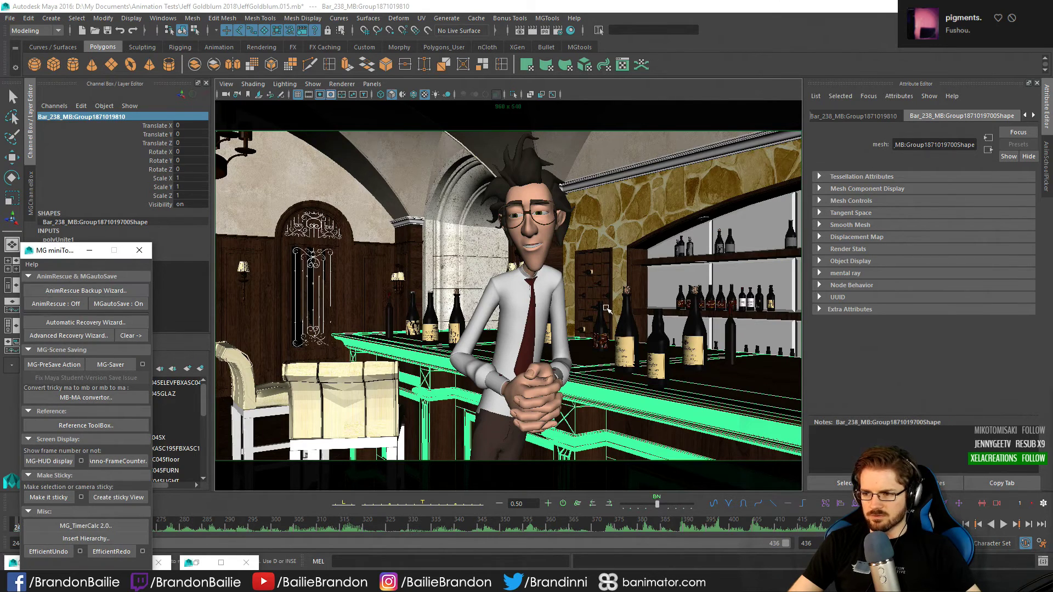
{"action": "left_click_drag", "start_coordinate": [60, 250], "coordinate": [167, 231]}
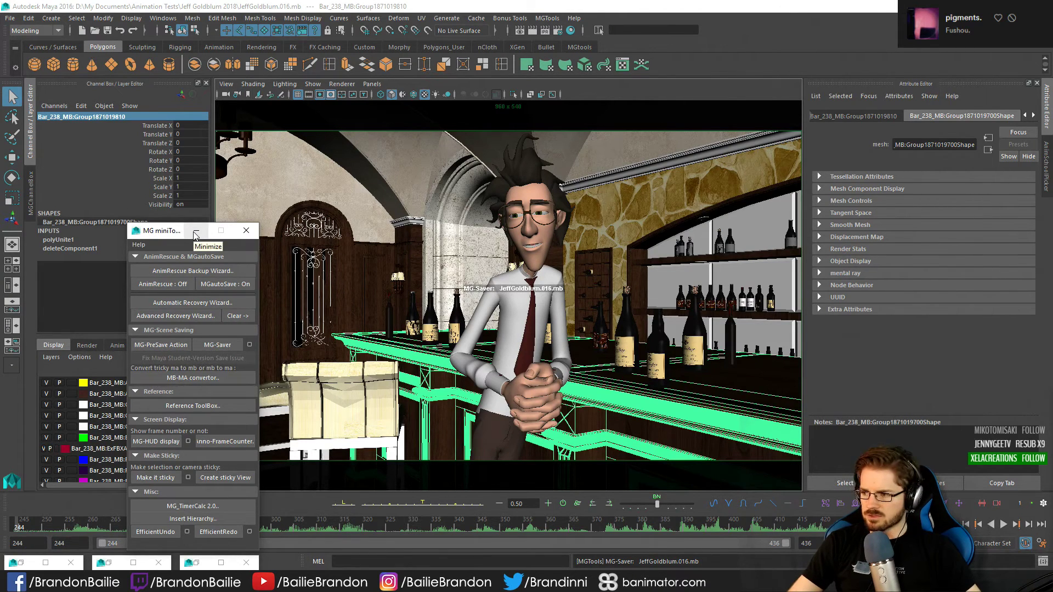
{"action": "left_click", "coordinate": [195, 233]}
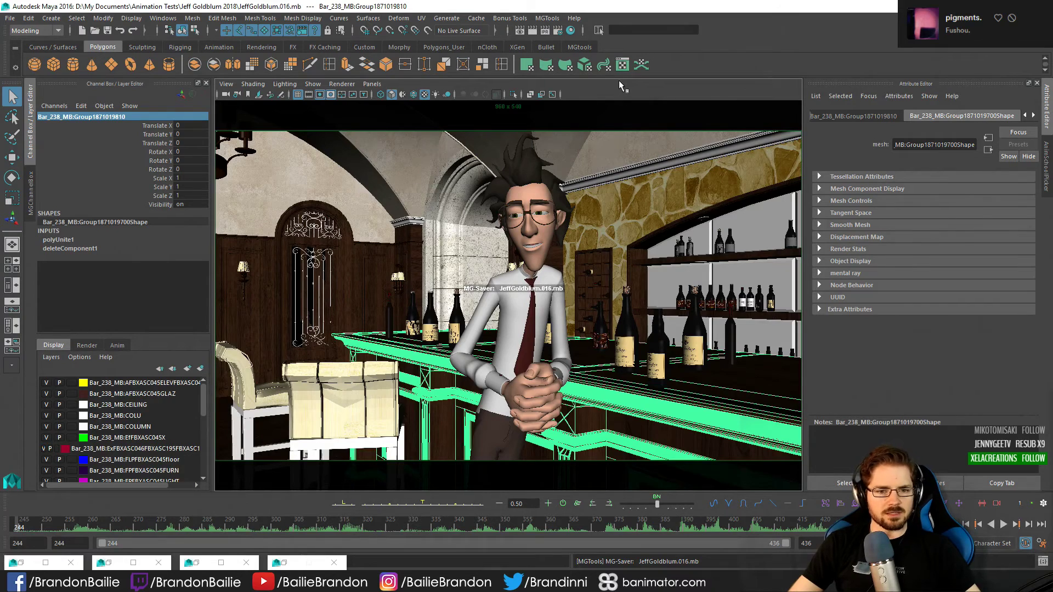
Check the bar counter in the perspective and camera views with X-Ray, and return the camera view to untextured shading
{"action": "key", "text": "space"}
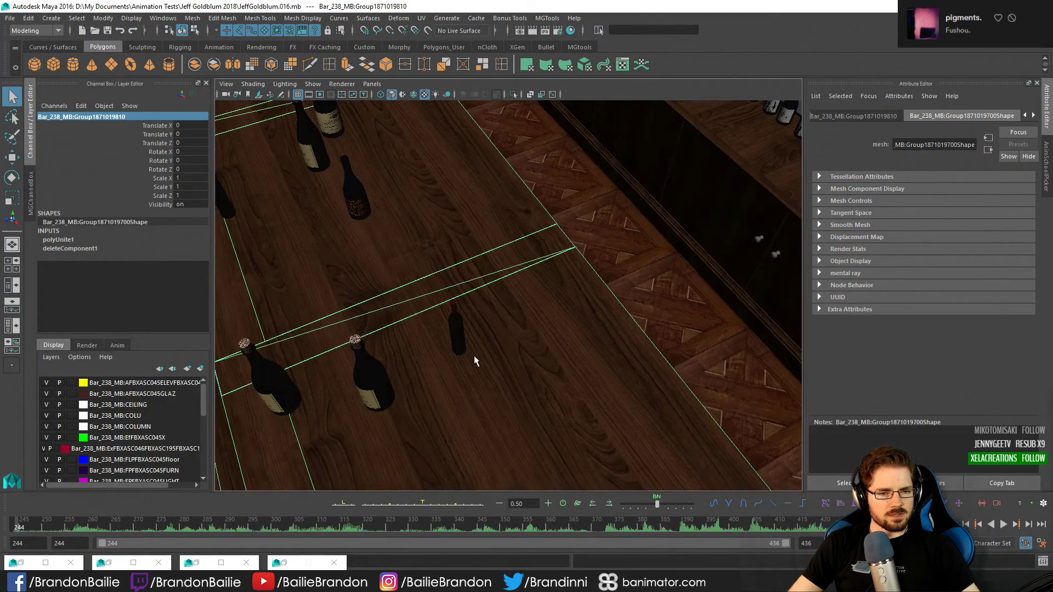
{"action": "key", "text": "alt+x"}
{"action": "key", "text": "space"}
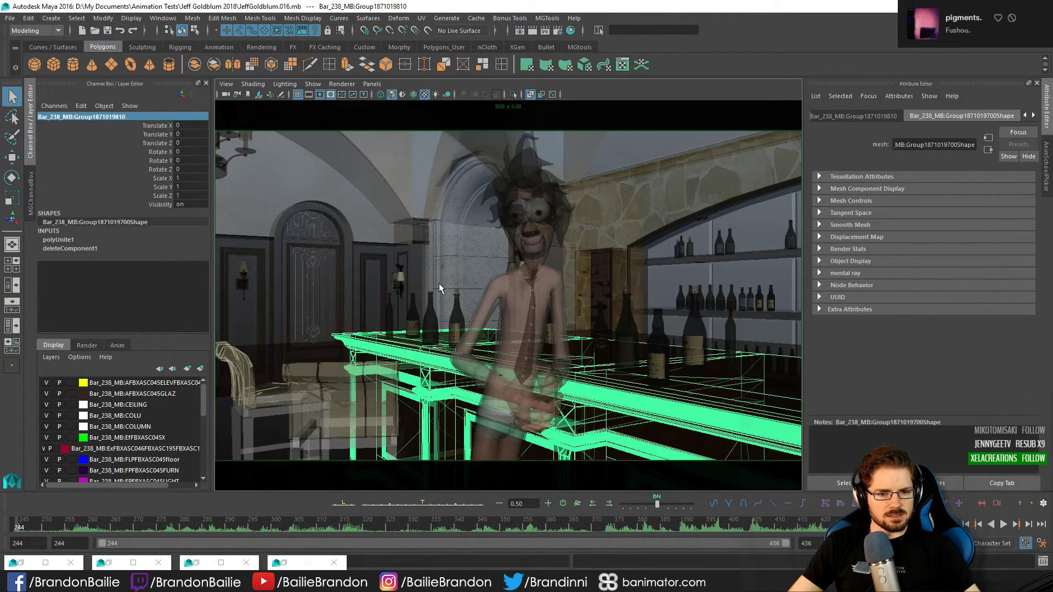
{"action": "key", "text": "alt+x"}
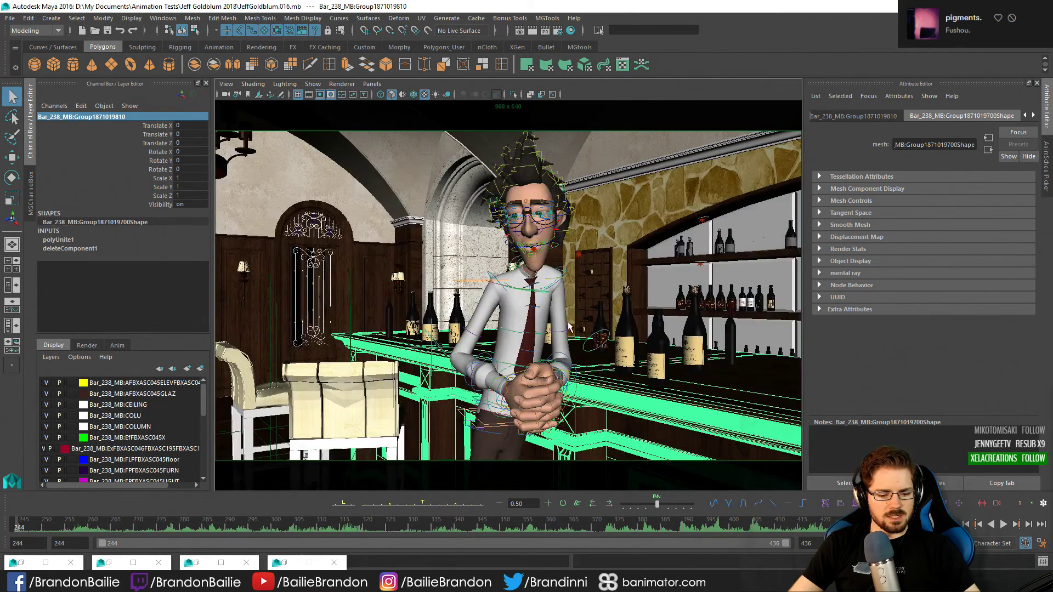
{"action": "key", "text": "5"}
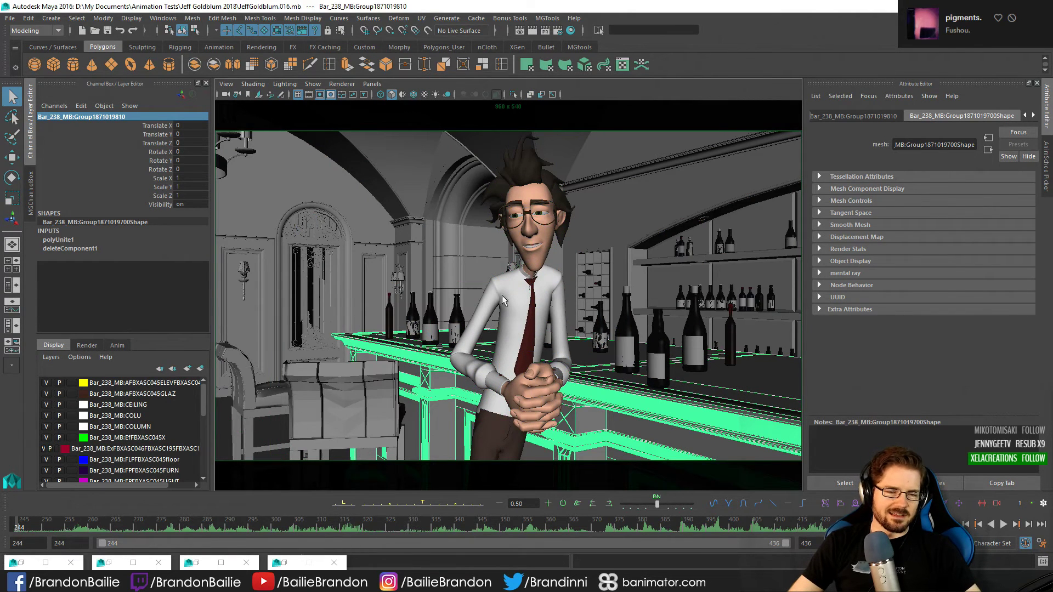
Bring up the light-centric light linking editor and display the objects linked to spotLight4
{"action": "left_click", "coordinate": [166, 18]}
{"action": "mouse_move", "coordinate": [209, 68]}
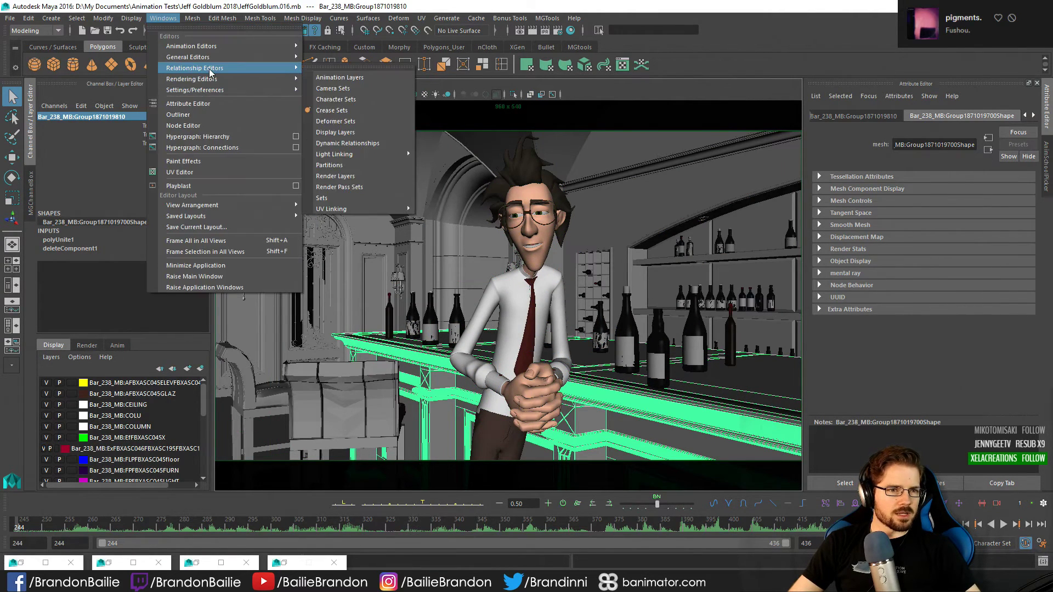
{"action": "mouse_move", "coordinate": [361, 154]}
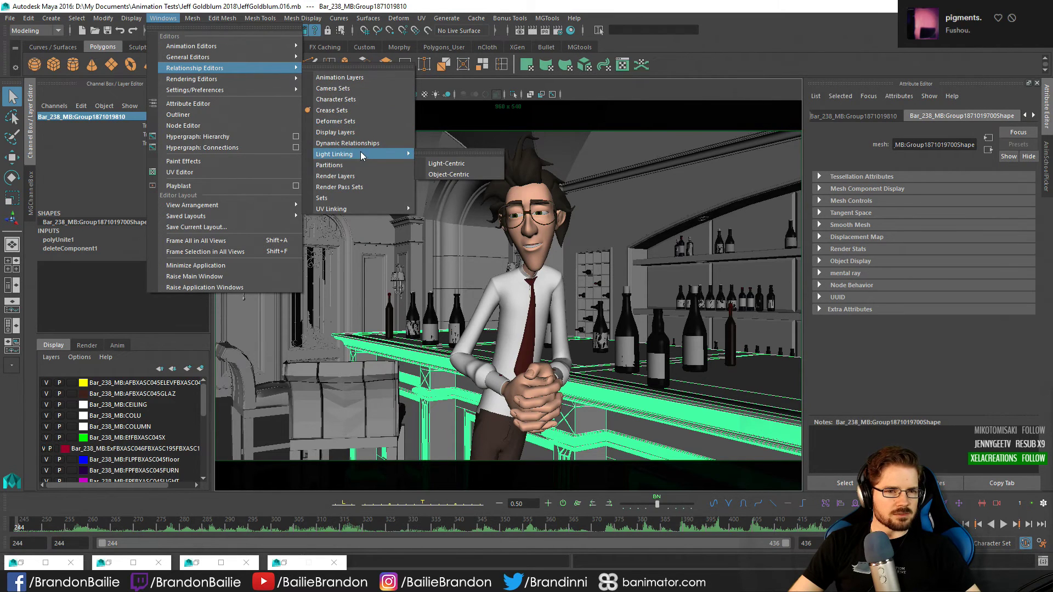
{"action": "left_click", "coordinate": [442, 164]}
{"action": "left_click", "coordinate": [200, 243]}
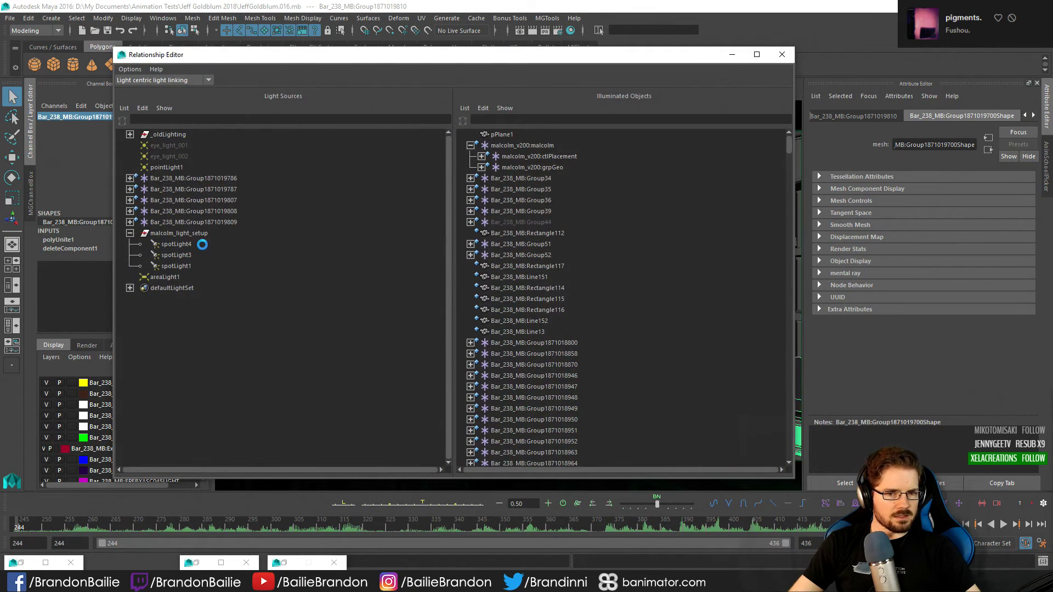
{"action": "left_click", "coordinate": [552, 117]}
{"action": "key", "text": "ctrl+v"}
{"action": "key", "text": "Return"}
{"action": "key", "text": "ctrl+c"}
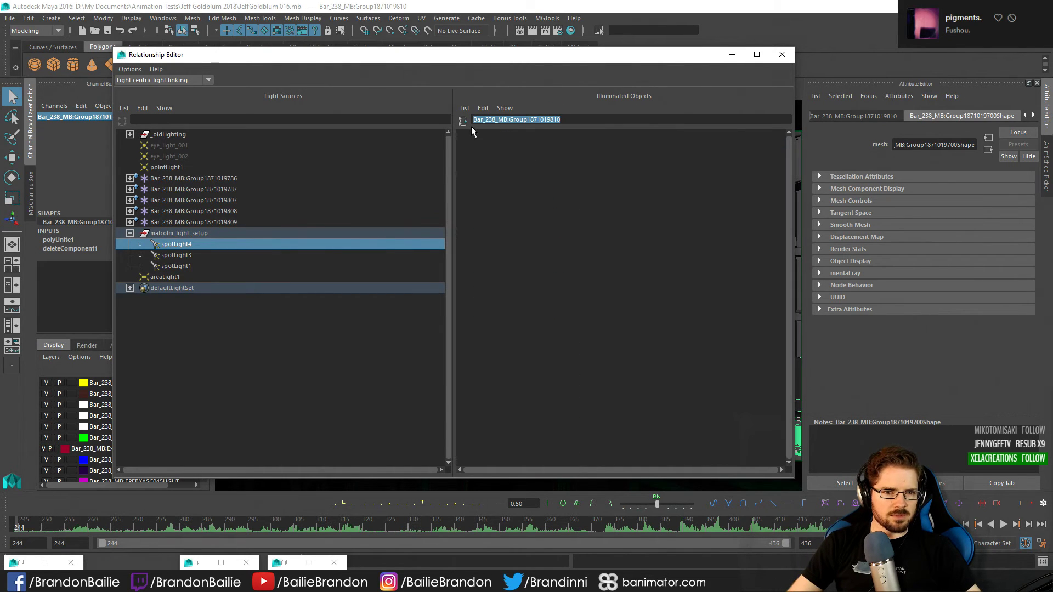
{"action": "key", "text": "BackSpace"}
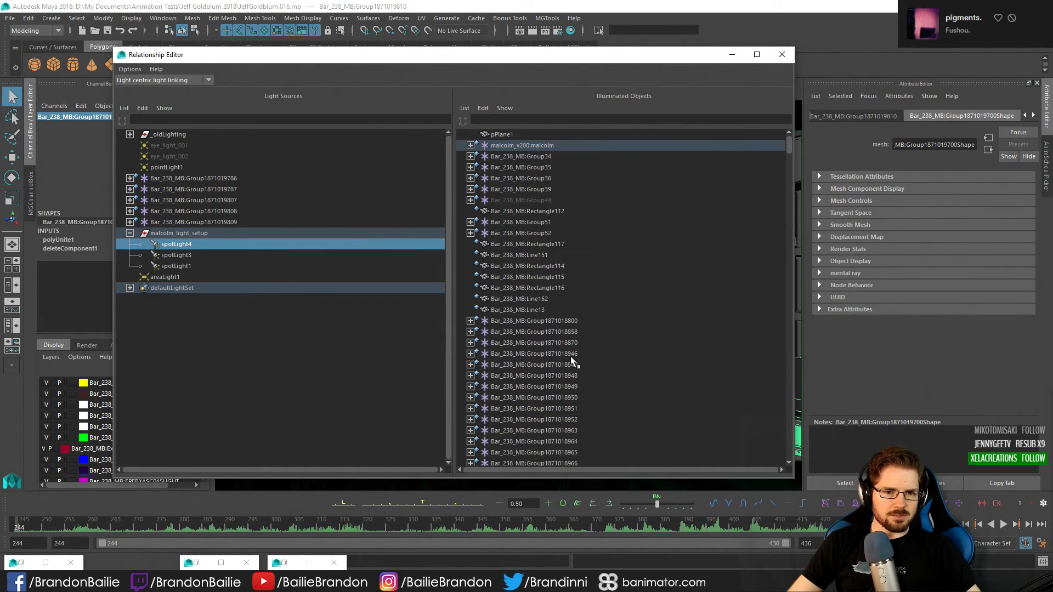
{"action": "key", "text": "ctrl+v"}
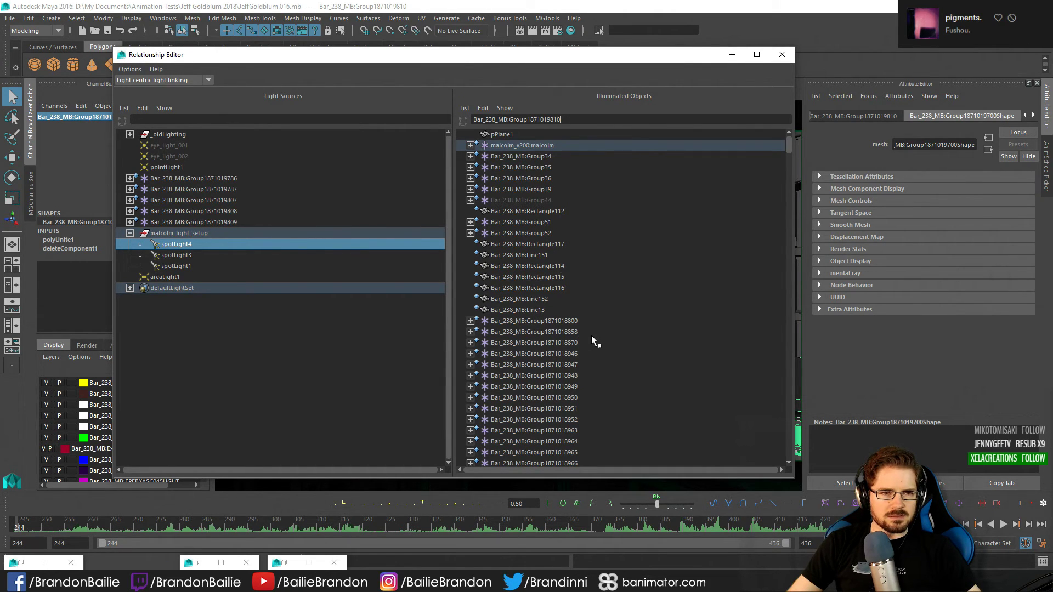
{"action": "left_click", "coordinate": [782, 54]}
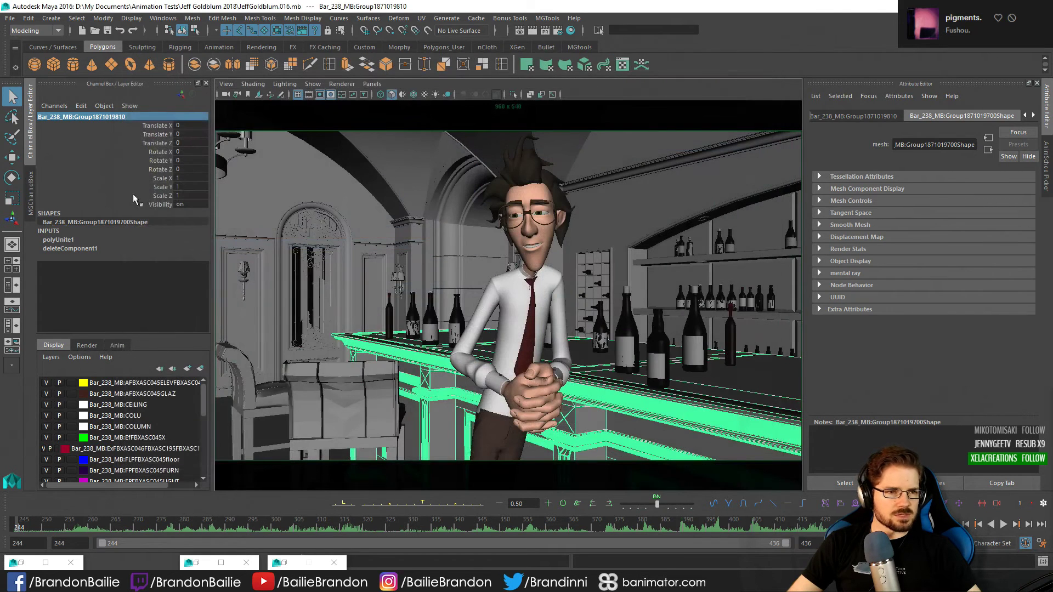
Rename the combined bar counter mesh Bar_238_MB:bar_table, keeping its namespace prefix
{"action": "double_click", "coordinate": [97, 116]}
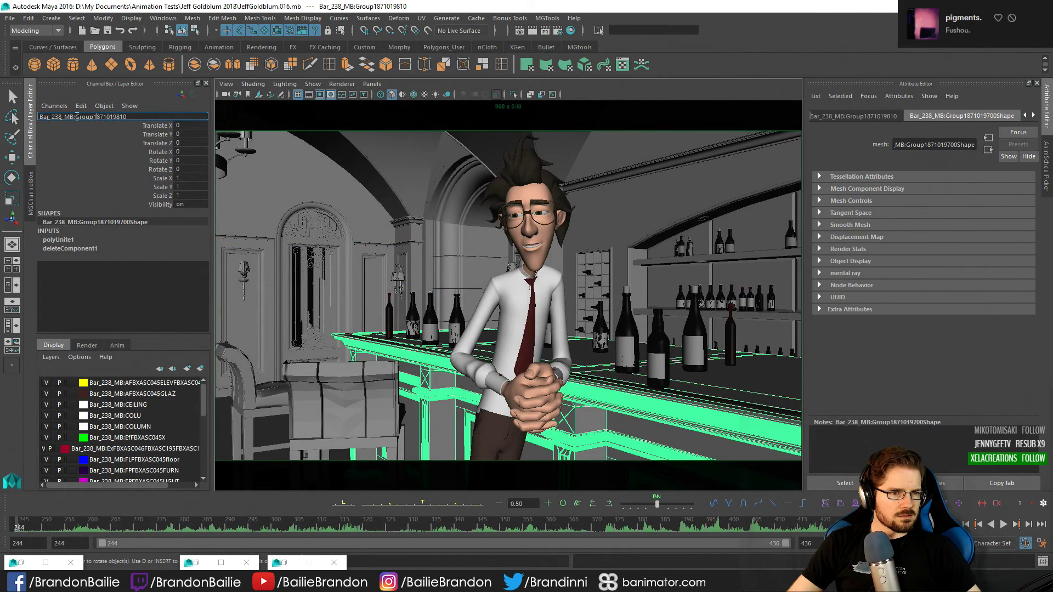
{"action": "left_click_drag", "start_coordinate": [76, 117], "coordinate": [211, 115]}
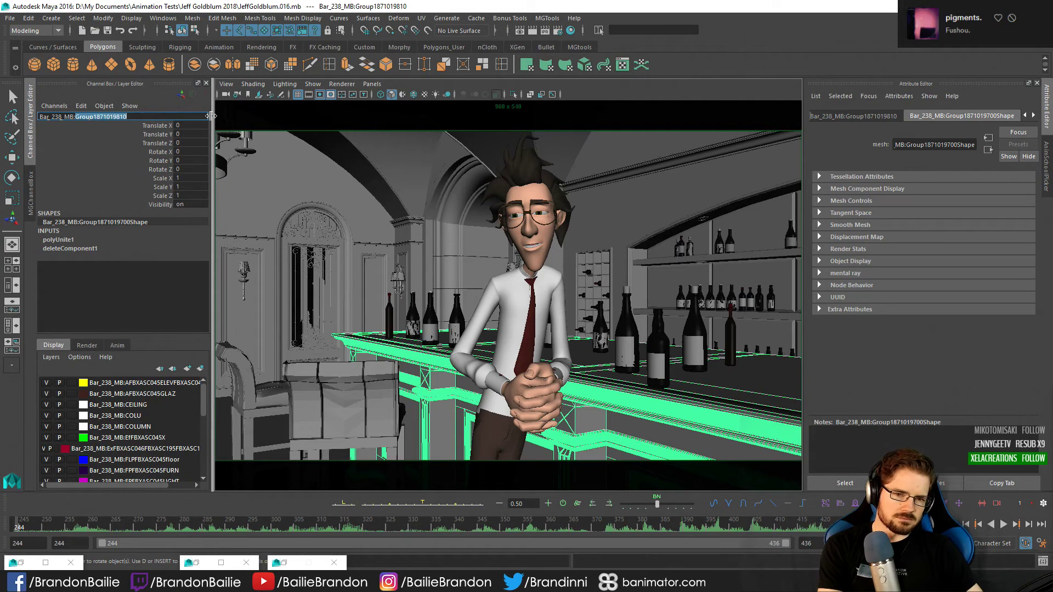
{"action": "type", "text": "bar"}
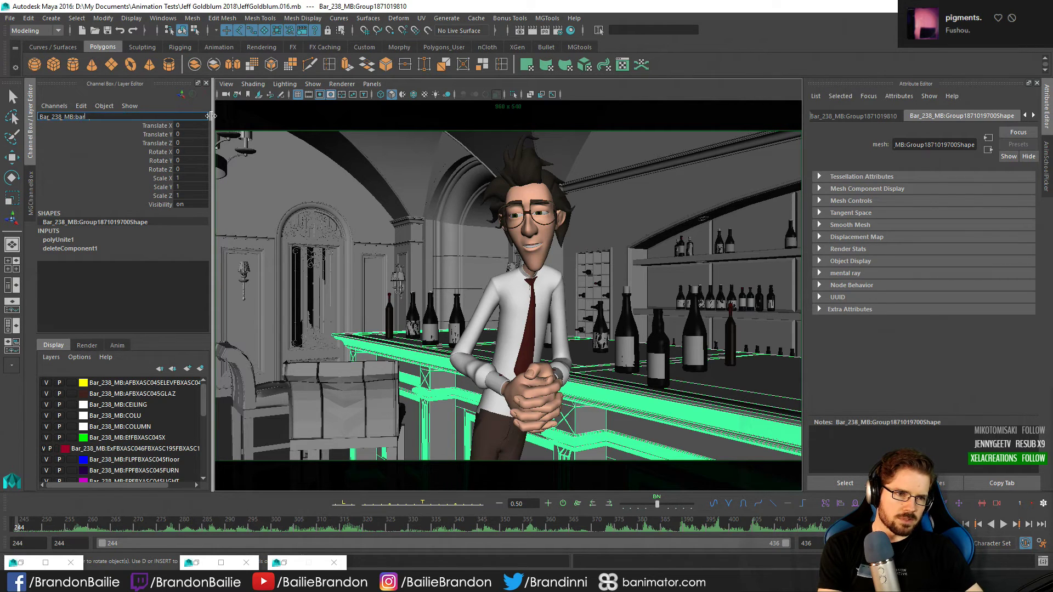
{"action": "type", "text": "_table"}
{"action": "key", "text": "Return"}
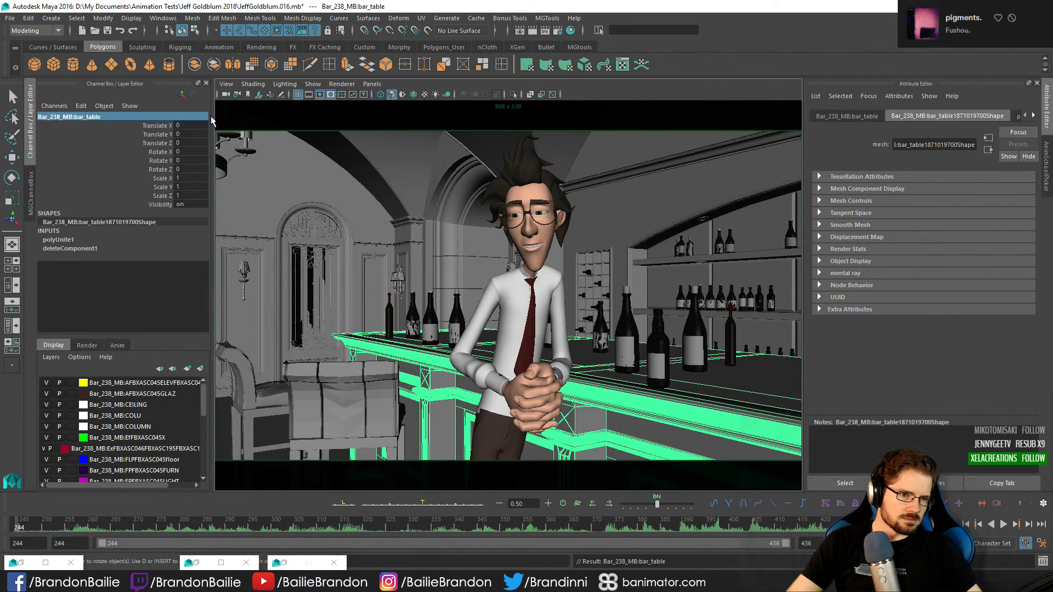
{"action": "left_click", "coordinate": [160, 178]}
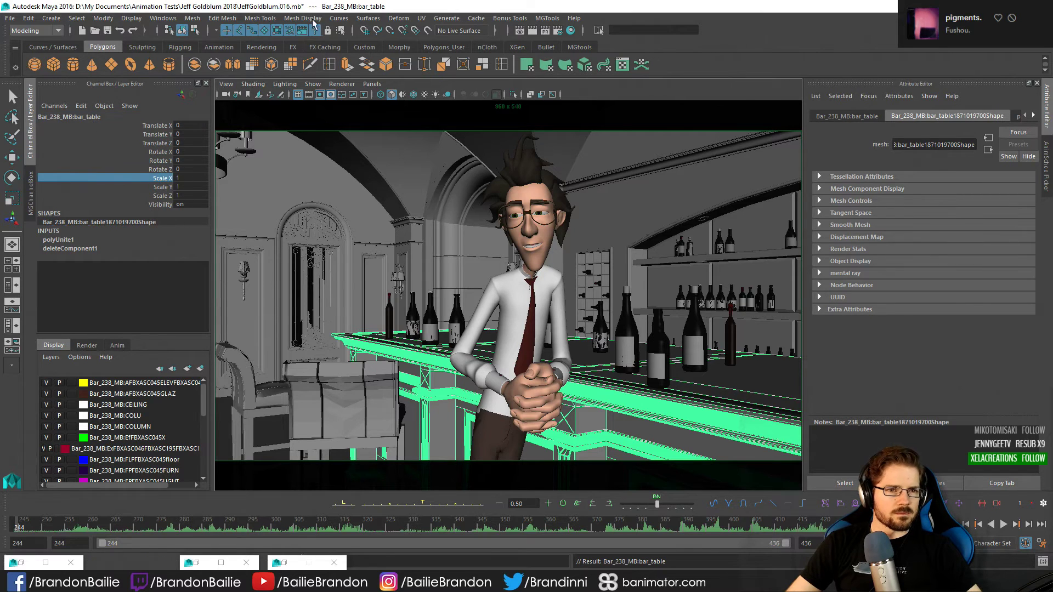
Restore the minimized V-Ray frame buffer and Render View windows, and close the MG miniTools window
{"action": "left_click", "coordinate": [192, 563]}
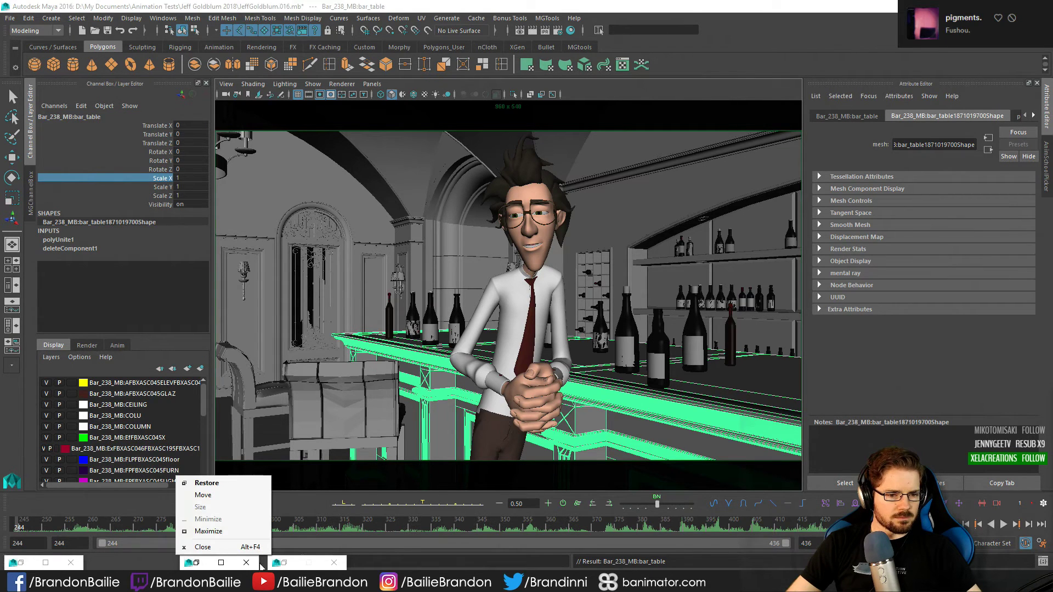
{"action": "left_click", "coordinate": [205, 483]}
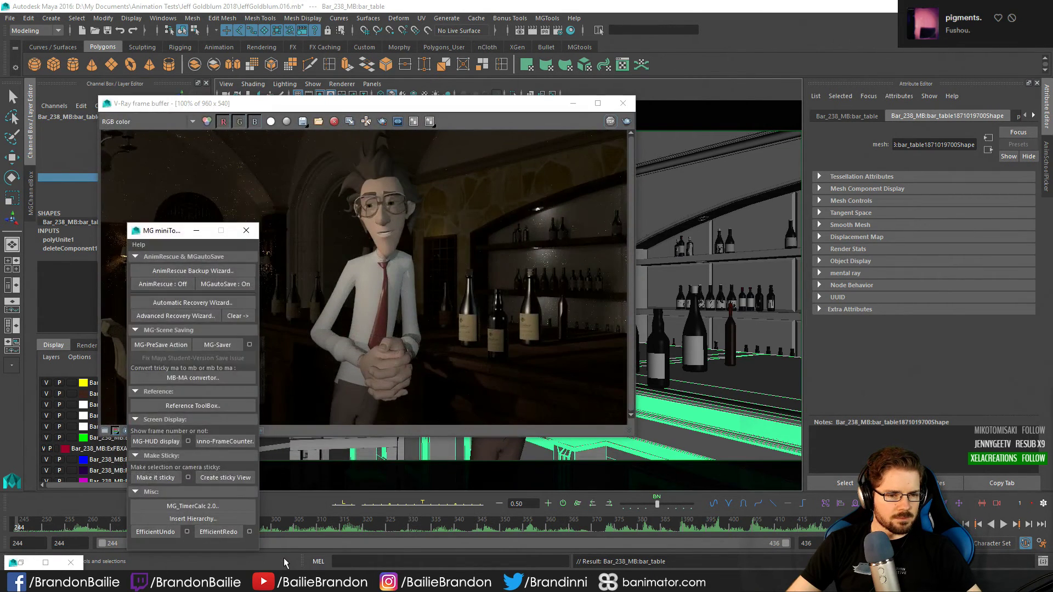
{"action": "left_click", "coordinate": [246, 231]}
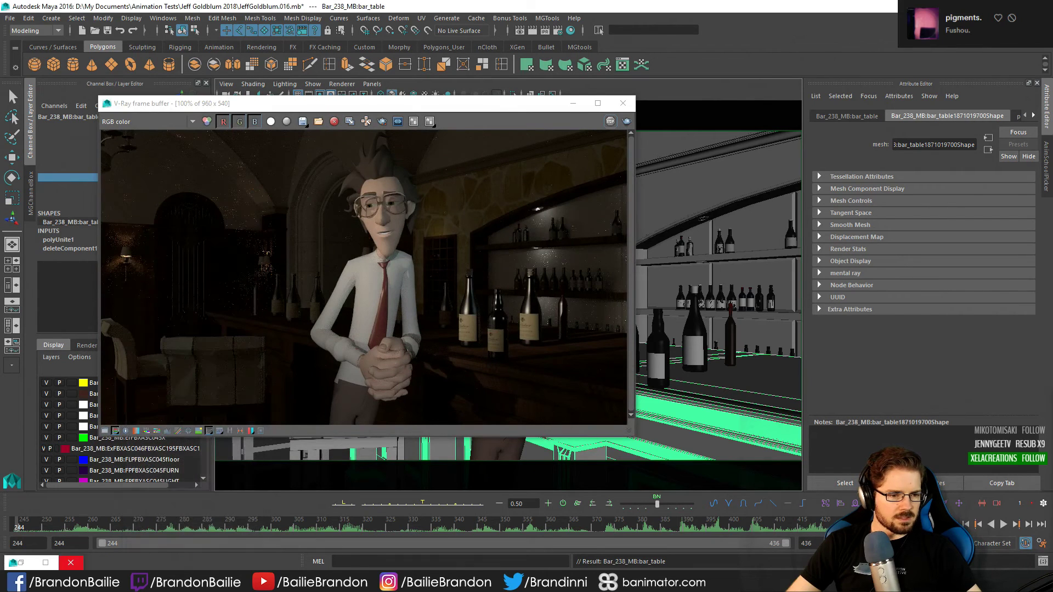
{"action": "double_click", "coordinate": [32, 561]}
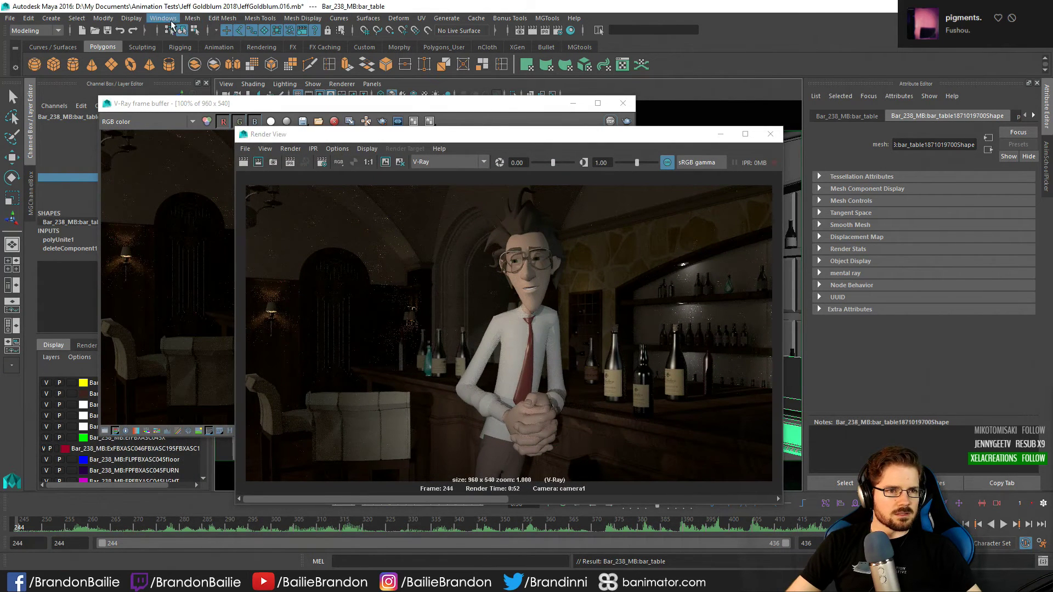
Open the light-centric light linking editor and show the objects linked to spotLight4 in malcolm_light_setup
{"action": "left_click", "coordinate": [163, 18]}
{"action": "mouse_move", "coordinate": [222, 69]}
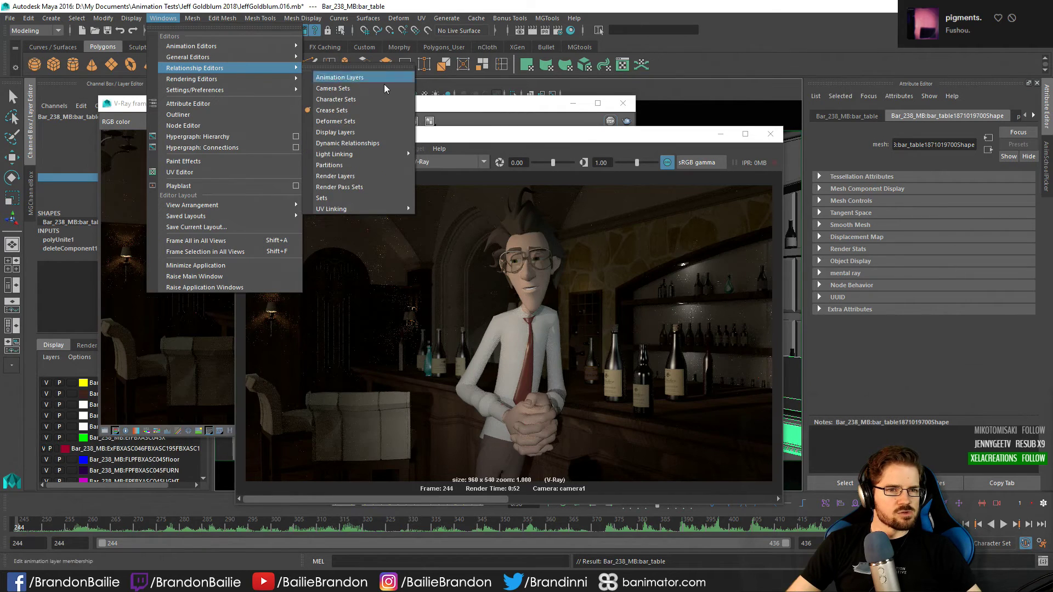
{"action": "mouse_move", "coordinate": [373, 154]}
{"action": "left_click", "coordinate": [438, 164]}
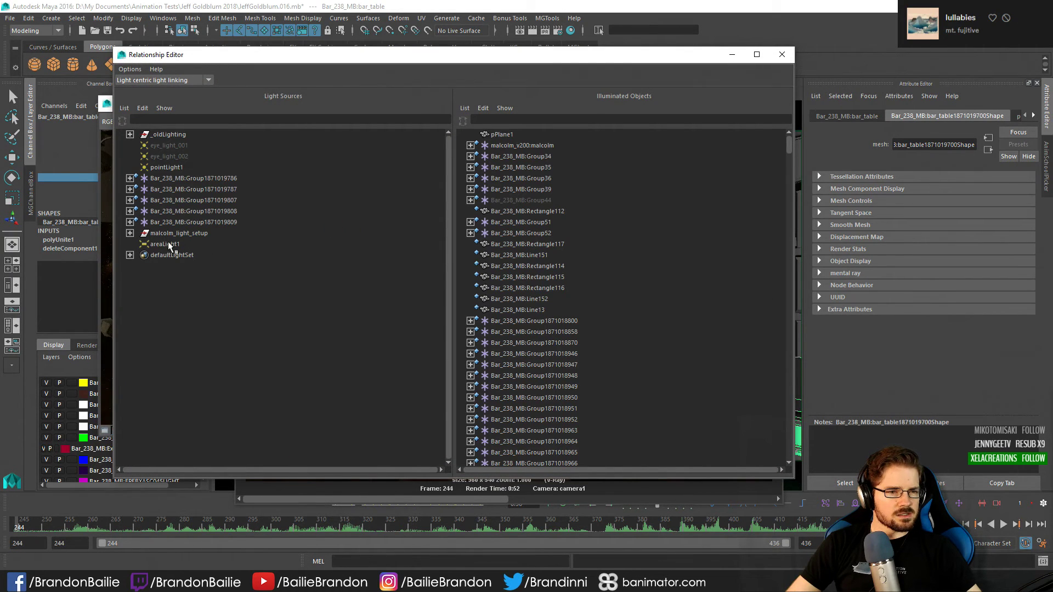
{"action": "left_click", "coordinate": [130, 234]}
{"action": "left_click", "coordinate": [189, 244]}
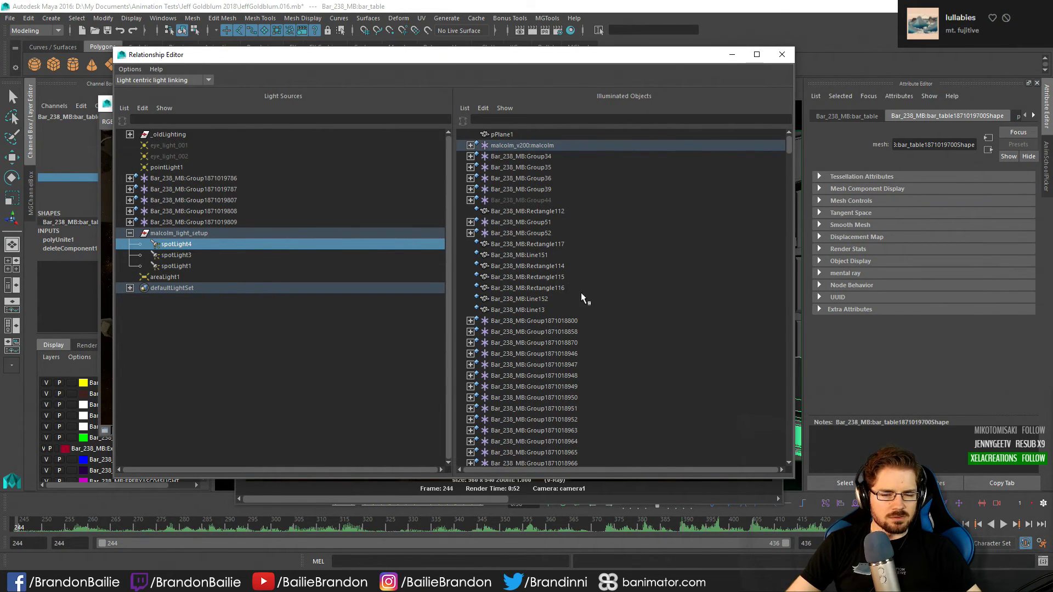
Find Bar_238_MB:bar_table among the illuminated objects, toggle its spotLight4 link off and back on, and minimize the Relationship Editor
{"action": "scroll", "coordinate": [582, 293], "scroll_direction": "down", "scroll_amount": 15}
{"action": "scroll", "coordinate": [582, 296], "scroll_direction": "down", "scroll_amount": 3}
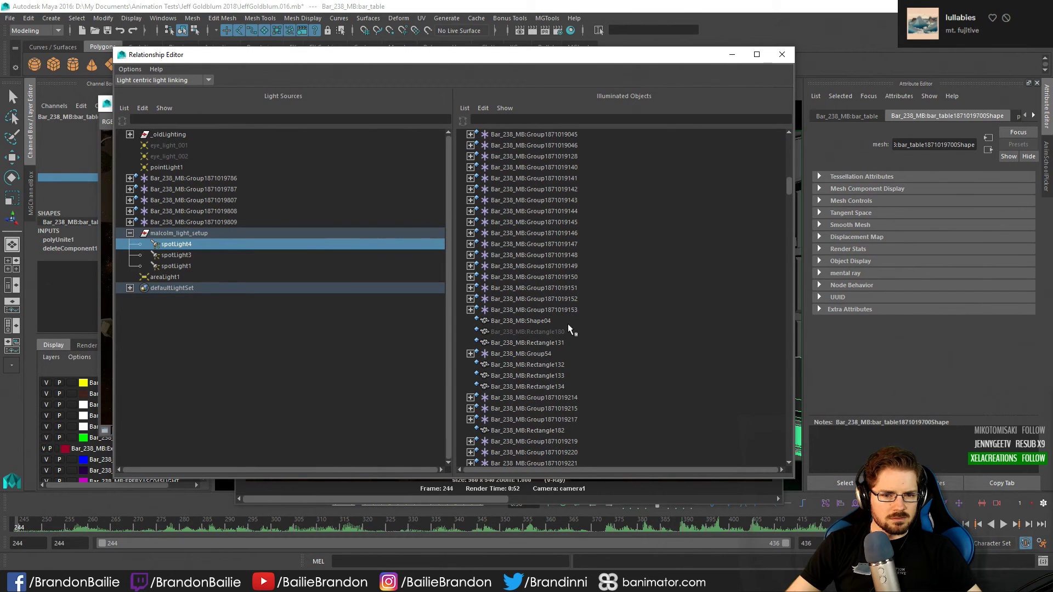
{"action": "scroll", "coordinate": [568, 328], "scroll_direction": "down", "scroll_amount": 6}
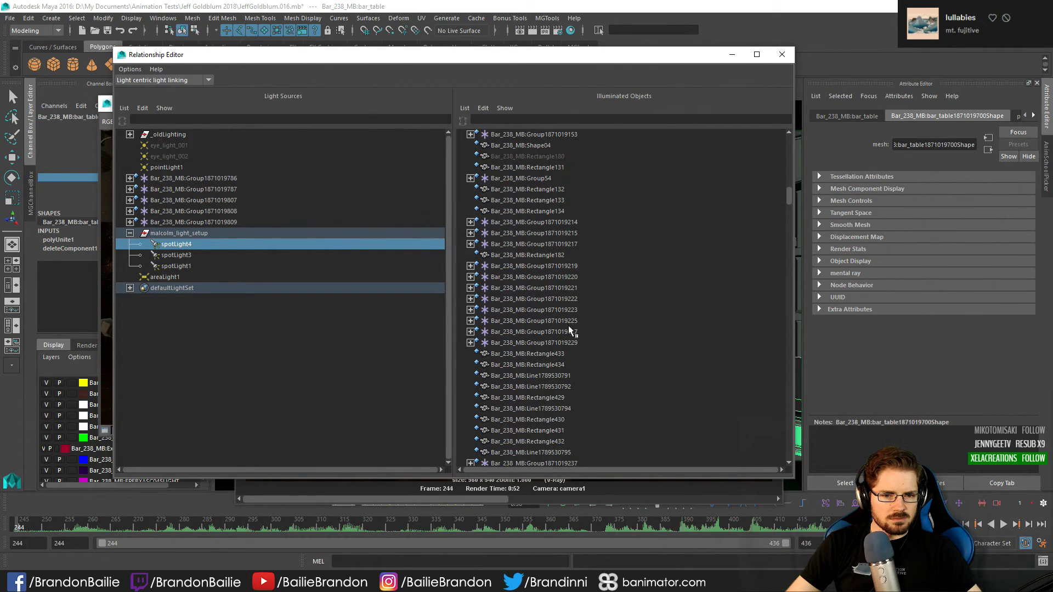
{"action": "scroll", "coordinate": [569, 365], "scroll_direction": "down", "scroll_amount": 3}
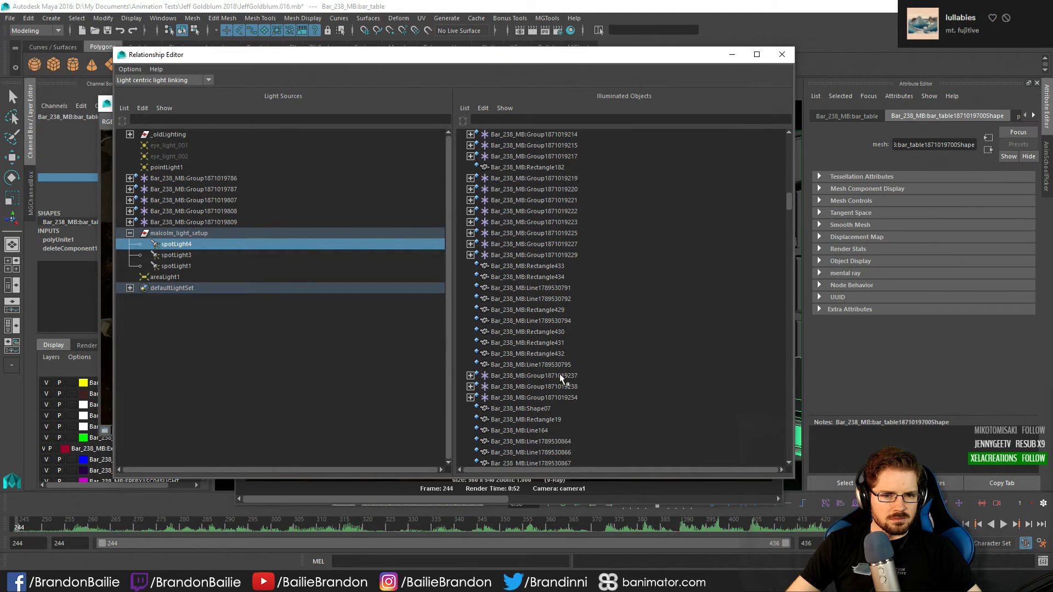
{"action": "scroll", "coordinate": [573, 378], "scroll_direction": "down", "scroll_amount": 3}
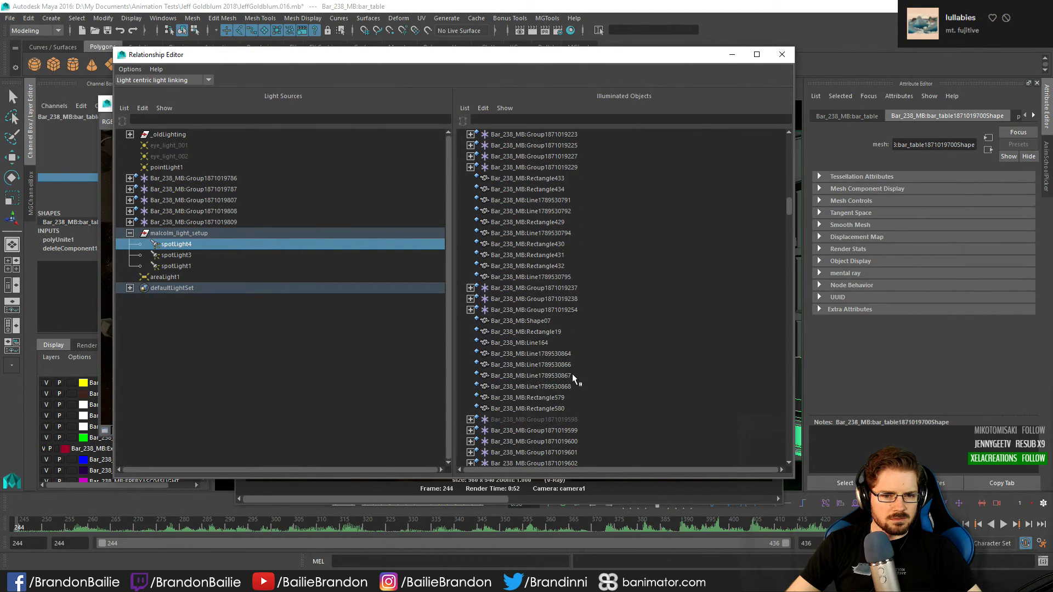
{"action": "scroll", "coordinate": [568, 409], "scroll_direction": "down", "scroll_amount": 6}
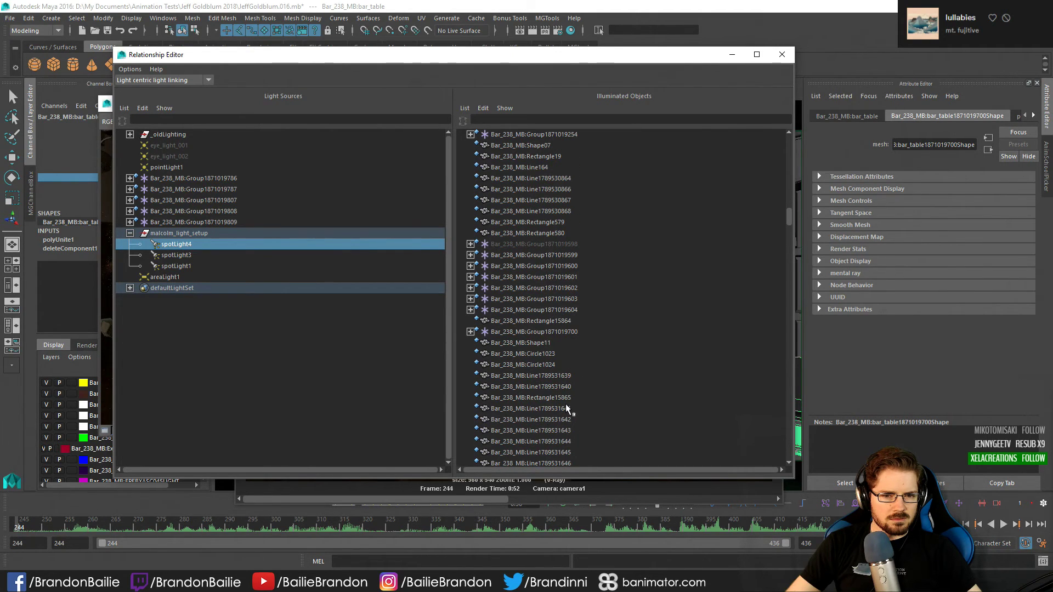
{"action": "scroll", "coordinate": [565, 405], "scroll_direction": "down", "scroll_amount": 14}
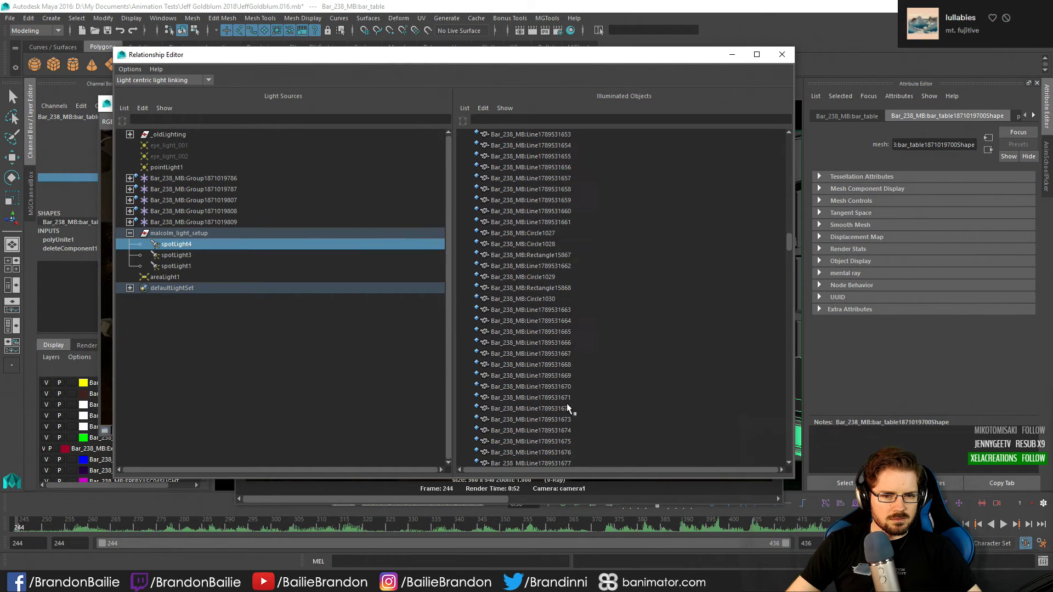
{"action": "scroll", "coordinate": [567, 405], "scroll_direction": "down", "scroll_amount": 9}
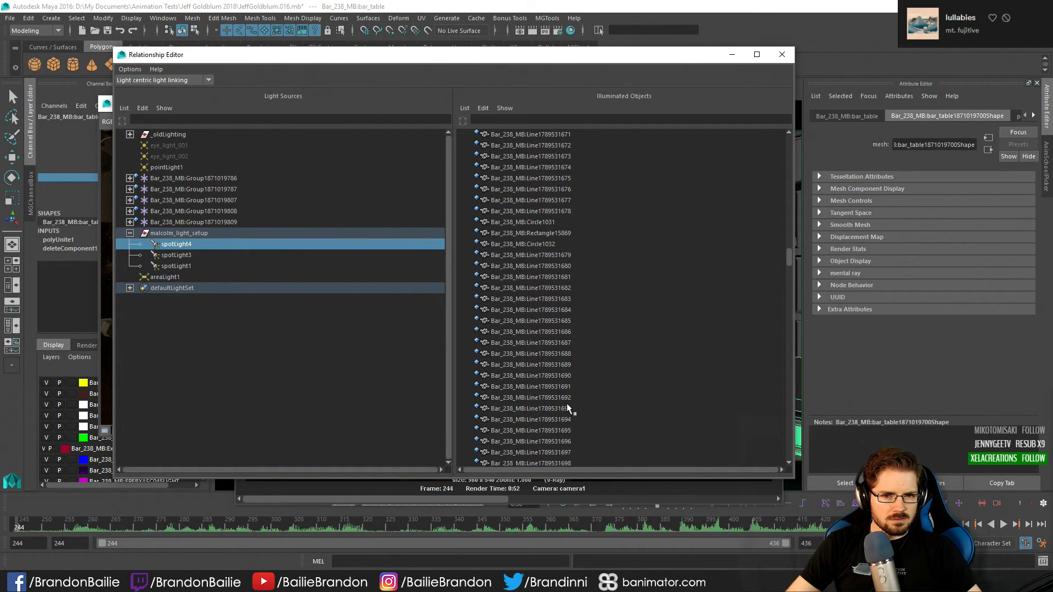
{"action": "scroll", "coordinate": [567, 405], "scroll_direction": "down", "scroll_amount": 5}
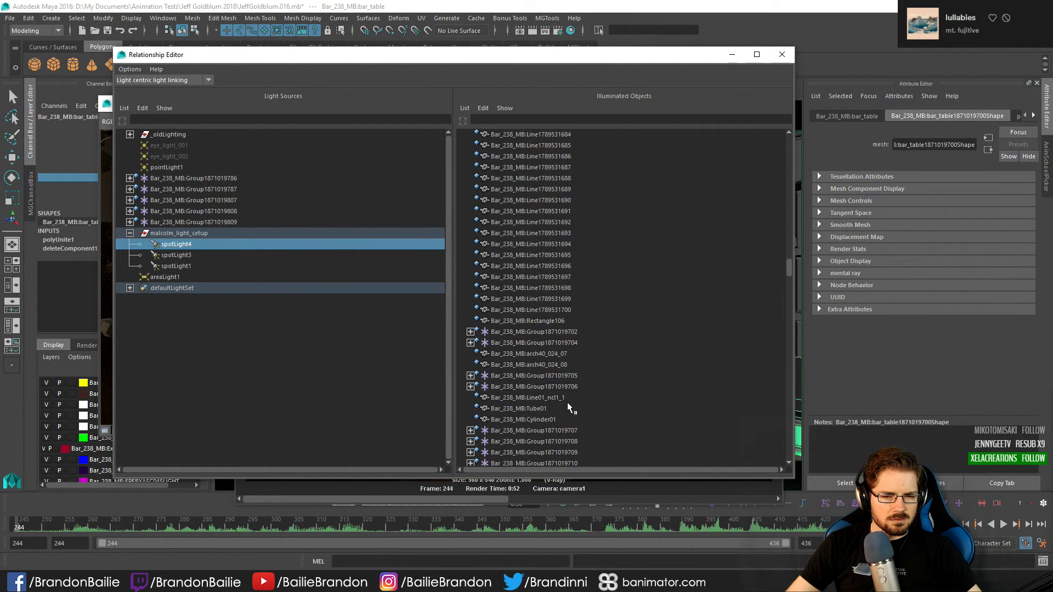
{"action": "scroll", "coordinate": [567, 405], "scroll_direction": "down", "scroll_amount": 3}
{"action": "scroll", "coordinate": [567, 403], "scroll_direction": "down", "scroll_amount": 9}
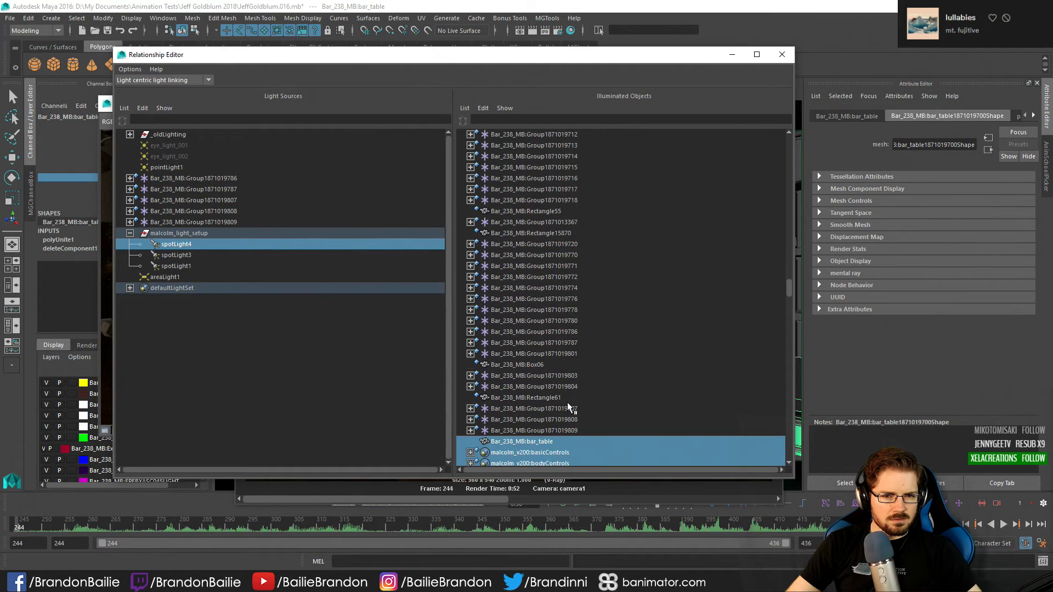
{"action": "scroll", "coordinate": [568, 407], "scroll_direction": "down", "scroll_amount": 3}
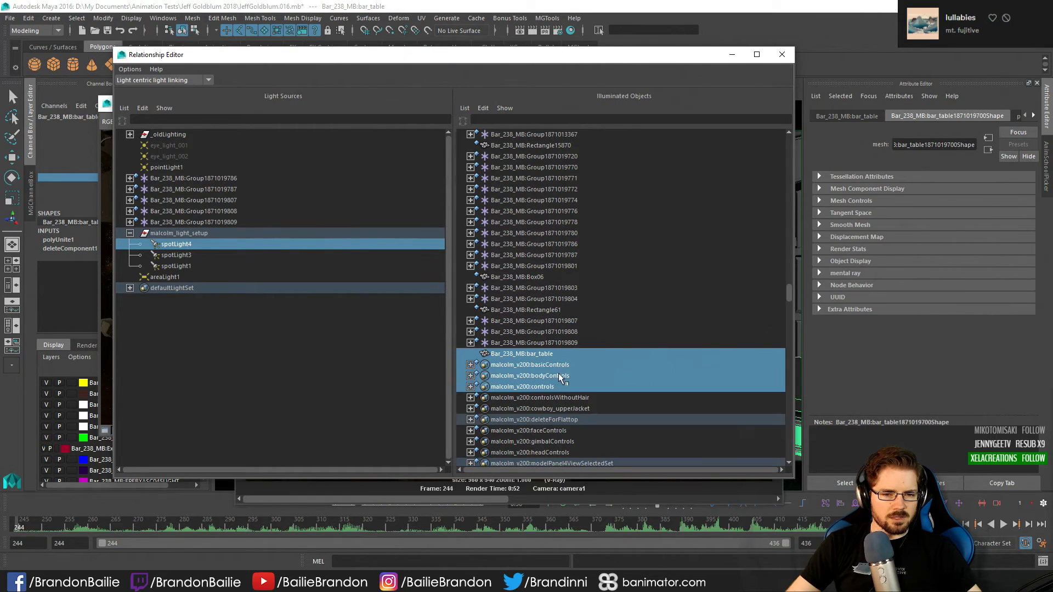
{"action": "left_click", "coordinate": [553, 355]}
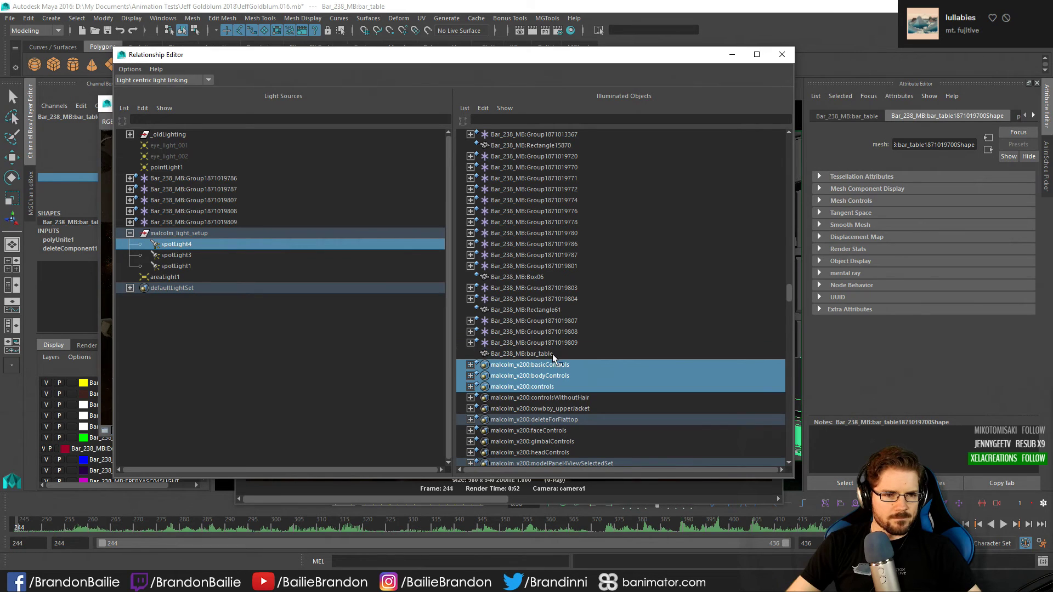
{"action": "left_click", "coordinate": [554, 352]}
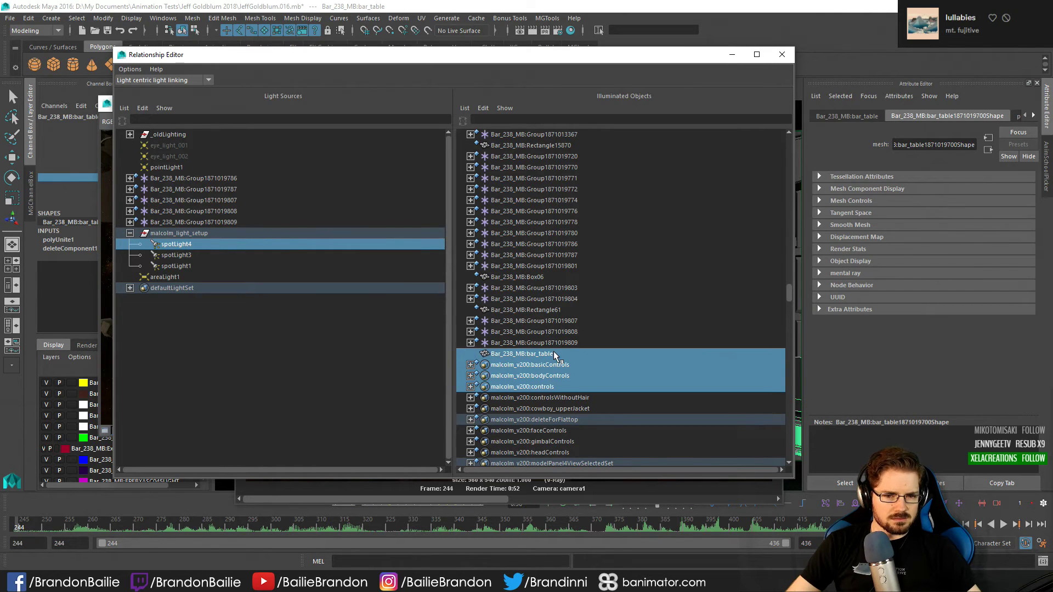
{"action": "left_click", "coordinate": [731, 57]}
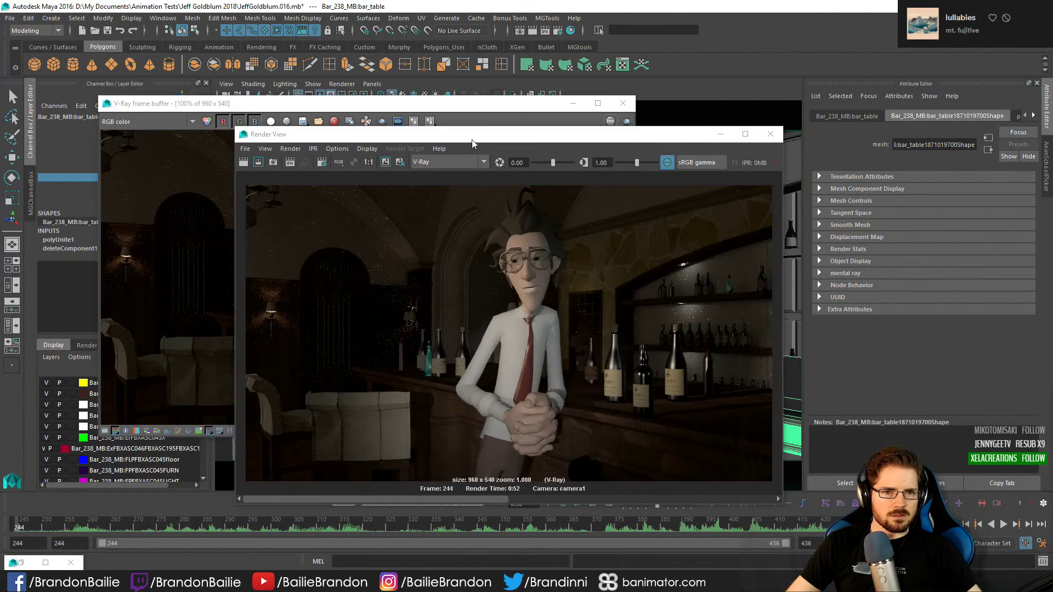
Run a test render of the bar scene in the V-Ray frame buffer, and minimize the frame buffer
{"action": "left_click_drag", "start_coordinate": [427, 108], "coordinate": [388, 105]}
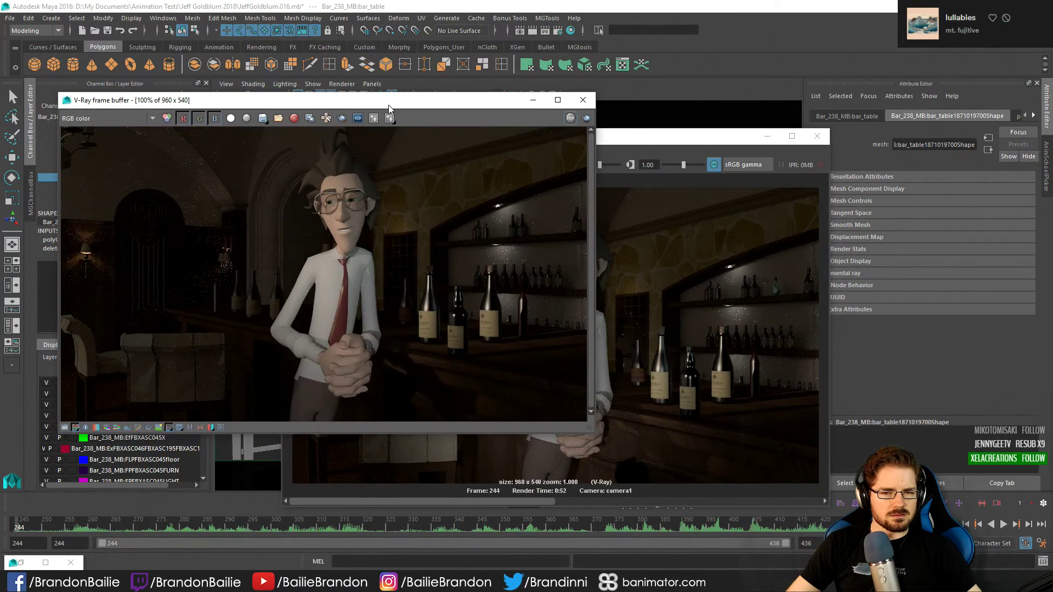
{"action": "left_click", "coordinate": [587, 118]}
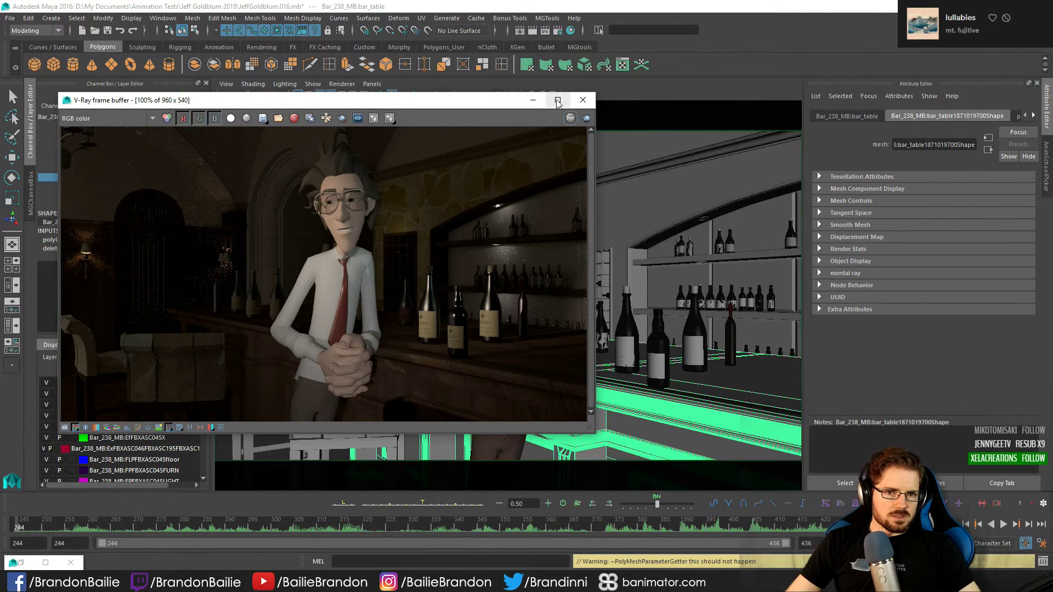
{"action": "left_click", "coordinate": [533, 100]}
Group the two foreground chairs beside the bar counter and name the group Front_tables
{"action": "left_click", "coordinate": [360, 412]}
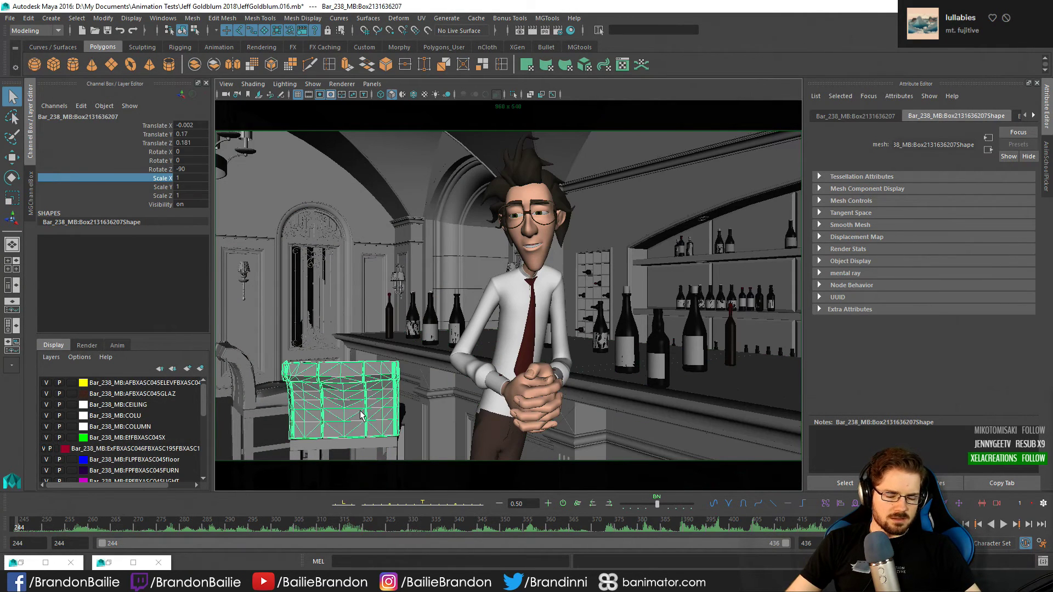
{"action": "left_click", "coordinate": [264, 385], "text": "shift"}
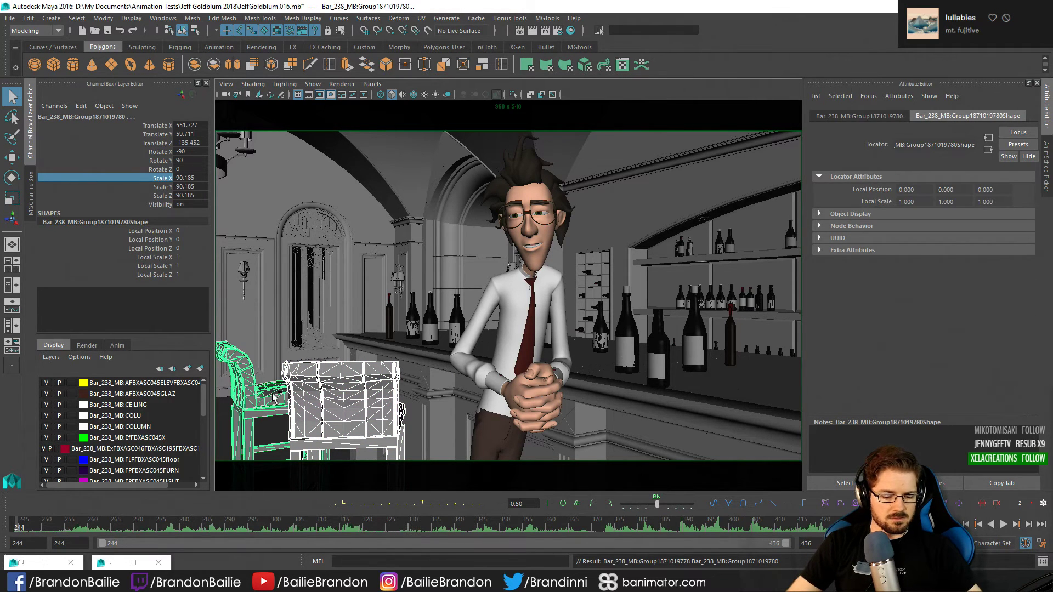
{"action": "key", "text": "Delete"}
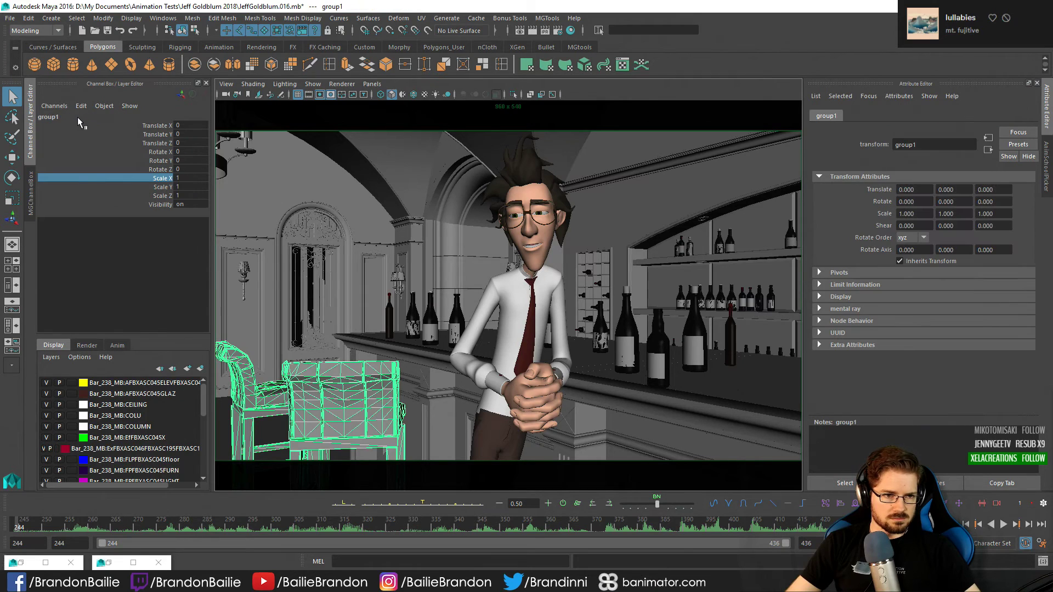
{"action": "left_click", "coordinate": [77, 117]}
{"action": "type", "text": "Front"}
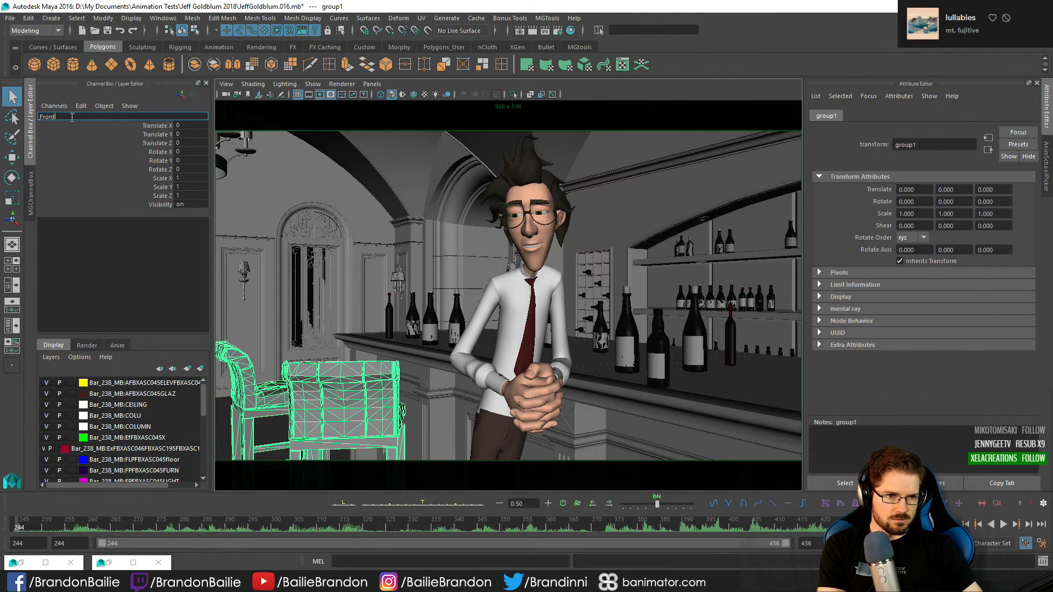
{"action": "type", "text": " tables"}
{"action": "key", "text": "Return"}
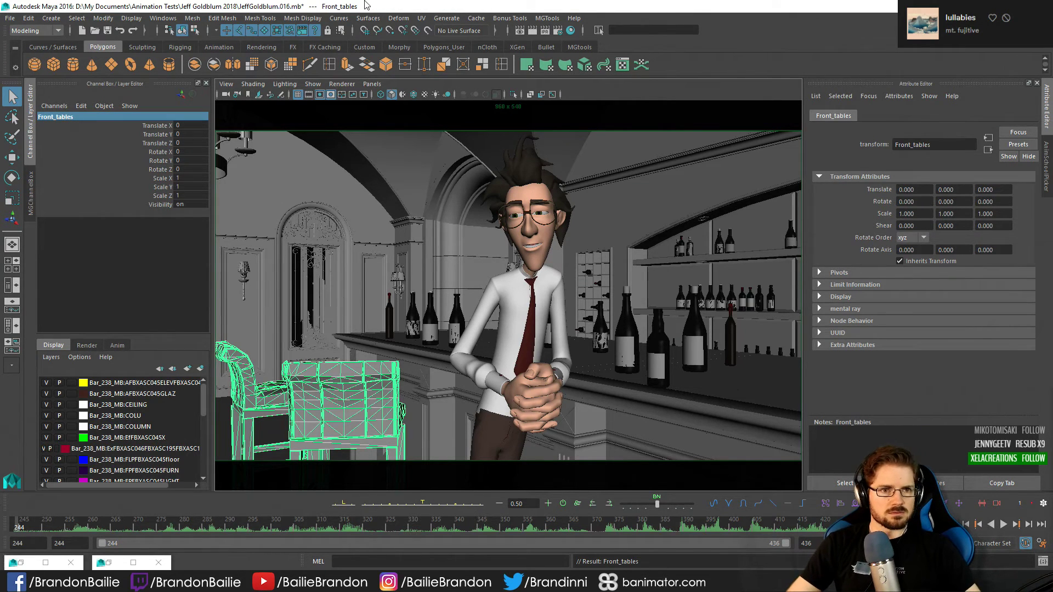
Link the Front_tables group to spotLight4 in light-centric light linking, check its child objects, and minimize the Relationship Editor
{"action": "left_click", "coordinate": [162, 18]}
{"action": "mouse_move", "coordinate": [275, 68]}
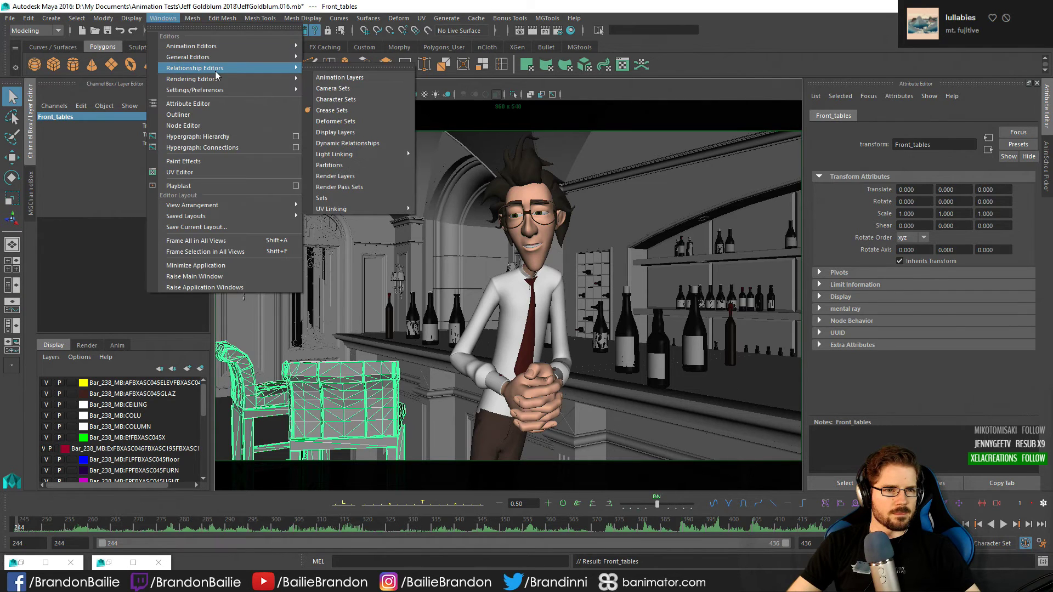
{"action": "mouse_move", "coordinate": [361, 154]}
{"action": "left_click", "coordinate": [438, 163]}
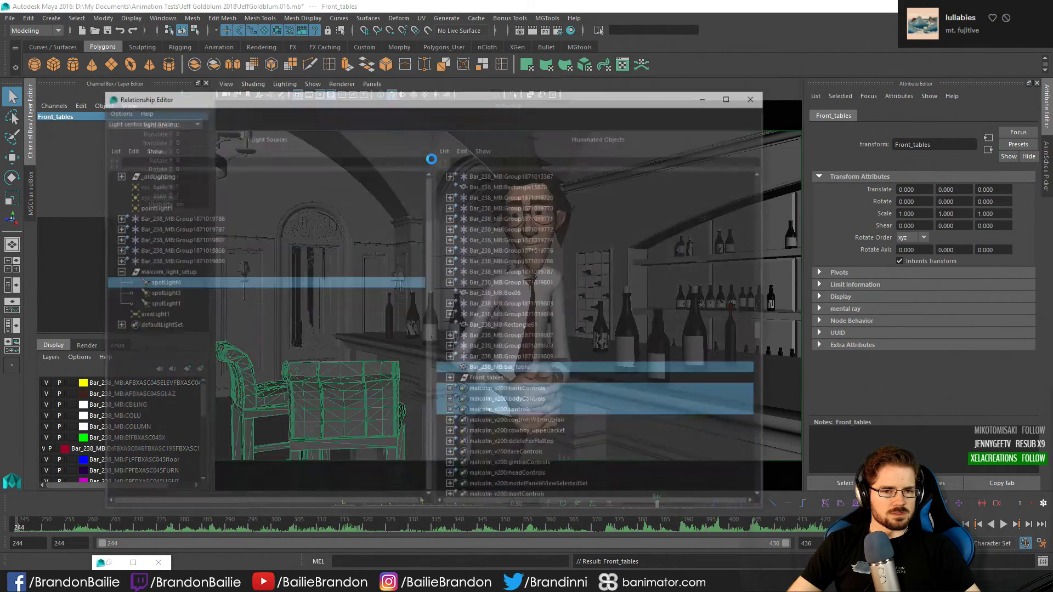
{"action": "left_click", "coordinate": [286, 367]}
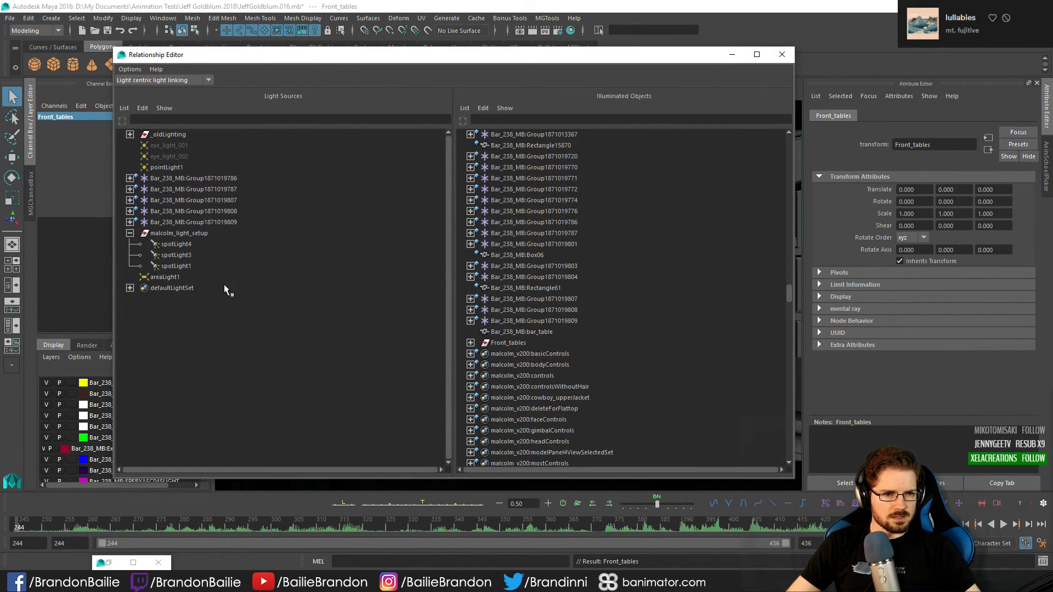
{"action": "left_click", "coordinate": [178, 242]}
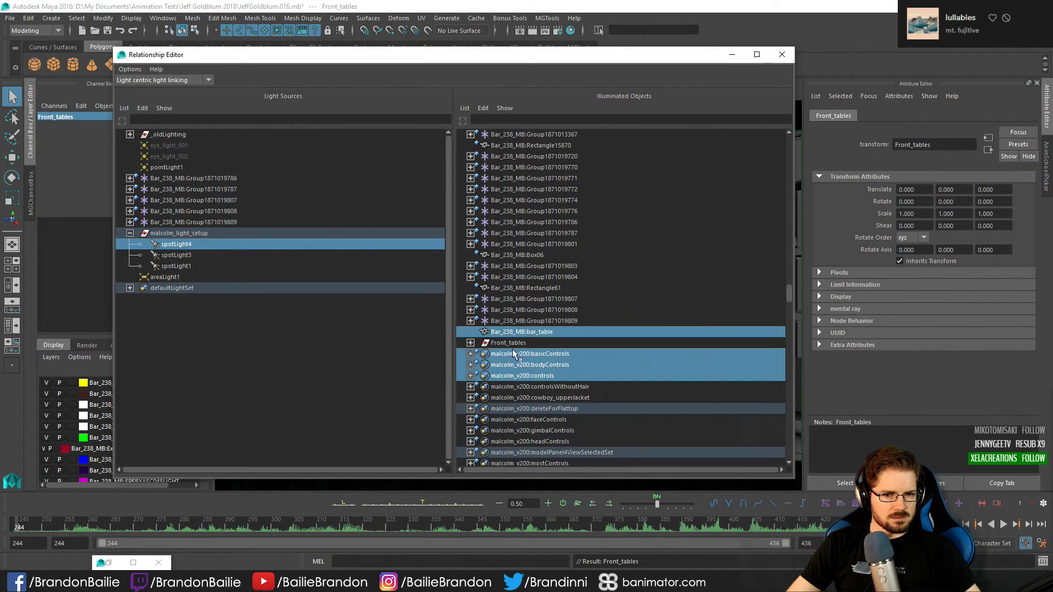
{"action": "left_click", "coordinate": [509, 343]}
{"action": "left_click", "coordinate": [471, 343]}
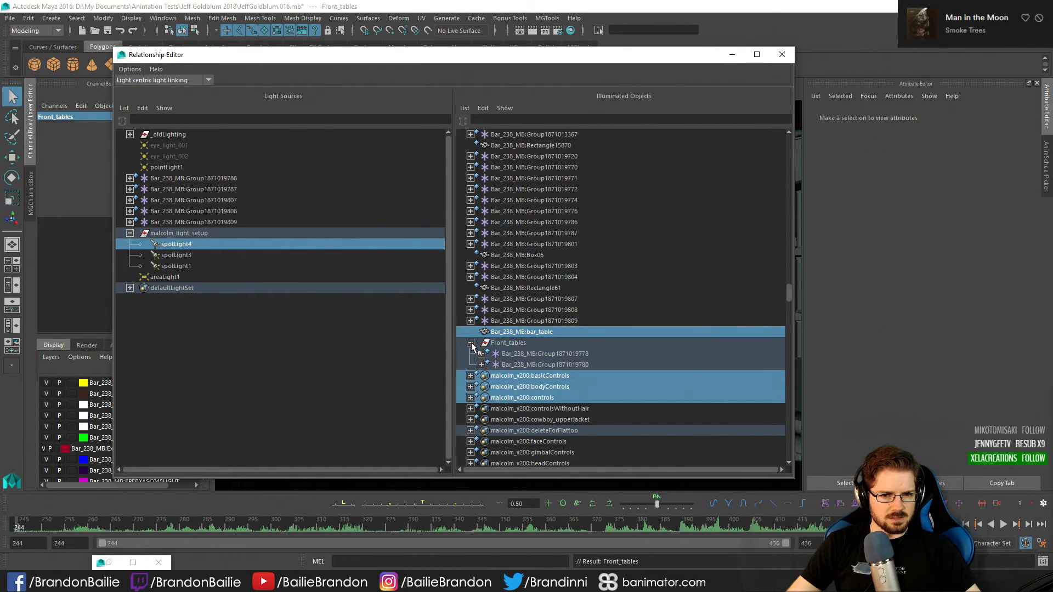
{"action": "left_click", "coordinate": [470, 343]}
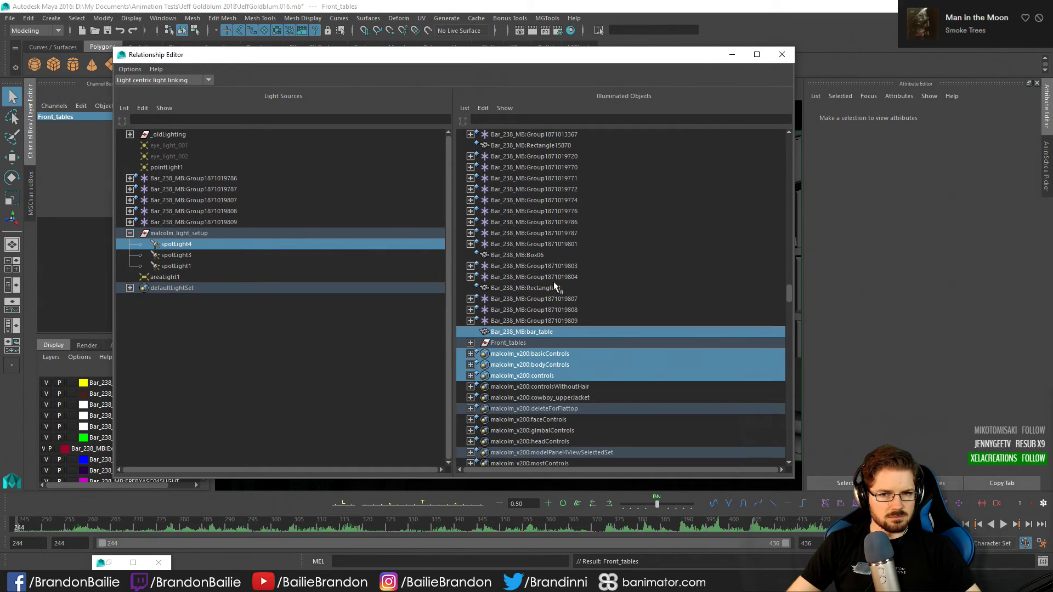
{"action": "left_click", "coordinate": [732, 55]}
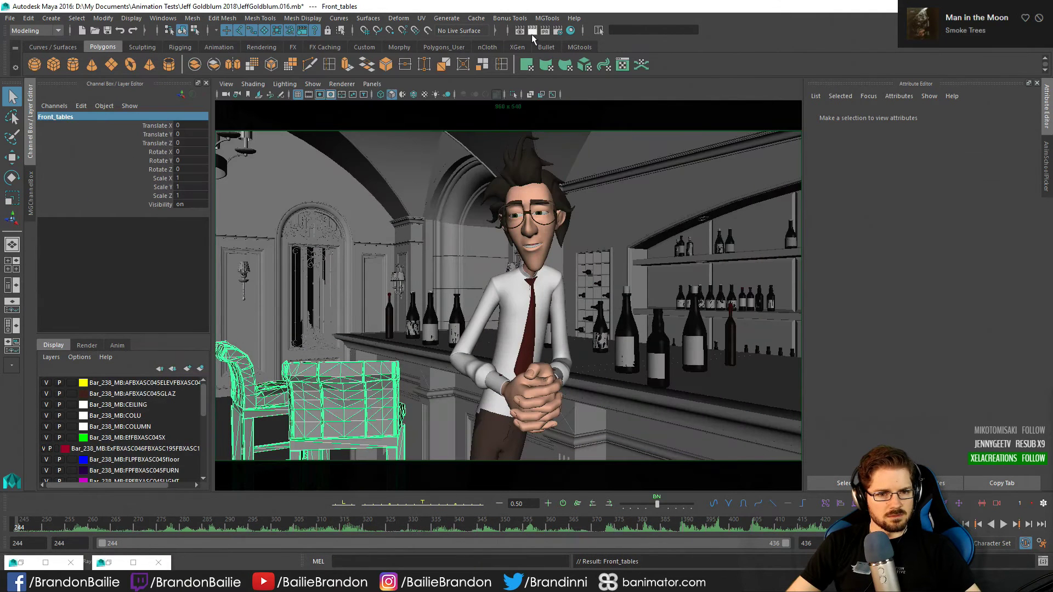
Deselect the Front_tables group, run a test render of the bar scene, and close the V-Ray frame buffer
{"action": "left_click", "coordinate": [471, 168]}
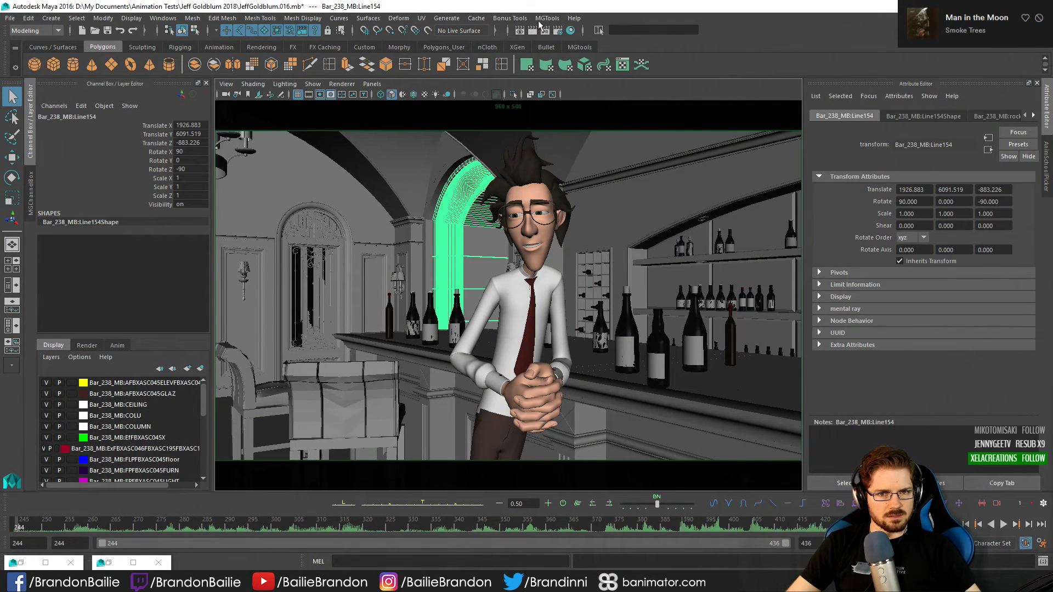
{"action": "left_click", "coordinate": [533, 31]}
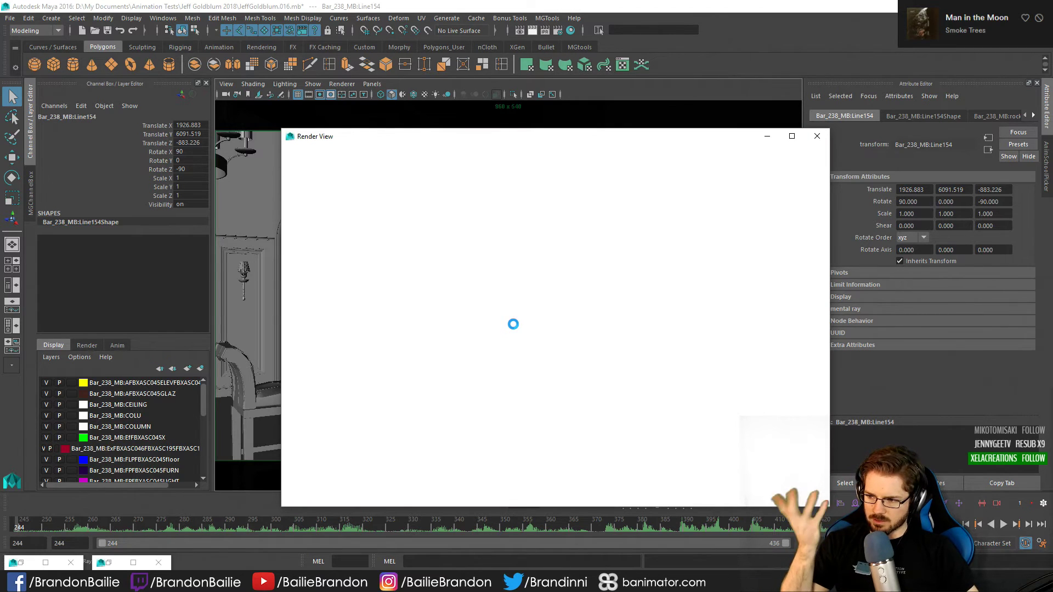
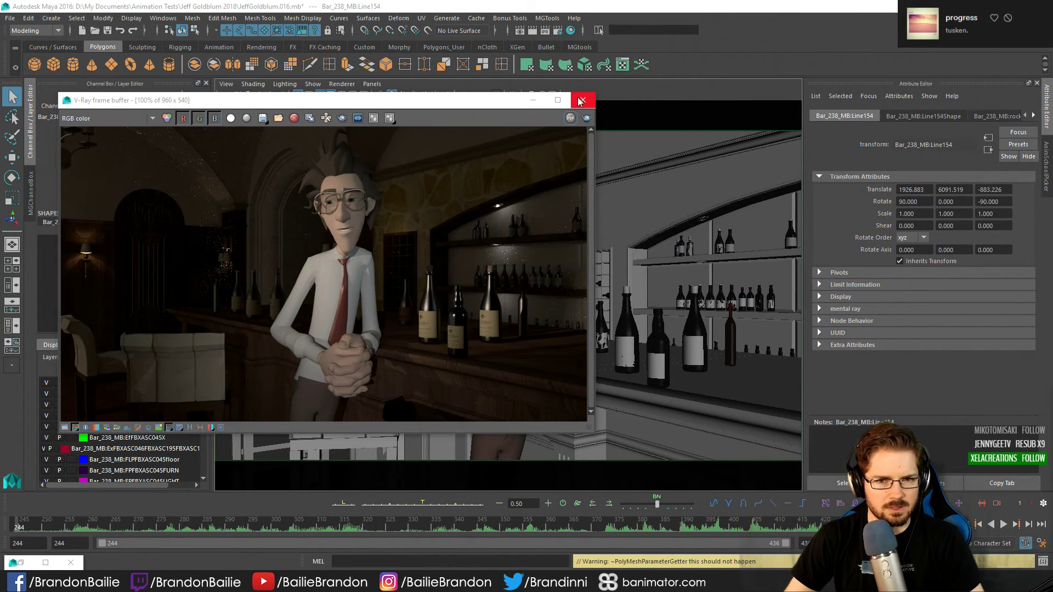
{"action": "left_click", "coordinate": [583, 100]}
Pick the wall panels and shelf pieces behind the bar and select their common parent group
{"action": "left_click", "coordinate": [792, 339]}
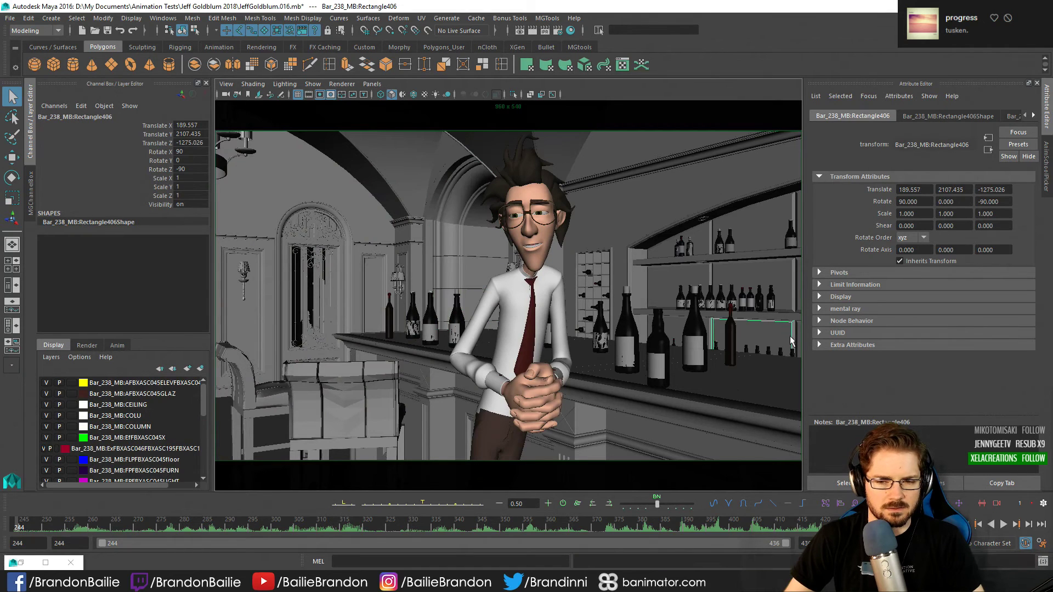
{"action": "key", "text": "Up"}
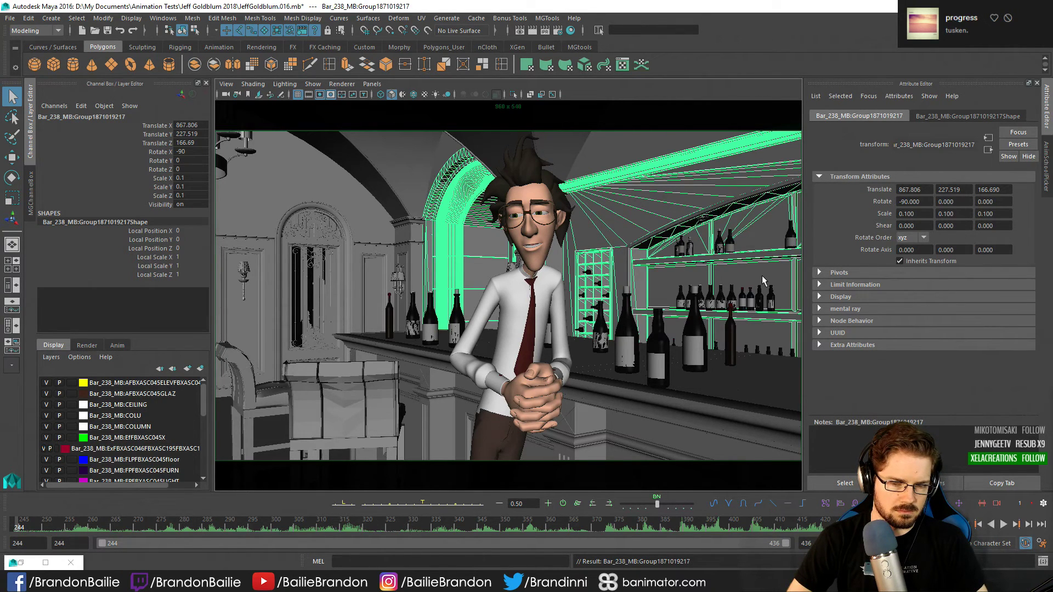
{"action": "left_click", "coordinate": [710, 165]}
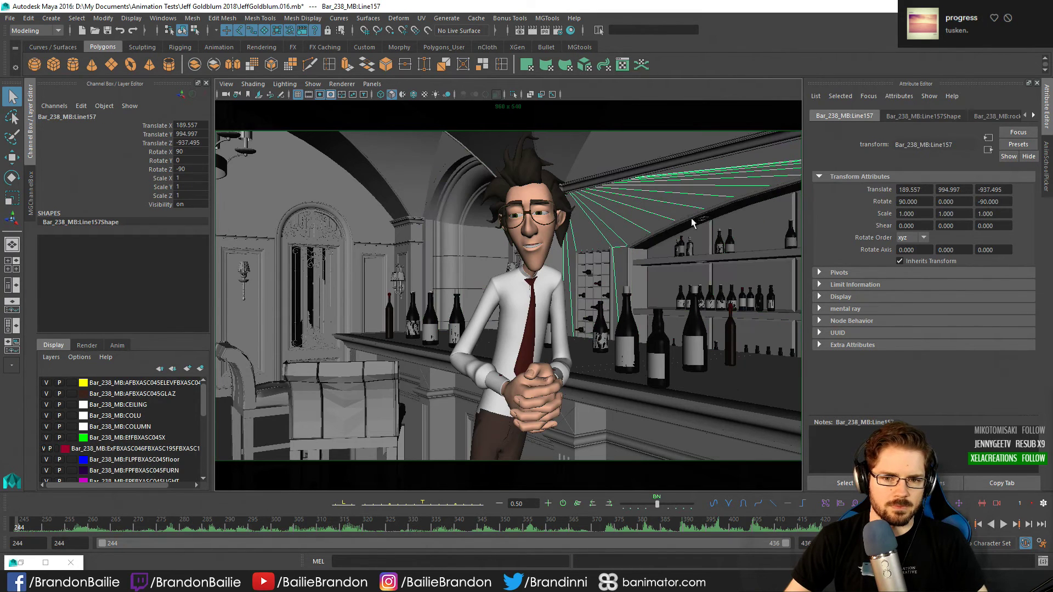
{"action": "left_click", "coordinate": [755, 269]}
{"action": "left_click", "coordinate": [670, 279]}
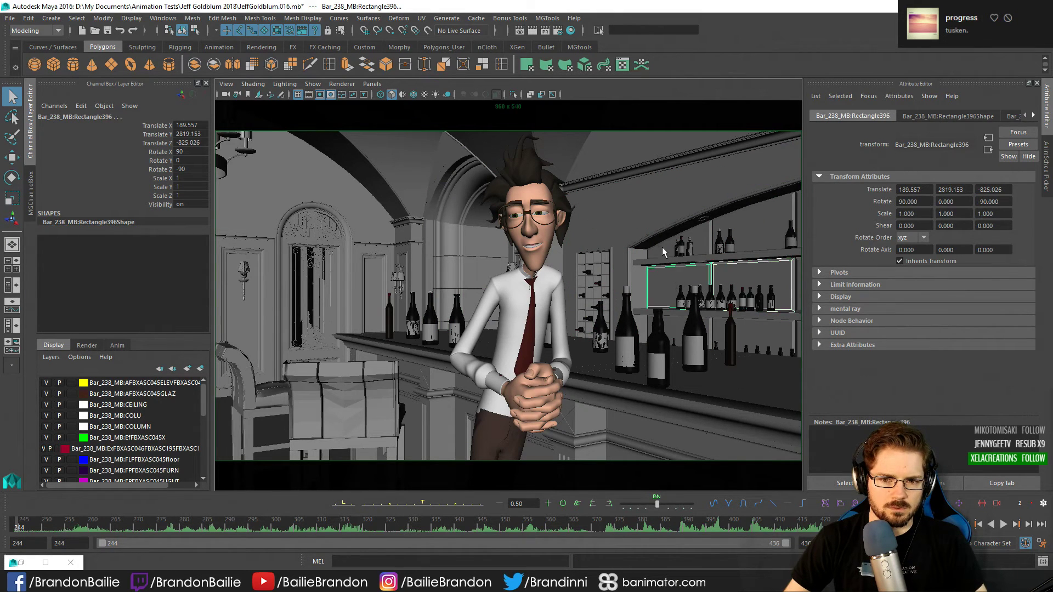
{"action": "left_click", "coordinate": [662, 247], "text": "shift"}
{"action": "left_click", "coordinate": [746, 238], "text": "shift"}
{"action": "left_click", "coordinate": [776, 329], "text": "shift"}
{"action": "left_click", "coordinate": [677, 327], "text": "shift"}
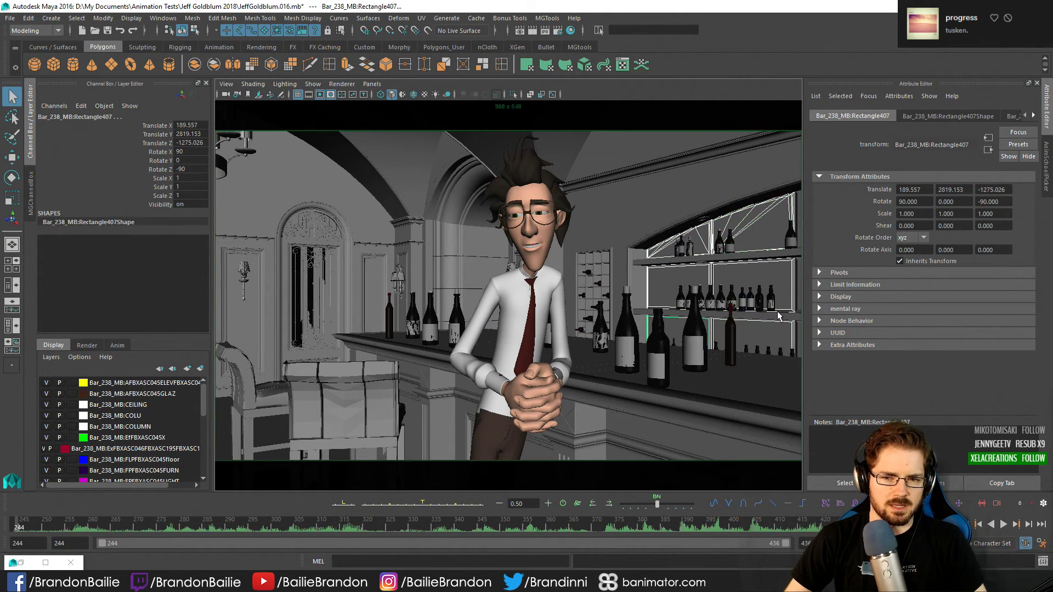
{"action": "key", "text": "Up"}
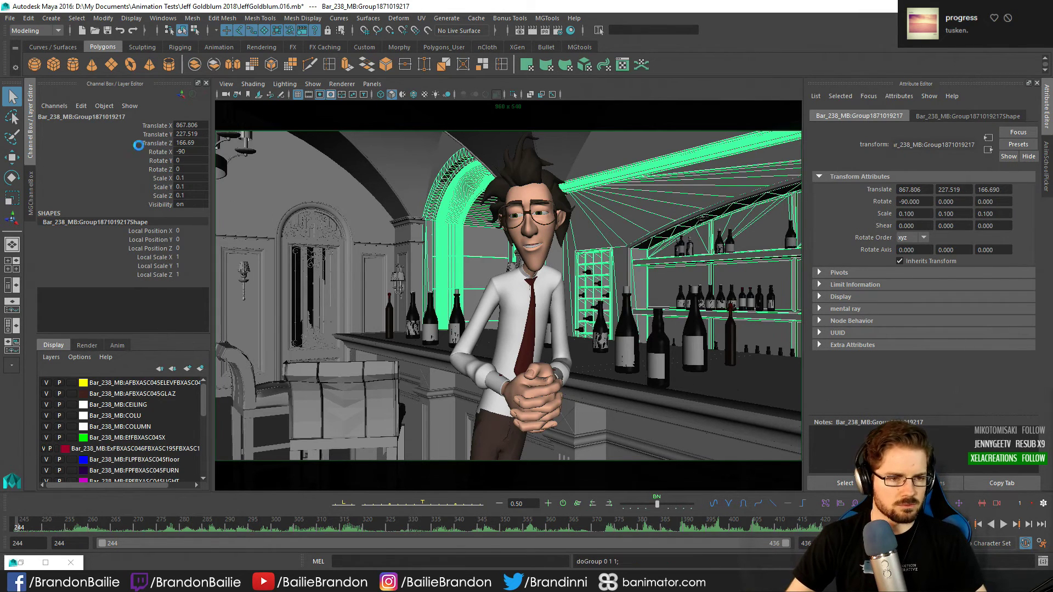
{"action": "key", "text": "ctrl+g"}
{"action": "double_click", "coordinate": [73, 116]}
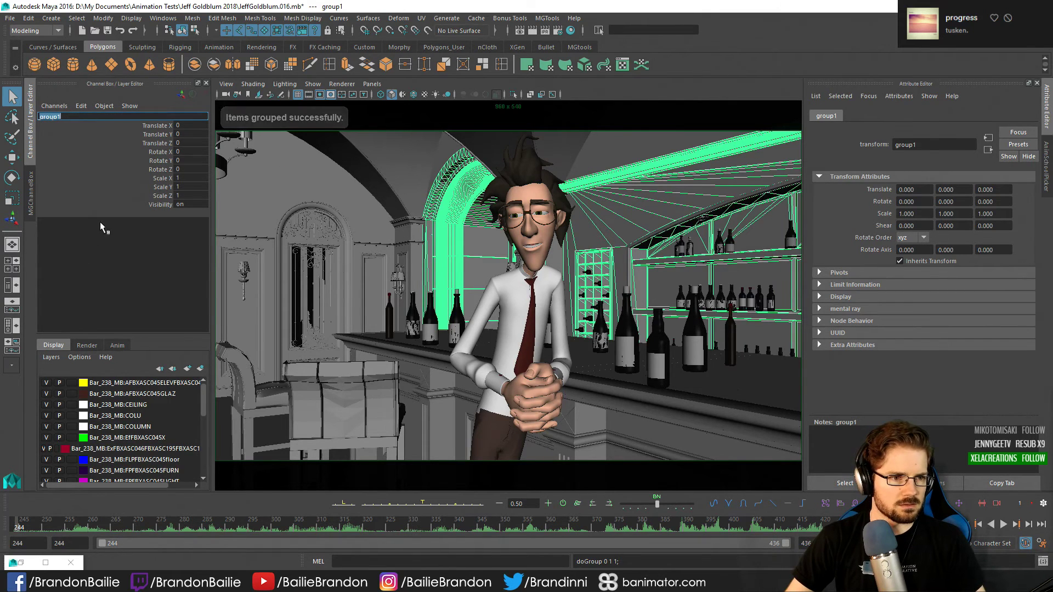
{"action": "key", "text": "ctrl+z"}
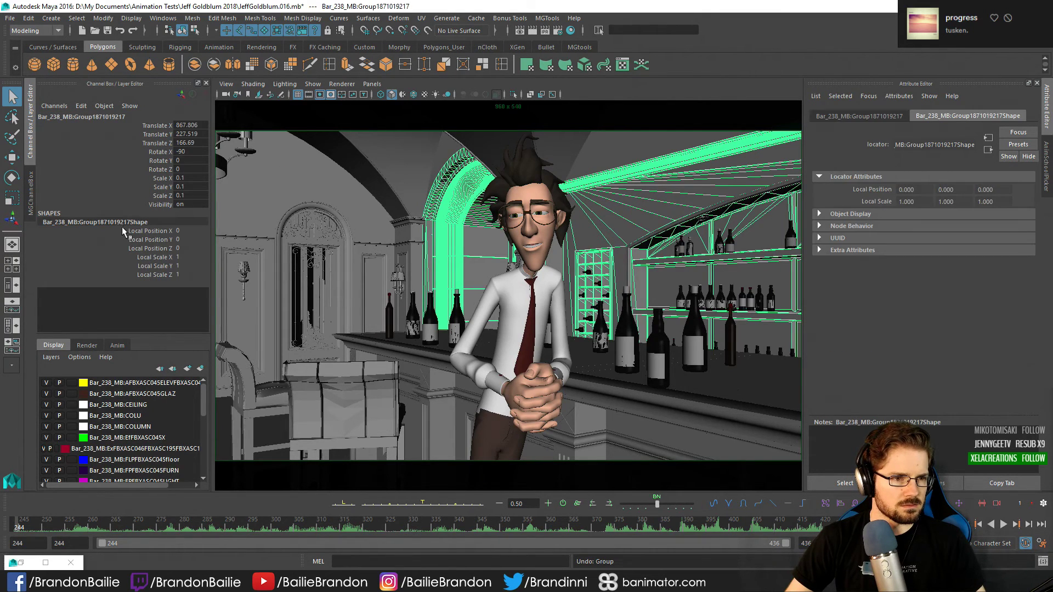
Try to rename the selected parent node of the wall behind the bar as backWall
{"action": "double_click", "coordinate": [87, 117]}
{"action": "type", "text": "backwa"}
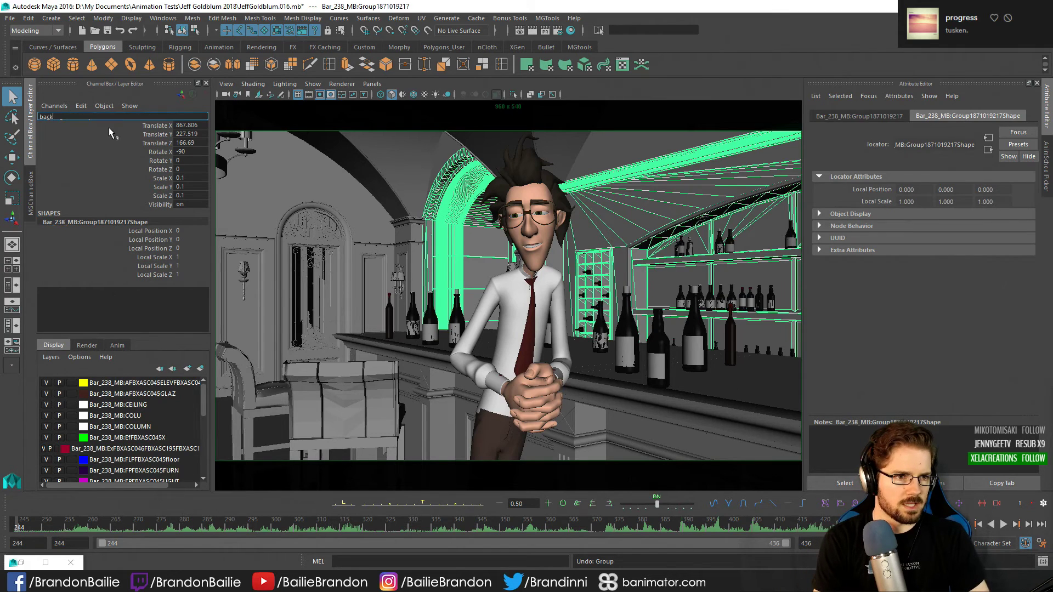
{"action": "key", "text": "BackSpace"}
{"action": "key", "text": "BackSpace"}
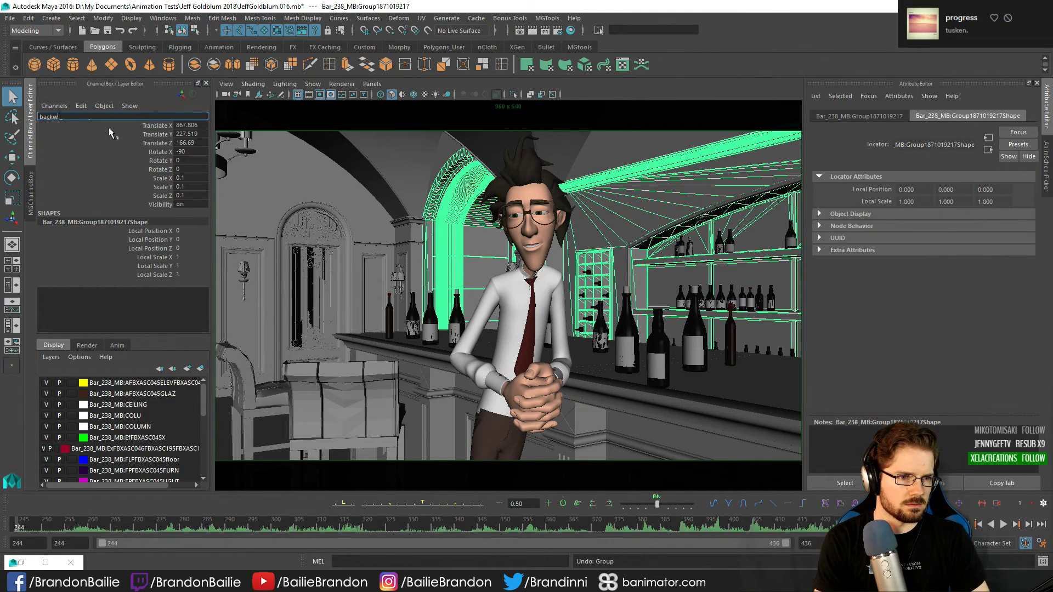
{"action": "type", "text": "Wall"}
{"action": "key", "text": "Return"}
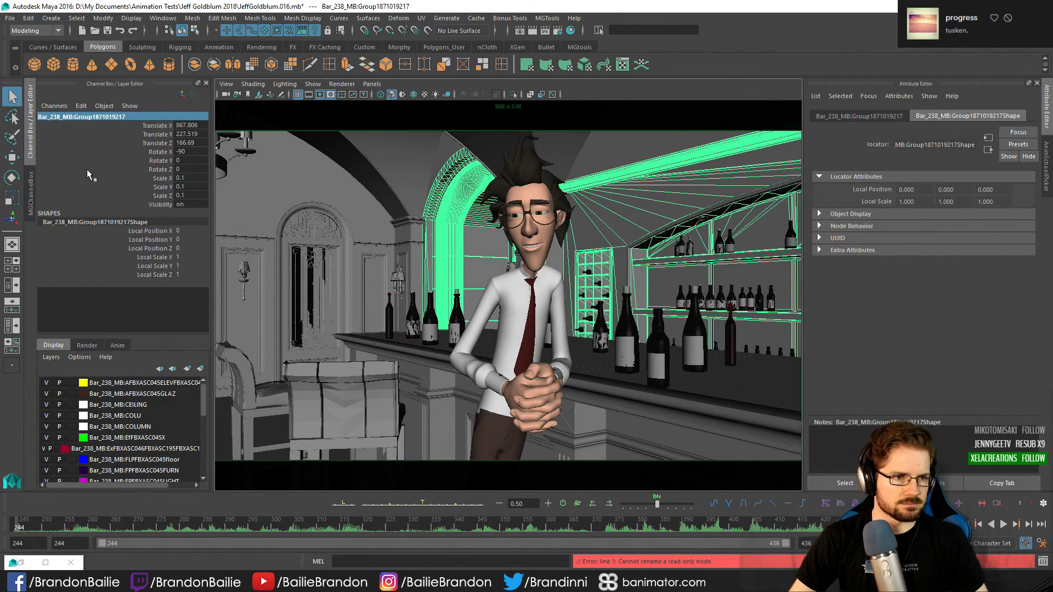
Group the selected wall behind the bar and name the new group backwall
{"action": "key", "text": "ctrl+g"}
{"action": "double_click", "coordinate": [67, 117]}
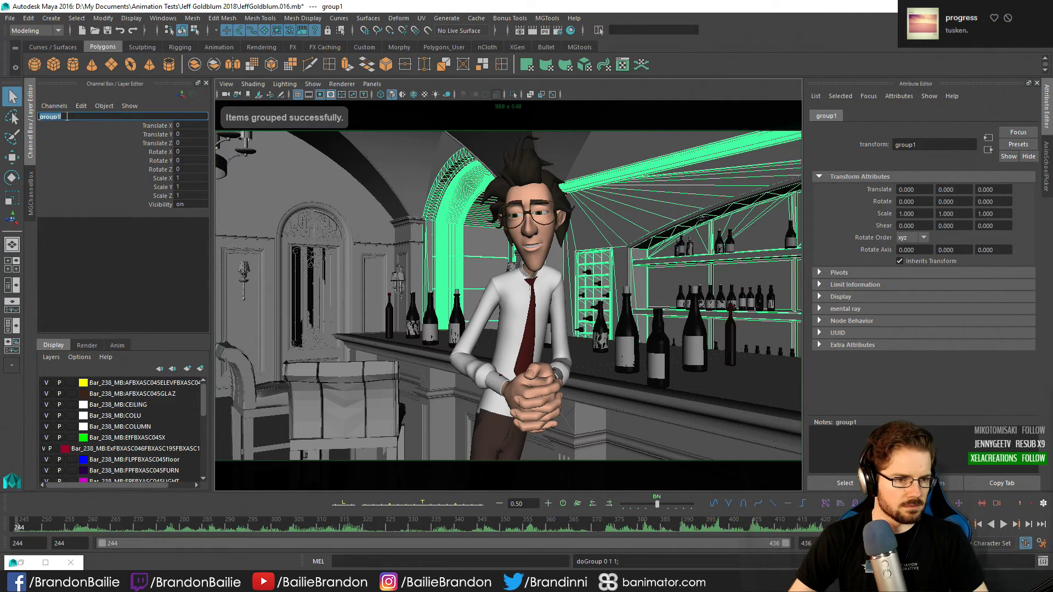
{"action": "type", "text": "backwall"}
{"action": "key", "text": "Return"}
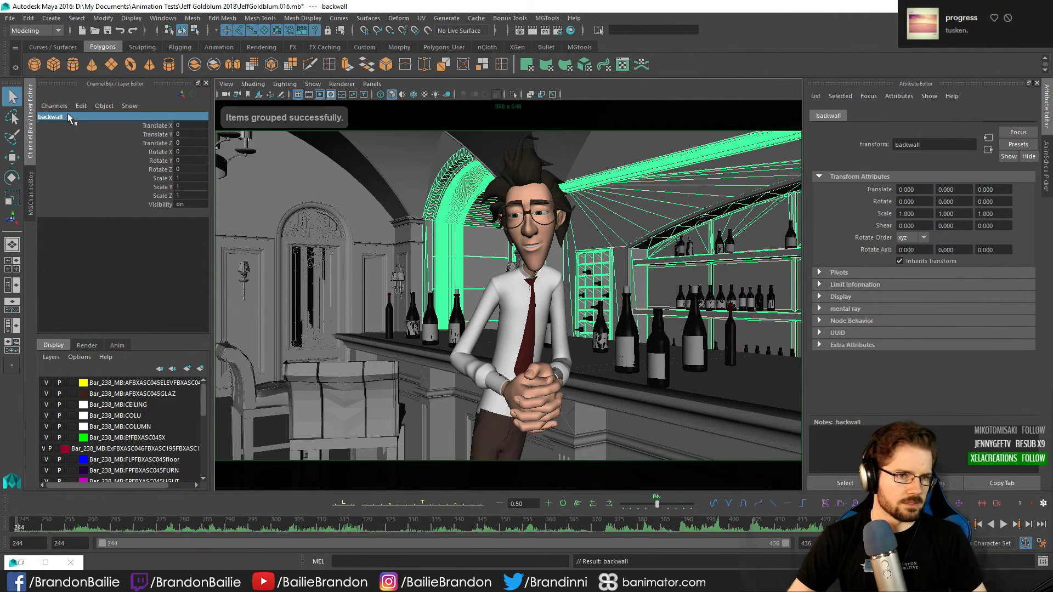
Select spotLight1 through AnimSchoolPicker and unlink the backwall group from it in light-centric light linking
{"action": "left_click", "coordinate": [1045, 173]}
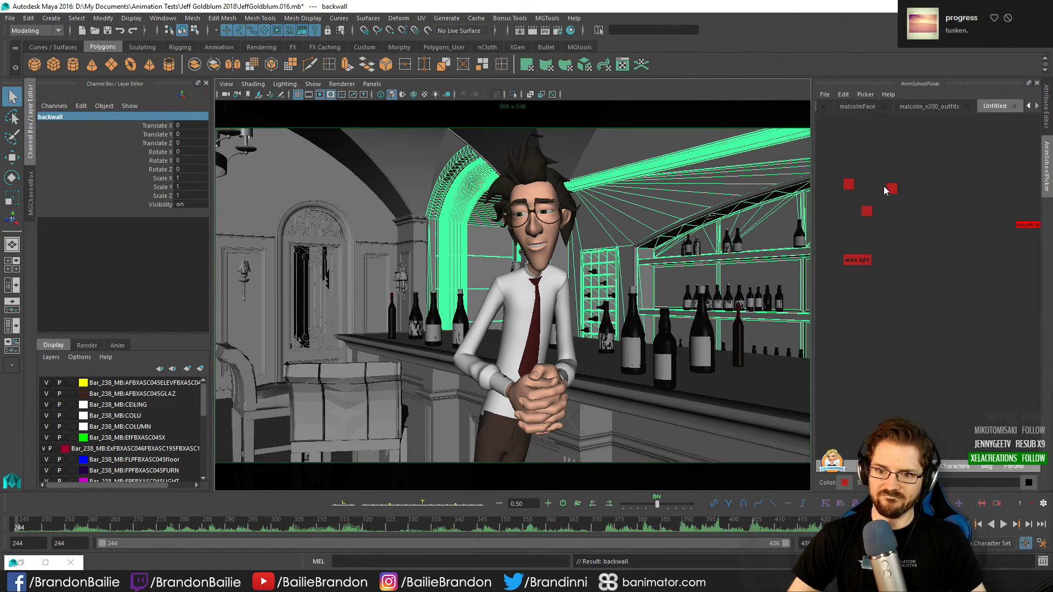
{"action": "left_click", "coordinate": [828, 191]}
{"action": "left_click", "coordinate": [849, 183]}
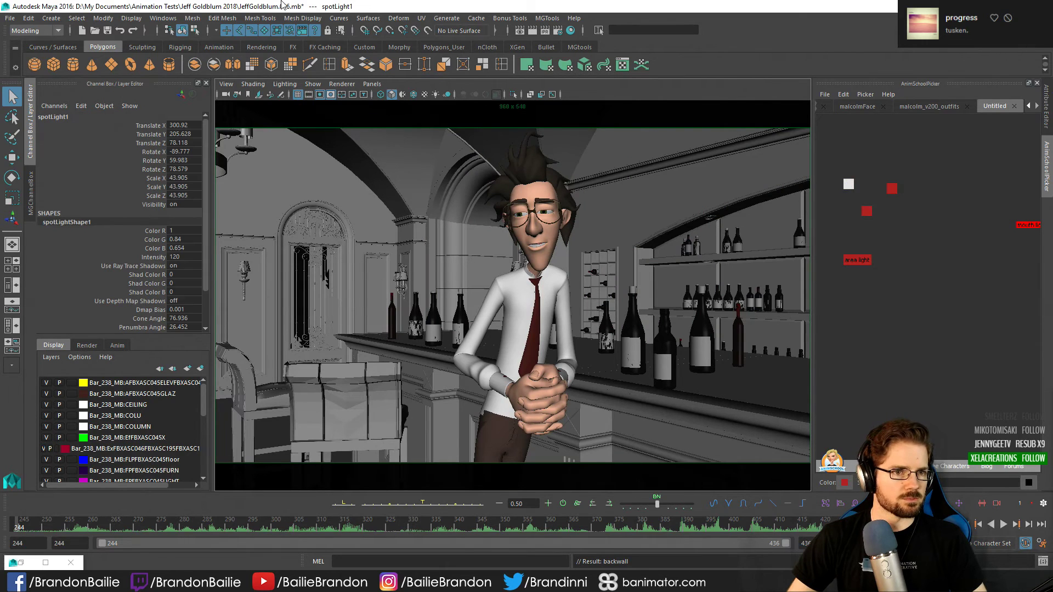
{"action": "left_click", "coordinate": [163, 19]}
{"action": "mouse_move", "coordinate": [208, 70]}
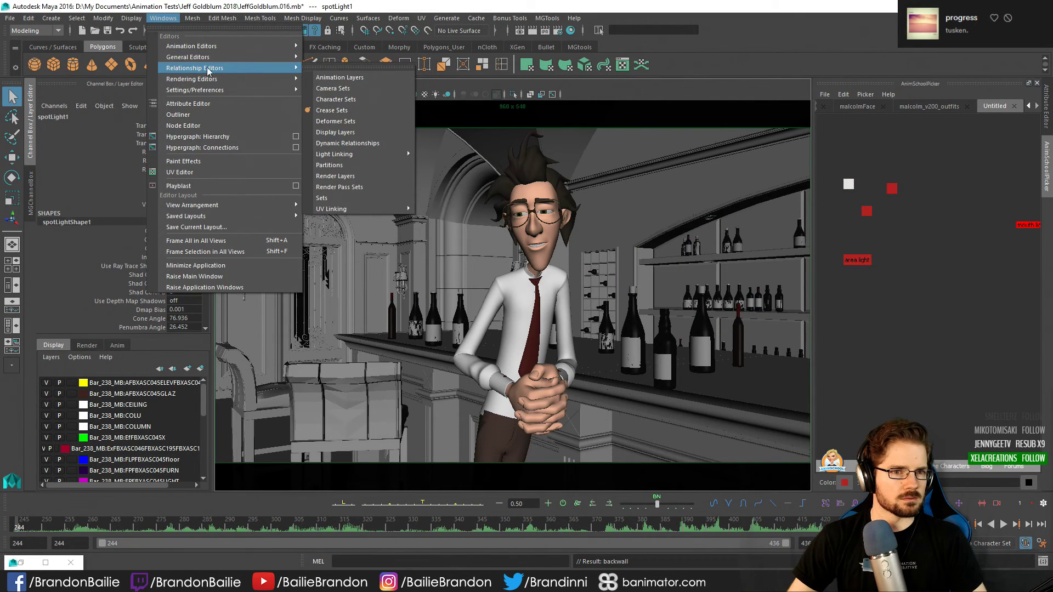
{"action": "mouse_move", "coordinate": [352, 153]}
{"action": "left_click", "coordinate": [441, 162]}
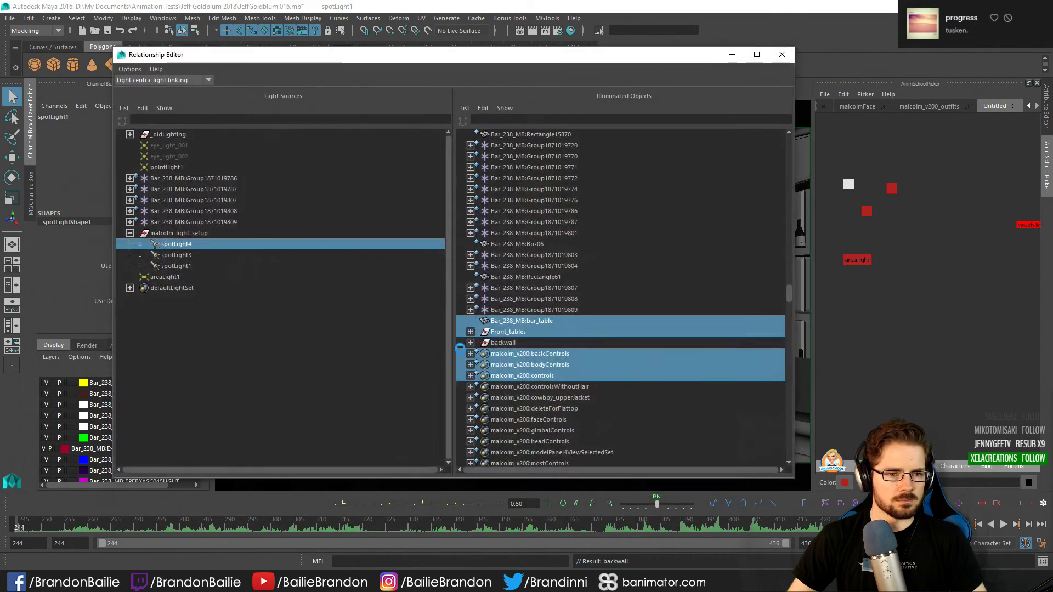
{"action": "left_click", "coordinate": [180, 275]}
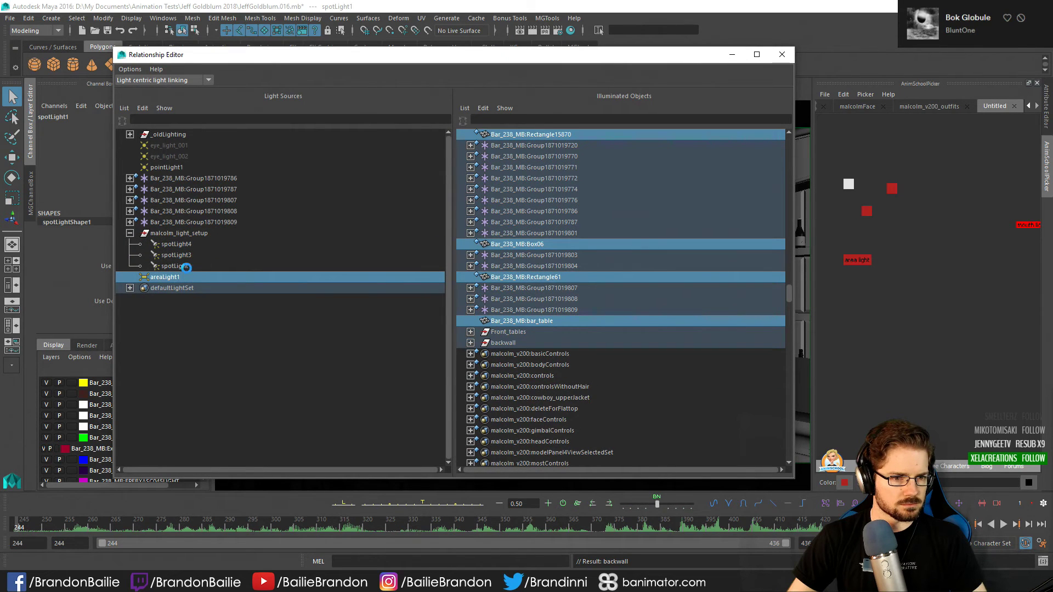
{"action": "left_click", "coordinate": [187, 267]}
{"action": "left_click", "coordinate": [509, 342]}
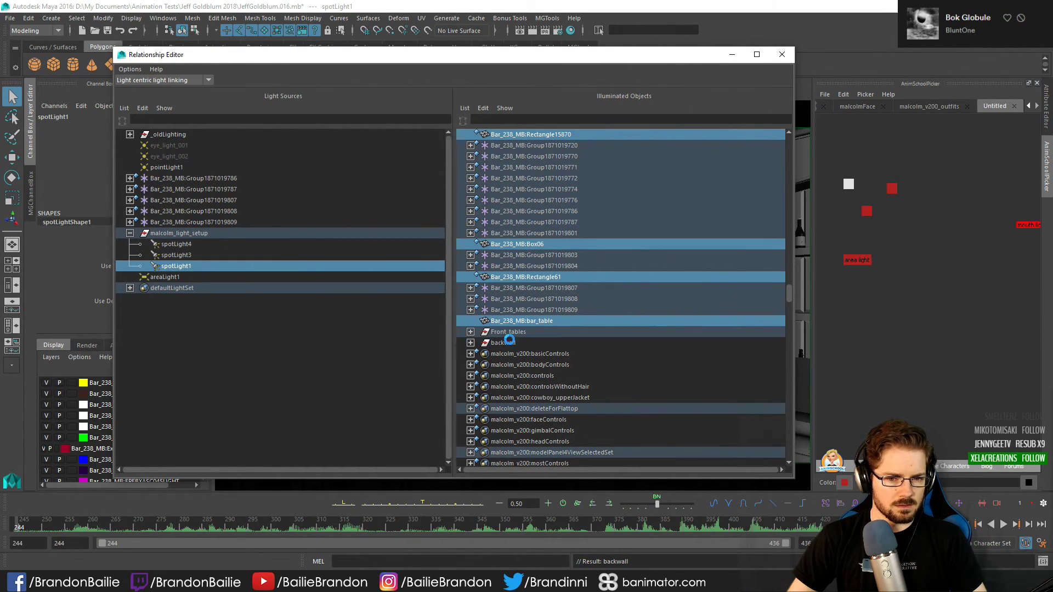
Check the objects linked to spotLight3 and spotLight1, clear the light selection, and minimize the Relationship Editor
{"action": "left_click", "coordinate": [185, 258]}
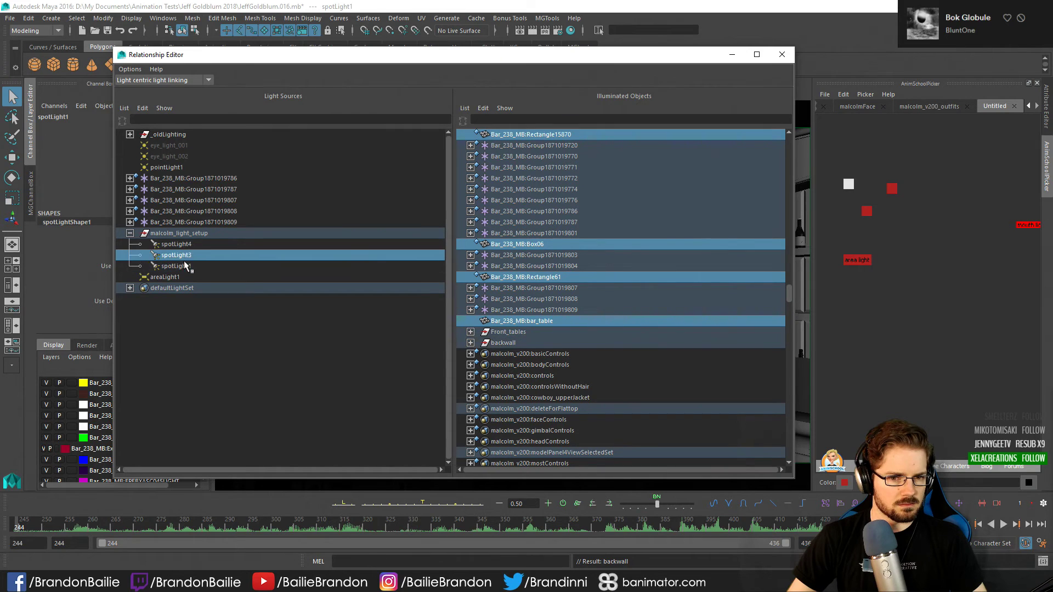
{"action": "left_click", "coordinate": [185, 266]}
{"action": "left_click", "coordinate": [291, 439]}
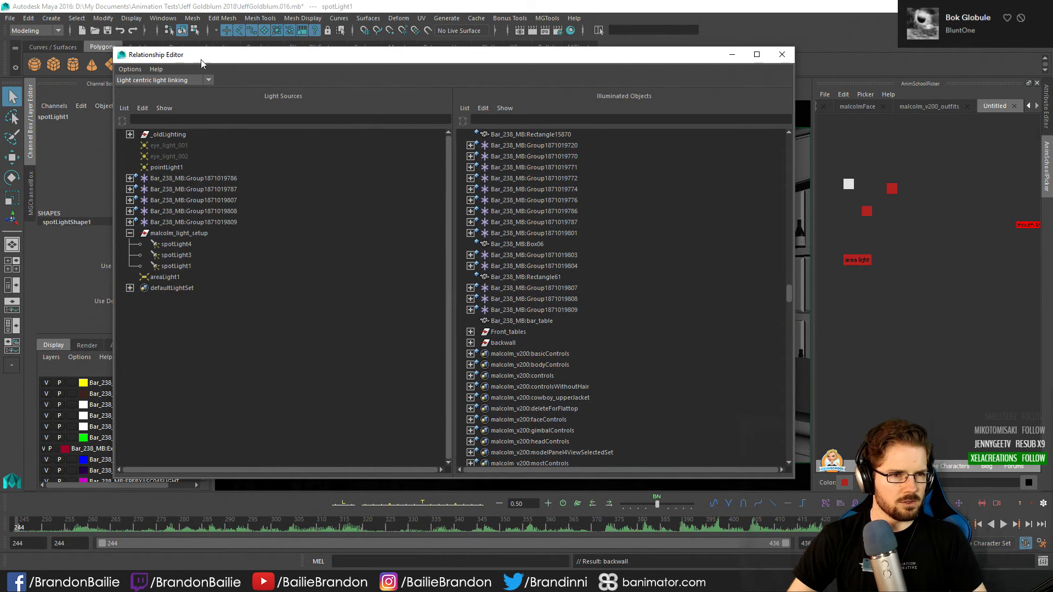
{"action": "left_click", "coordinate": [731, 55]}
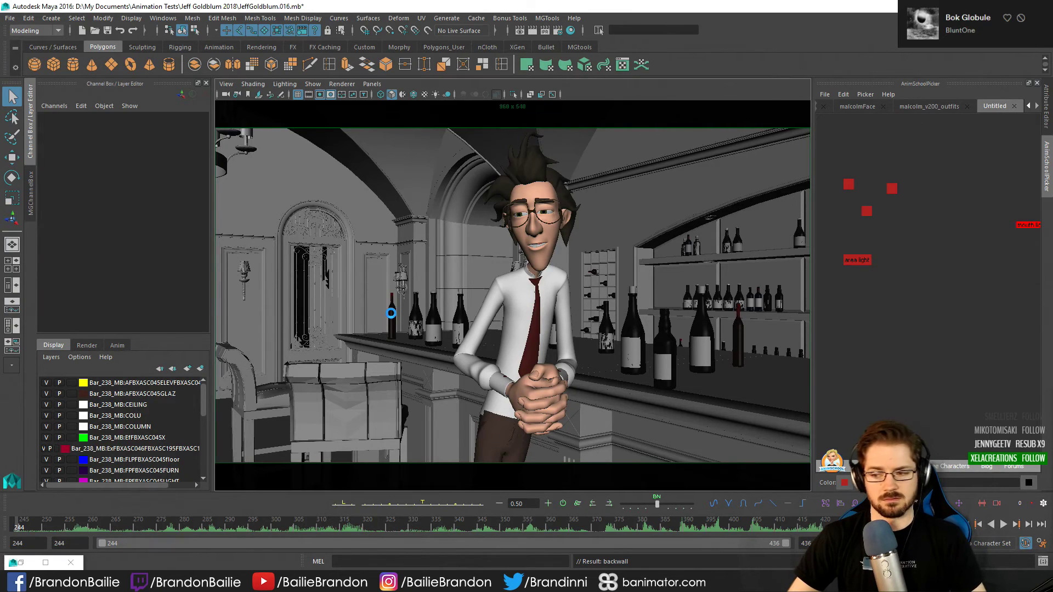
Save the scene and run a test render of the bar in the V-Ray frame buffer
{"action": "key", "text": "ctrl+s"}
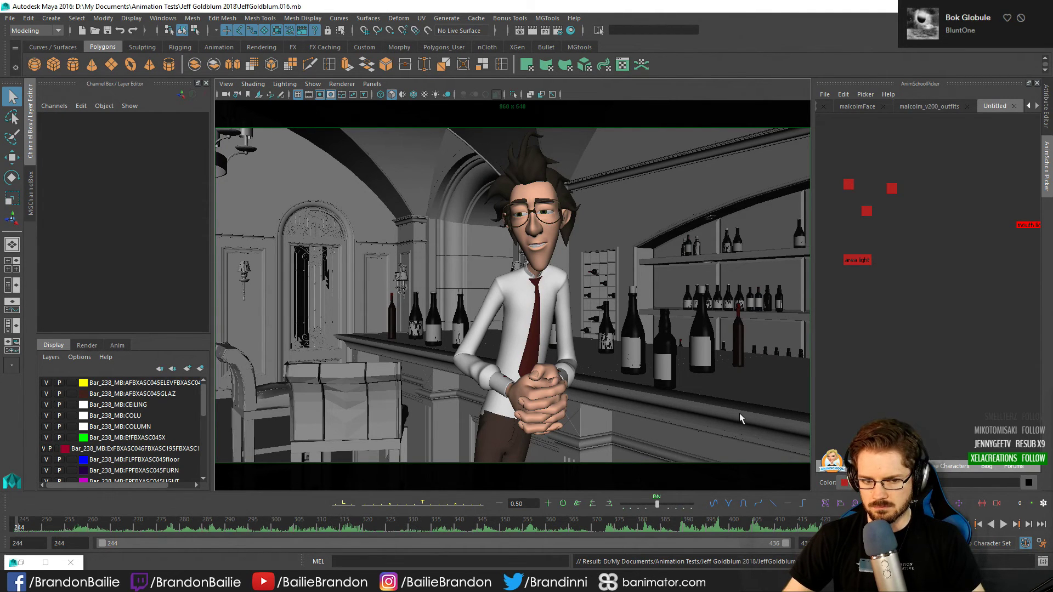
{"action": "left_click", "coordinate": [532, 31]}
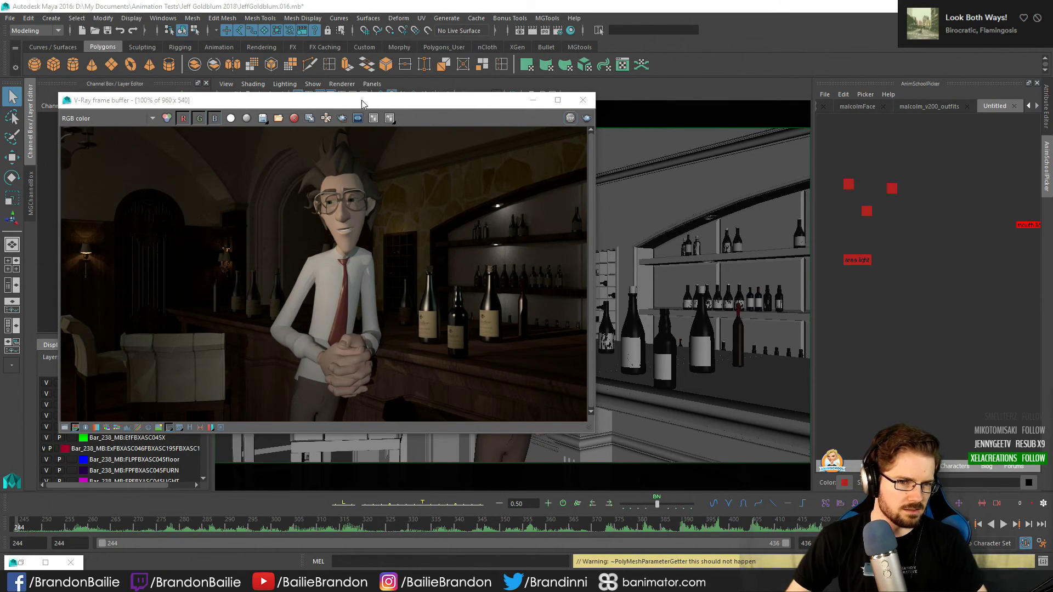
{"action": "left_click_drag", "start_coordinate": [362, 104], "coordinate": [398, 107]}
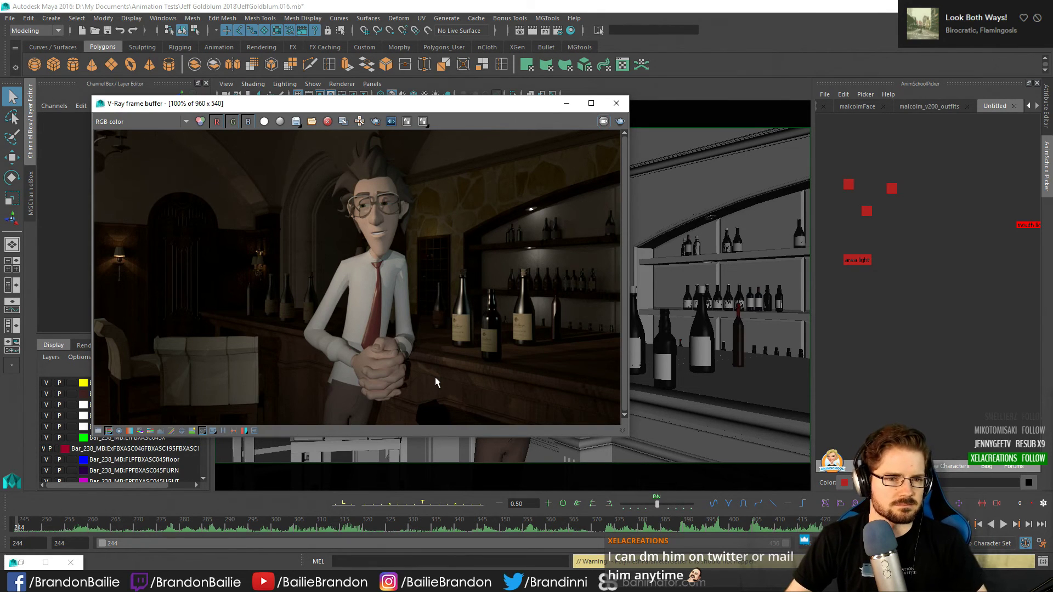
{"action": "left_click_drag", "start_coordinate": [388, 108], "coordinate": [427, 112]}
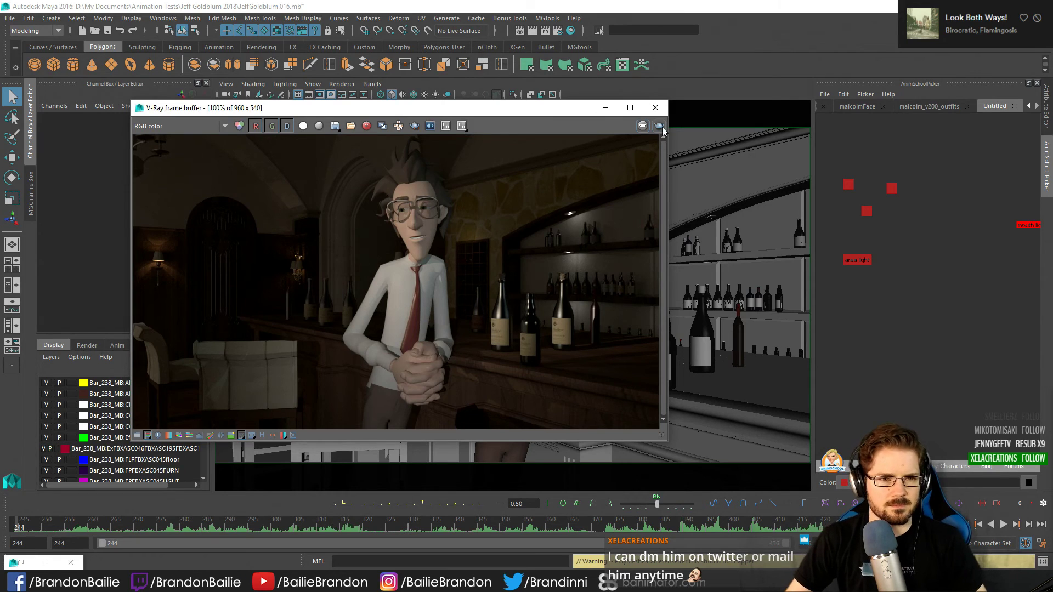
{"action": "left_click_drag", "start_coordinate": [518, 110], "coordinate": [478, 111]}
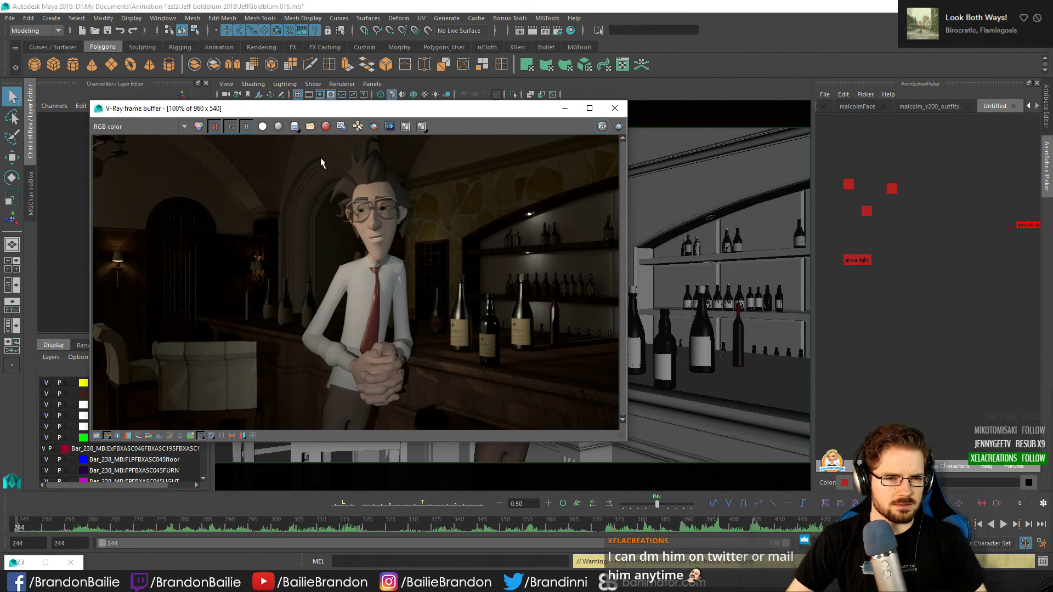
{"action": "left_click_drag", "start_coordinate": [389, 112], "coordinate": [423, 109]}
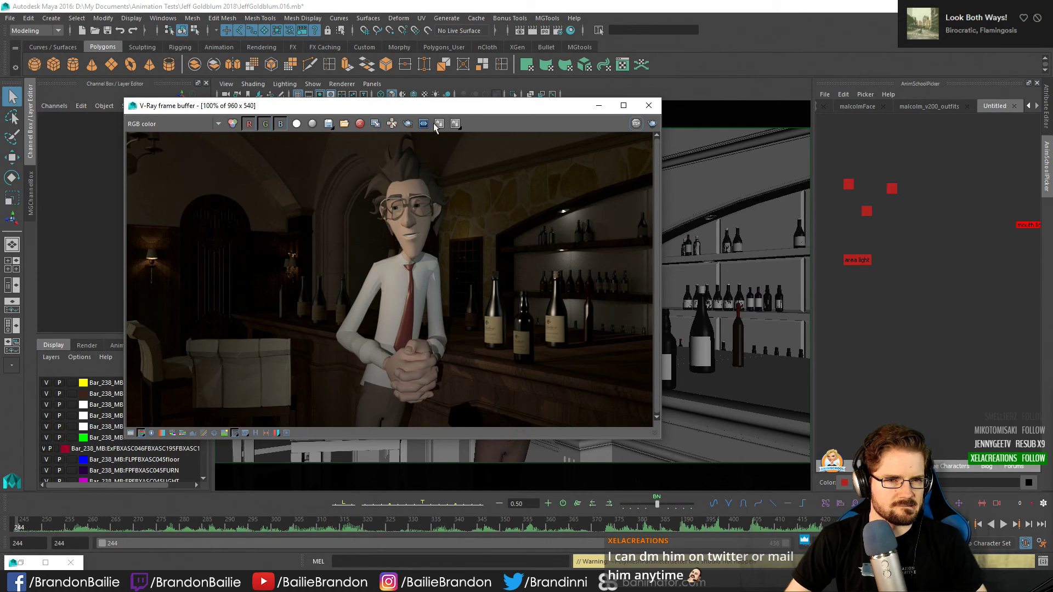
Open the Render View and arrange it beside the V-Ray frame buffer so both renders can be compared
{"action": "left_click_drag", "start_coordinate": [421, 113], "coordinate": [359, 114]}
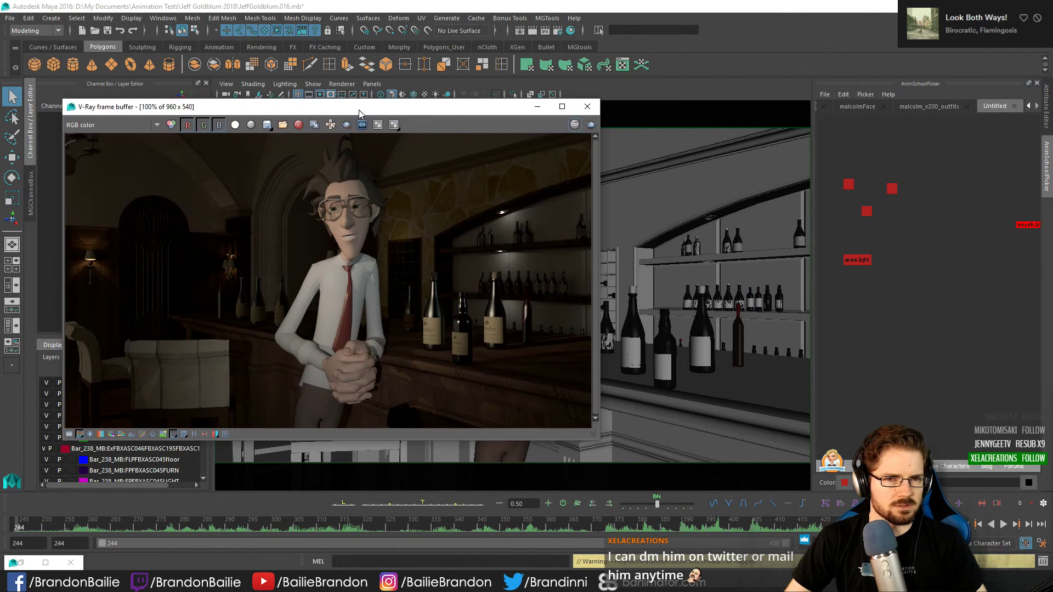
{"action": "left_click", "coordinate": [521, 31]}
{"action": "left_click", "coordinate": [551, 119]}
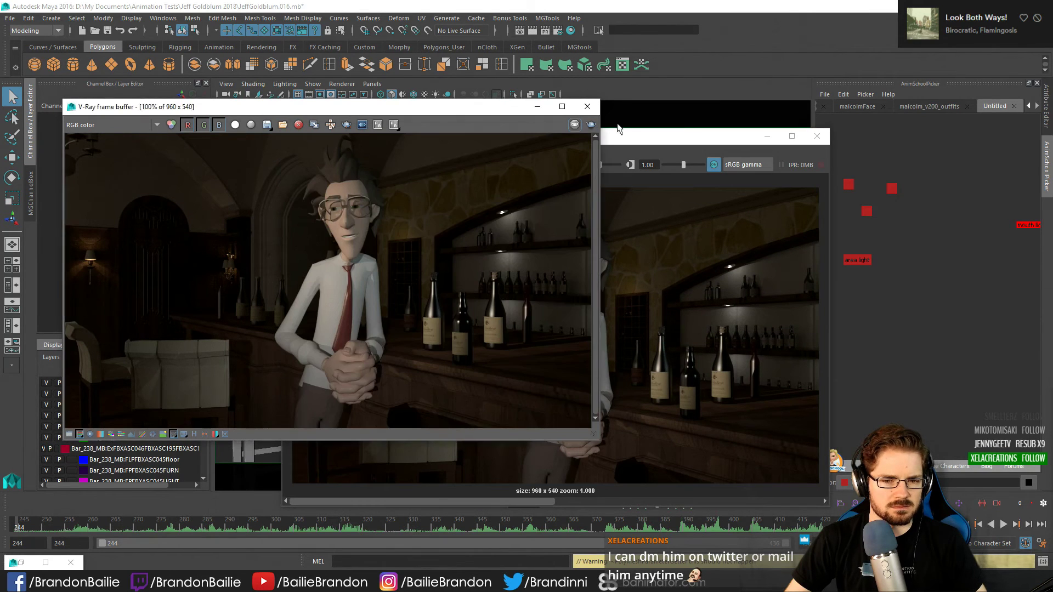
{"action": "left_click", "coordinate": [707, 116]}
{"action": "left_click_drag", "start_coordinate": [664, 137], "coordinate": [800, 119]}
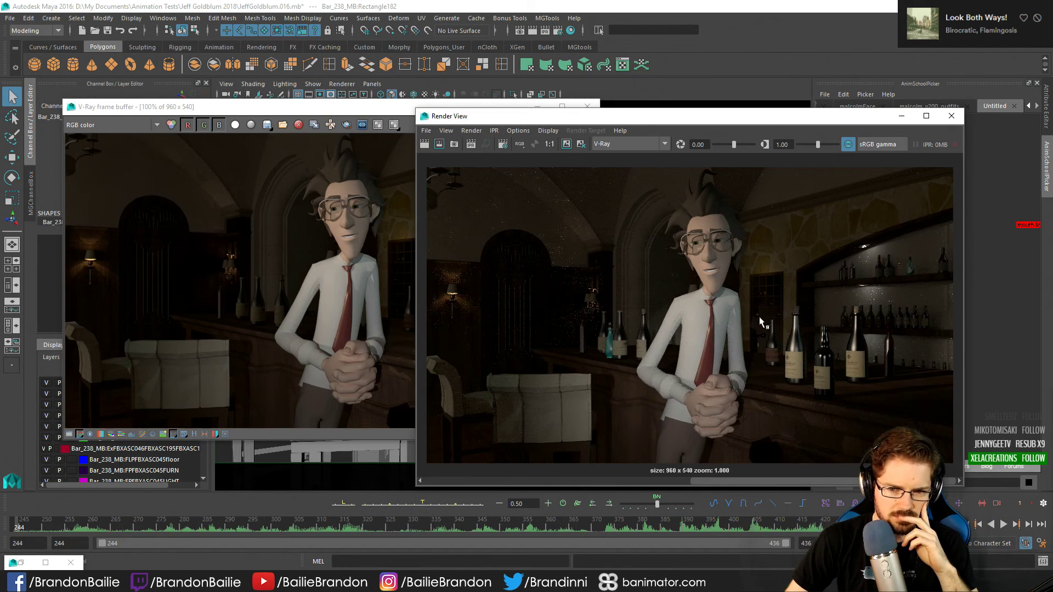
Compare the stored bar renders in the Render View with the latest V-Ray render, and close the Render View
{"action": "mouse_move", "coordinate": [812, 479]}
{"action": "left_mouse_down"}
{"action": "mouse_move", "coordinate": [617, 479]}
{"action": "mouse_move", "coordinate": [795, 480]}
{"action": "left_mouse_up"}
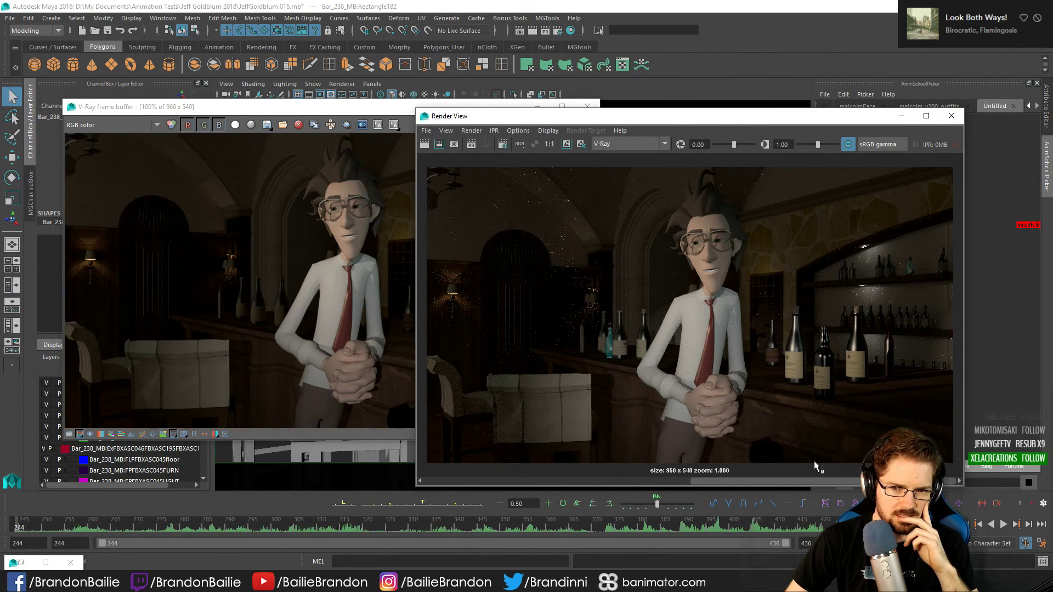
{"action": "left_click_drag", "start_coordinate": [761, 480], "coordinate": [408, 482]}
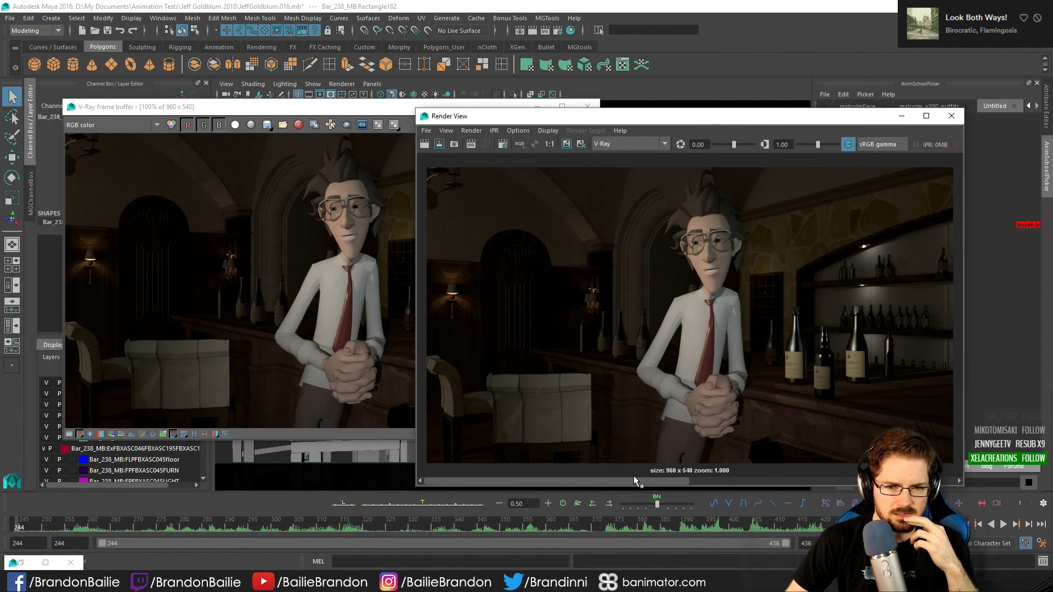
{"action": "left_click_drag", "start_coordinate": [634, 476], "coordinate": [837, 478]}
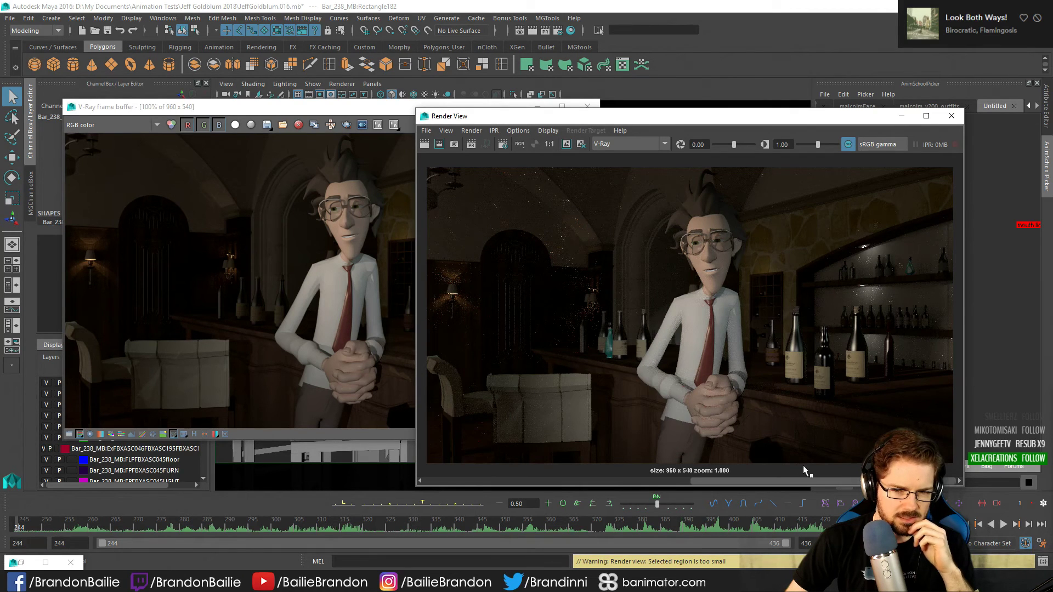
{"action": "left_click_drag", "start_coordinate": [740, 477], "coordinate": [331, 463]}
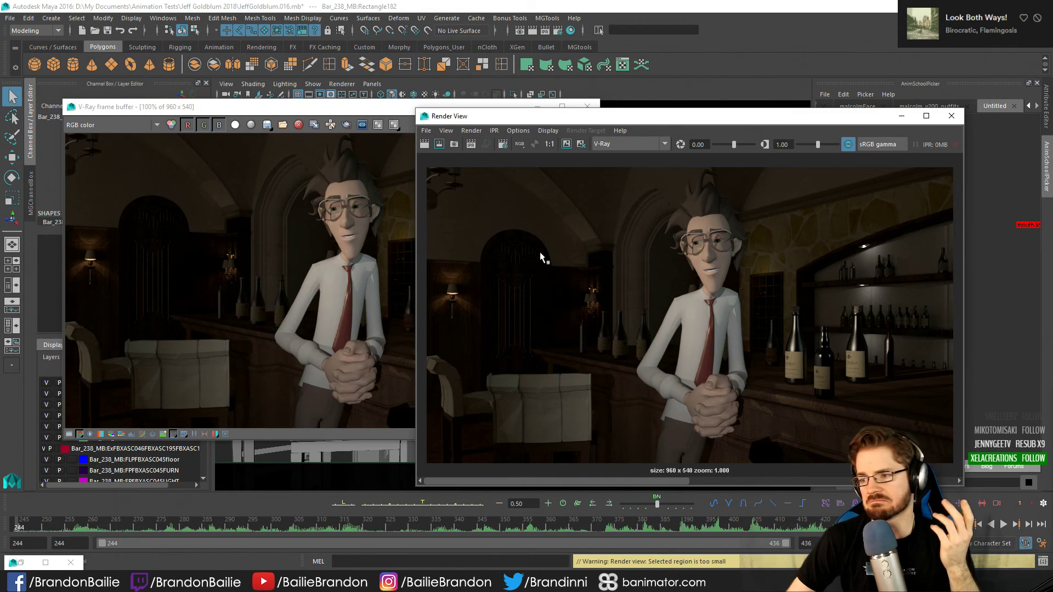
{"action": "left_click_drag", "start_coordinate": [533, 116], "coordinate": [492, 115]}
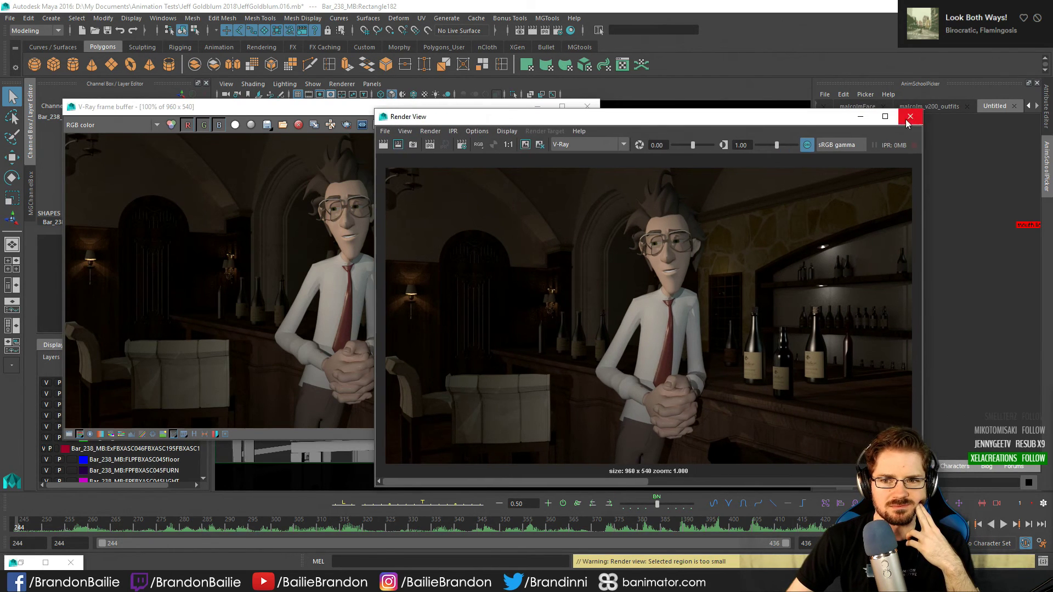
{"action": "left_click", "coordinate": [910, 116]}
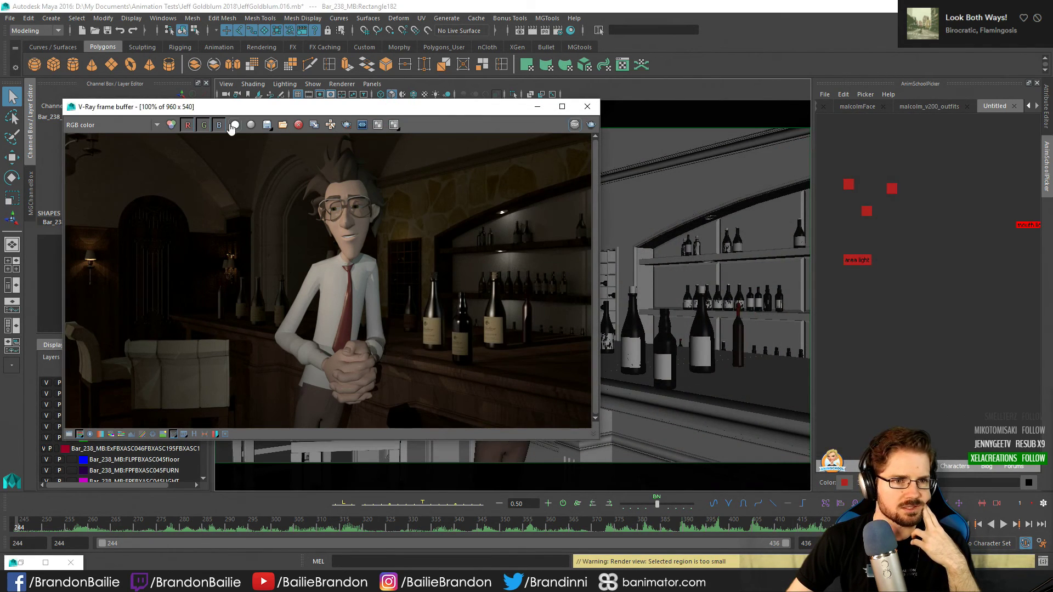
Save the V-Ray frame buffer image to the Desktop as a PNG named JeffGoldblumLightTest
{"action": "left_click", "coordinate": [266, 125]}
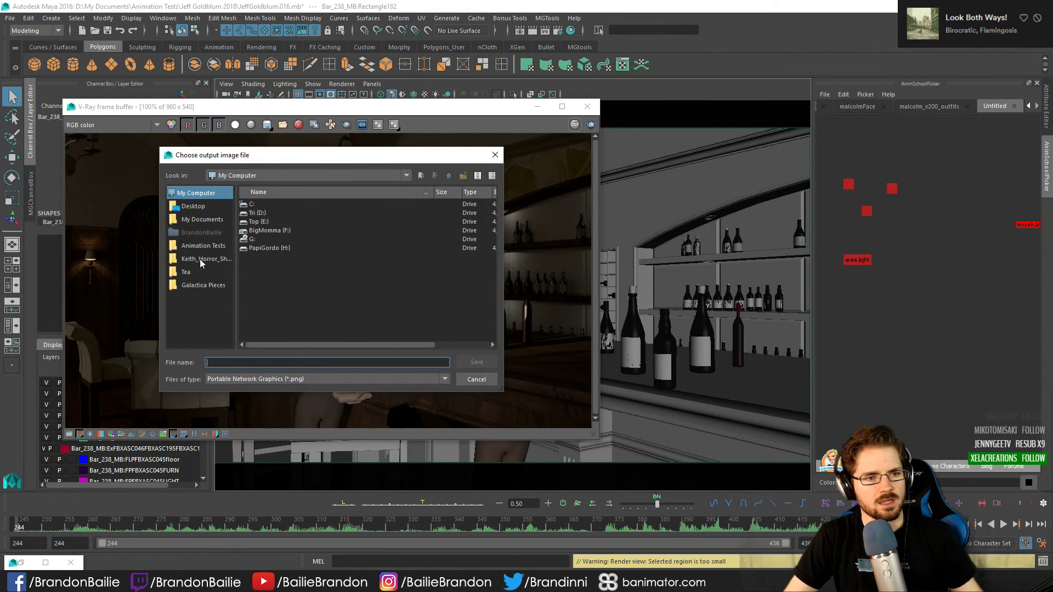
{"action": "left_click", "coordinate": [198, 207]}
{"action": "left_click", "coordinate": [259, 363]}
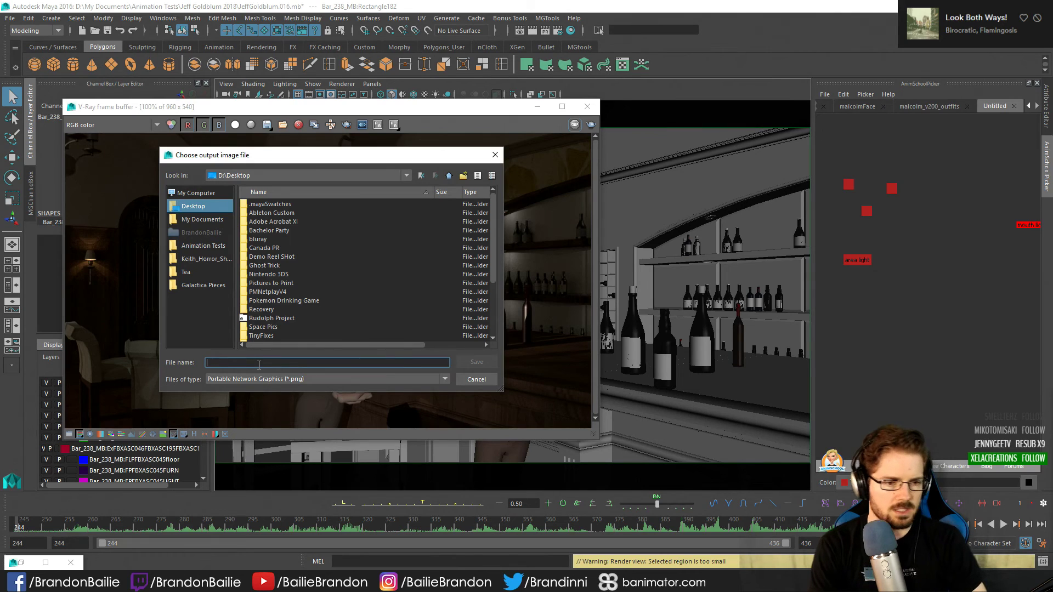
{"action": "type", "text": "JeffGo"}
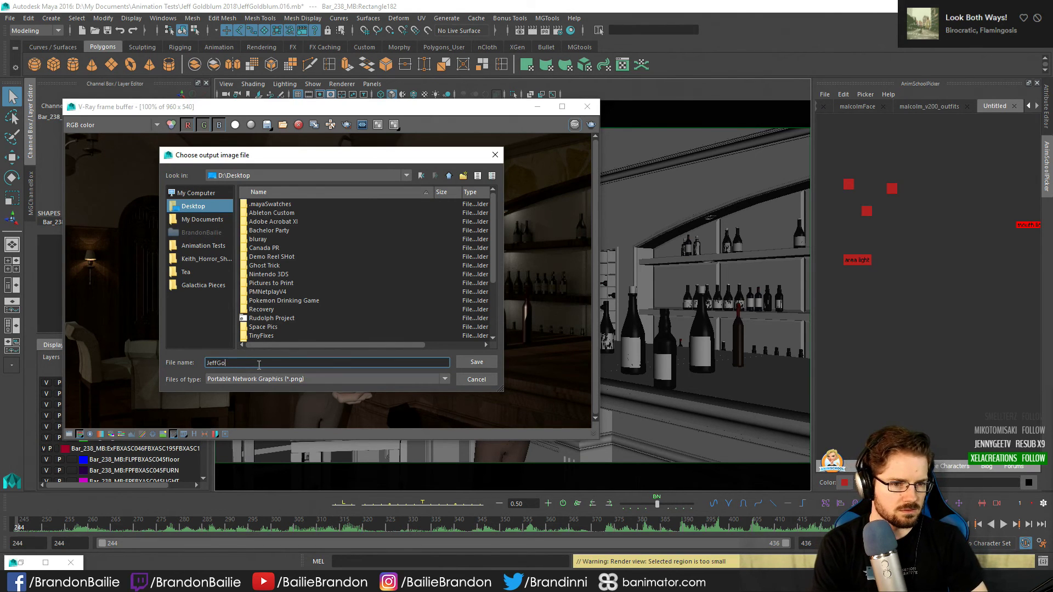
{"action": "type", "text": "olblumLi"}
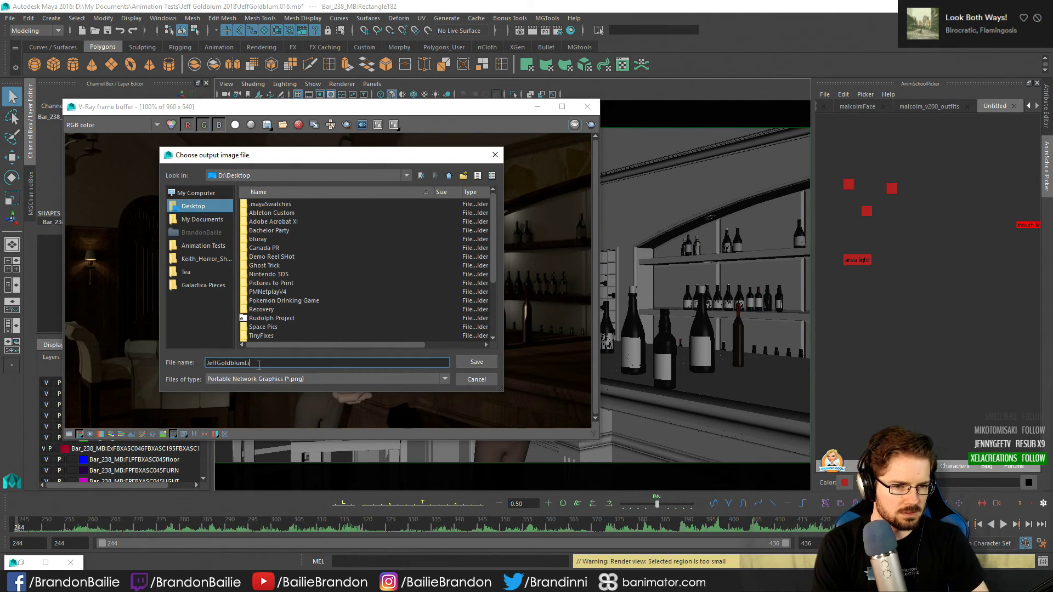
{"action": "type", "text": "ghtTest"}
{"action": "key", "text": "Return"}
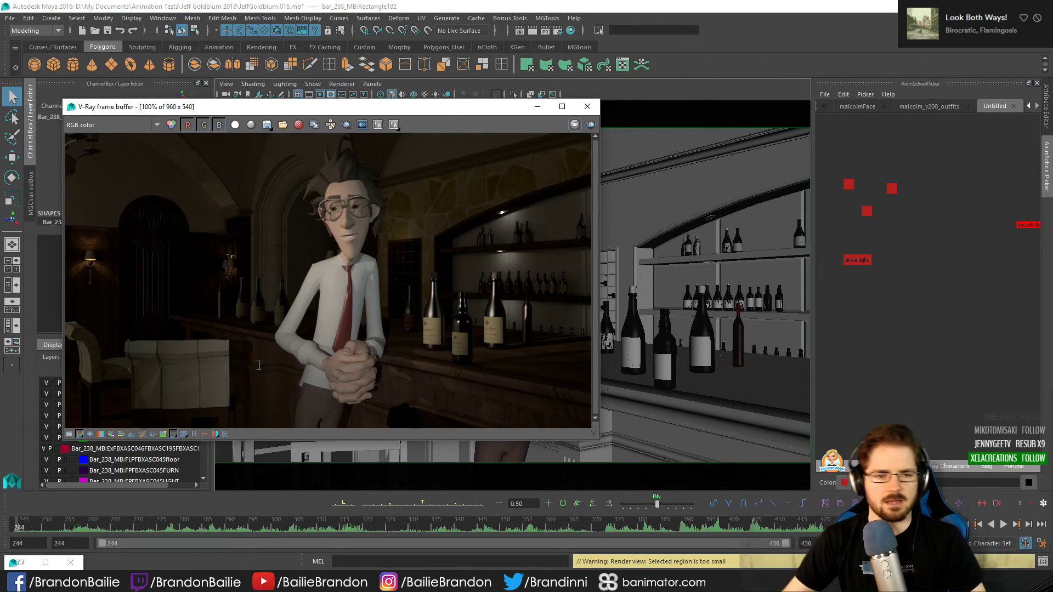